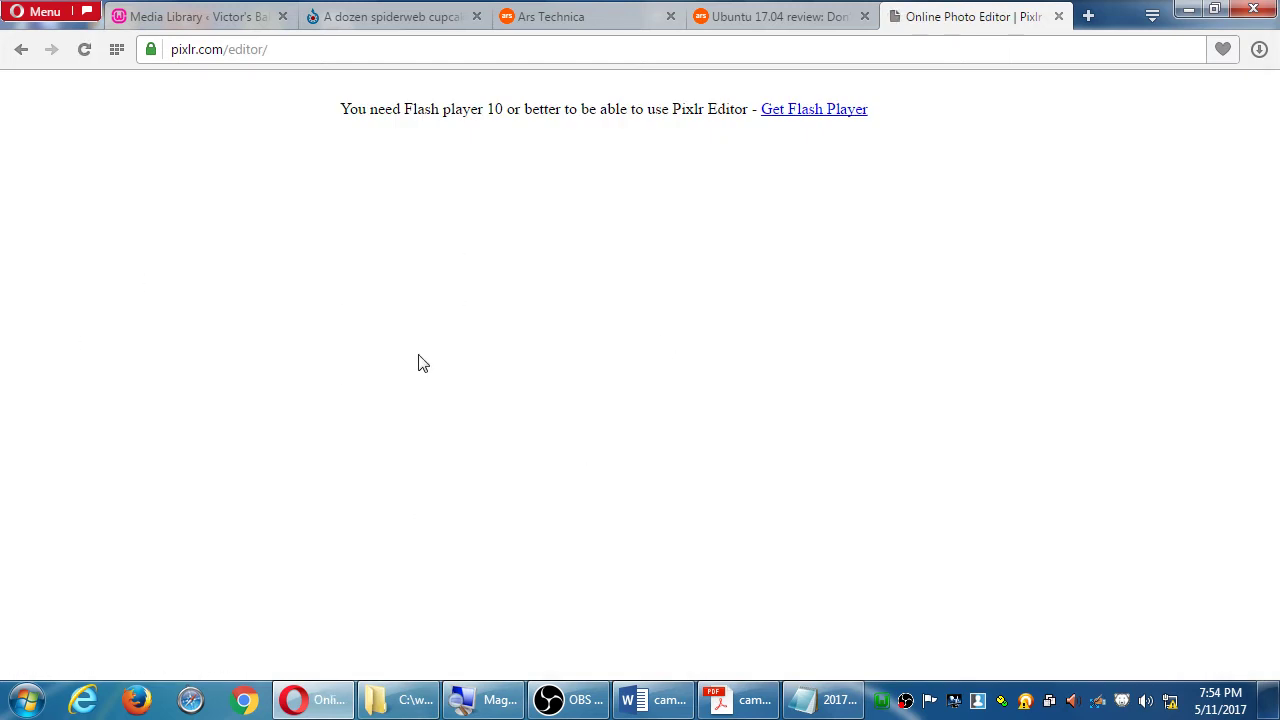
Return to the Pixlr home page and look over the Editor and Express web apps.
click(740, 396)
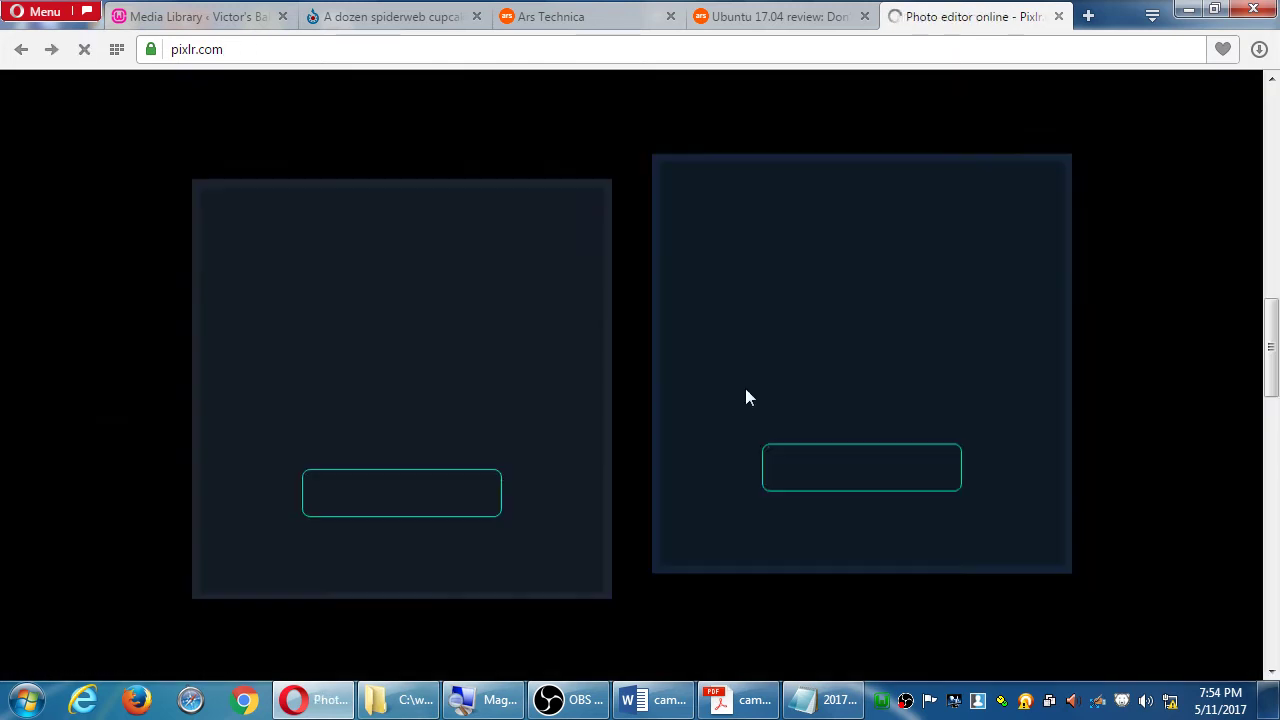
scroll(722, 353, down, 5)
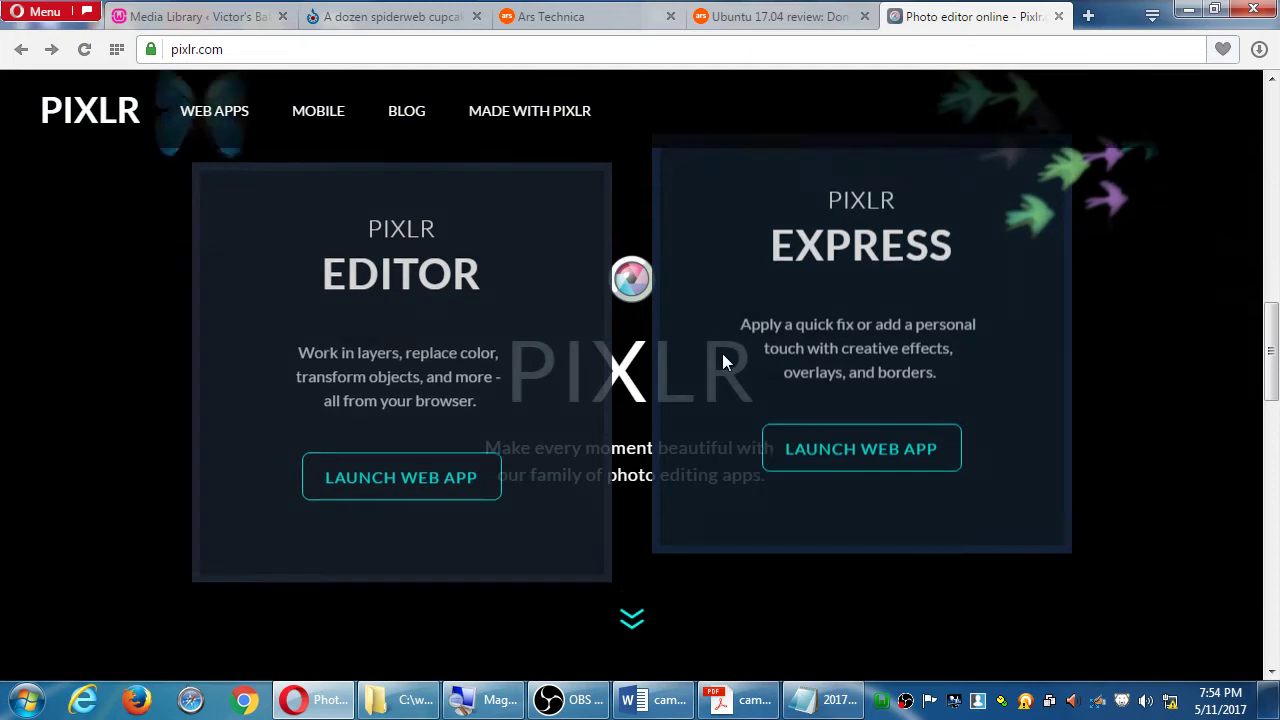
scroll(722, 353, down, 3)
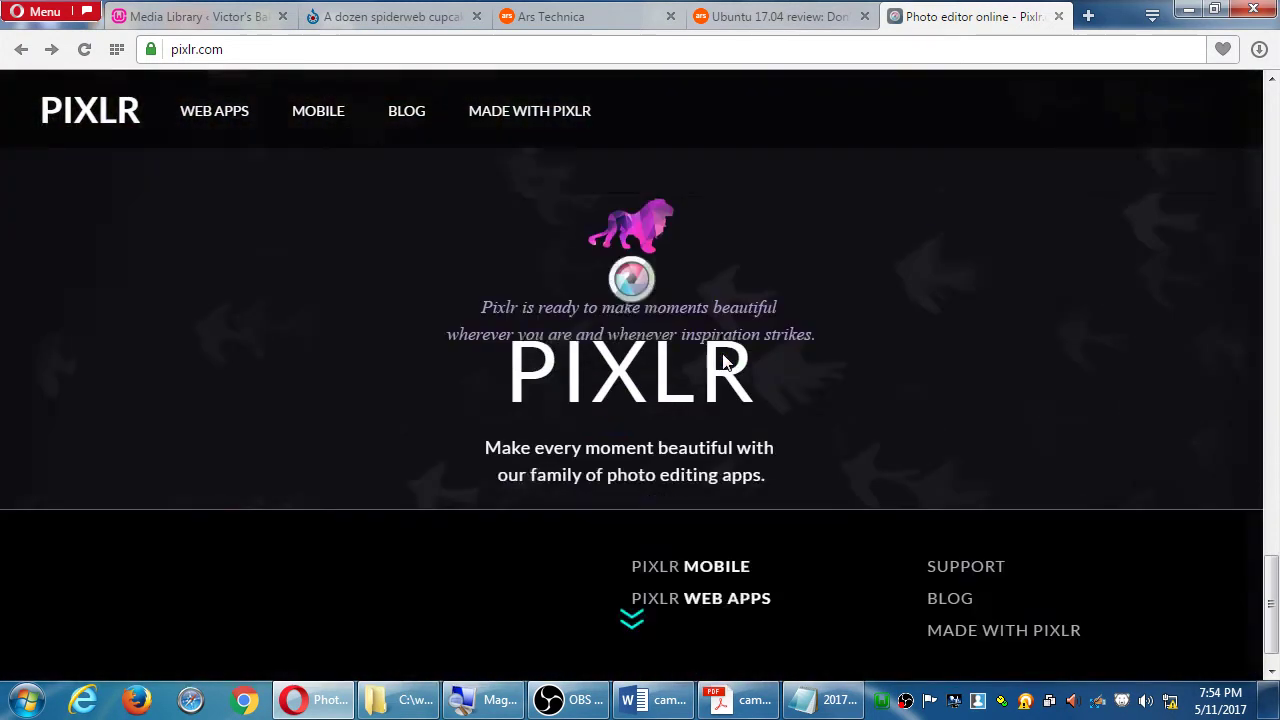
scroll(724, 354, up, 8)
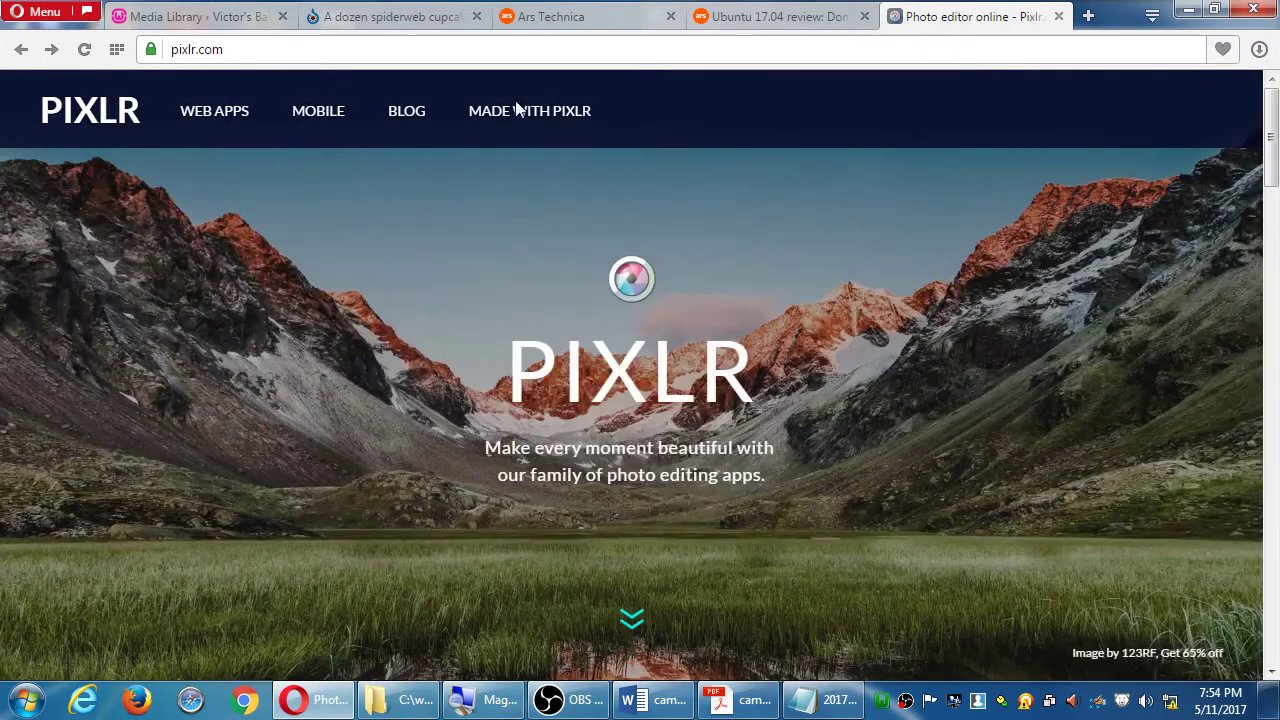
Browse the Made with Pixlr photo feed and go back to the Pixlr home page.
click(515, 114)
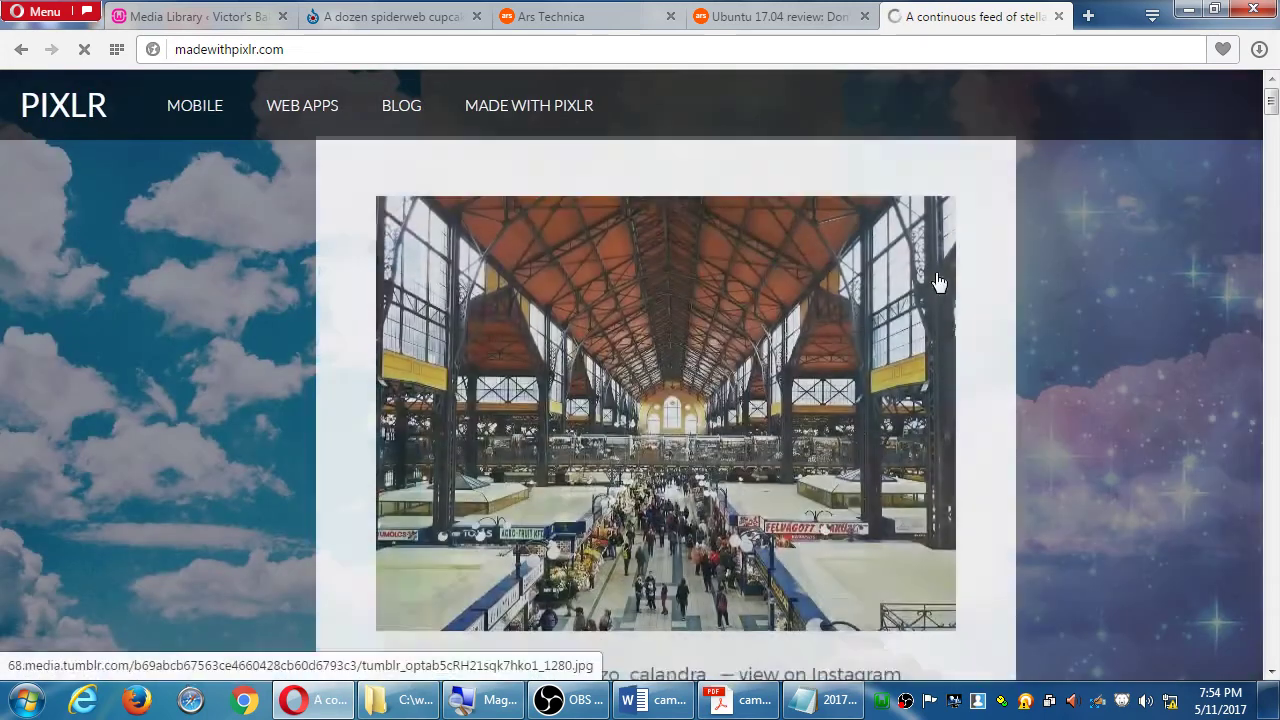
scroll(1014, 355, down, 5)
scroll(1014, 352, down, 10)
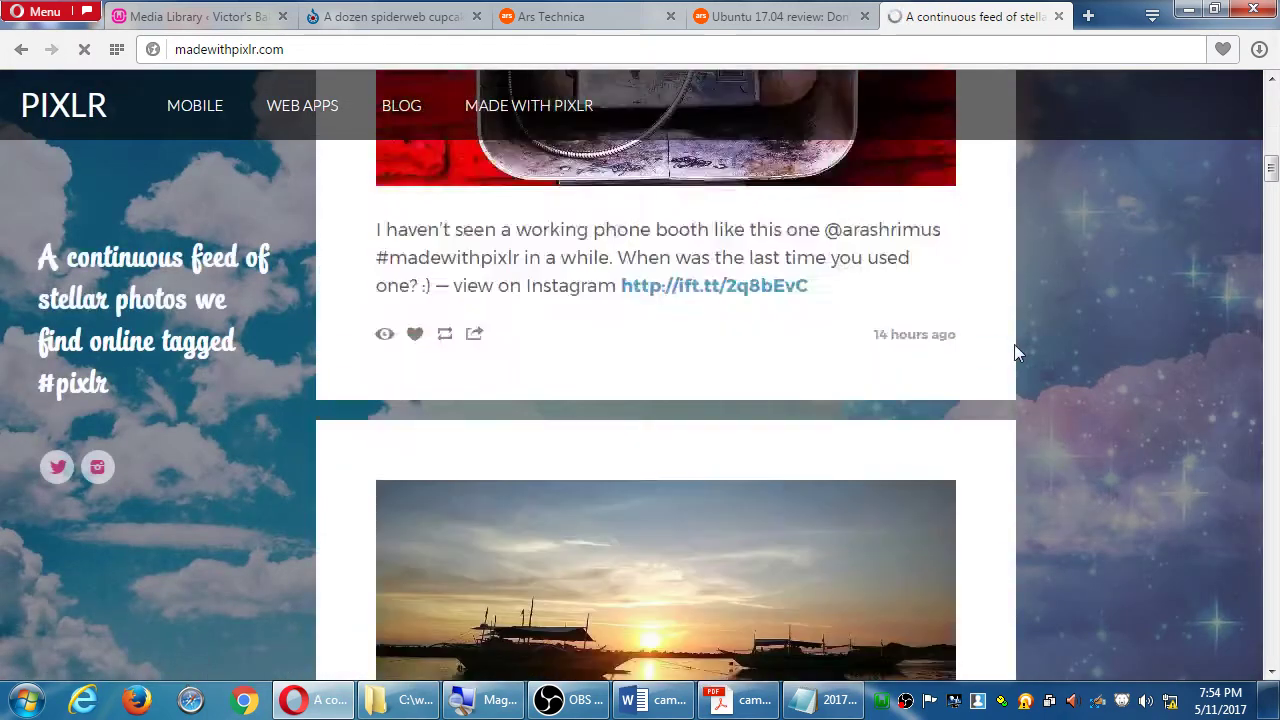
key(alt+Left)
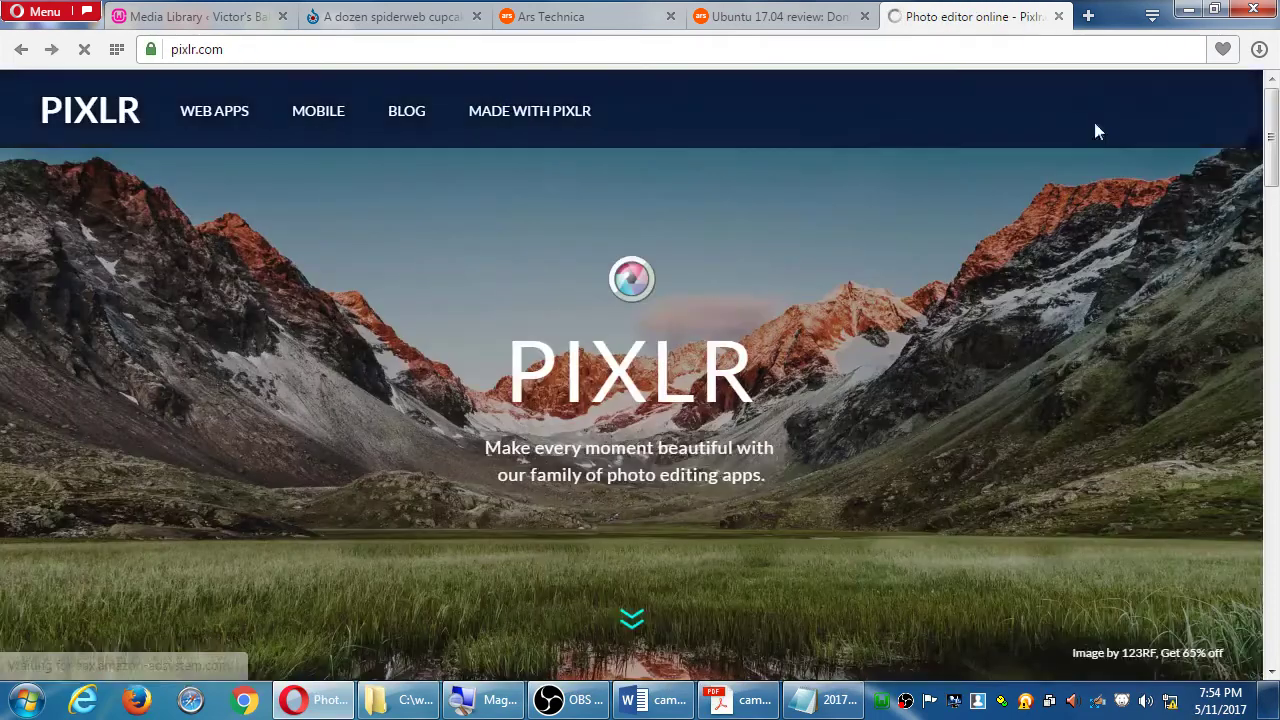
Check the notes behind the browser and bring up the WordPress Media Library page.
click(1189, 11)
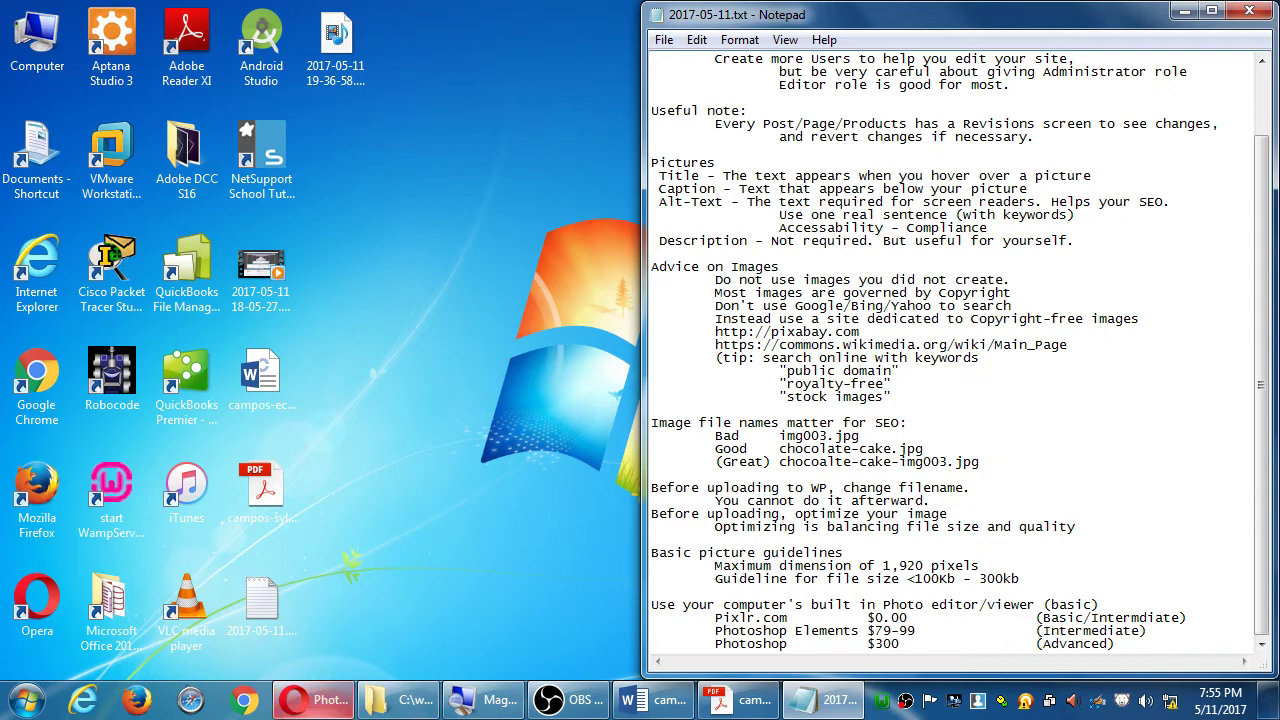
click(310, 700)
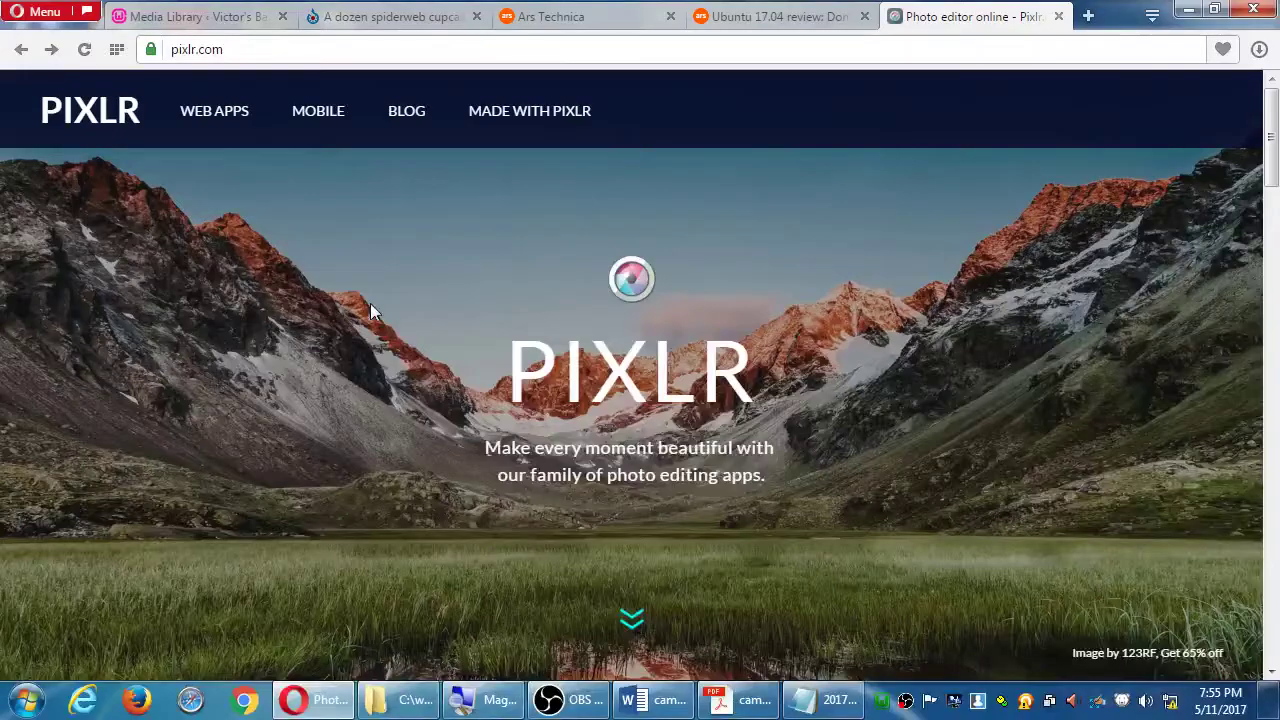
click(207, 14)
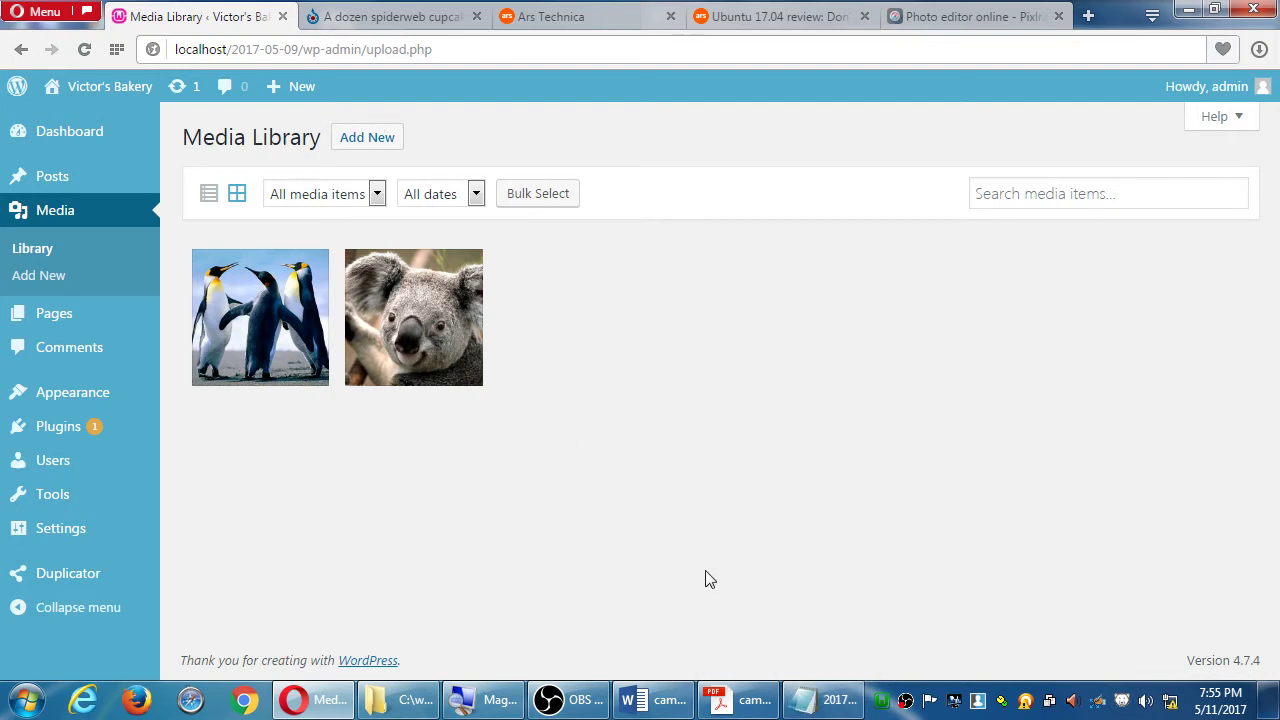
Switch to the Notepad notes and append a "Notes on Video" section with the indented line "Don't upload video to your own site".
click(808, 700)
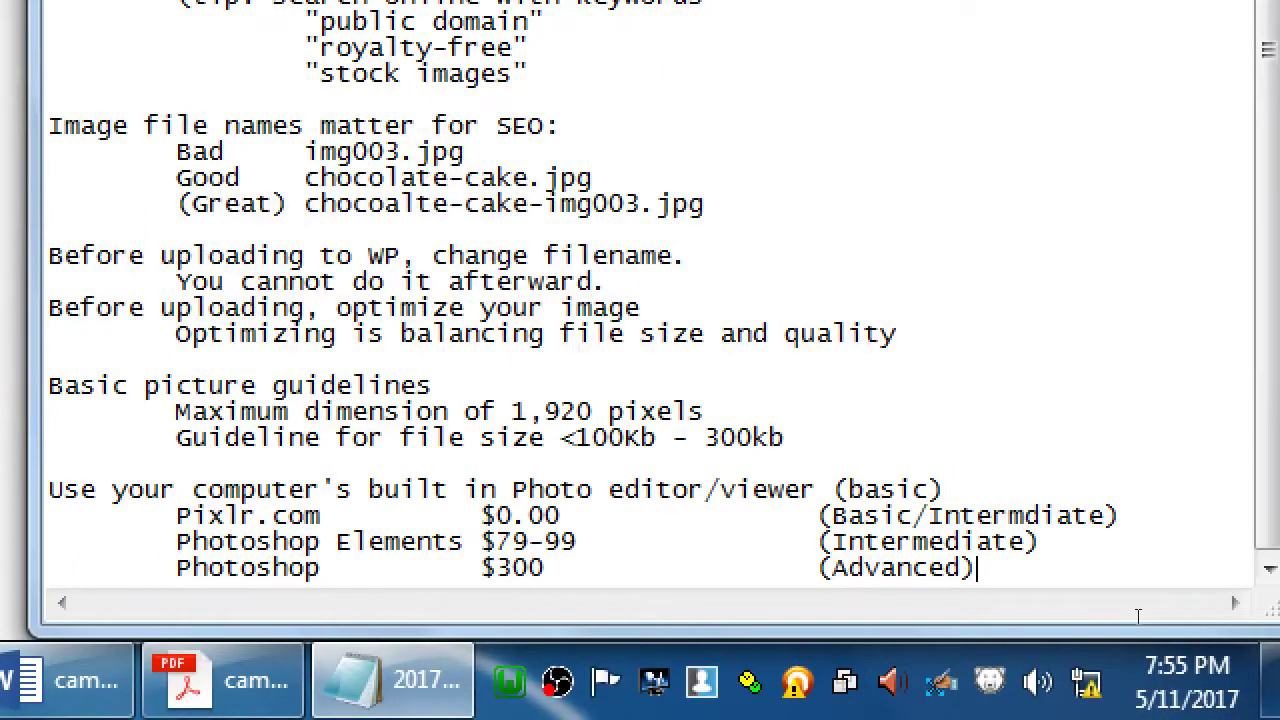
key(Return)
key(Return)
text(Notes on )
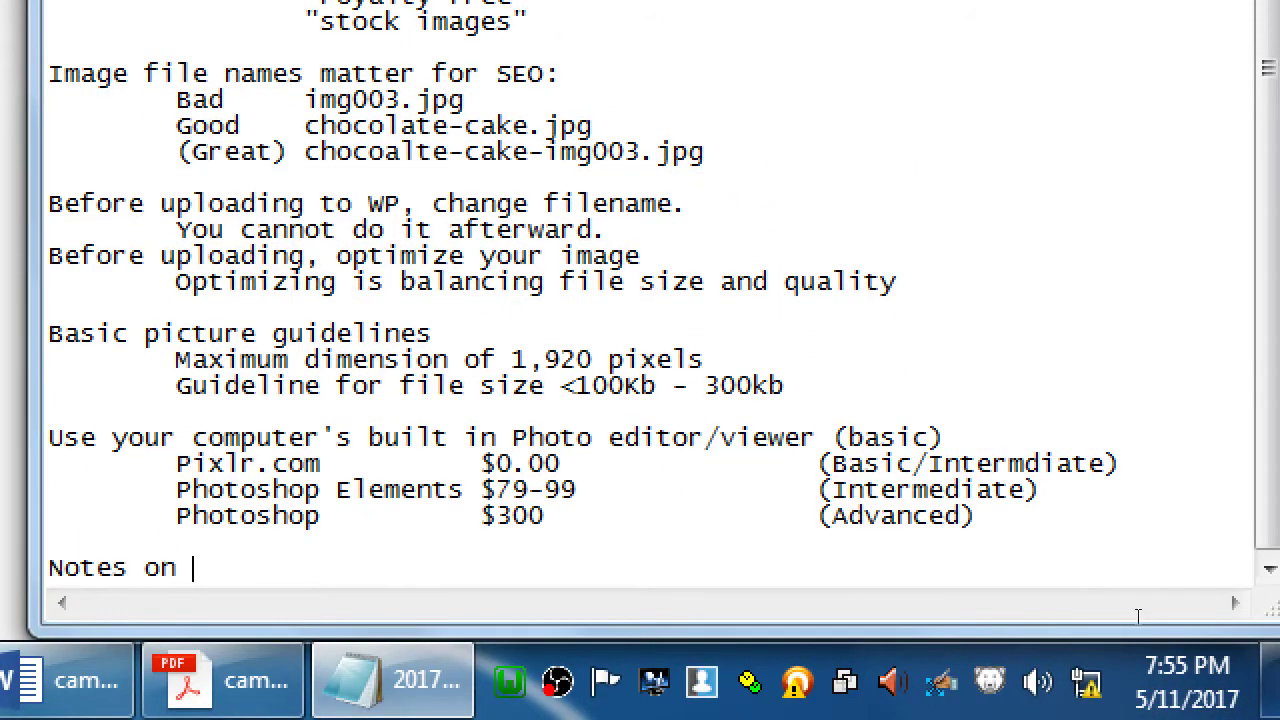
text(Video)
key(Return)
key(Tab)
text(Don)
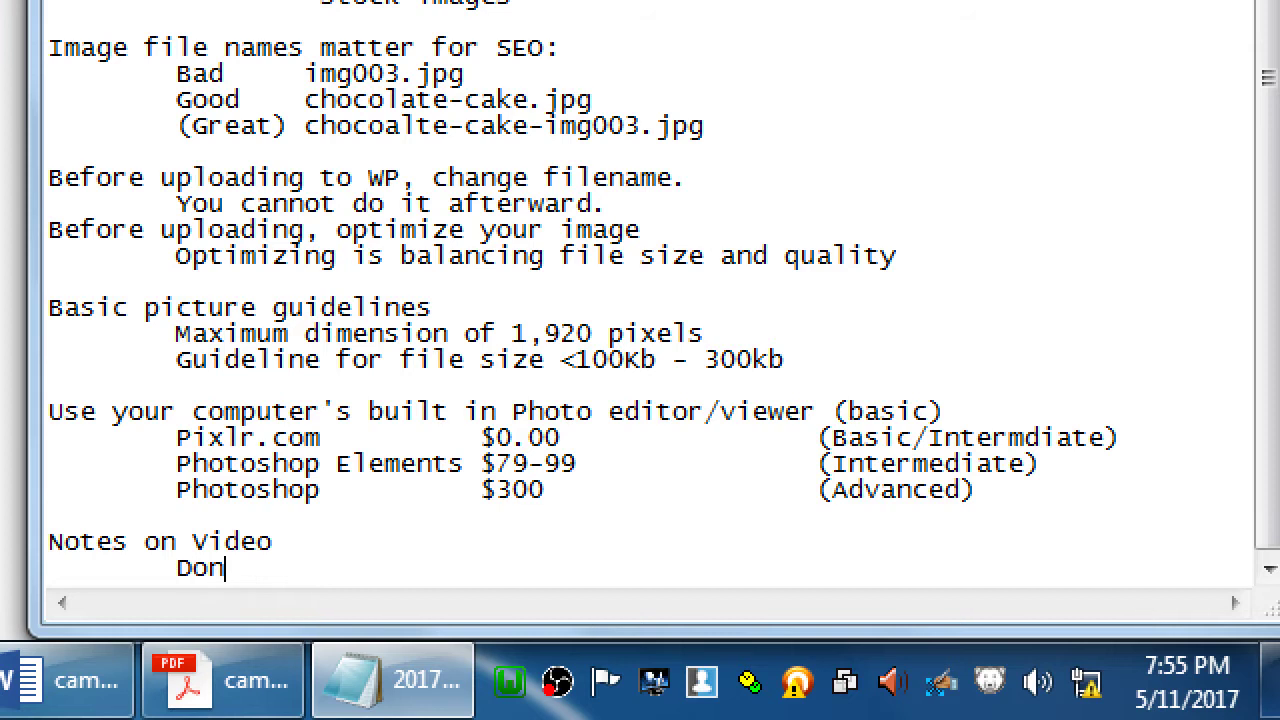
text('t upload video to your own site)
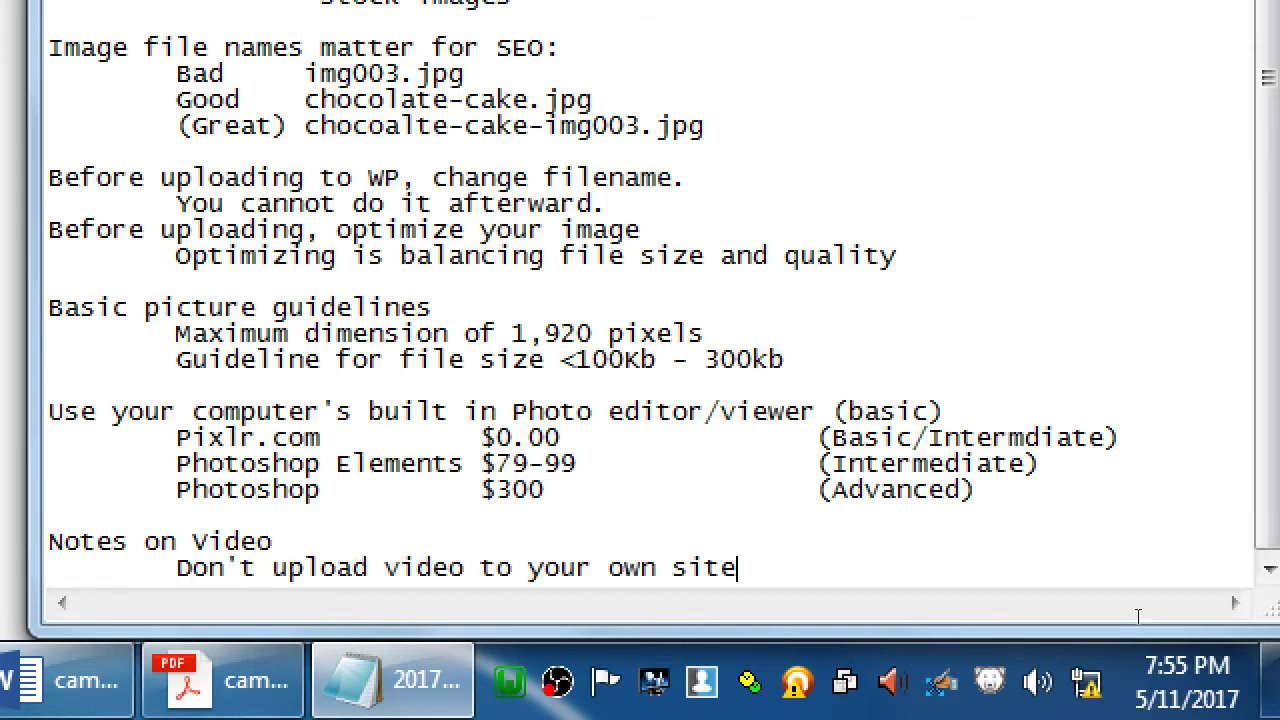
Add the indented line "Upload to a dedicated video platform" under the video notes.
key(Return)
key(Tab)
text(Uploa)
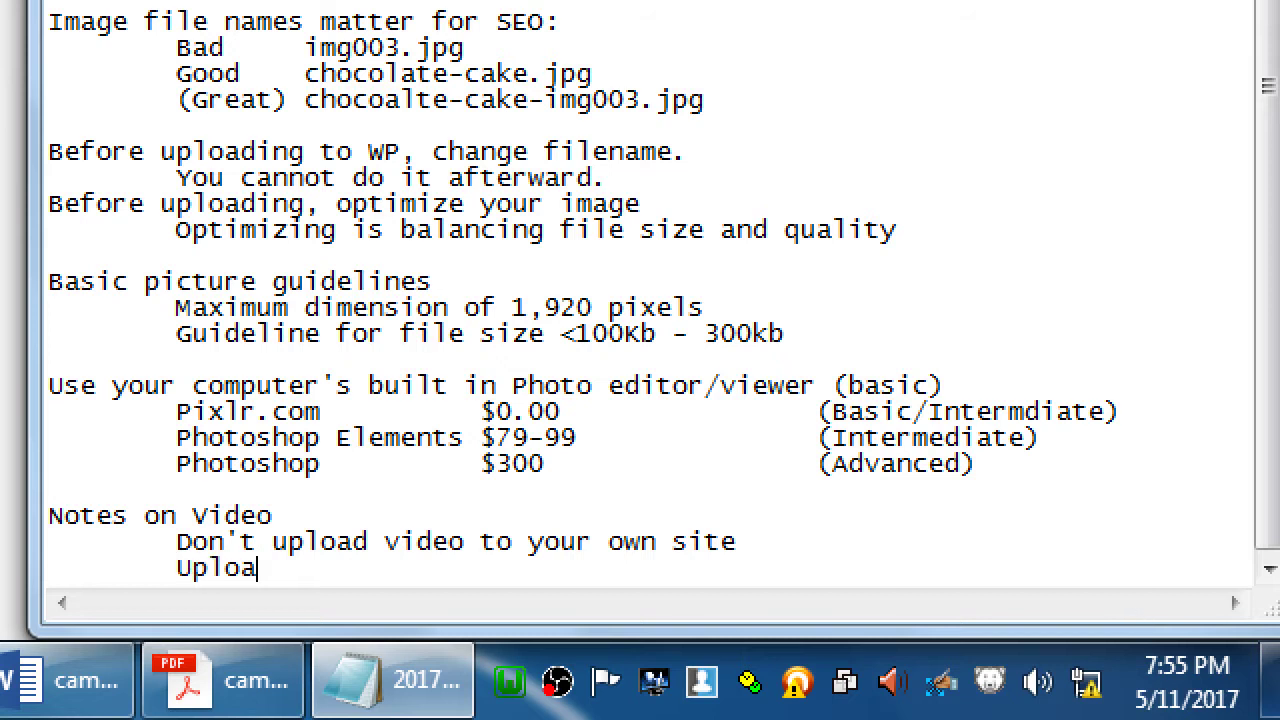
text(d to a dedicated)
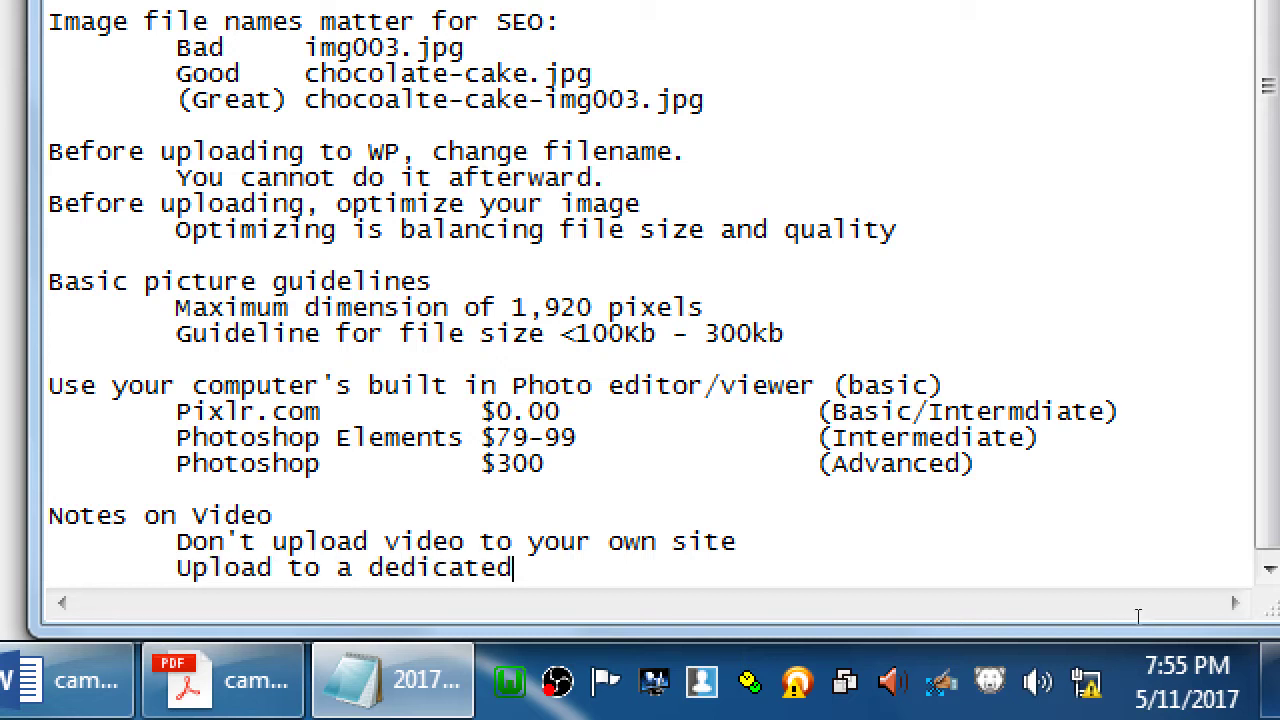
text( video platform)
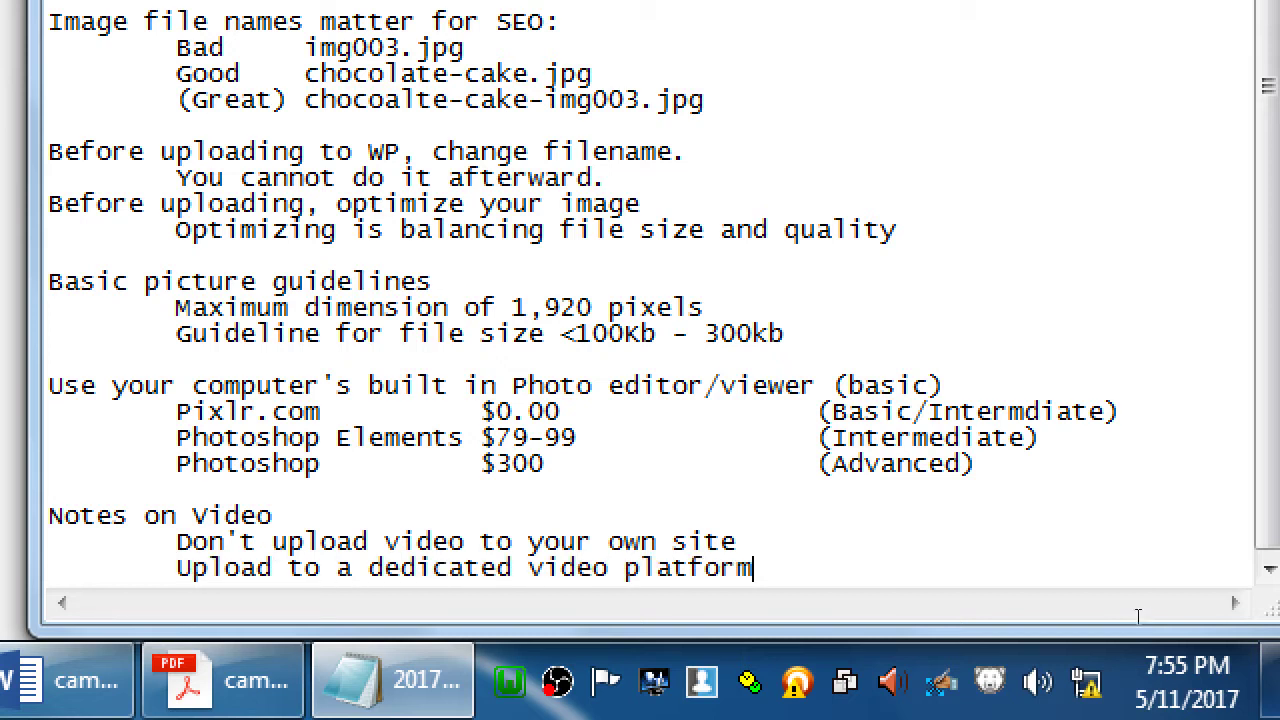
List YouTube, Vimeo.com and Vid.me on separate double-indented lines under the dedicated video platform note.
key(Return)
key(Tab)
key(Tab)
text(YouTube)
key(Return)
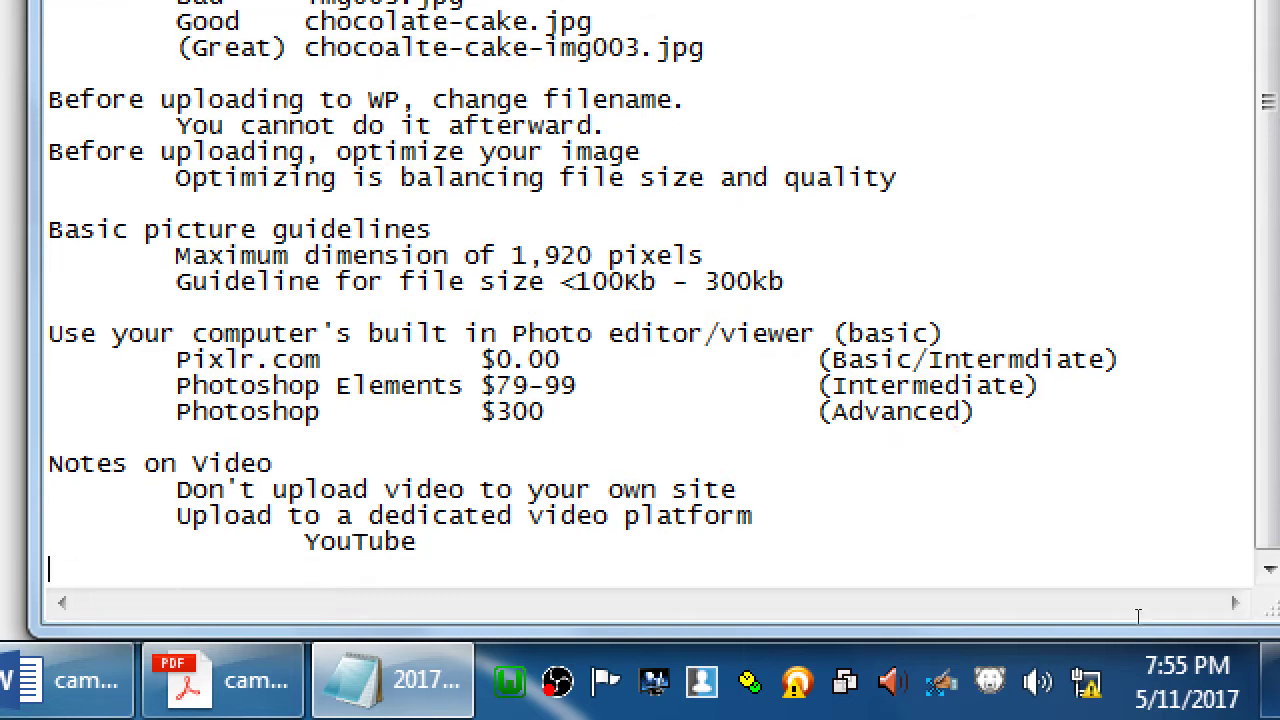
key(Tab)
key(Tab)
text(Vimeo.com)
key(Return)
key(Tab)
key(Tab)
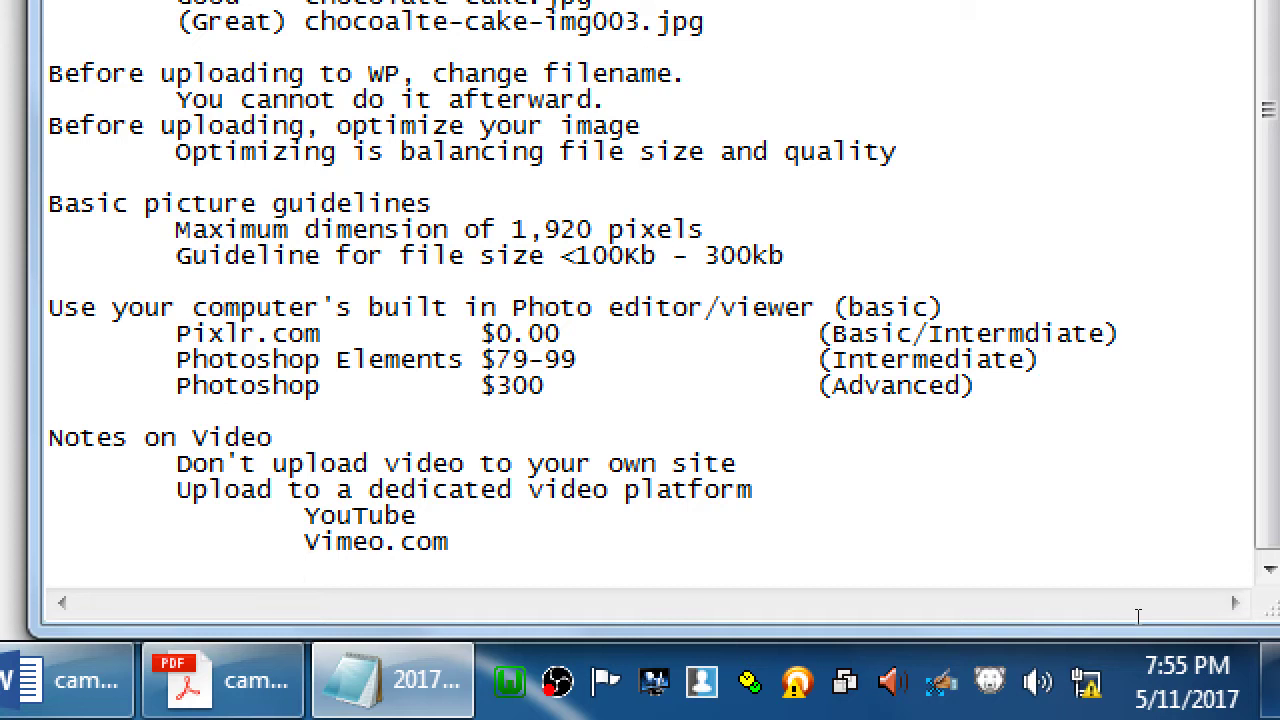
text(Vid.me)
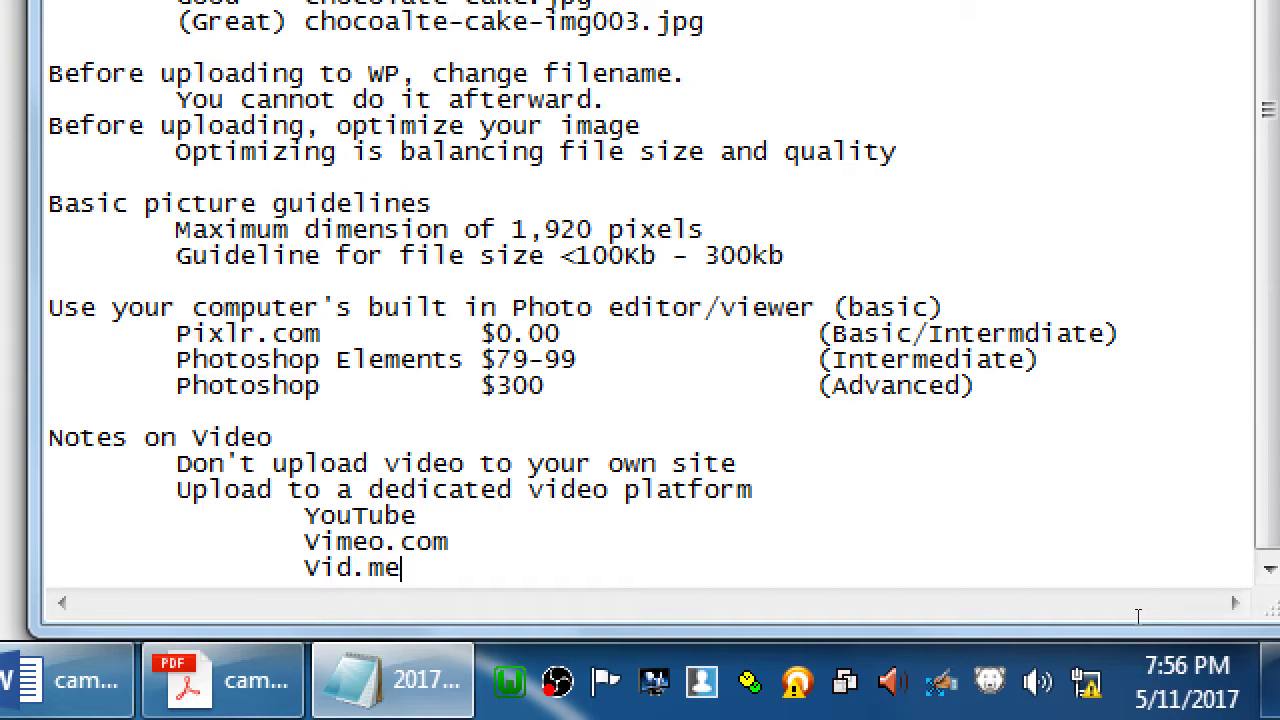
Add the single-indented line "Why? Video takes A LOT of space on a server." below the video platforms.
key(Return)
key(Tab)
text(Why)
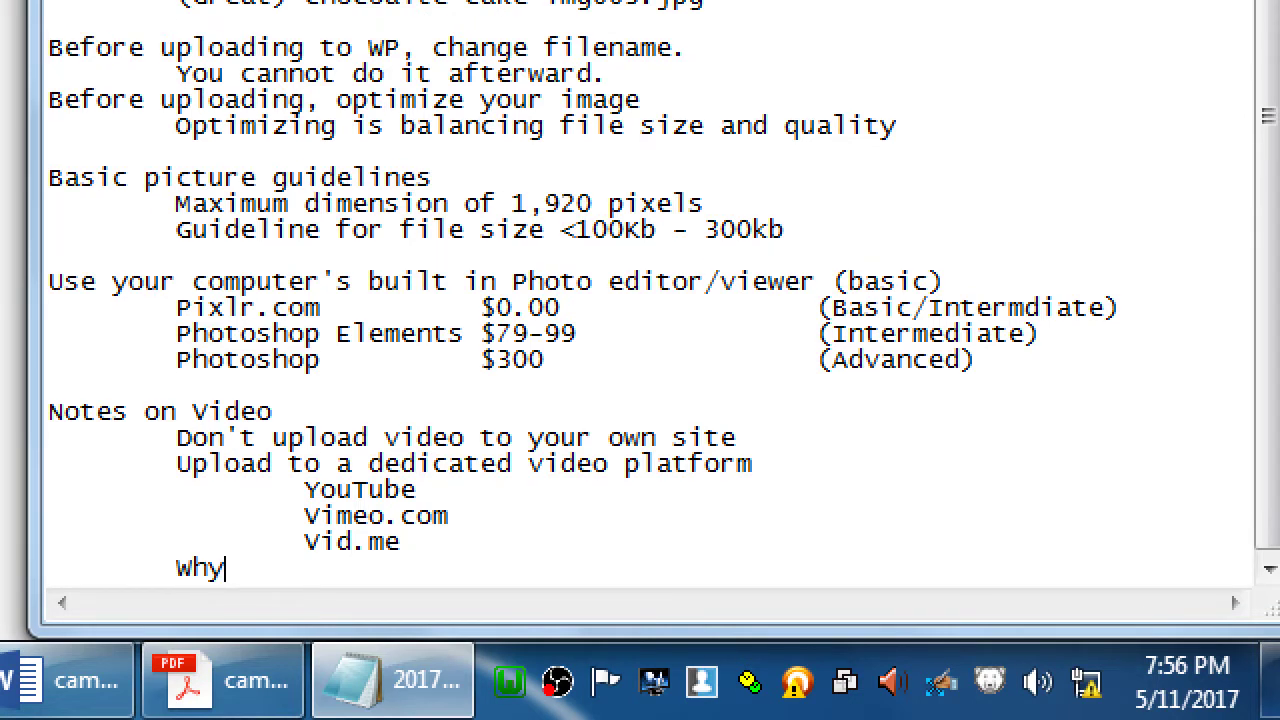
text(? Video take)
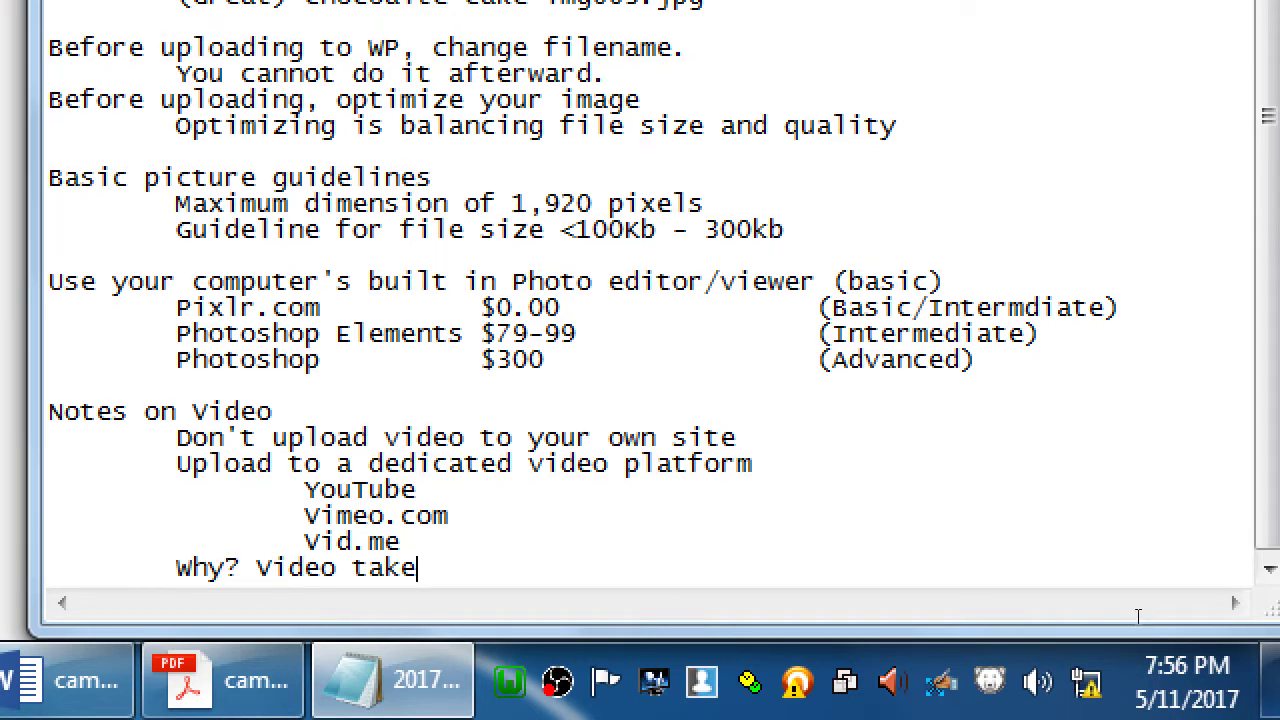
text(s A LOT o)
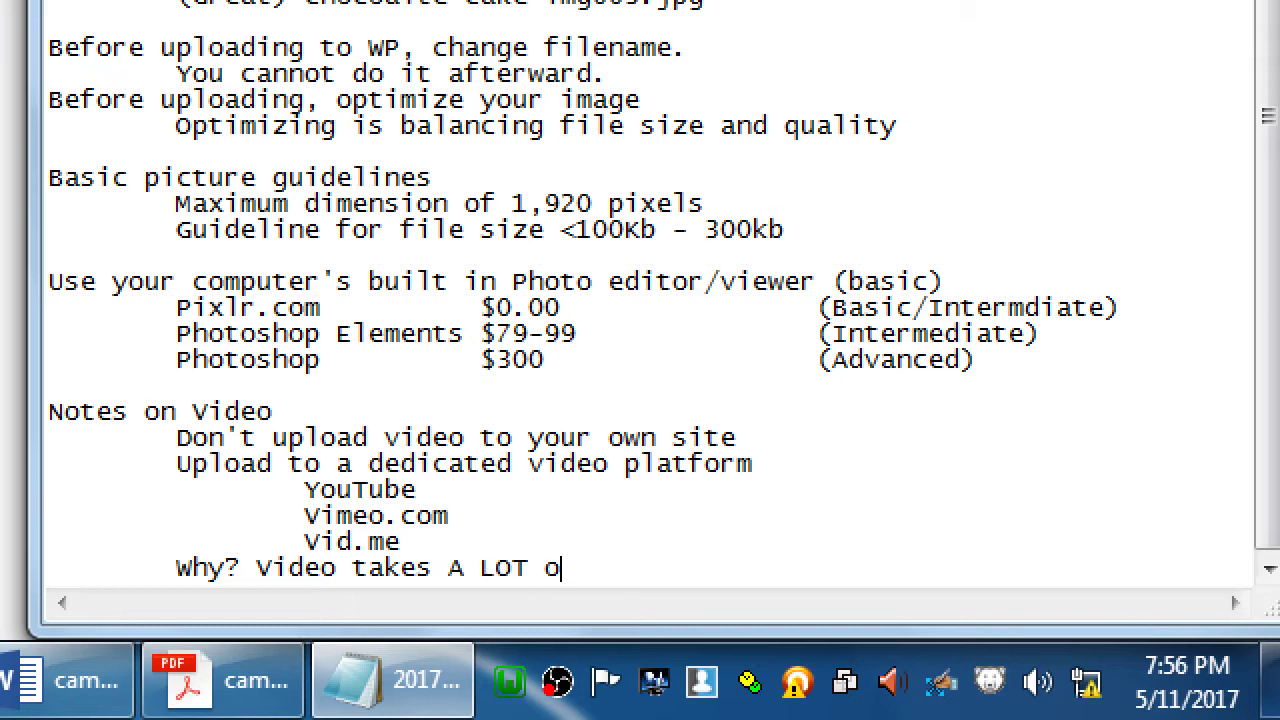
text(f space on a server.)
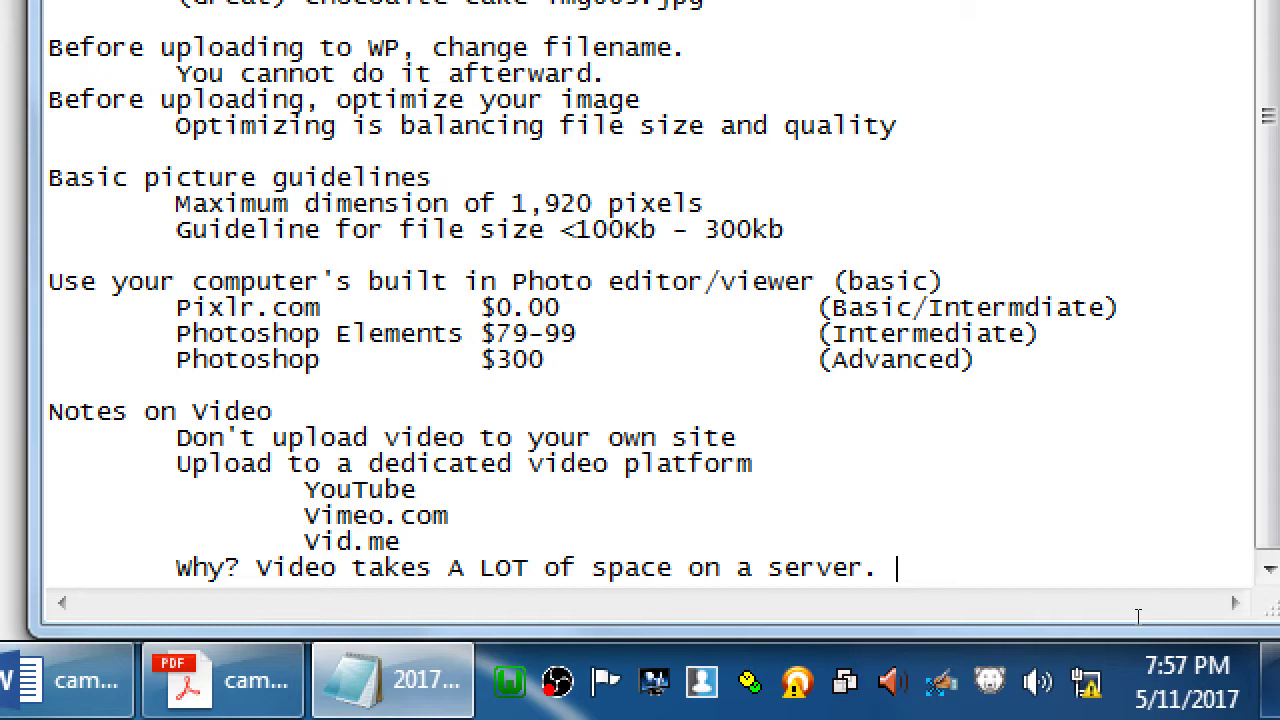
Highlight the line about video taking server space, view the Media Library in the browser and return to the notes.
key(shift+Home)
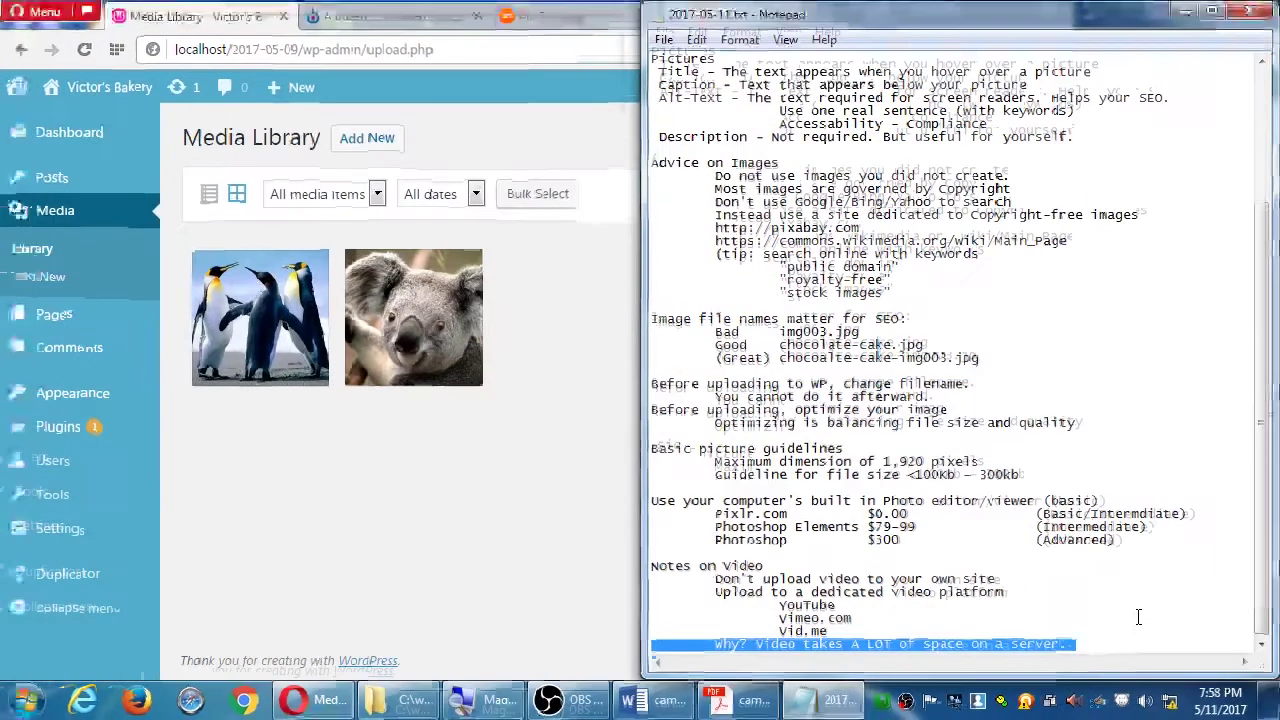
click(540, 535)
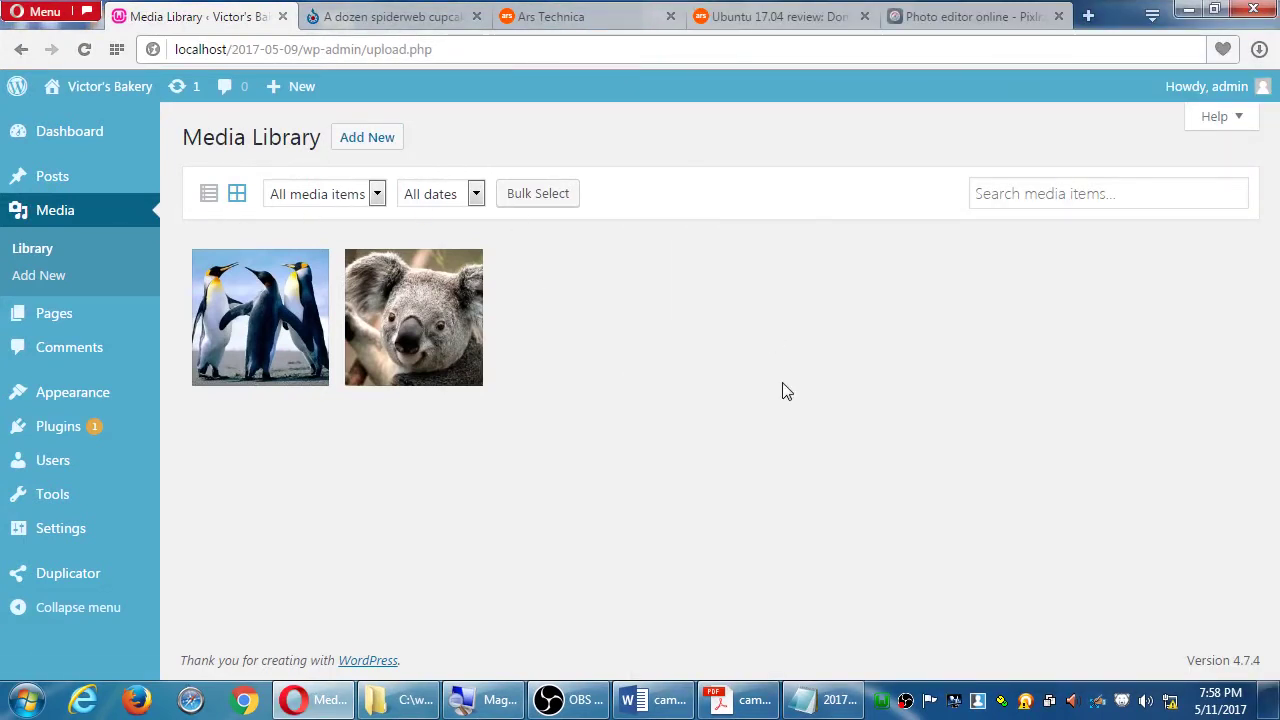
click(826, 700)
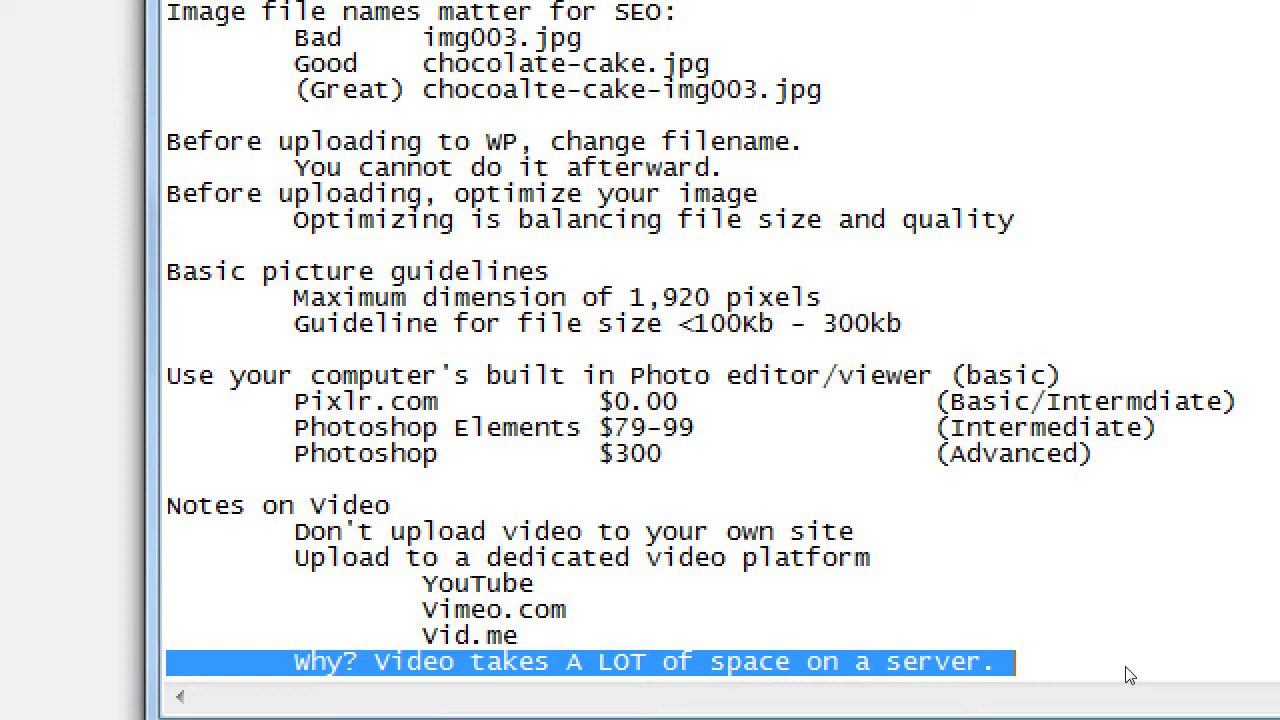
Leave two blank lines after the video notes and add a "Notes on Audio" heading with the indented line "Either way".
click(1104, 650)
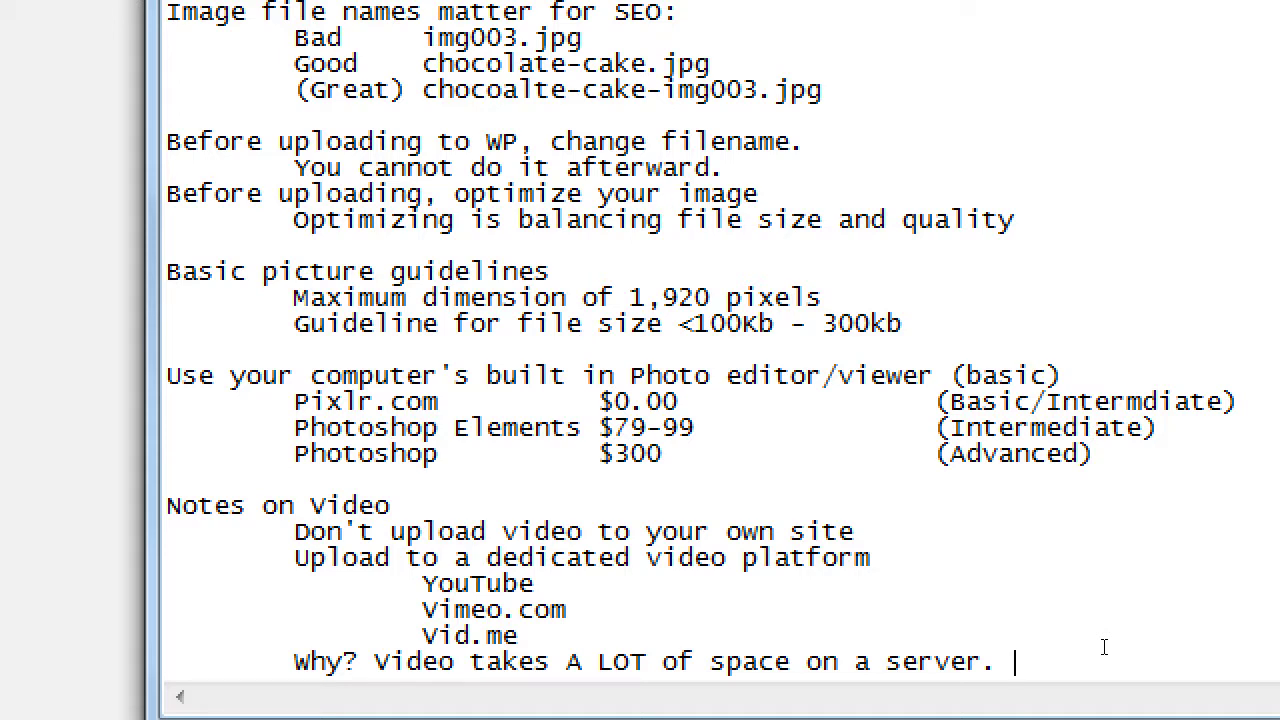
key(Return)
key(Return)
key(Return)
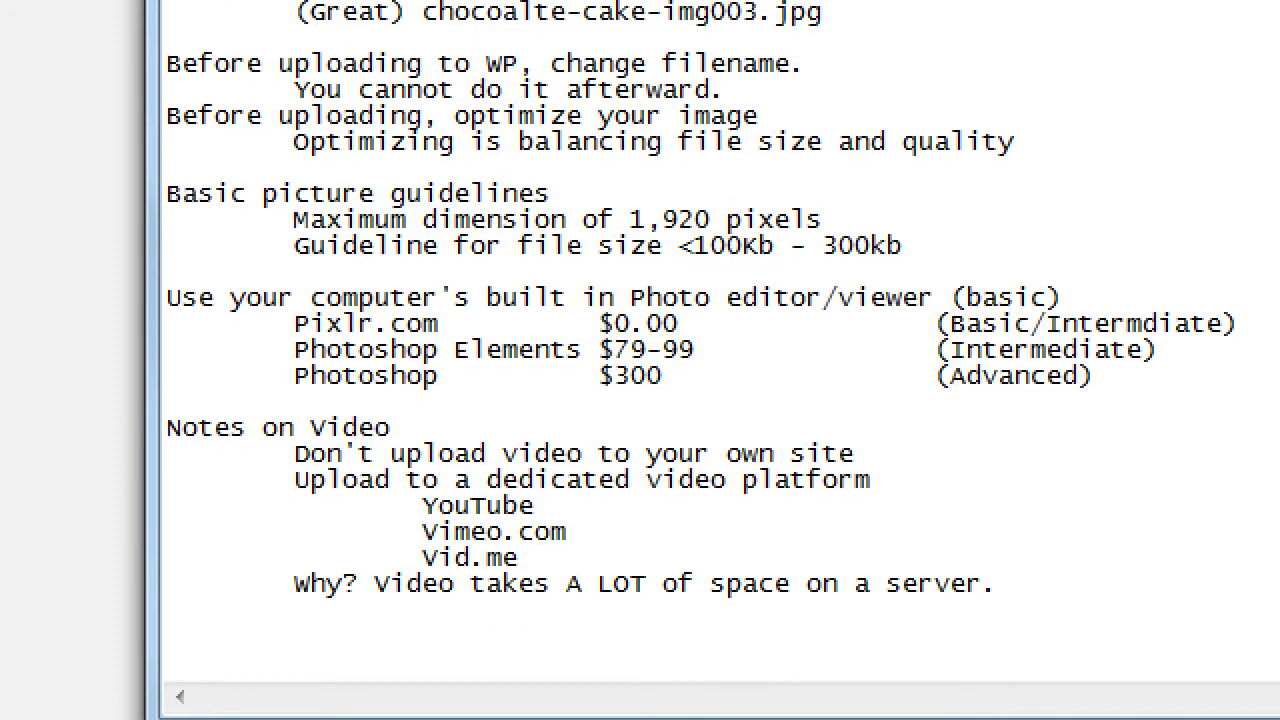
text(Notes on Audio)
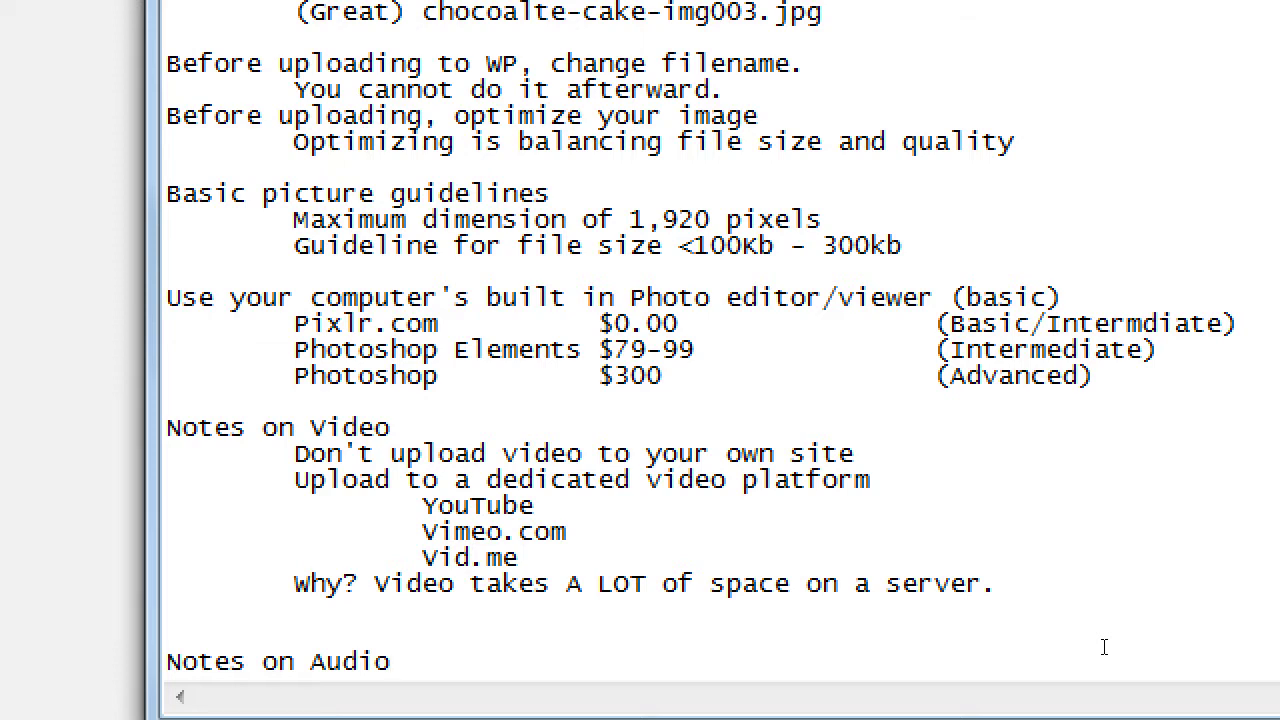
key(Return)
key(Tab)
text(Either way)
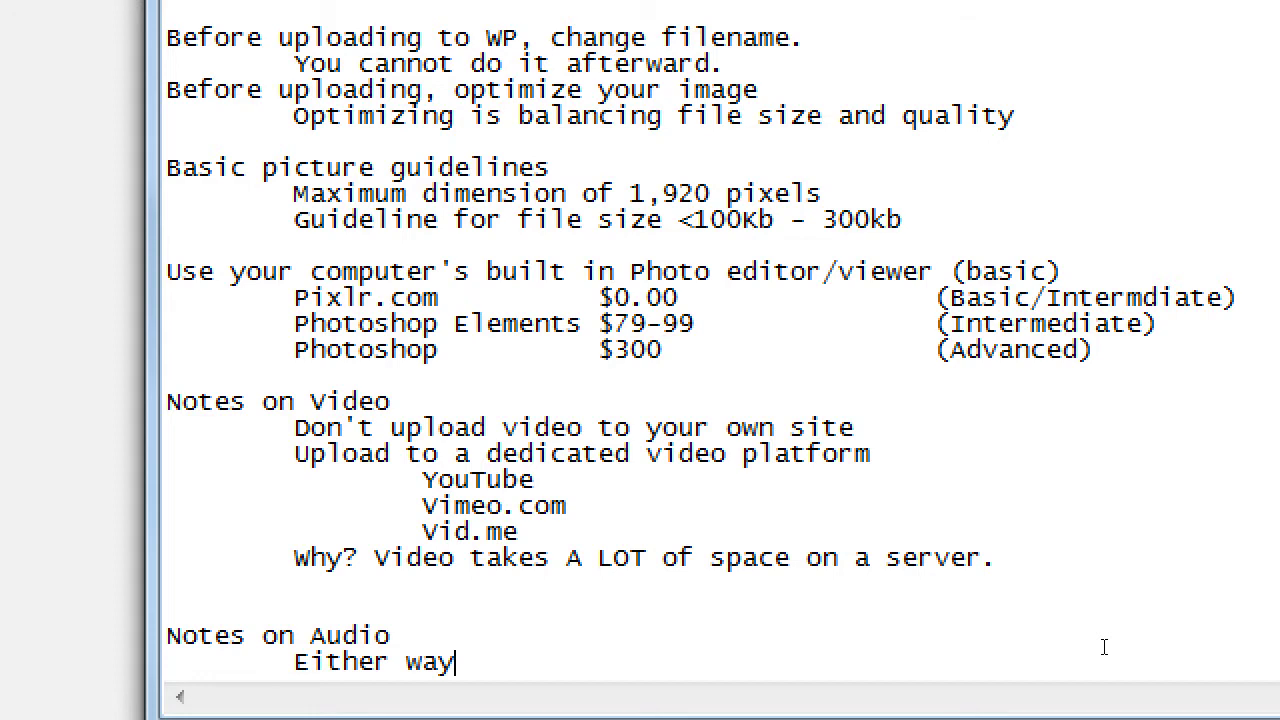
List soundcloud.com and audiomack.com on separate double-indented lines under "Either way".
key(Return)
key(Tab)
key(Tab)
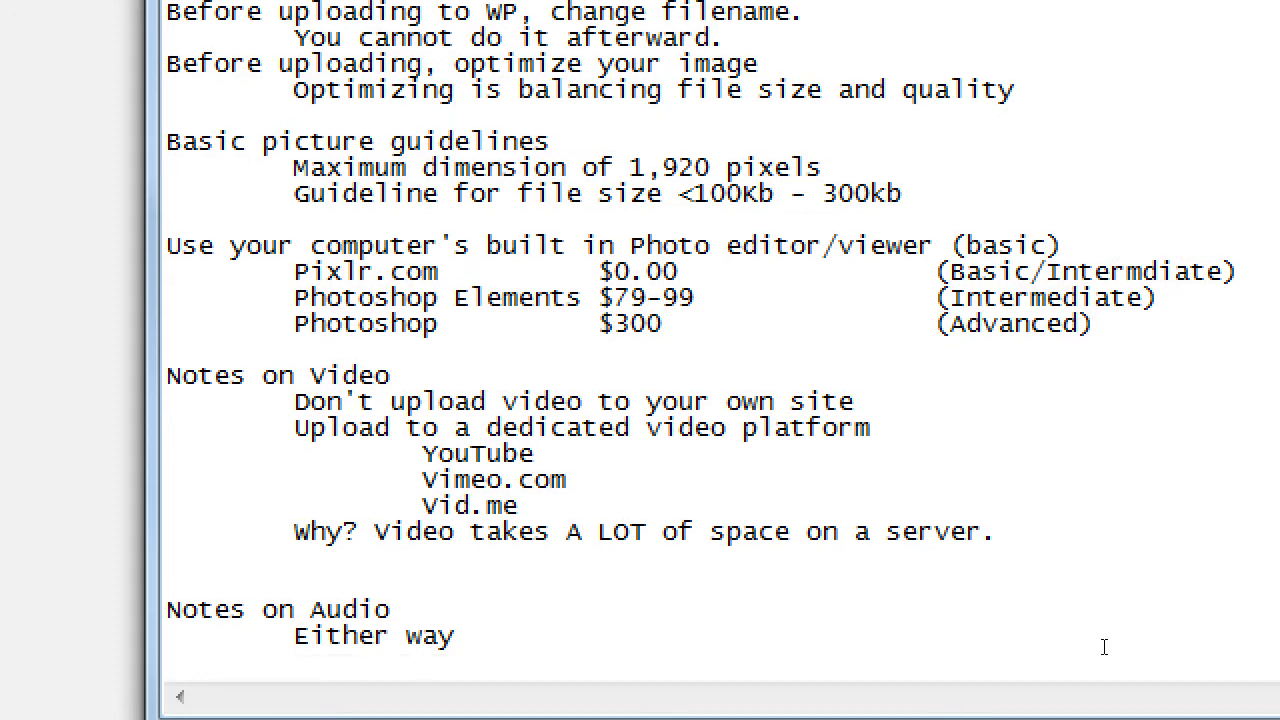
text(soundcloud.com)
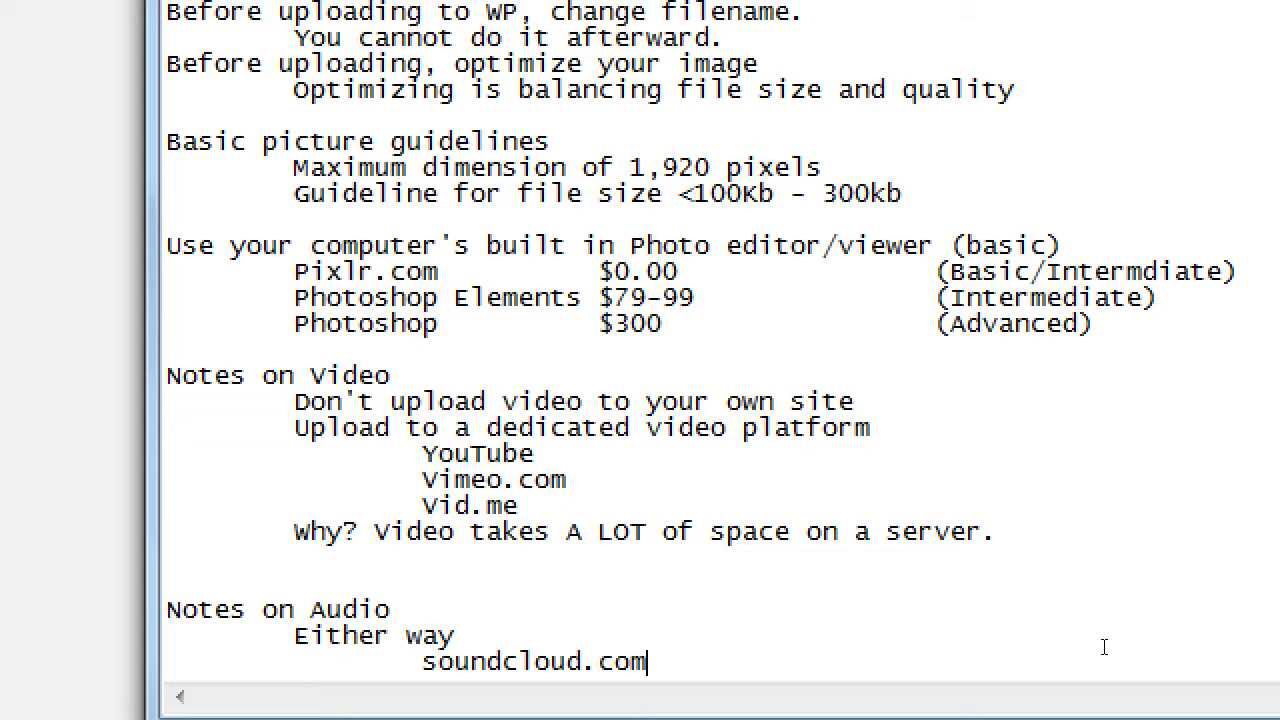
key(Return)
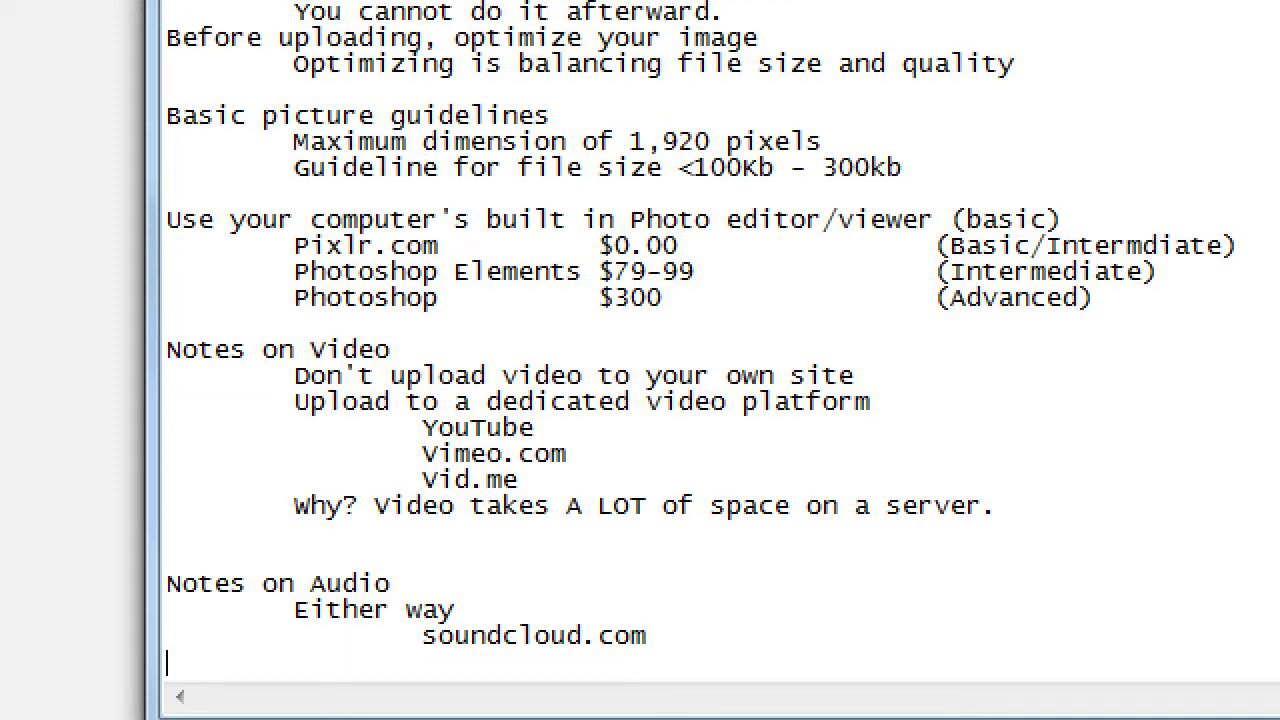
key(Tab)
key(Tab)
text(audiomack.com)
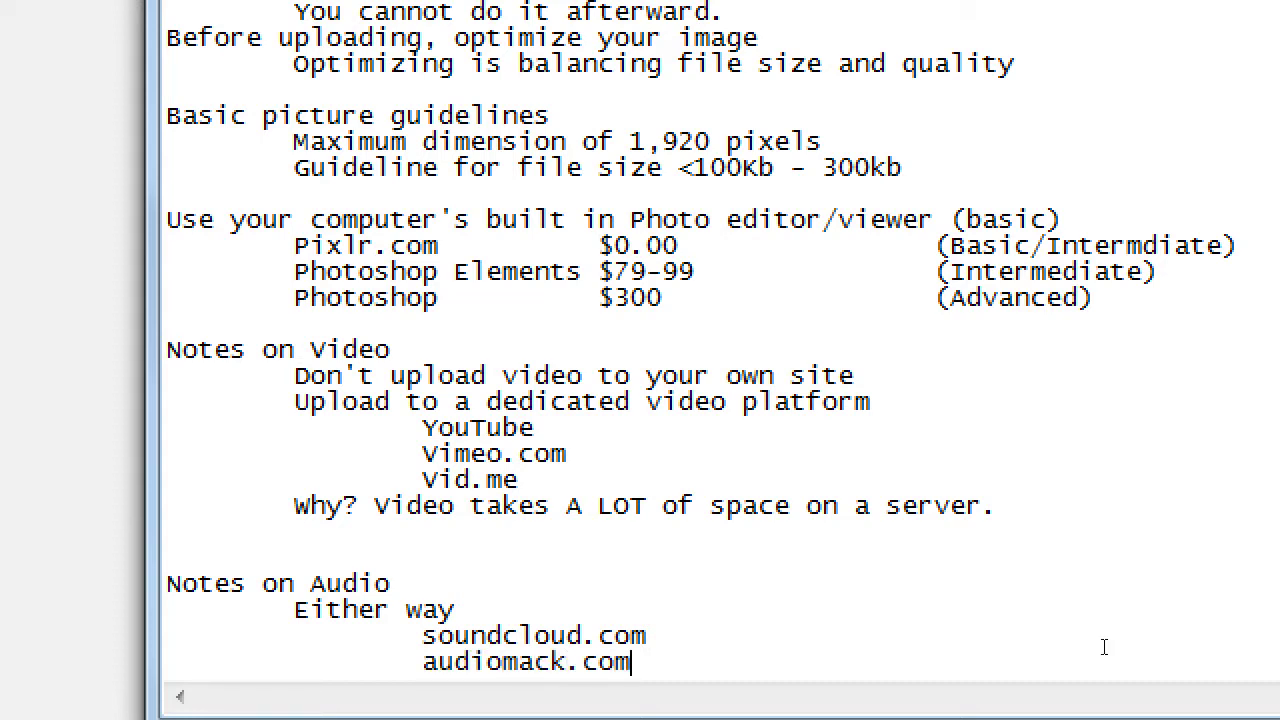
Extend the "Either way" line under Notes on Audio to read "Either way: use your own site or upload to a platform".
key(Return)
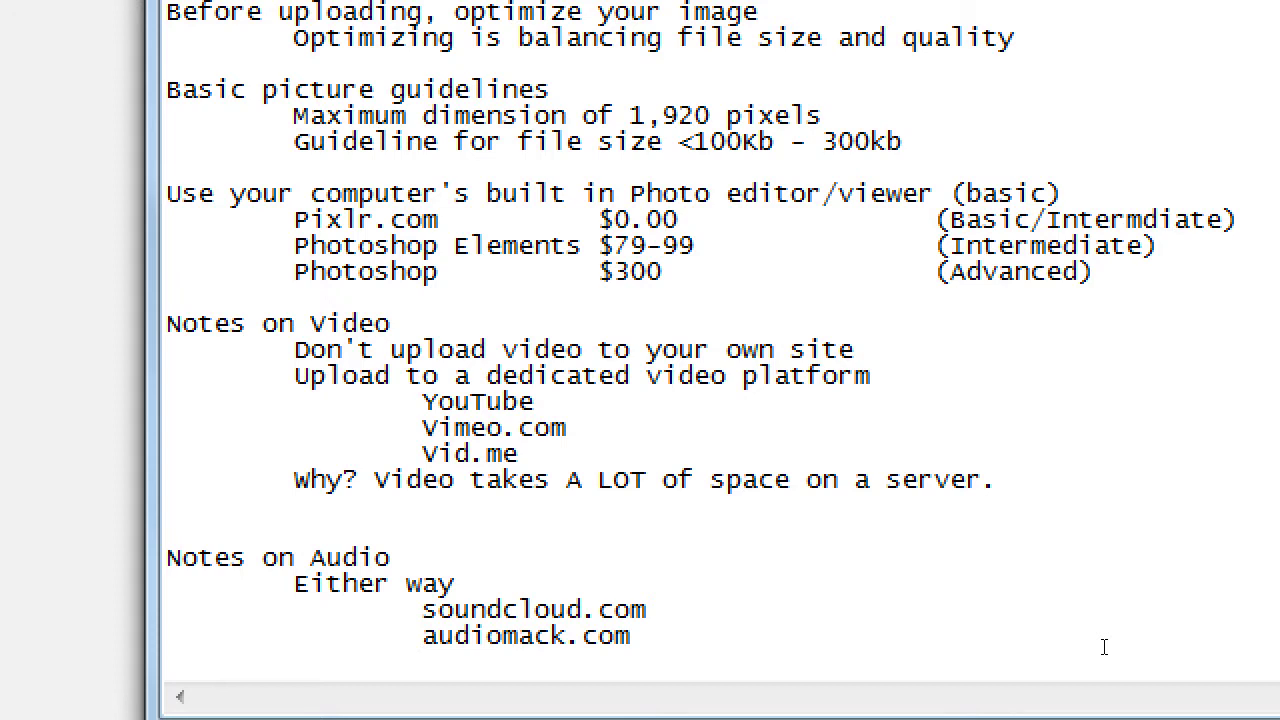
key(Up)
key(Up)
key(Up)
key(End)
text(: use your own)
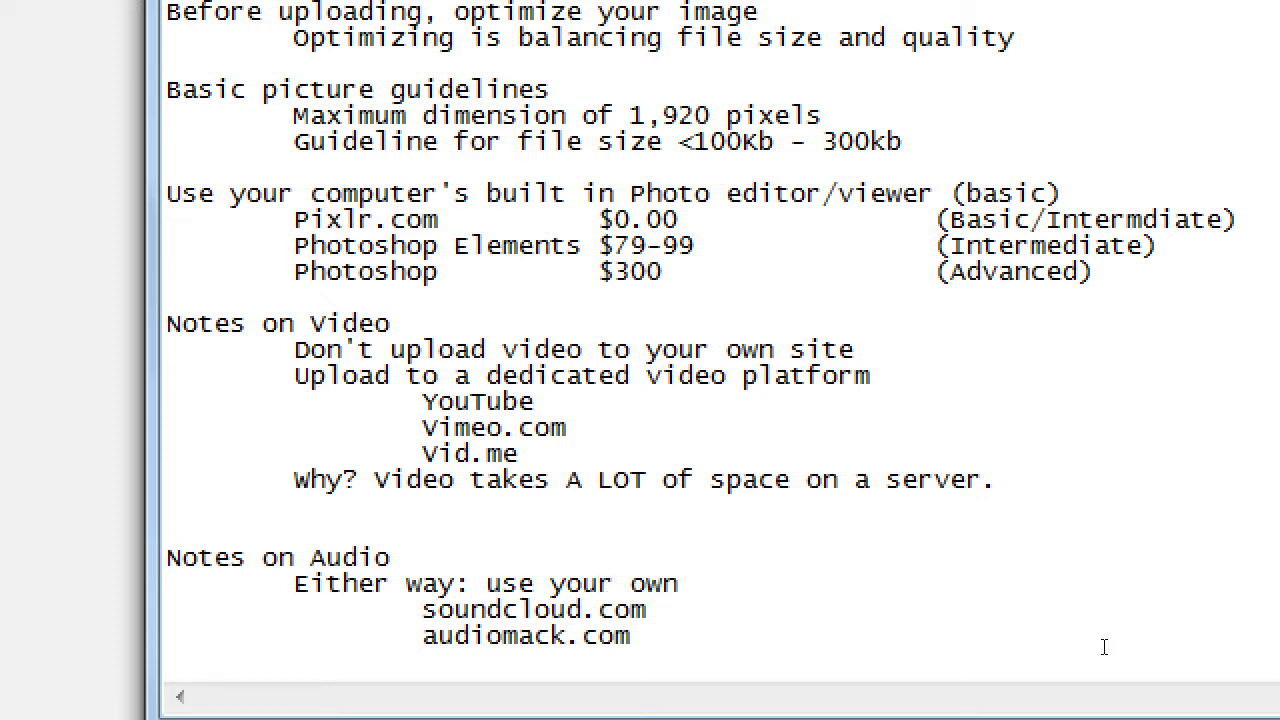
text( site or upl)
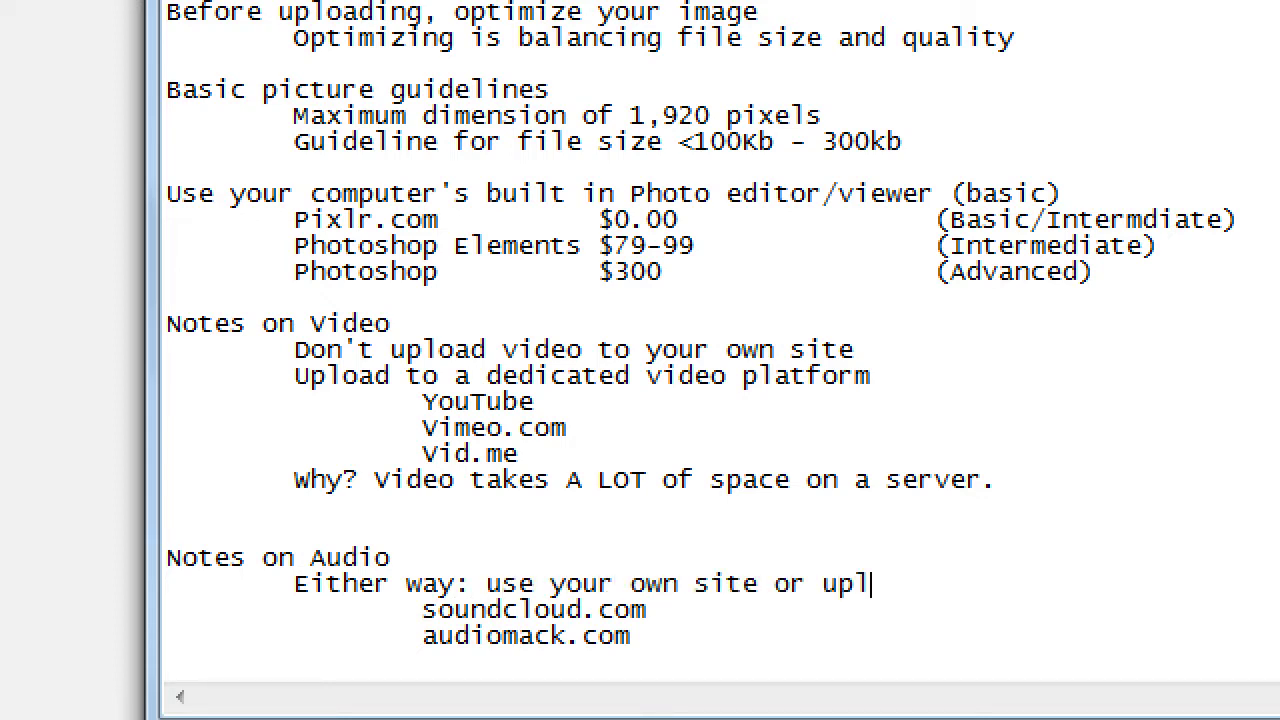
text(oad to a pla)
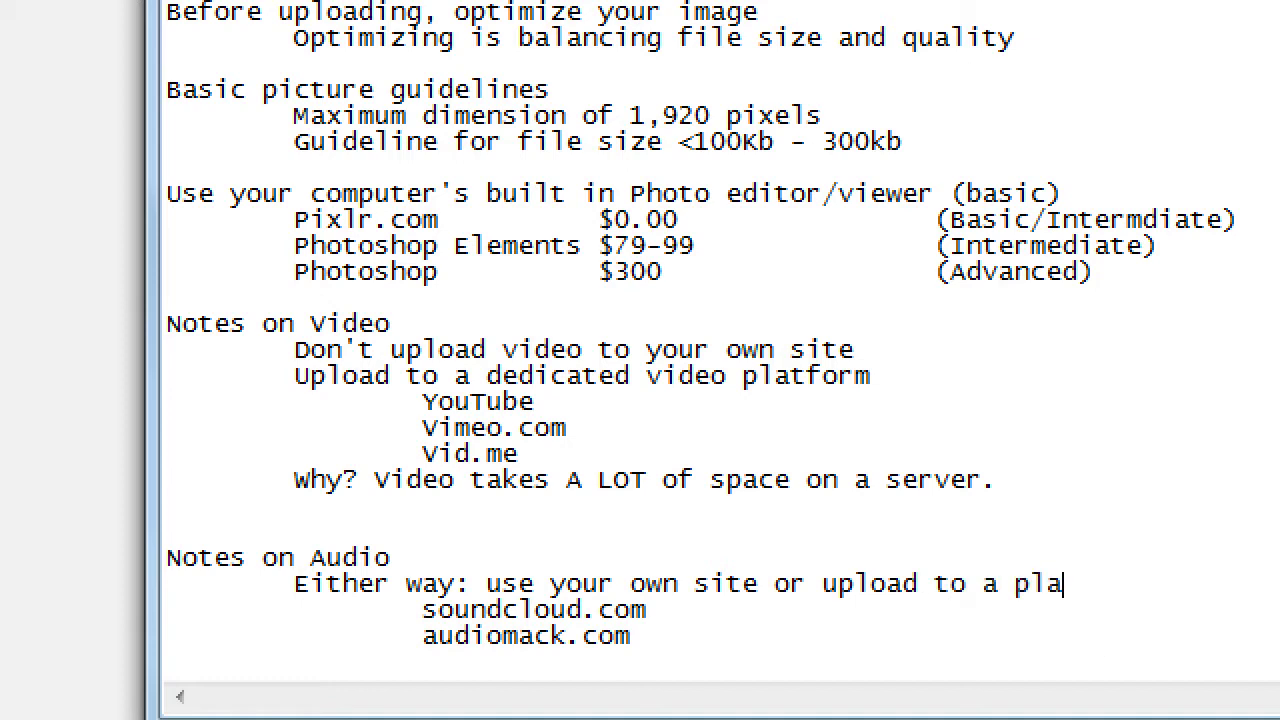
text(tofrm)
key(BackSpace)
key(BackSpace)
key(BackSpace)
key(BackSpace)
text(form)
Add the unindented line "Any multimedia from another site, you can usually Embed it to your site" after a blank line at the end of the notes.
key(ctrl+End)
key(Return)
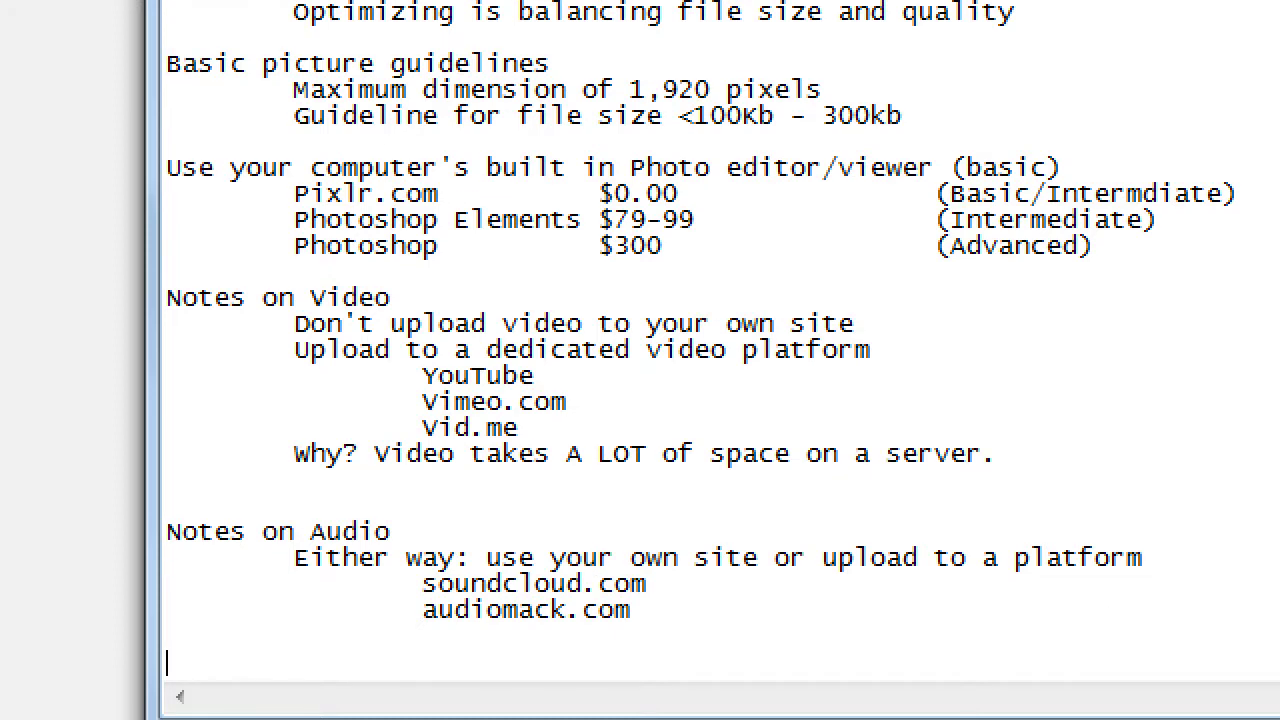
text(Any multi)
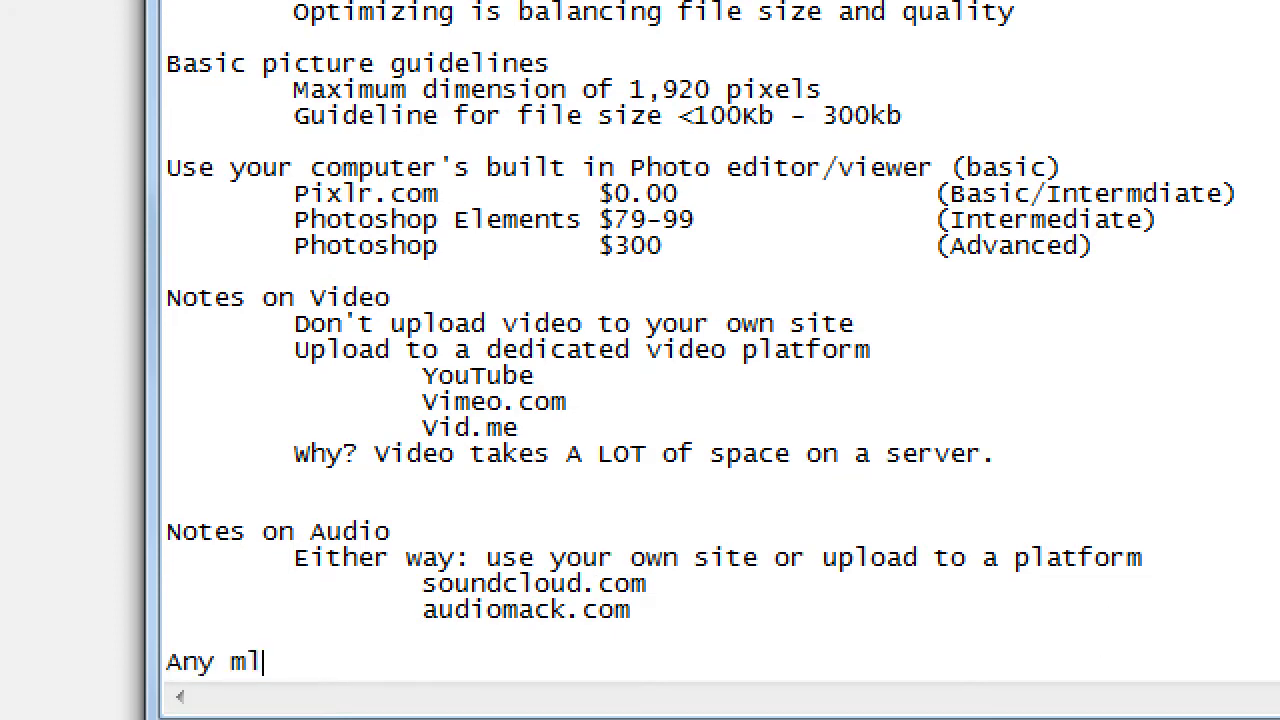
text(media)
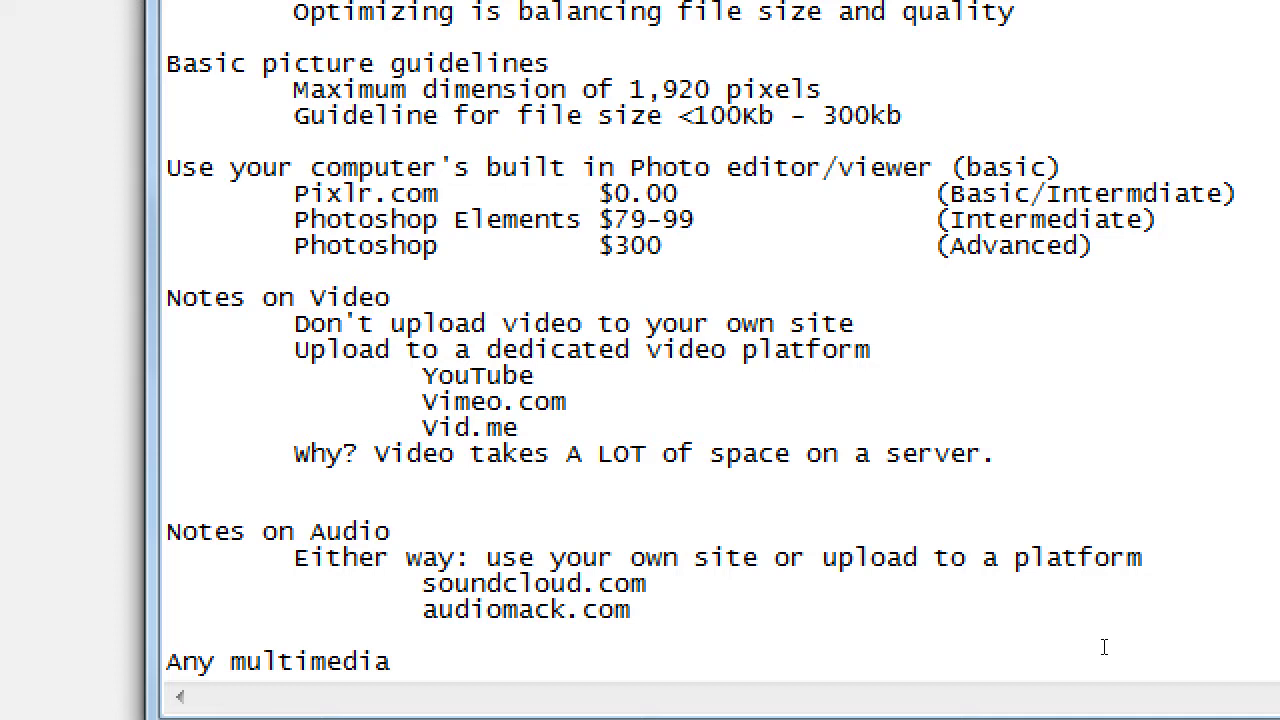
text( from another site, yo)
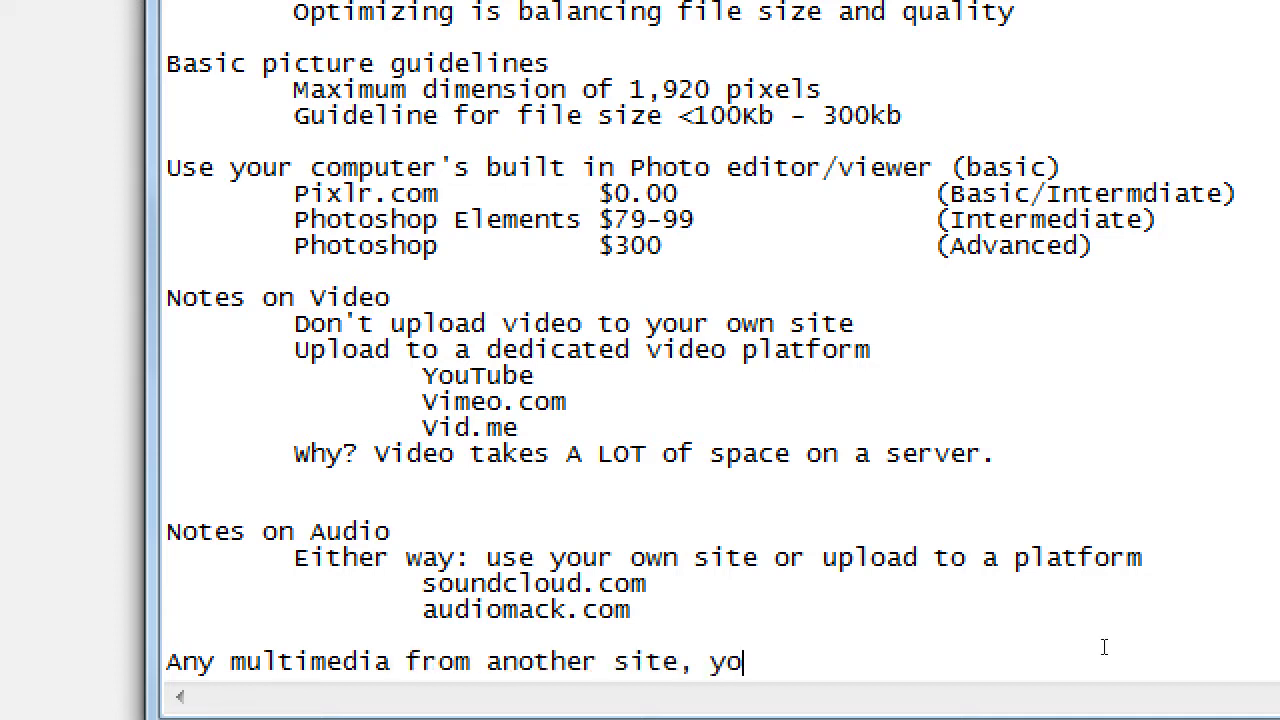
text(u can usually E)
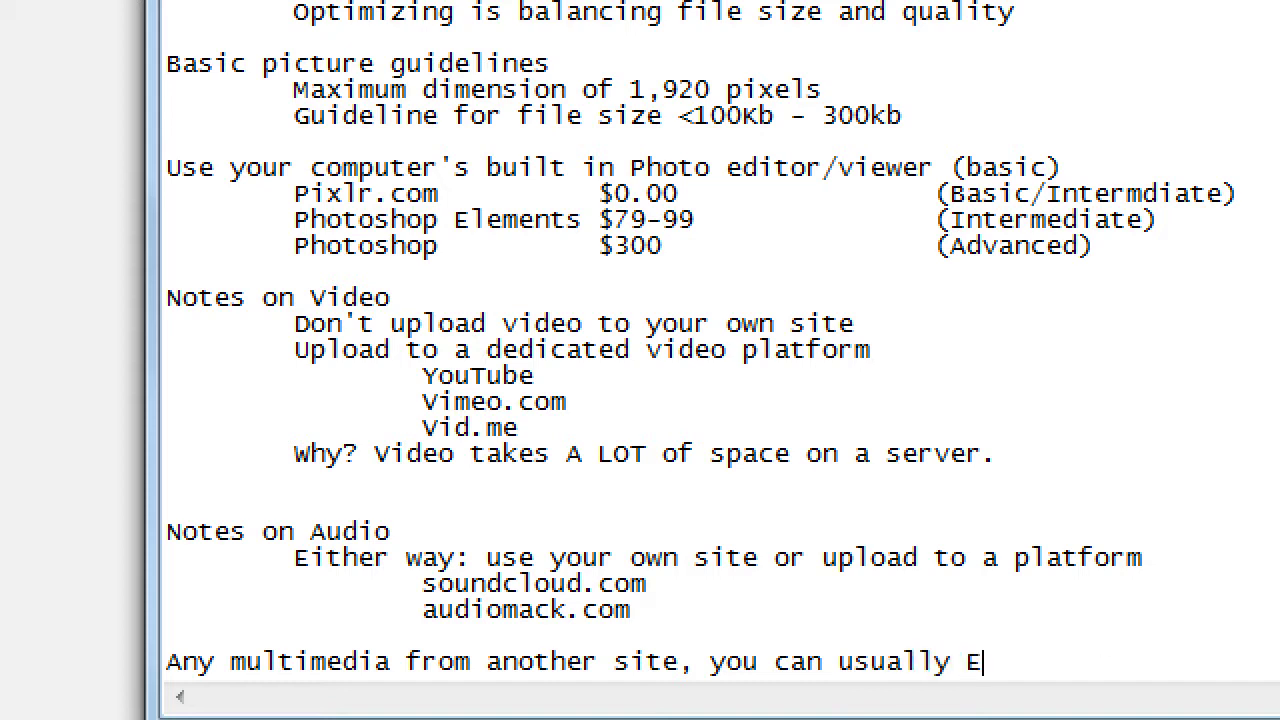
text(mbed it to your sit)
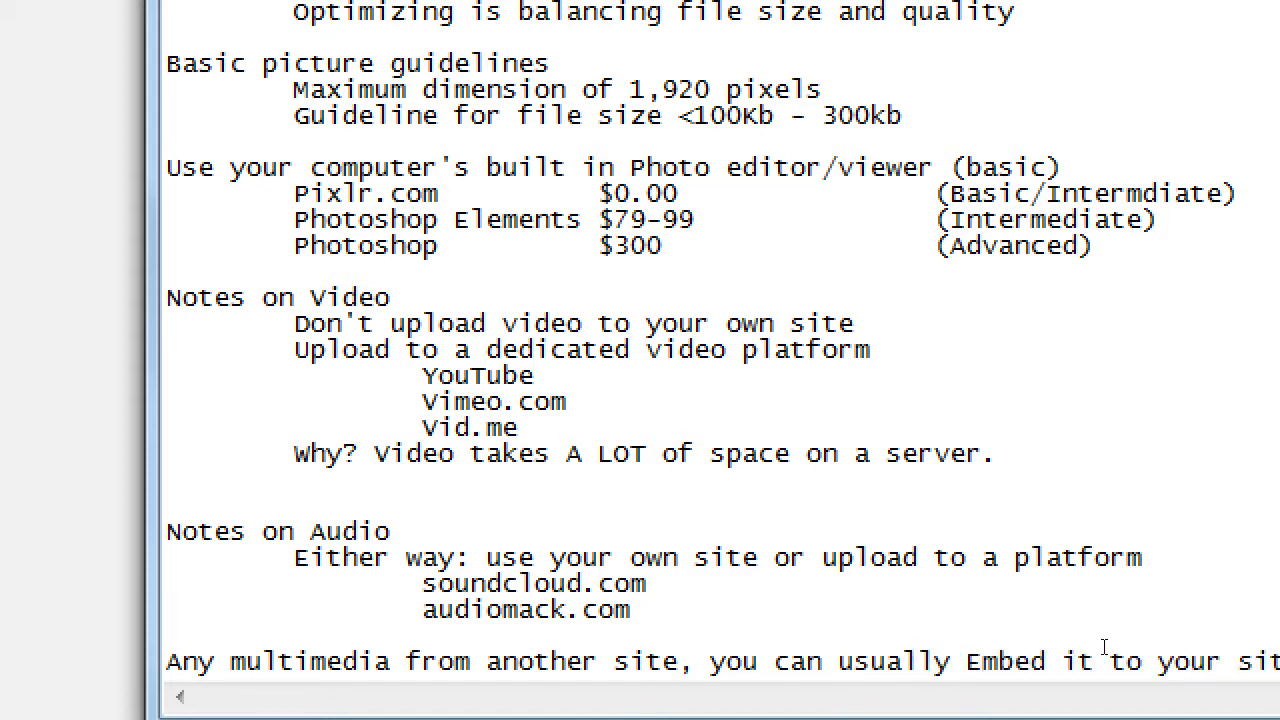
text(e)
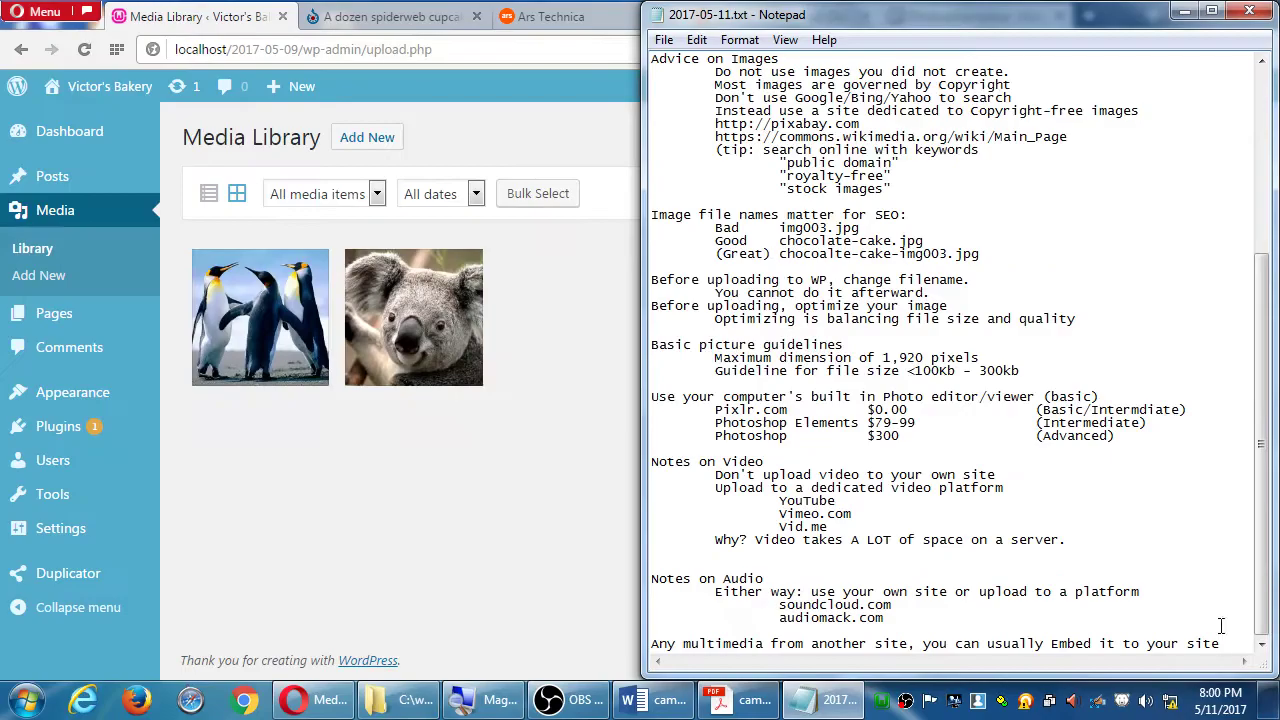
Switch to the WordPress admin in the browser and create a new post titled "How to bake a cake".
click(180, 198)
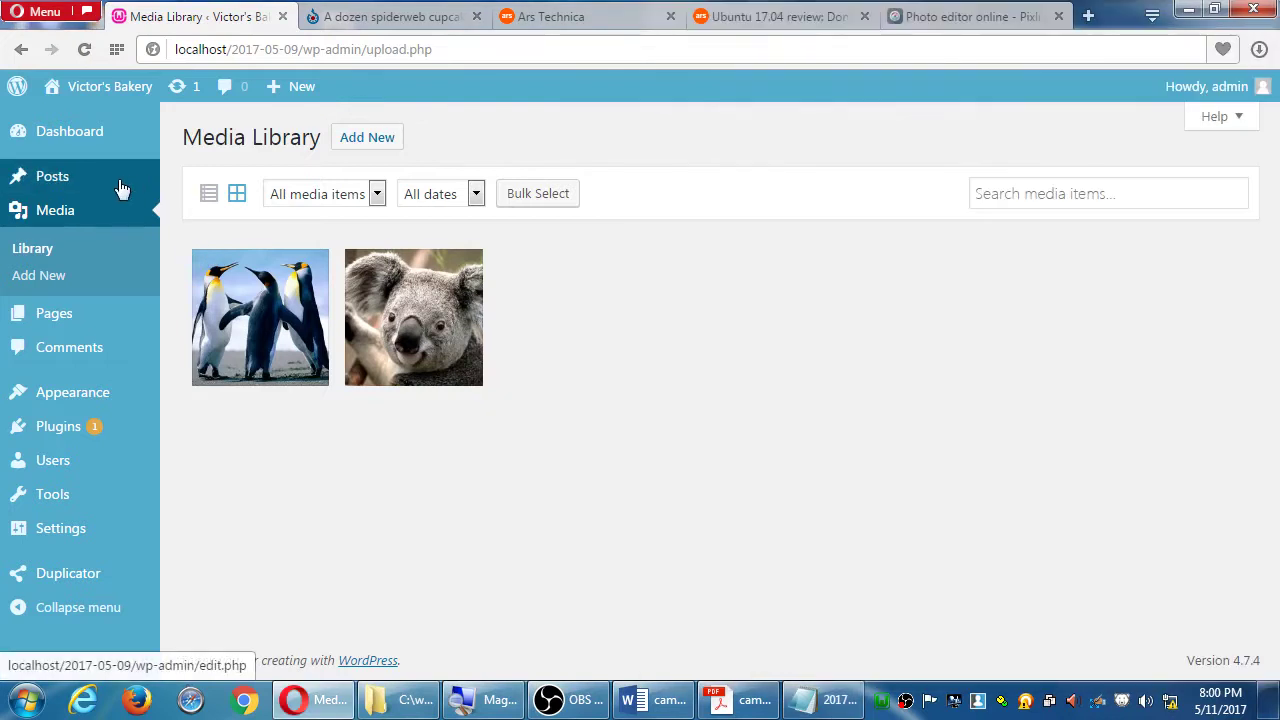
mouse_move(61, 192)
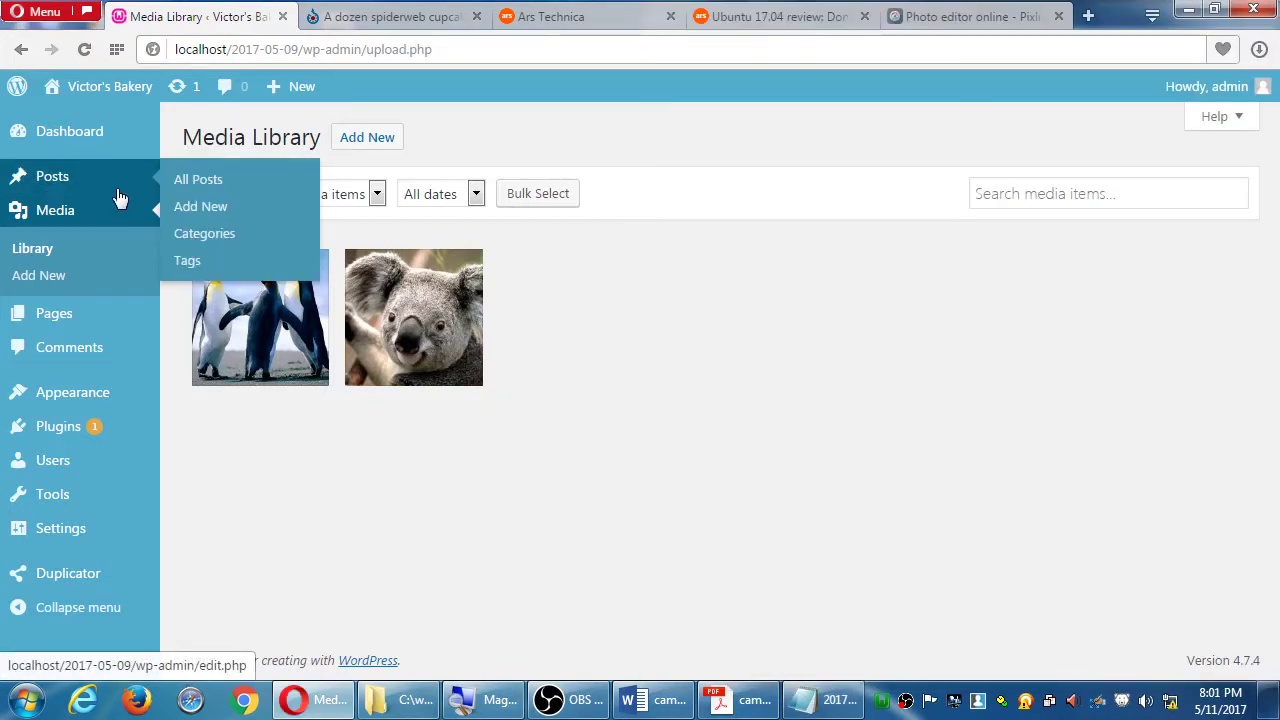
click(210, 206)
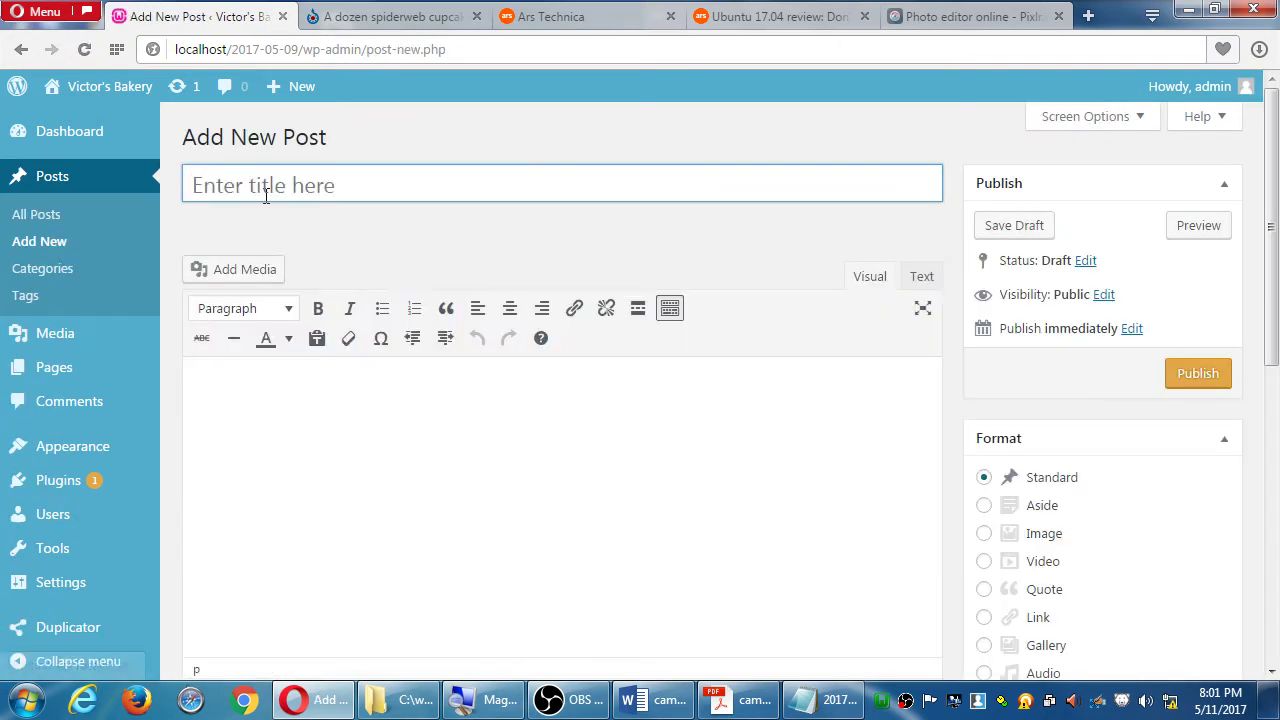
click(266, 187)
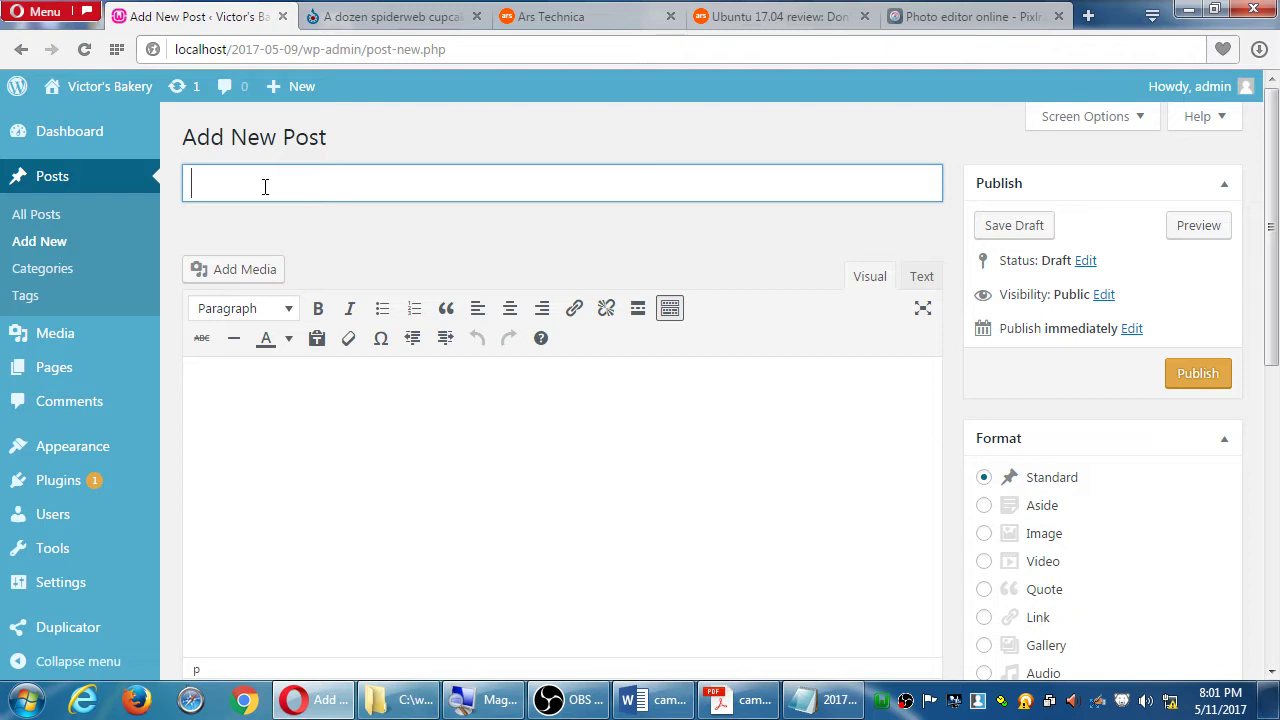
text(How to mak)
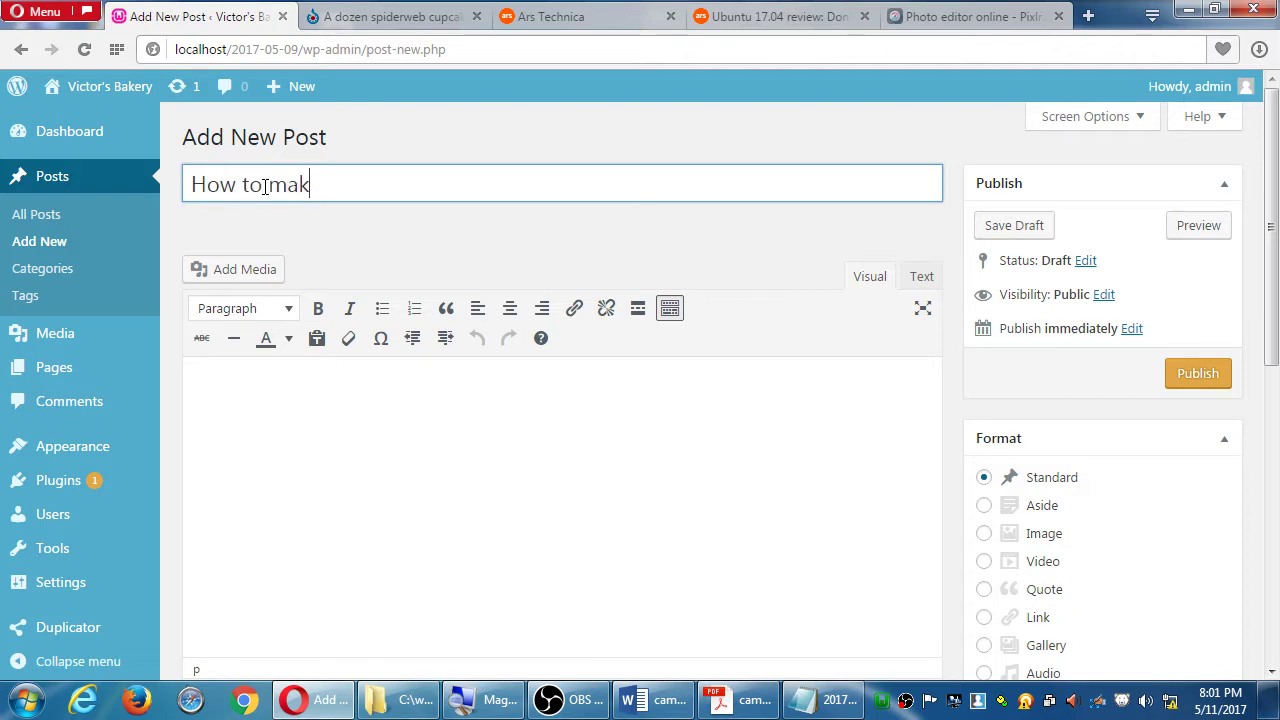
key(BackSpace)
key(BackSpace)
key(BackSpace)
text(bake a cake)
click(353, 412)
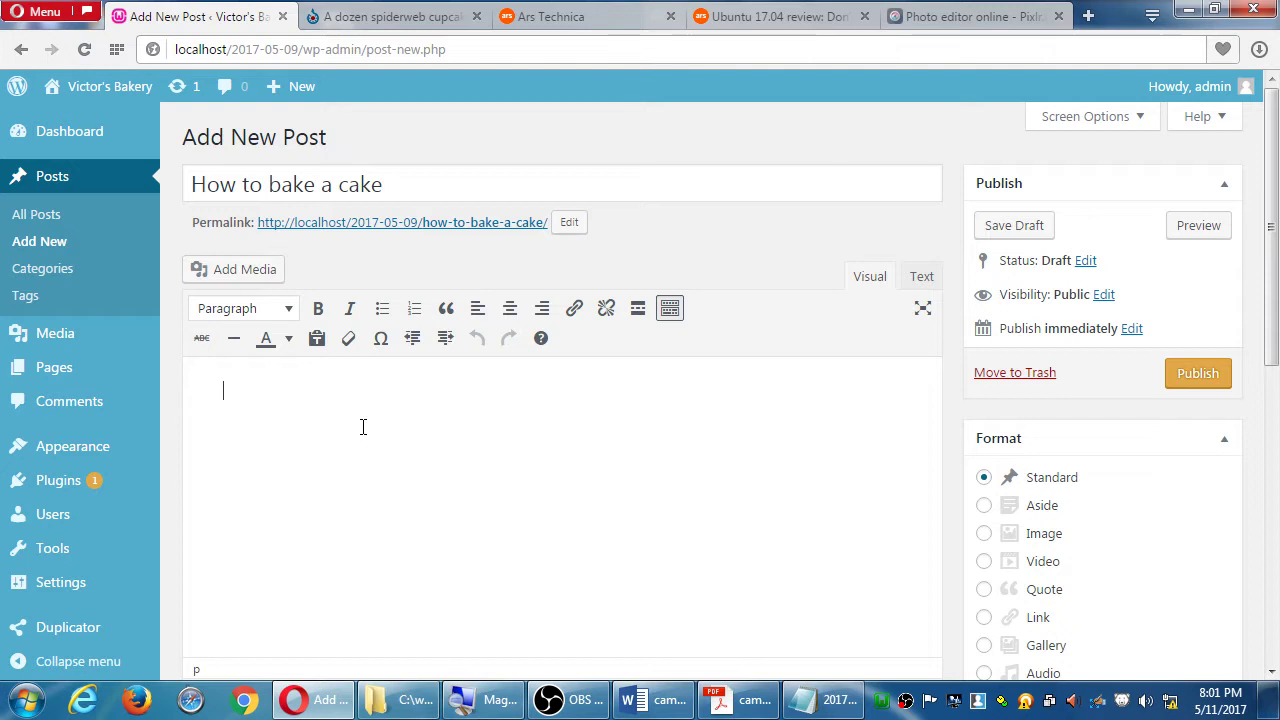
Set the post format to Video and view the Insert from URL media option without inserting anything.
click(984, 562)
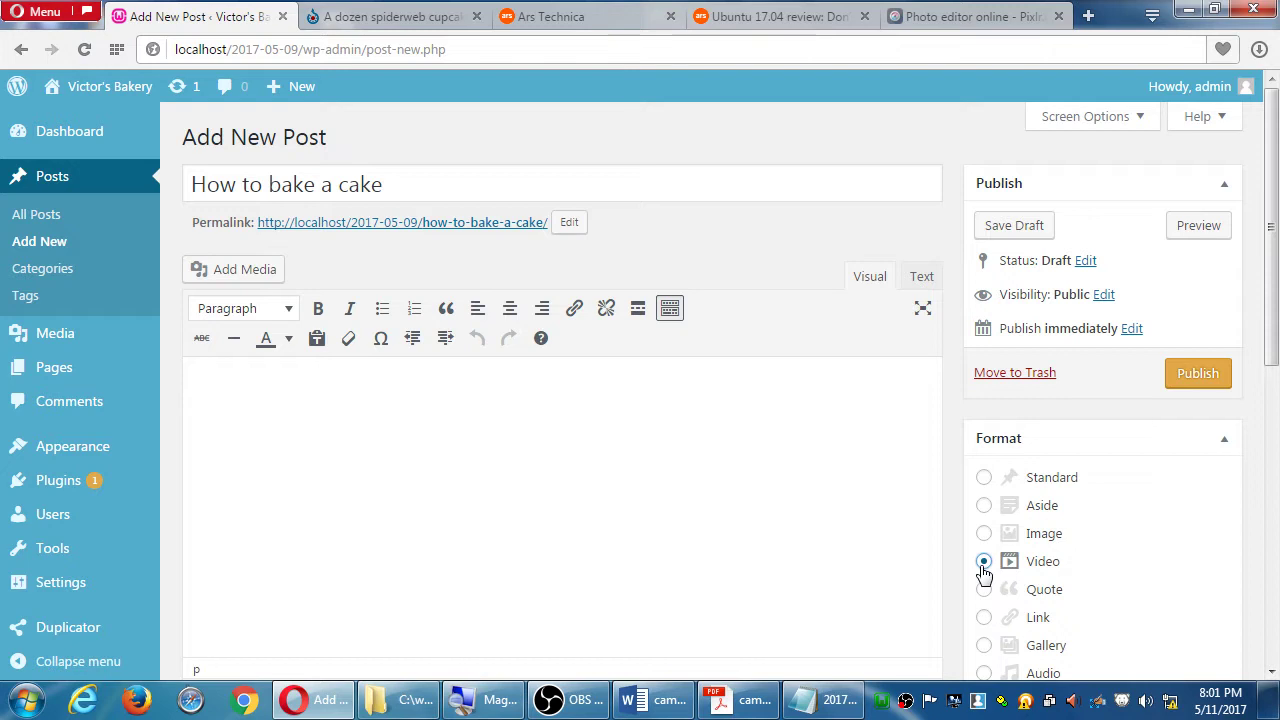
click(258, 276)
click(160, 256)
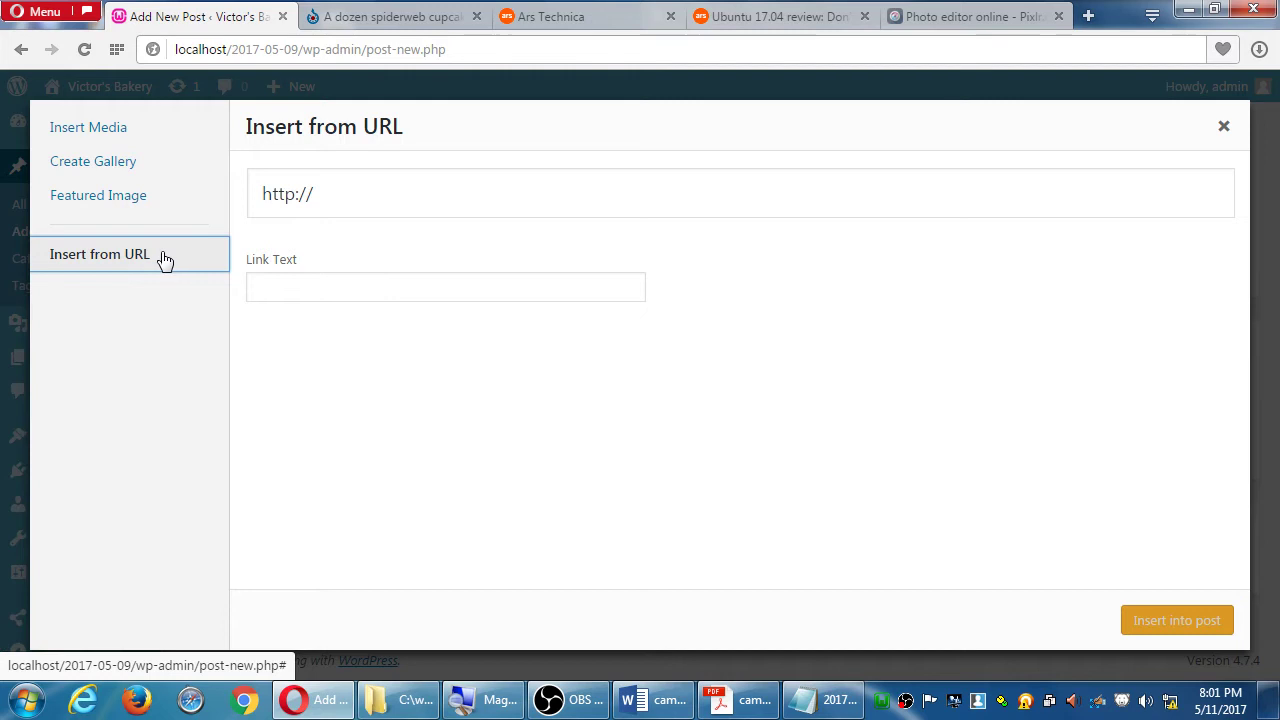
click(1222, 128)
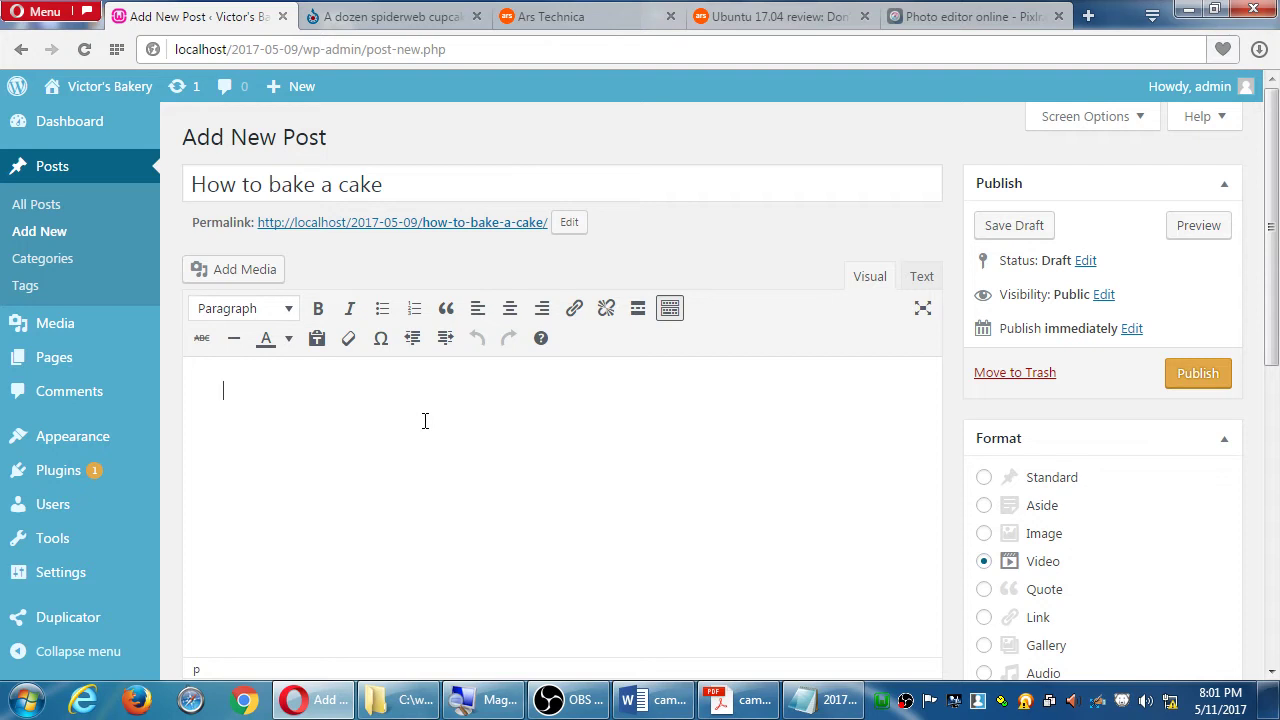
Open a second browser window, place it partly over the post editor so both show, and load youtube.com in it.
click(619, 152)
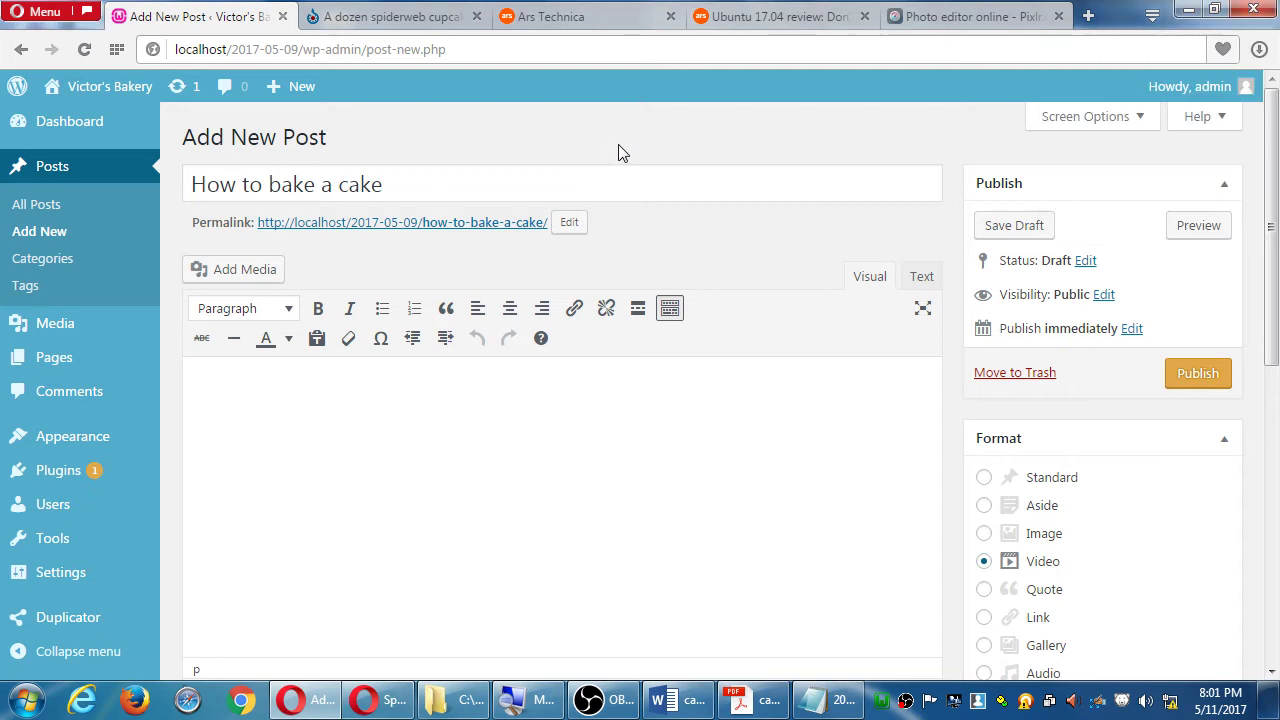
click(390, 690)
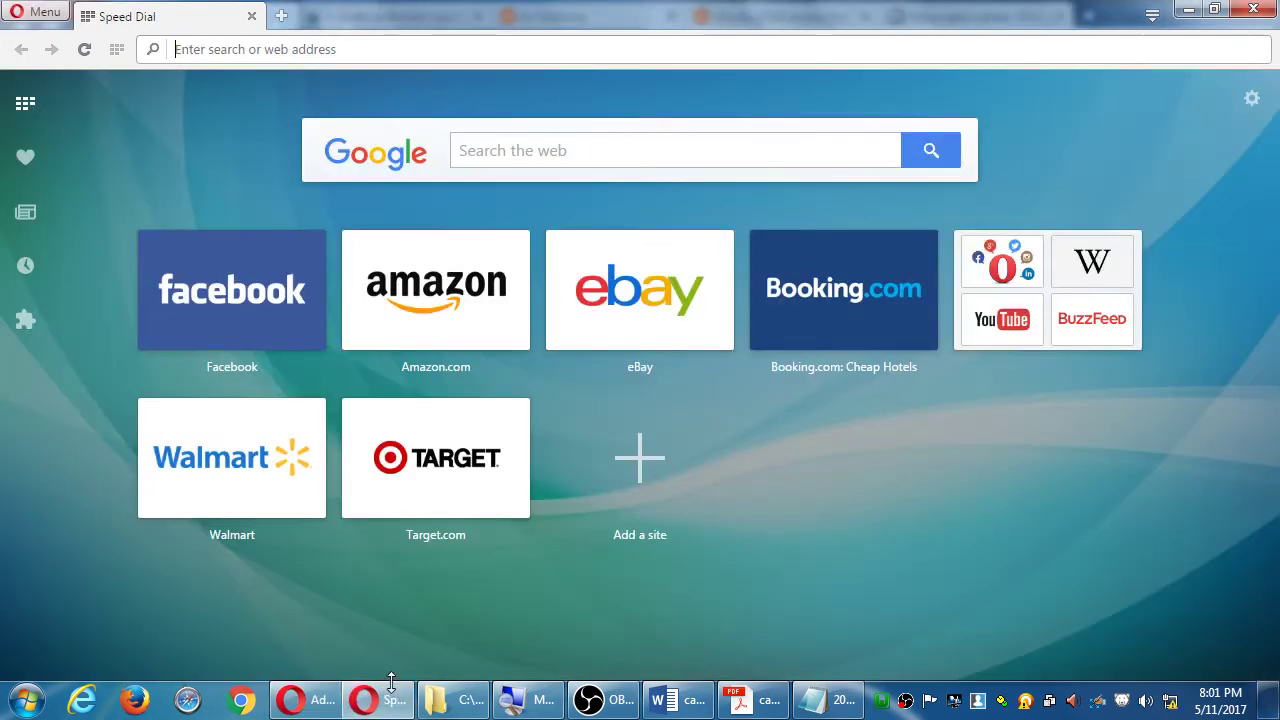
drag(478, 18, 862, 95)
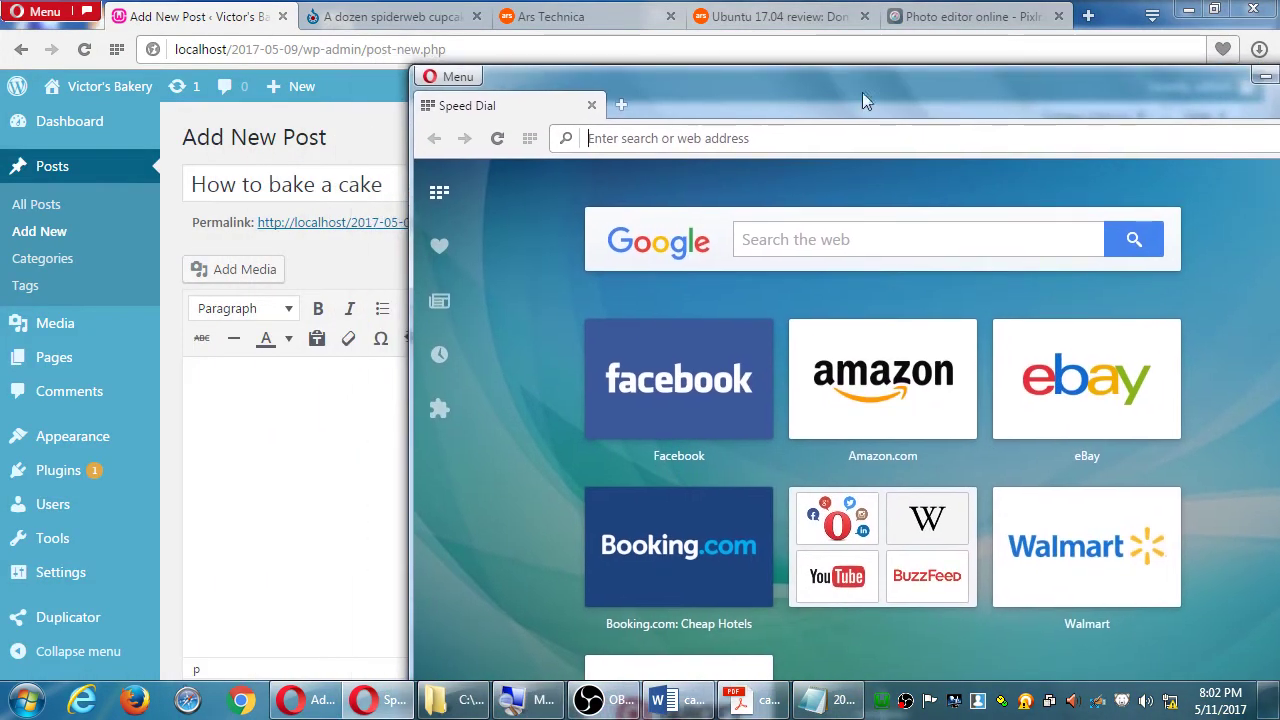
click(771, 147)
text(yo)
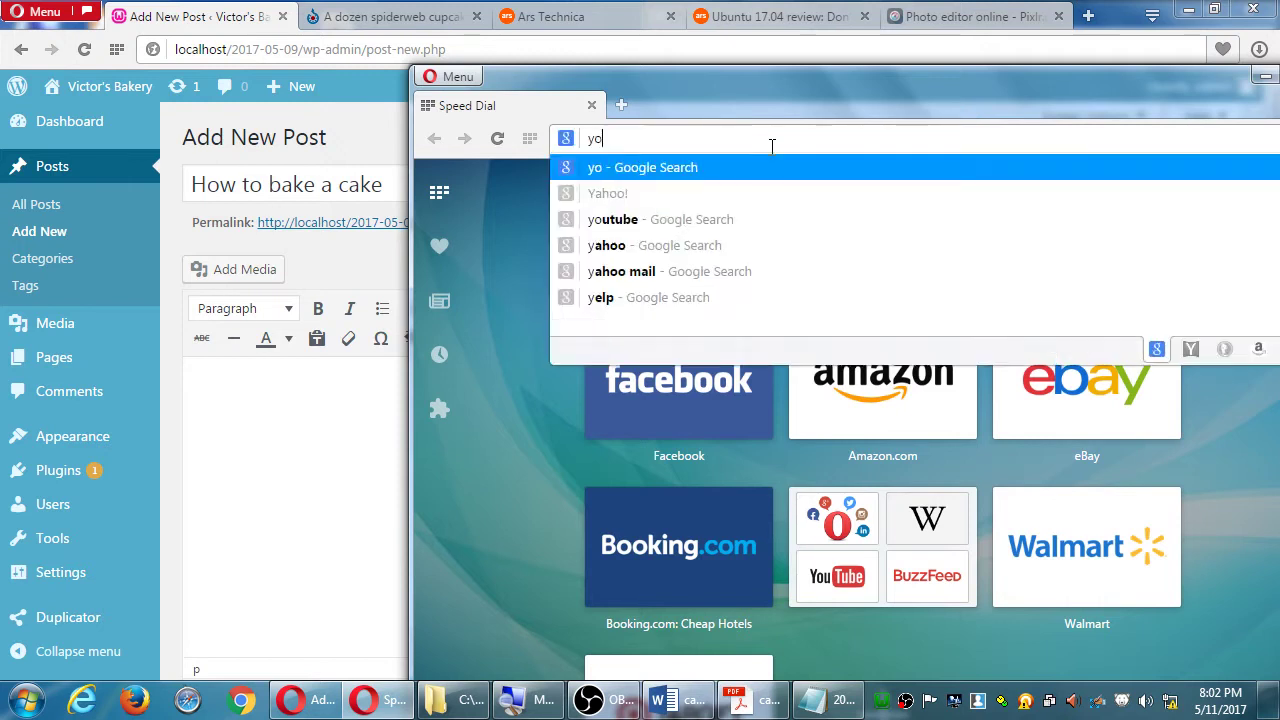
text(utube.com)
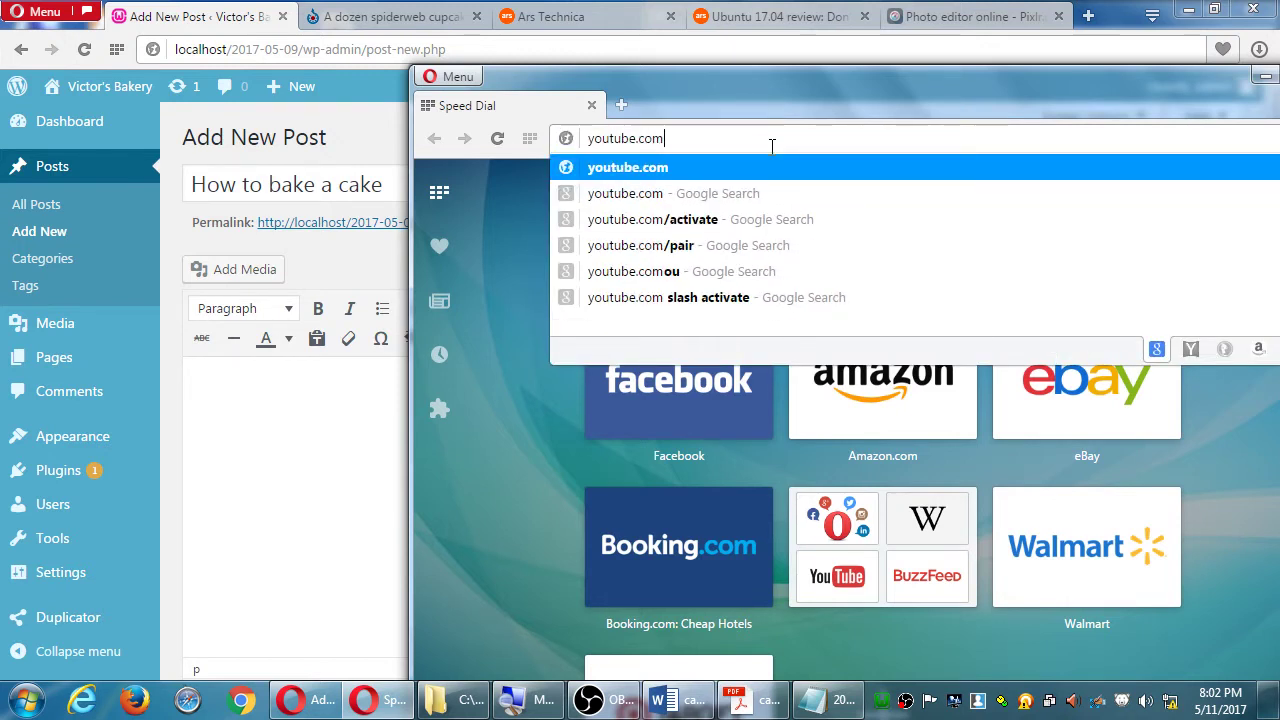
key(Return)
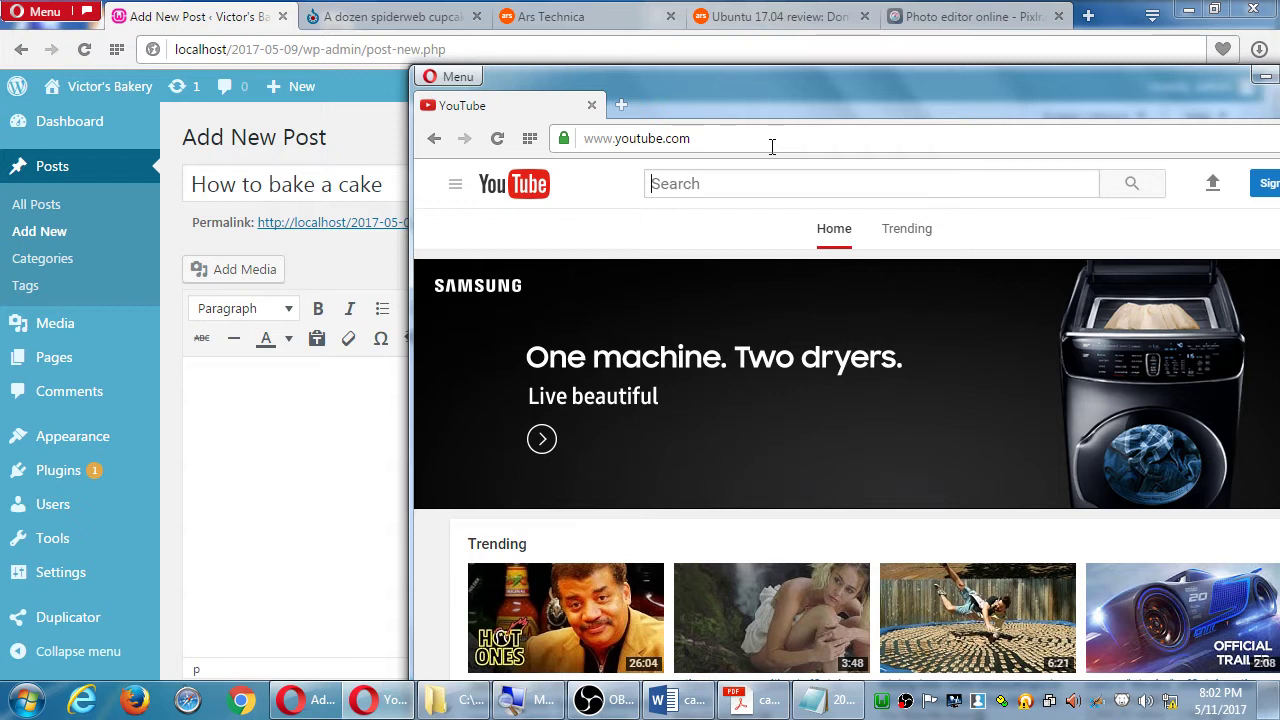
Search YouTube for "how to bake a sonic cake" and open the video "How to Bake a Sonic Cake!".
text(how to b)
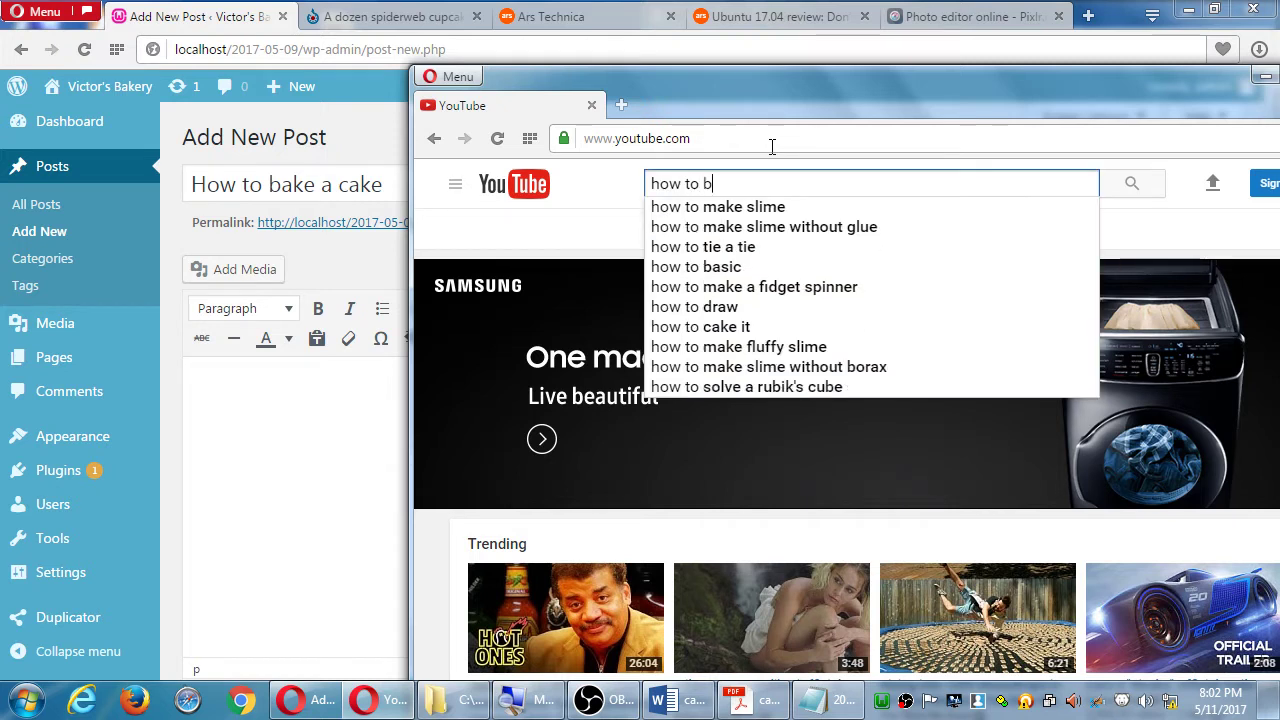
text(ake a sonic cake)
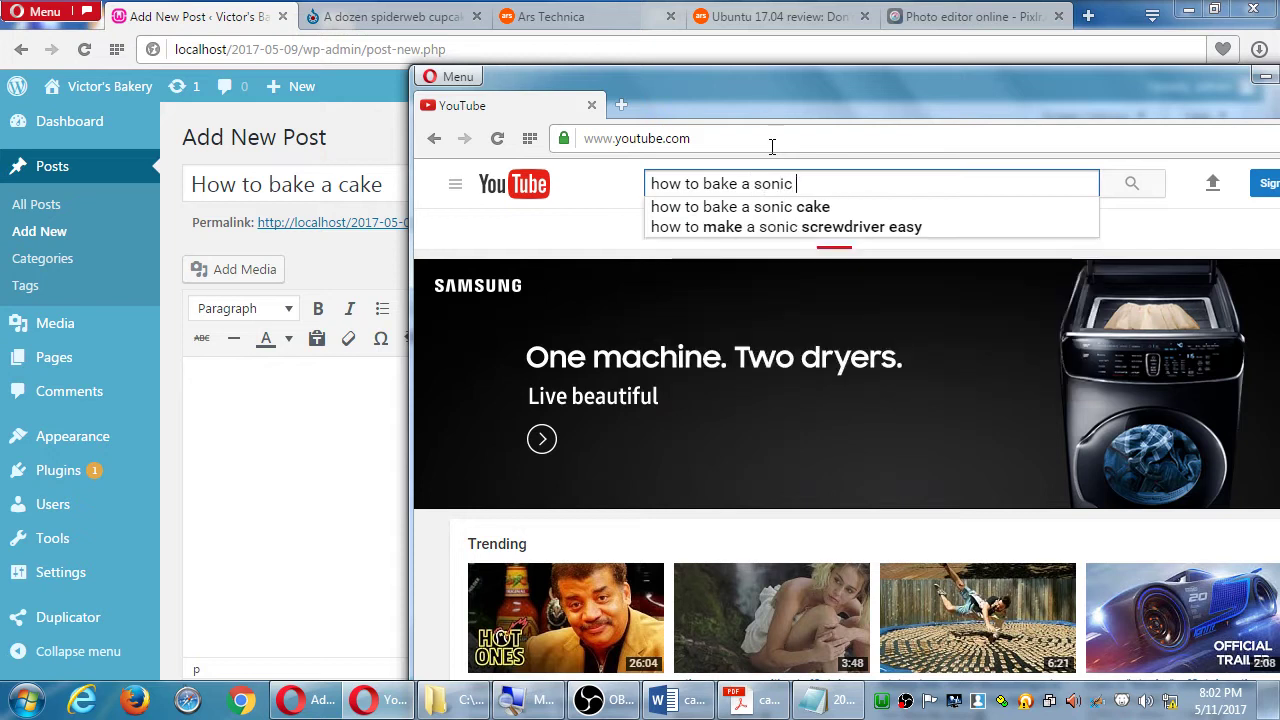
key(Return)
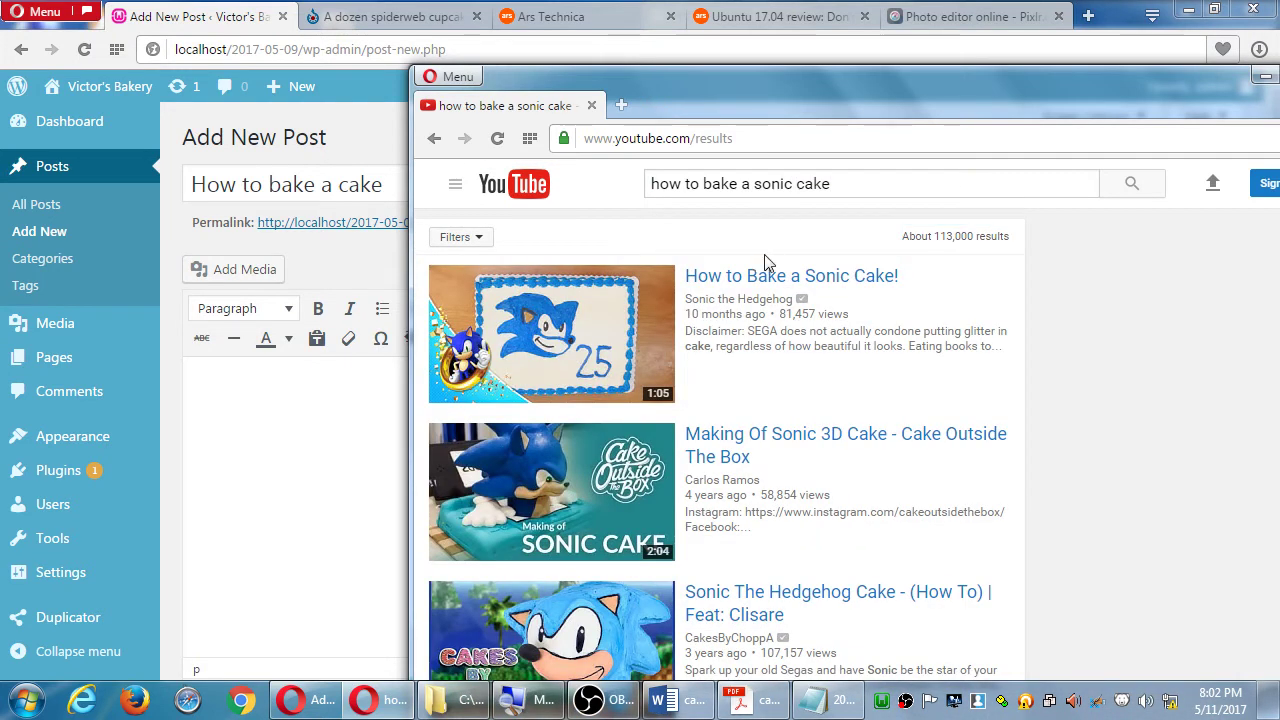
click(822, 286)
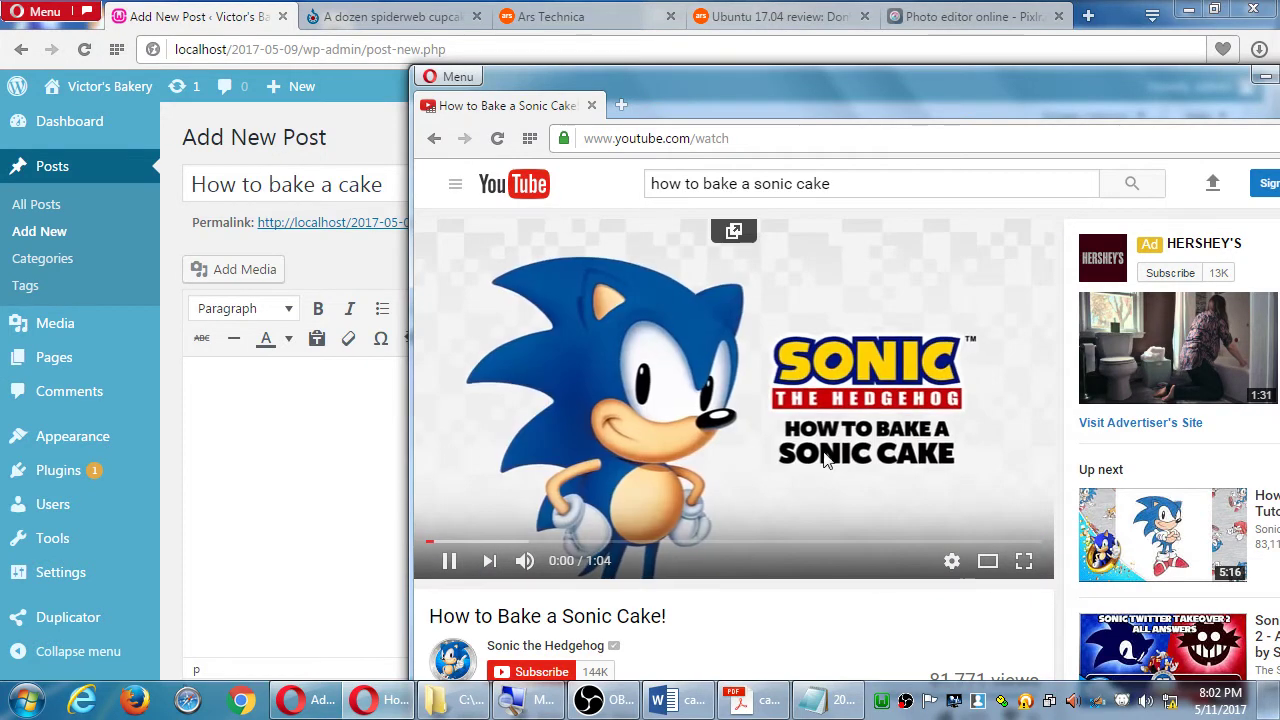
Pause the Sonic cake video and preview it by skipping ahead to 0:24, 0:34 and 0:41.
click(795, 440)
click(662, 542)
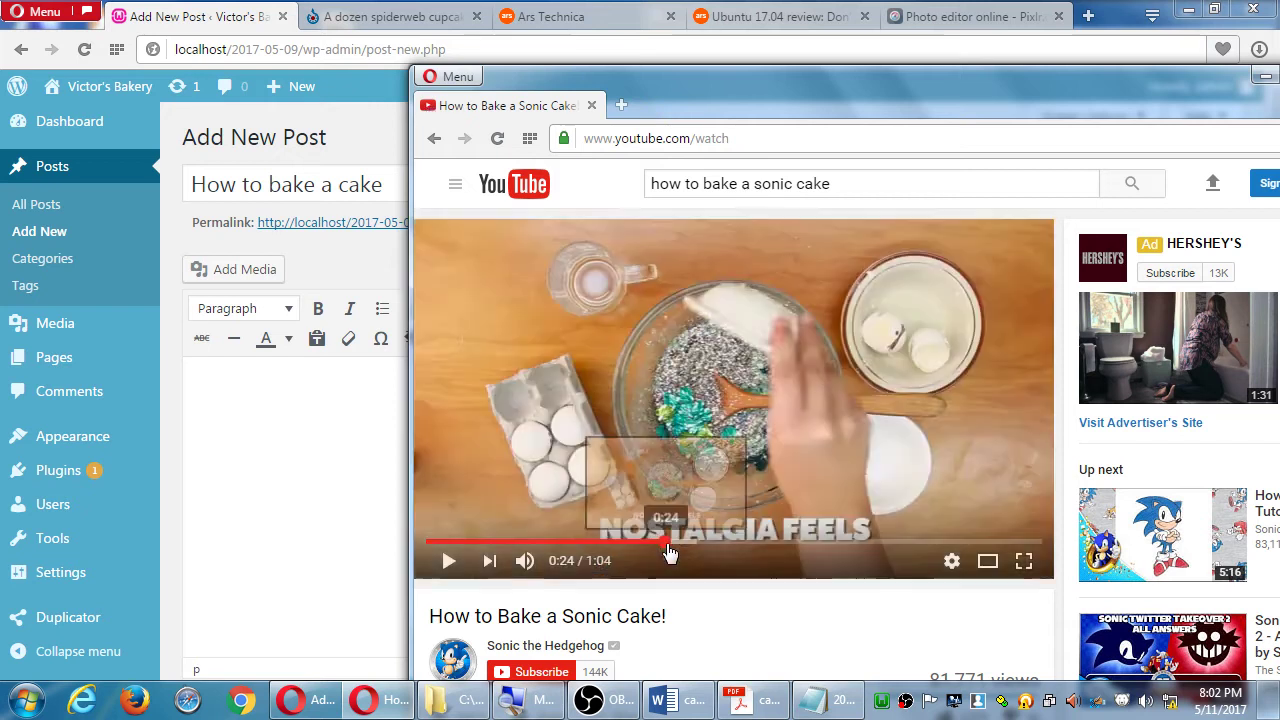
click(764, 556)
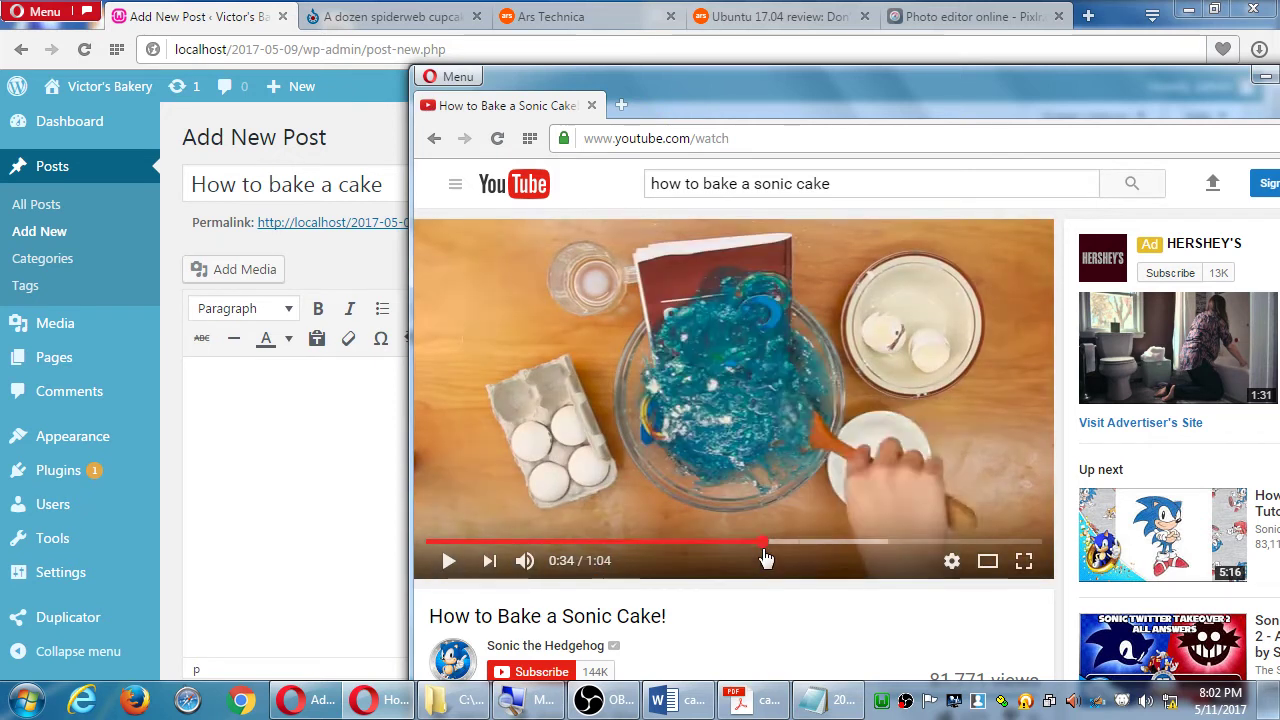
click(819, 546)
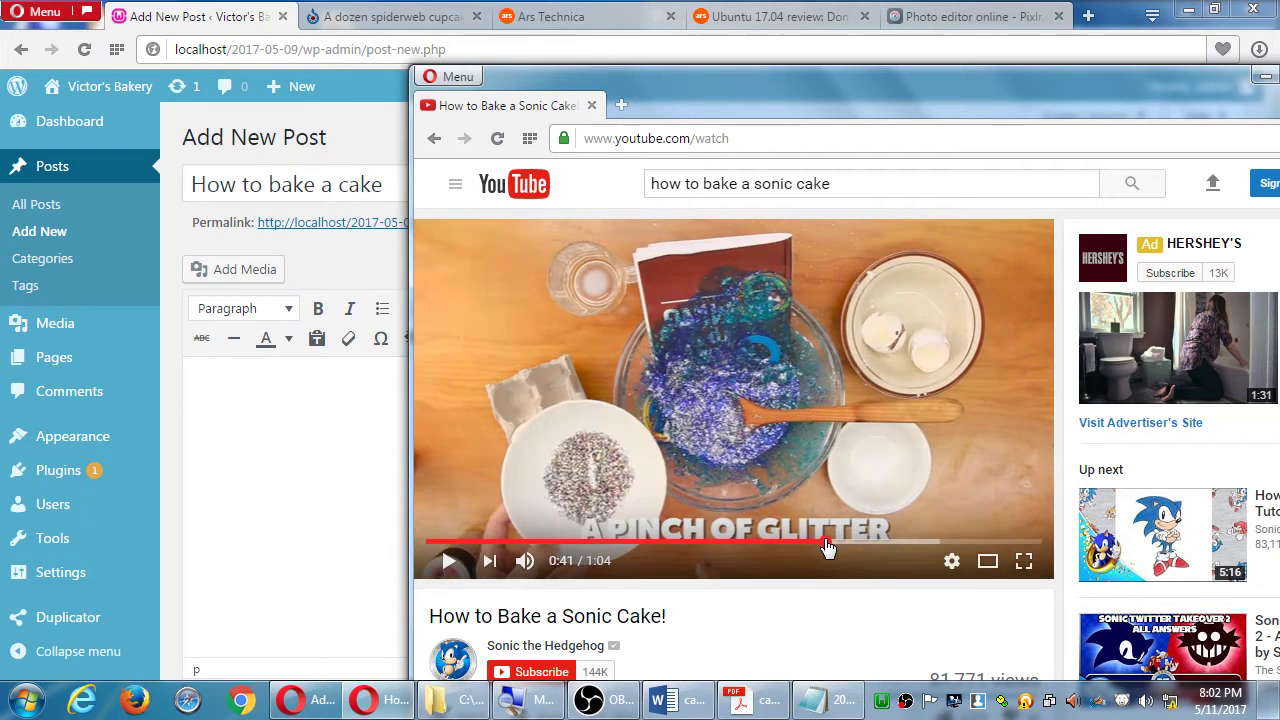
scroll(825, 590, down, 3)
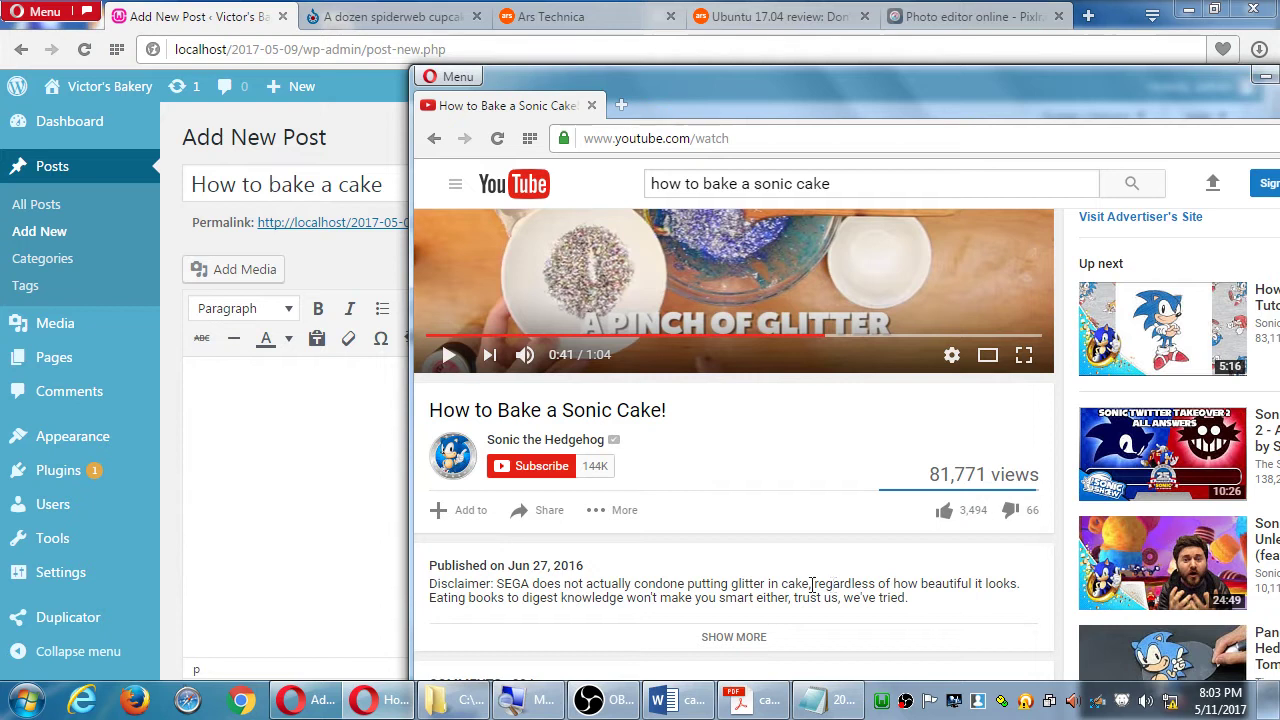
click(549, 510)
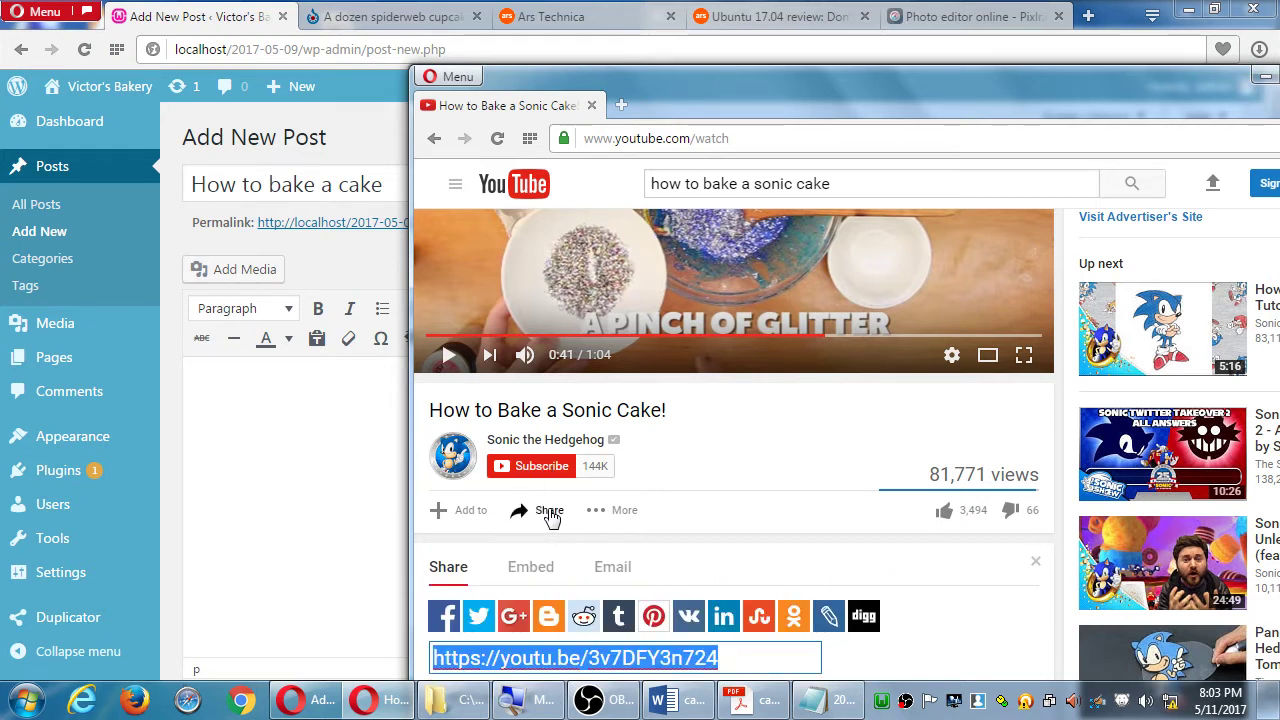
scroll(630, 565, down, 1)
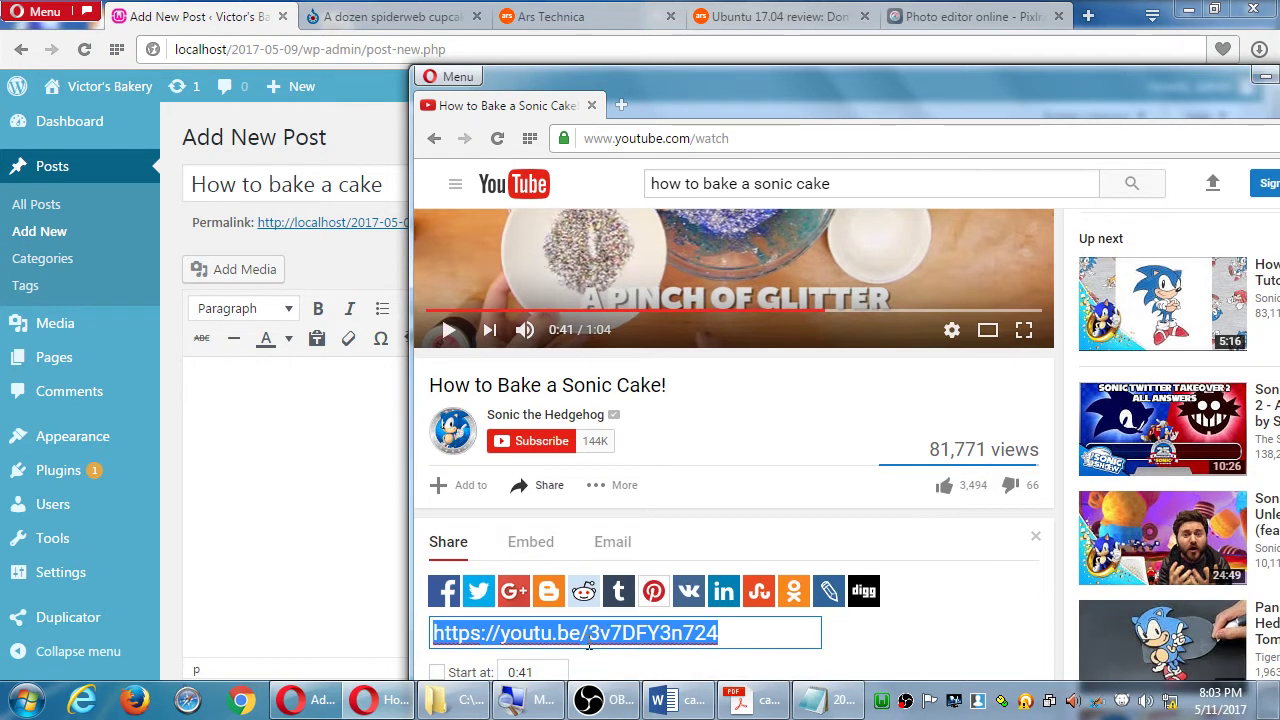
scroll(588, 645, down, 1)
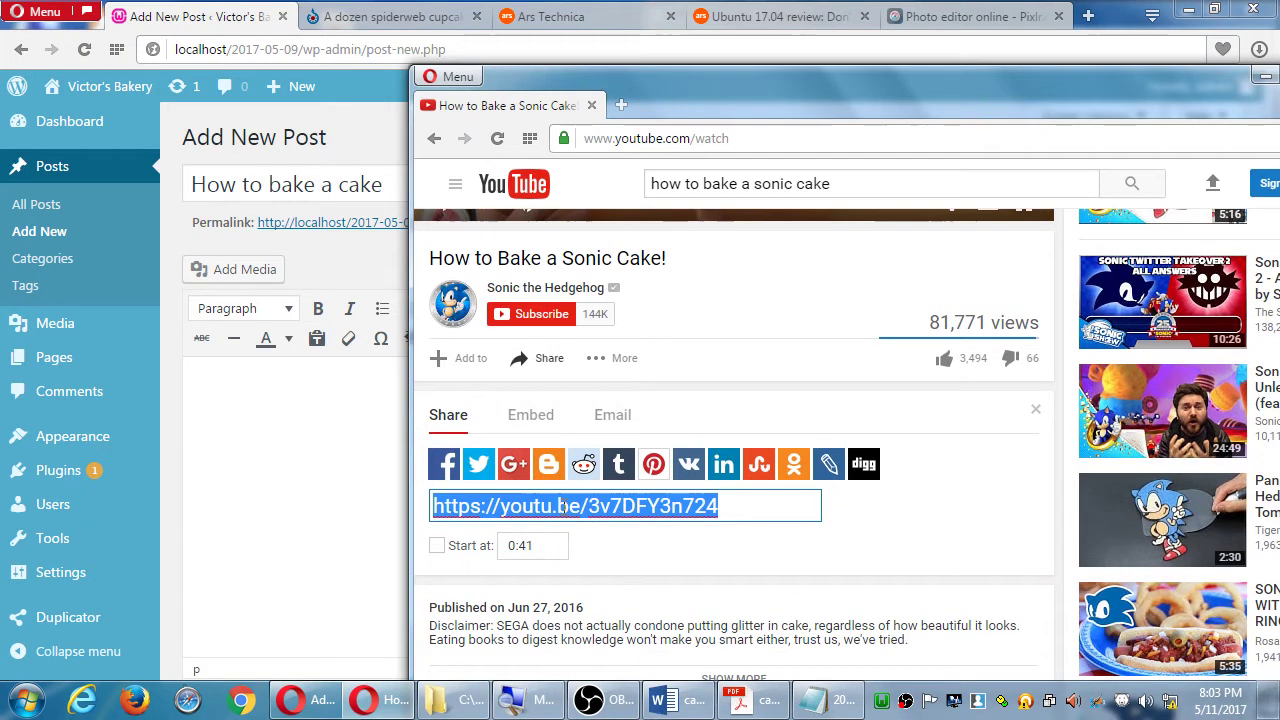
right_click(562, 507)
click(627, 317)
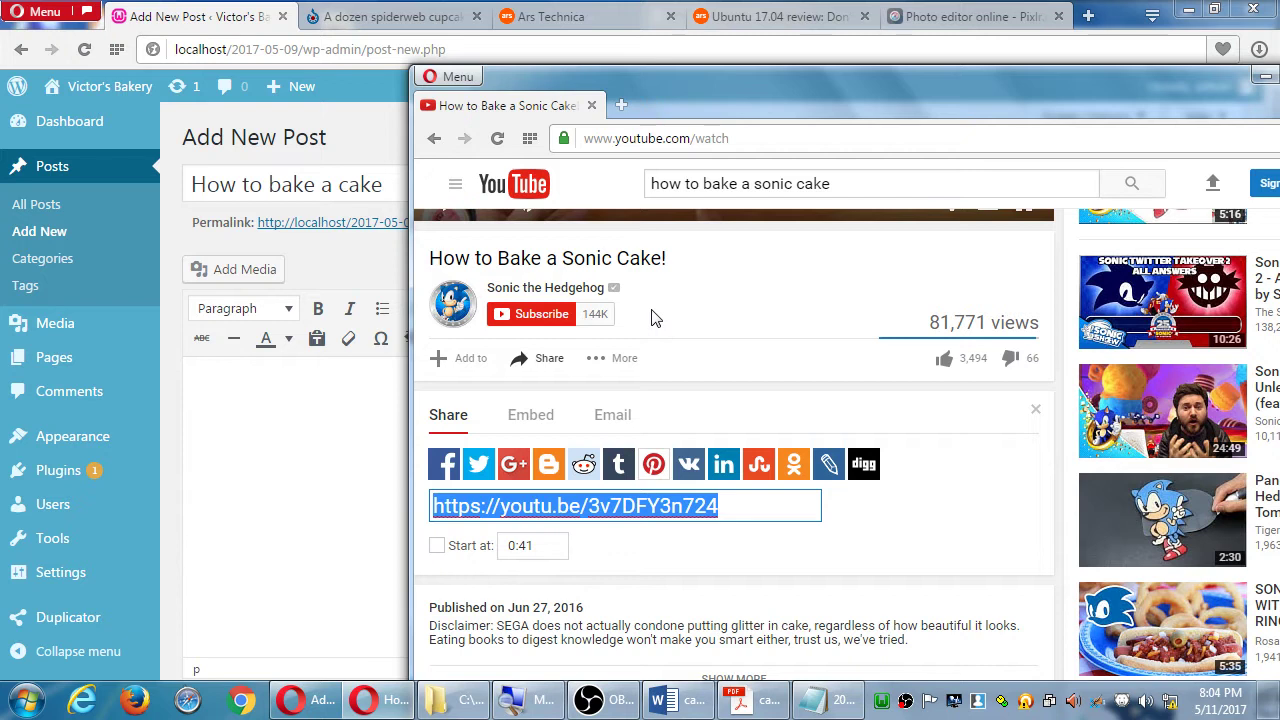
Switch back to the WordPress post editor and paste the copied YouTube link into the post body to embed the video.
click(285, 463)
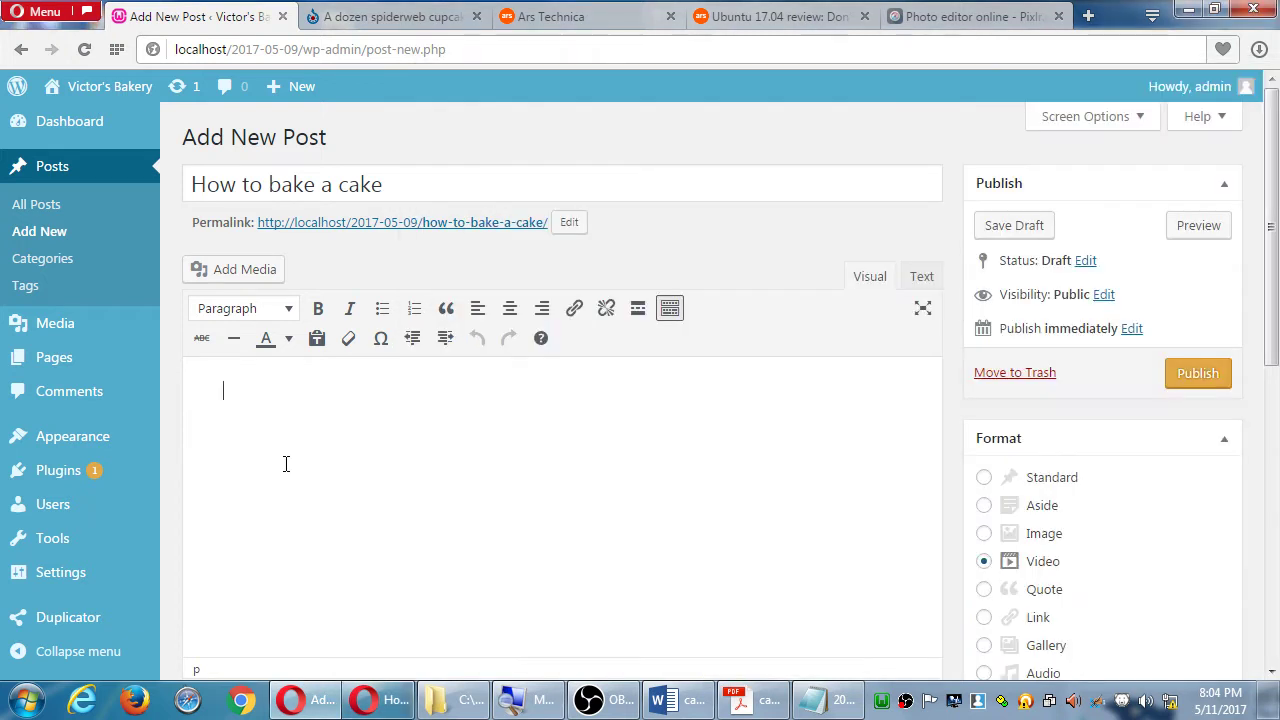
key(ctrl+v)
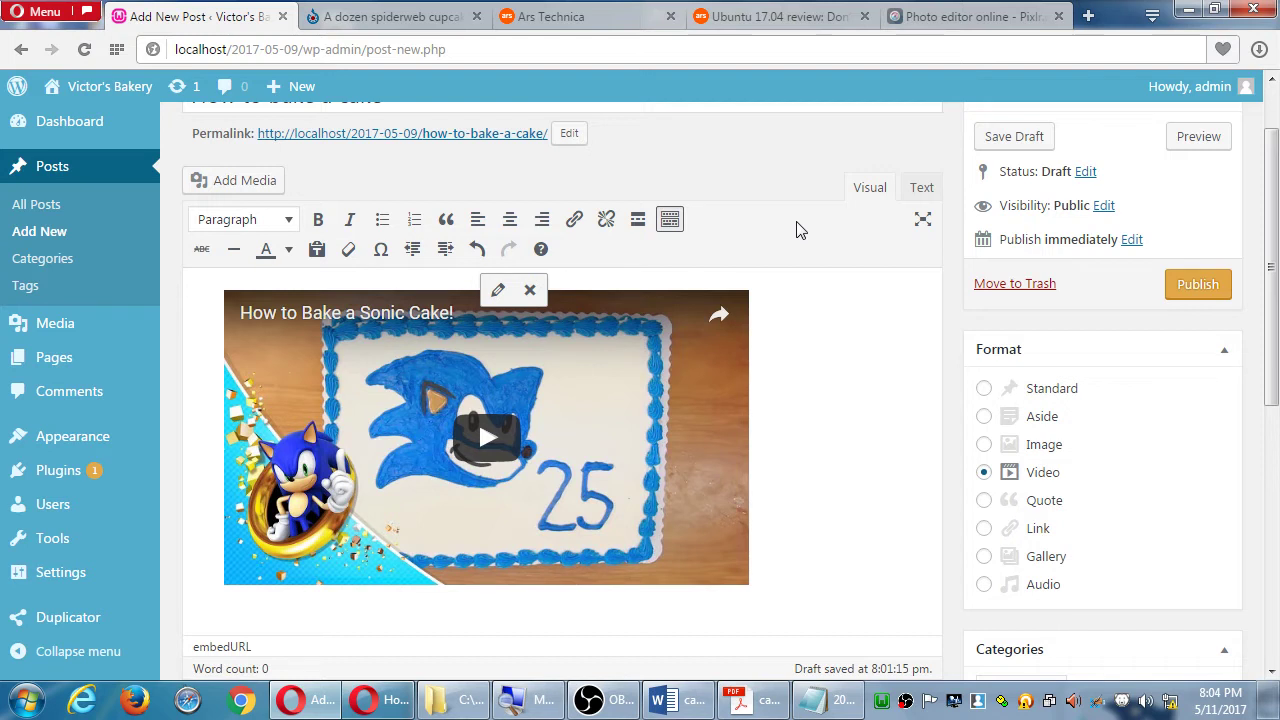
scroll(770, 245, down, 1)
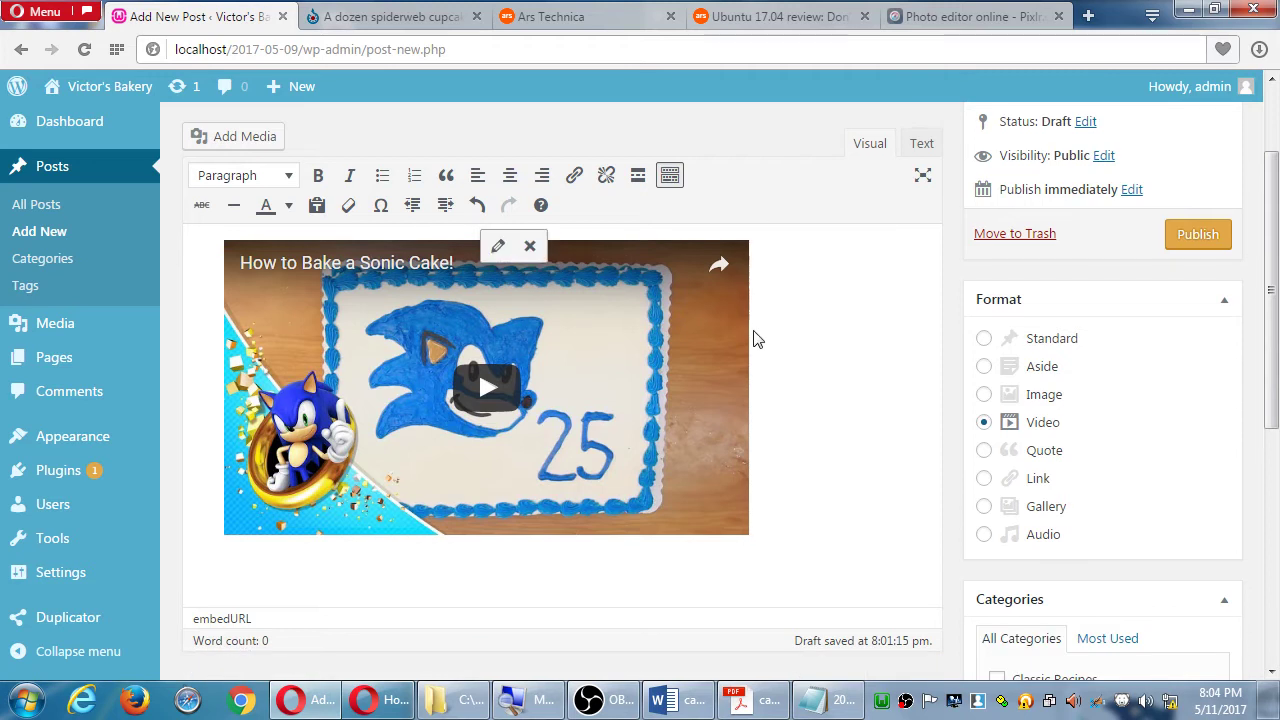
Enter the trial text "rgrg" below the embedded video and erase it again.
click(788, 421)
click(877, 377)
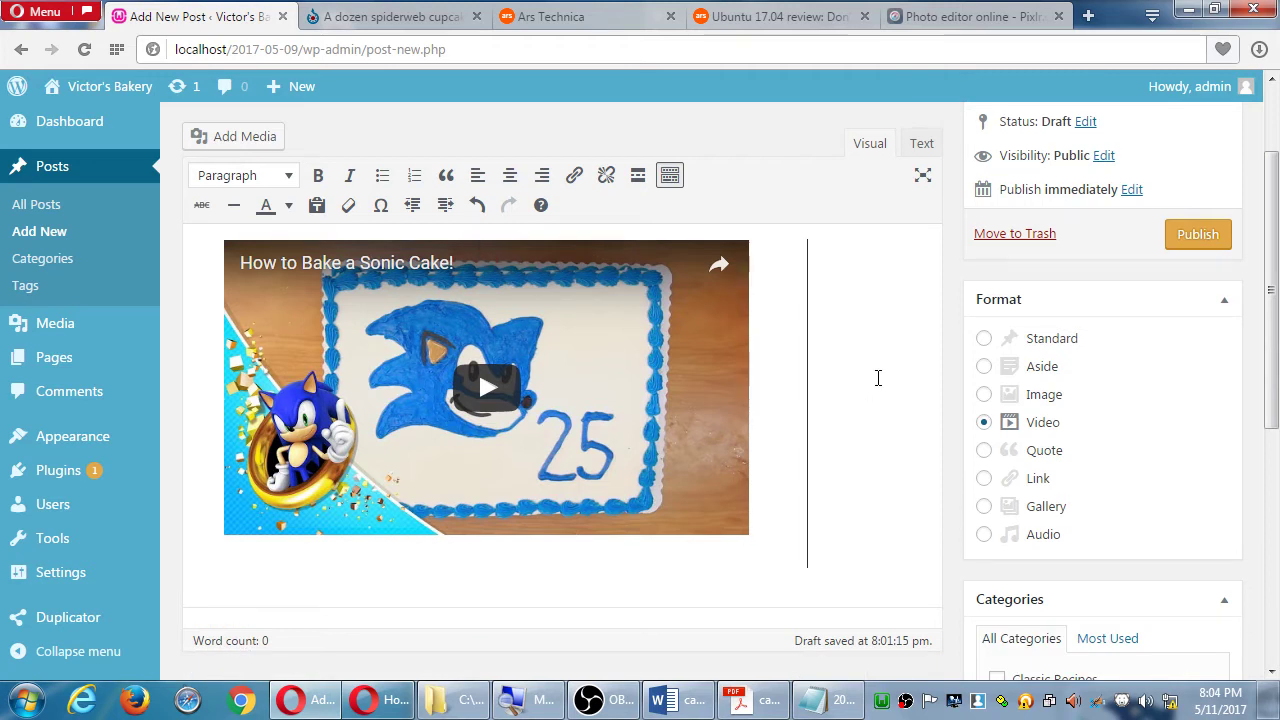
text(rgrg)
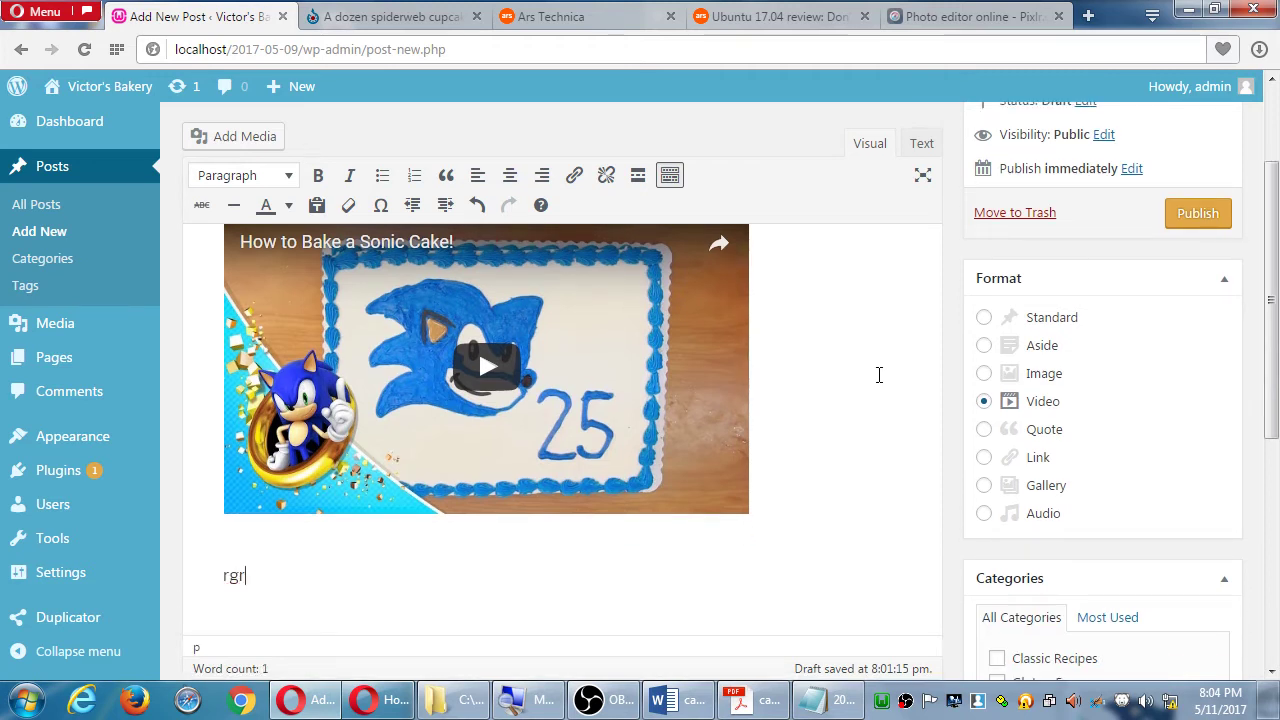
key(BackSpace)
key(BackSpace)
key(BackSpace)
key(BackSpace)
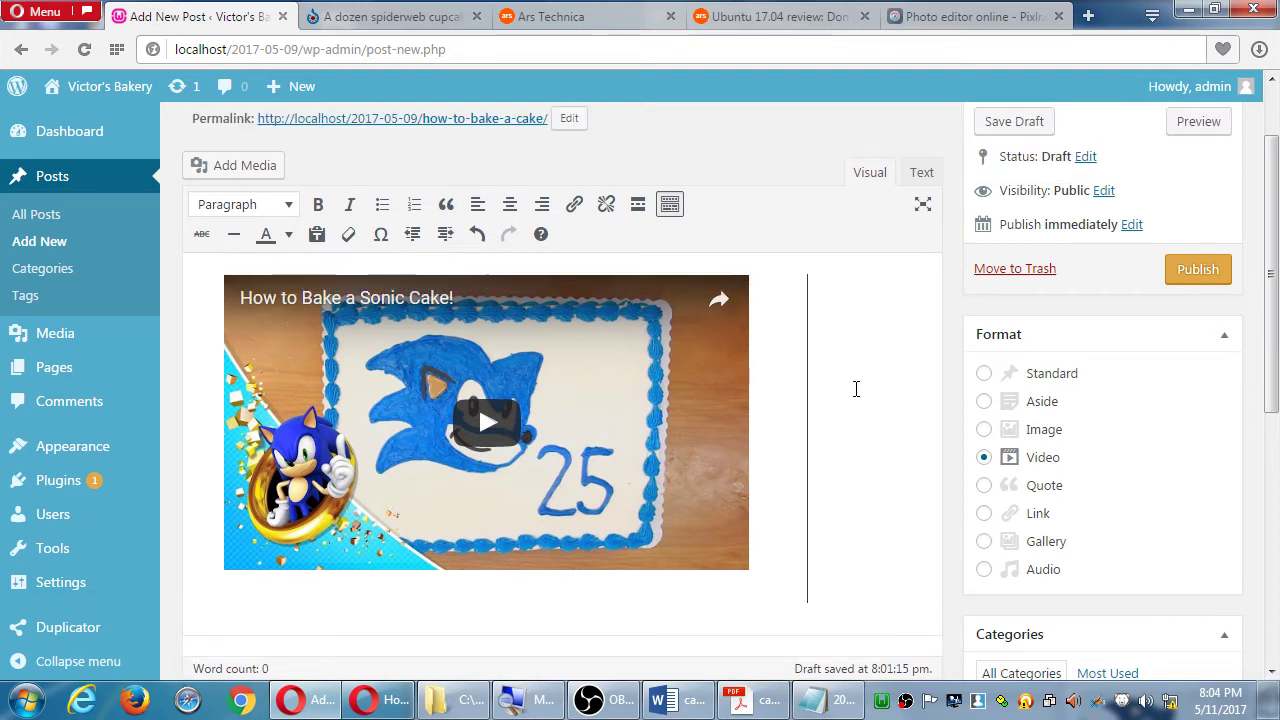
Select the embedded video, view its source URL in the Insert from URL dialog and close it without changes.
click(782, 391)
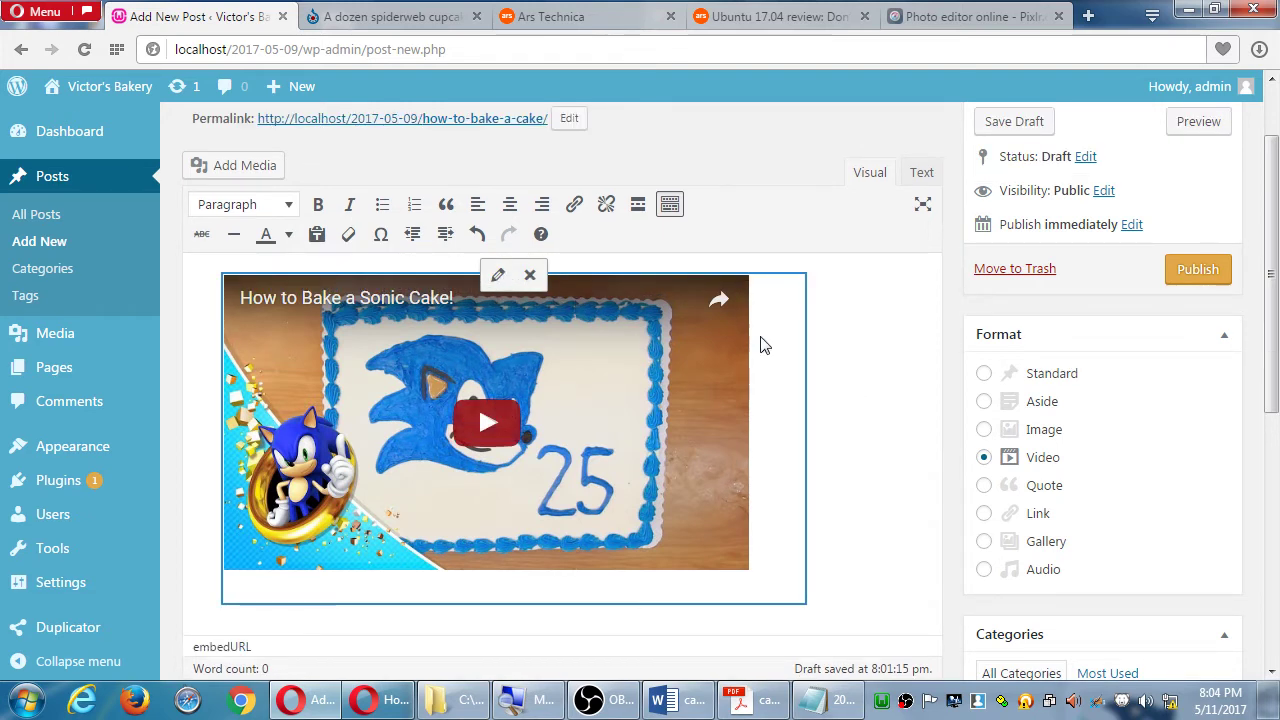
click(843, 320)
click(580, 337)
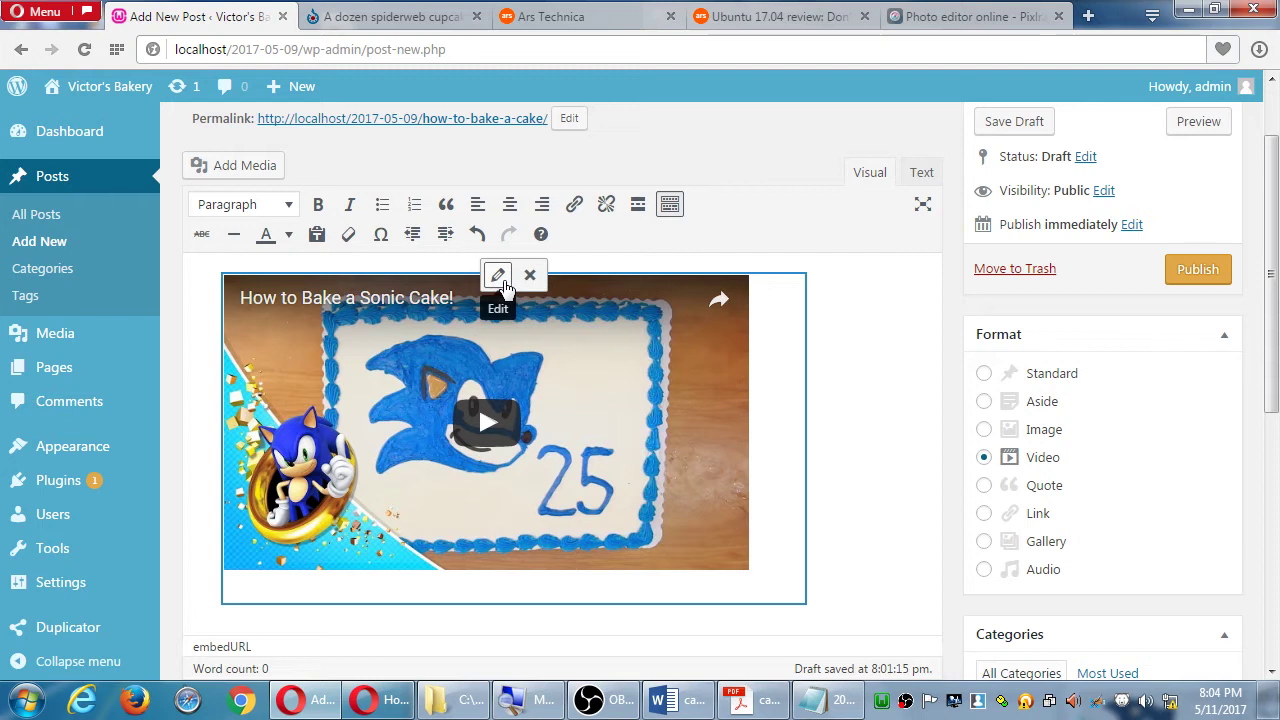
click(498, 278)
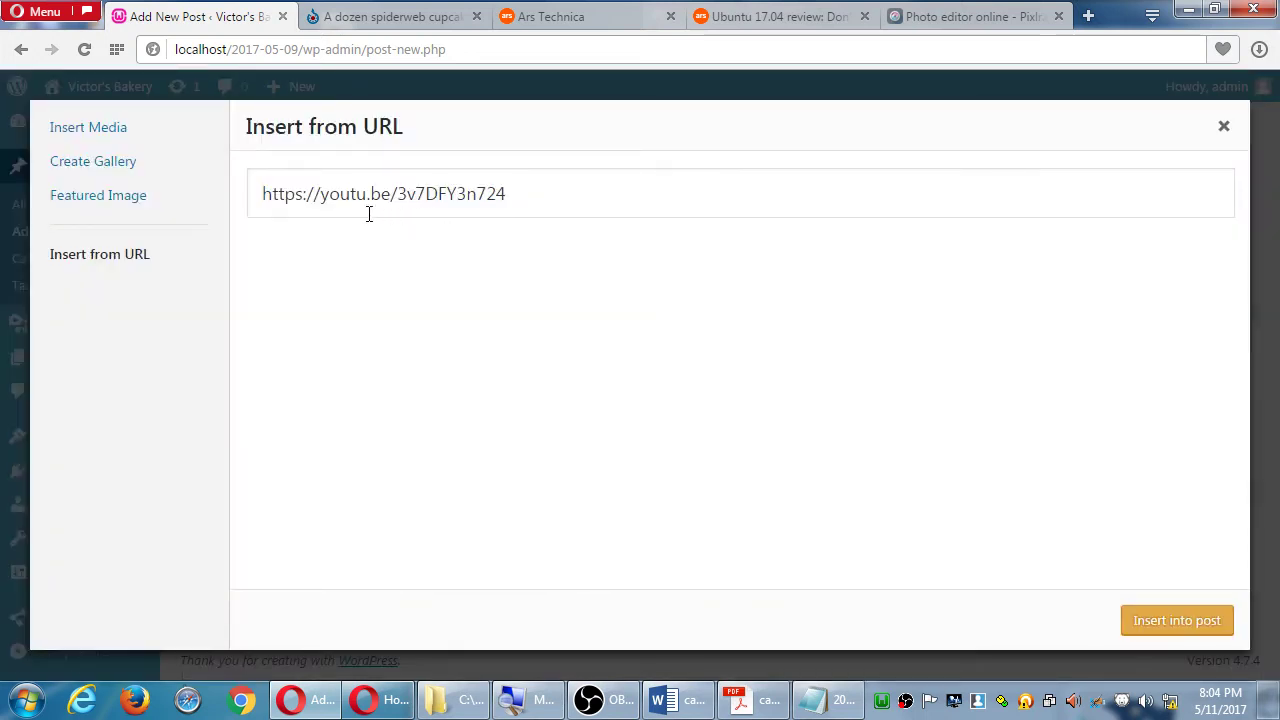
click(1222, 126)
Add a line of filler letters after the embedded video and delete them all.
click(854, 317)
key(Return)
text(hh)
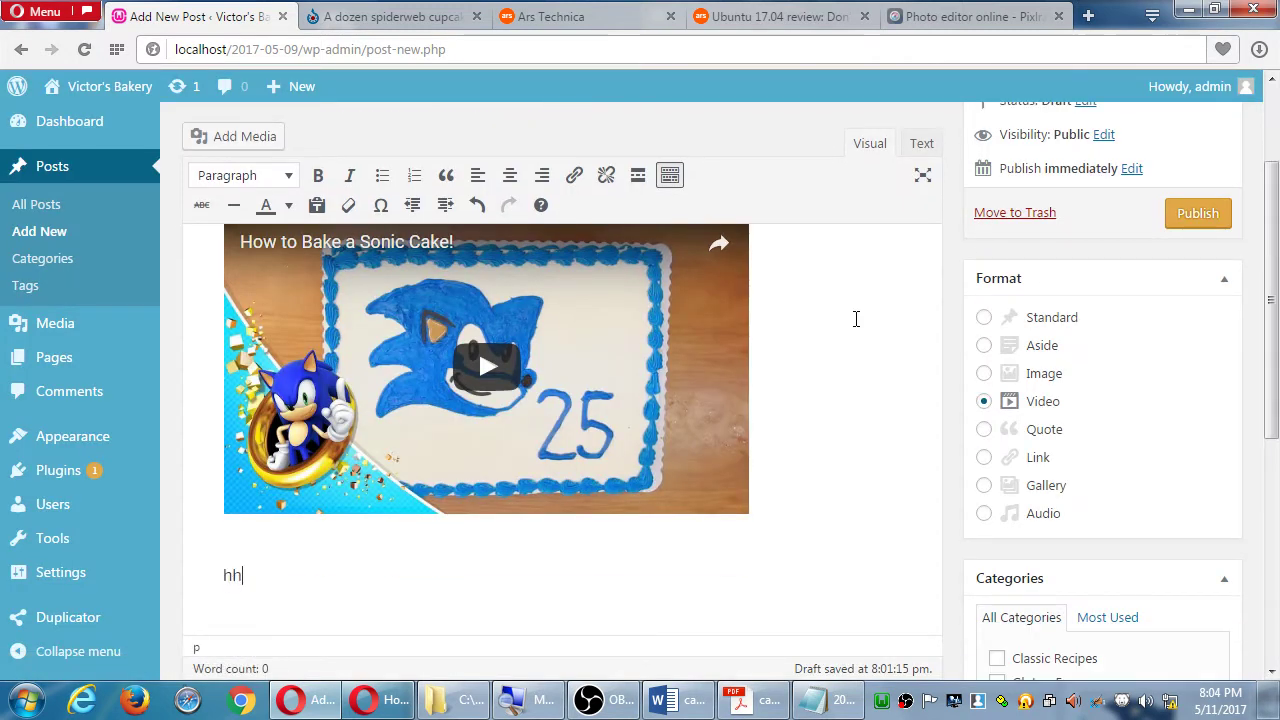
text(ghghghghghghgh)
key(BackSpace)
key(BackSpace)
key(BackSpace)
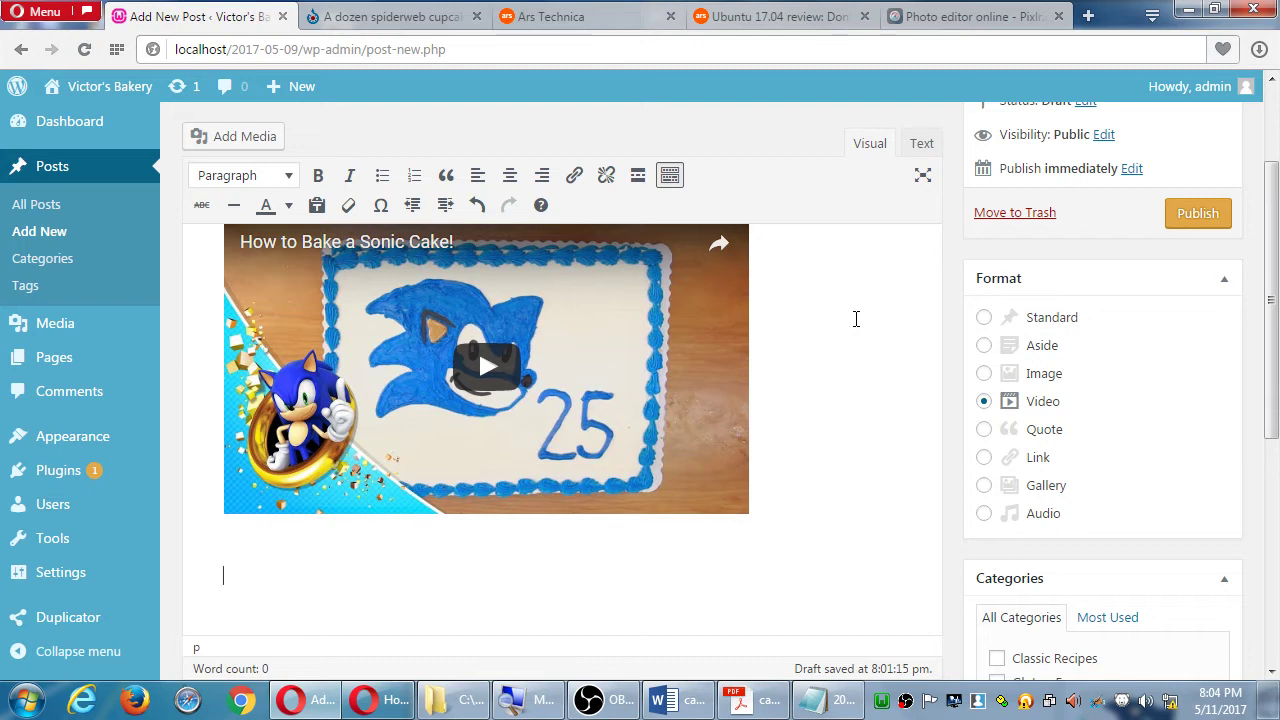
Review the "How to bake a cake" post with its Video format and publish it.
scroll(1051, 491, up, 1)
scroll(1057, 503, down, 5)
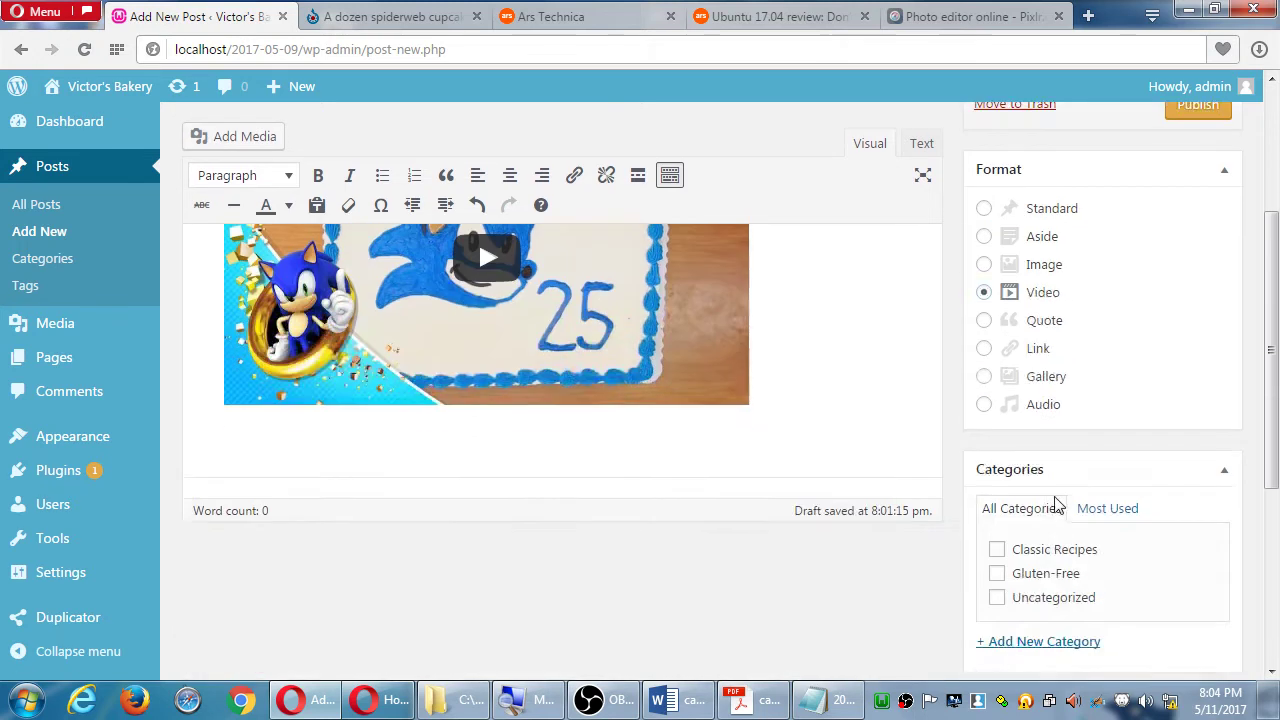
scroll(1055, 498, up, 3)
scroll(1051, 491, up, 3)
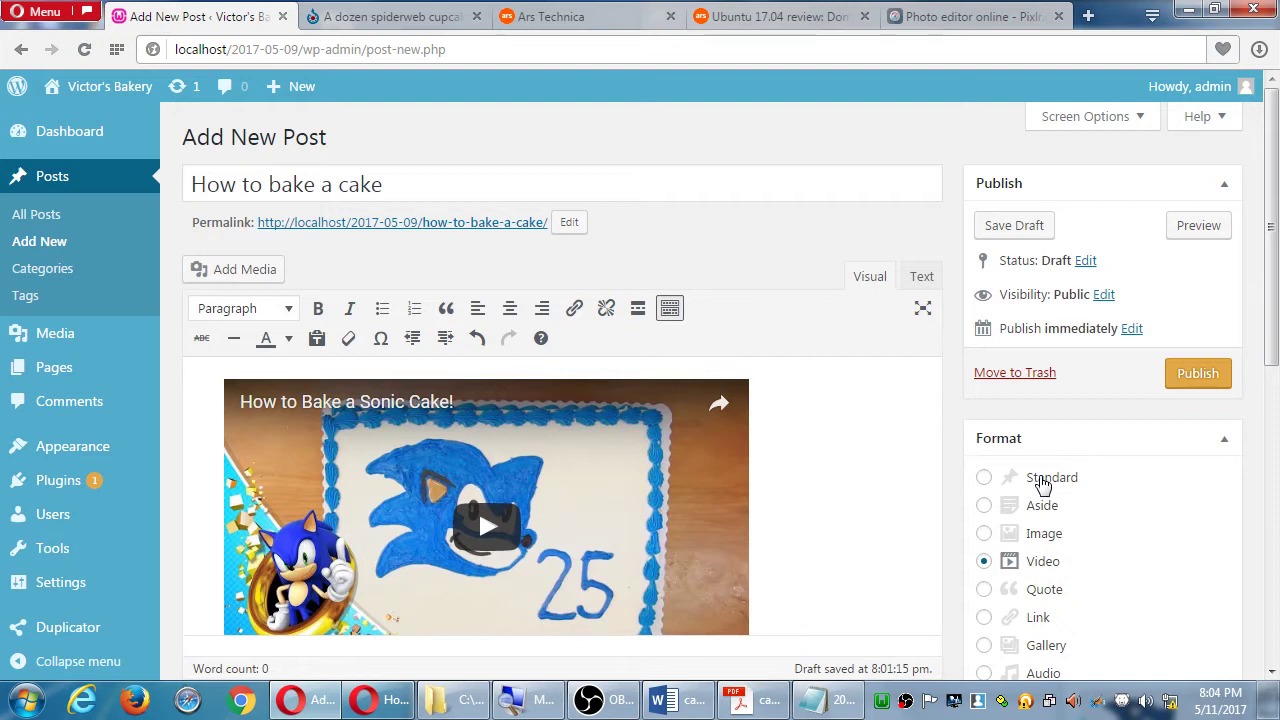
scroll(1040, 482, down, 1)
scroll(955, 438, up, 1)
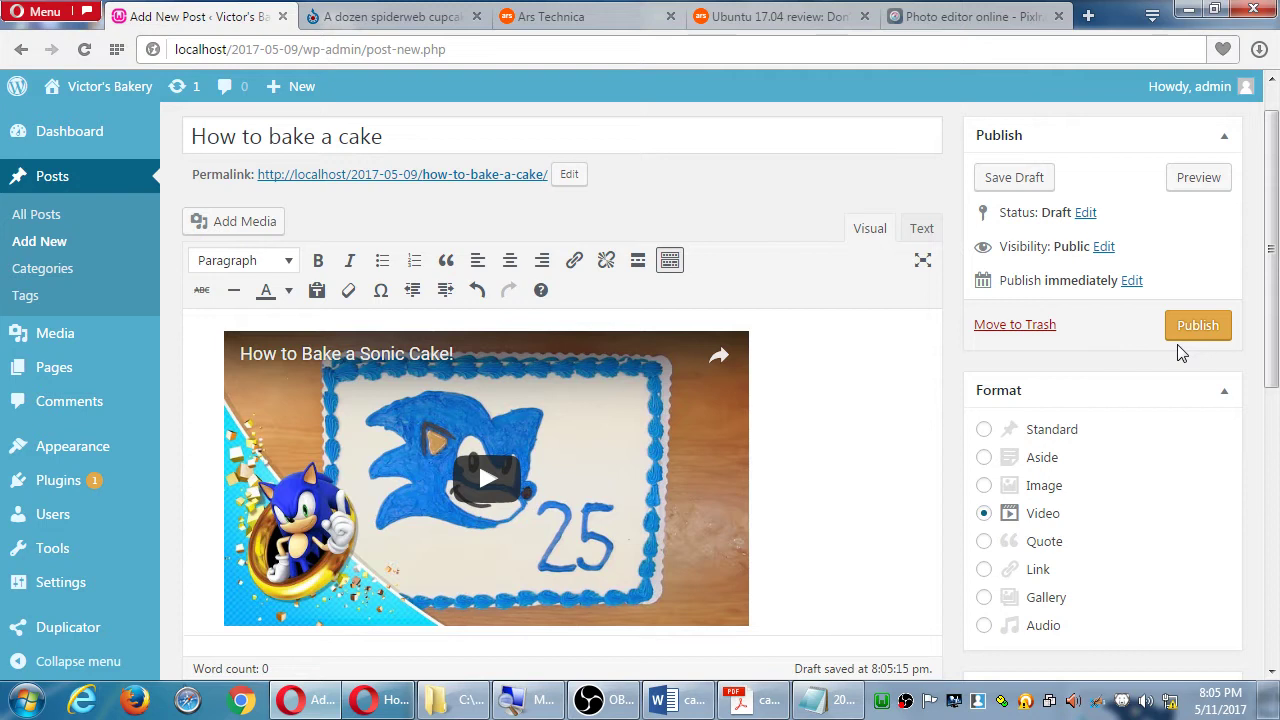
click(1180, 333)
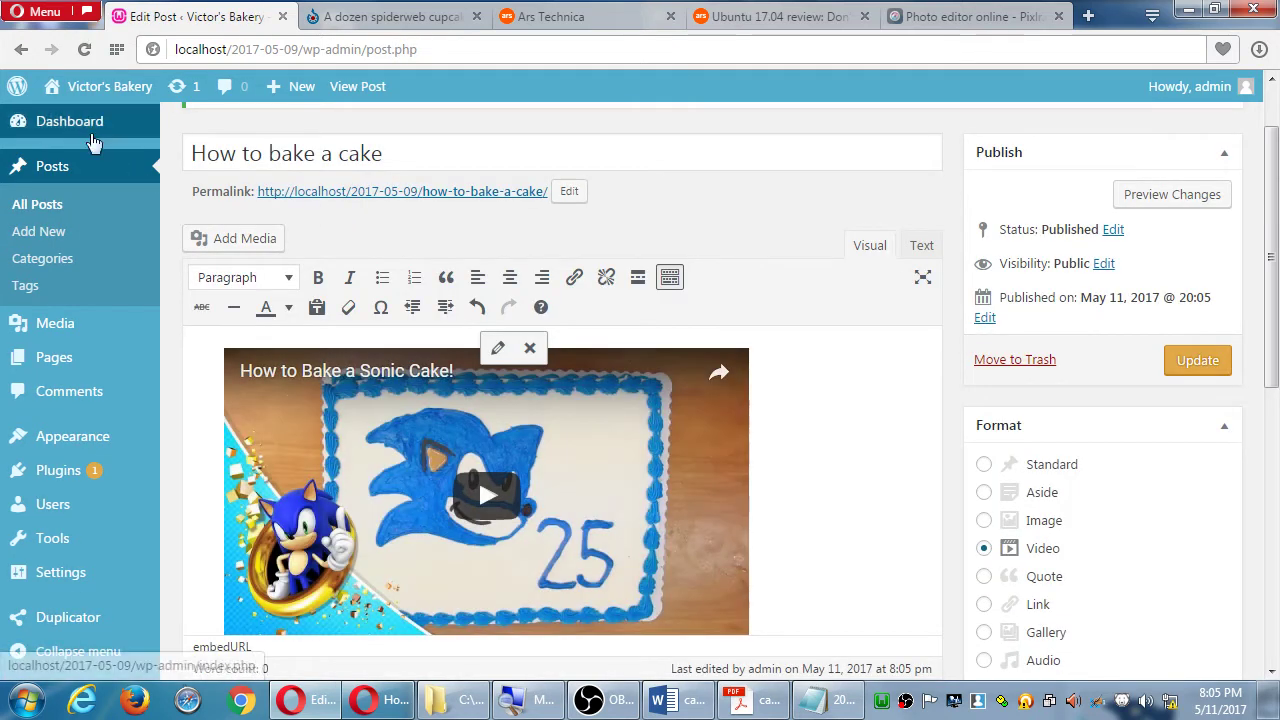
Visit the live site, open its Blog page and examine how the "How to bake a cake" post appears among the others.
click(82, 90)
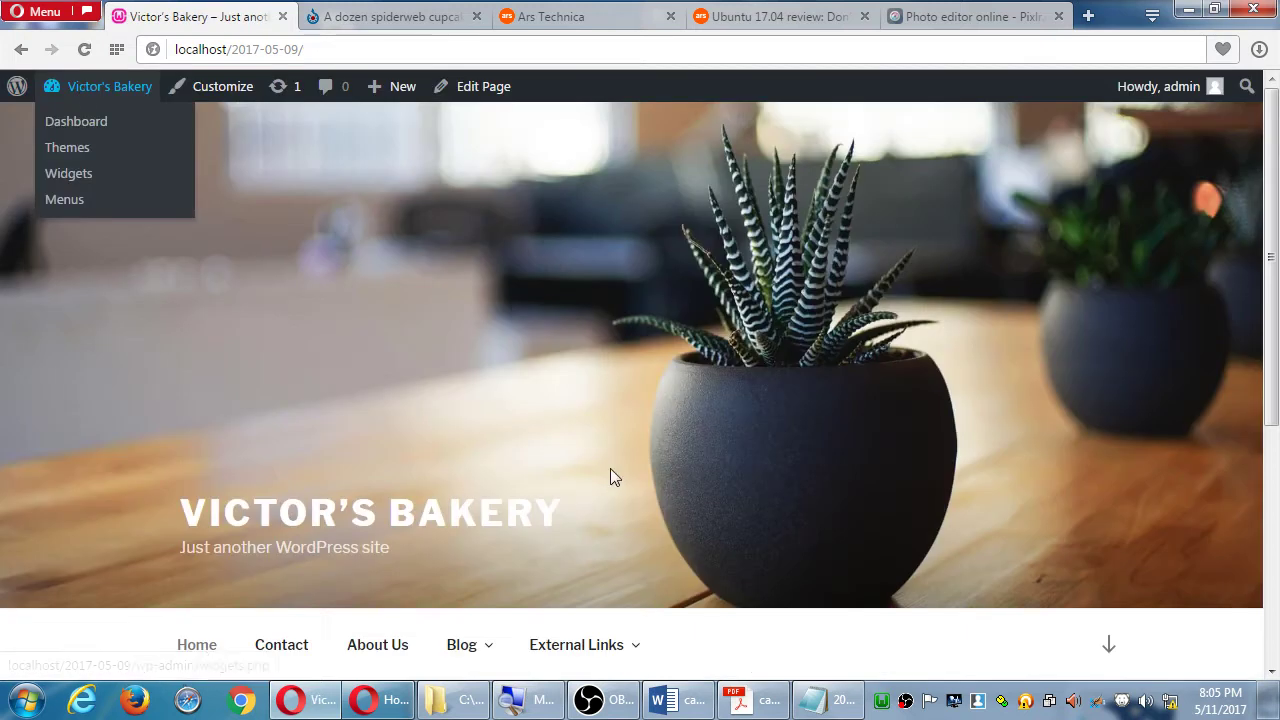
scroll(608, 477, down, 4)
mouse_move(471, 278)
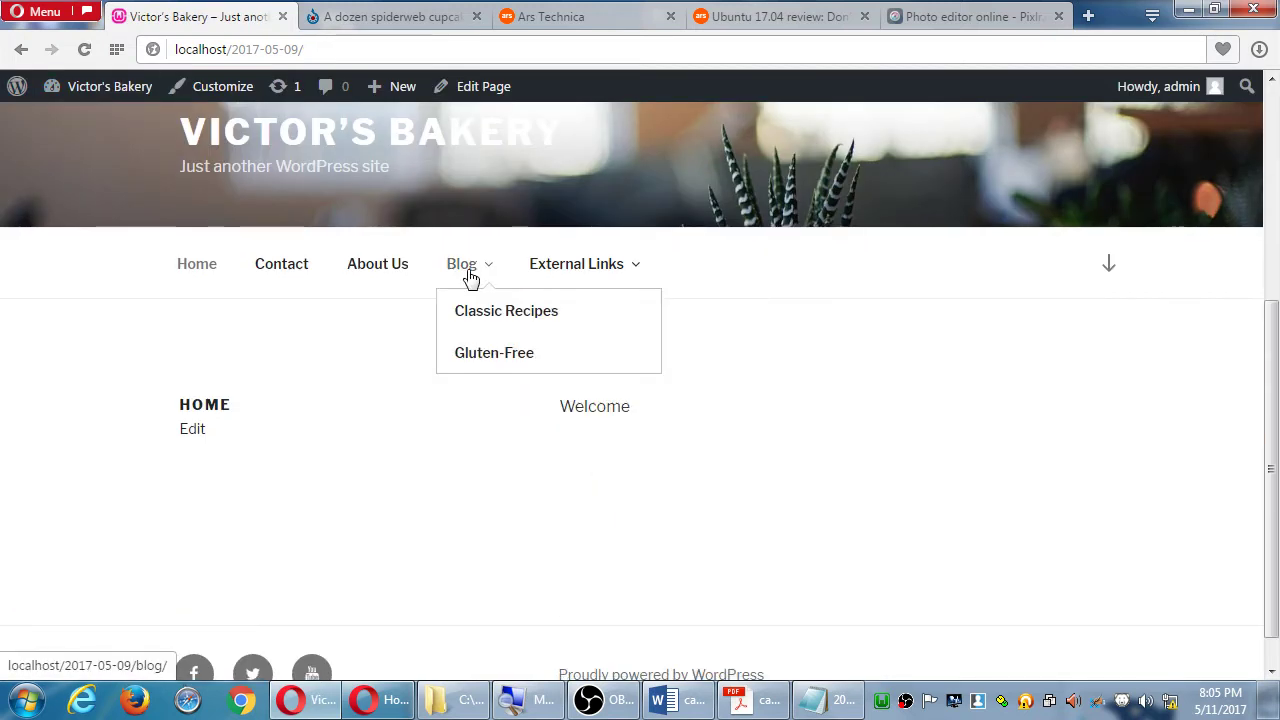
click(471, 270)
scroll(700, 415, down, 2)
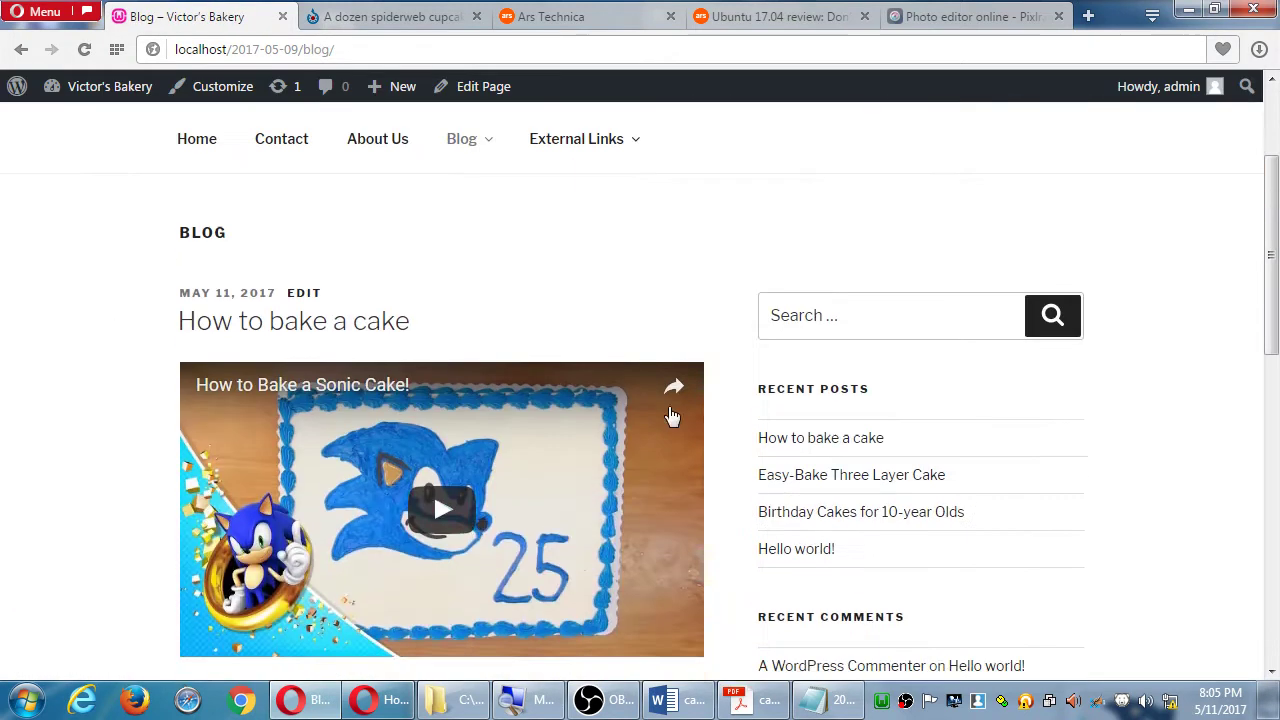
scroll(106, 294, down, 1)
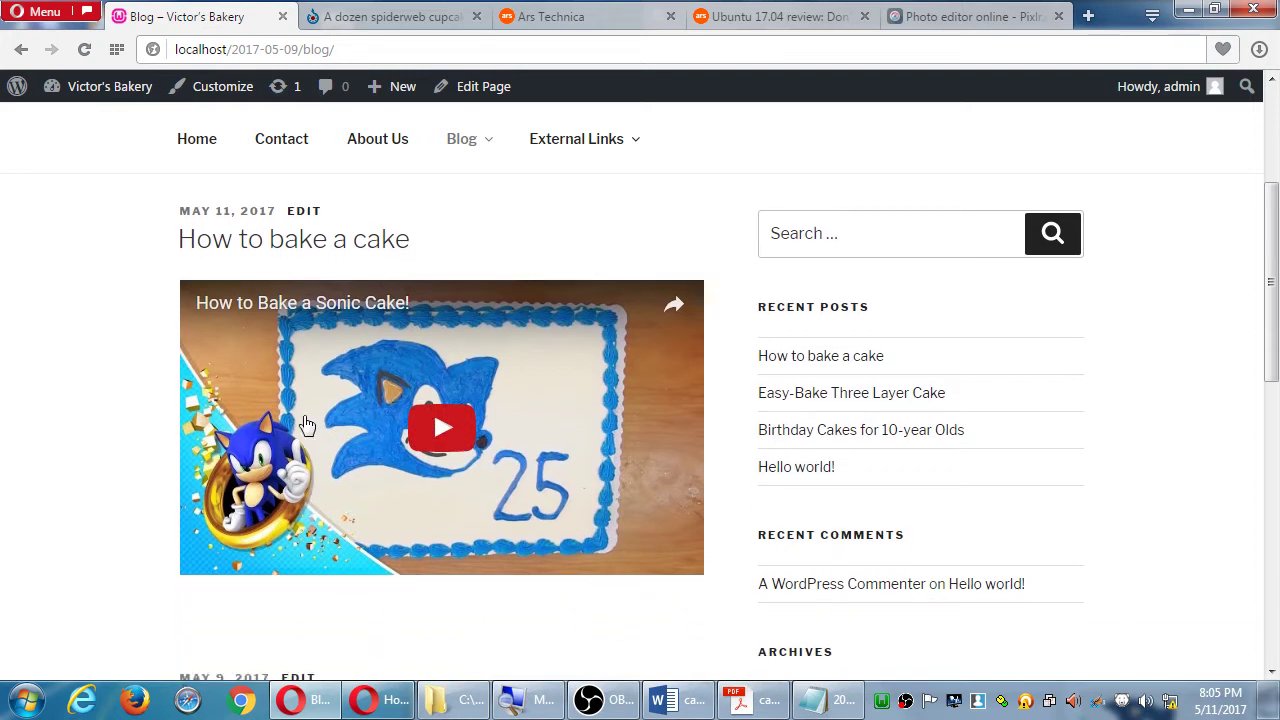
scroll(307, 425, down, 2)
scroll(114, 356, down, 1)
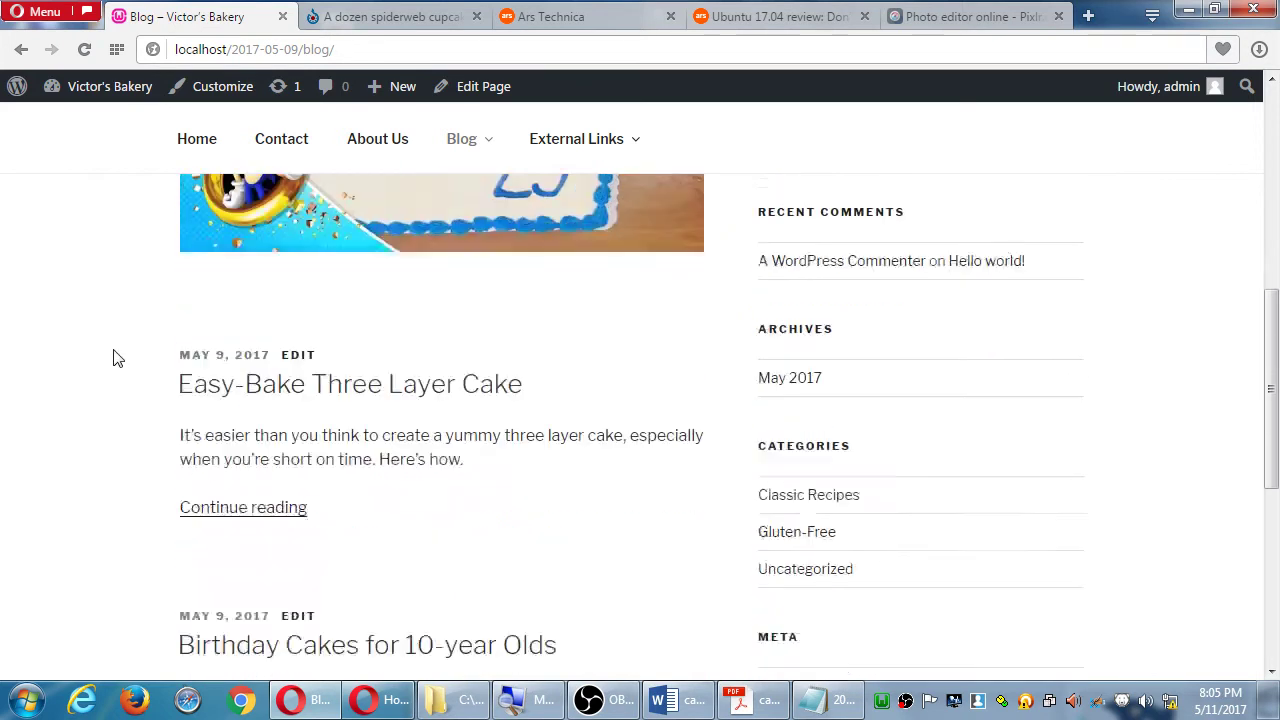
scroll(112, 357, up, 3)
Play the embedded Sonic cake video on the Blog page, lower the system volume, and pause the video near its end.
click(431, 392)
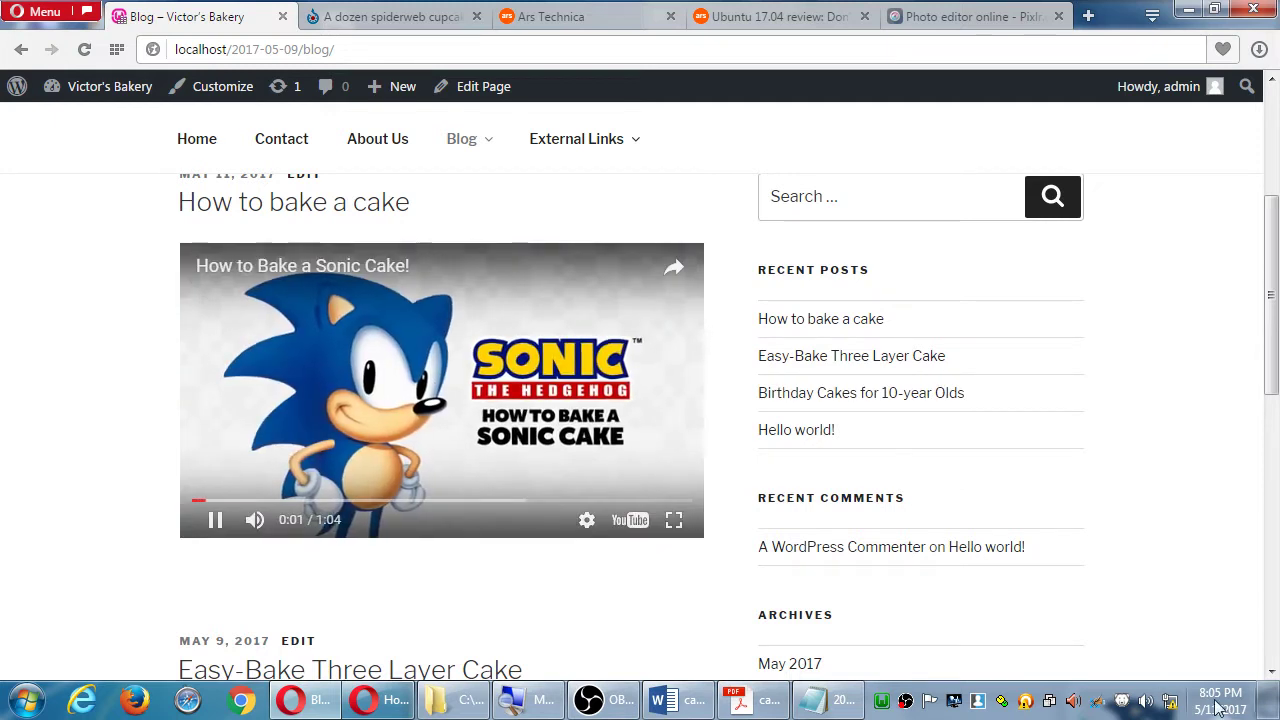
click(1146, 700)
drag(1141, 450, 1143, 487)
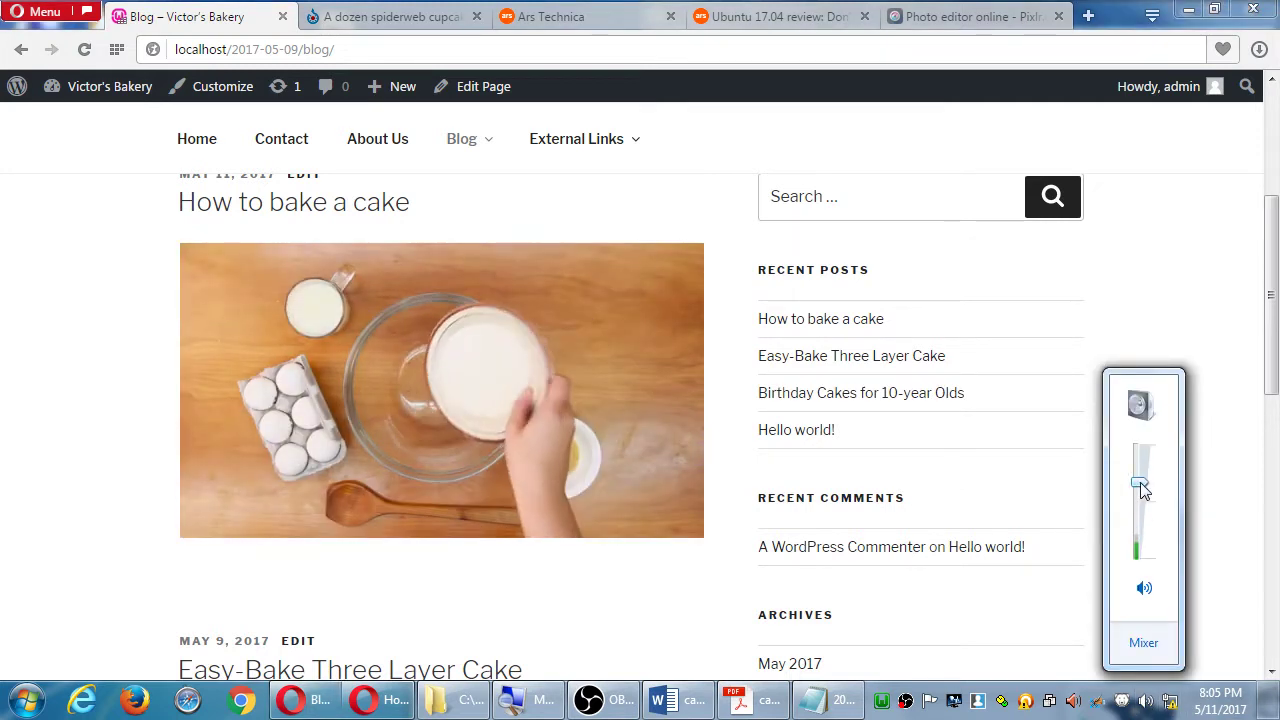
click(55, 423)
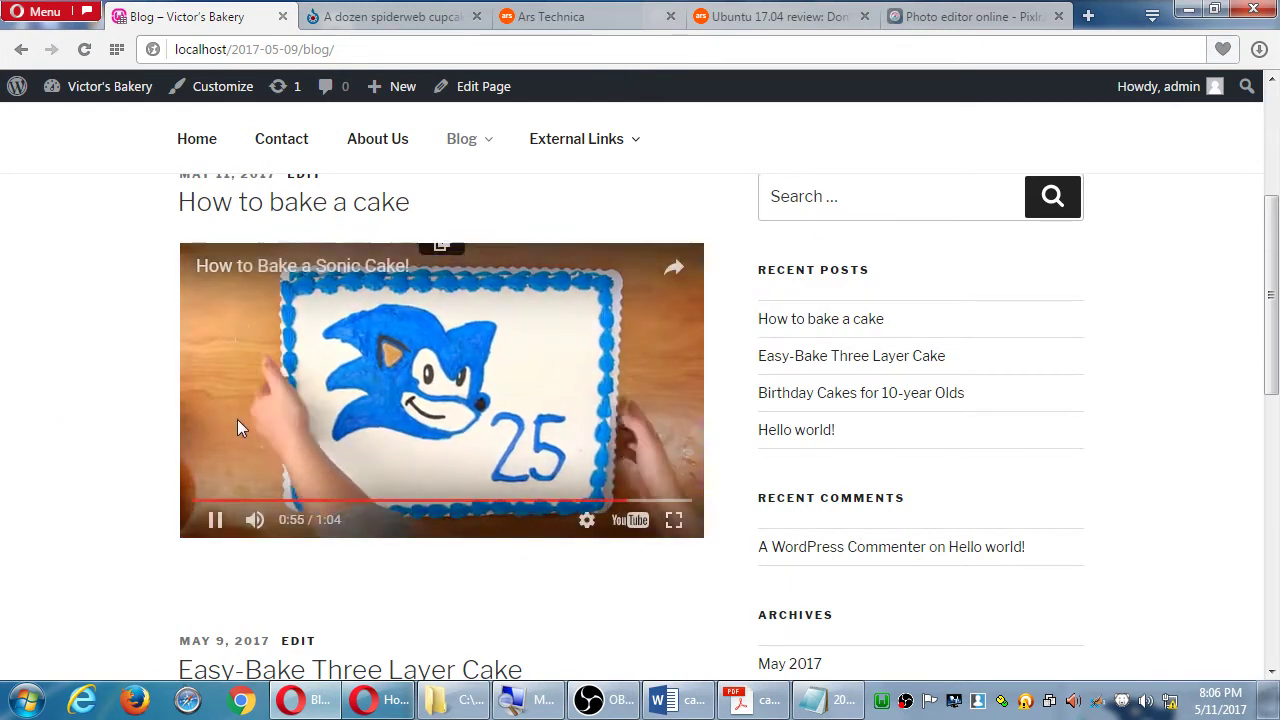
click(370, 409)
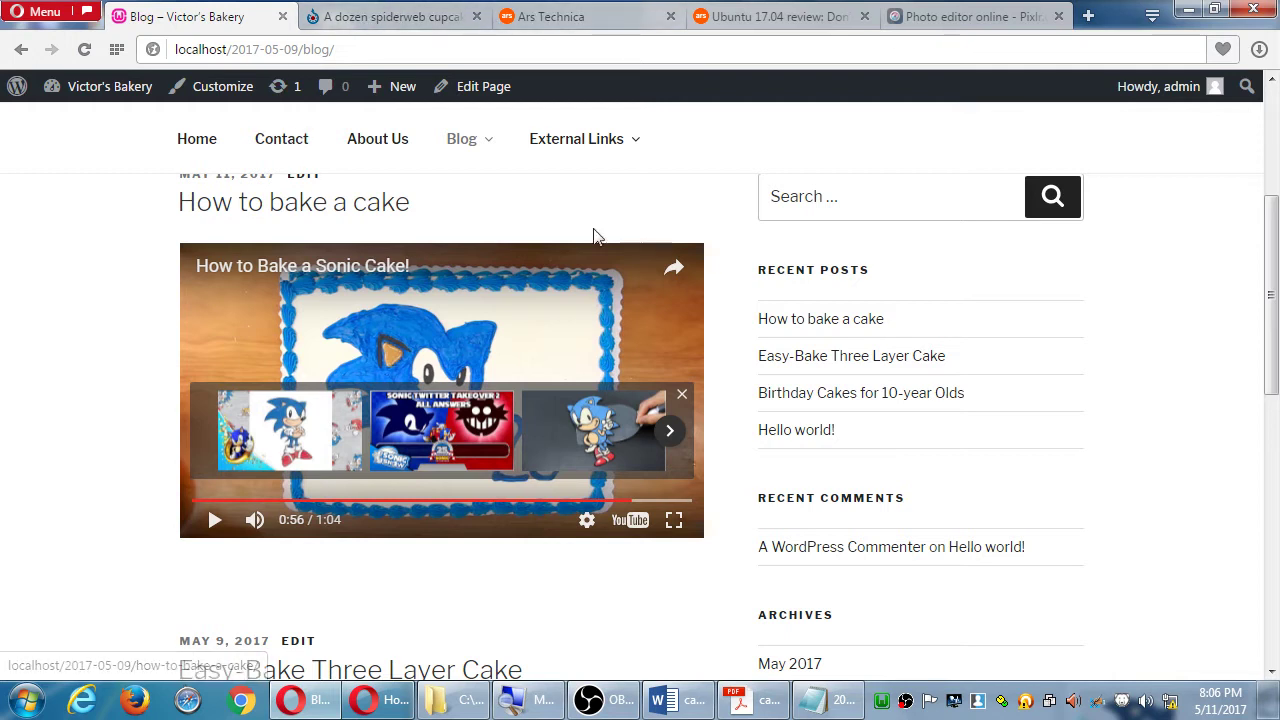
Return to the WordPress dashboard and open the "How to bake a cake" post for editing from the posts list.
scroll(477, 589, up, 3)
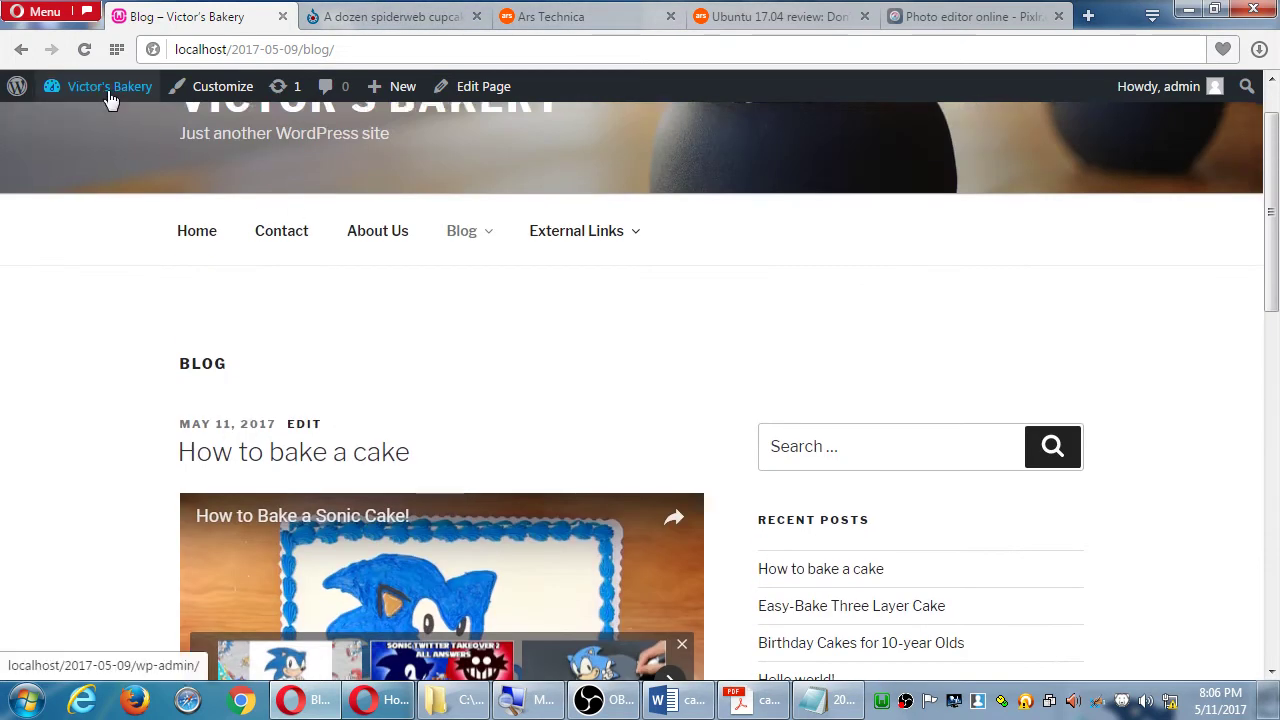
click(108, 90)
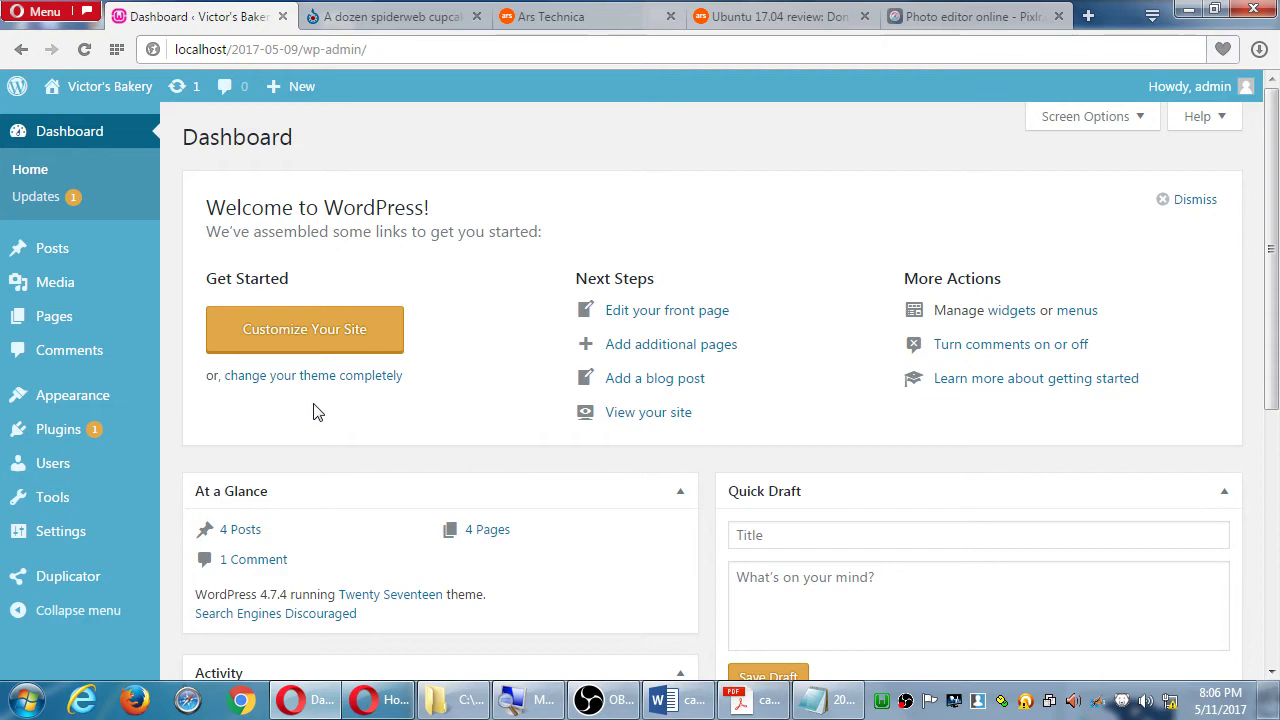
click(80, 250)
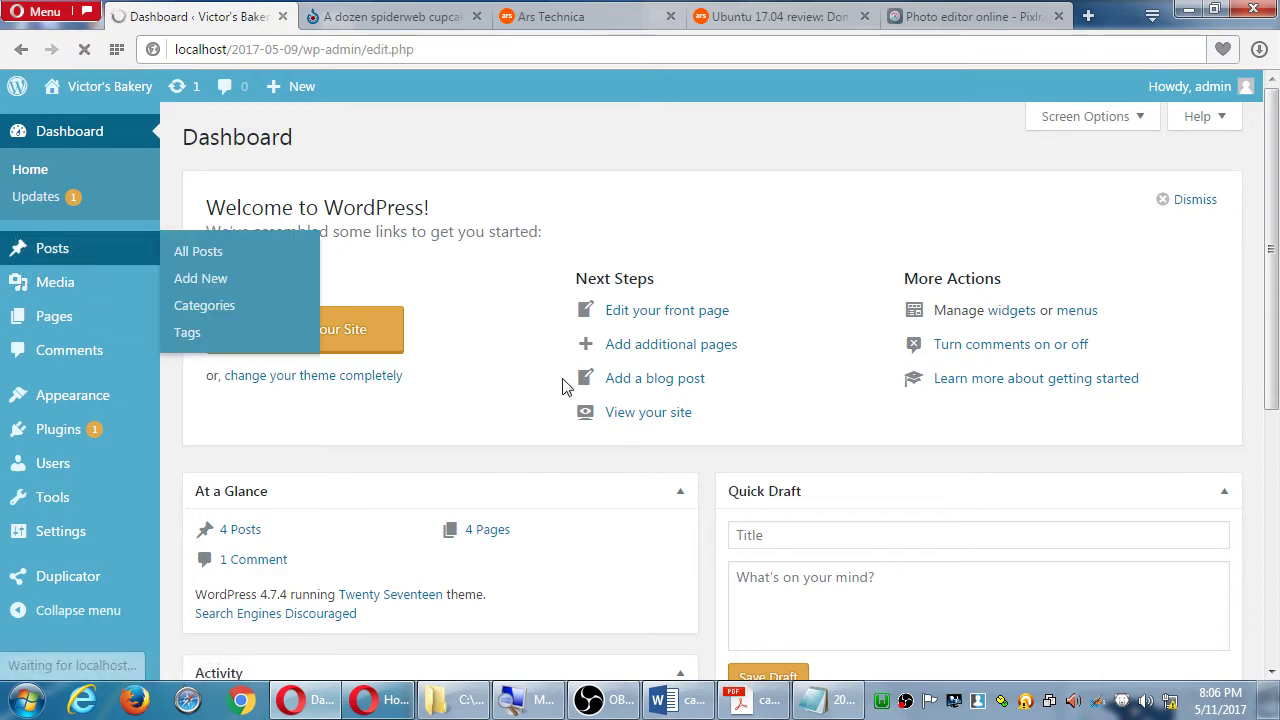
mouse_move(300, 318)
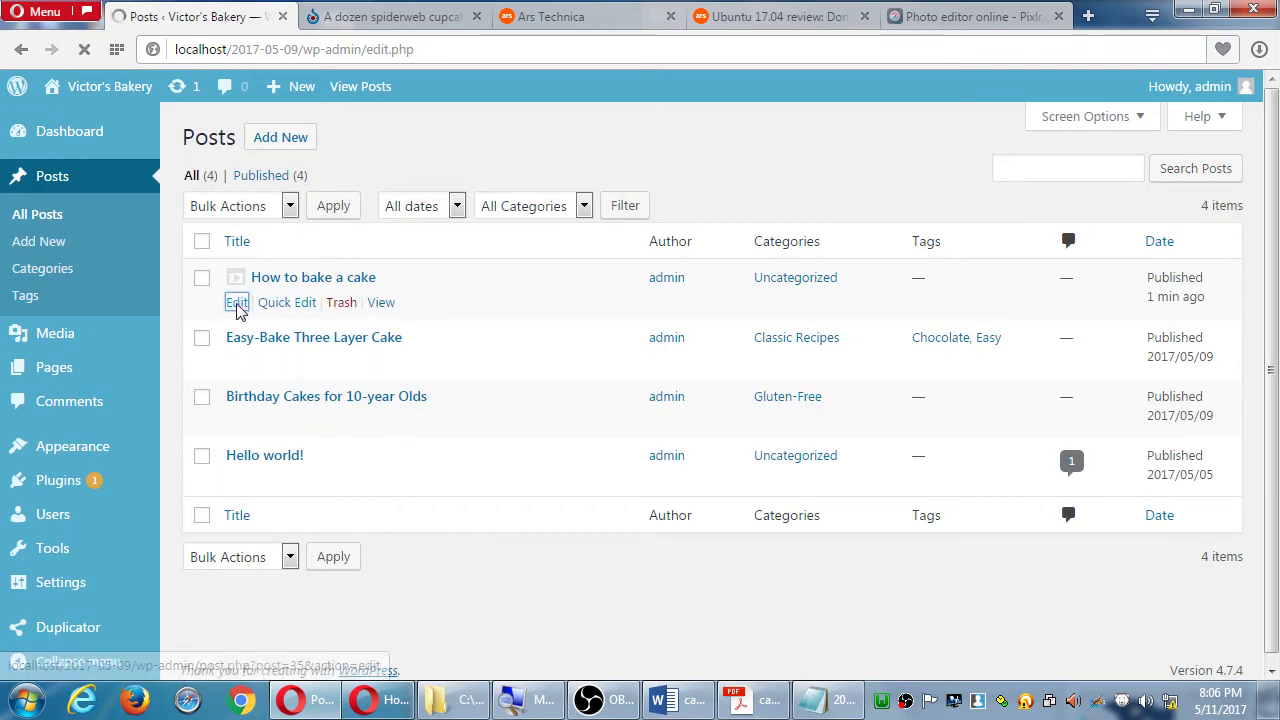
scroll(716, 500, down, 1)
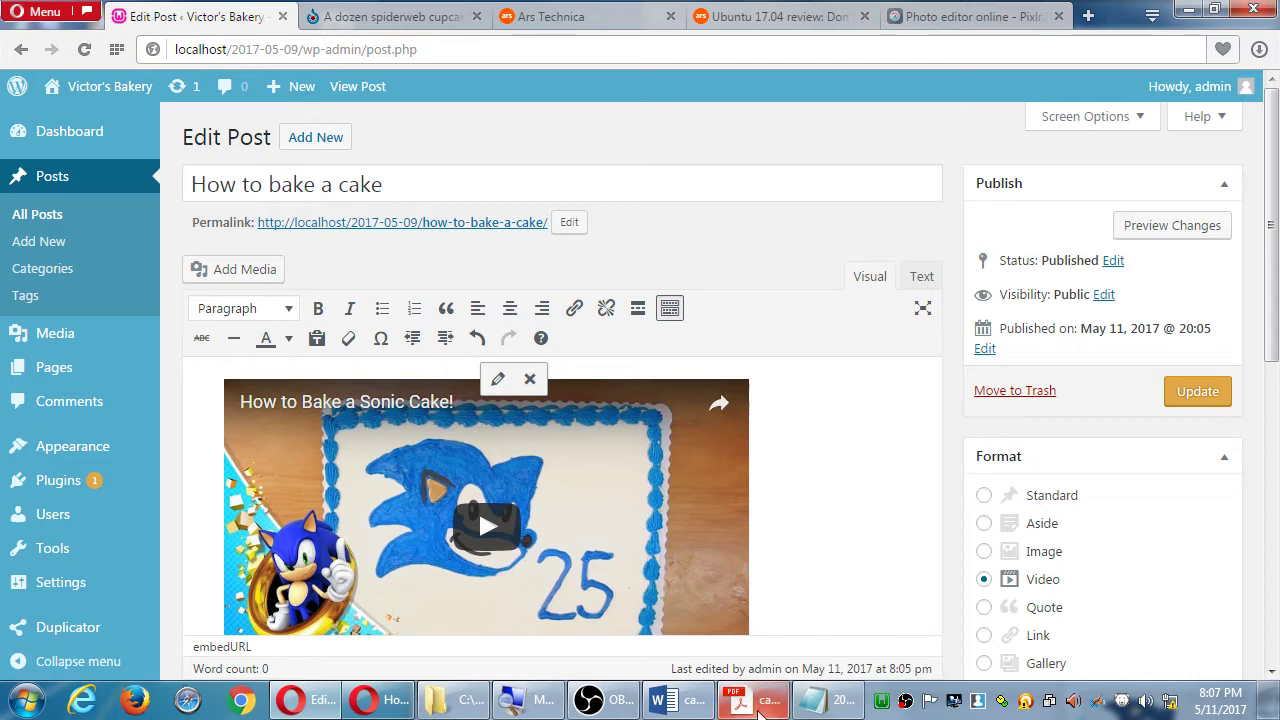
Switch to Notepad with the class notes file 2017-05-11.txt.
click(830, 700)
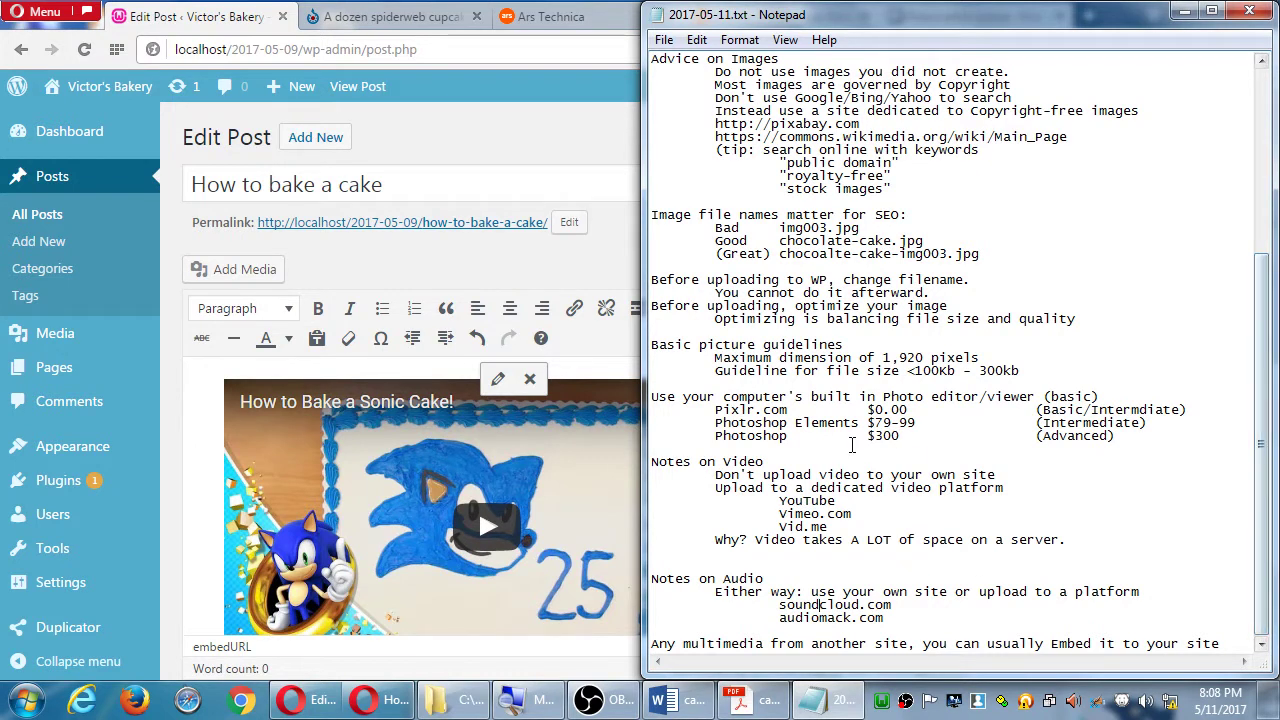
Review the video platforms listed in the class notes, highlighting YouTube, Vimeo.com and Vid.me in turn.
click(503, 143)
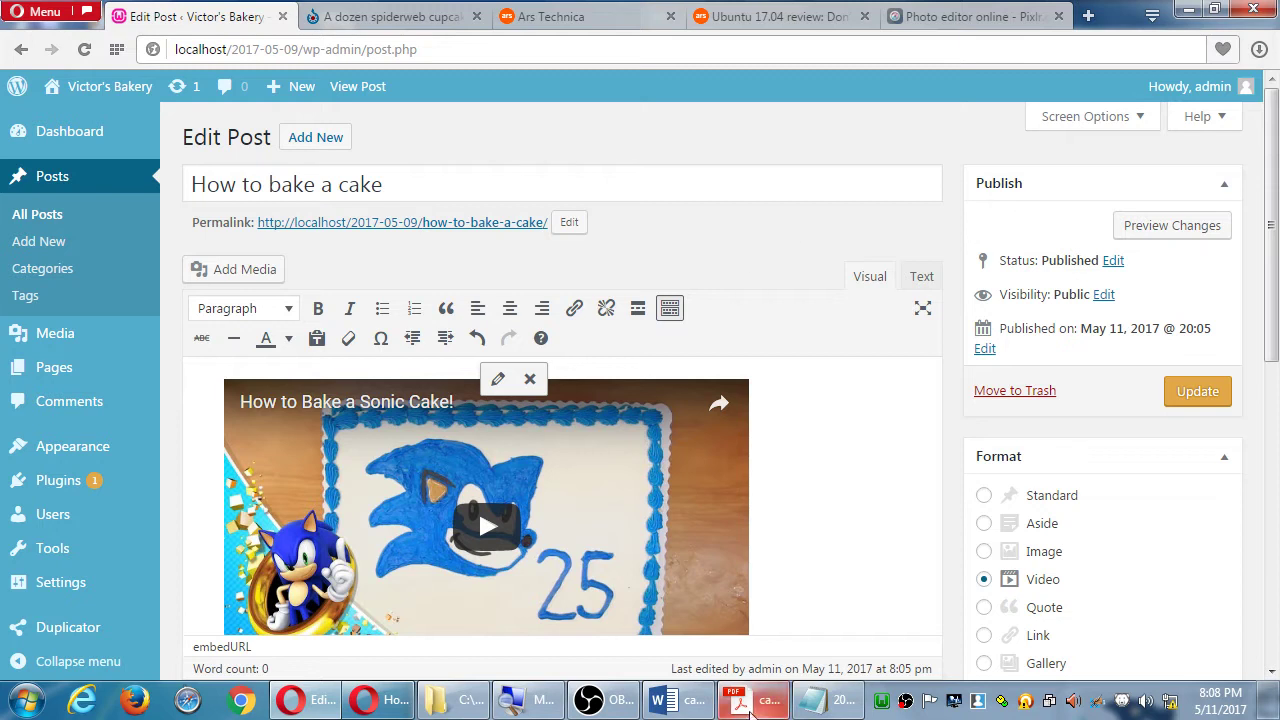
click(815, 705)
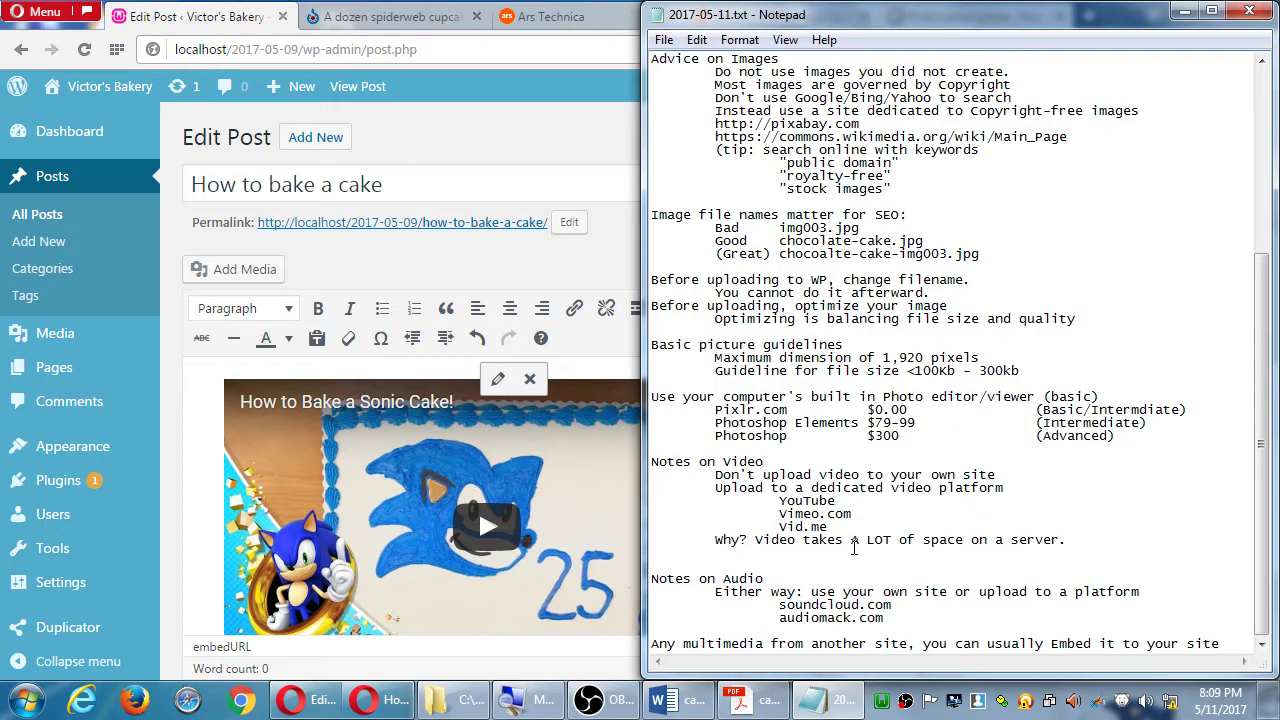
double_click(812, 500)
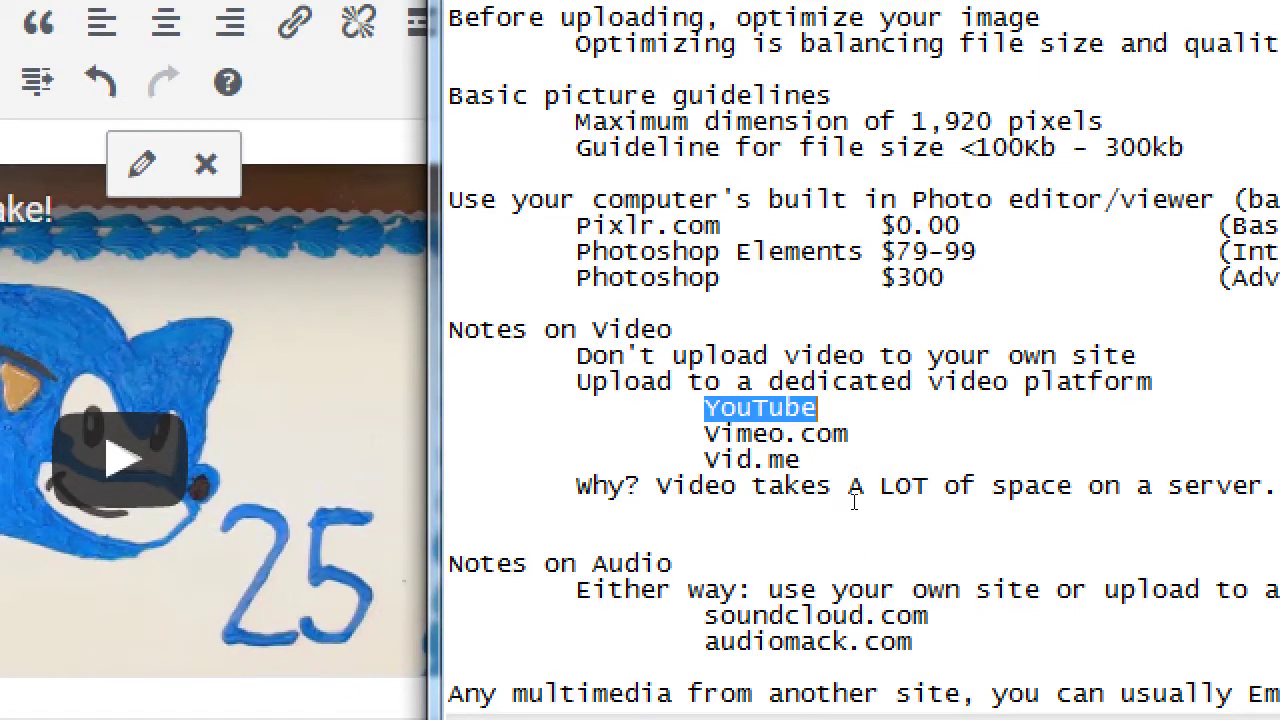
double_click(807, 513)
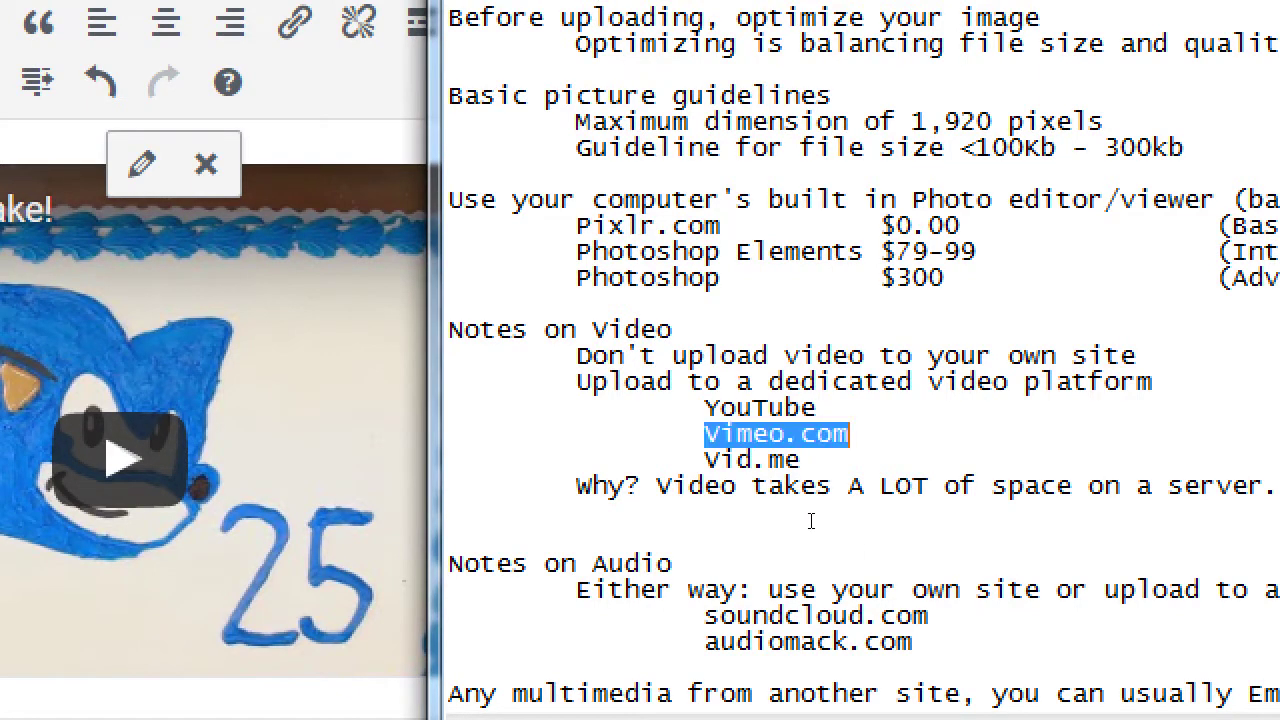
drag(843, 527, 777, 503)
key(Right)
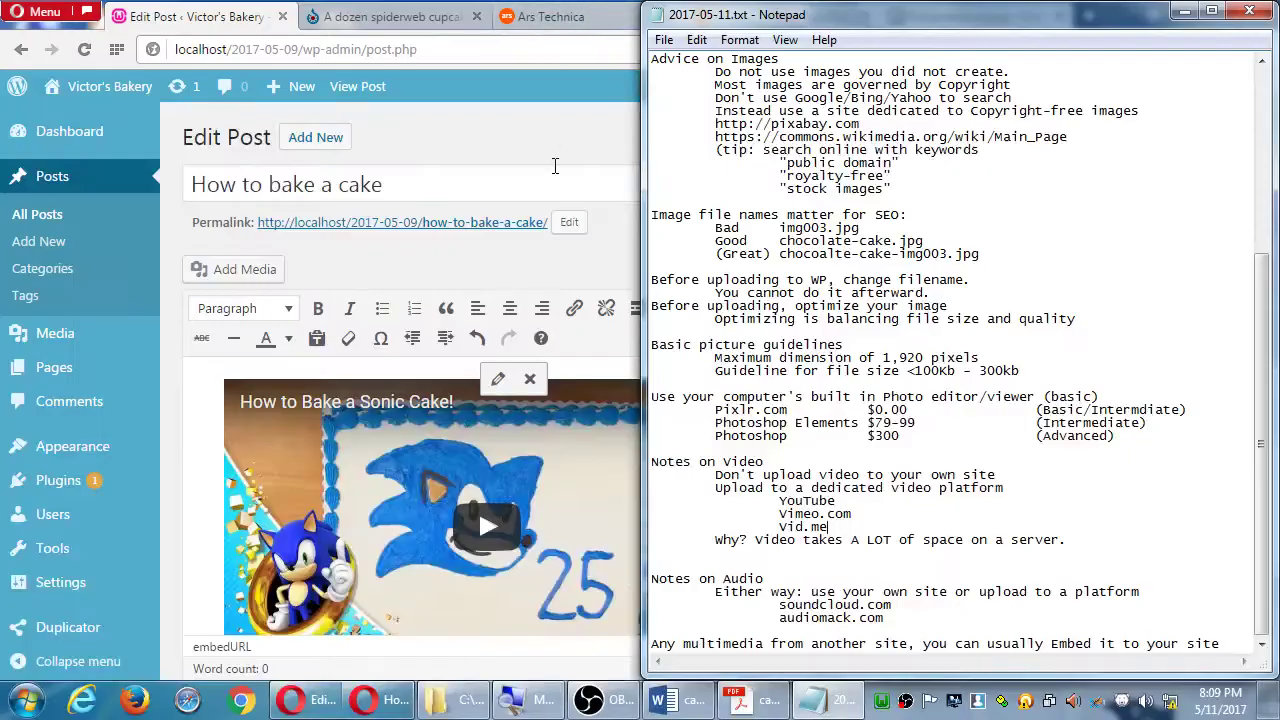
Switch back to the browser, visit the live Victor's Bakery site and view the "How to bake a cake" post on its Blog page.
click(554, 168)
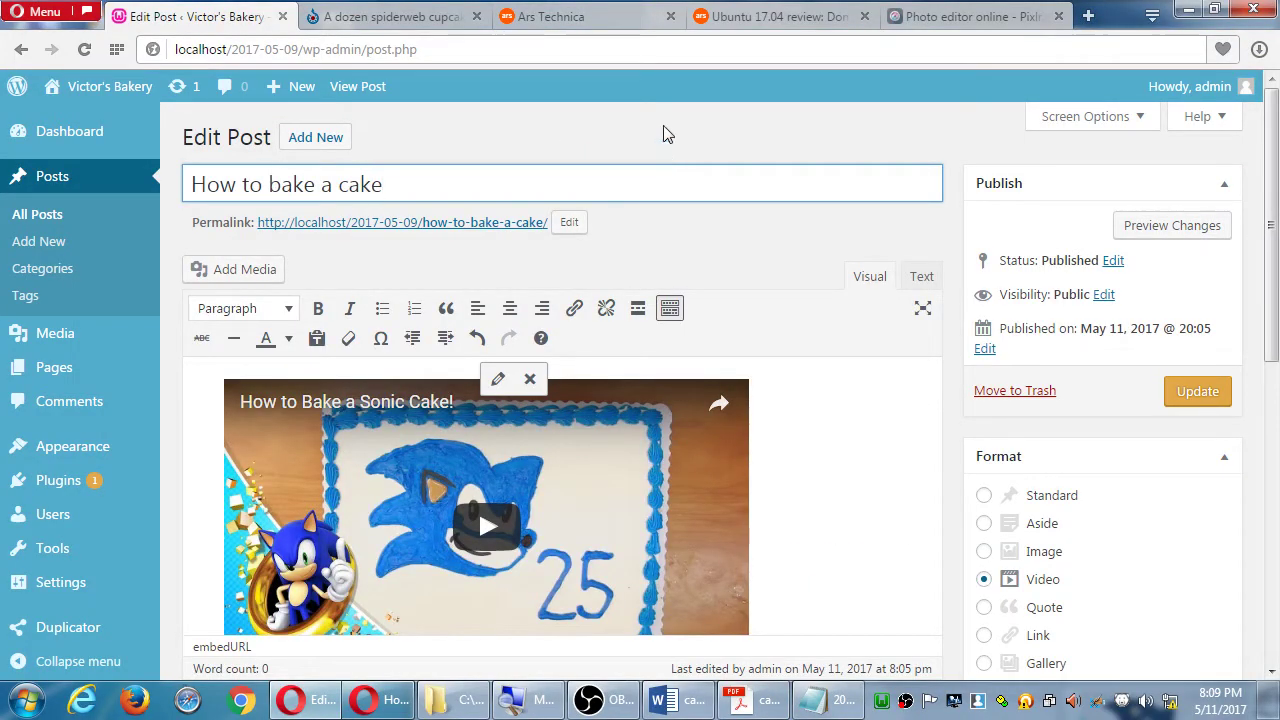
mouse_move(138, 98)
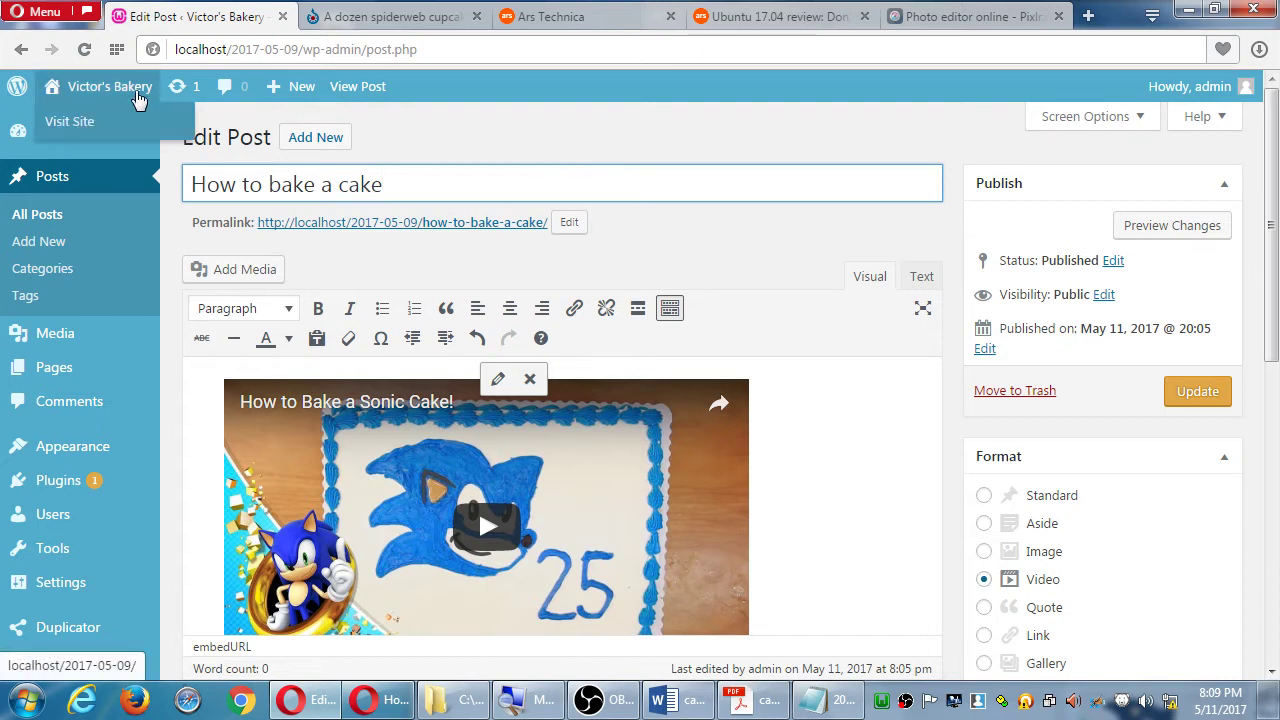
click(135, 90)
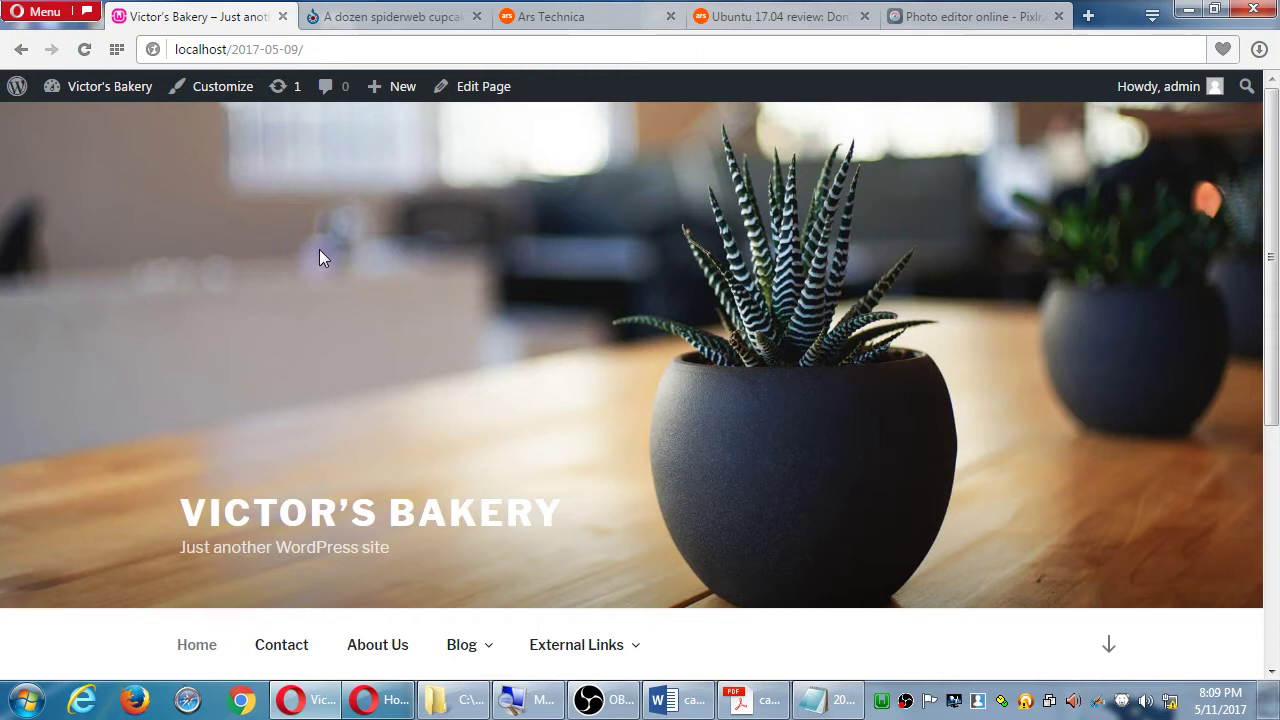
scroll(319, 254, down, 4)
click(457, 229)
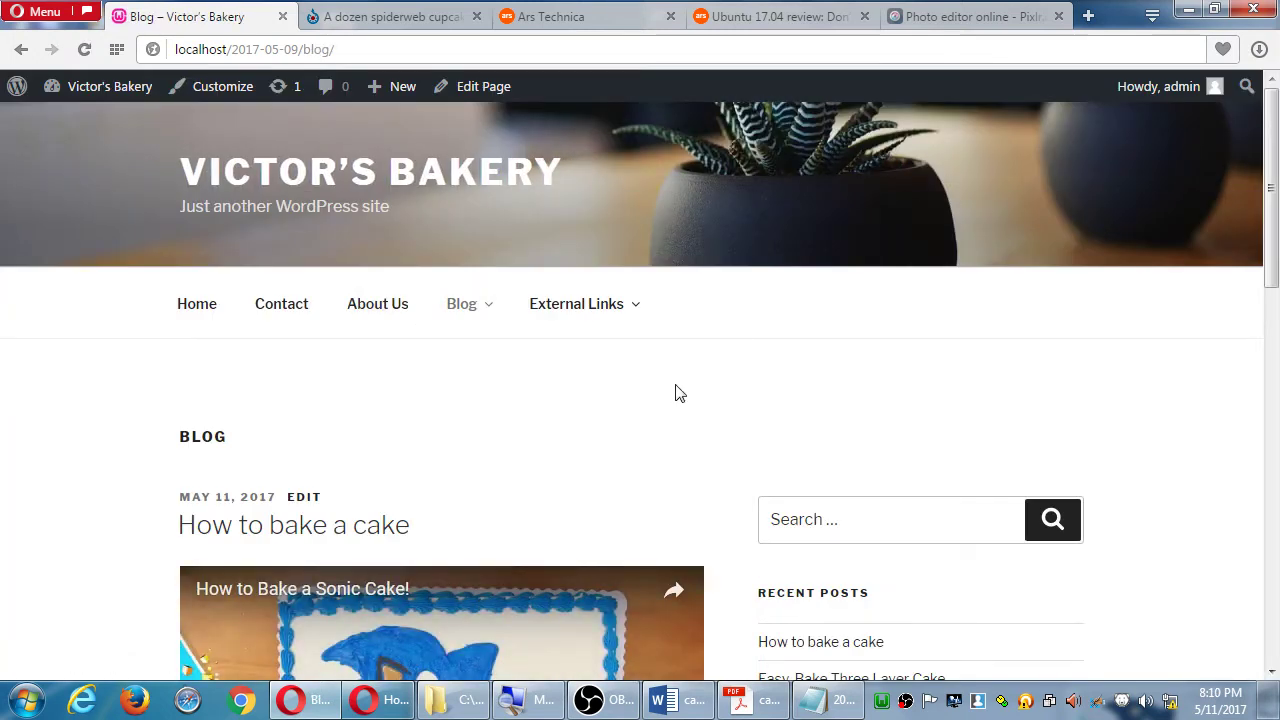
scroll(677, 392, down, 3)
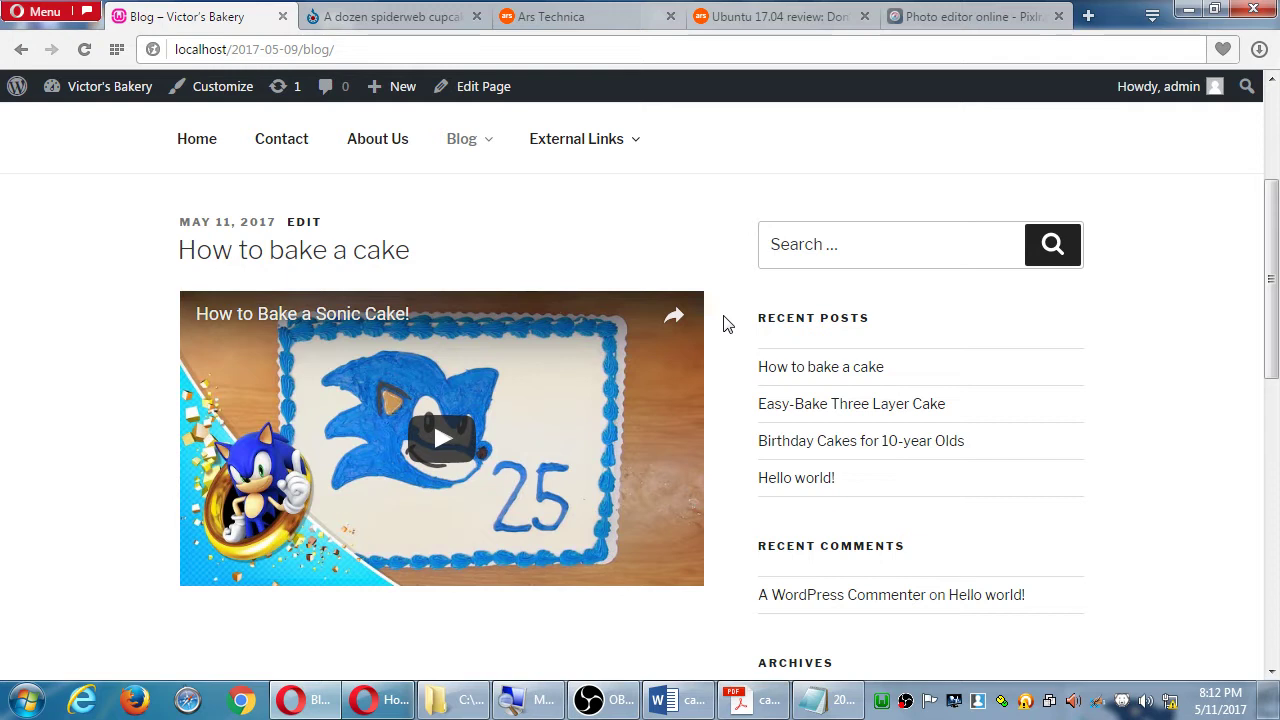
Visit the site's Home and Contact pages to examine their layout.
click(200, 147)
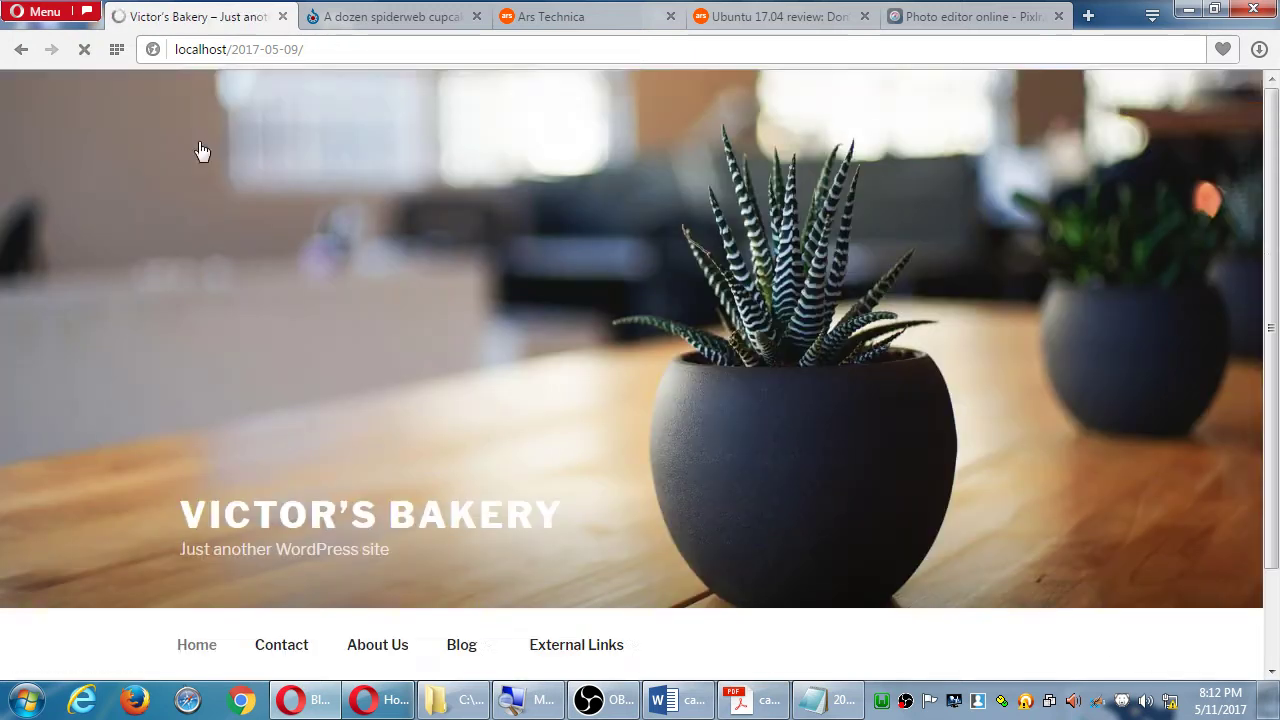
scroll(454, 235, down, 3)
scroll(454, 241, down, 1)
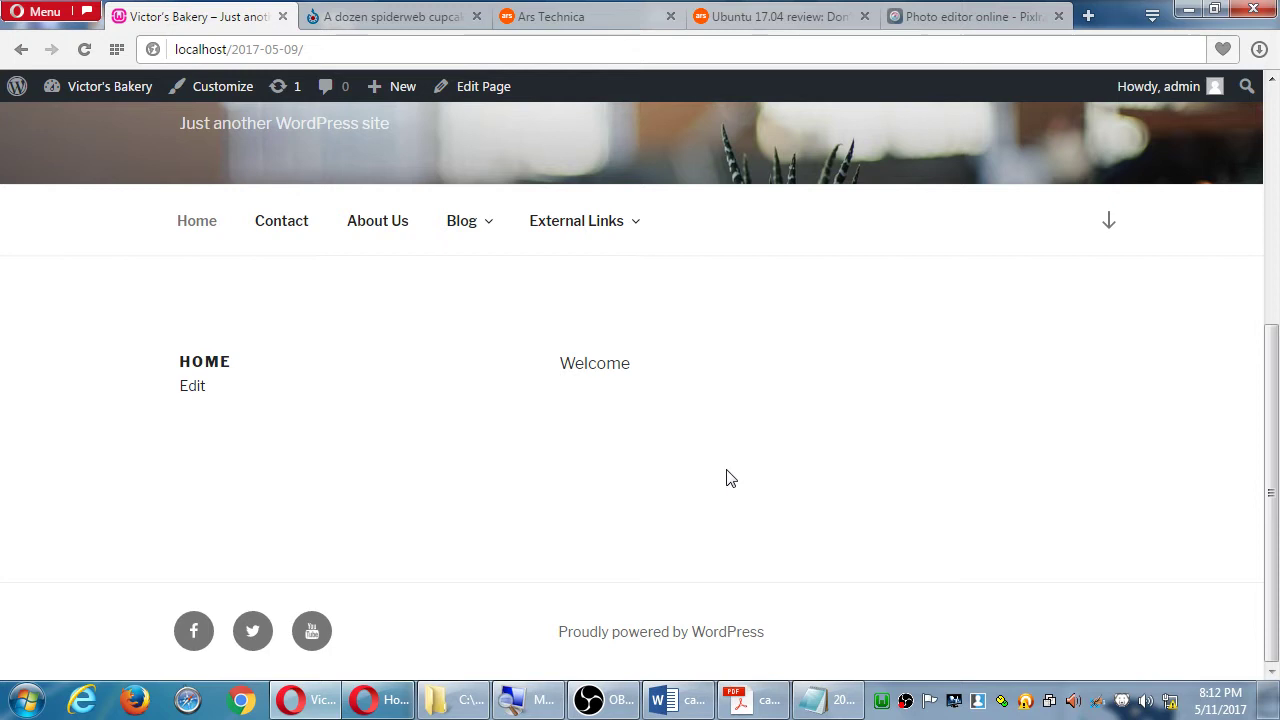
click(290, 236)
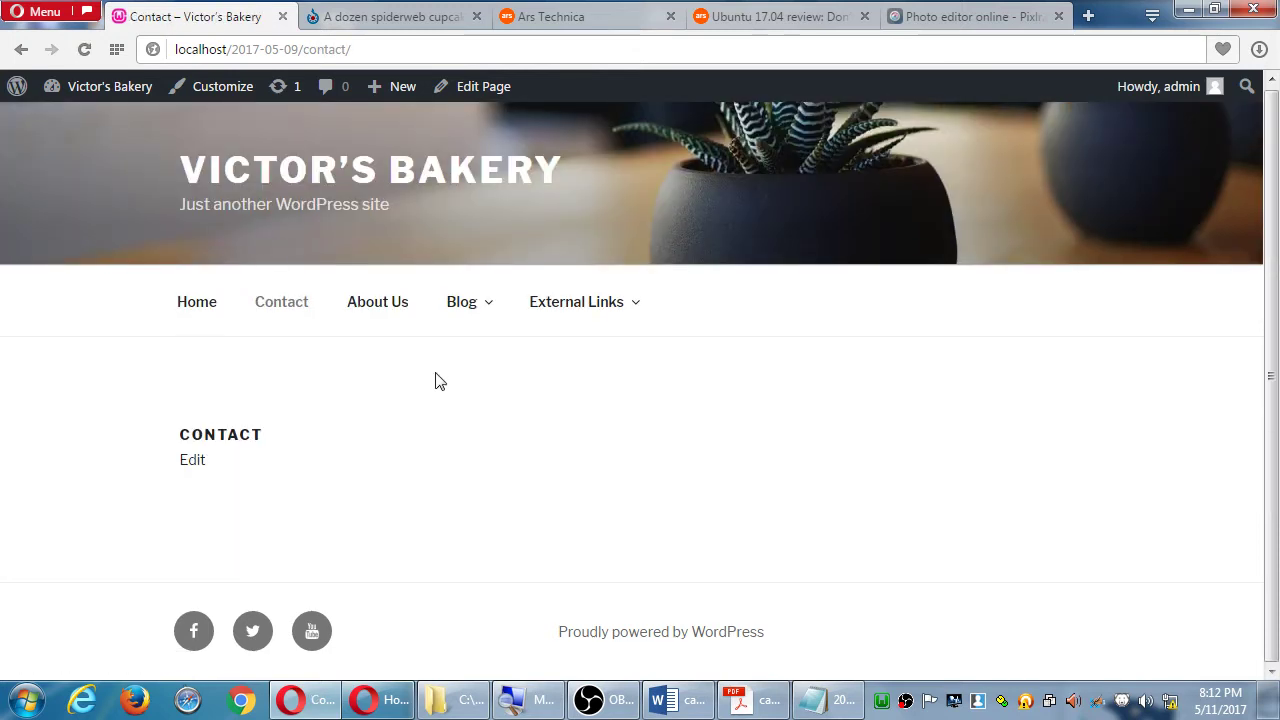
Open the Blog page and examine the search box and Recent Posts list in its sidebar.
click(459, 305)
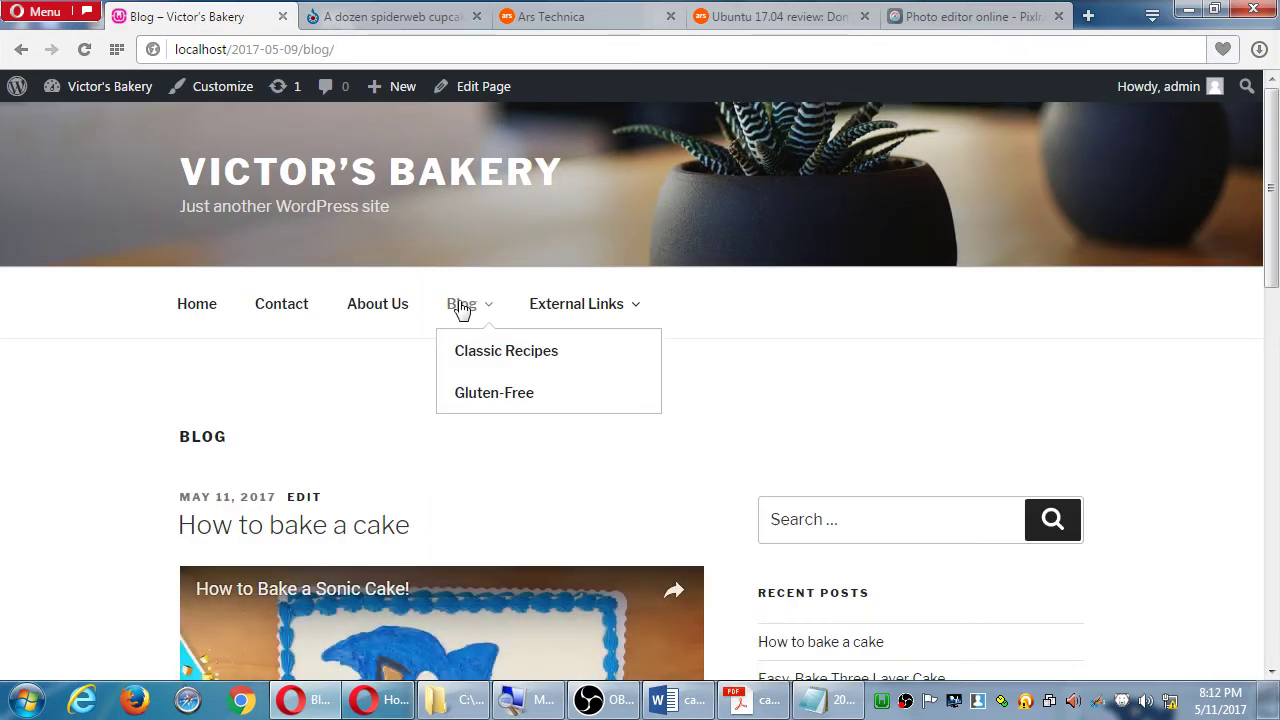
scroll(140, 398, down, 1)
scroll(140, 398, down, 1)
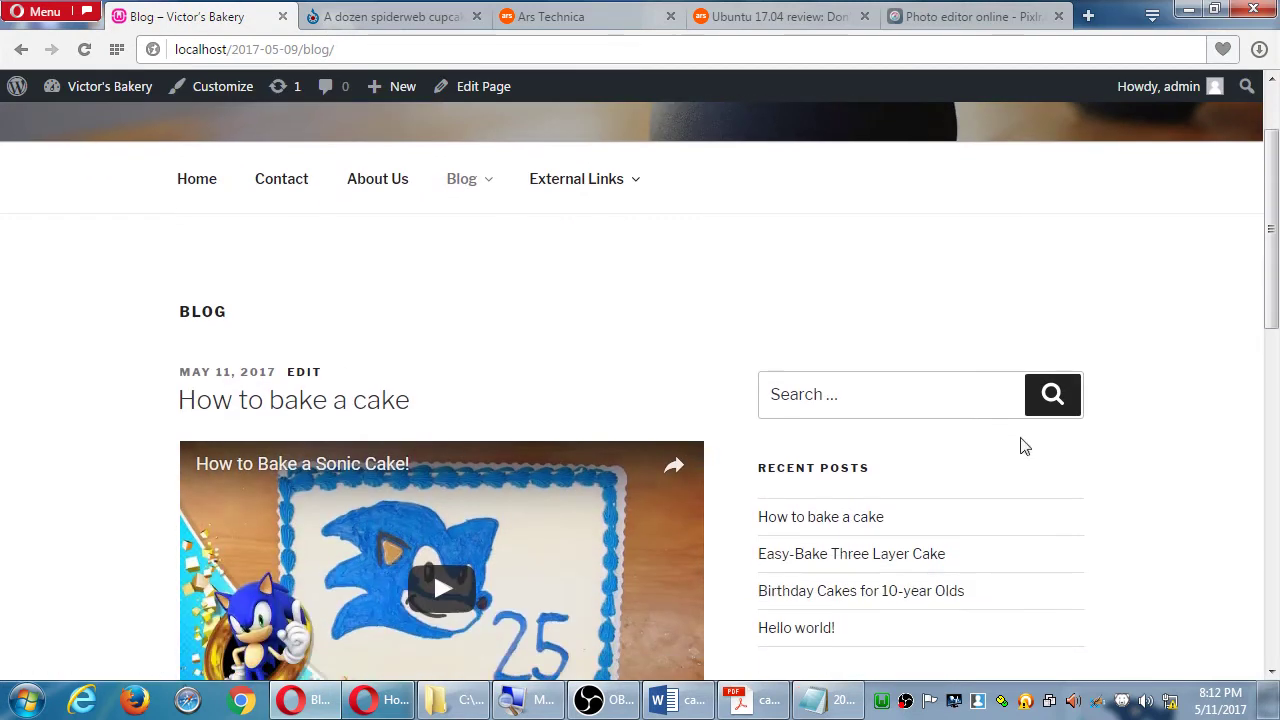
scroll(978, 482, down, 2)
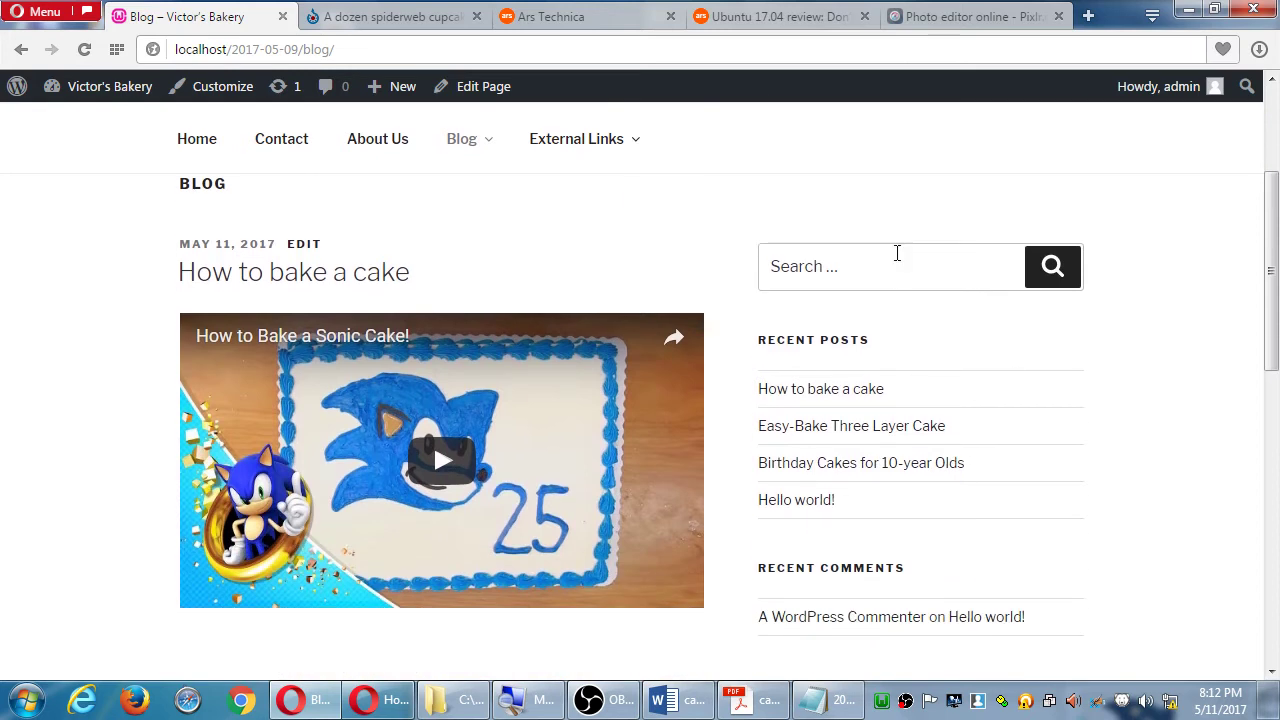
scroll(914, 409, down, 2)
scroll(940, 536, up, 2)
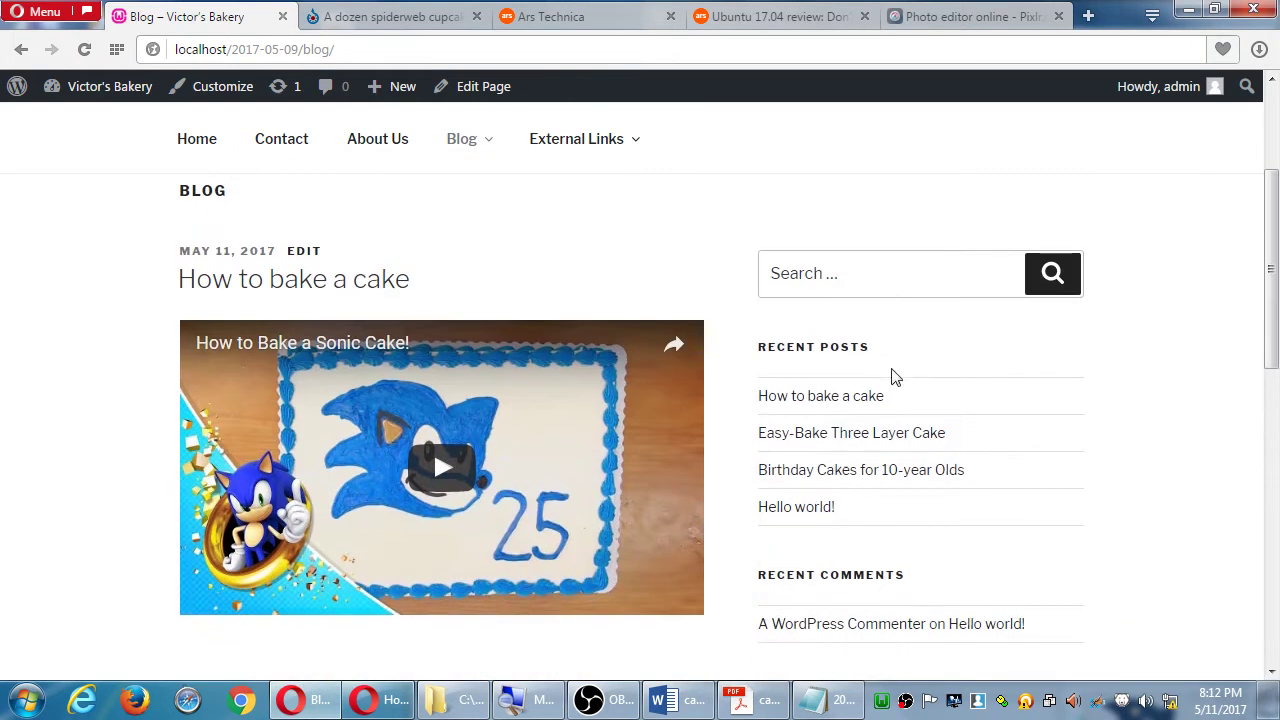
scroll(905, 460, down, 2)
scroll(946, 452, up, 3)
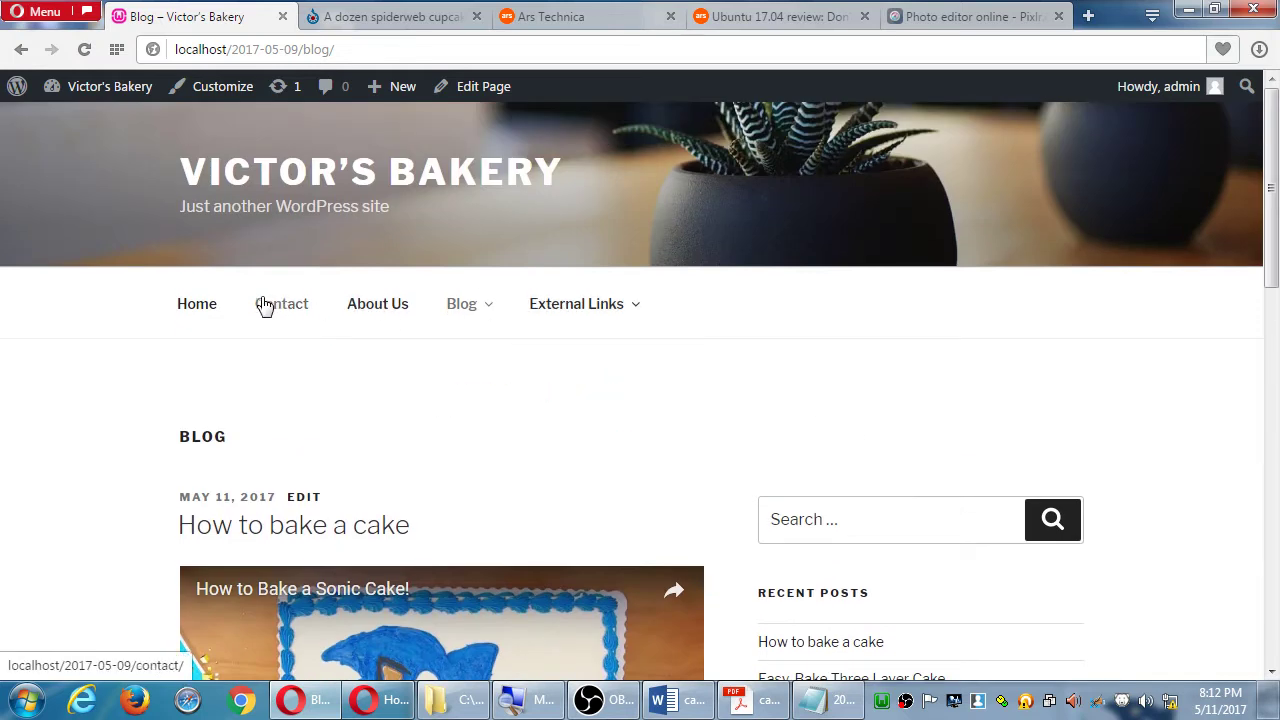
Compare the Contact page's layout with the Blog page by opening one after the other.
click(297, 313)
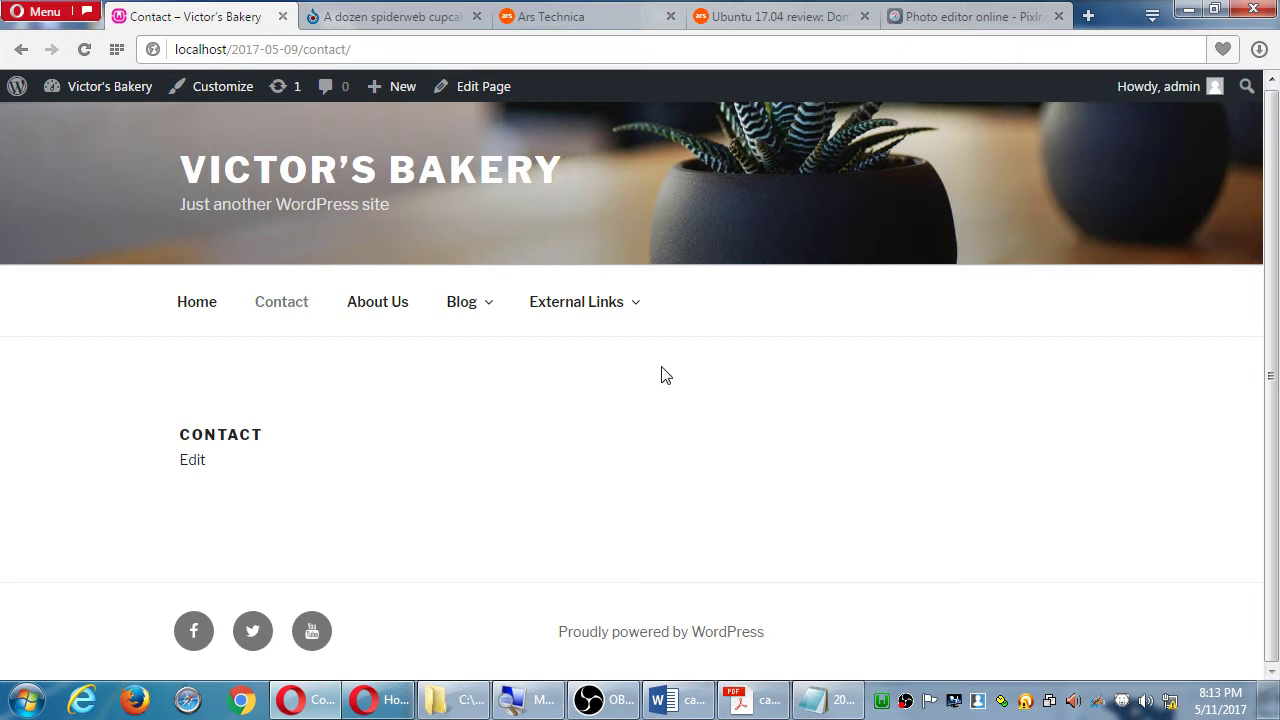
click(470, 318)
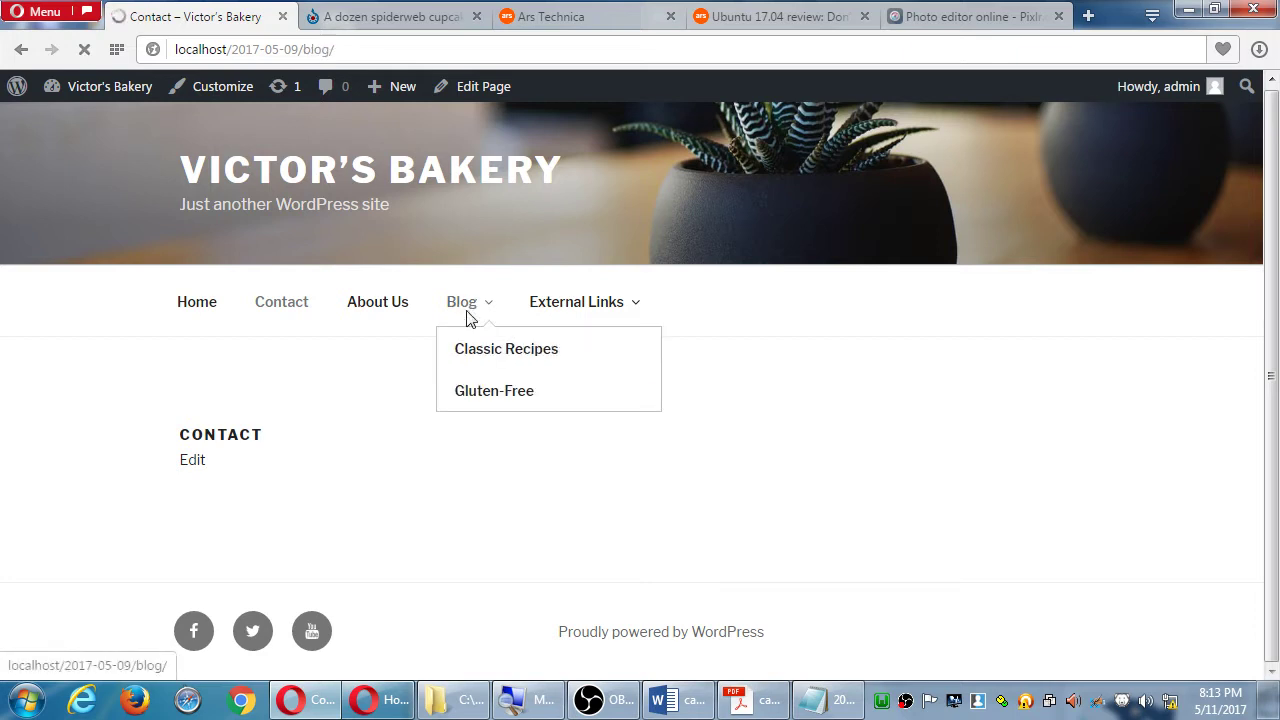
scroll(876, 302, down, 2)
scroll(876, 302, down, 2)
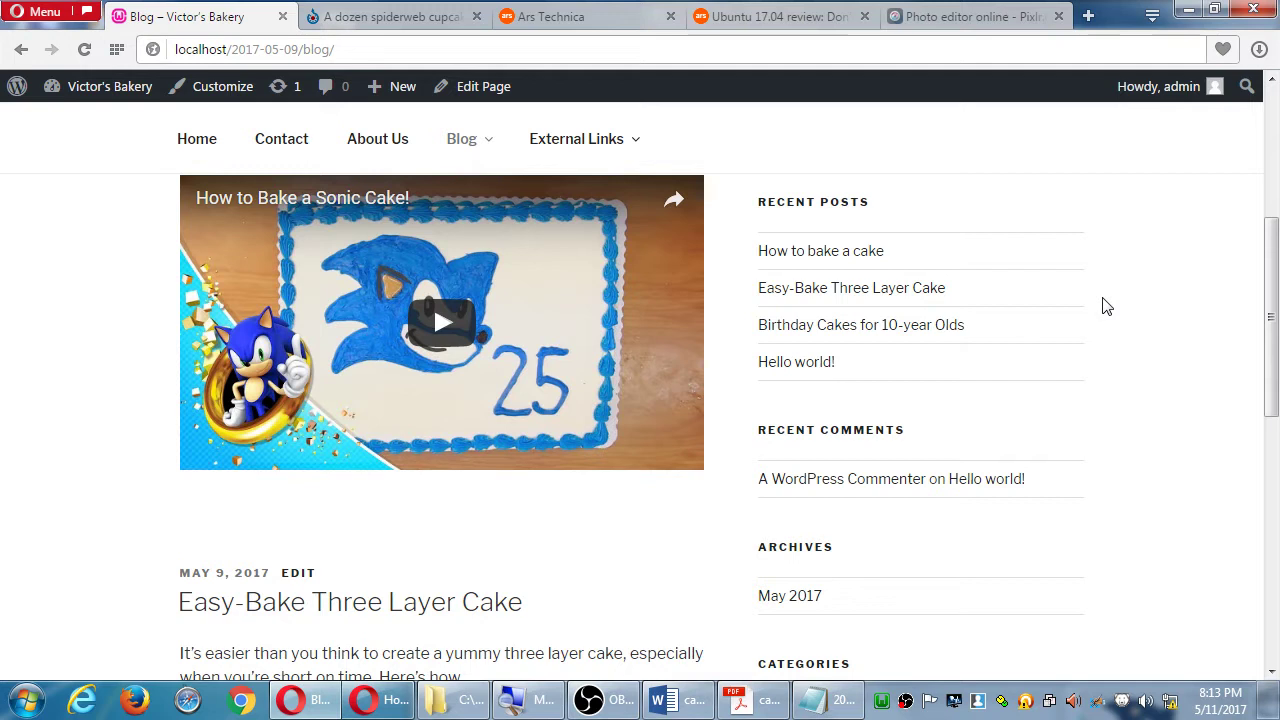
Examine the Blog sidebar's Archives, Categories, Meta and Search sections.
scroll(1040, 477, down, 4)
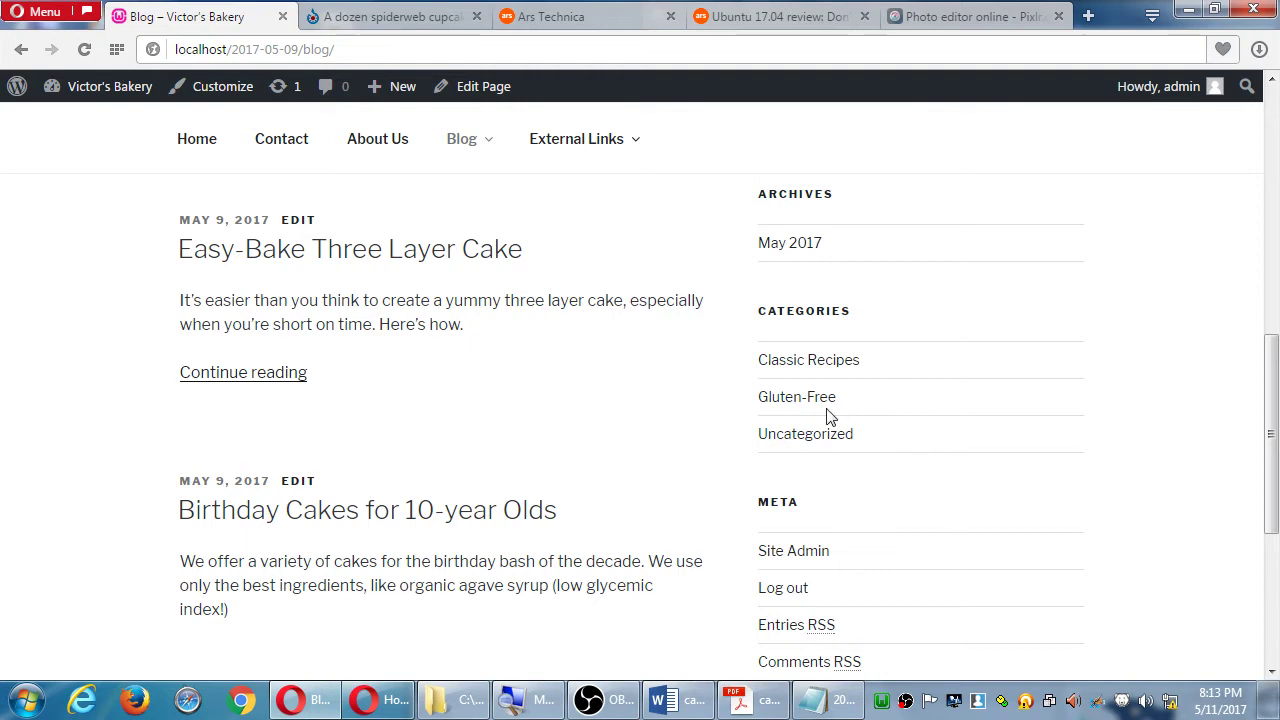
scroll(1237, 436, down, 1)
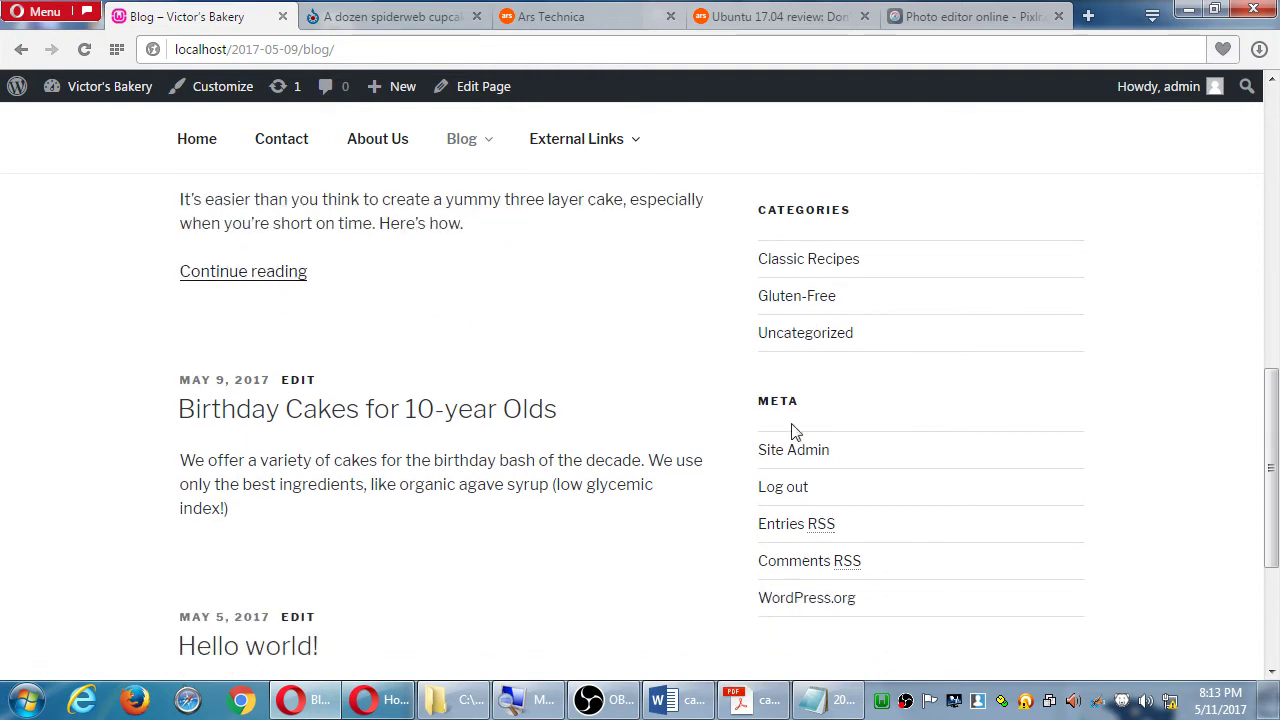
double_click(785, 400)
click(790, 400)
scroll(880, 458, up, 4)
scroll(855, 470, down, 3)
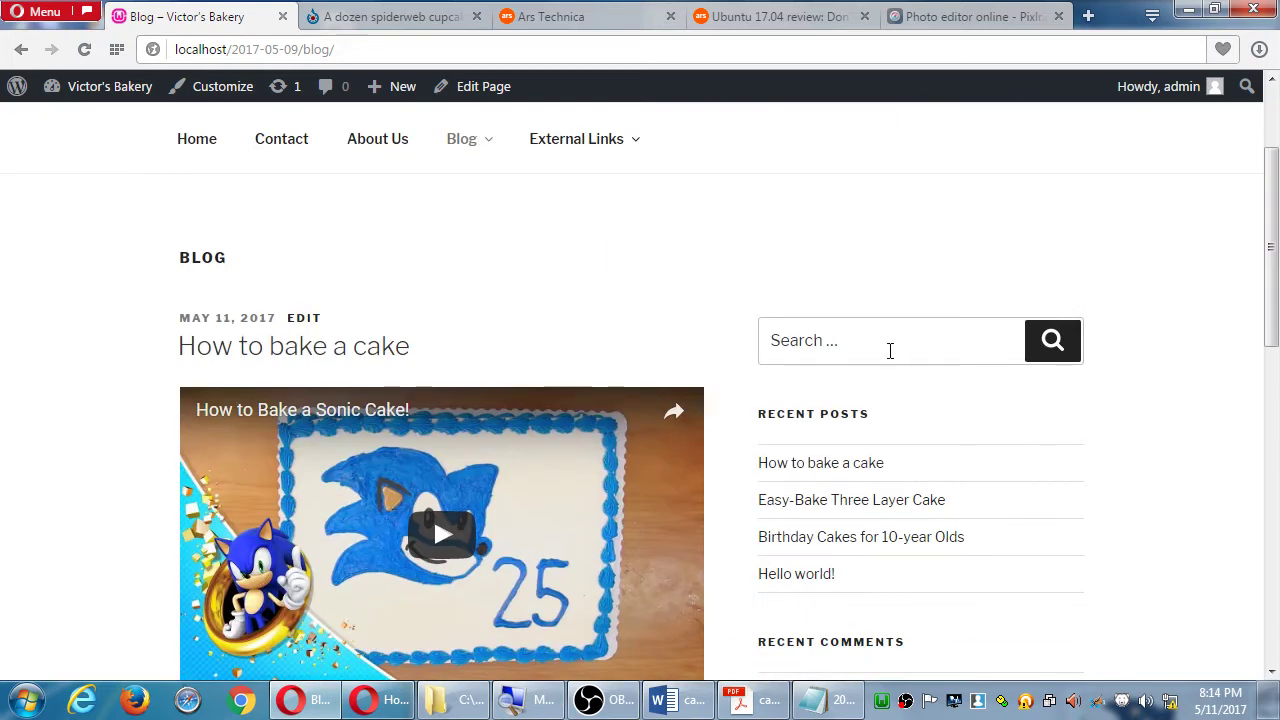
click(889, 348)
scroll(1080, 478, up, 3)
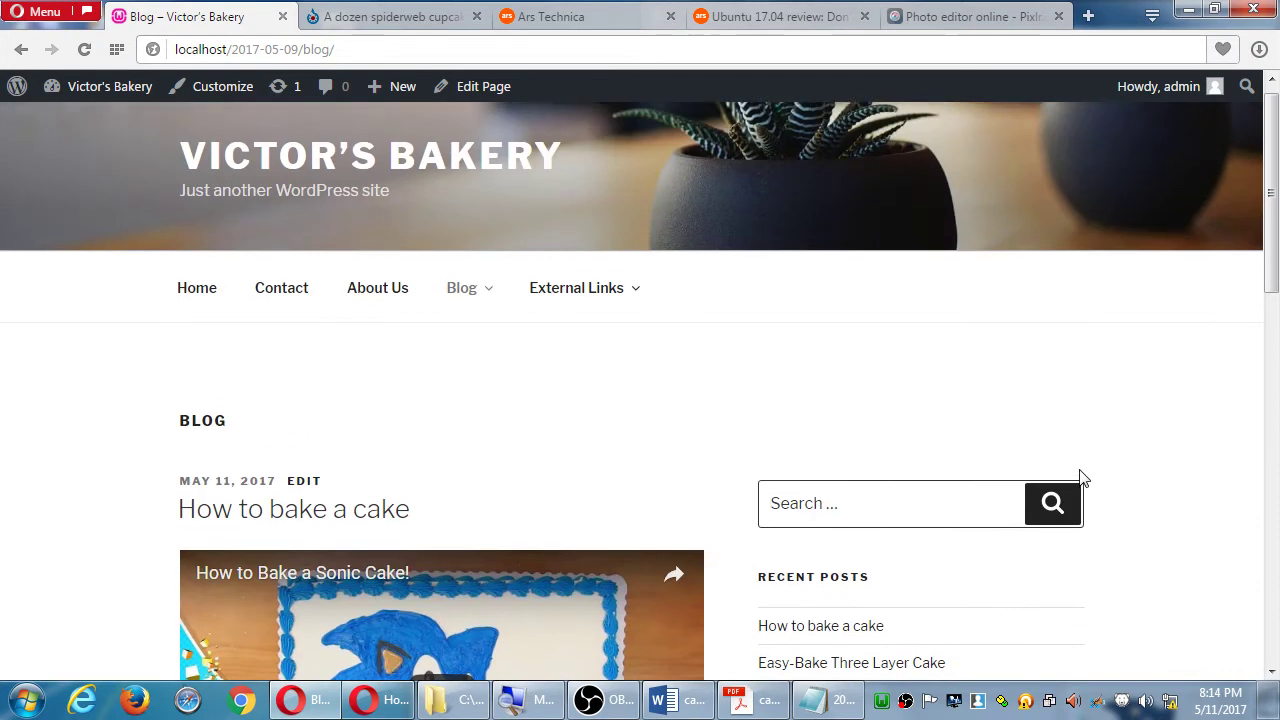
Return to the WordPress dashboard and open the Widgets management page.
click(102, 85)
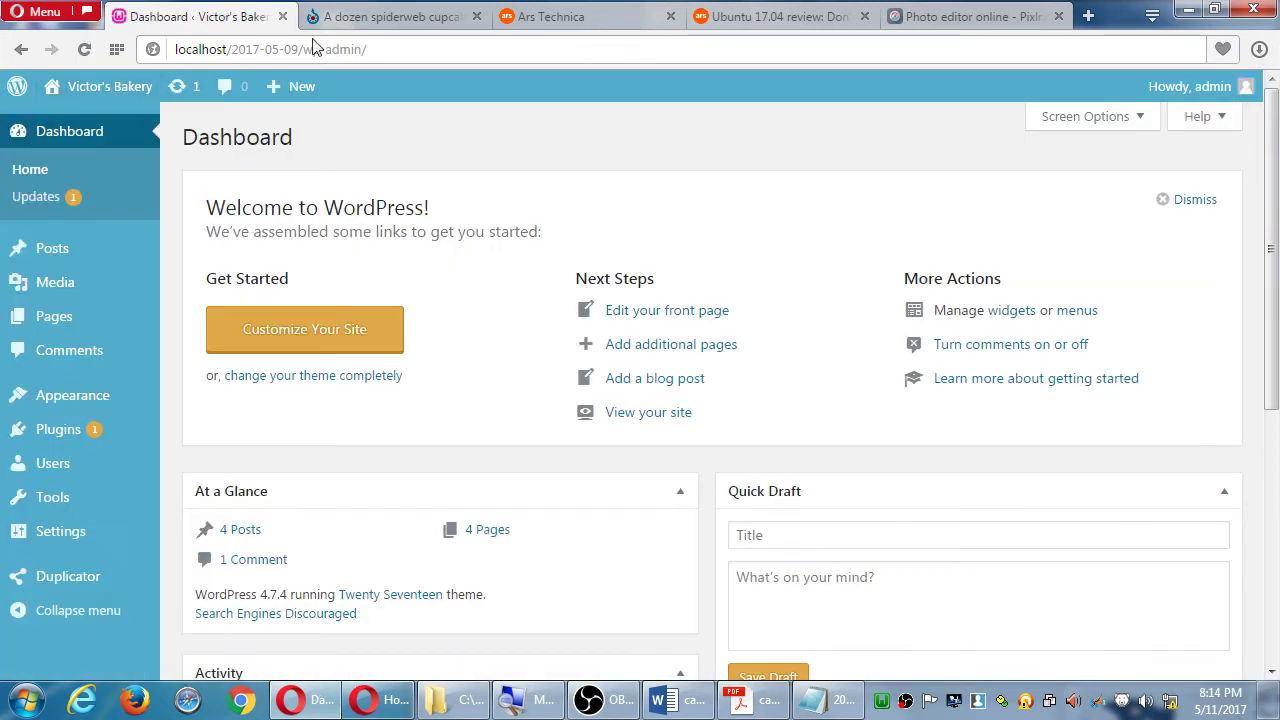
mouse_move(105, 403)
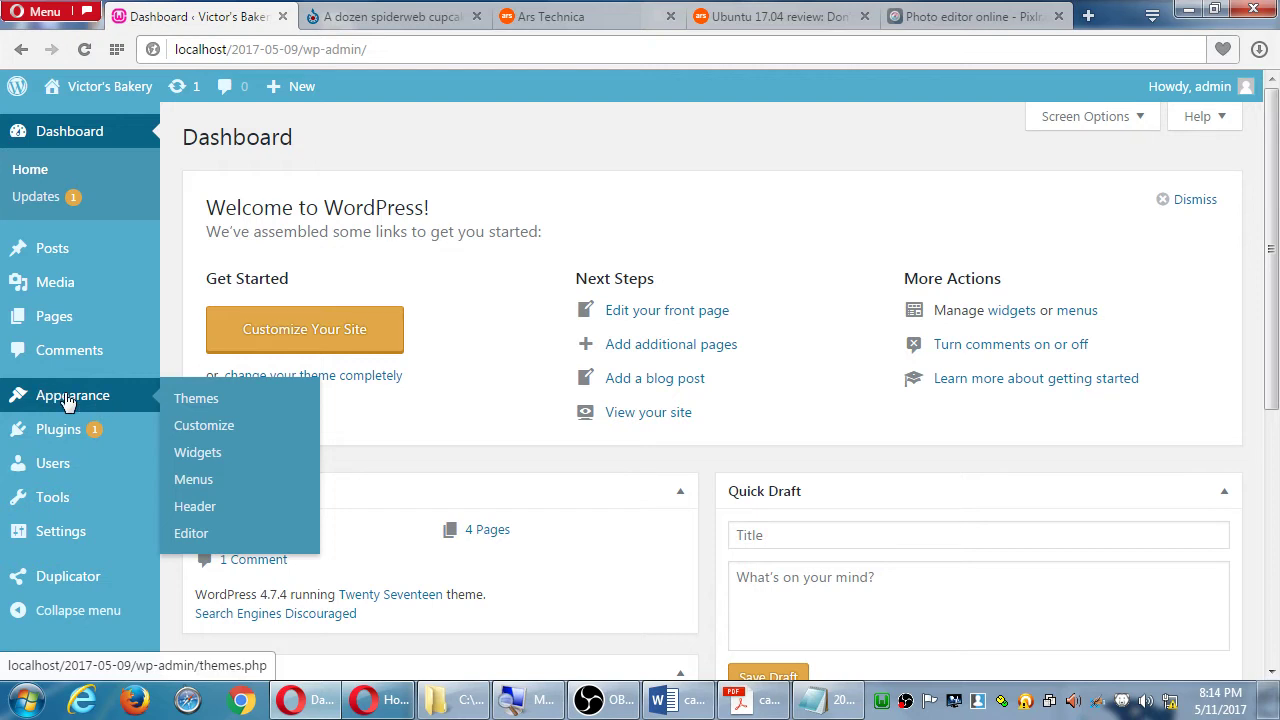
click(213, 455)
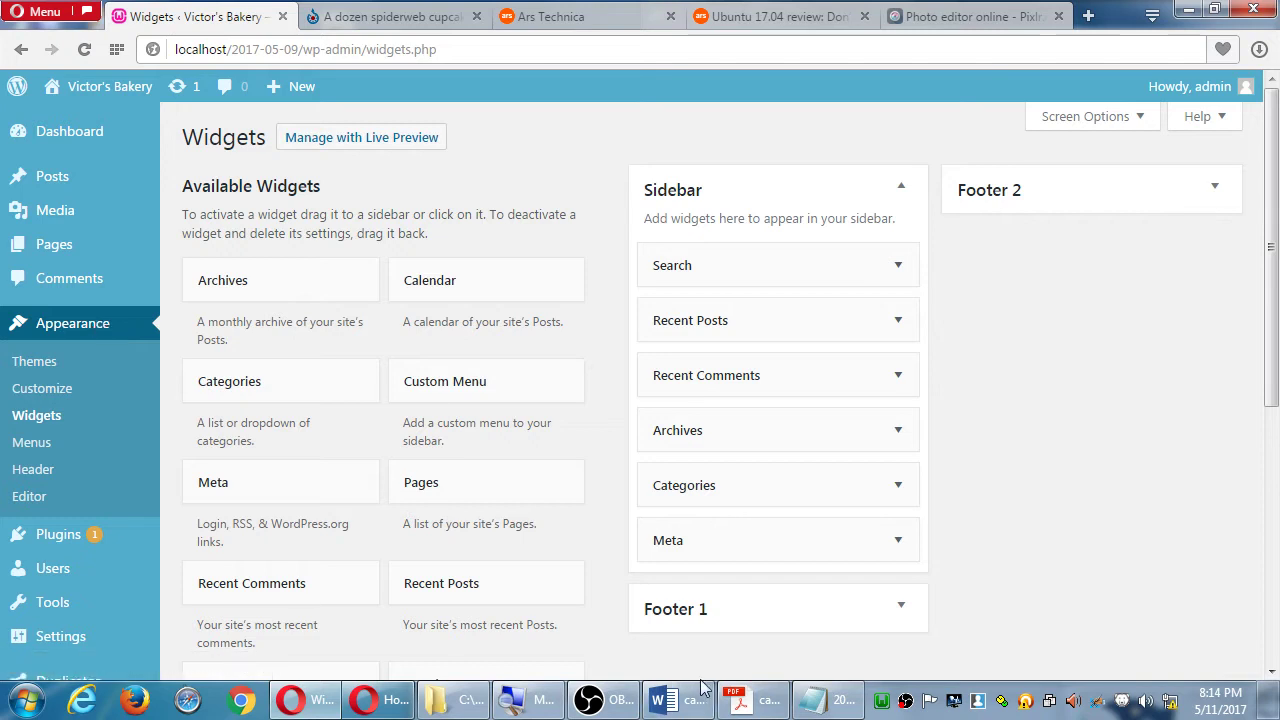
Switch to the class notes in Notepad and add blank lines after the embedding note at the end of the file.
click(818, 706)
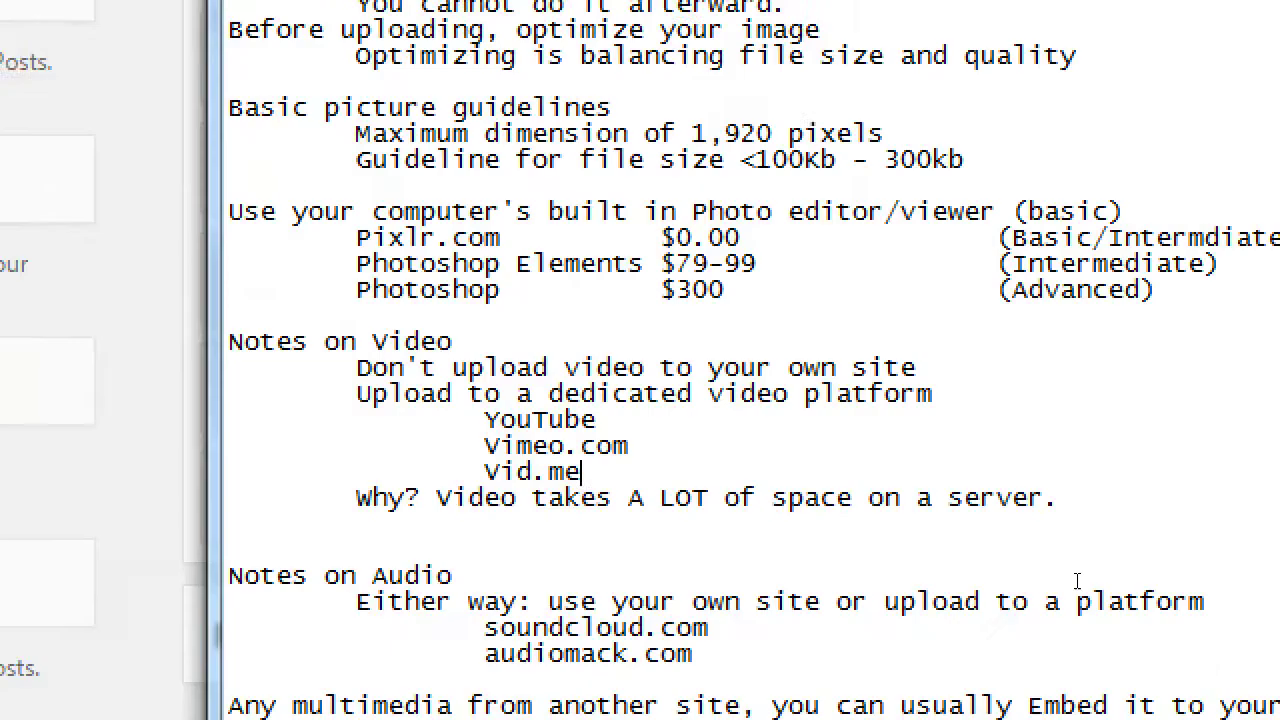
key(Home)
key(ctrl+Right)
key(Delete)
text(V)
key(End)
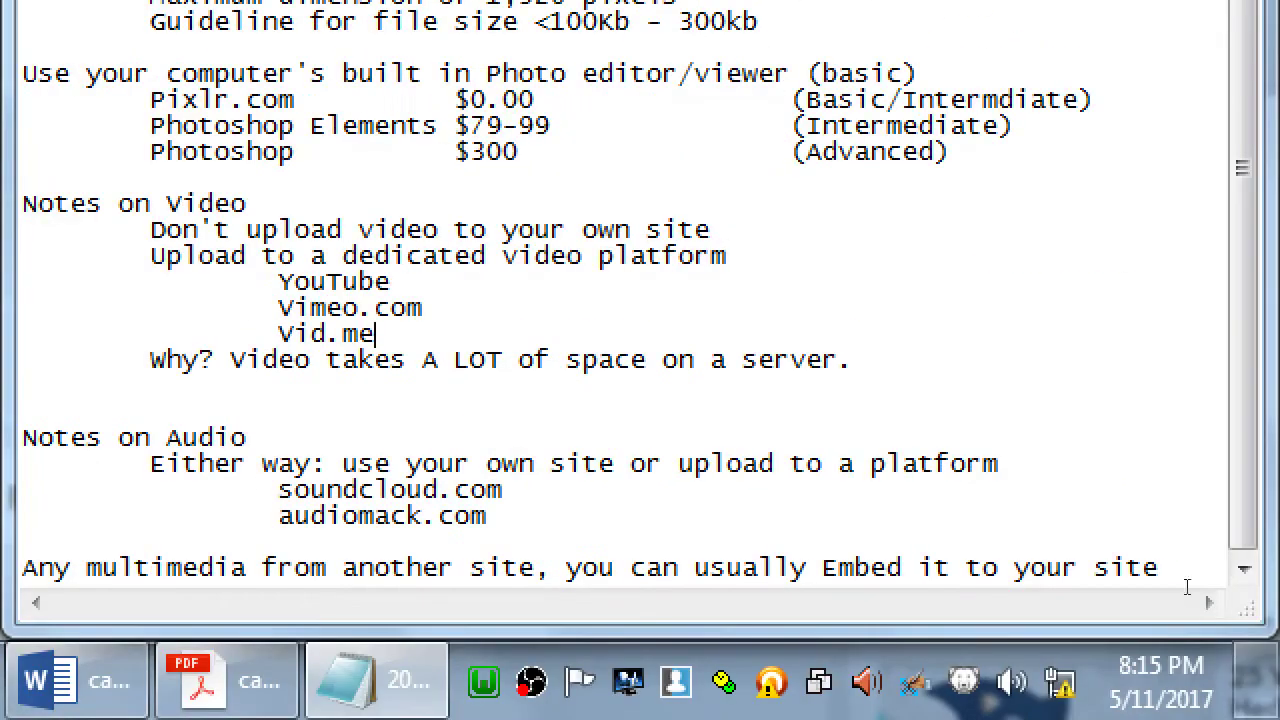
key(Down)
key(Down)
key(Down)
key(Down)
key(ctrl+End)
key(Return)
key(Return)
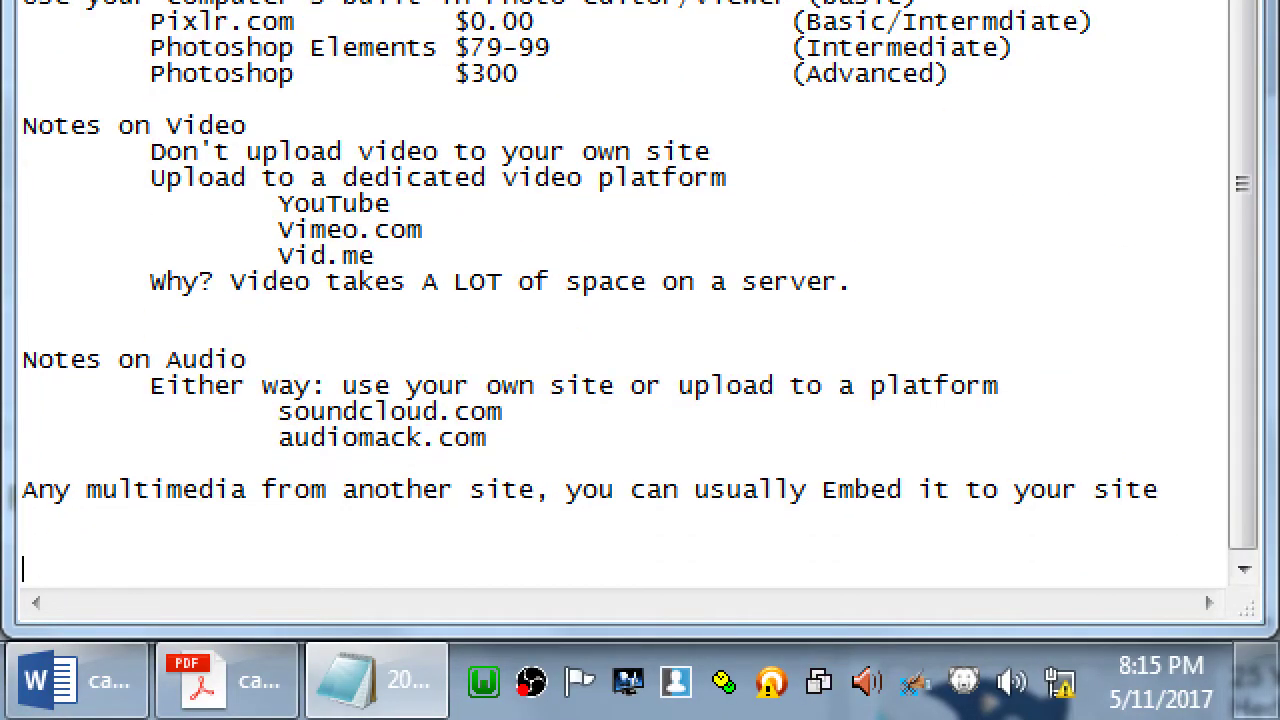
Write the note "WordPress Themes often have Sidebars (or Footer or Header) areas" at the end of the file.
text(WordPress )
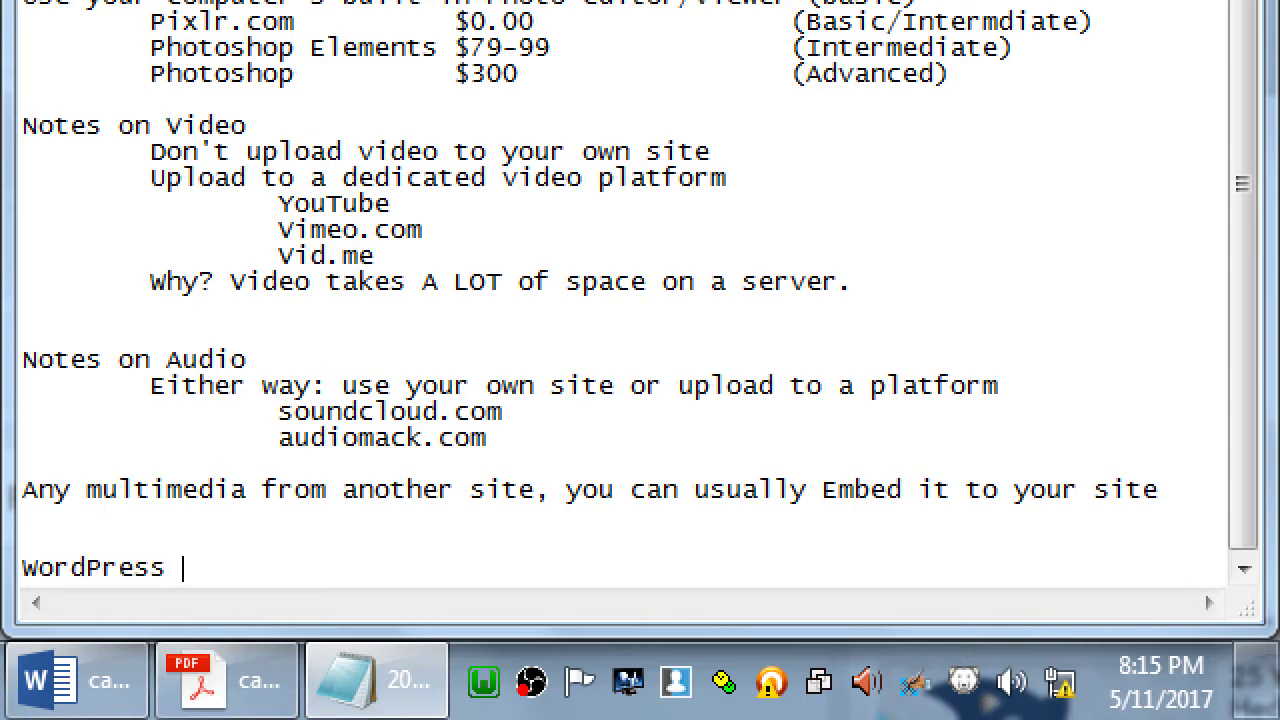
text(themes)
key(ctrl+Left)
key(Delete)
text(T)
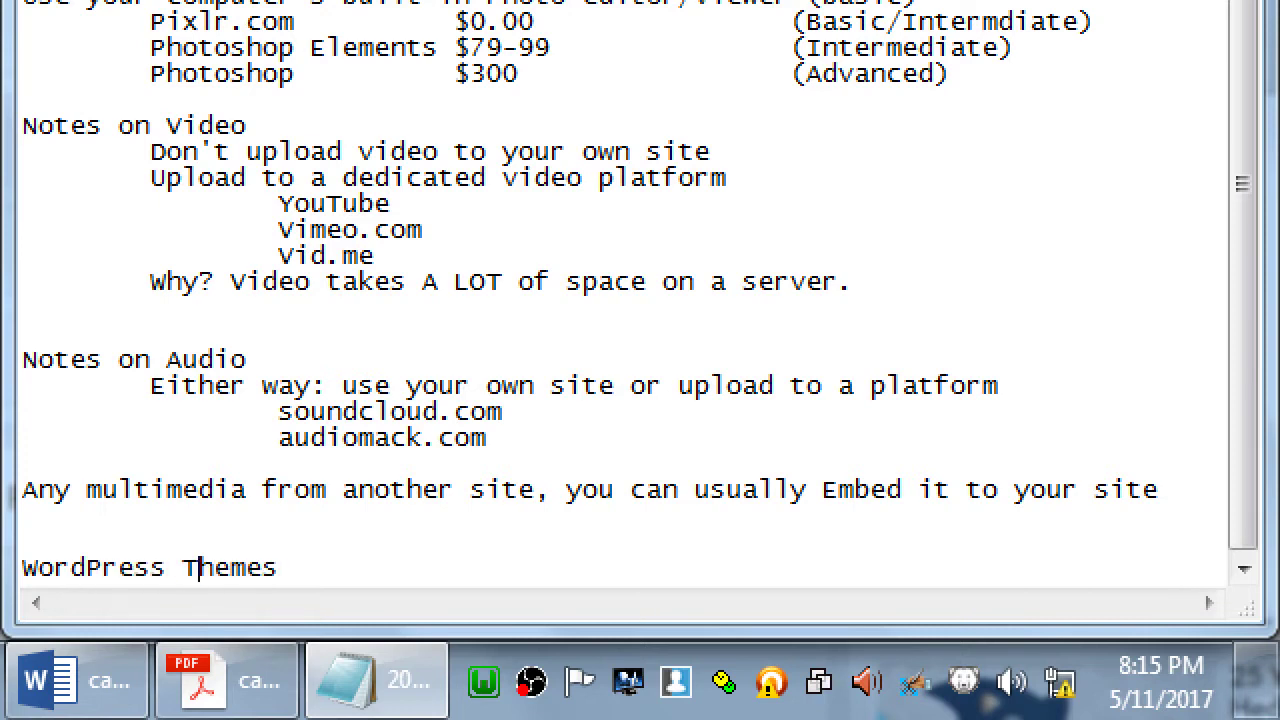
key(End)
text(often have )
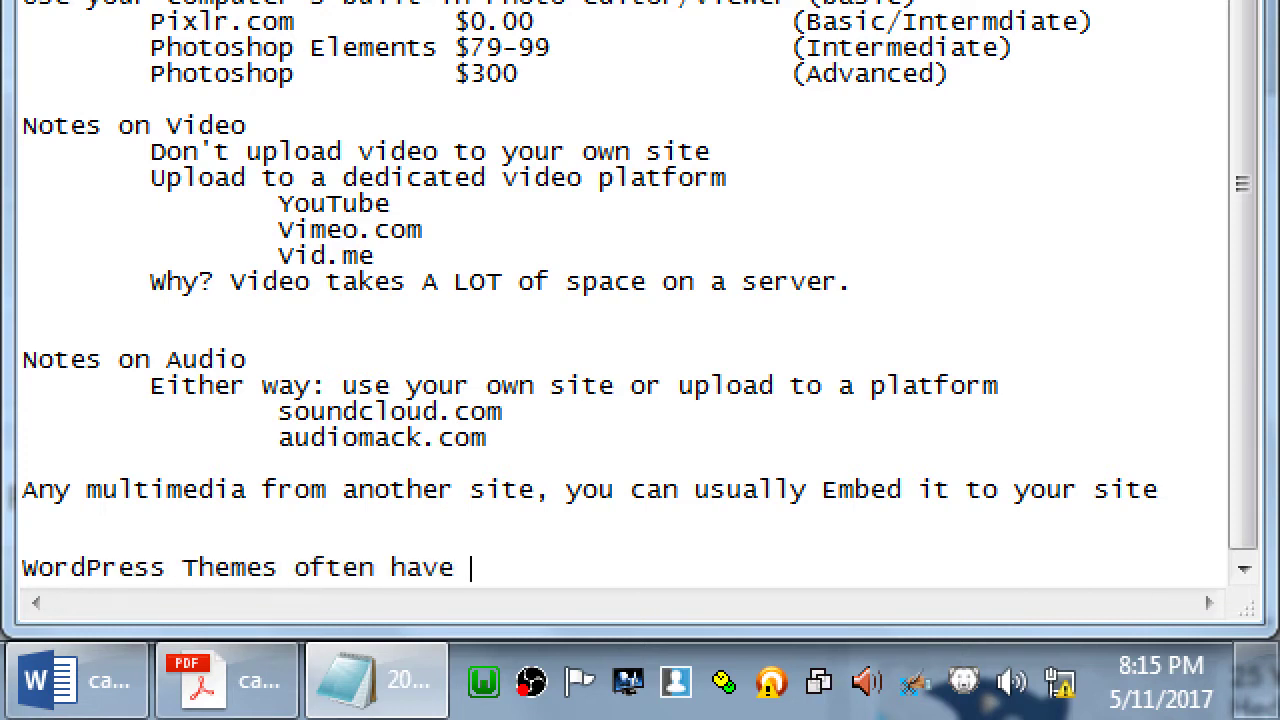
text(Sidebards)
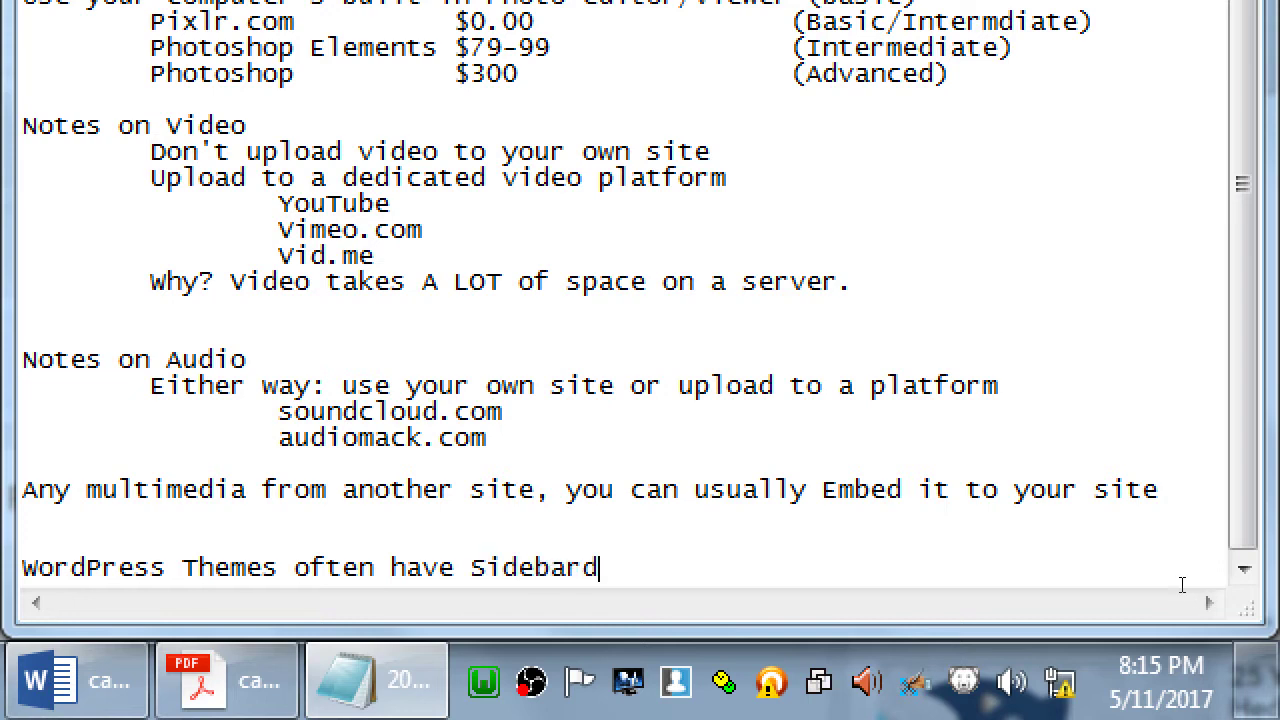
key(BackSpace)
key(BackSpace)
text(s (or Footer)
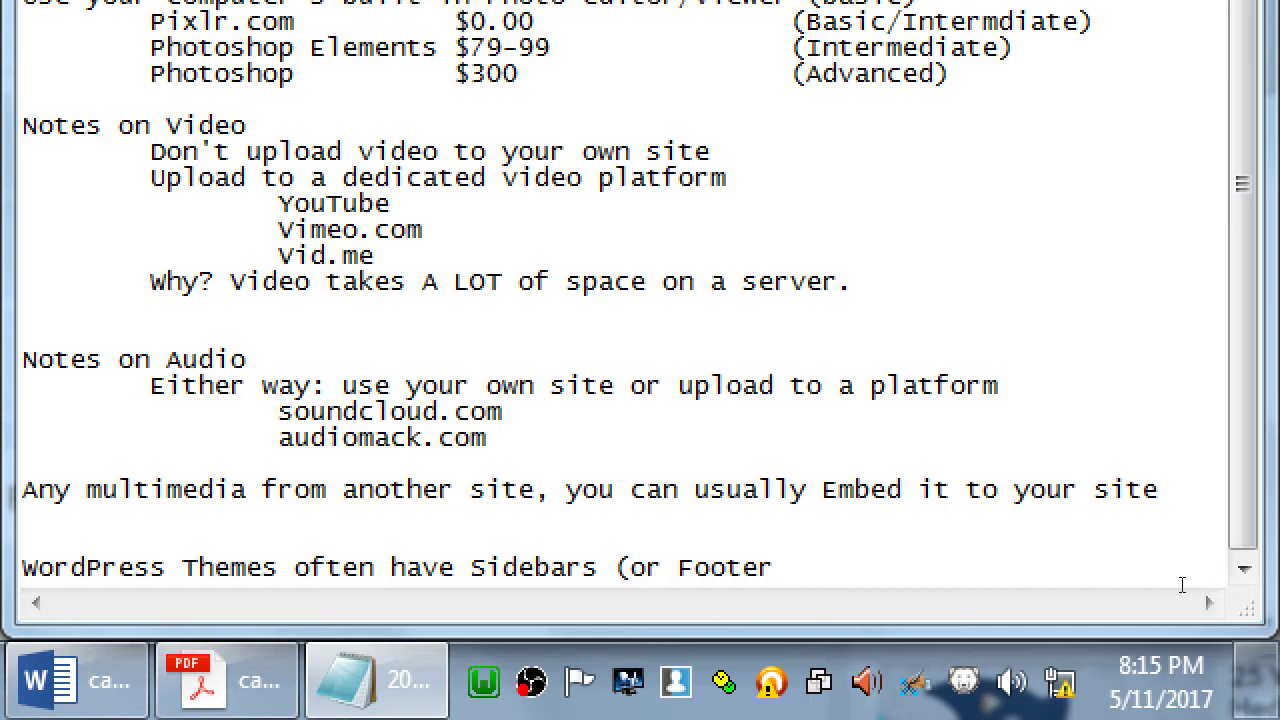
text( or Header)
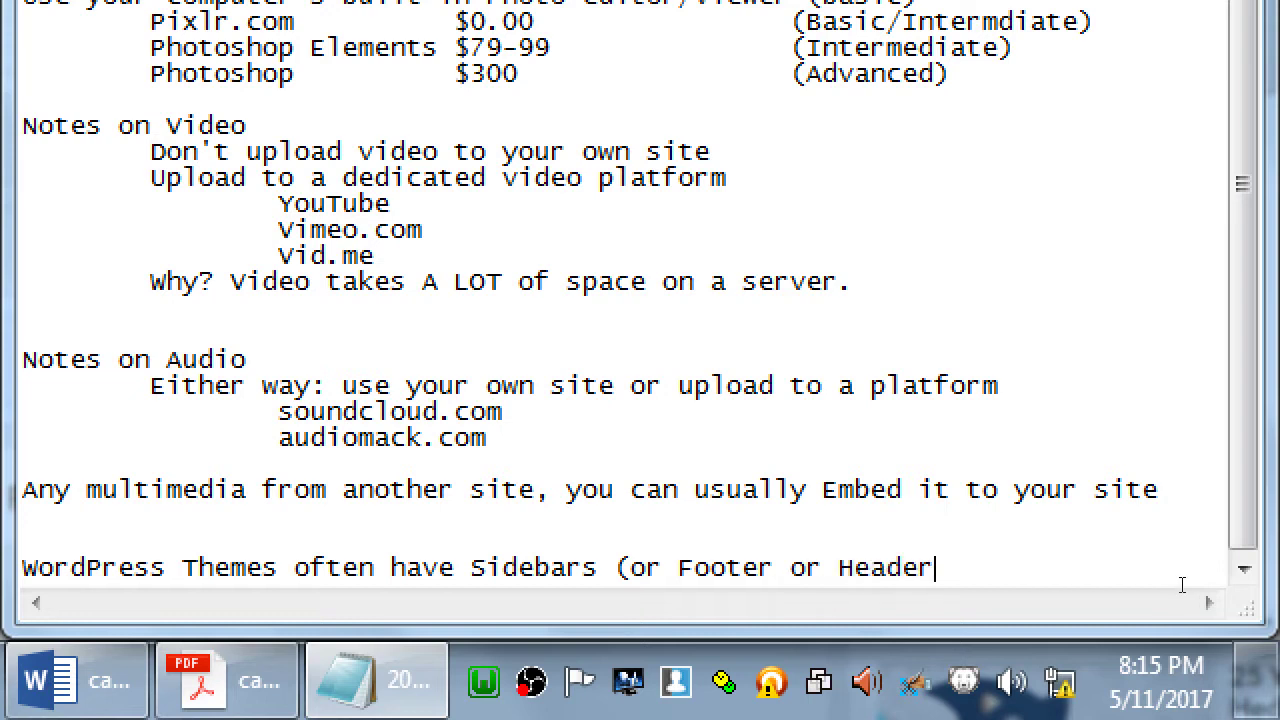
text() aera)
key(BackSpace)
key(BackSpace)
key(BackSpace)
text(era)
key(BackSpace)
key(BackSpace)
key(BackSpace)
text(reas)
Add an indented line below reading "Edit them in Dashboard > Appearance > Widgets".
key(Return)
key(Tab)
text(Edit t)
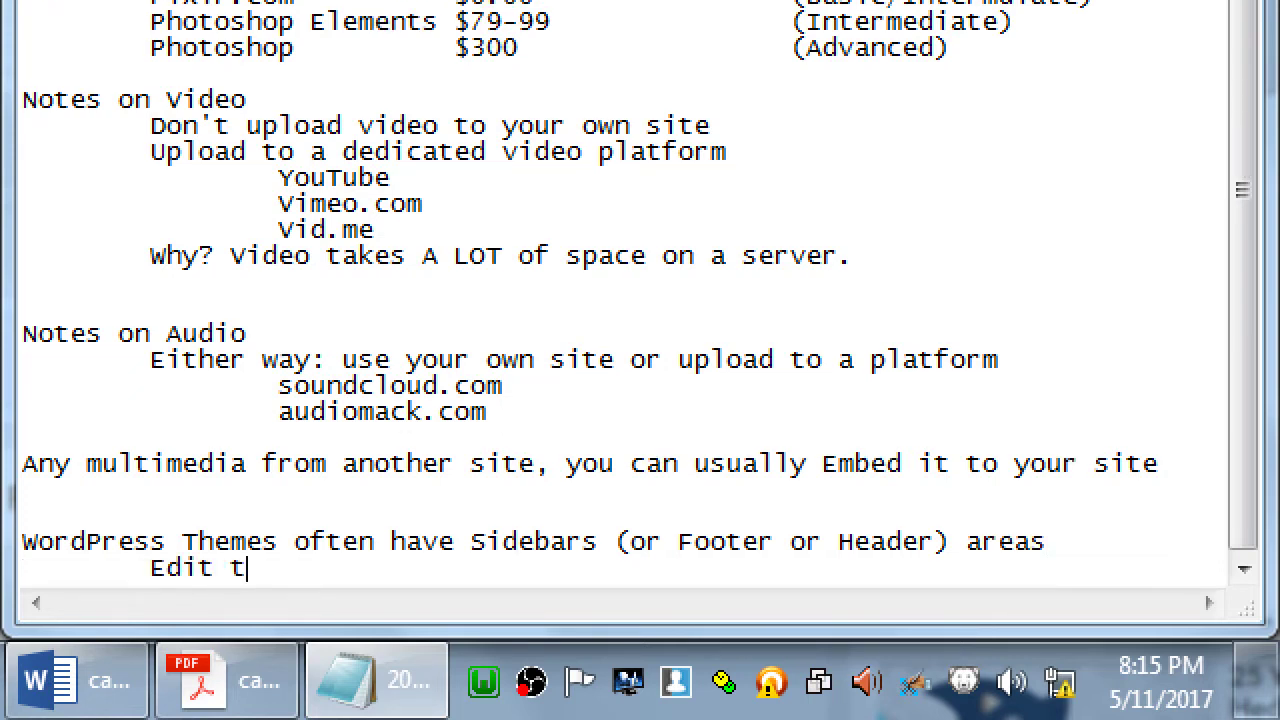
text(hem in Da)
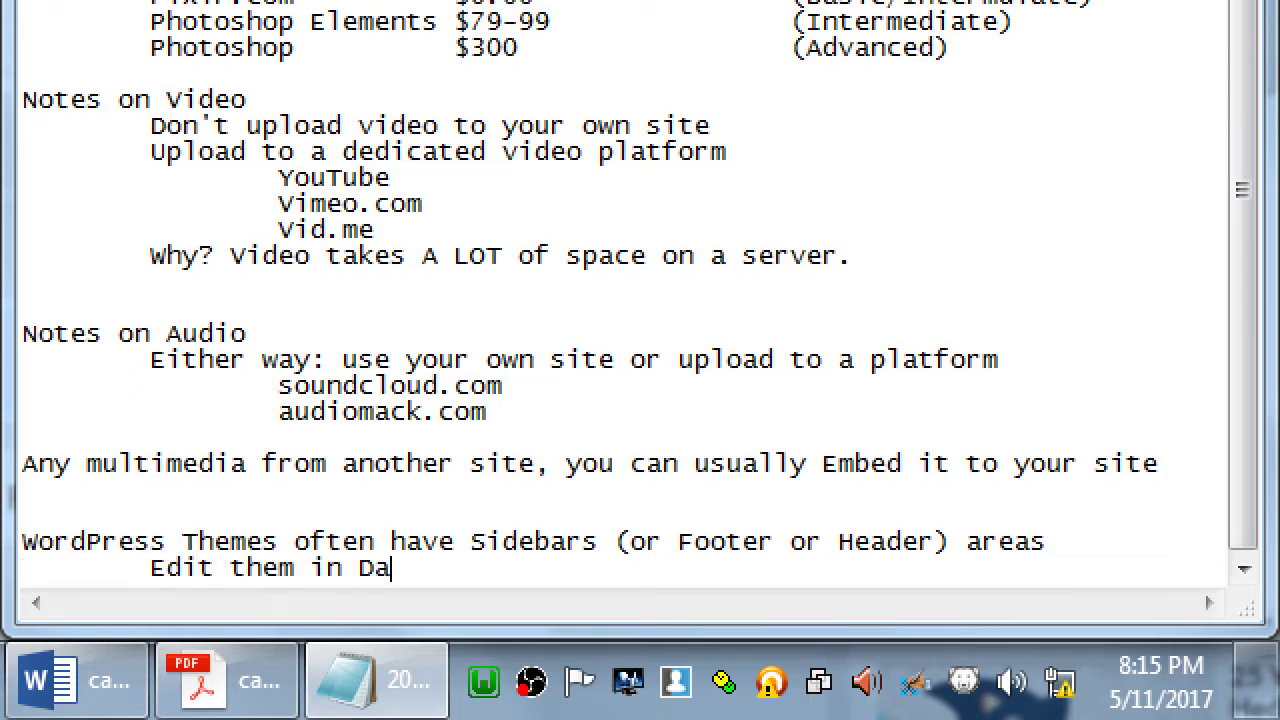
text(shboard > Appear)
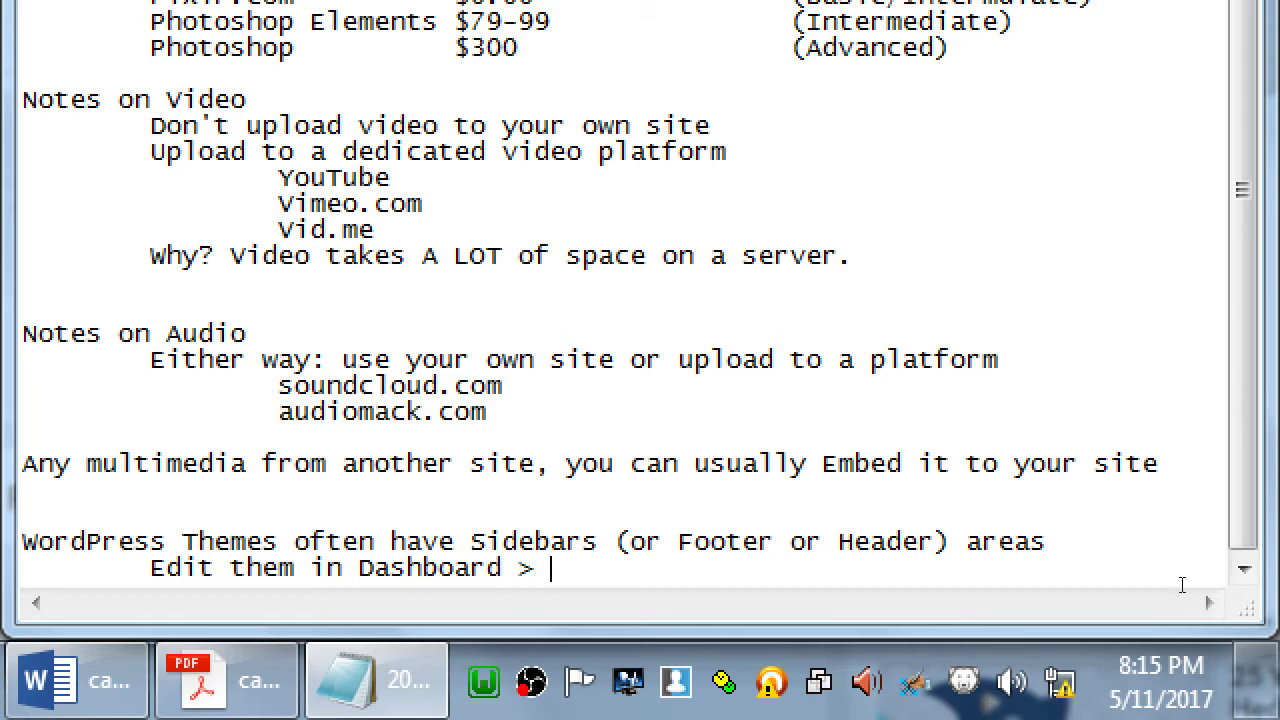
text(nace)
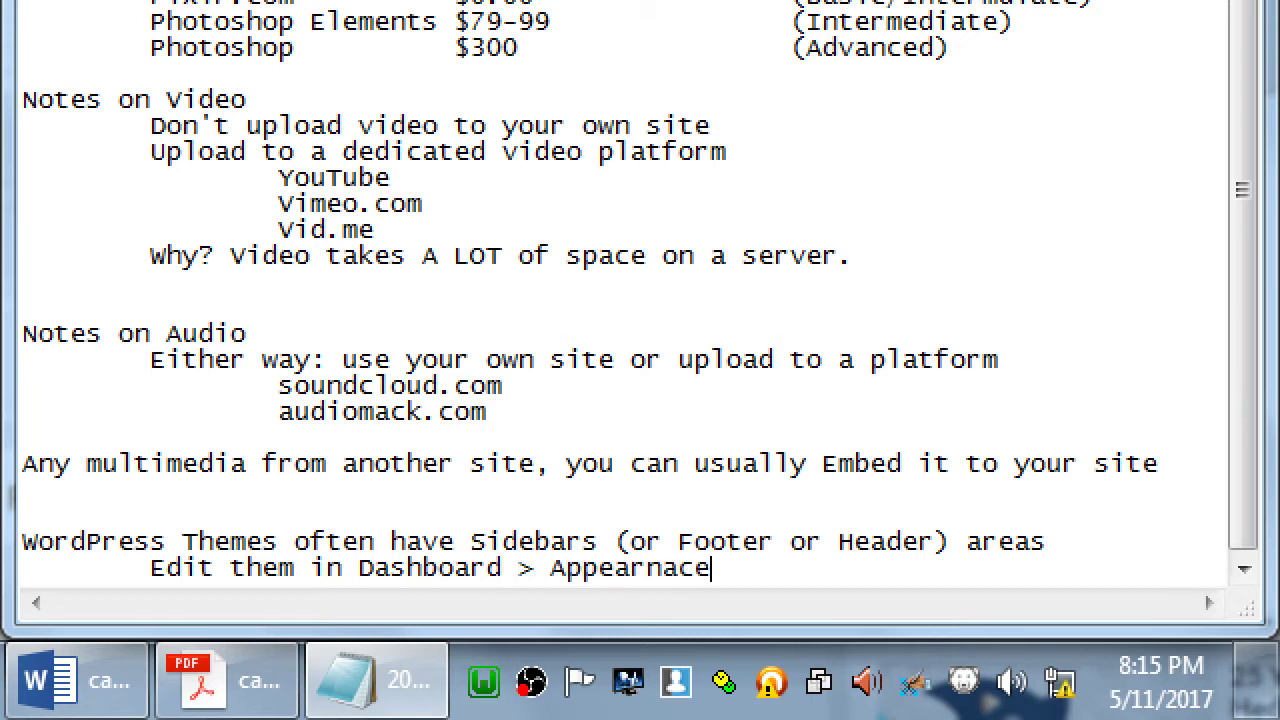
key(BackSpace)
key(BackSpace)
key(BackSpace)
key(BackSpace)
text(nc)
key(BackSpace)
key(BackSpace)
text(ance > Widgets)
After a blank line, write "Edit Sidebars by using Widgets" and highlight the word "Widgets".
key(Return)
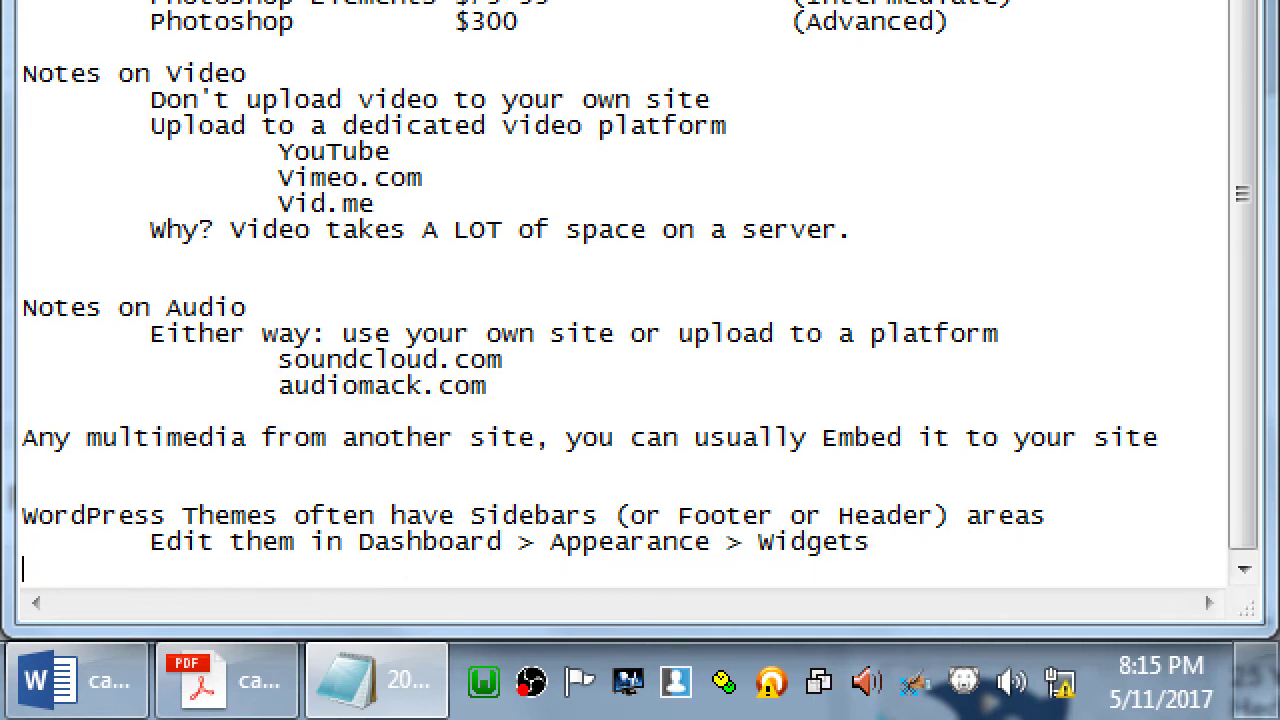
key(Return)
text(Edit)
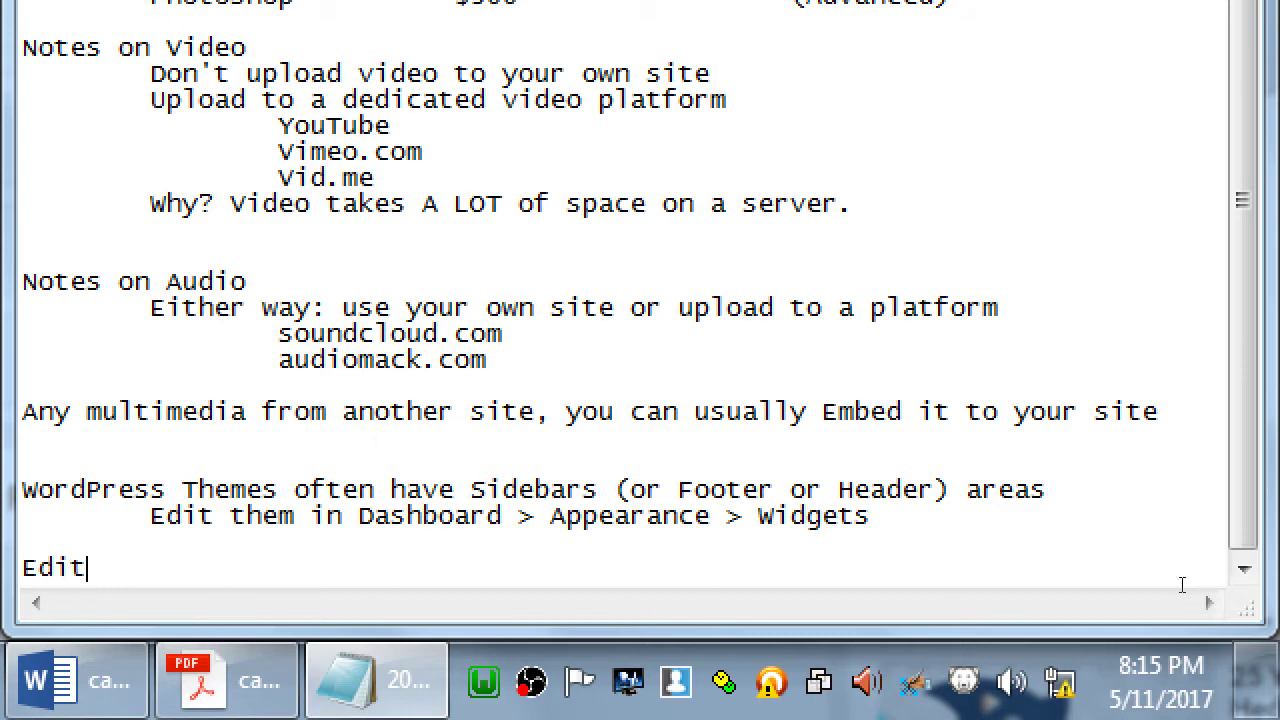
text( Sidebars)
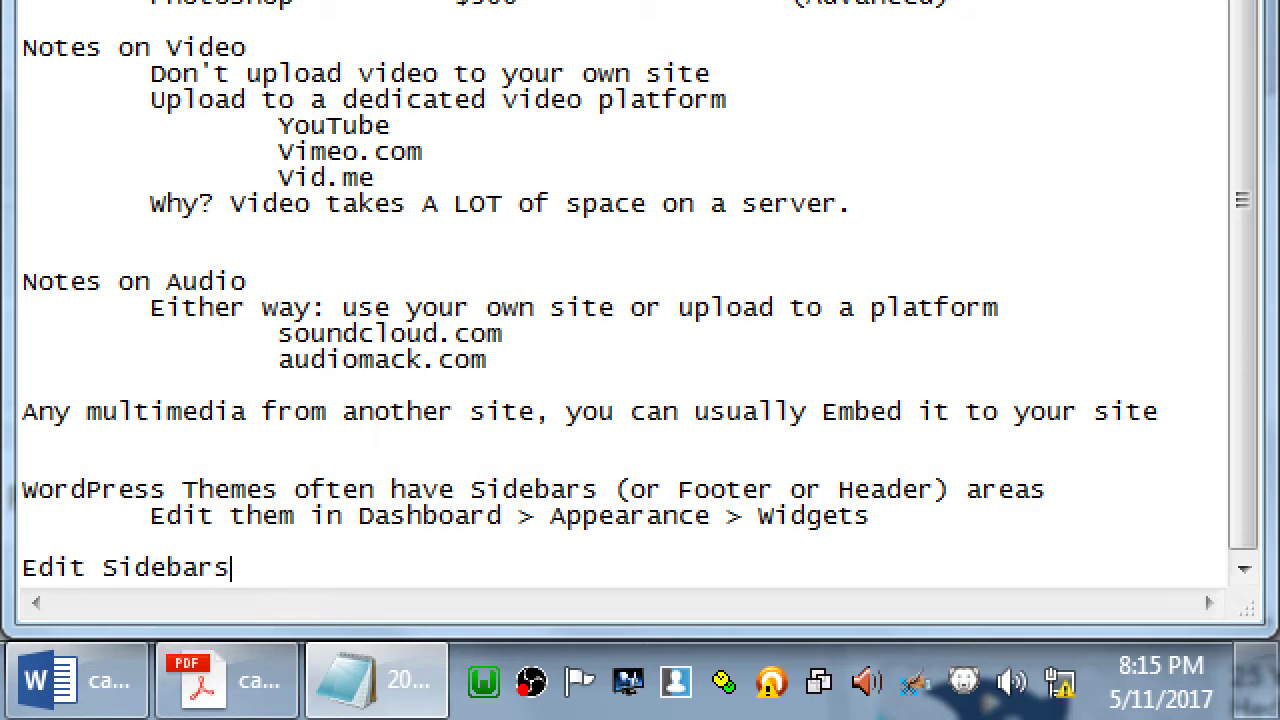
text( by using Widget)
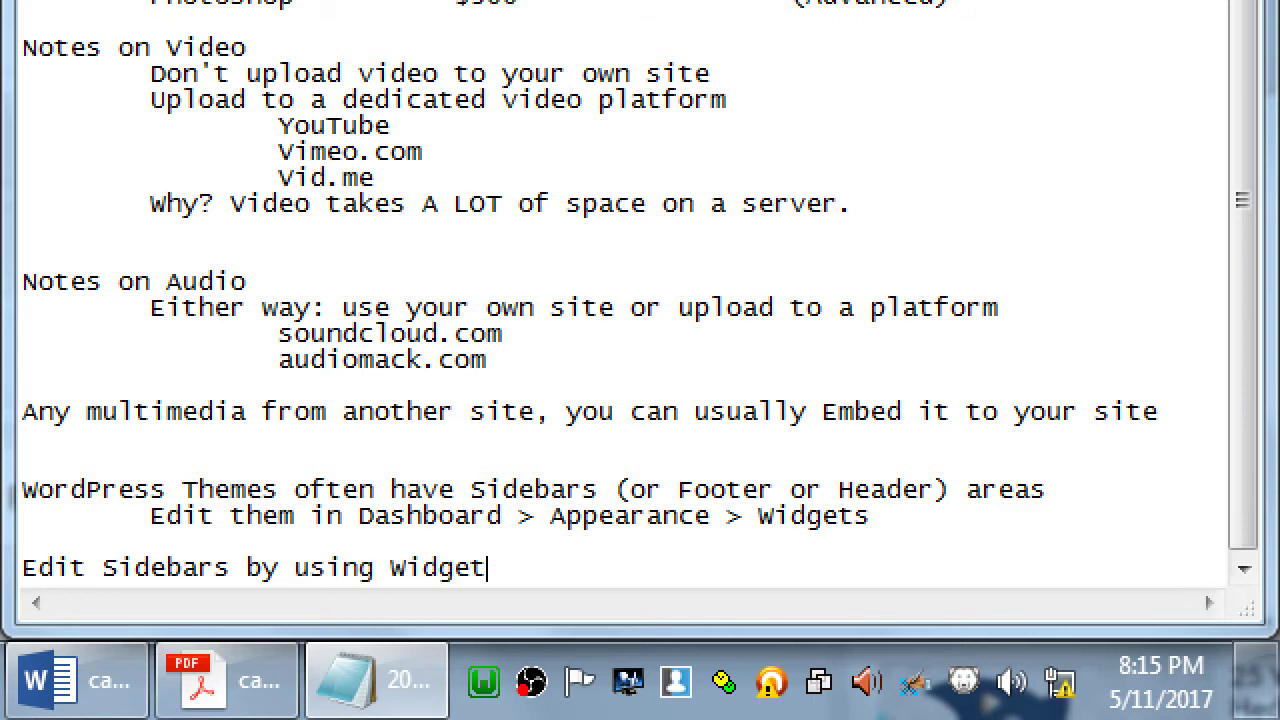
text(s)
key(ctrl+shift+Left)
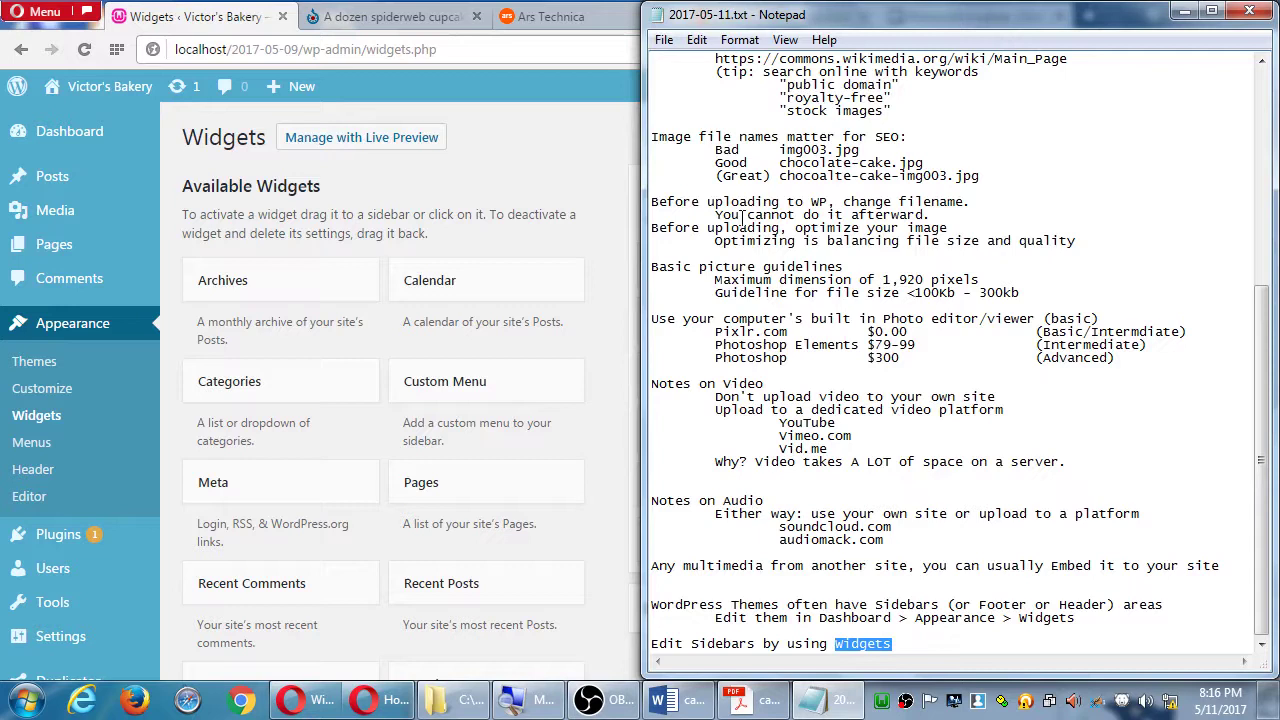
Switch back to the WordPress Widgets page and repeatedly collapse and expand the Available Widgets section, leaving it expanded.
click(552, 144)
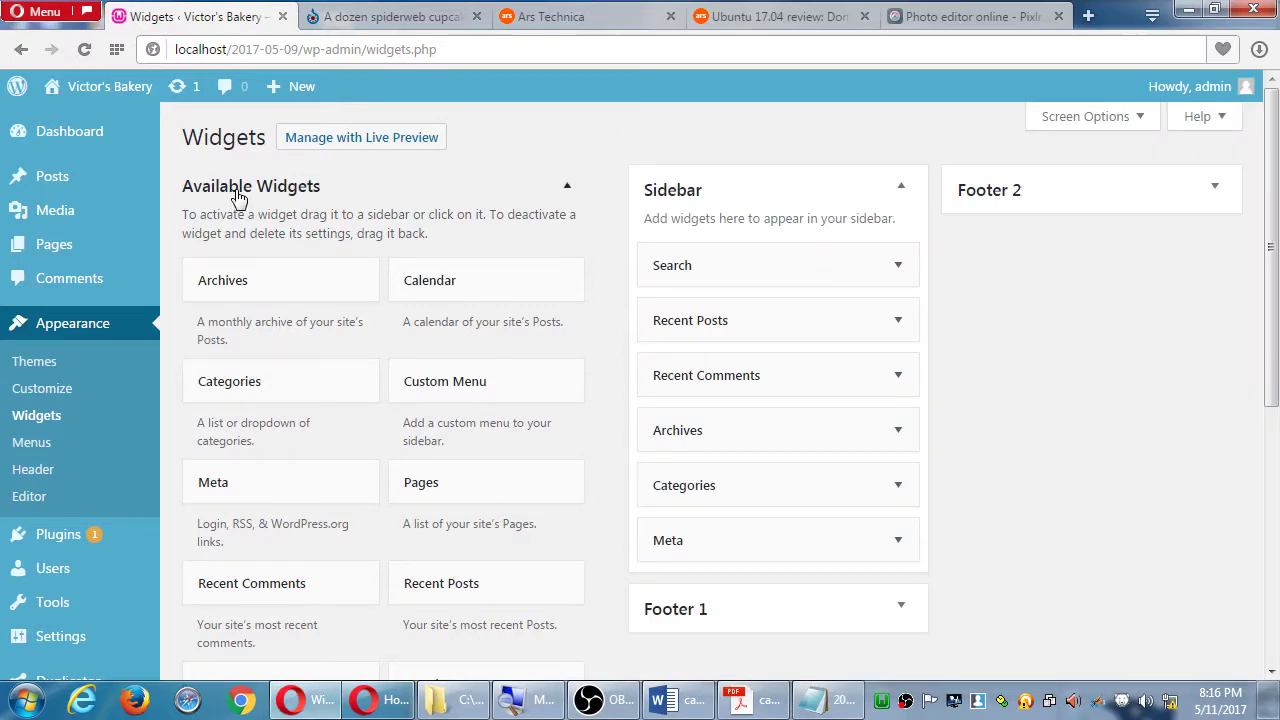
click(238, 197)
click(238, 197)
click(238, 197)
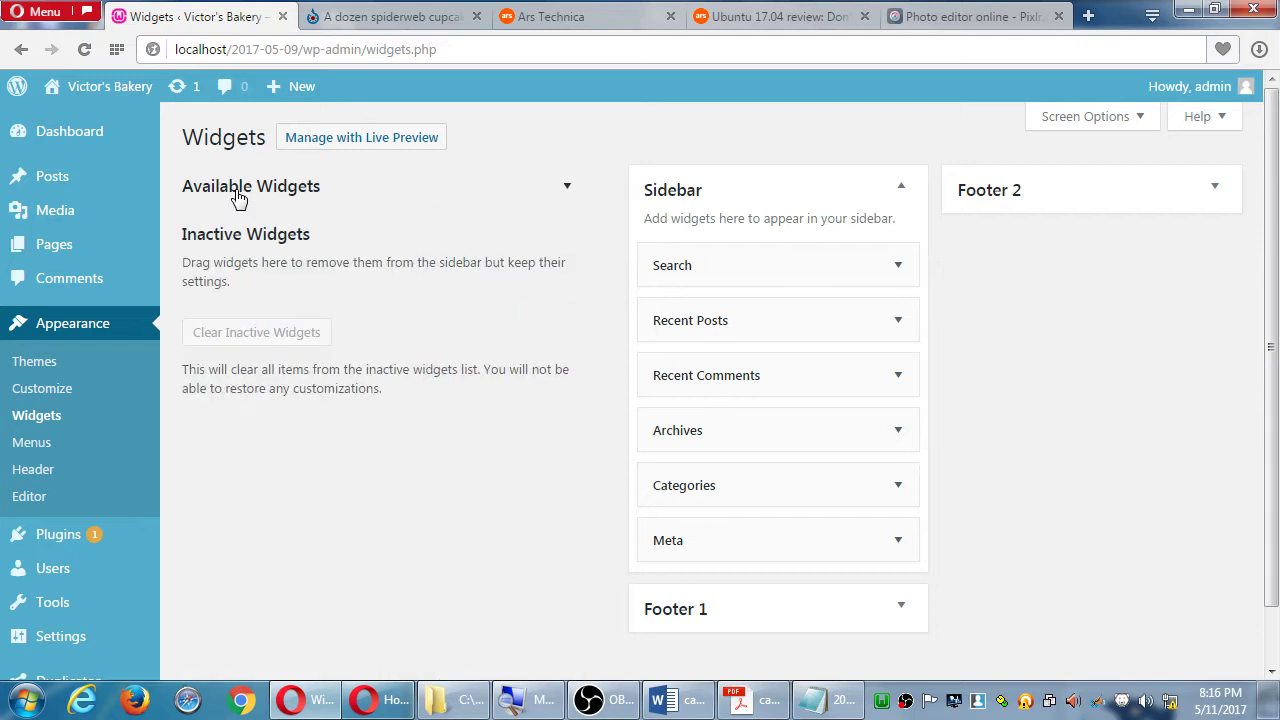
click(238, 197)
click(238, 197)
click(238, 197)
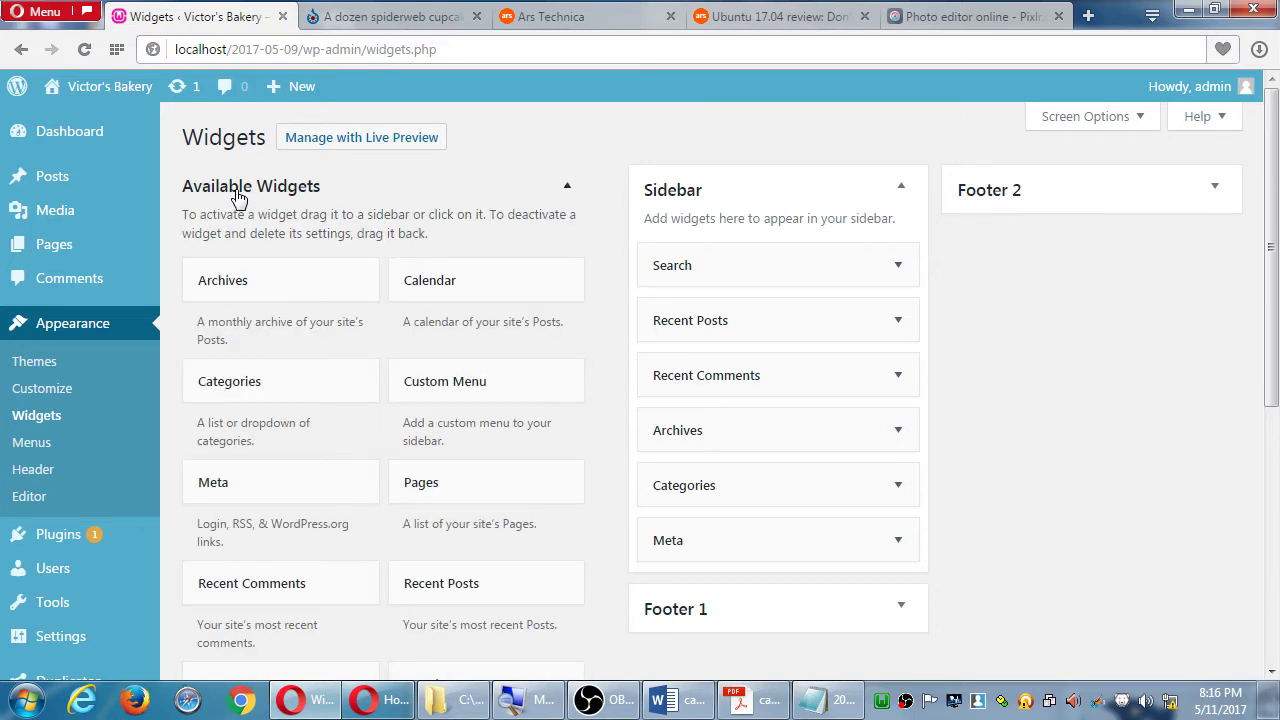
click(238, 197)
click(238, 197)
click(238, 197)
click(238, 197)
click(238, 197)
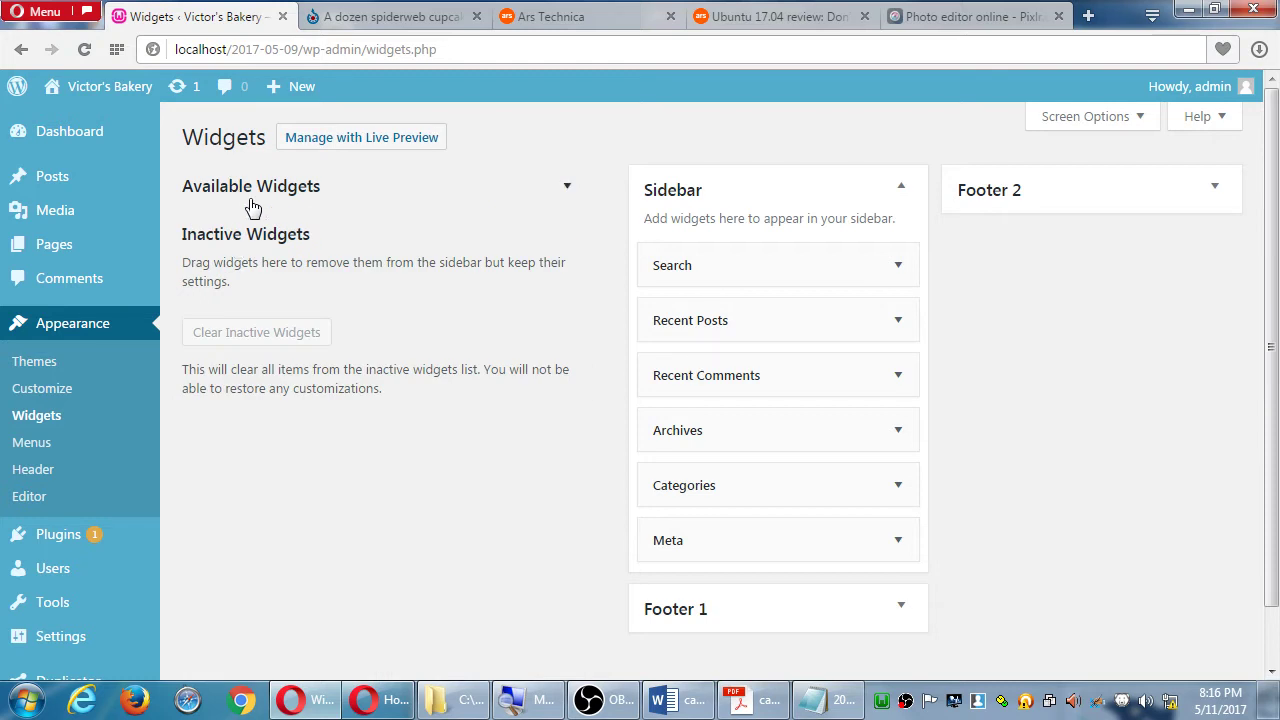
click(253, 196)
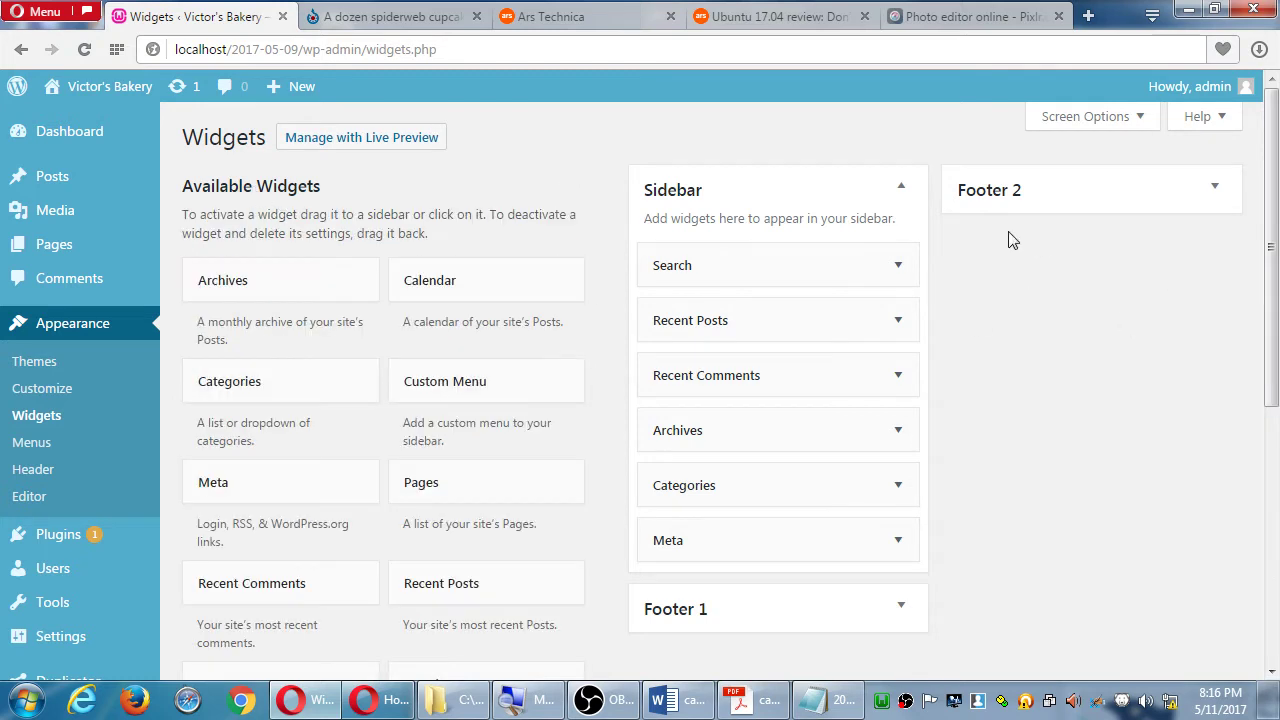
Toggle the Sidebar area closed and open, and expand the Footer 2 and Footer 1 widget areas.
click(886, 192)
click(880, 191)
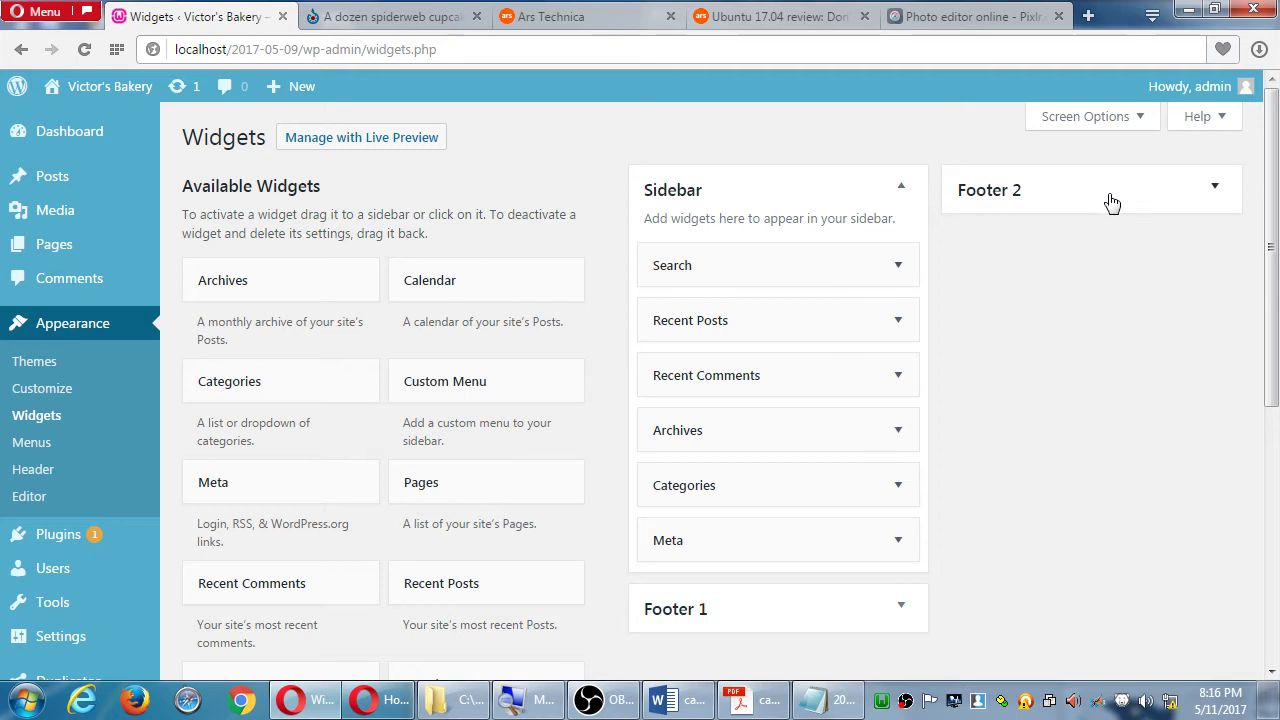
click(1160, 190)
click(916, 597)
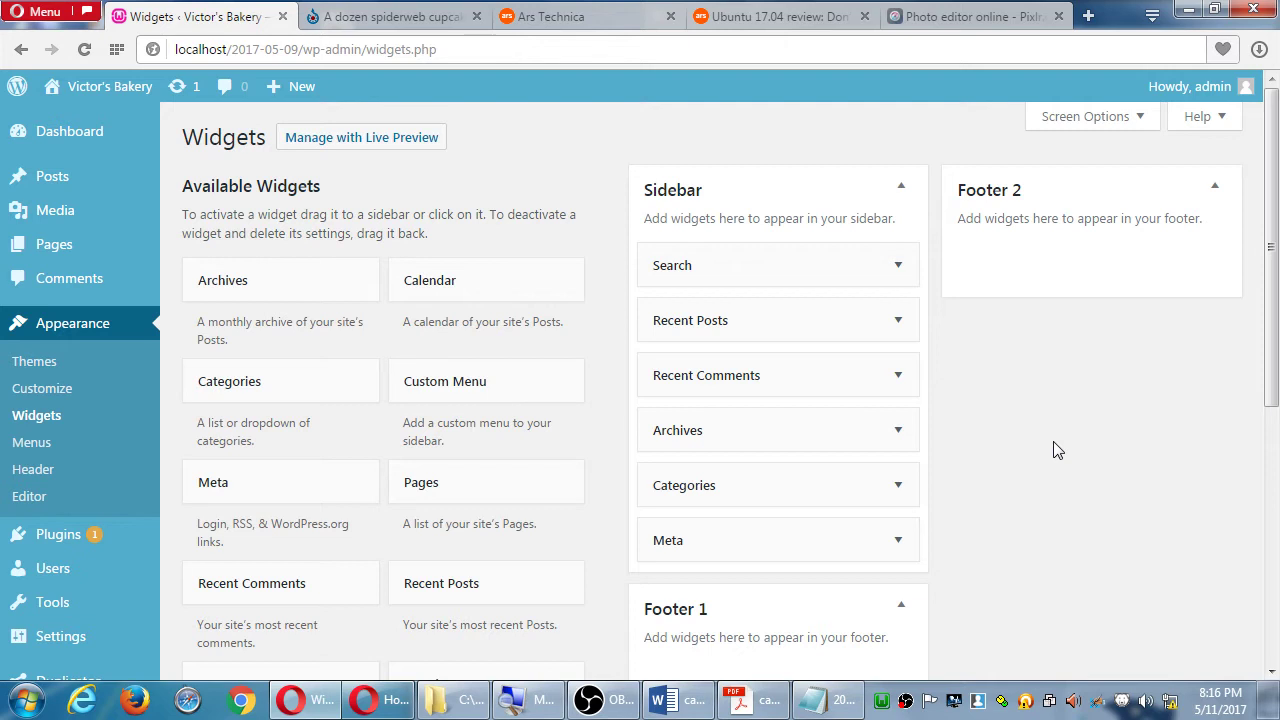
scroll(1008, 363, down, 4)
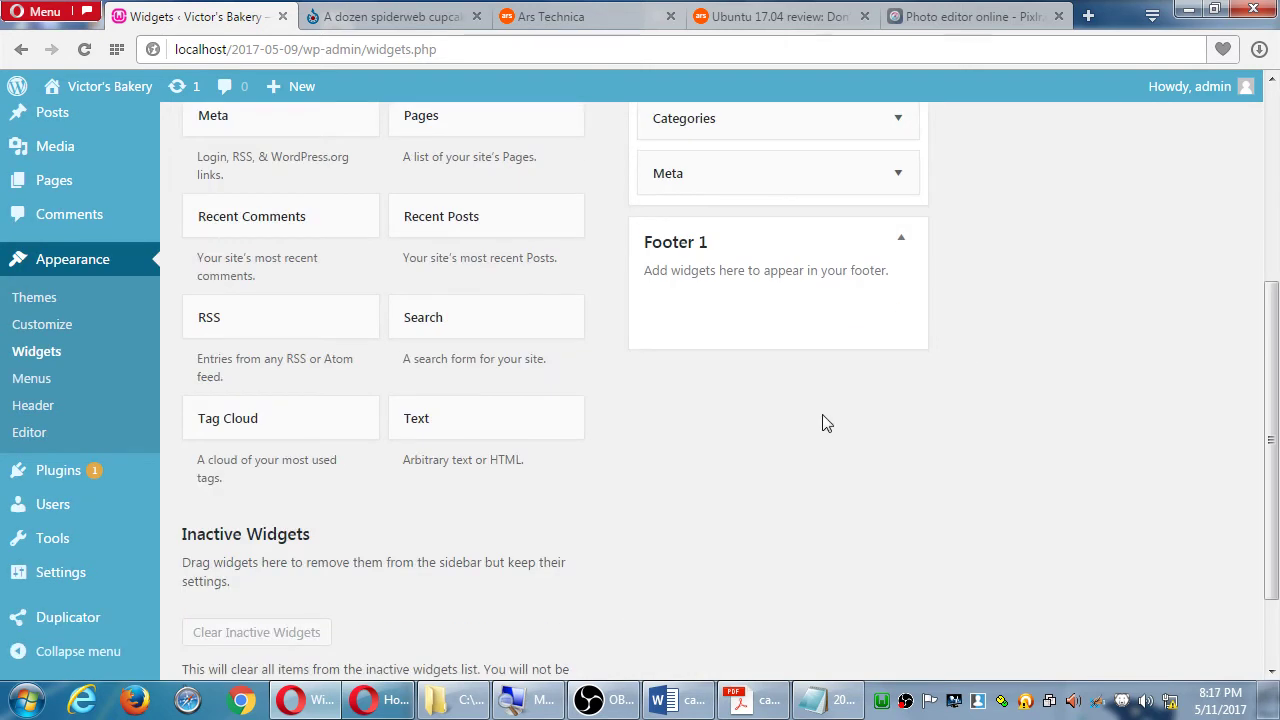
scroll(823, 423, up, 2)
scroll(1025, 364, up, 1)
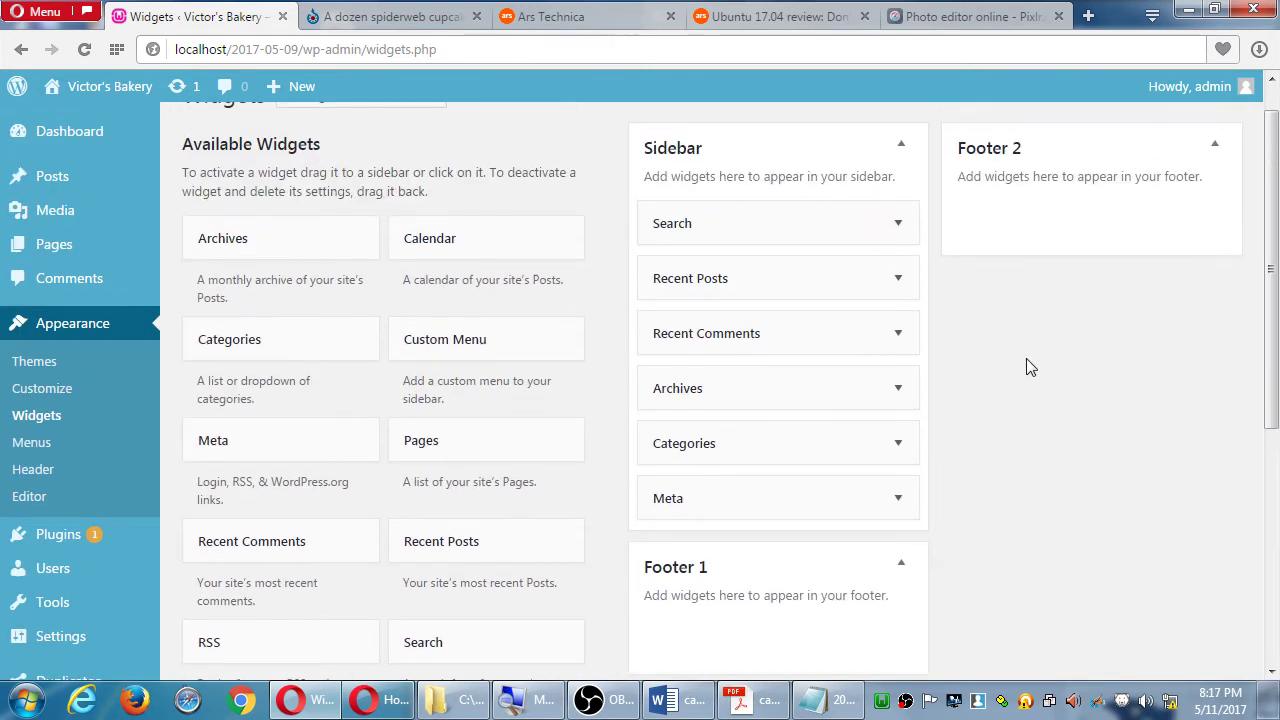
Add the Calendar widget to Footer 1 and the Search widget to Footer 2, and save both without titles.
scroll(1028, 364, down, 1)
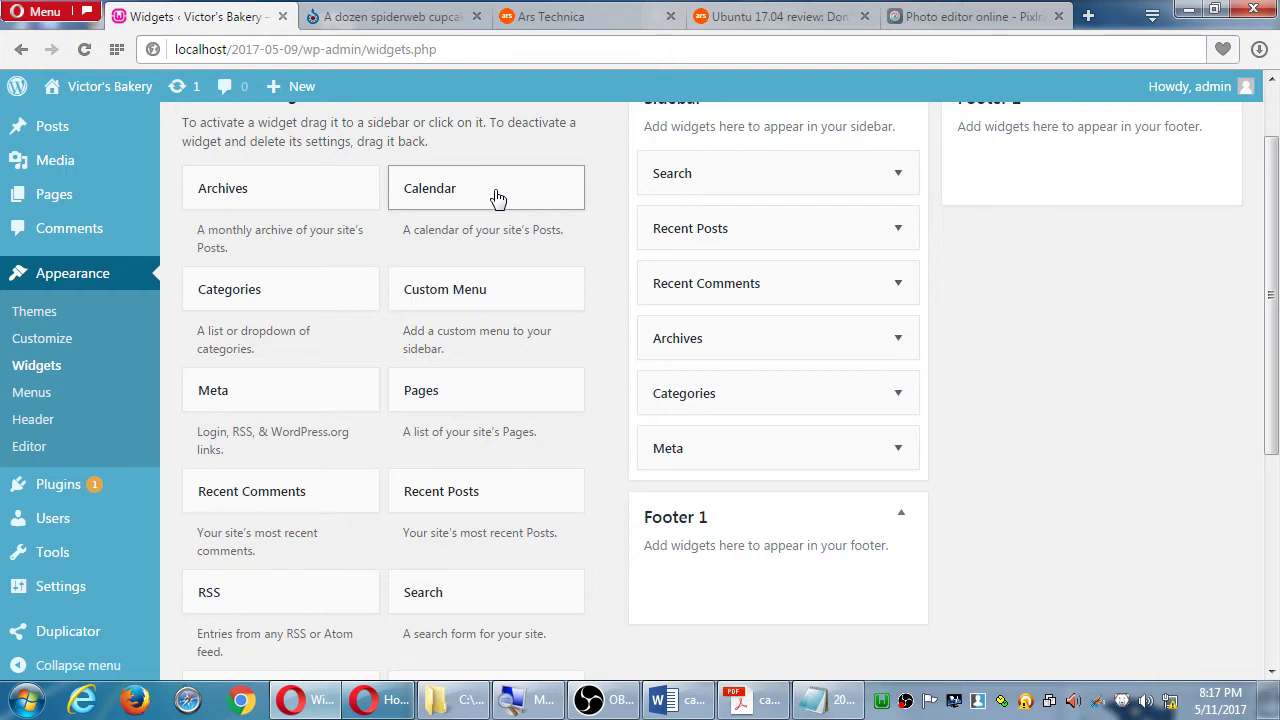
drag(498, 197, 769, 634)
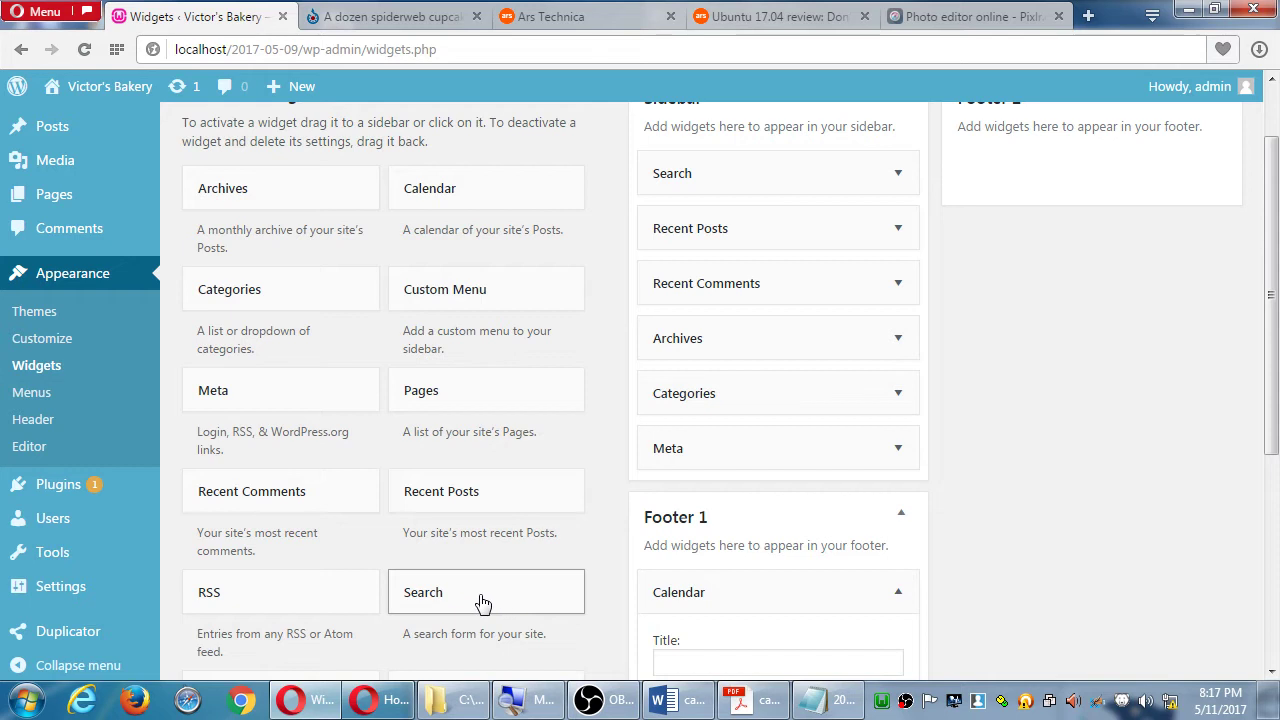
drag(482, 602, 1103, 171)
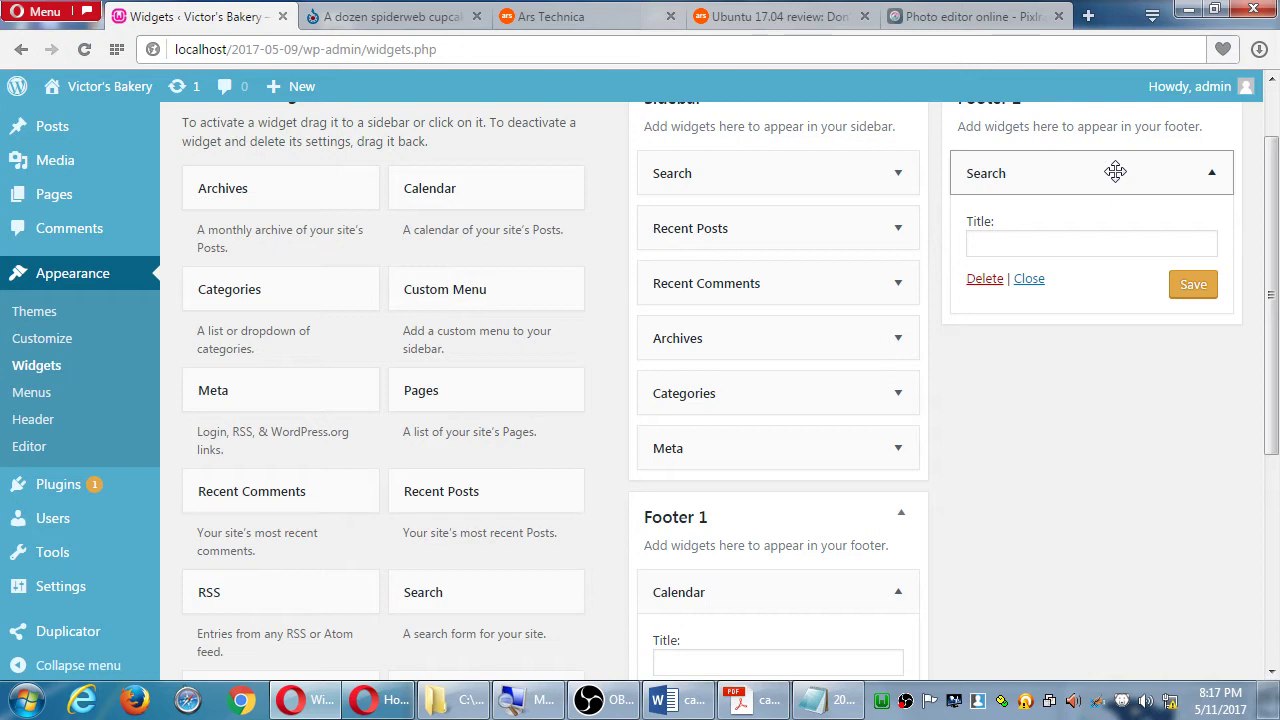
click(1190, 292)
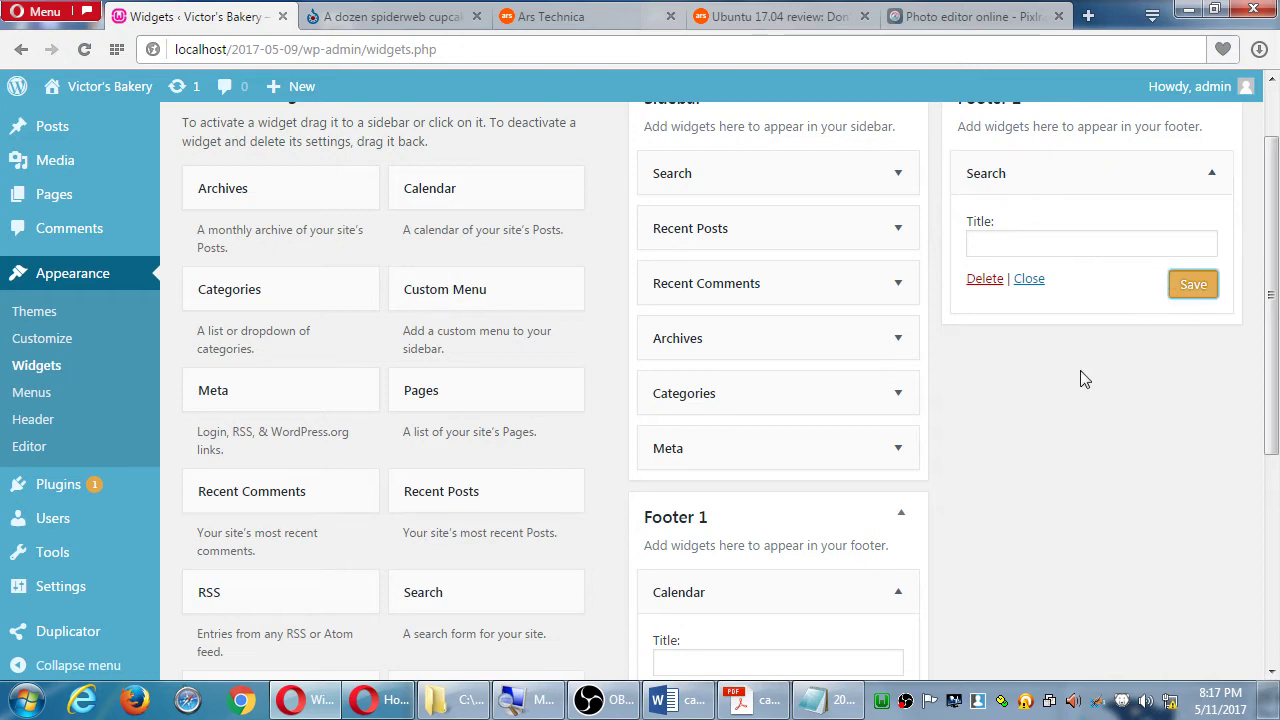
scroll(1070, 400, down, 1)
click(890, 603)
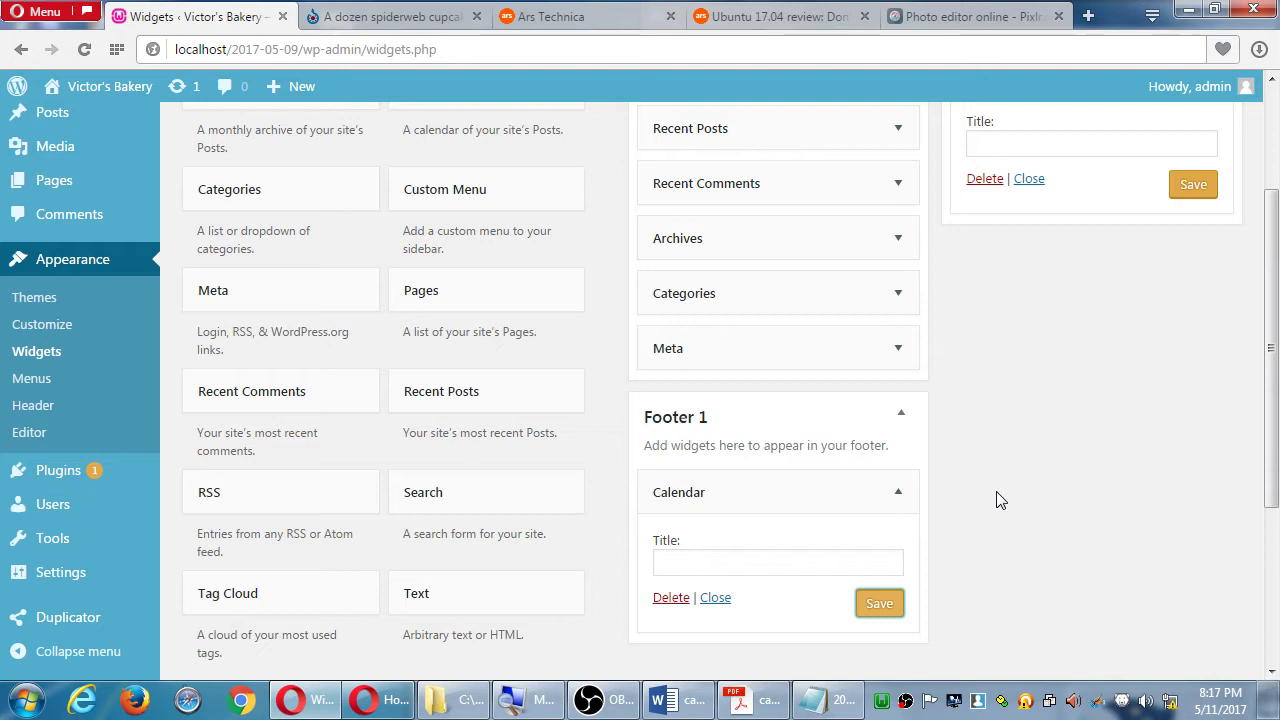
Open the bakery site's home page in a separate tab and examine the calendar and search widgets in its footer.
middle_click(100, 92)
click(340, 16)
scroll(571, 391, down, 10)
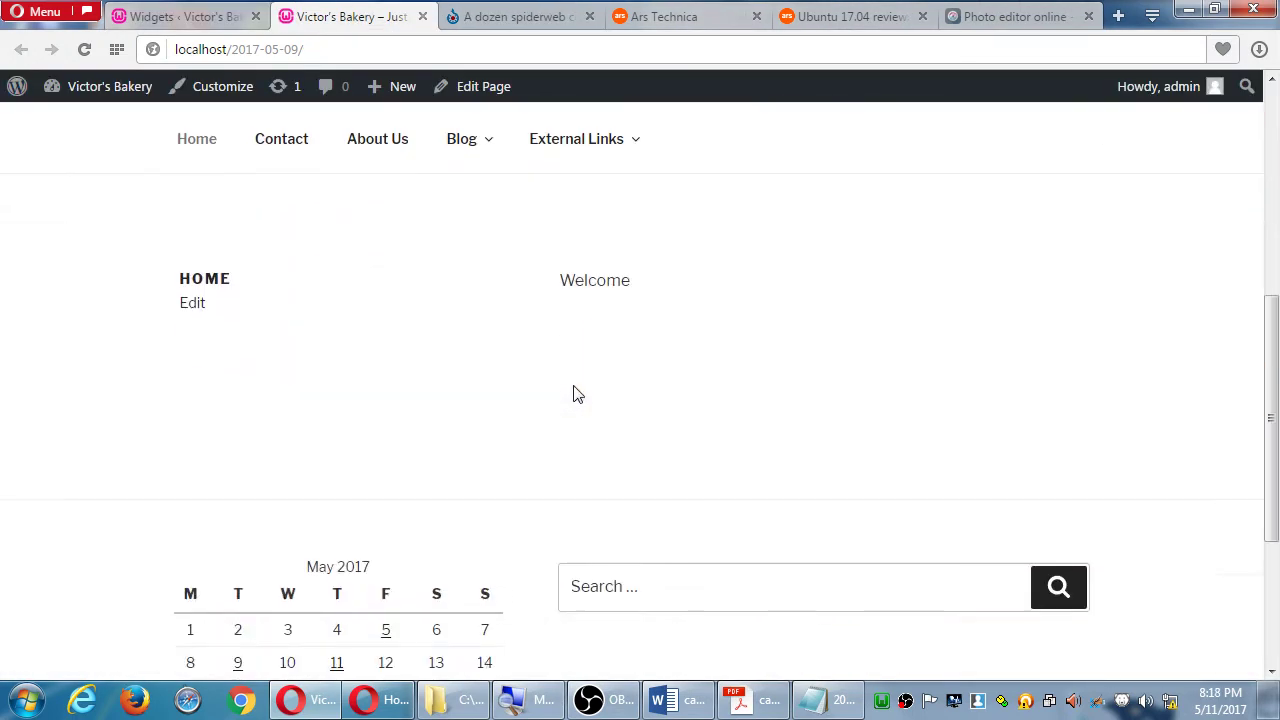
scroll(576, 393, up, 1)
scroll(575, 392, up, 1)
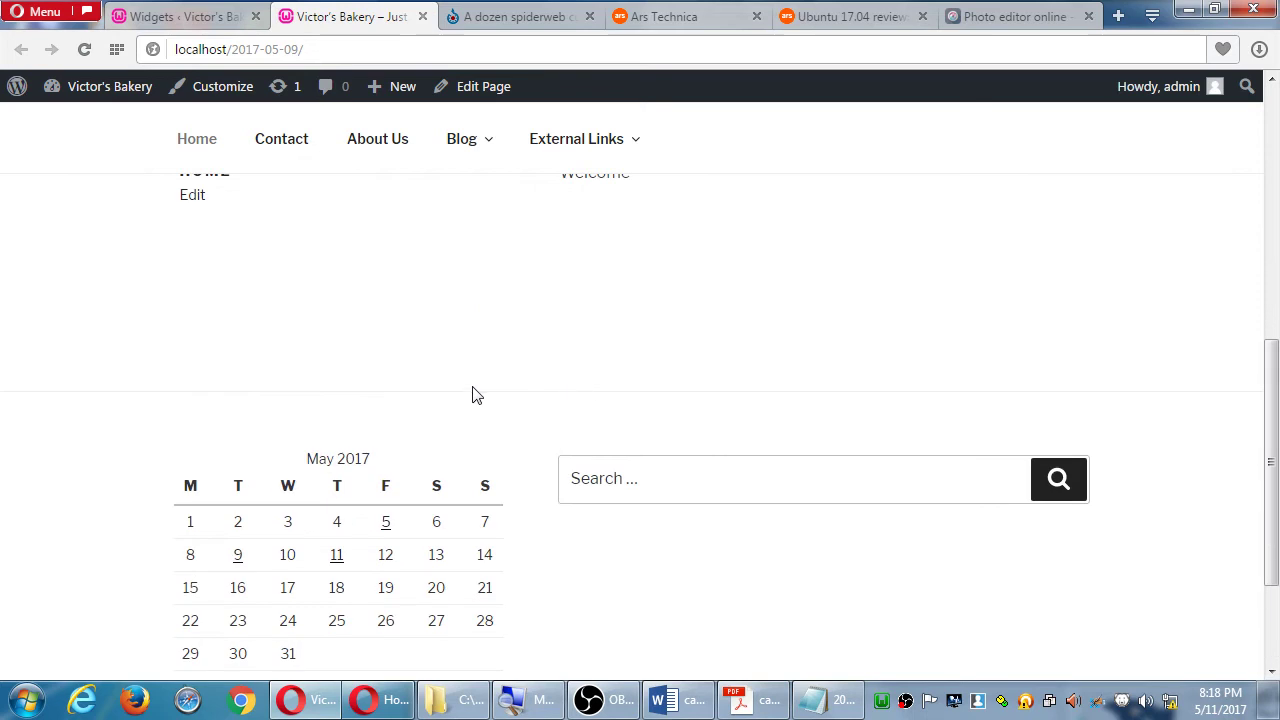
drag(450, 400, 680, 391)
click(574, 360)
scroll(574, 360, up, 3)
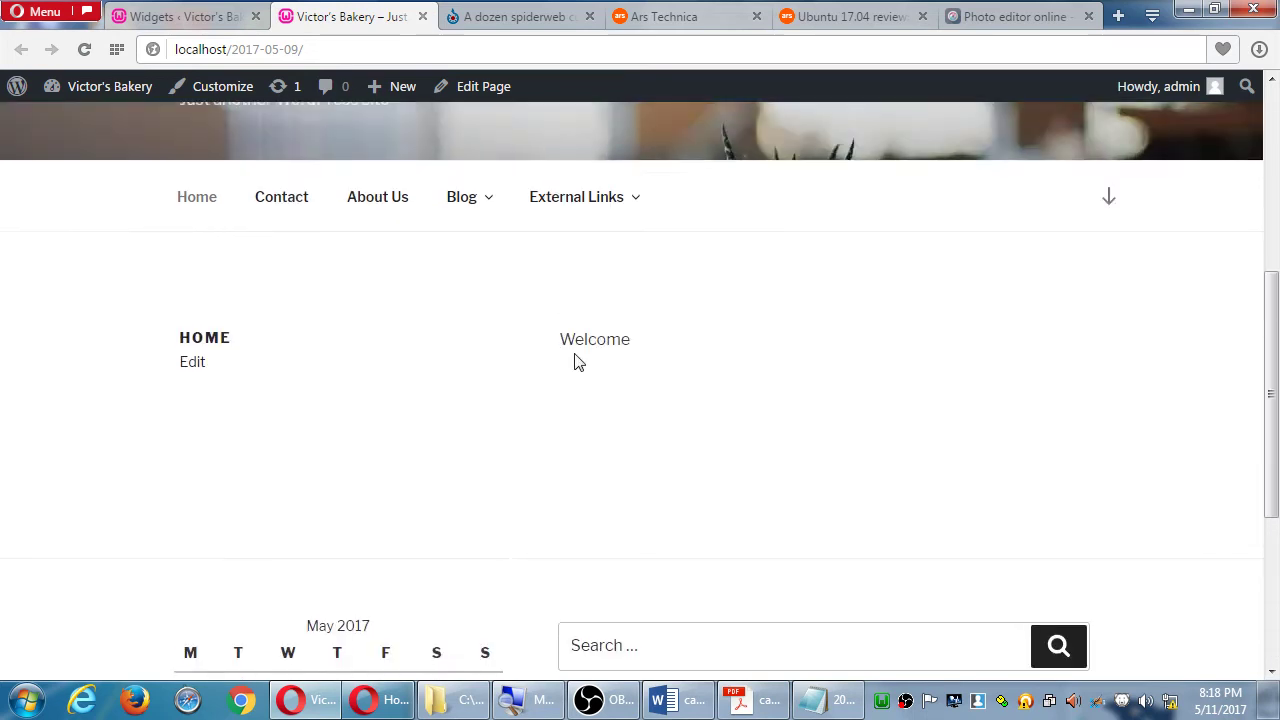
scroll(574, 360, down, 6)
Open the site's Contact page and check its footer for the calendar and search widgets.
scroll(614, 360, up, 15)
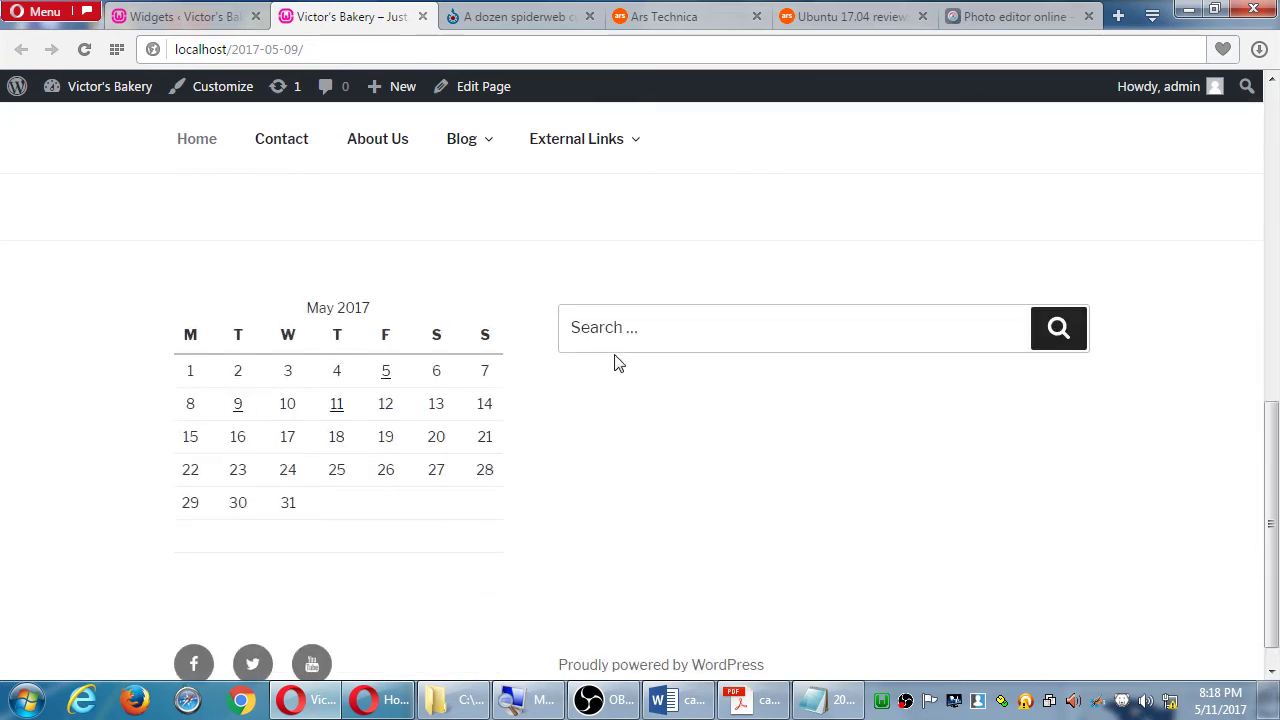
scroll(614, 360, down, 3)
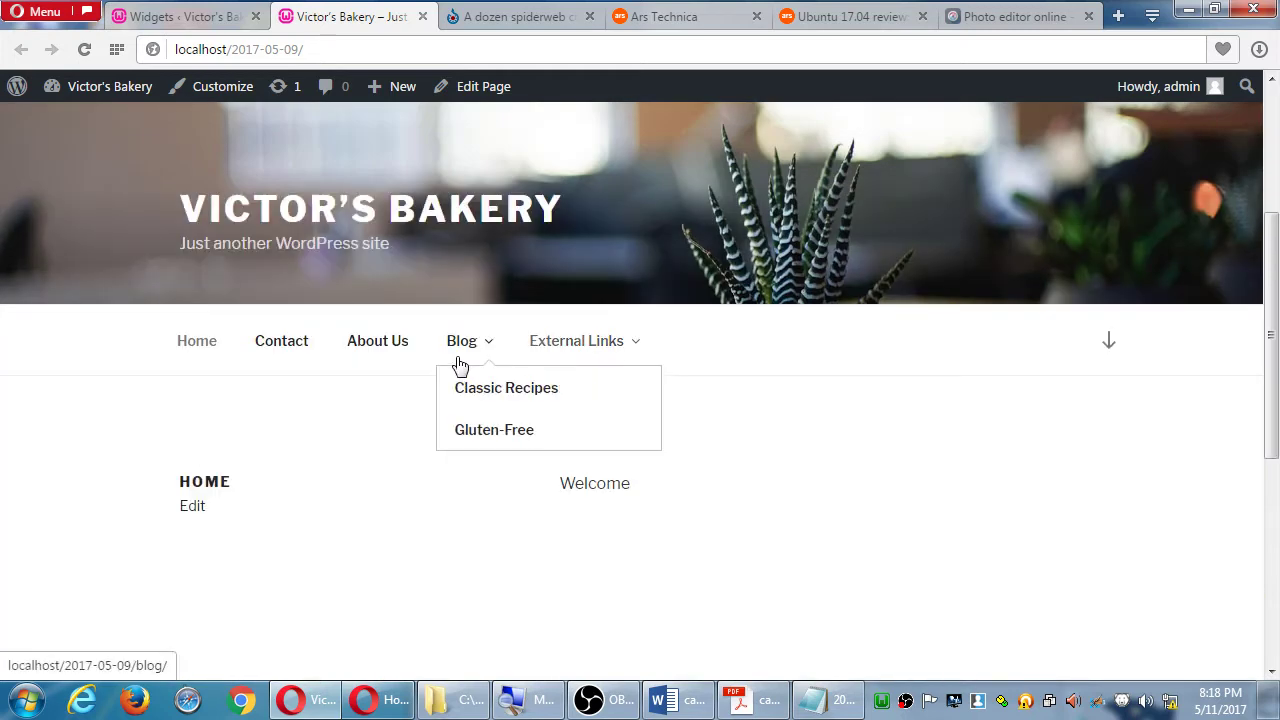
click(268, 337)
scroll(392, 437, down, 4)
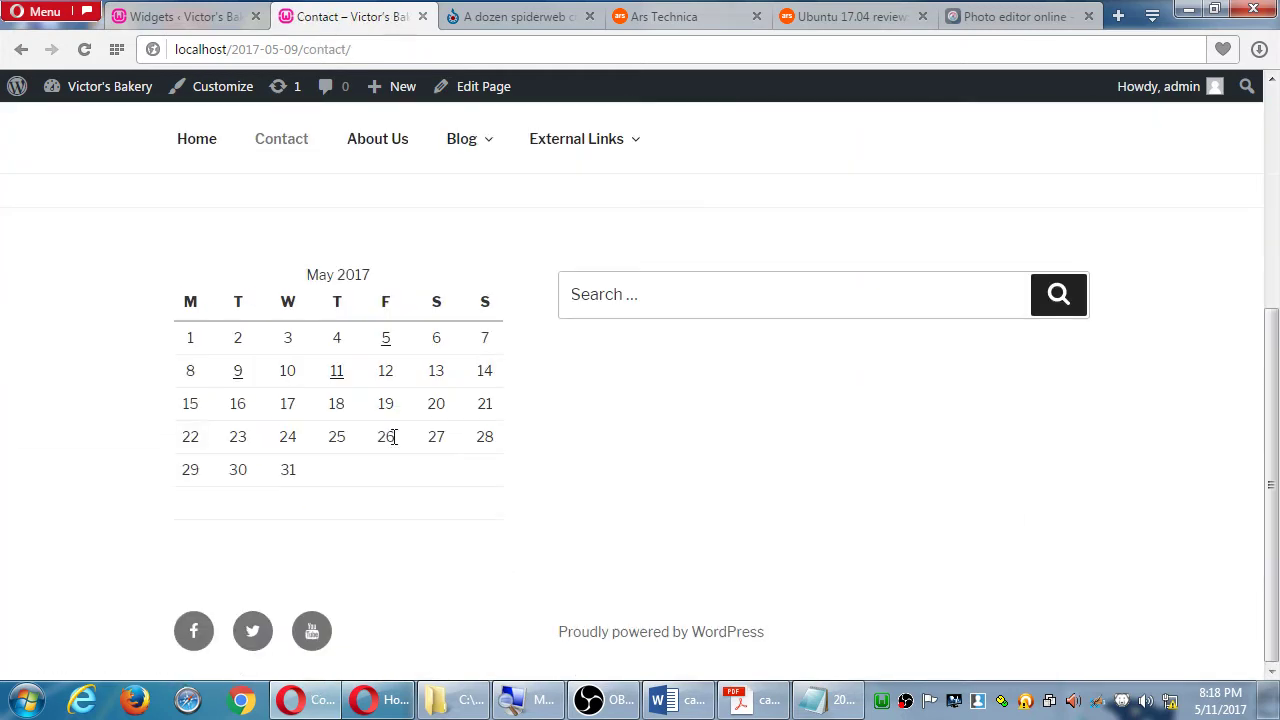
Open the site's Blog page, check its footer for the calendar and search widgets, and reload the page from the navigation.
scroll(392, 437, up, 4)
click(466, 257)
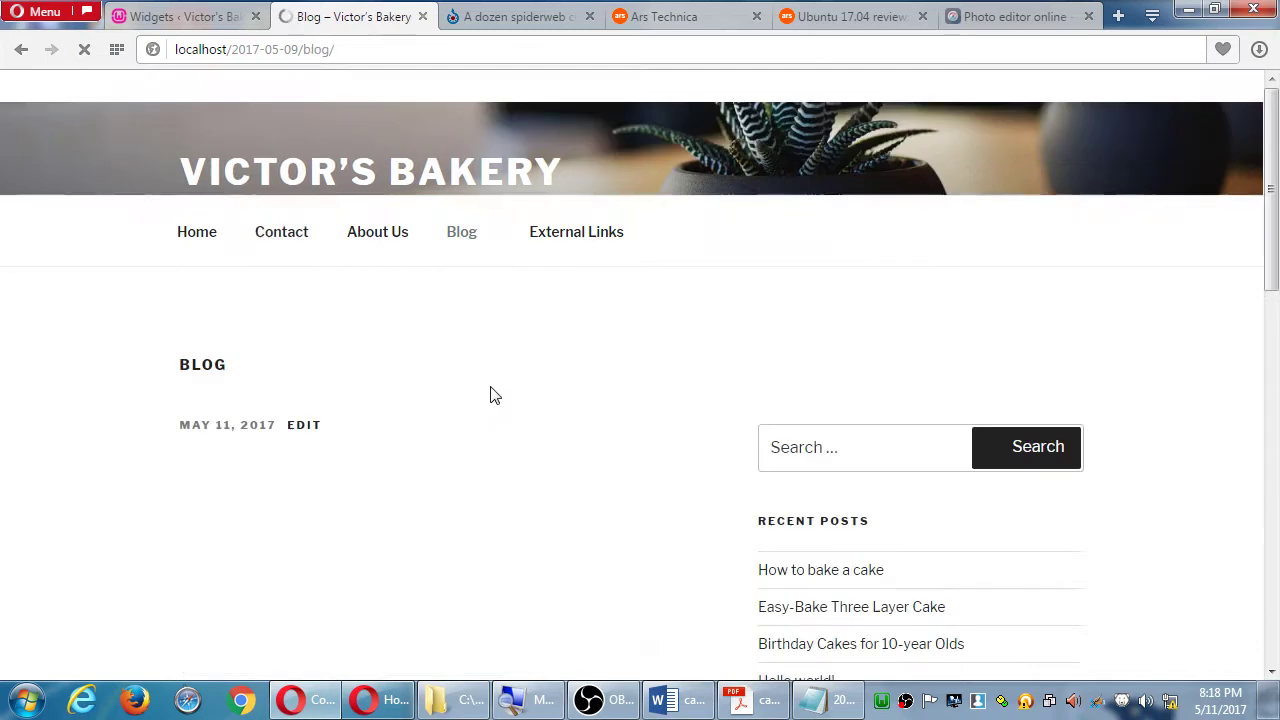
scroll(511, 408, down, 10)
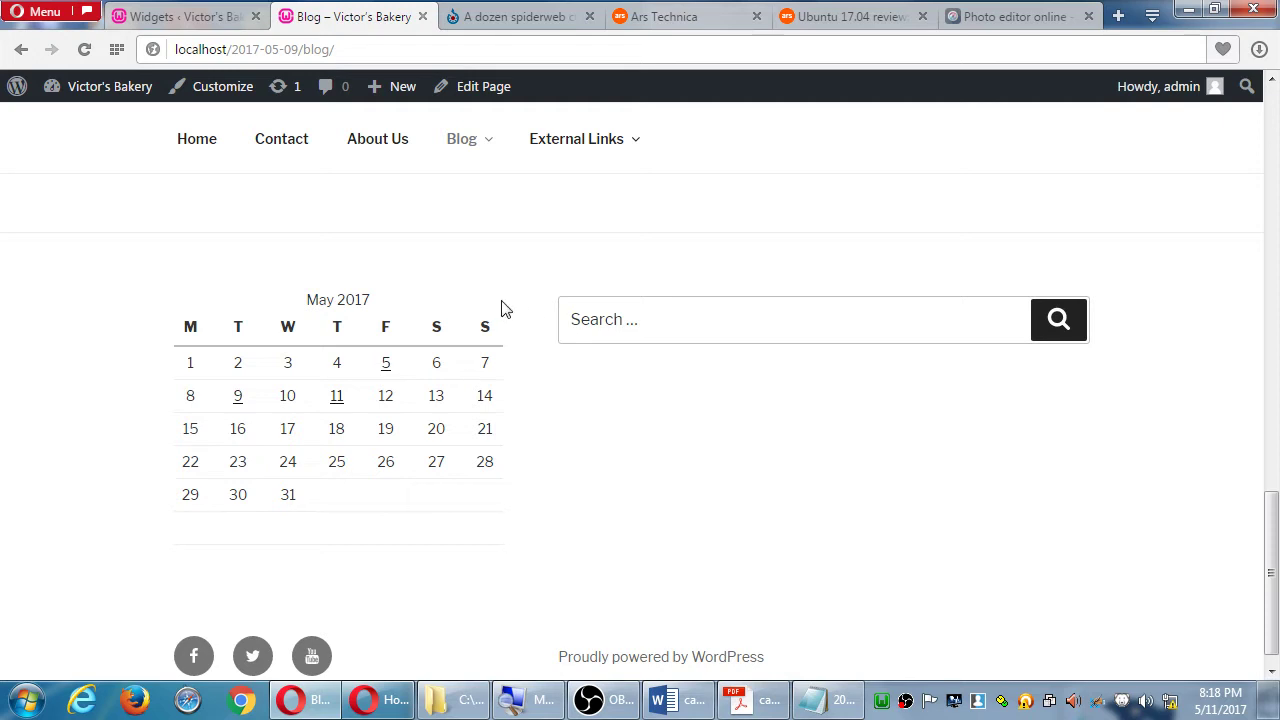
mouse_move(482, 155)
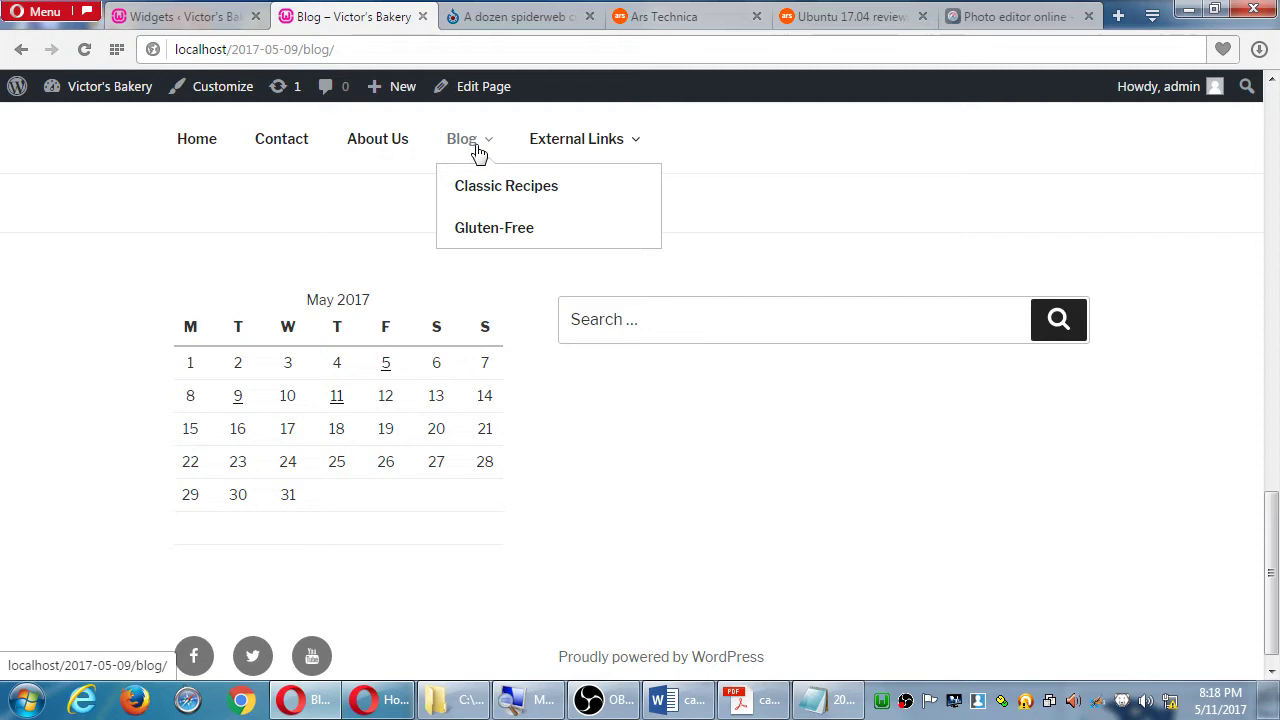
click(477, 146)
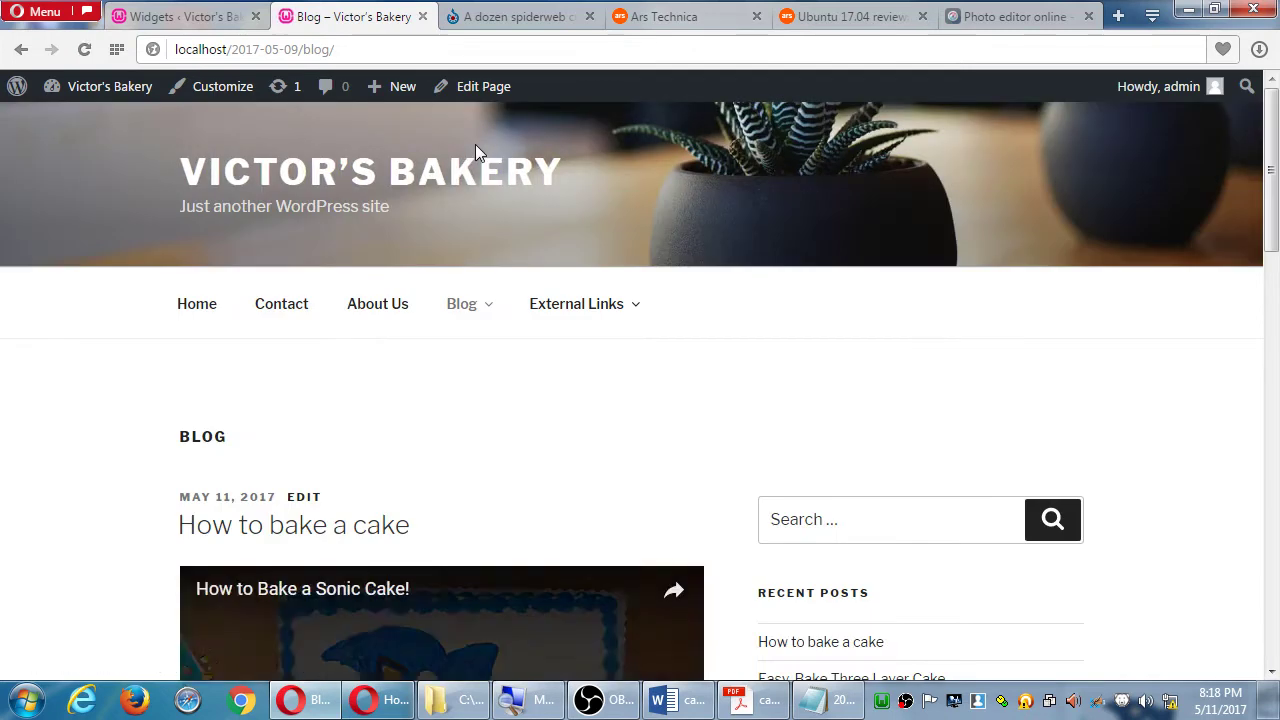
Examine the Blog page's posts, its sidebar widgets, and the category links under Blog in the site navigation.
mouse_move(597, 328)
scroll(729, 523, down, 2)
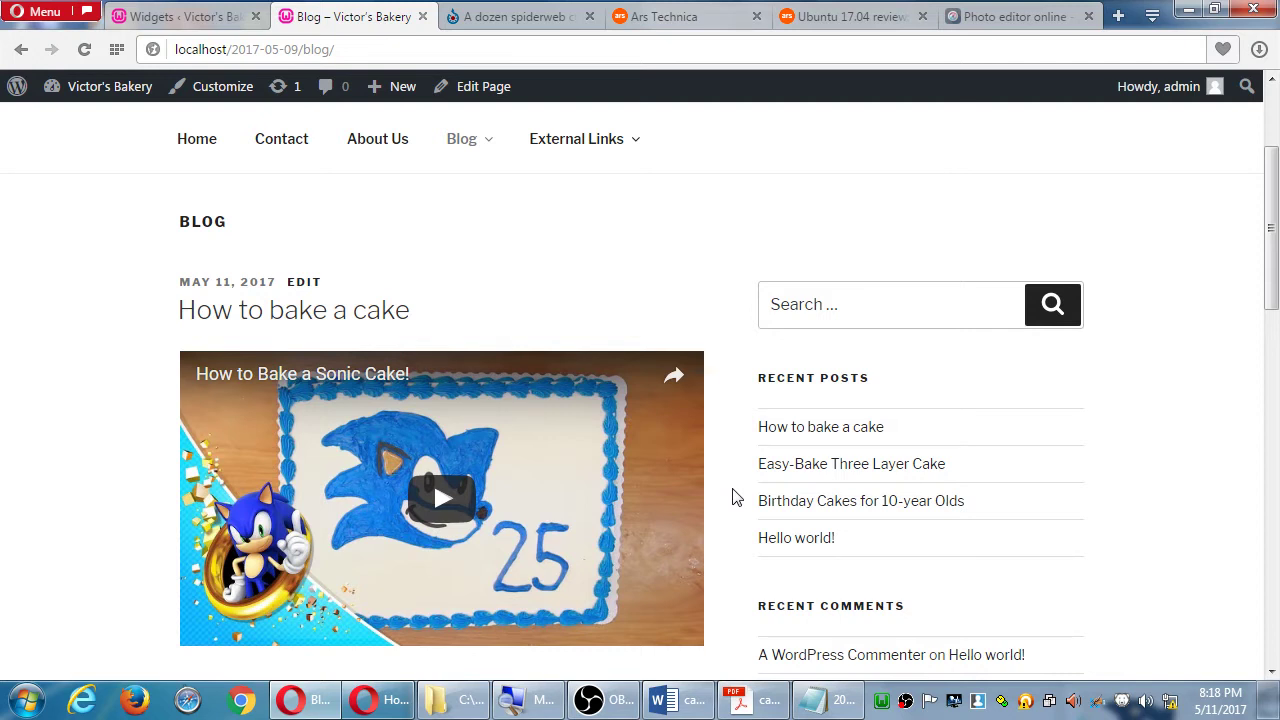
scroll(733, 494, down, 1)
scroll(734, 491, up, 3)
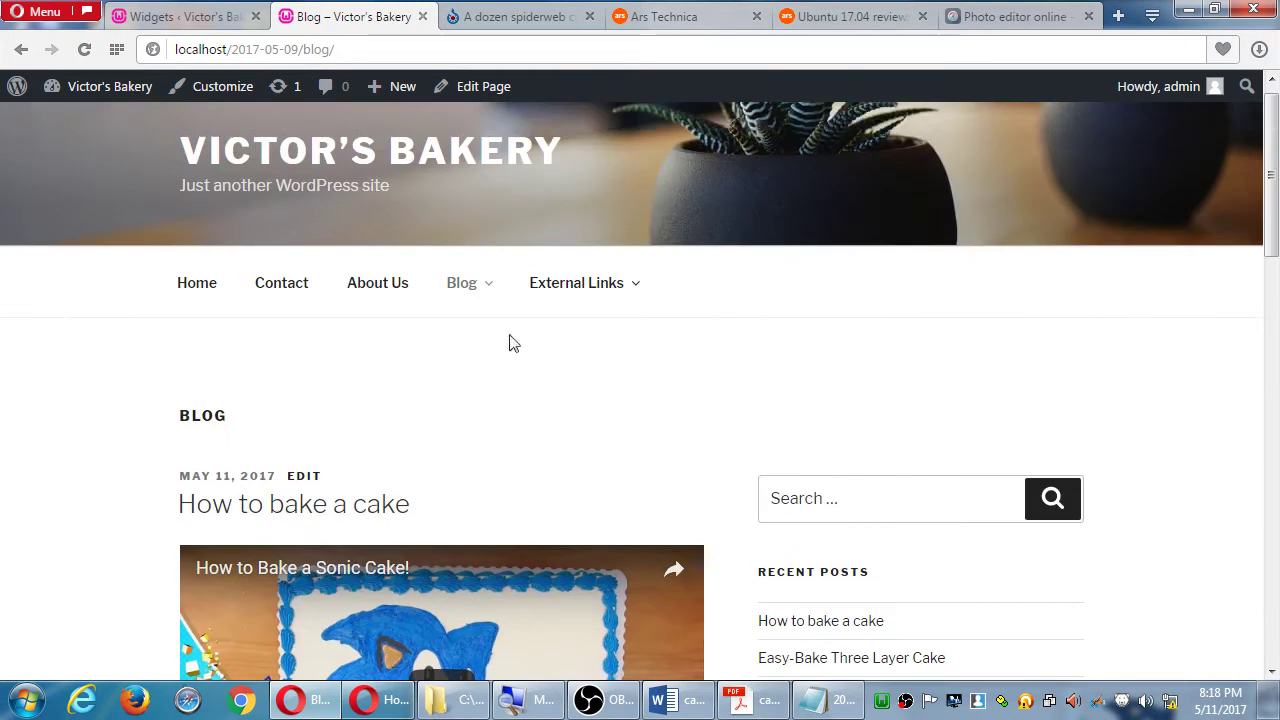
mouse_move(490, 293)
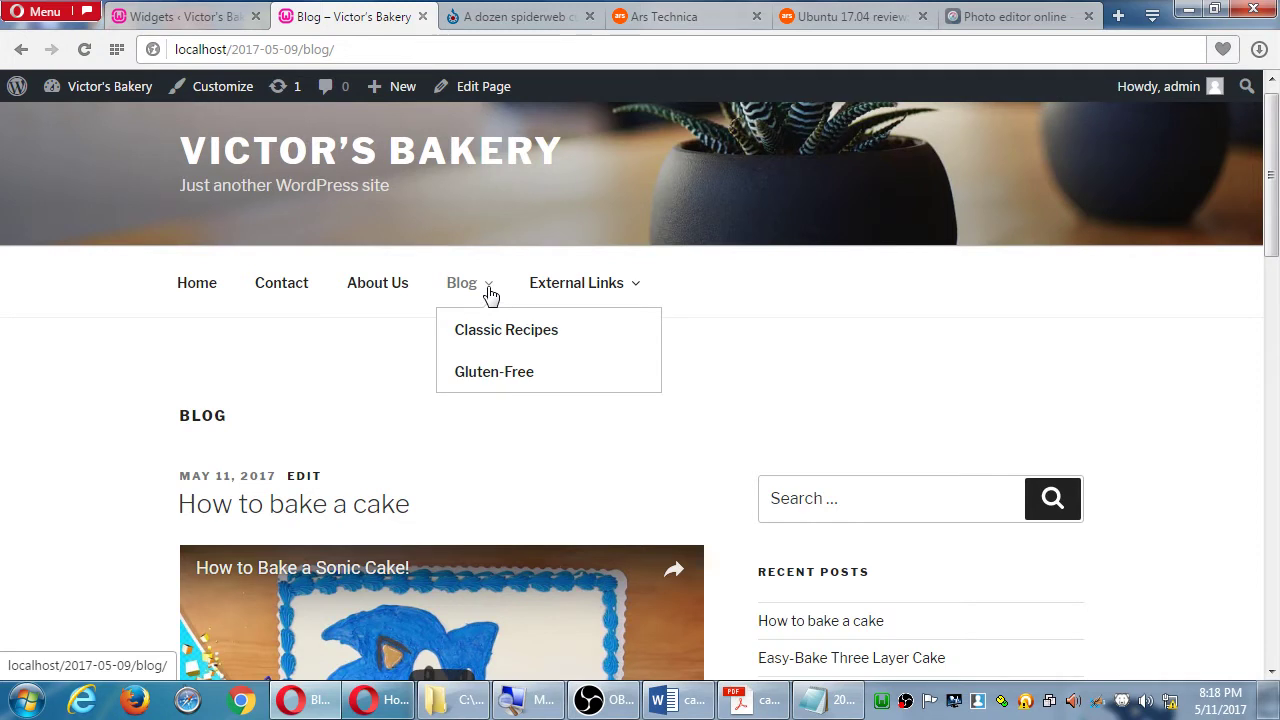
scroll(800, 491, down, 3)
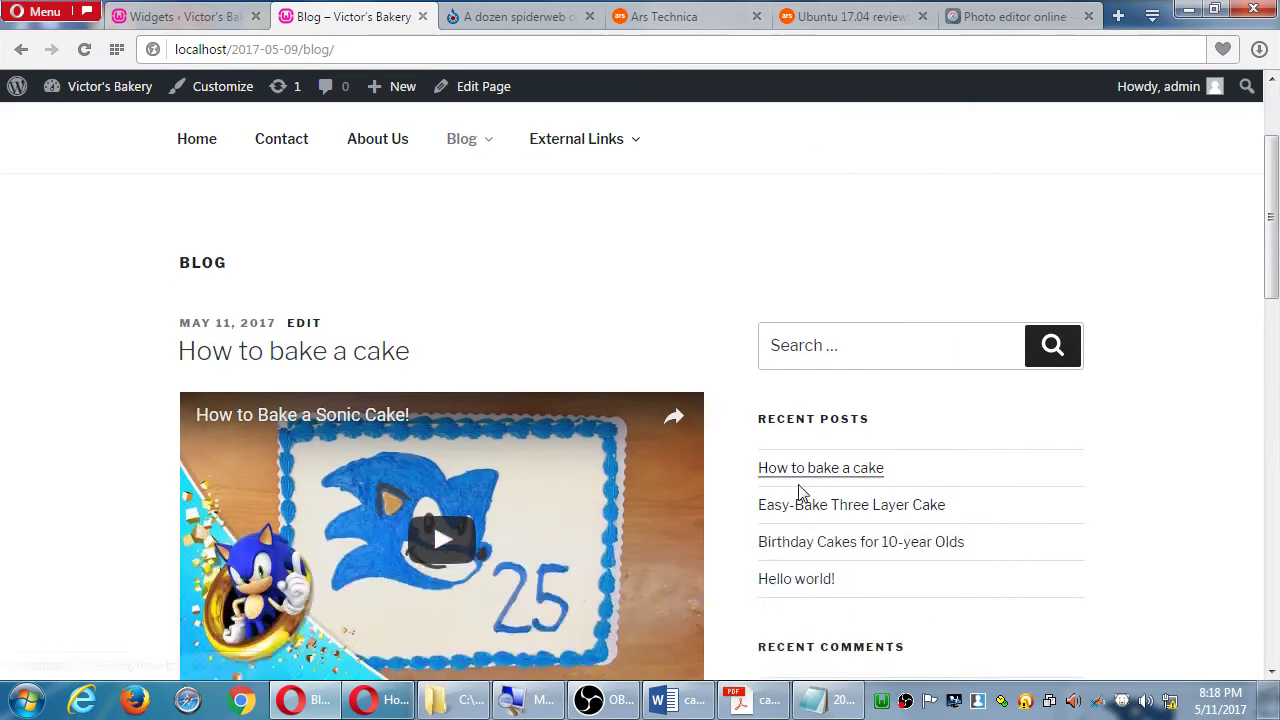
scroll(797, 486, up, 3)
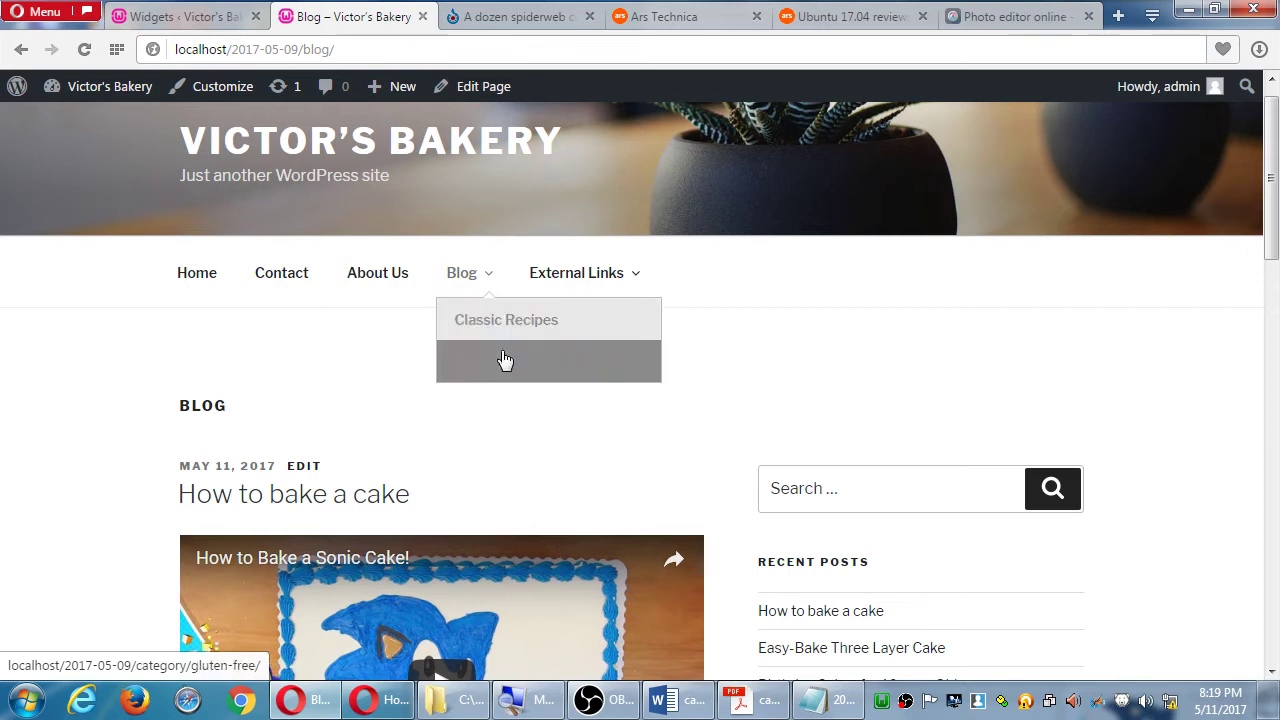
scroll(346, 426, down, 5)
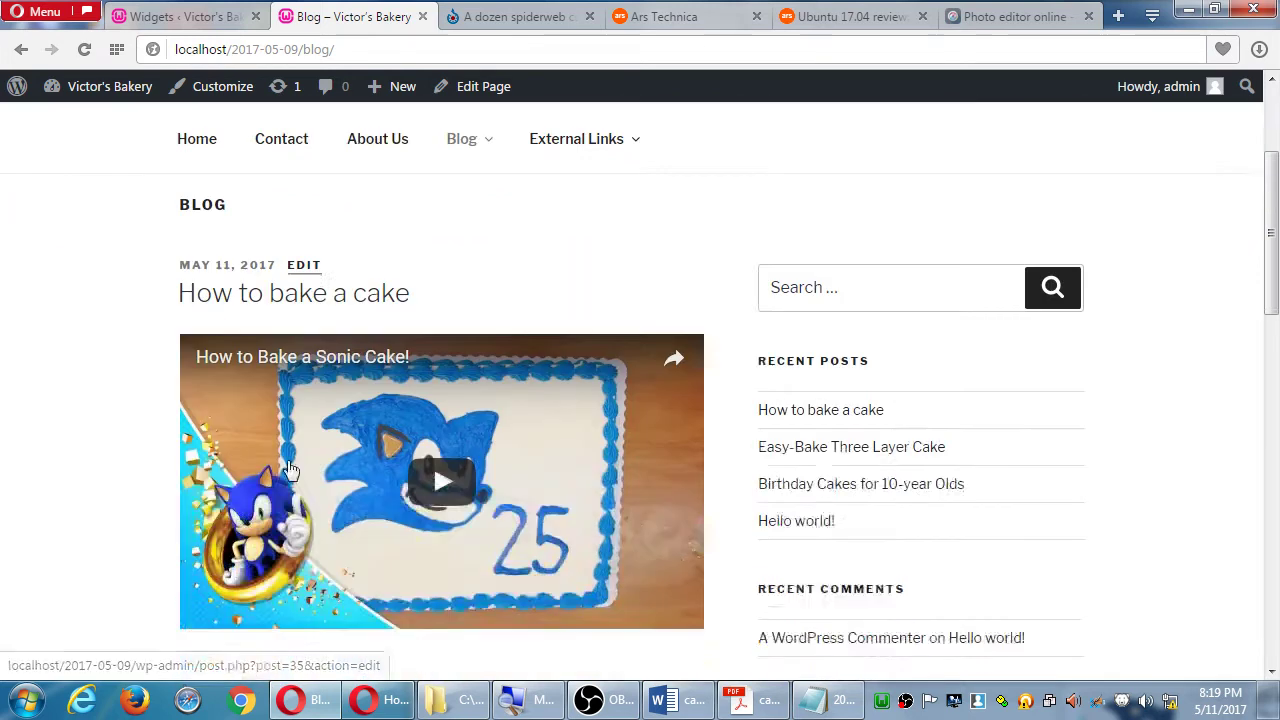
scroll(287, 455, down, 5)
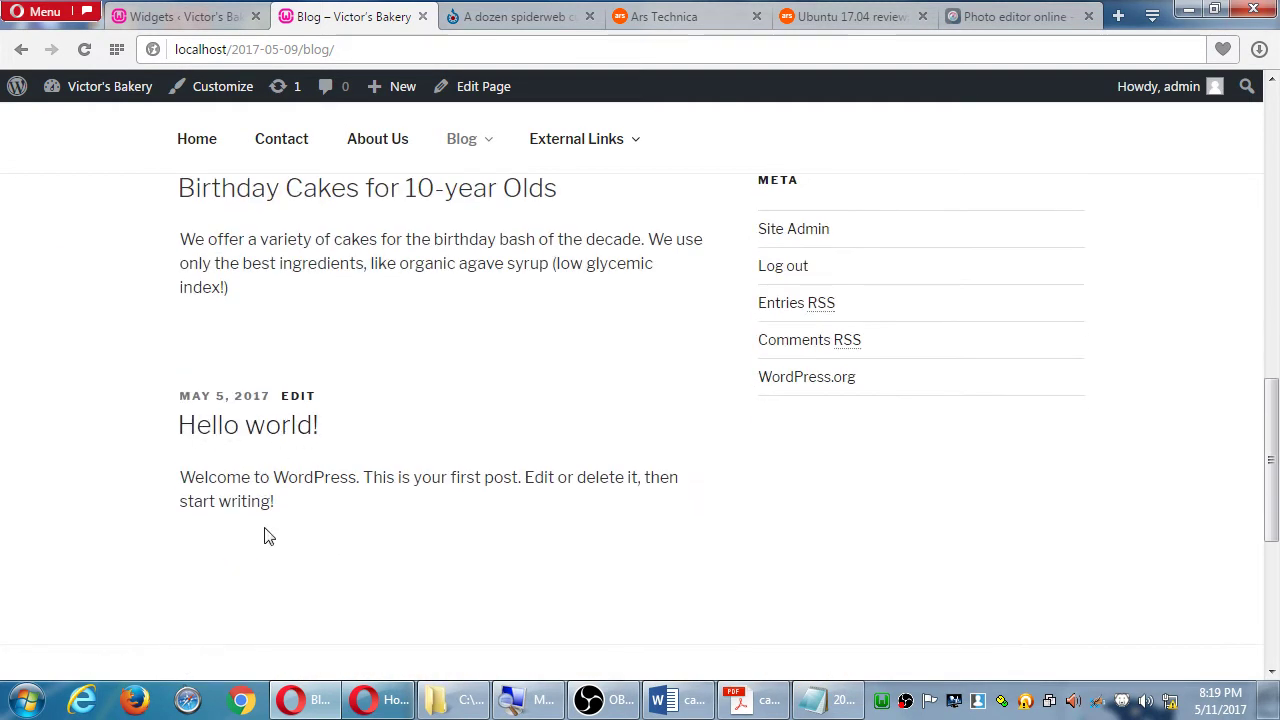
scroll(354, 482, up, 7)
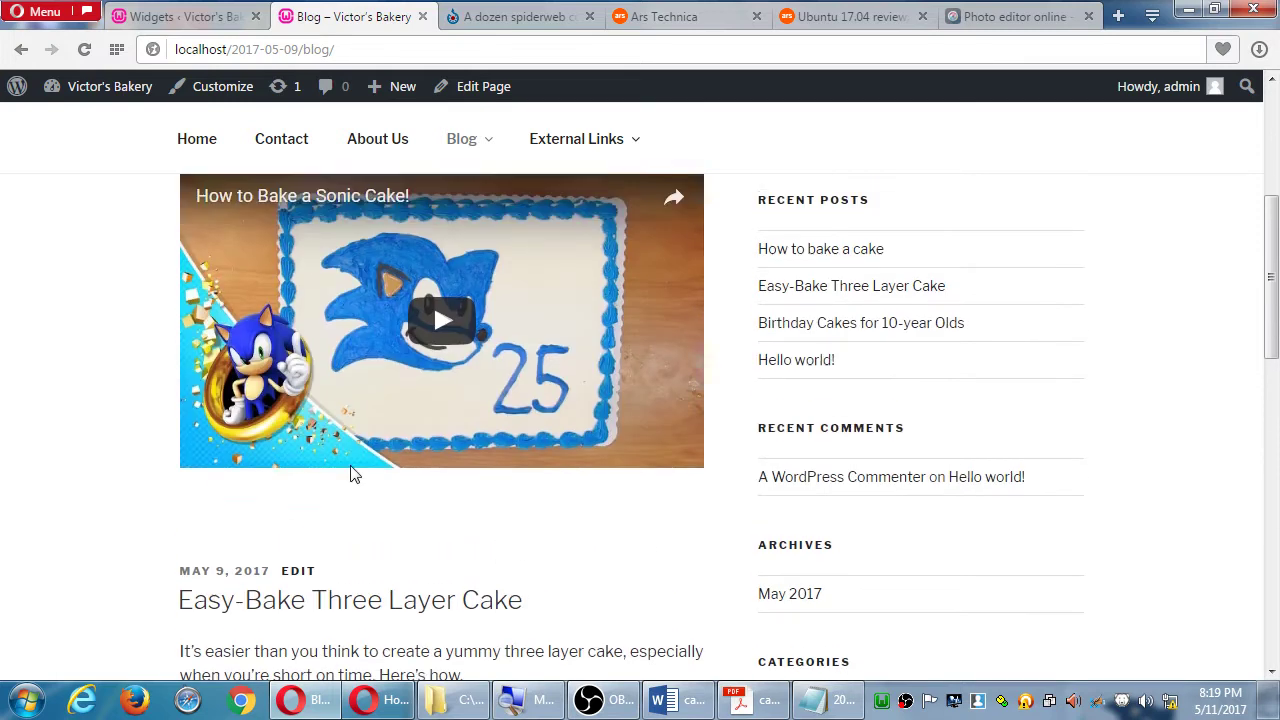
scroll(433, 484, up, 2)
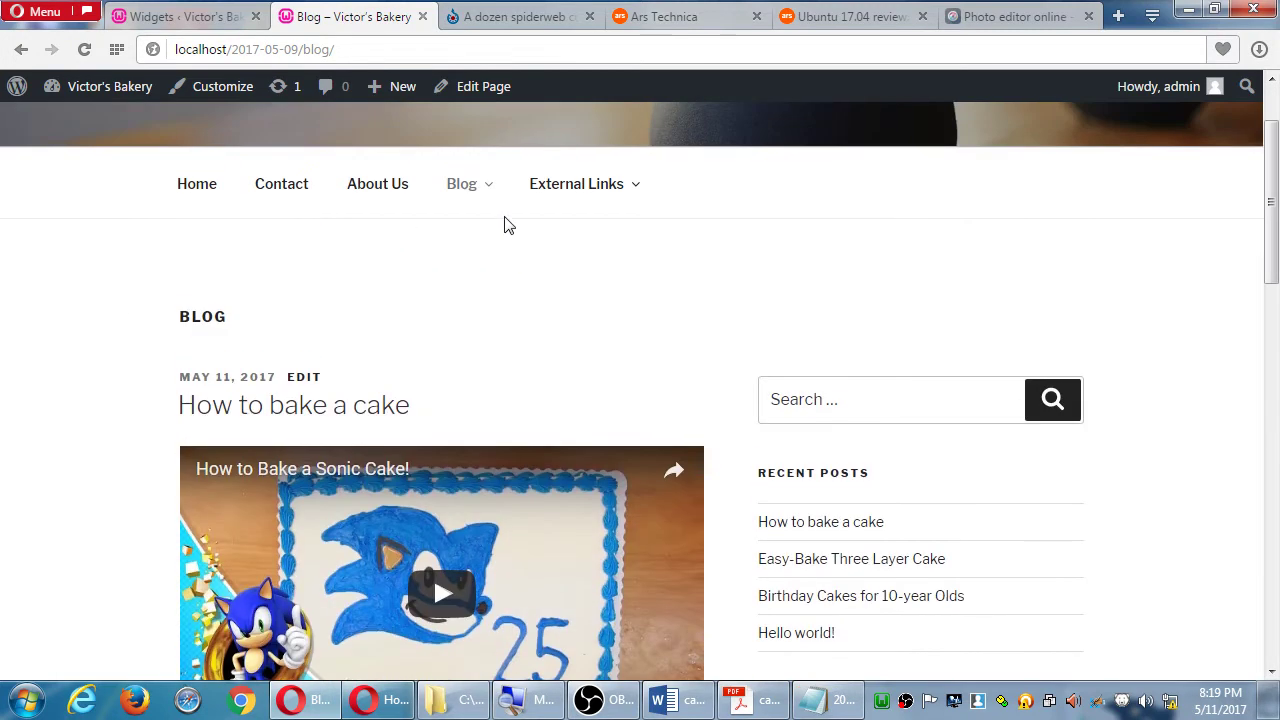
mouse_move(492, 200)
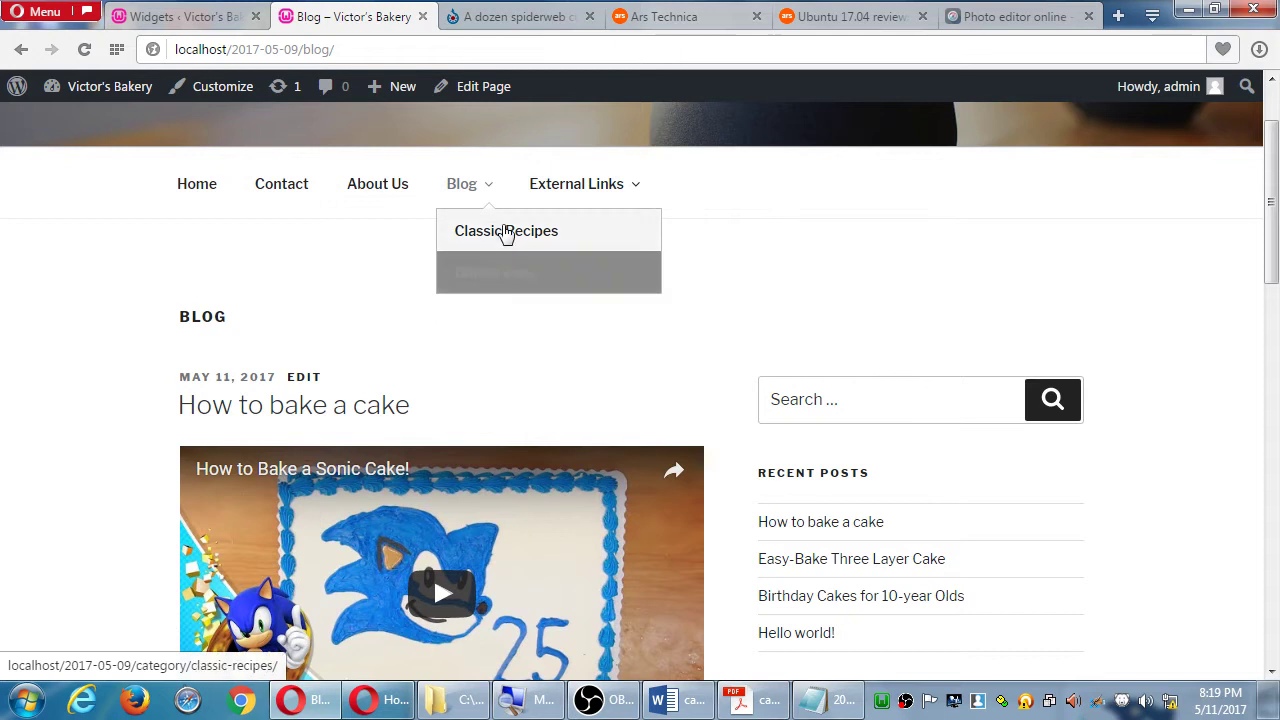
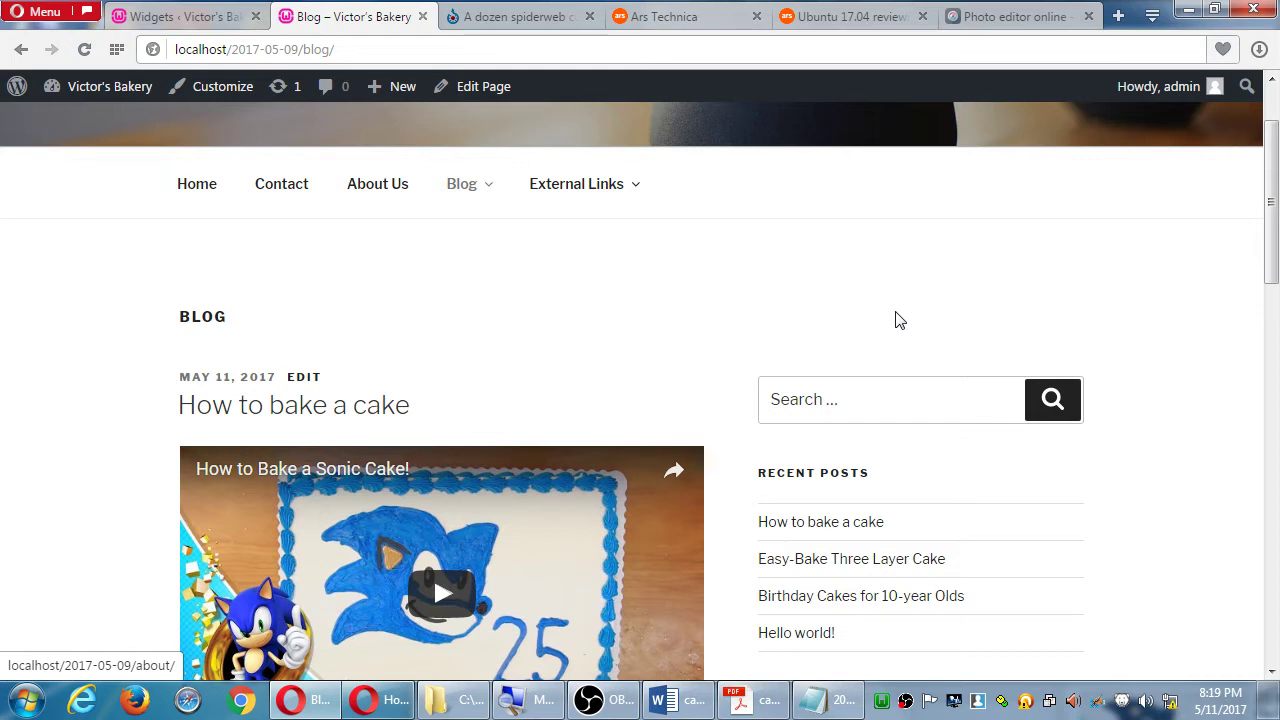
Search the site for "cake" with the sidebar search widget and review the matching posts.
click(840, 398)
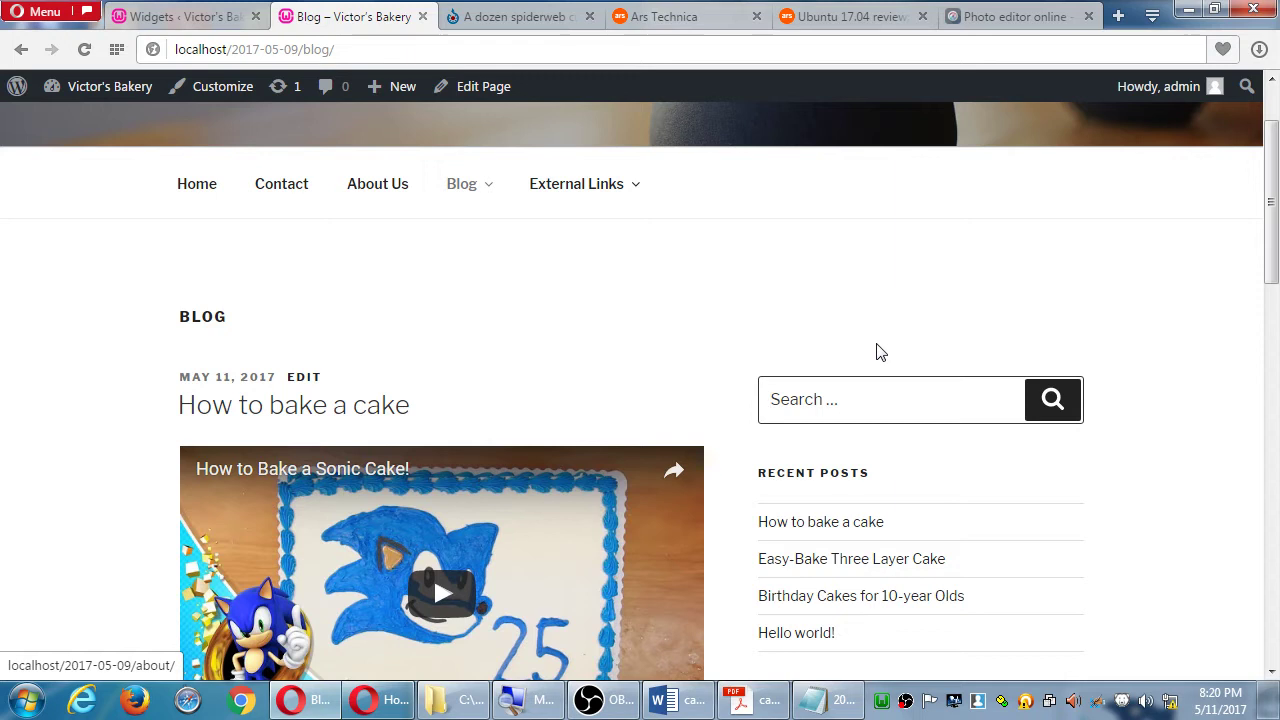
text(cake)
key(Return)
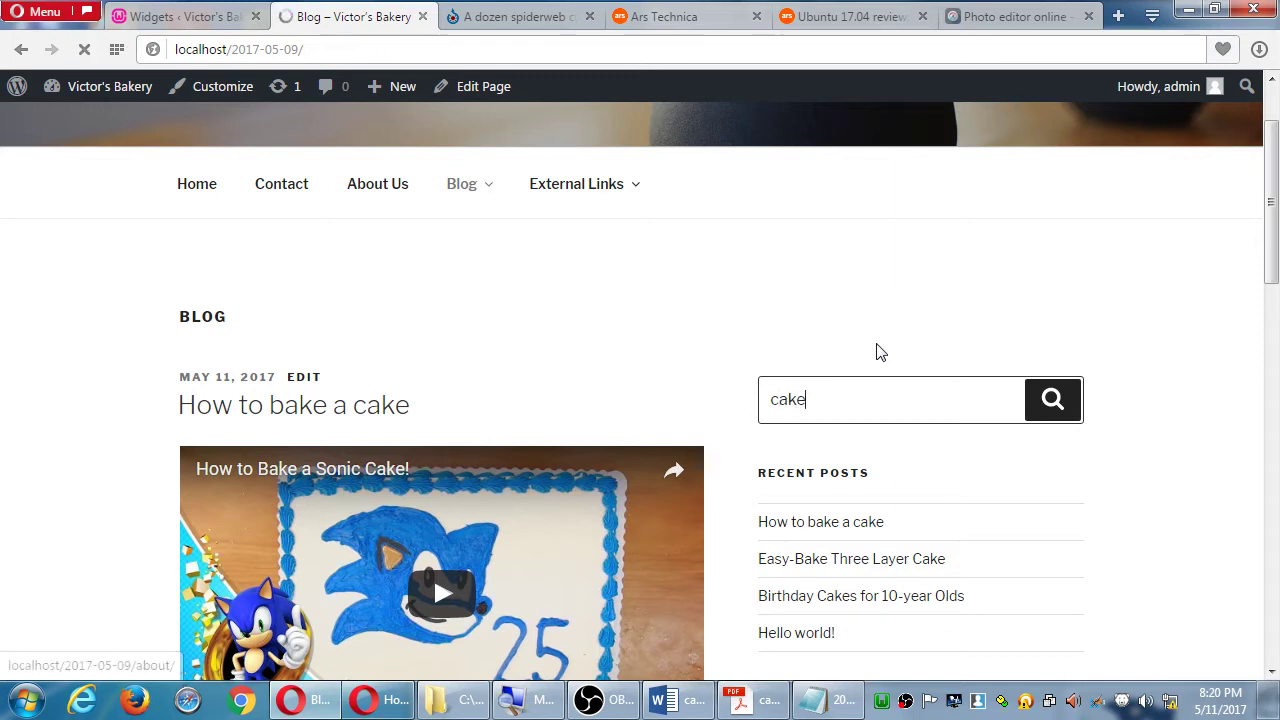
scroll(657, 397, down, 2)
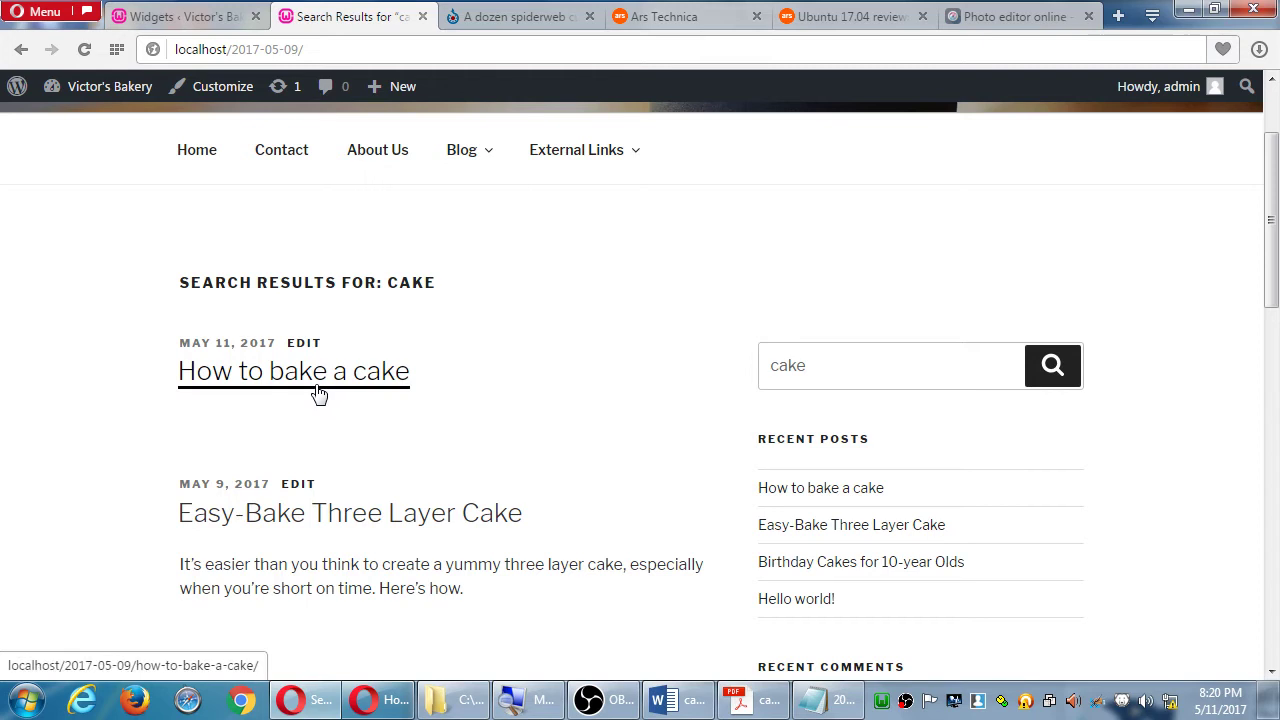
scroll(325, 420, down, 2)
scroll(460, 400, down, 1)
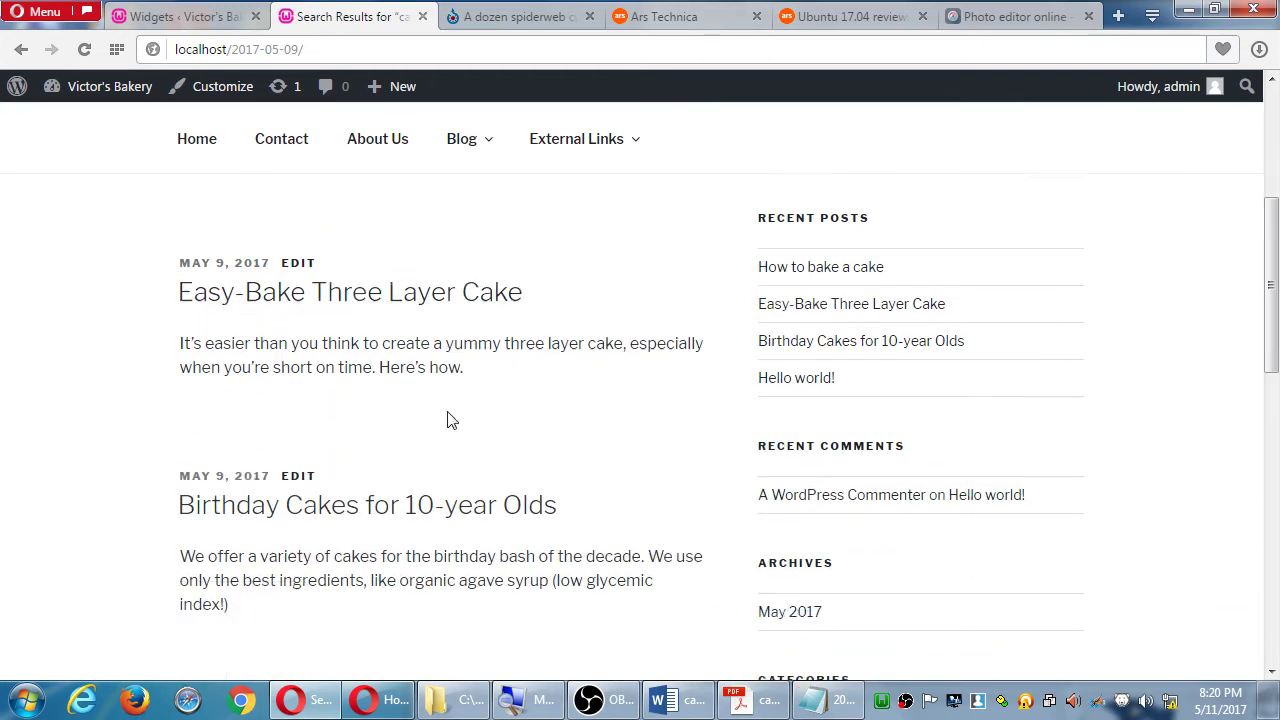
scroll(447, 420, down, 1)
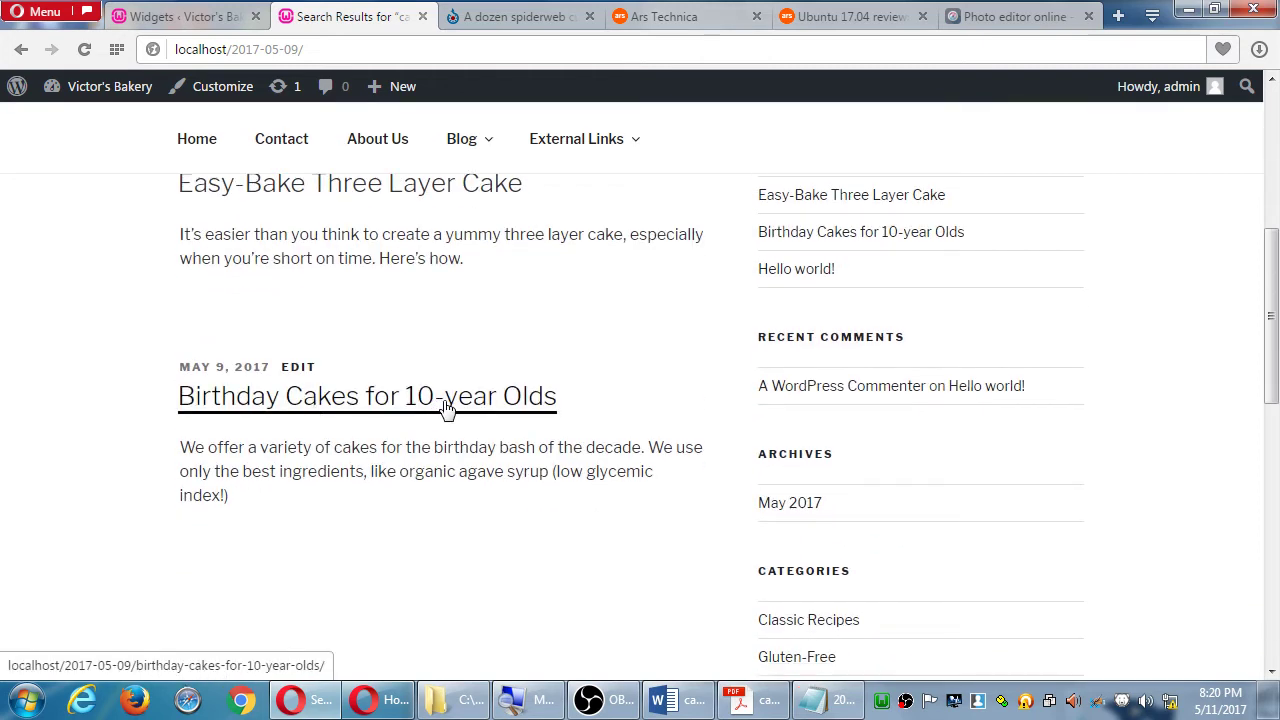
scroll(434, 403, up, 1)
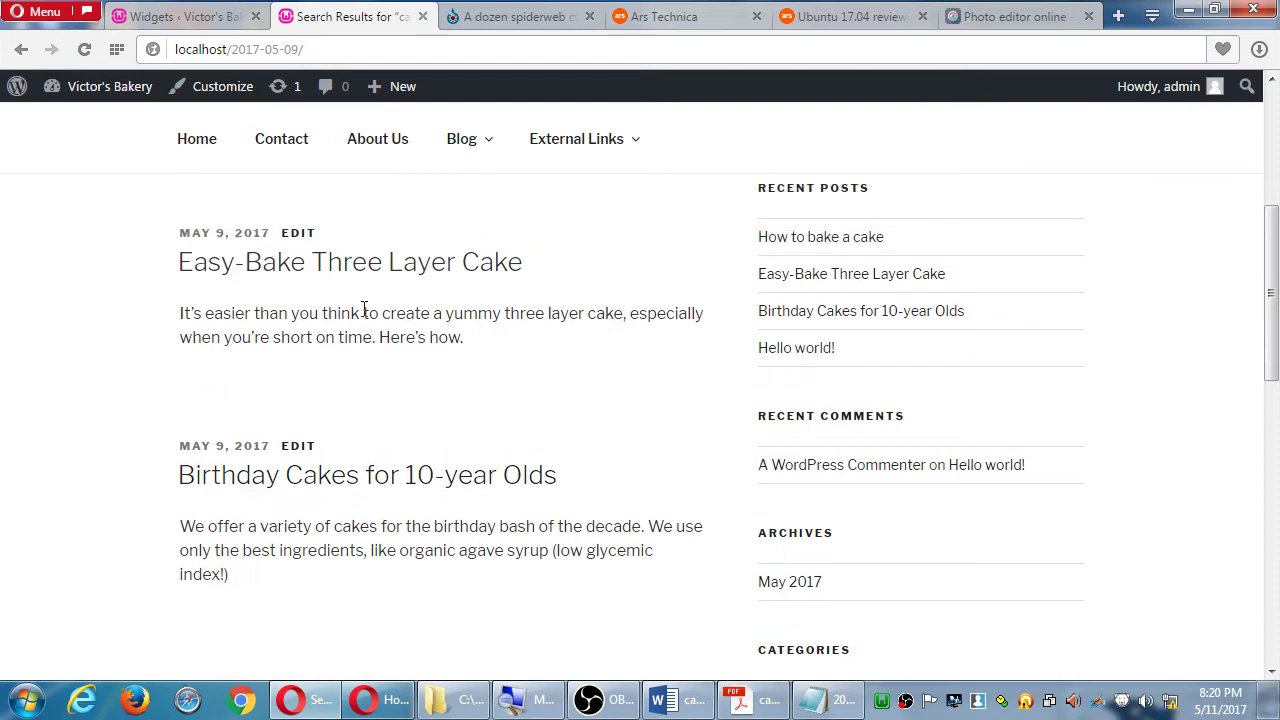
scroll(338, 280, up, 3)
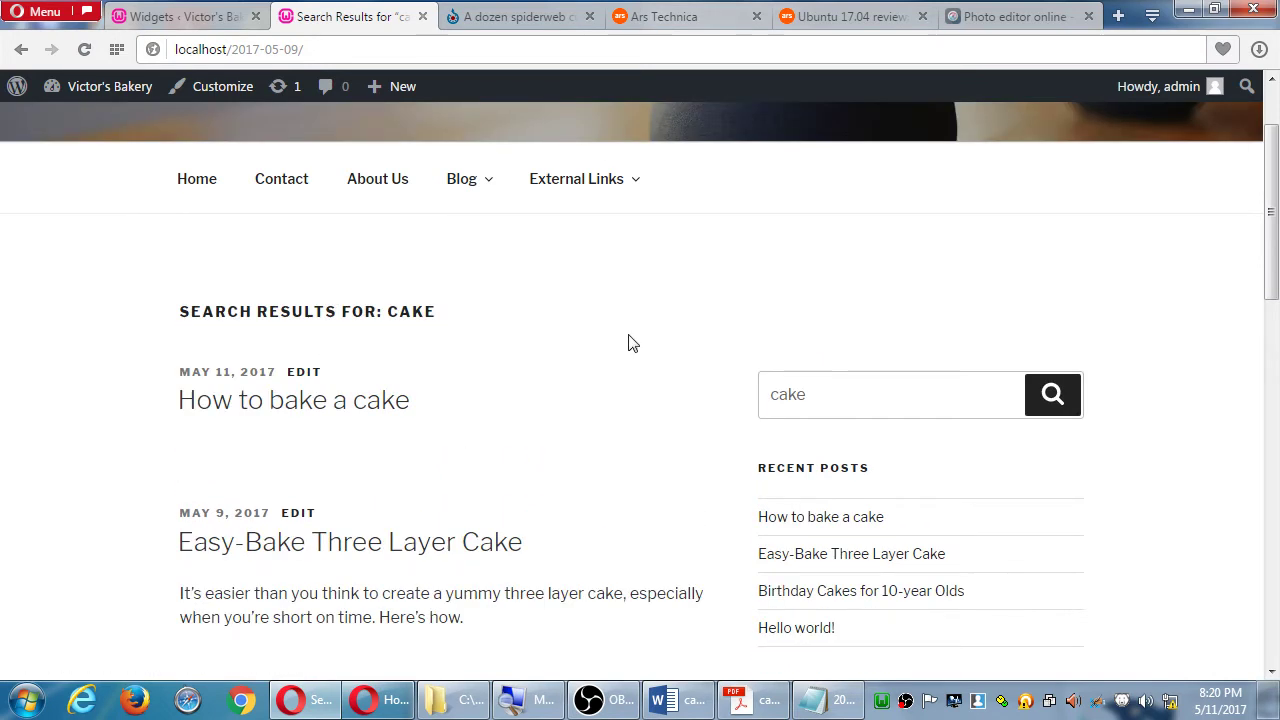
Search the site for "birthday" with the sidebar search widget and review the results.
double_click(792, 392)
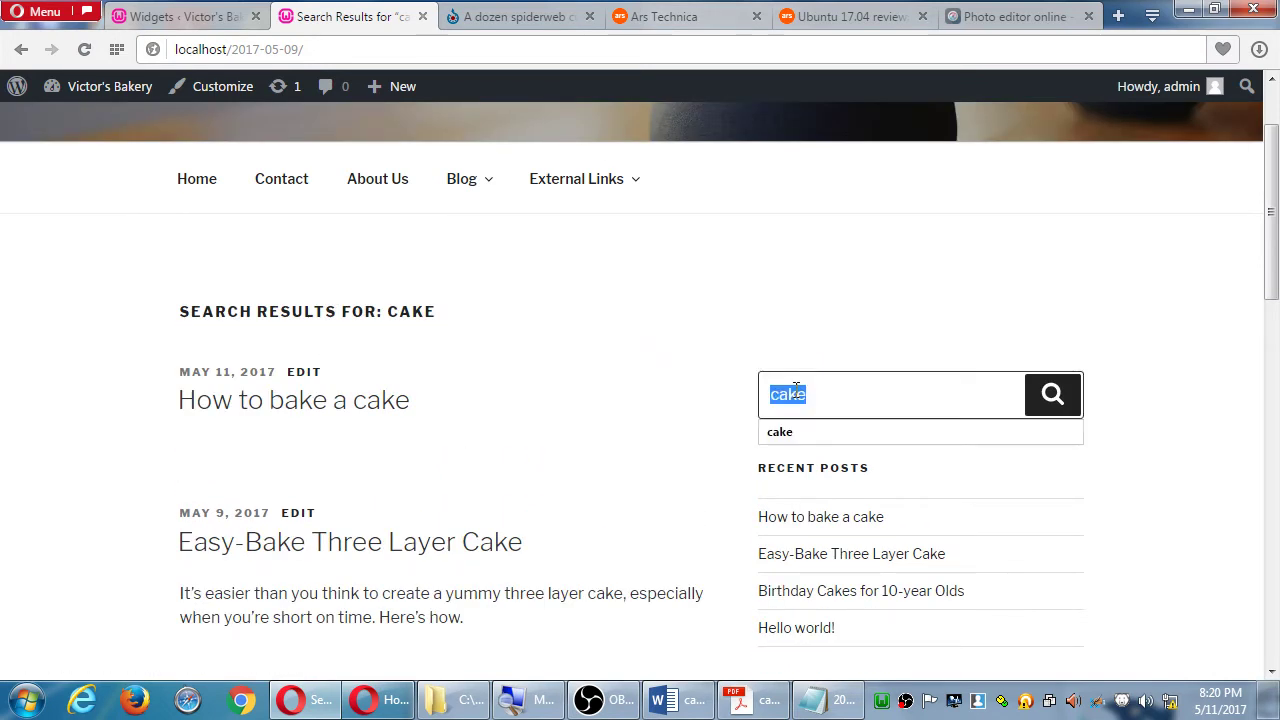
text(birthday)
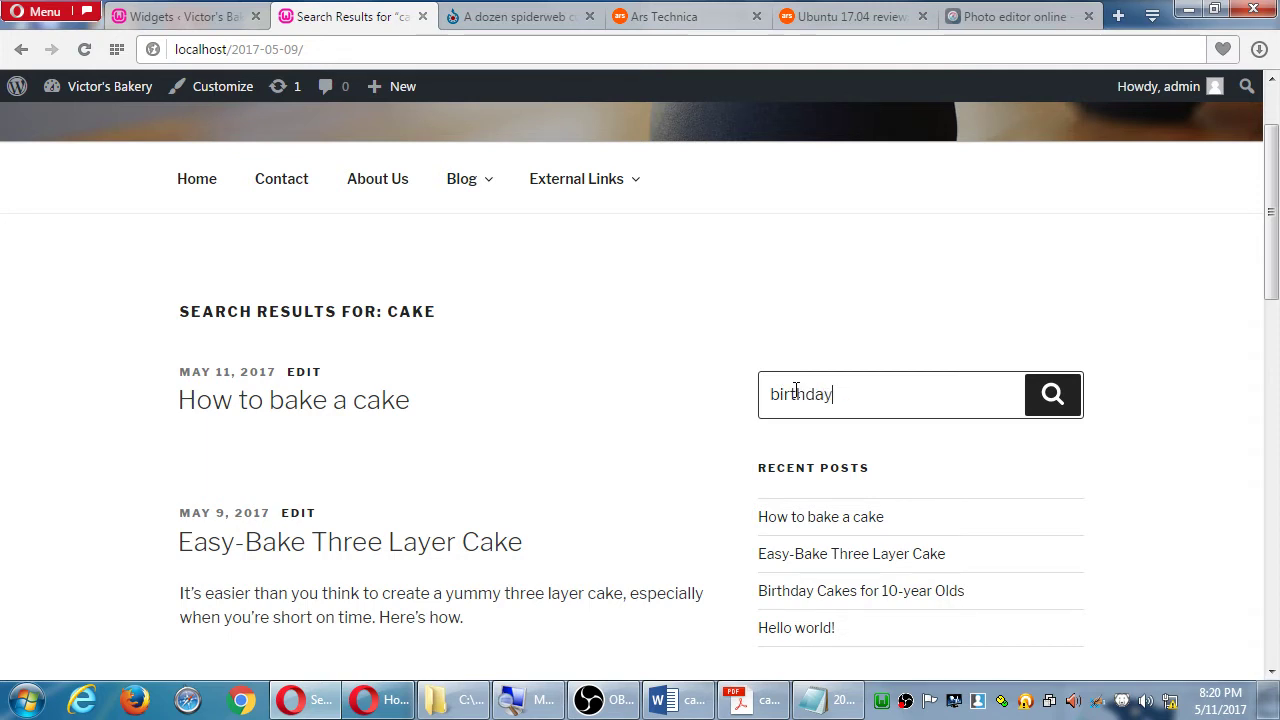
key(Return)
scroll(600, 370, down, 3)
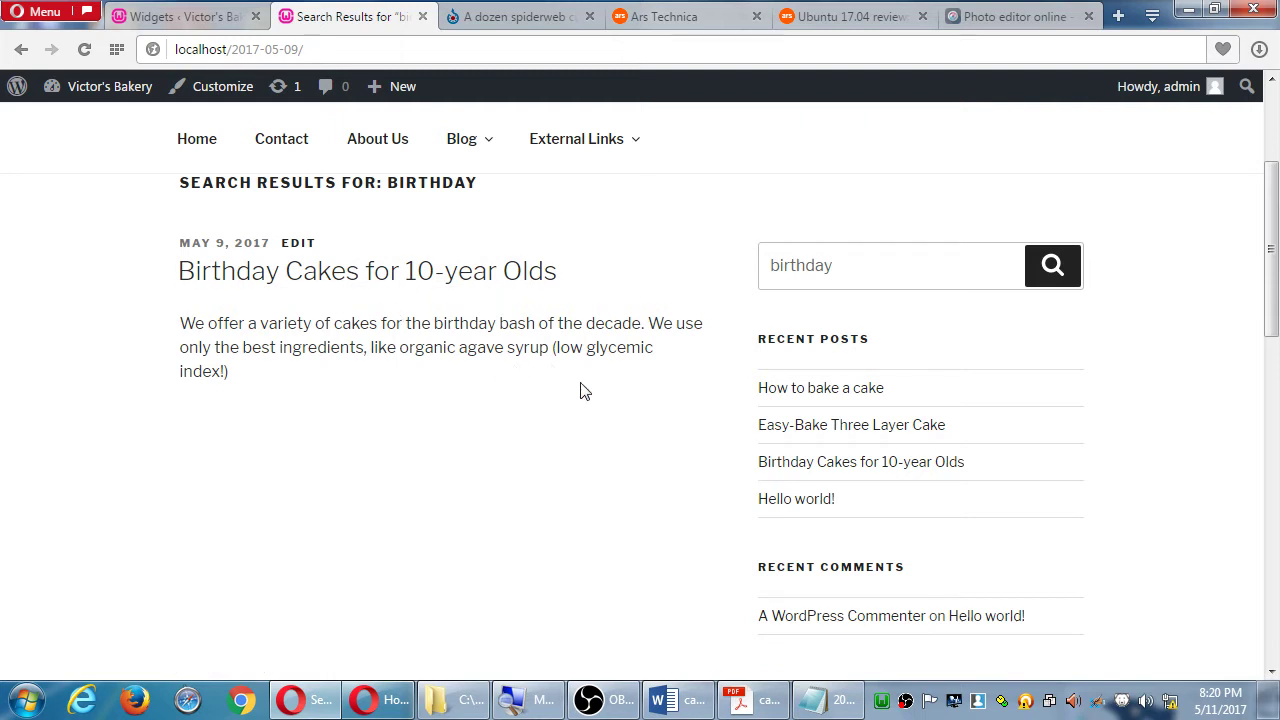
Search the site for "bash" and highlight the words "birthday" and "bash" in the resulting post's text.
drag(840, 262, 676, 262)
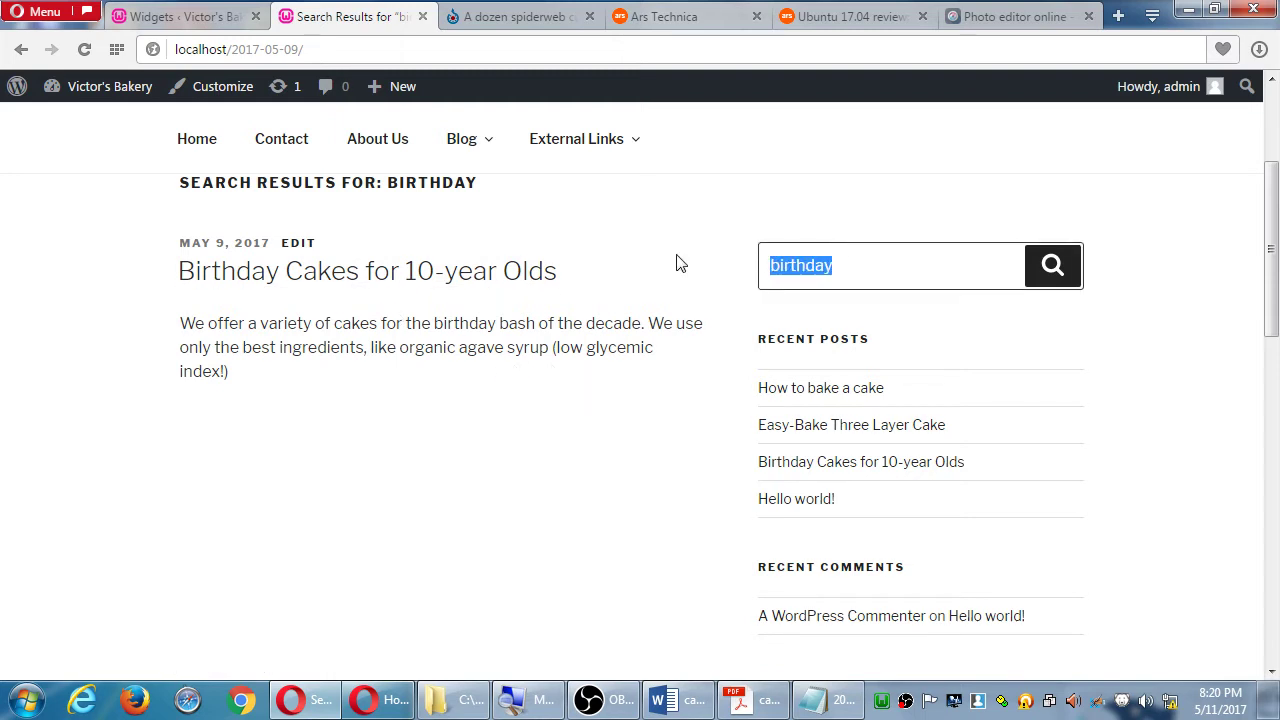
text(bash)
key(Return)
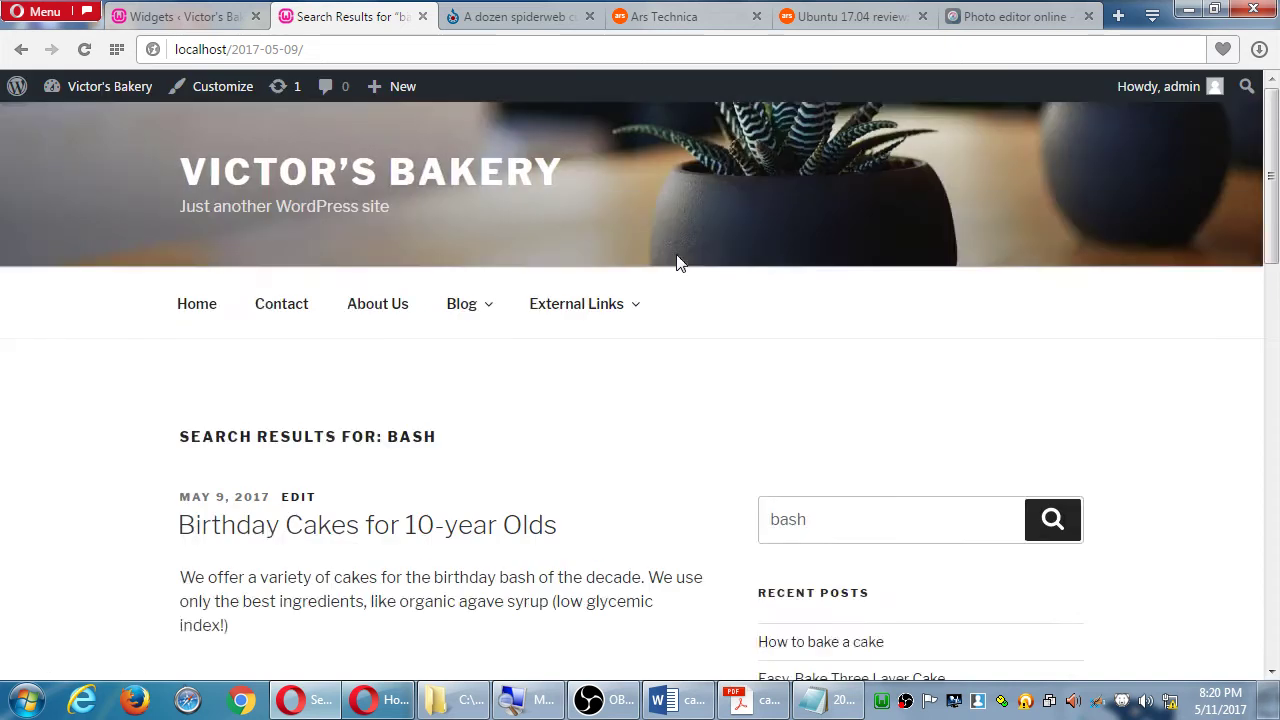
scroll(676, 300, down, 1)
scroll(676, 323, down, 1)
double_click(483, 450)
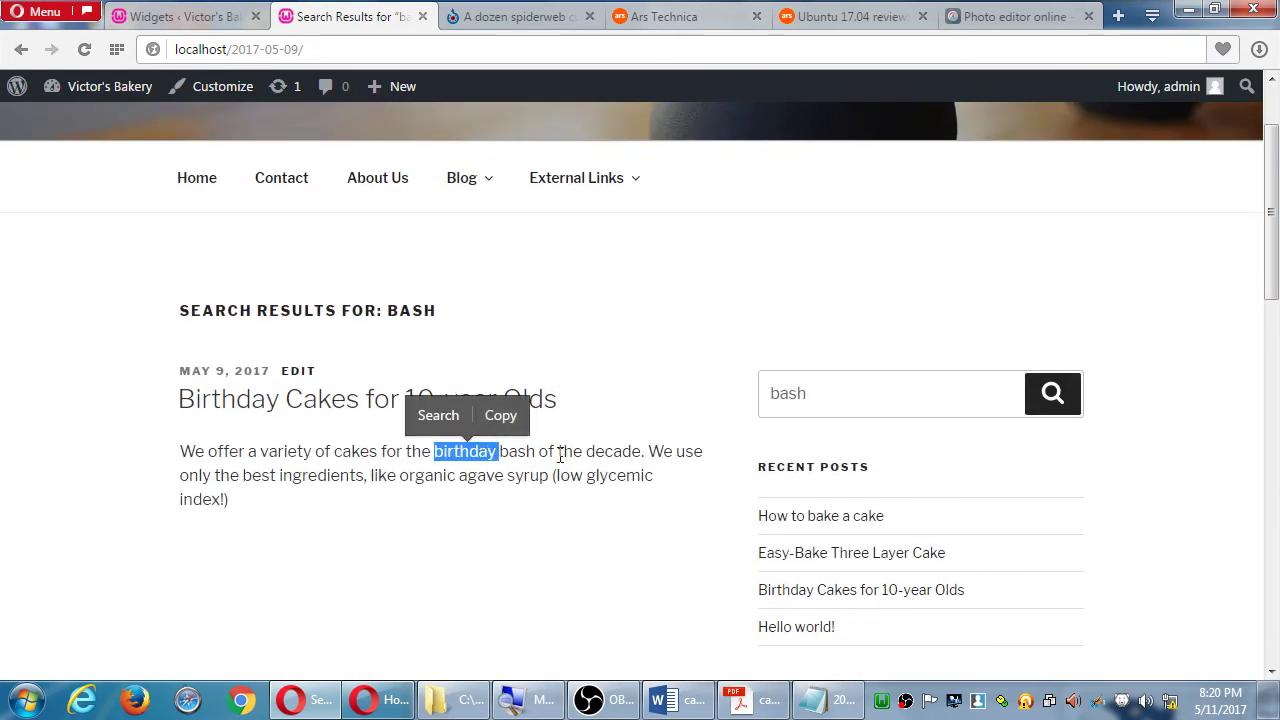
double_click(528, 452)
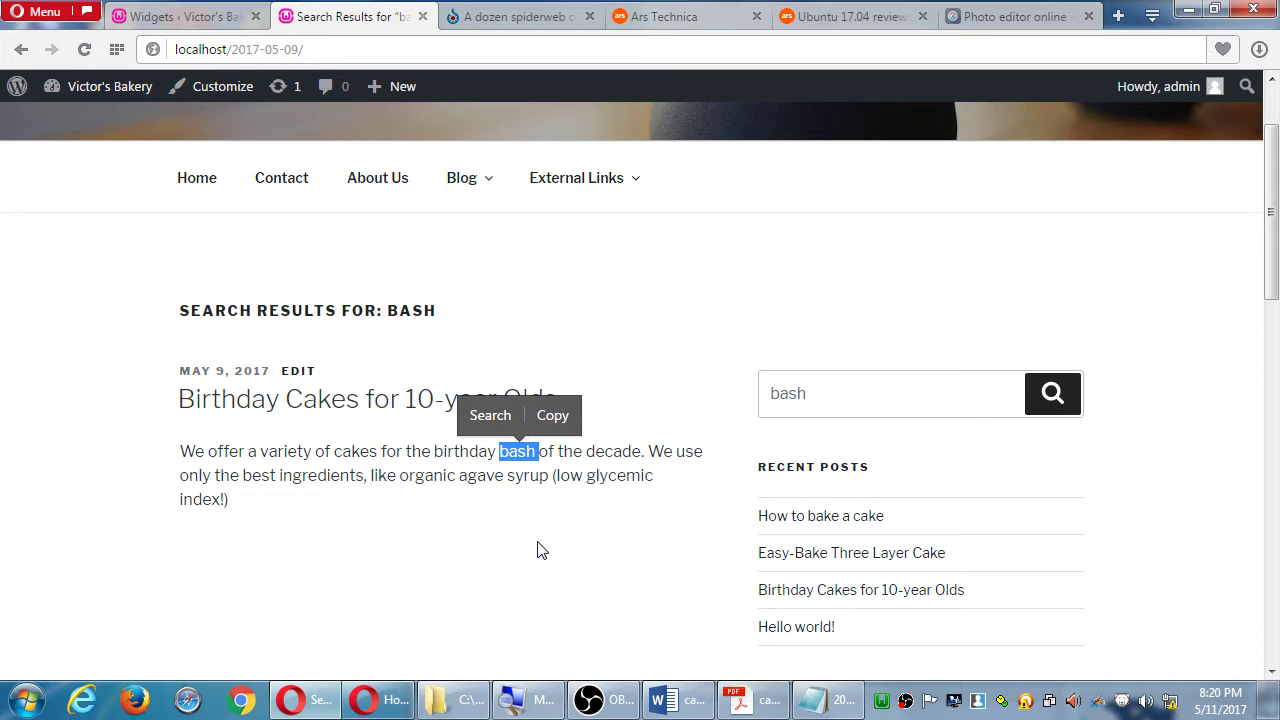
Look at the Widgets admin page, return to the search results page, and examine its footer widgets.
click(185, 22)
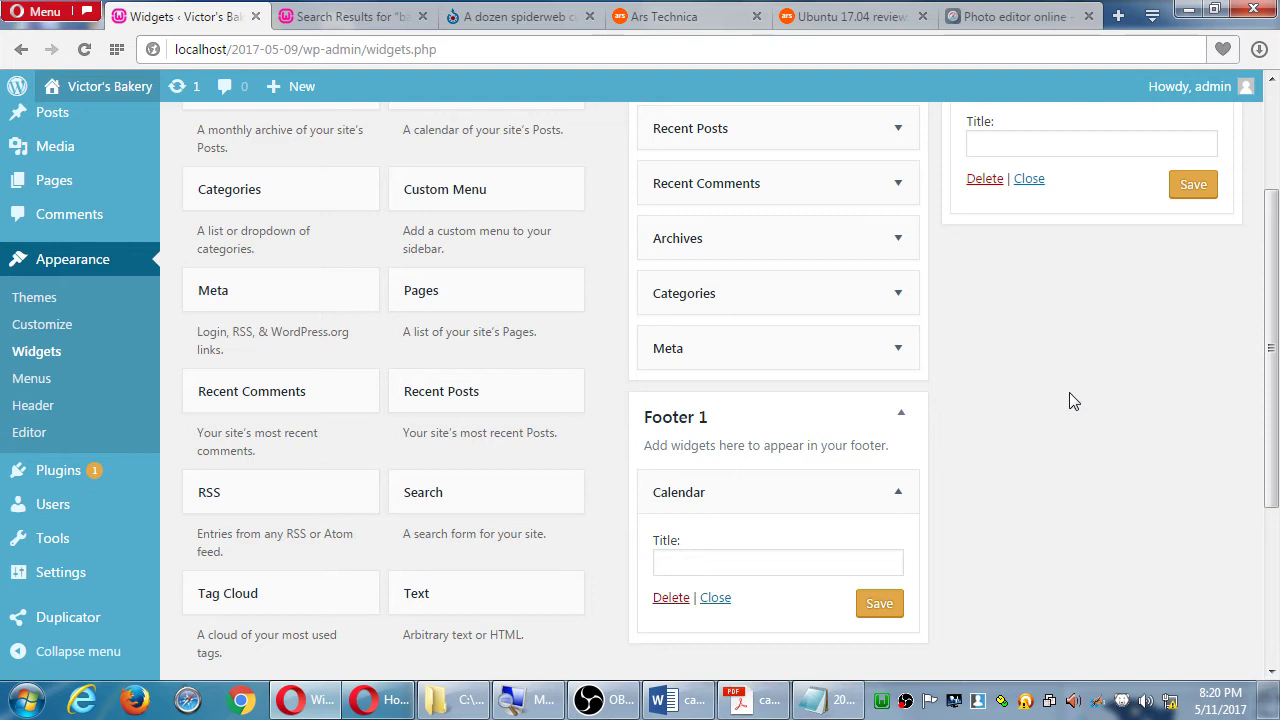
click(345, 16)
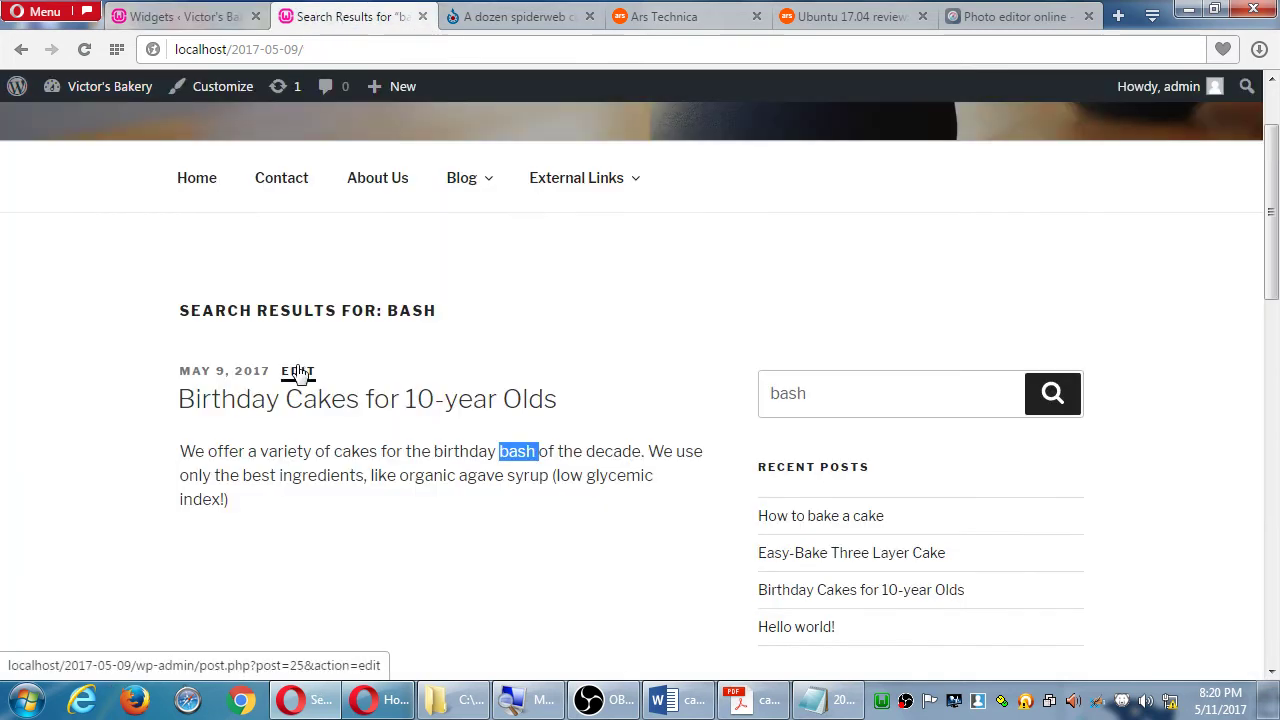
scroll(305, 450, down, 5)
scroll(308, 464, down, 3)
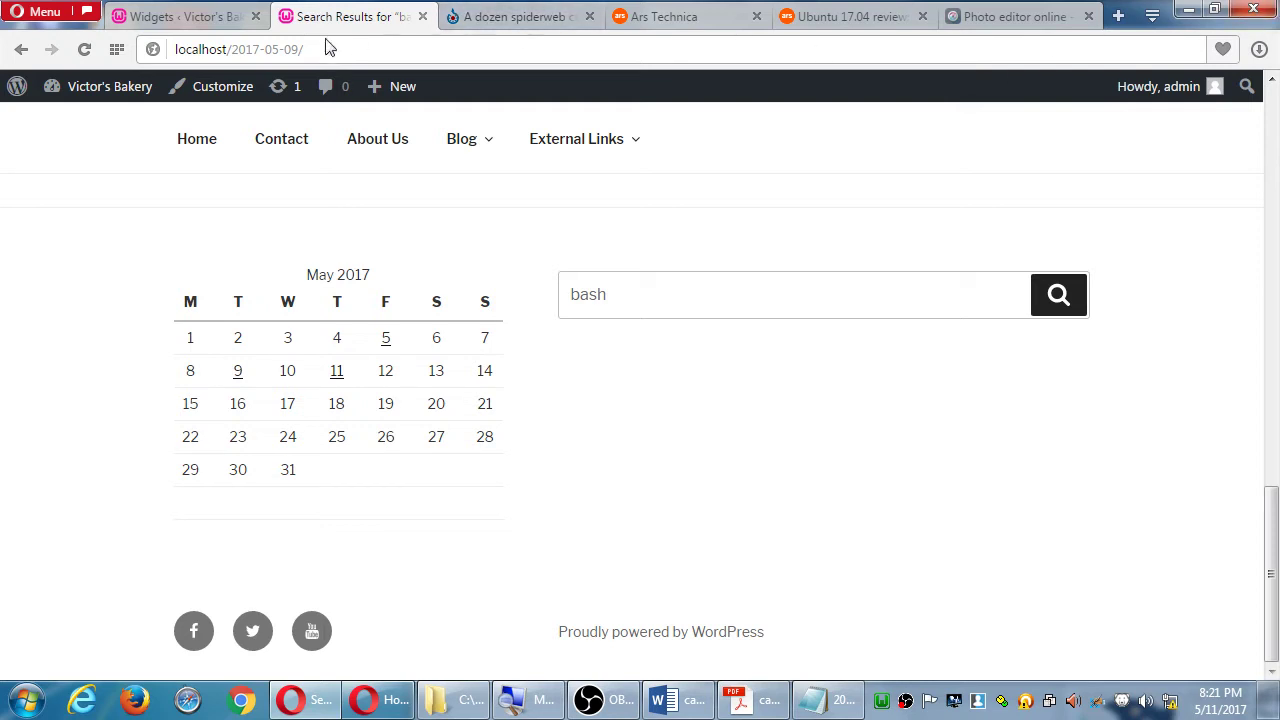
Return to the Widgets admin page and review the available widgets alongside the Sidebar, Footer 1 and Footer 2 areas.
click(183, 10)
scroll(806, 330, up, 3)
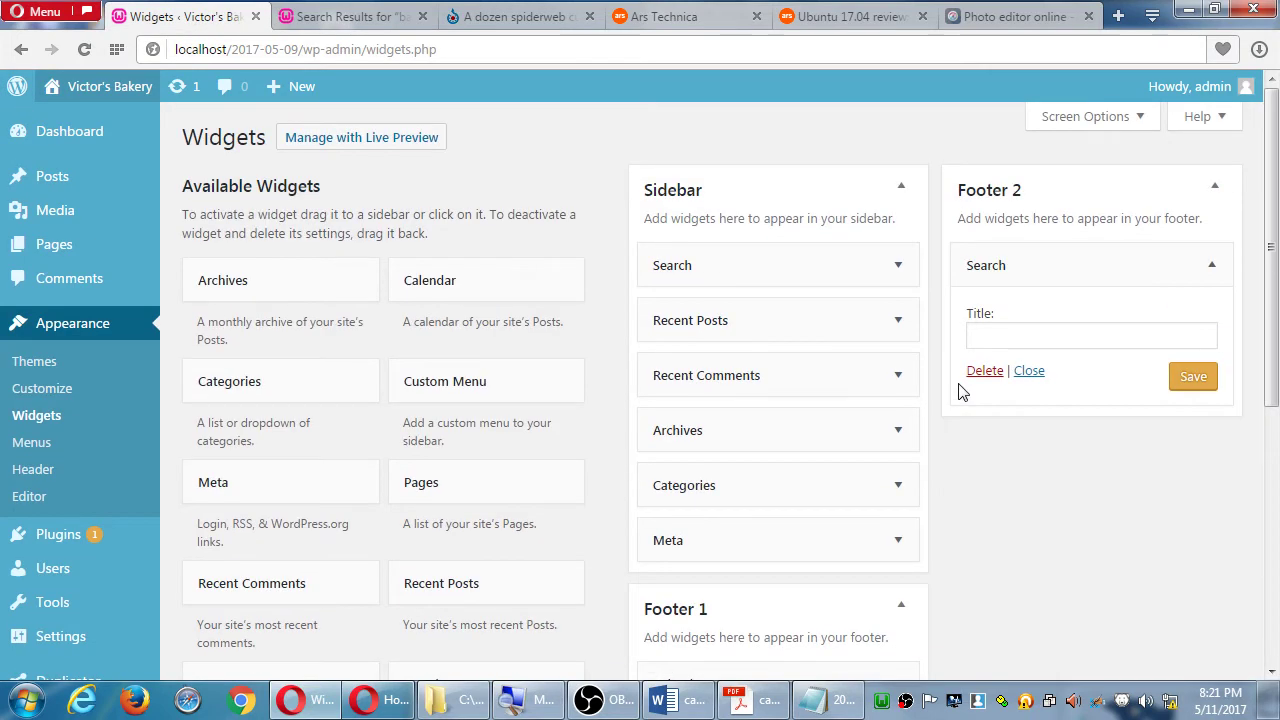
scroll(960, 392, down, 1)
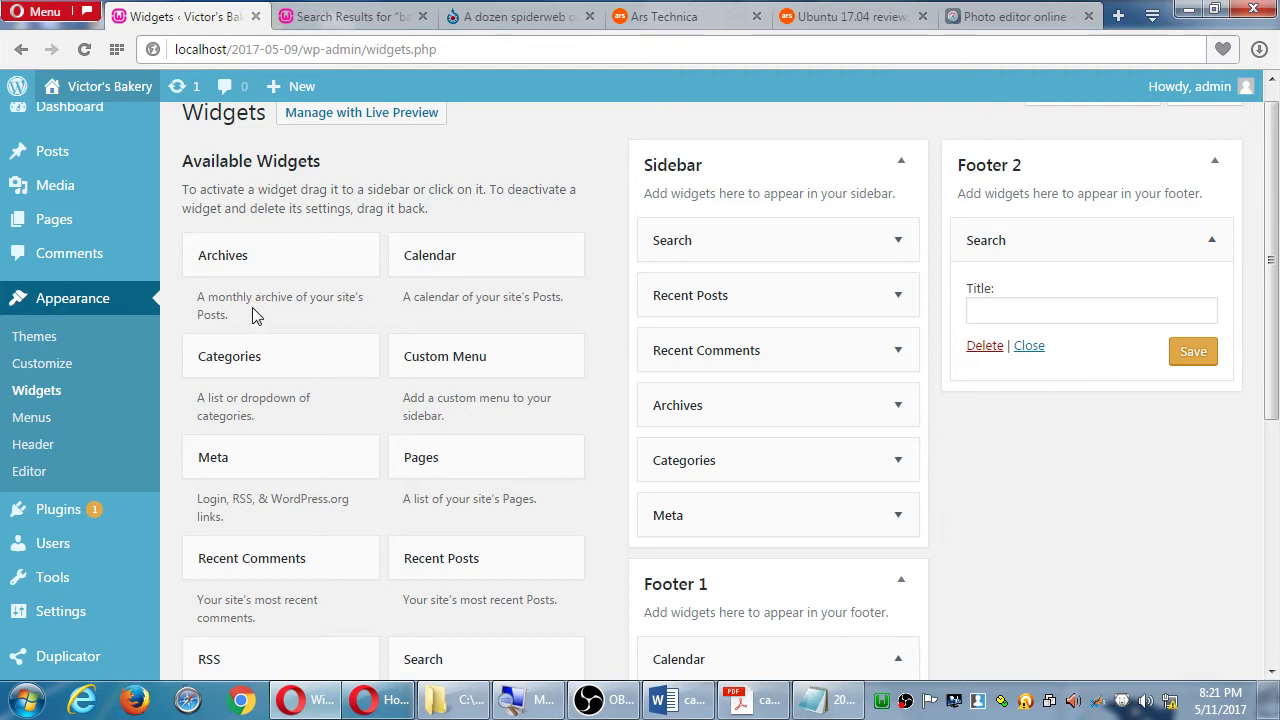
scroll(257, 315, down, 1)
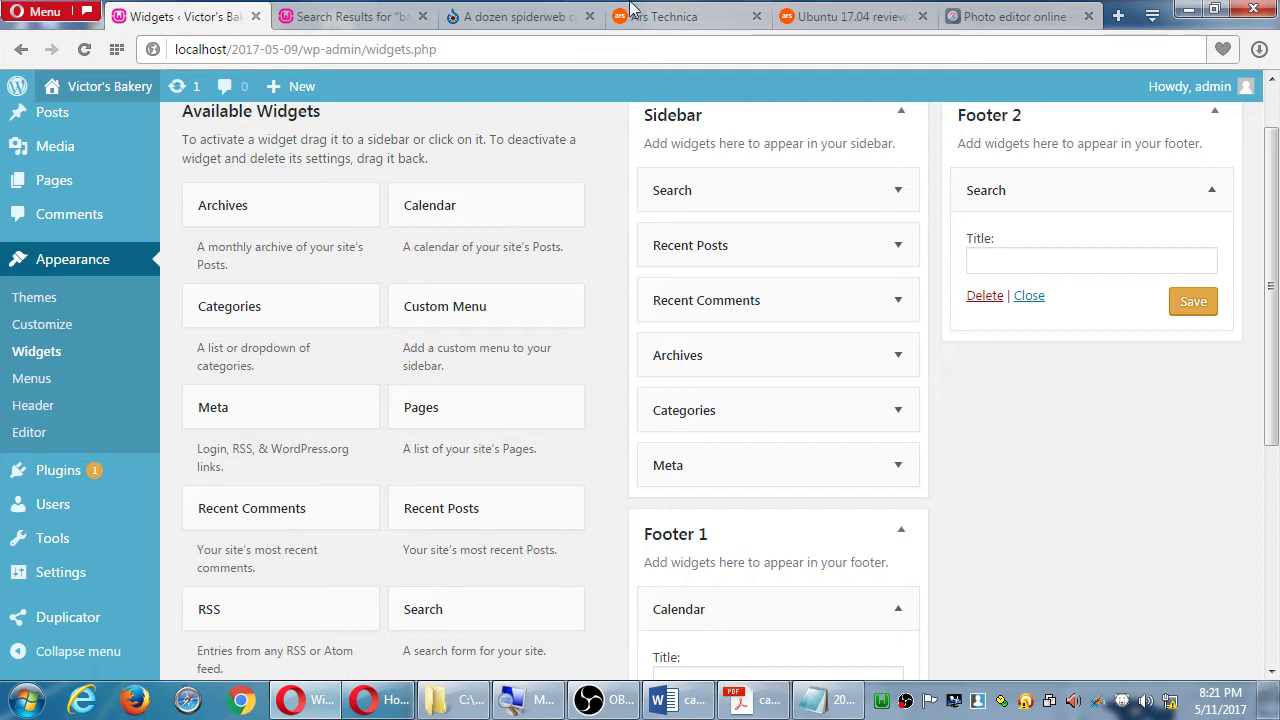
Check the footer widgets on the search results page, and collapse the Calendar widget in the Footer 1 area of the Widgets admin page.
click(340, 16)
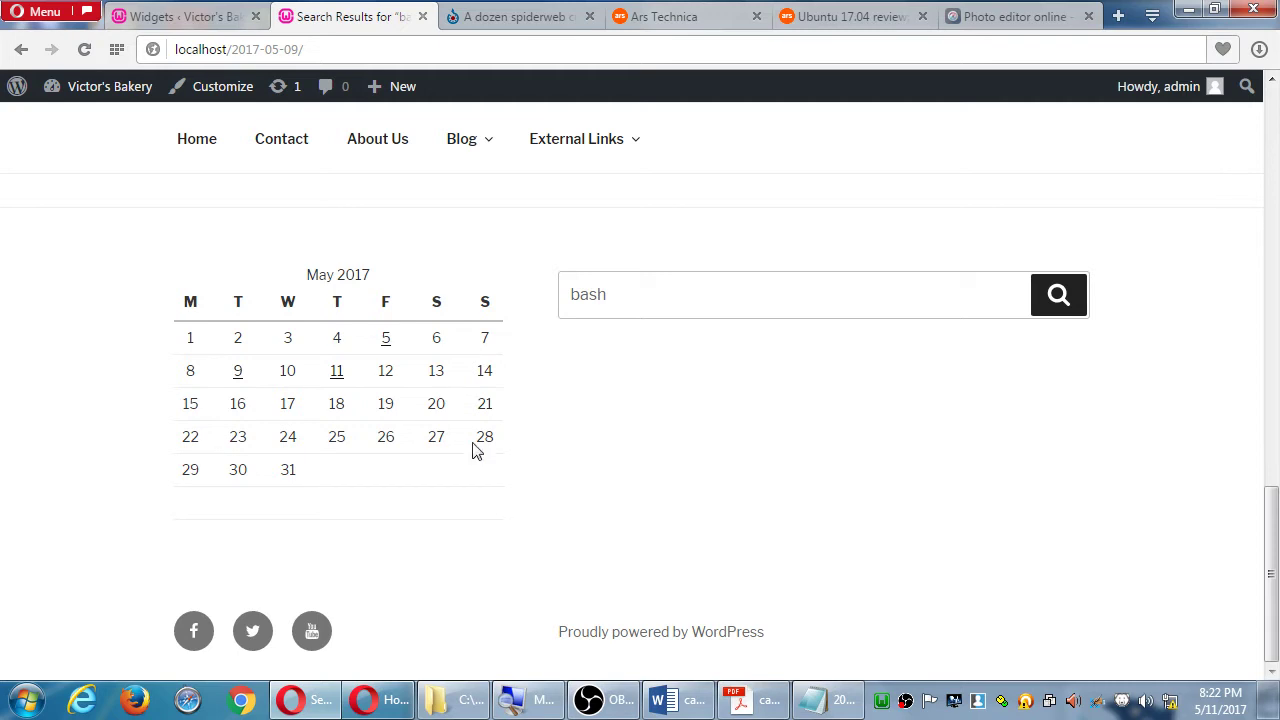
click(190, 15)
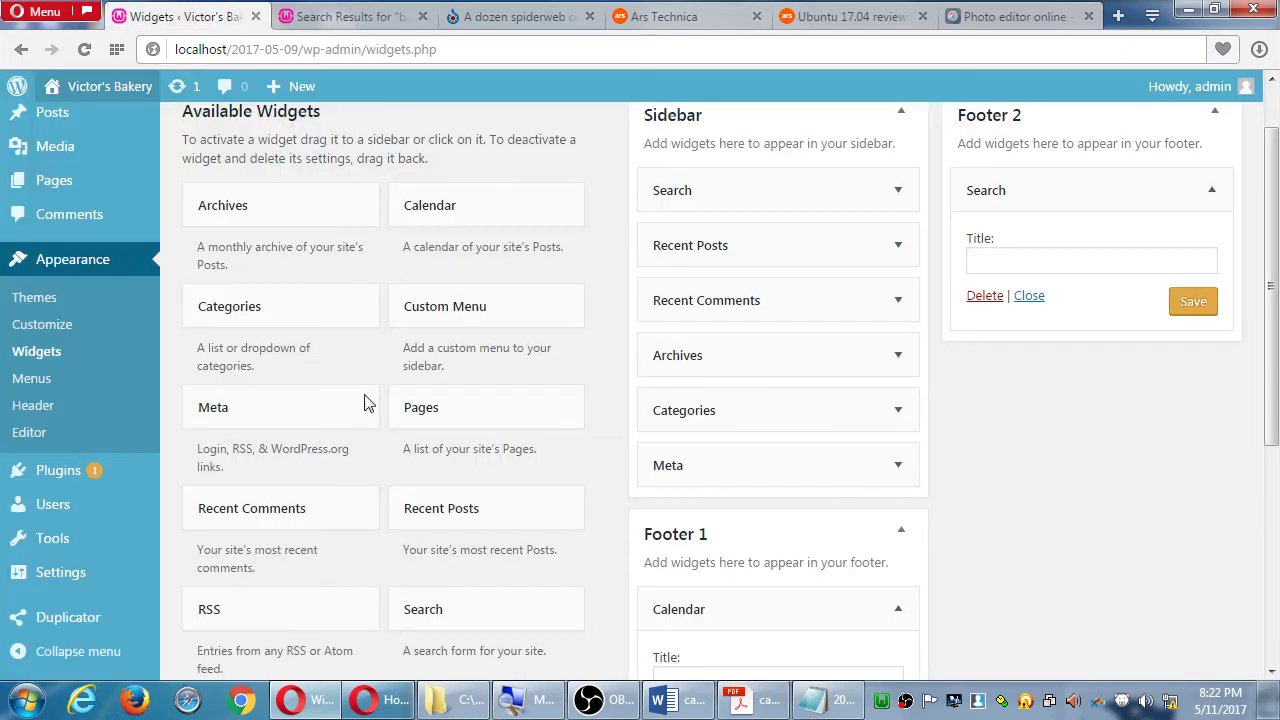
scroll(362, 440, down, 3)
scroll(356, 502, up, 4)
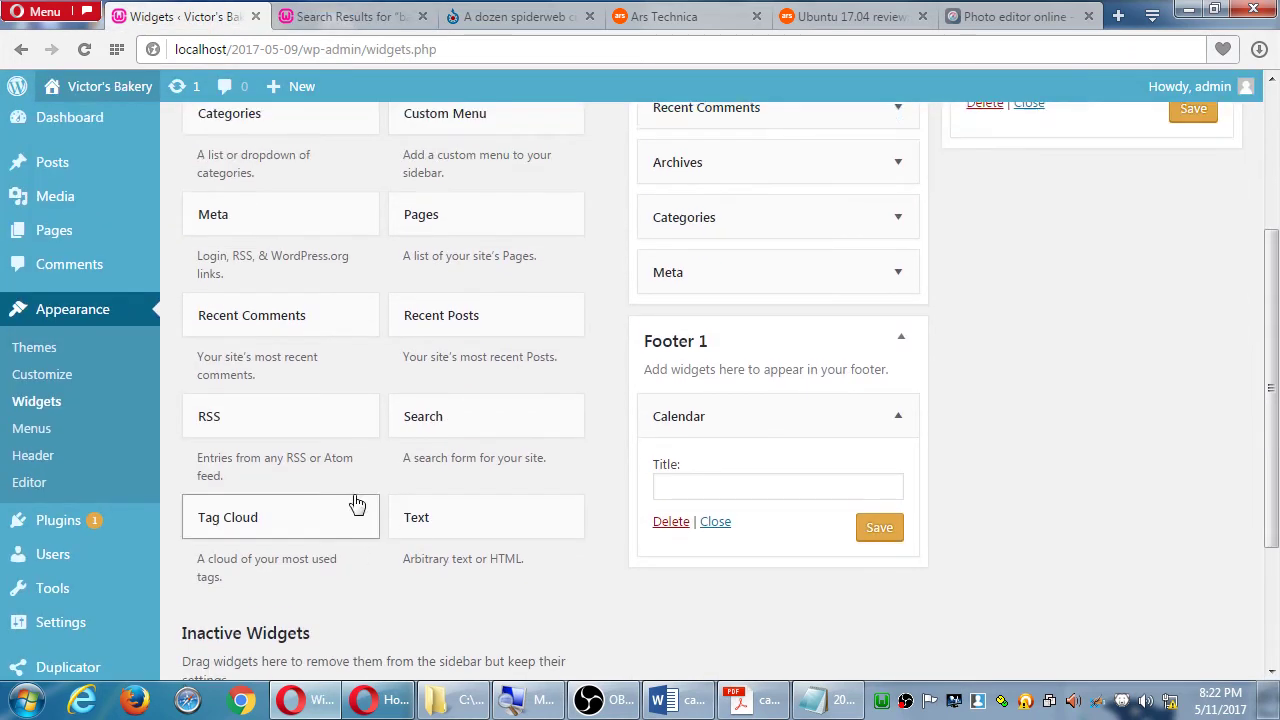
scroll(371, 494, down, 2)
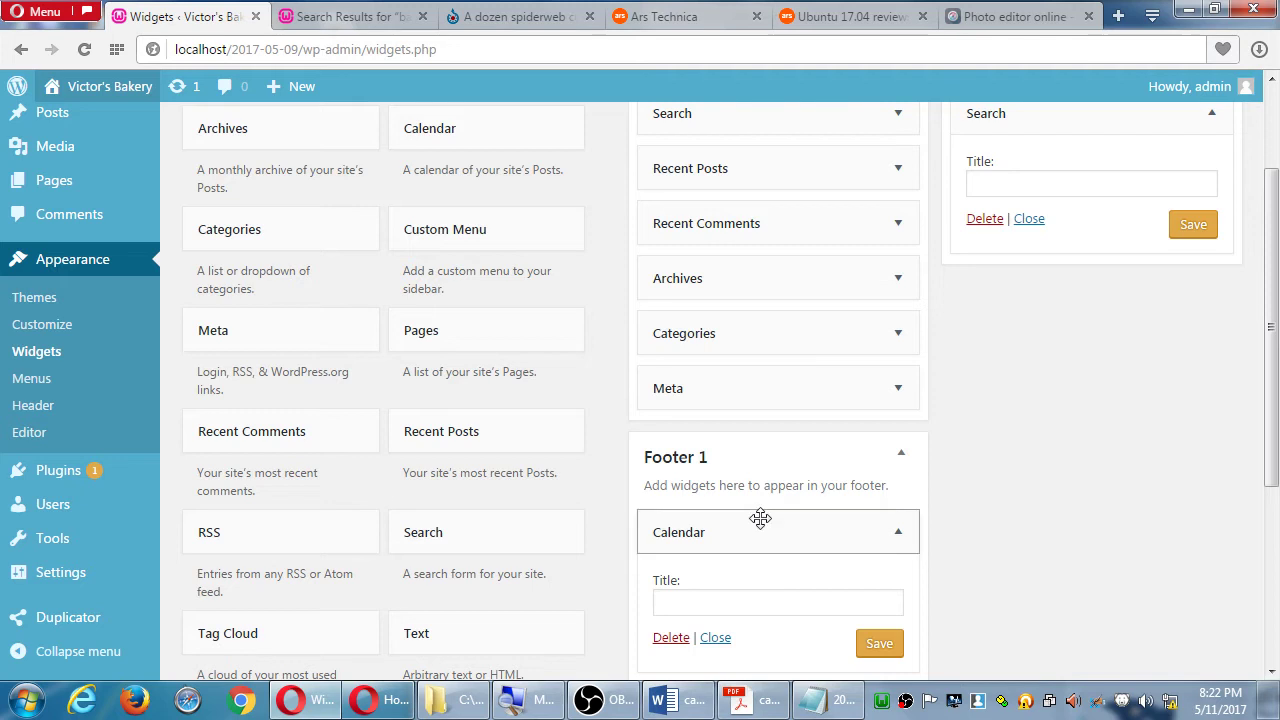
scroll(997, 583, down, 1)
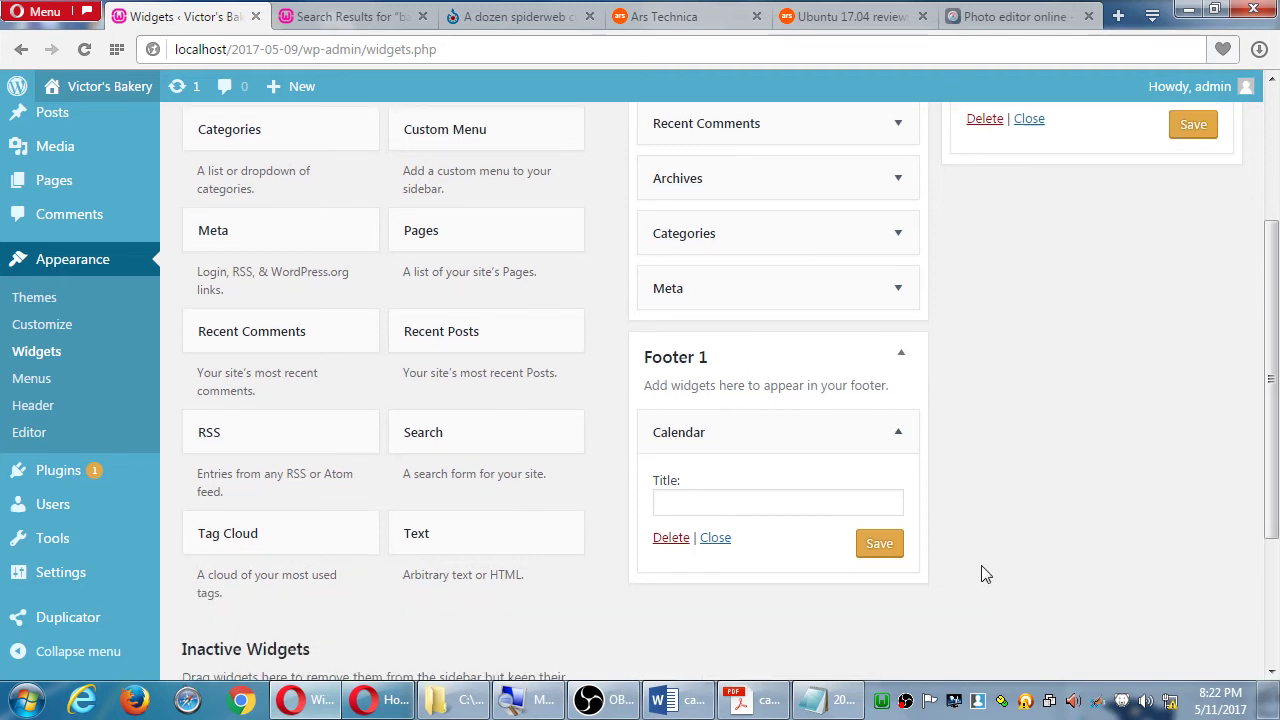
click(838, 436)
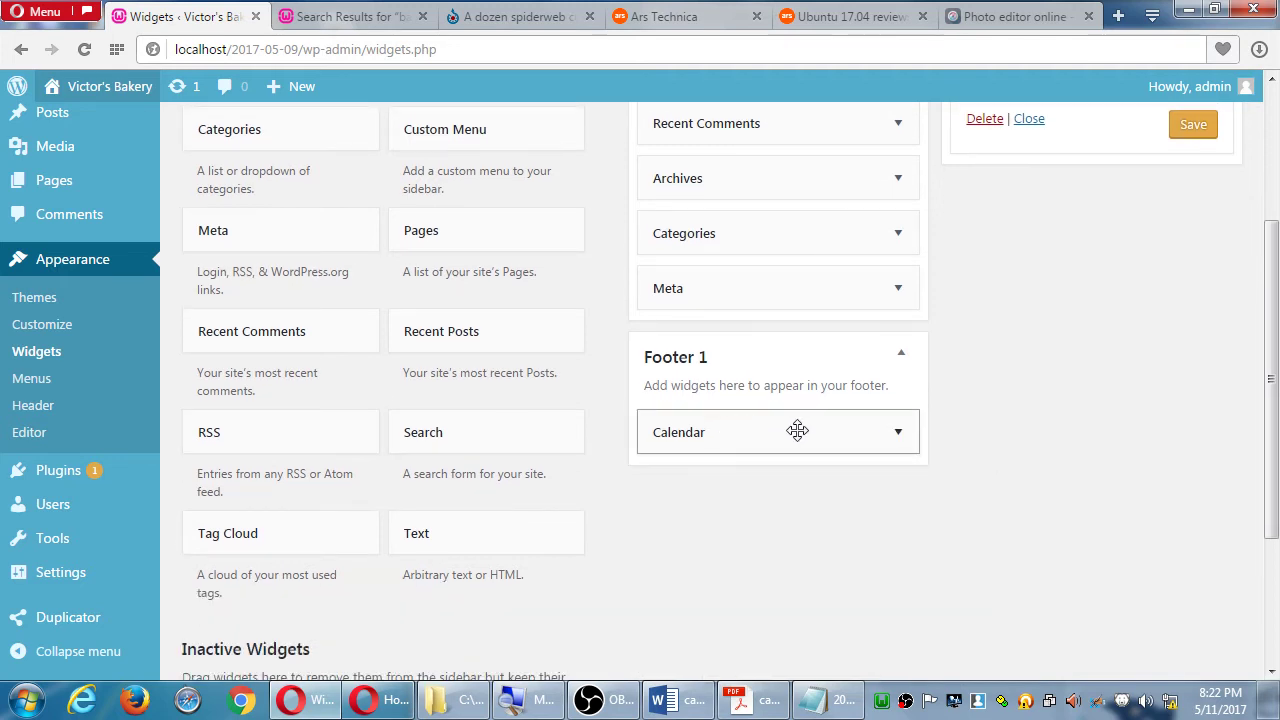
Title the Calendar widget in Footer 1 "My Calendar" and save it.
click(886, 436)
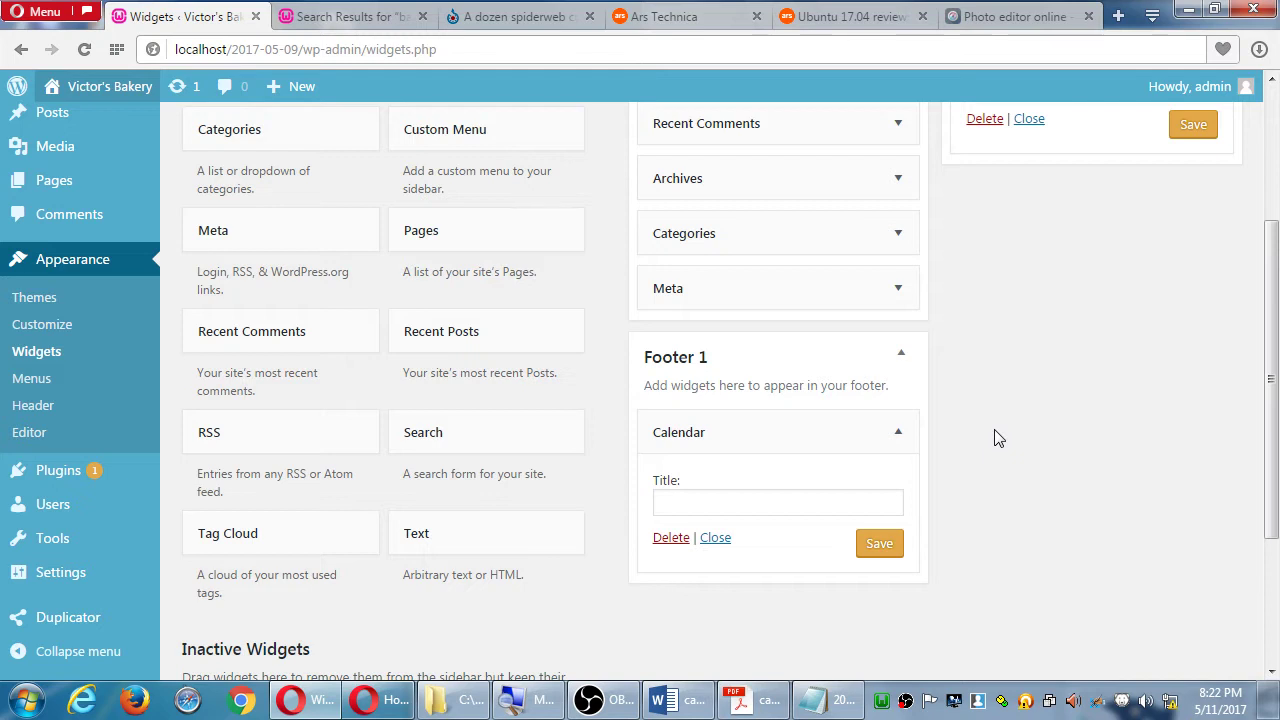
click(855, 498)
text(My CAl)
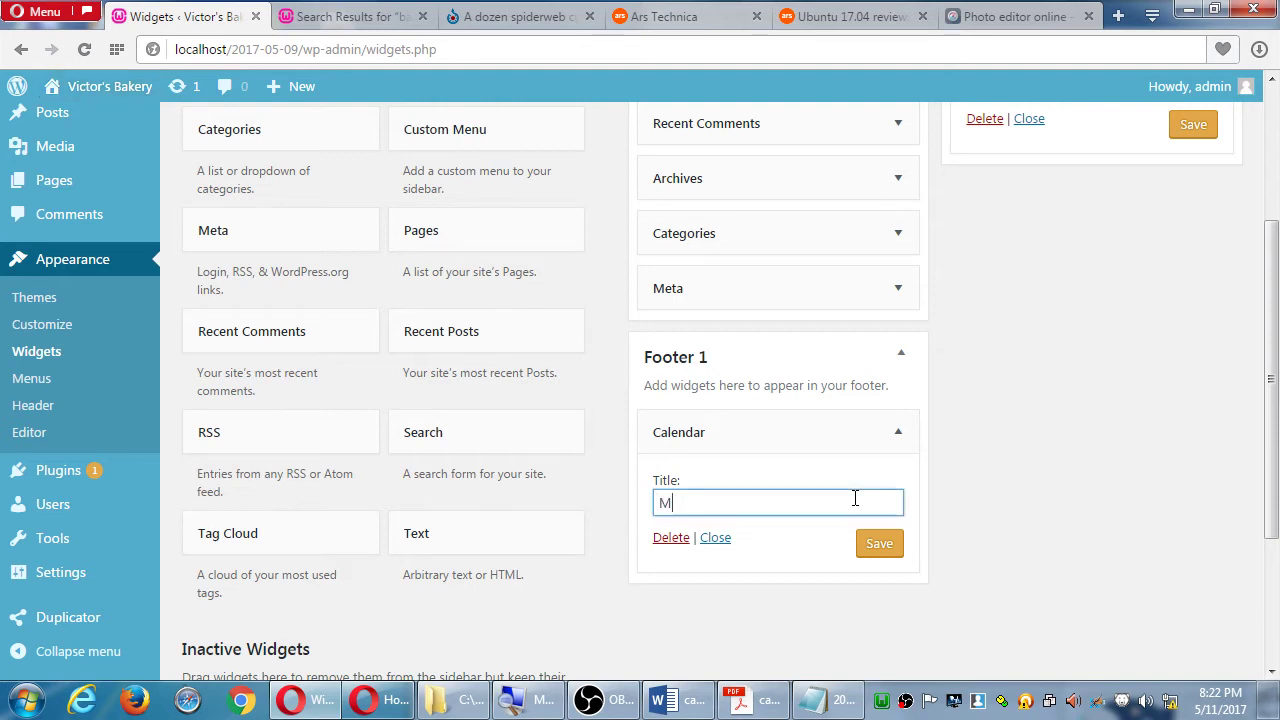
key(BackSpace)
key(BackSpace)
text(alendar)
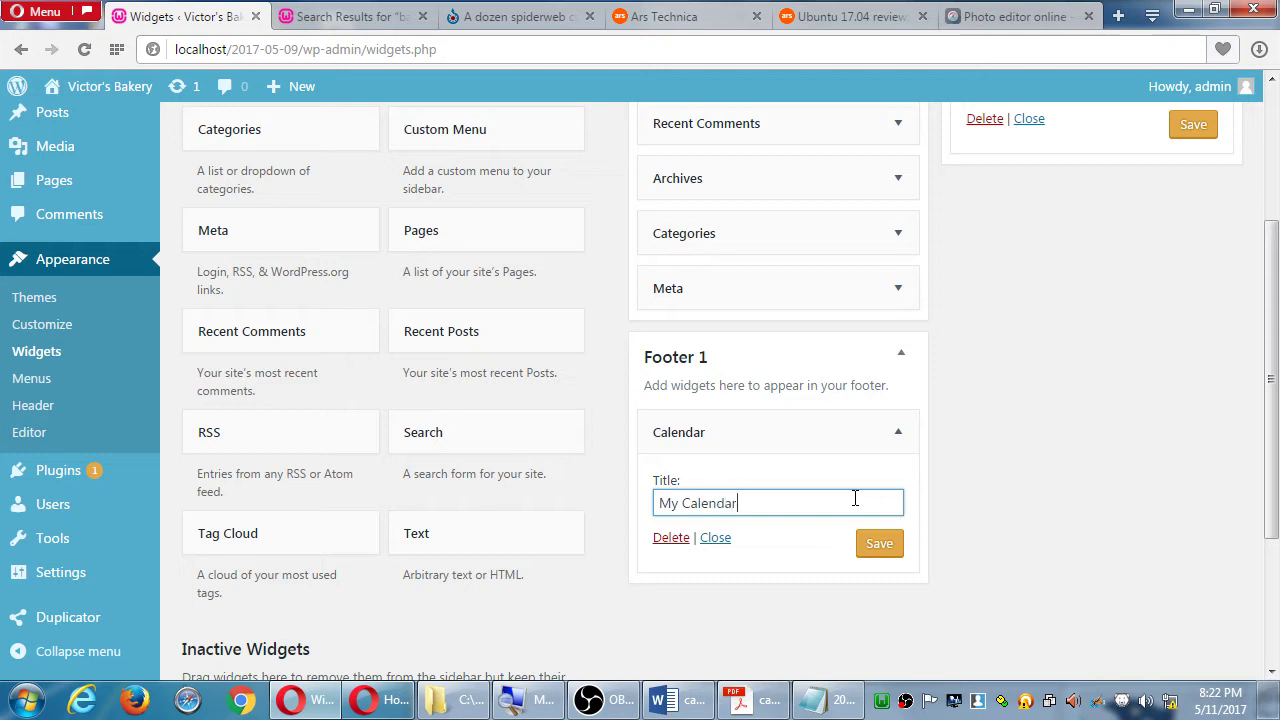
click(877, 546)
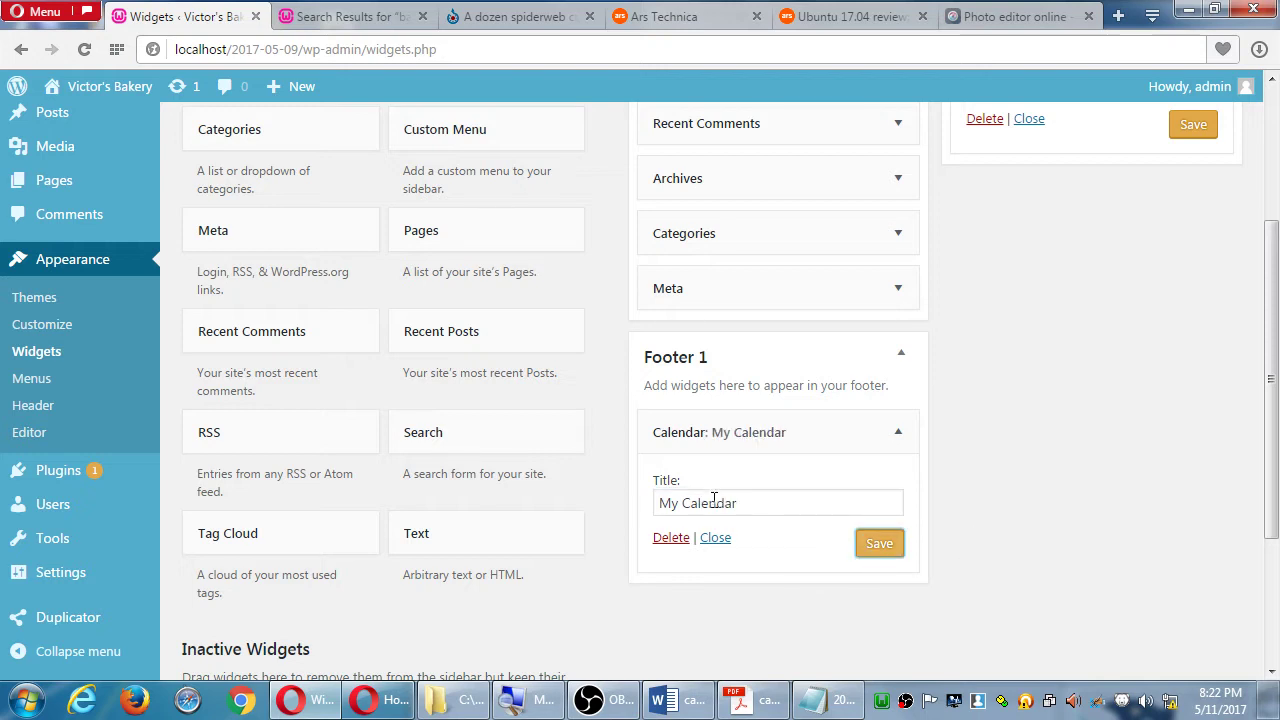
Reload the site's search results page and check the calendar heading in the footer.
click(370, 16)
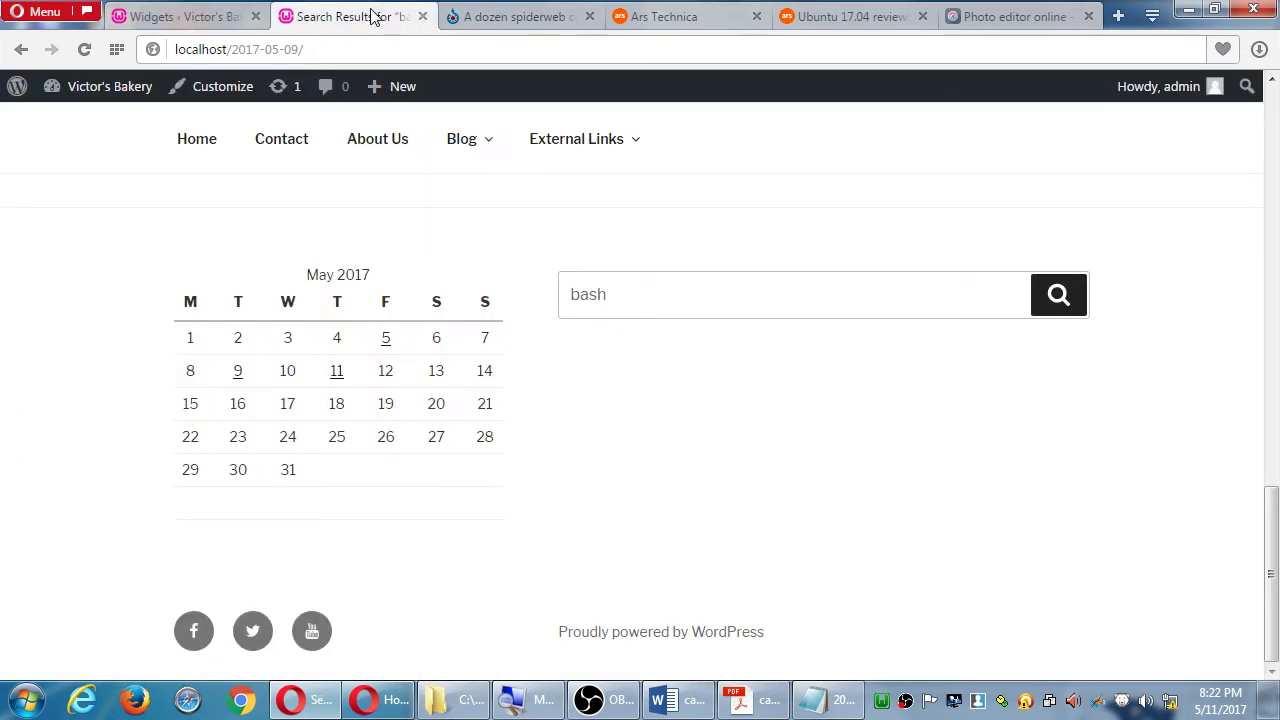
key(F5)
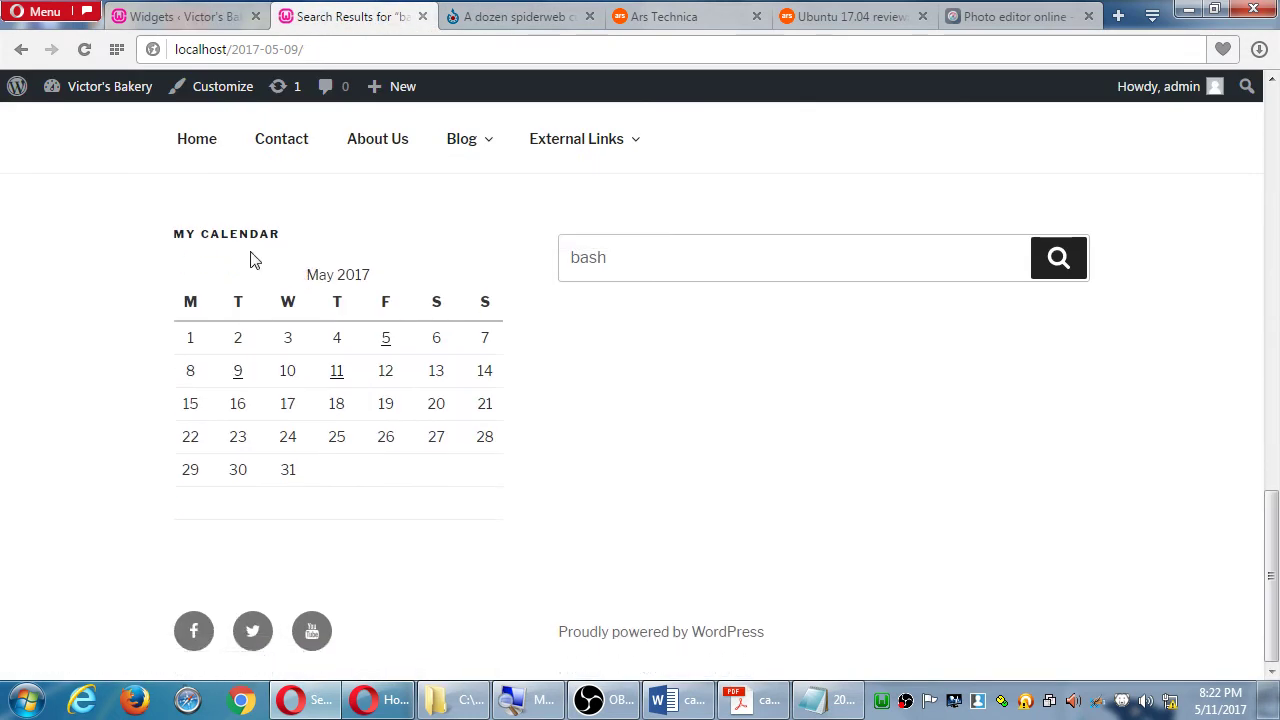
drag(210, 233, 325, 240)
click(393, 240)
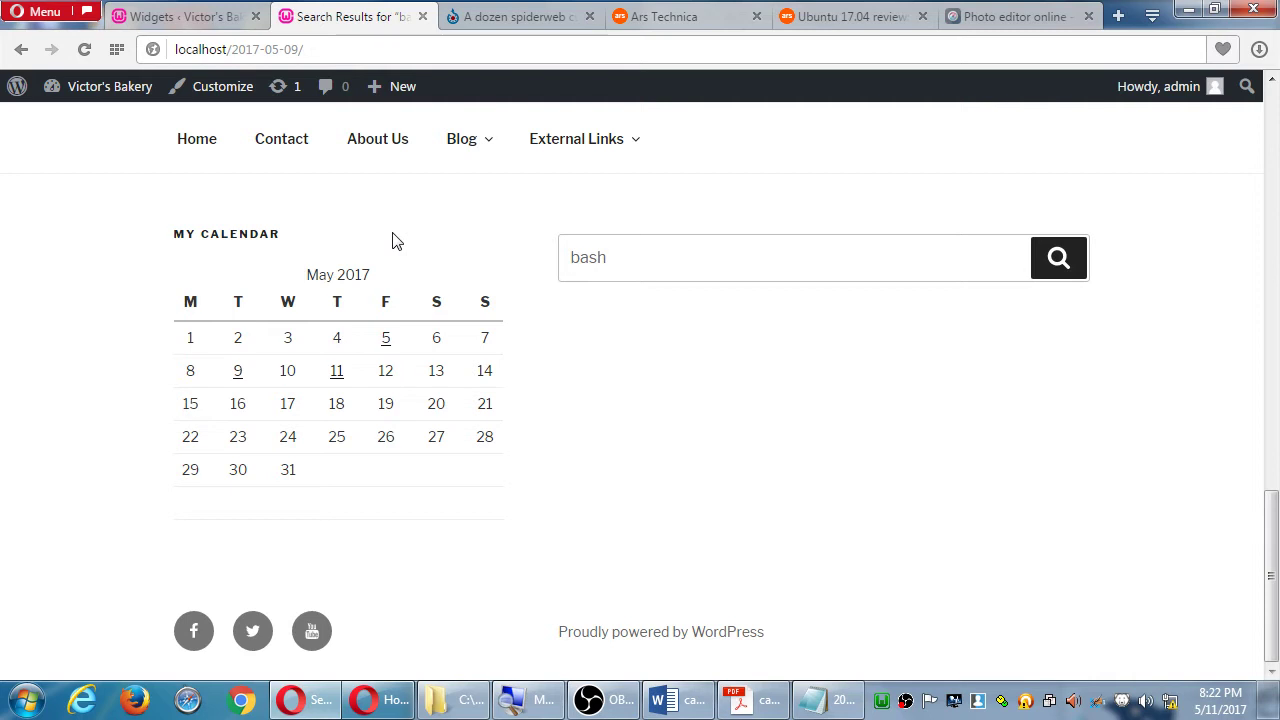
Title the Search widget in Footer 2 "fgtghgfgffgh", save it, and reload the site page to check its footer.
click(218, 18)
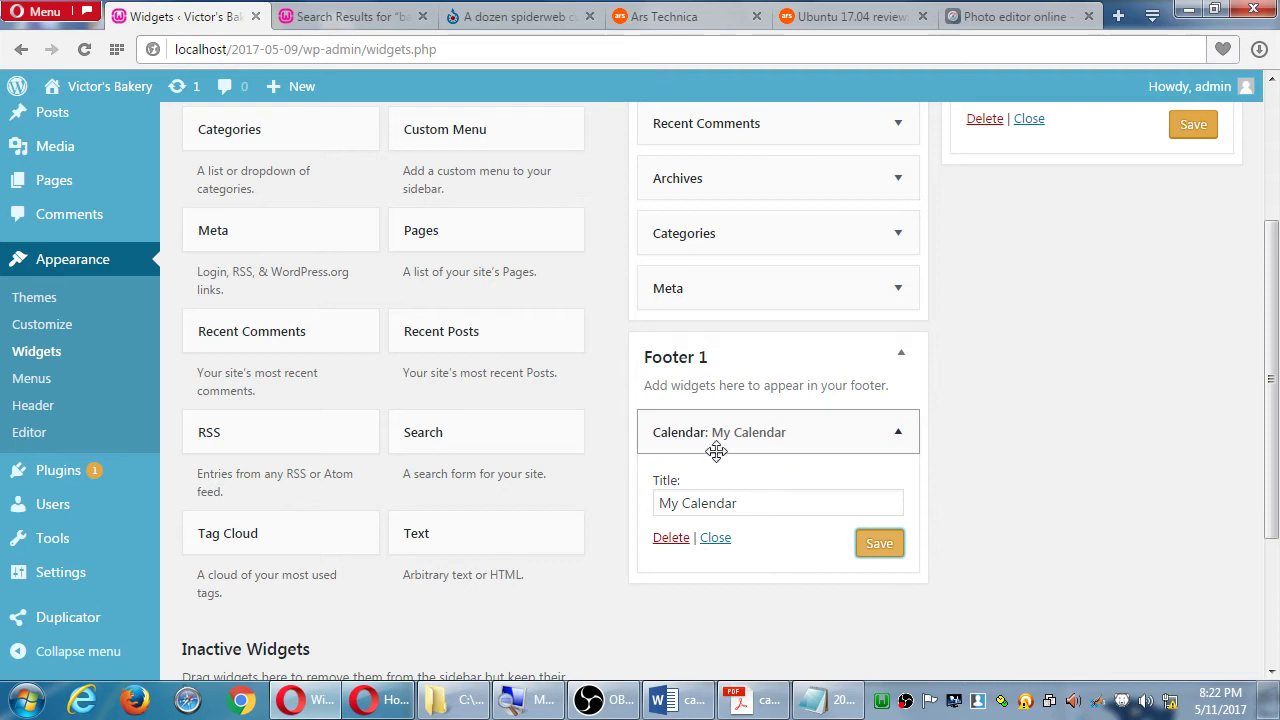
scroll(717, 460, up, 3)
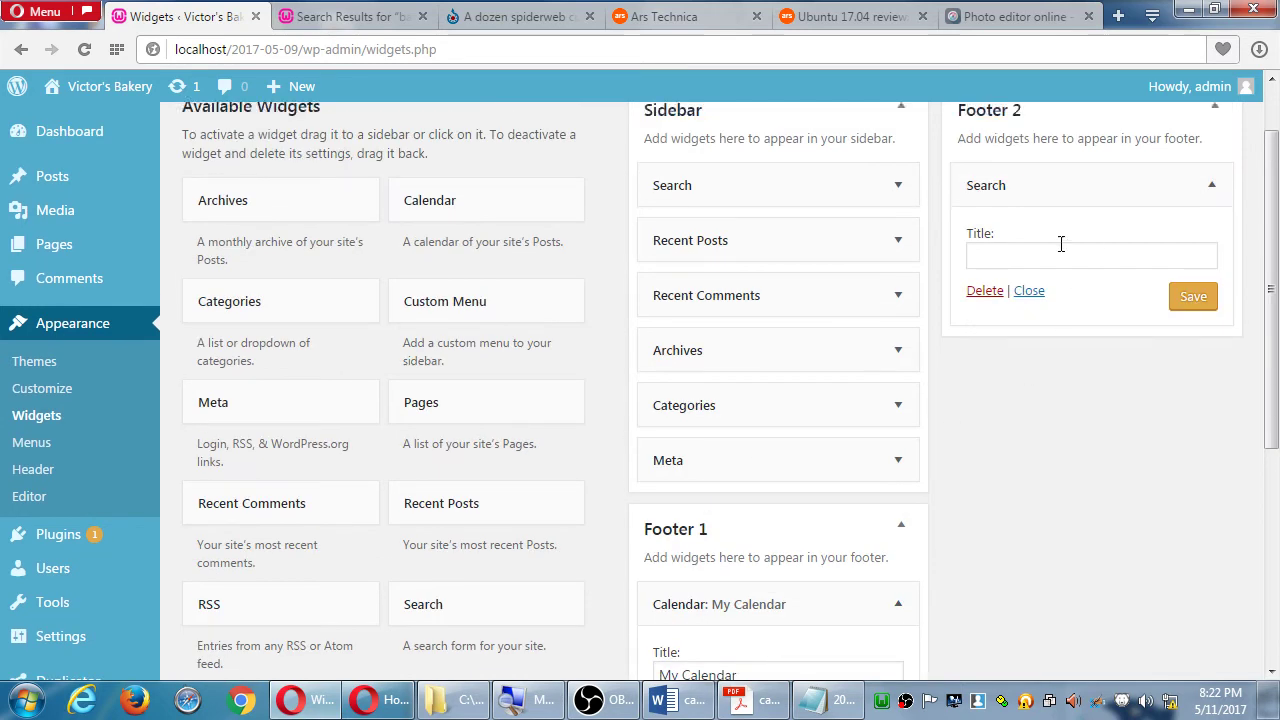
click(1046, 251)
text(fgtghgfgffgh)
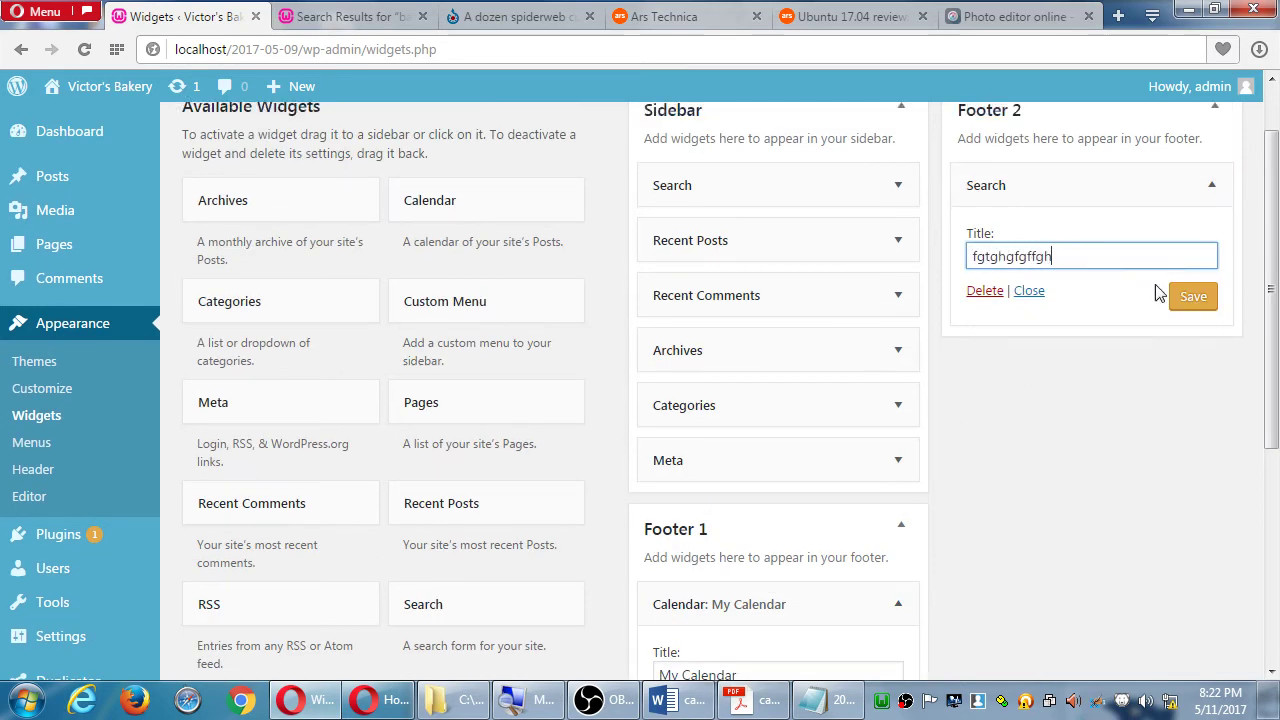
click(1190, 297)
click(378, 24)
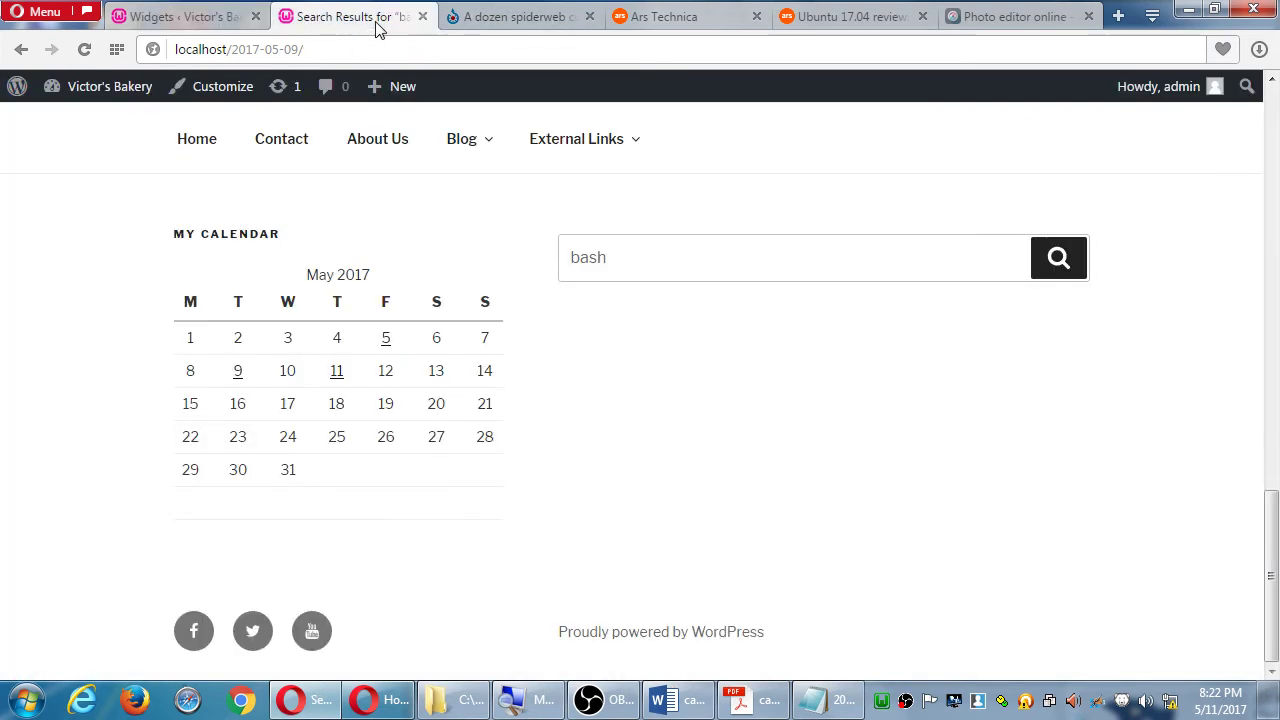
key(F5)
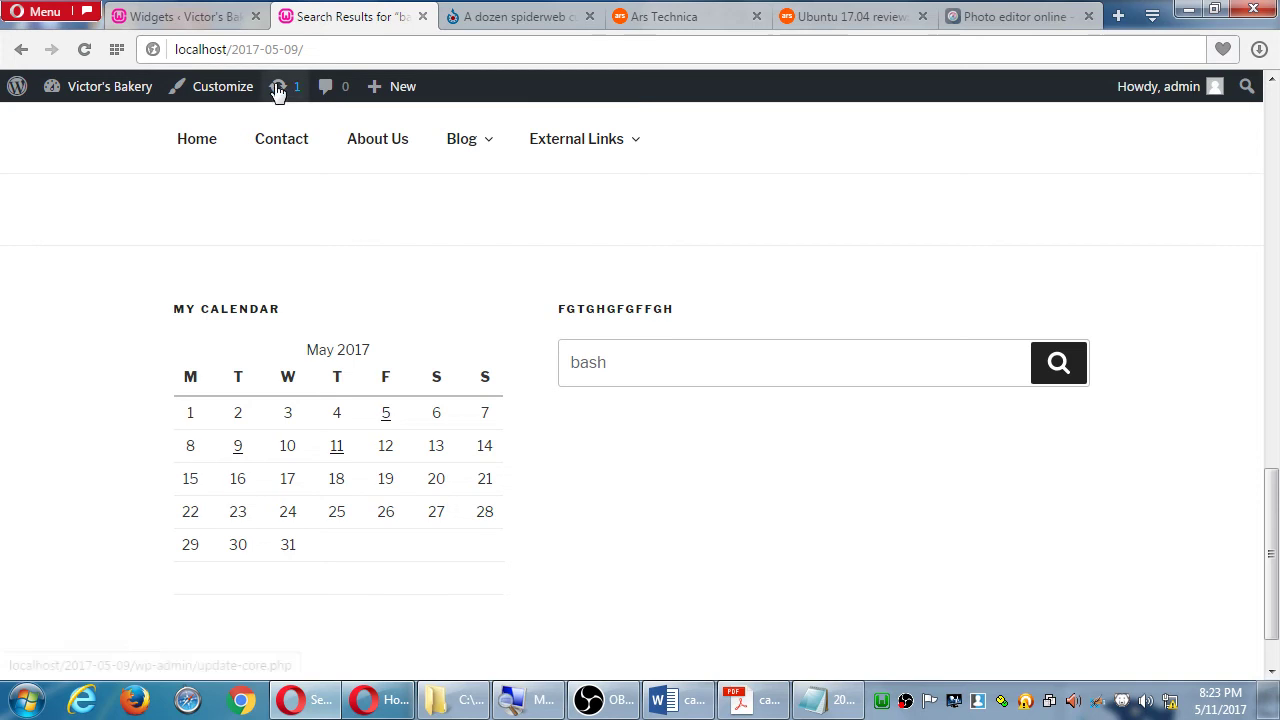
Expand the Sidebar's Recent Posts widget settings and view the recent posts list on the site's Blog page.
click(208, 22)
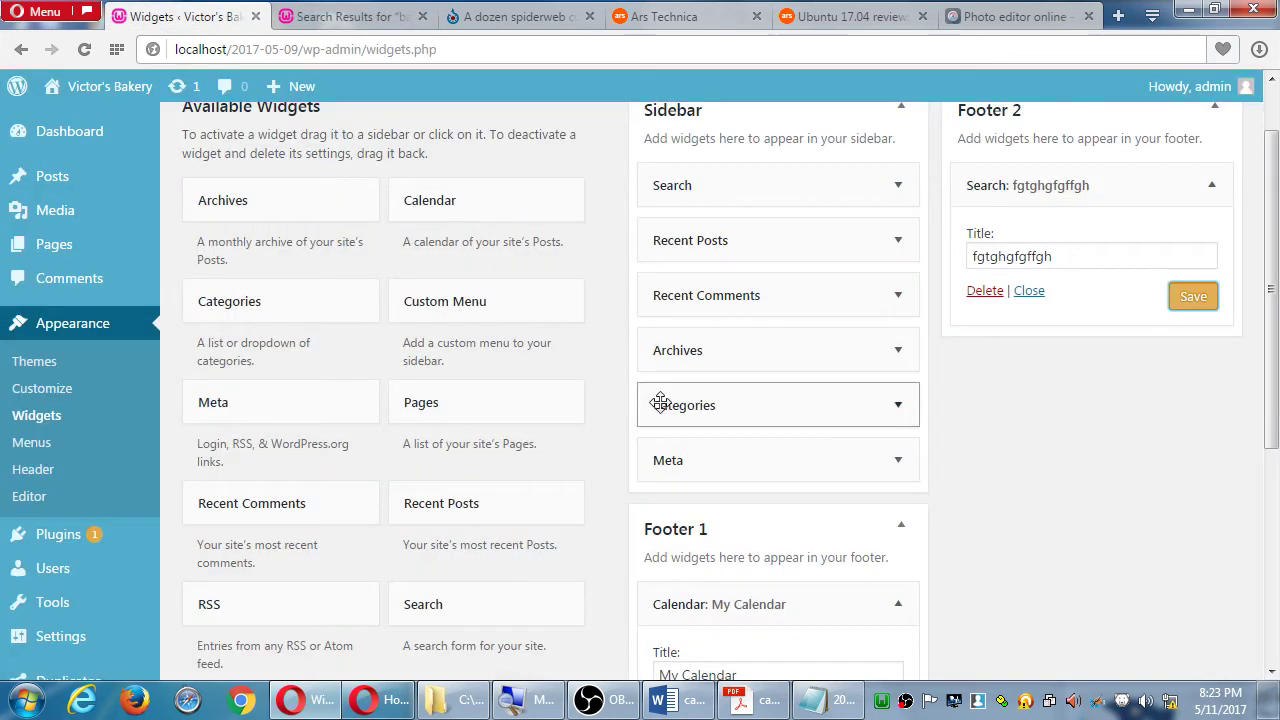
click(871, 247)
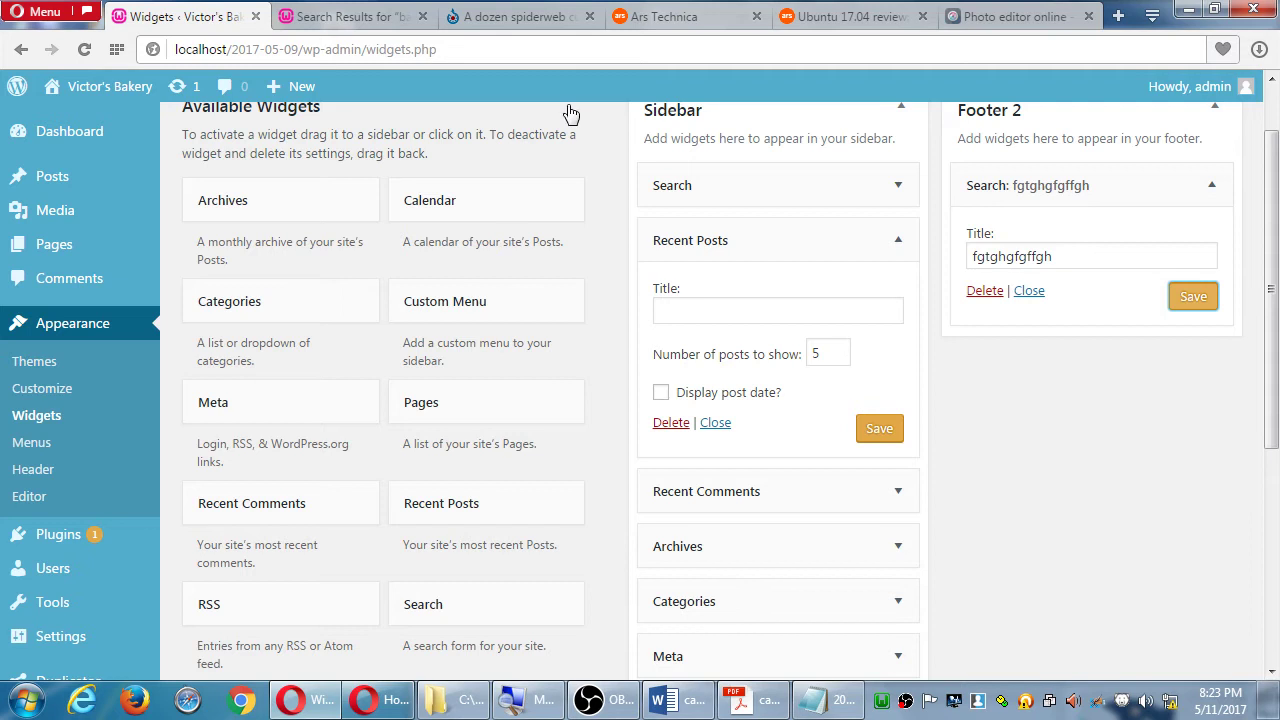
click(362, 14)
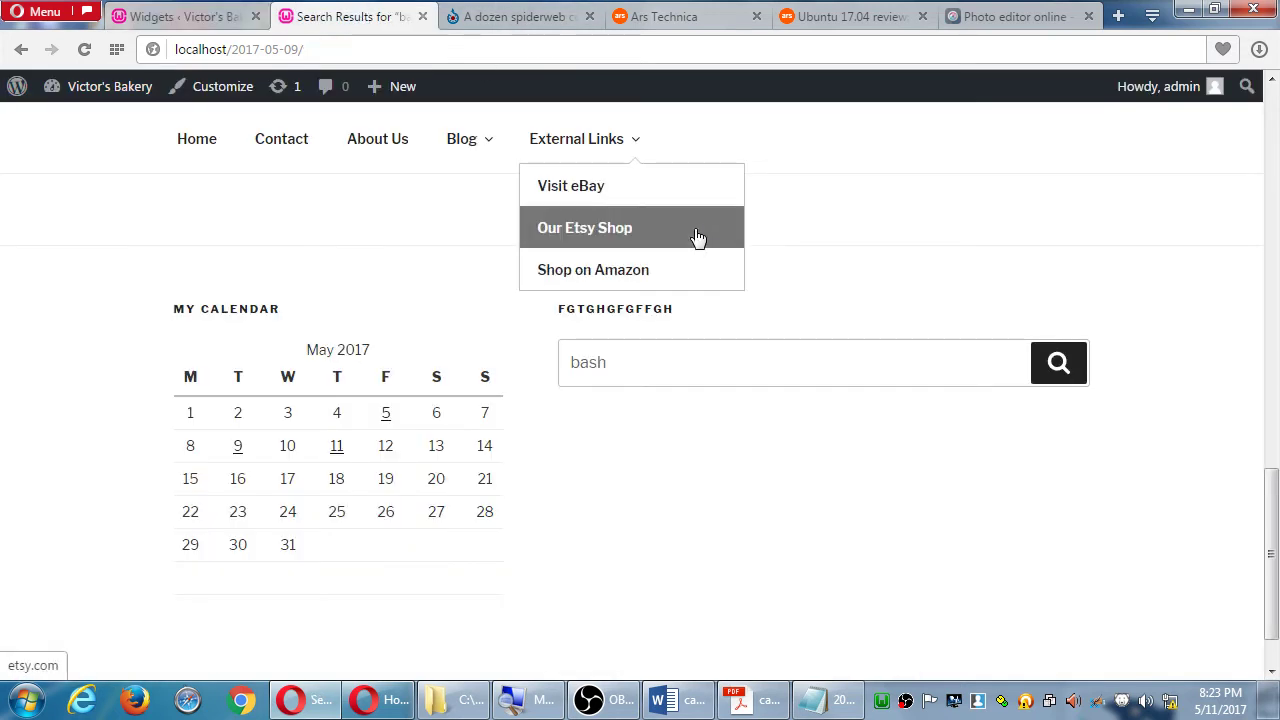
click(470, 145)
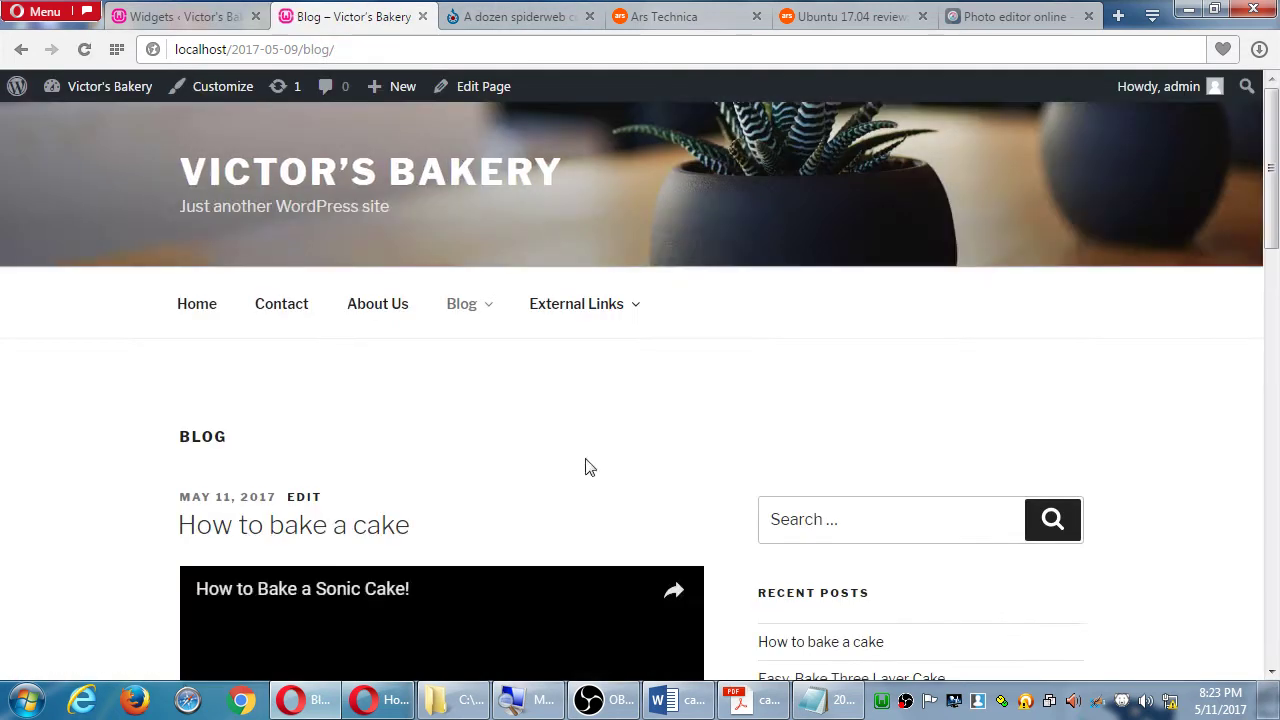
scroll(586, 466, down, 2)
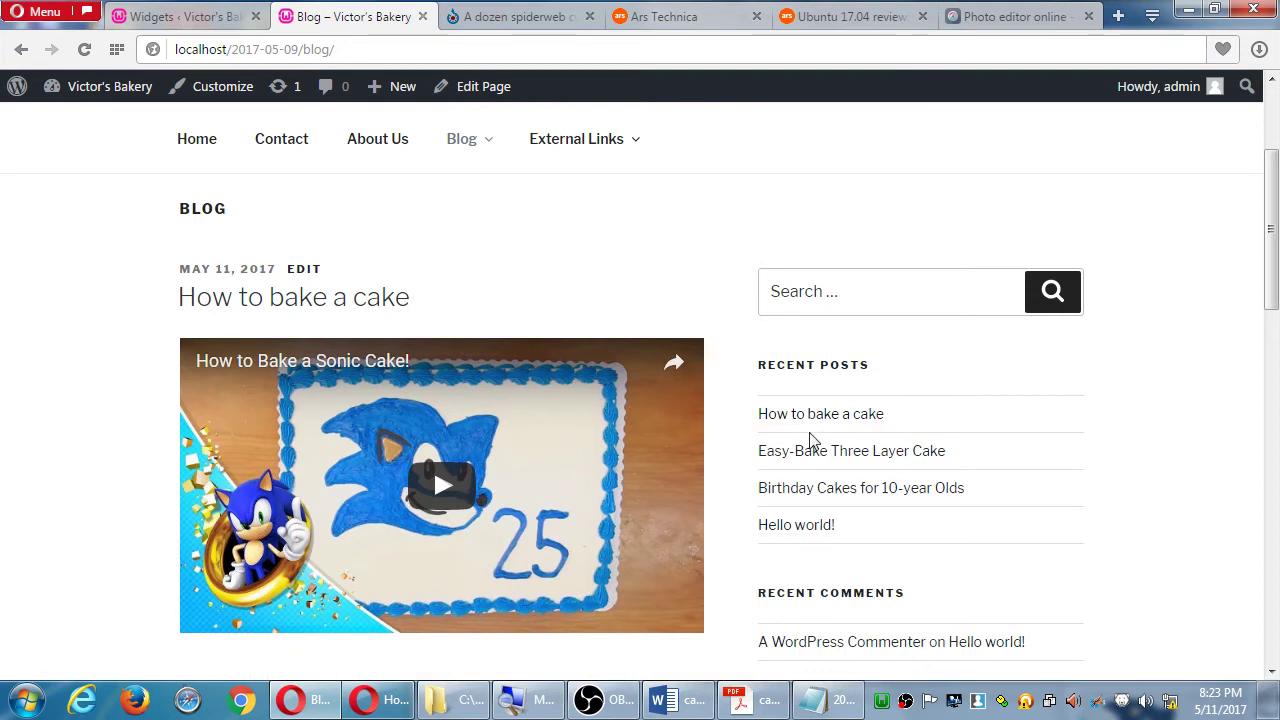
Set the Sidebar's Recent Posts widget to show 2 posts with post dates, save it, and reload the Blog page.
click(222, 32)
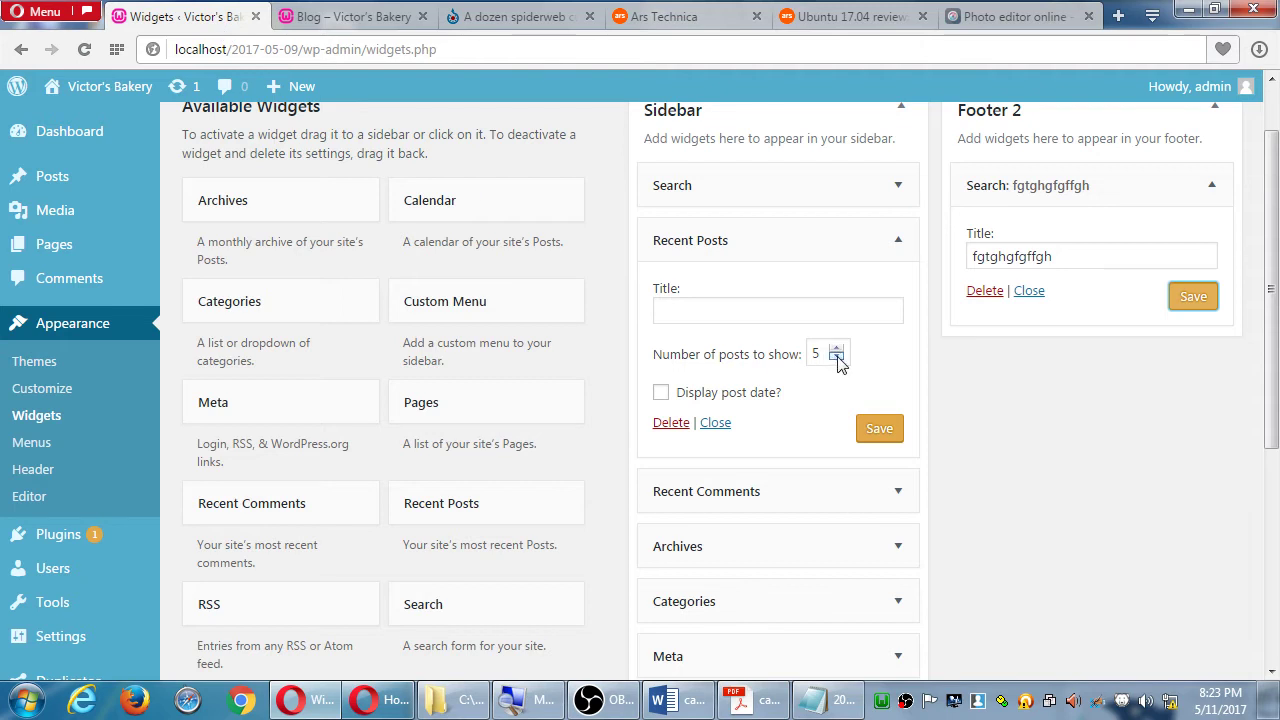
click(838, 359)
click(838, 359)
click(838, 359)
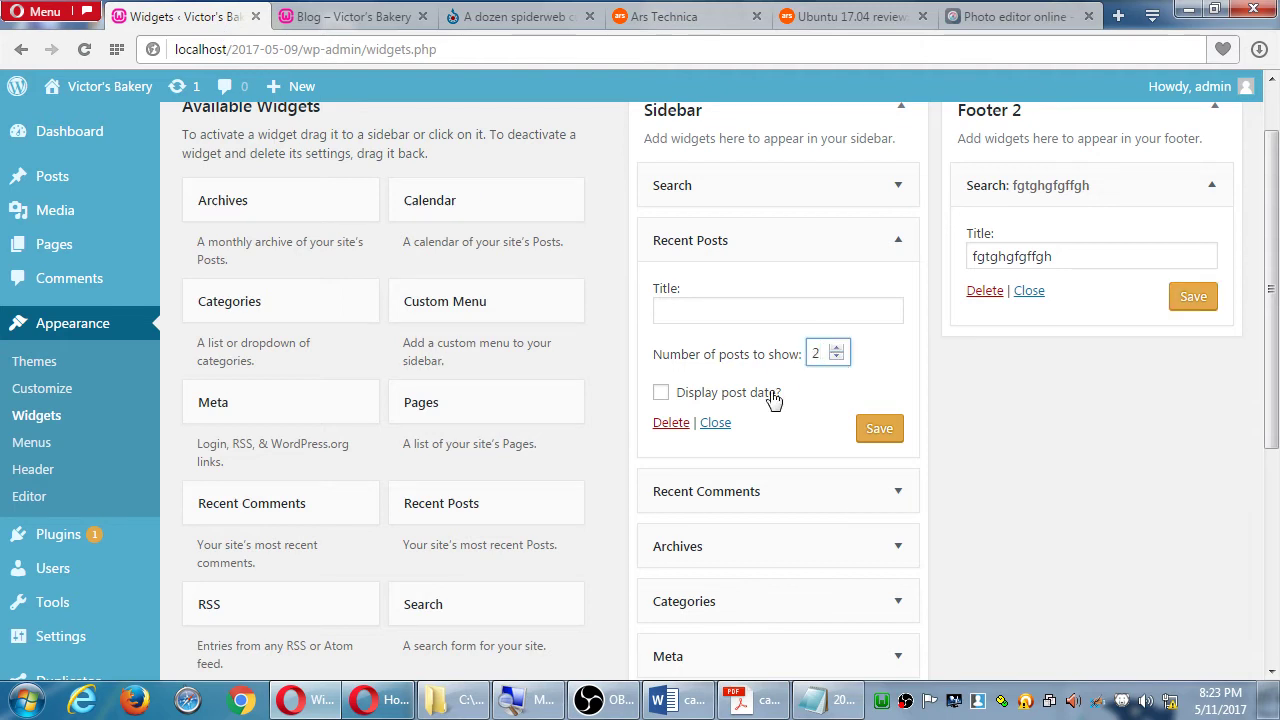
click(692, 396)
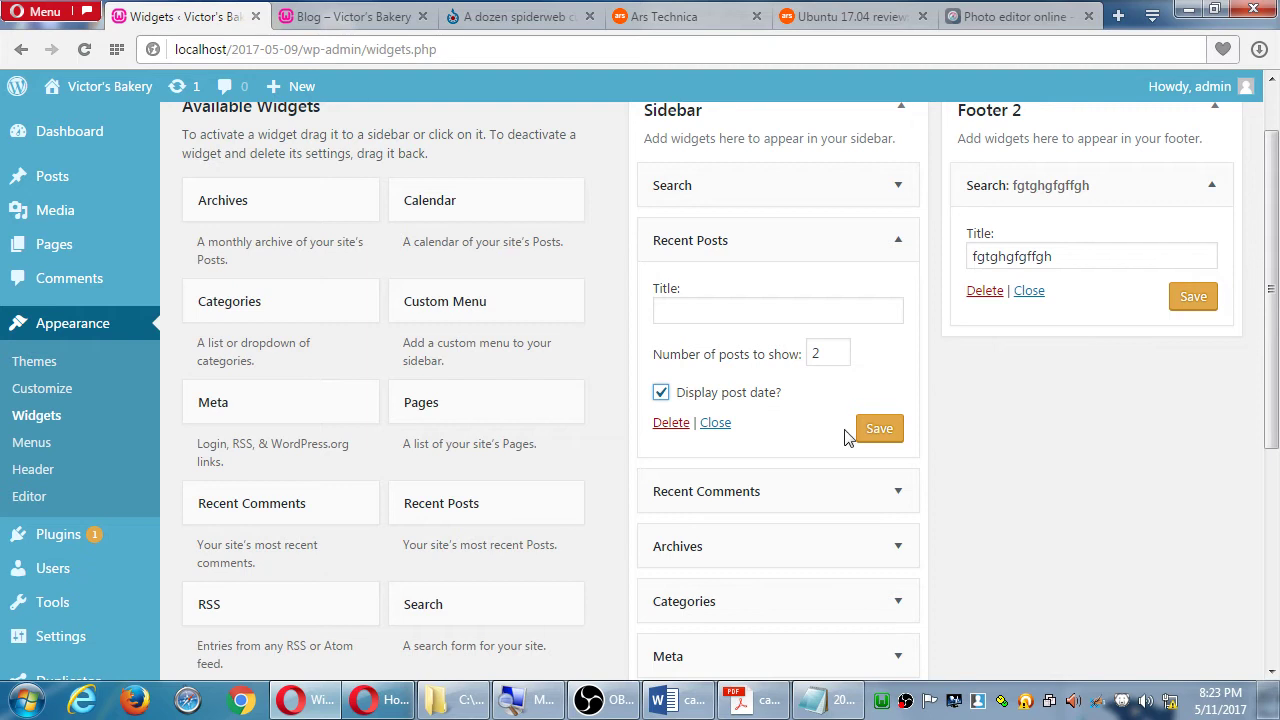
click(880, 428)
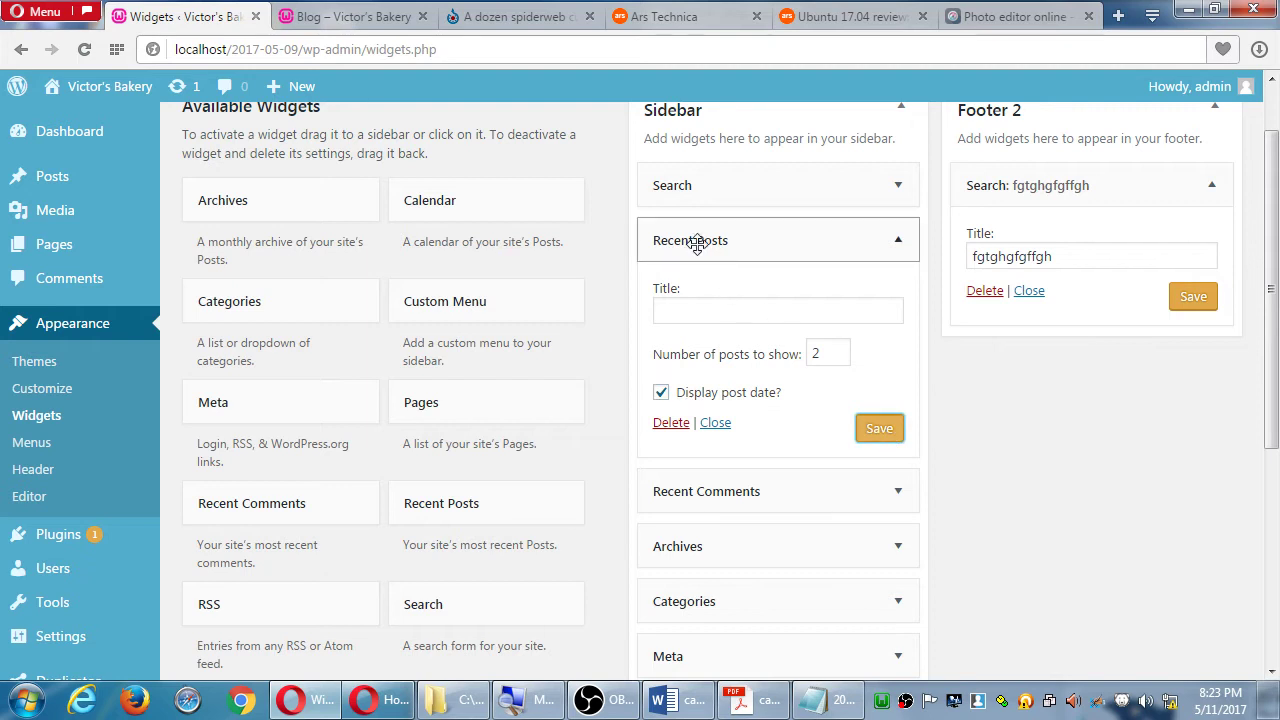
click(389, 20)
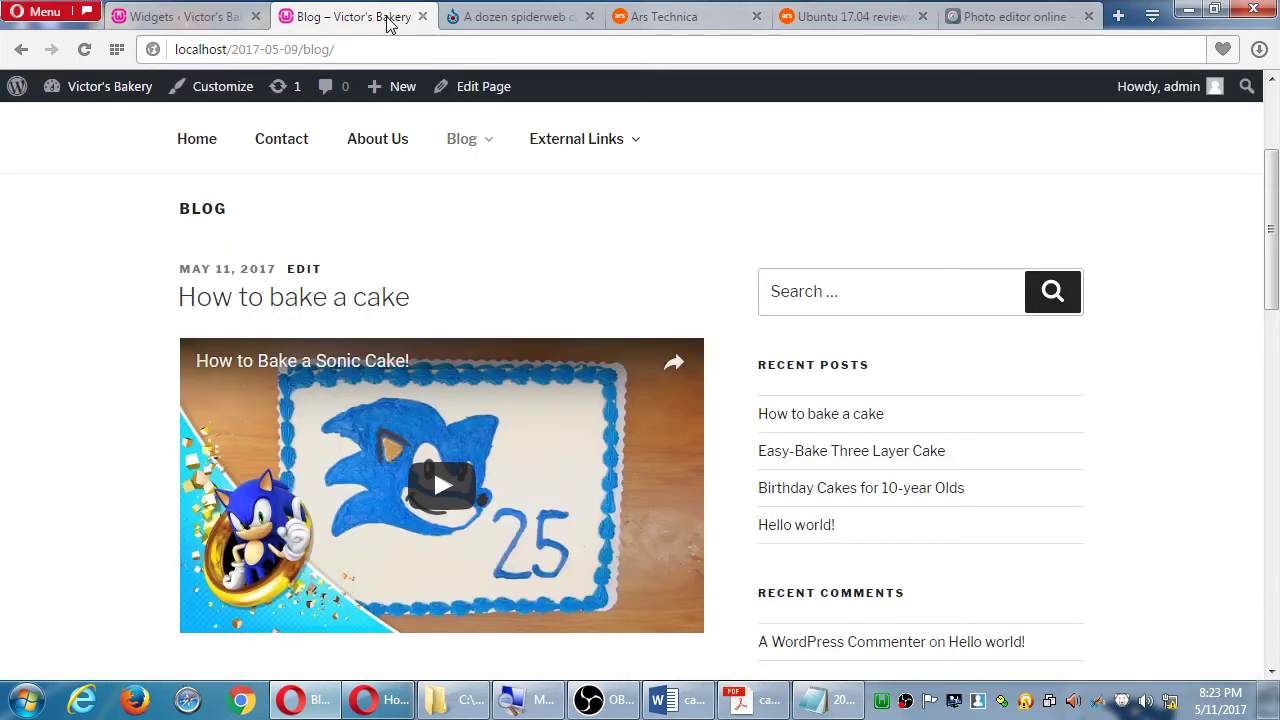
key(F5)
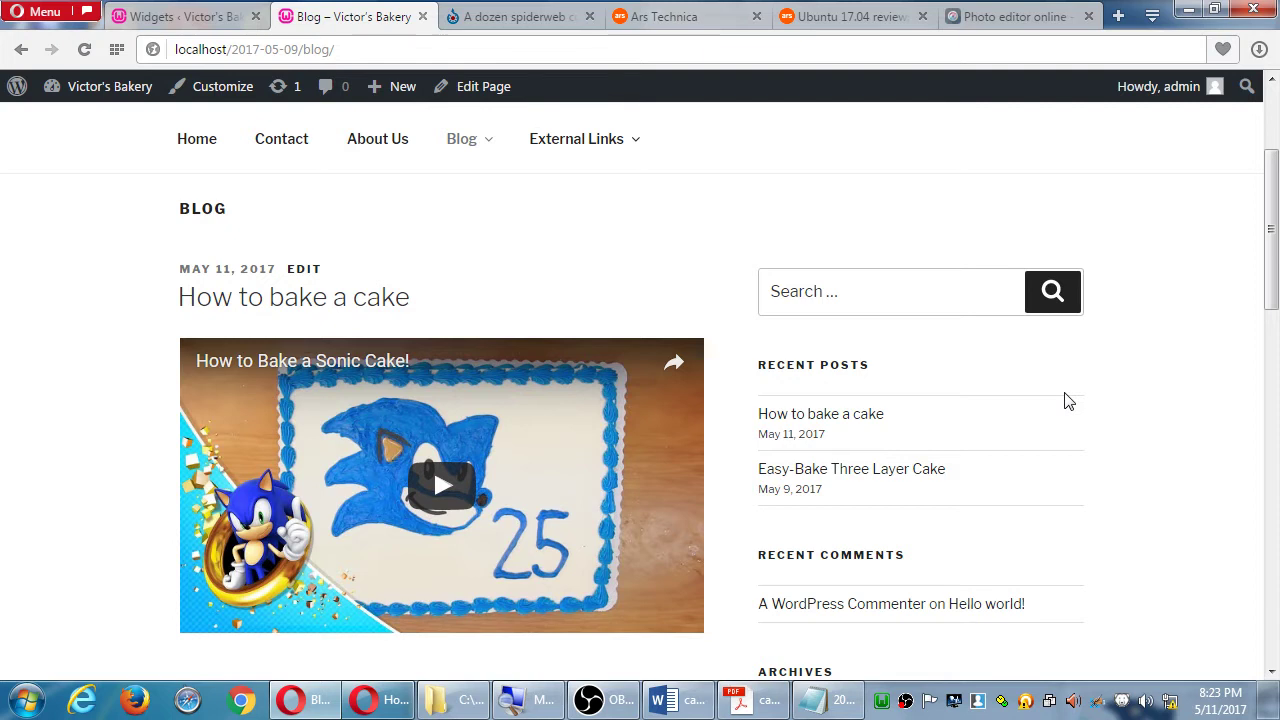
key(ctrl+Tab)
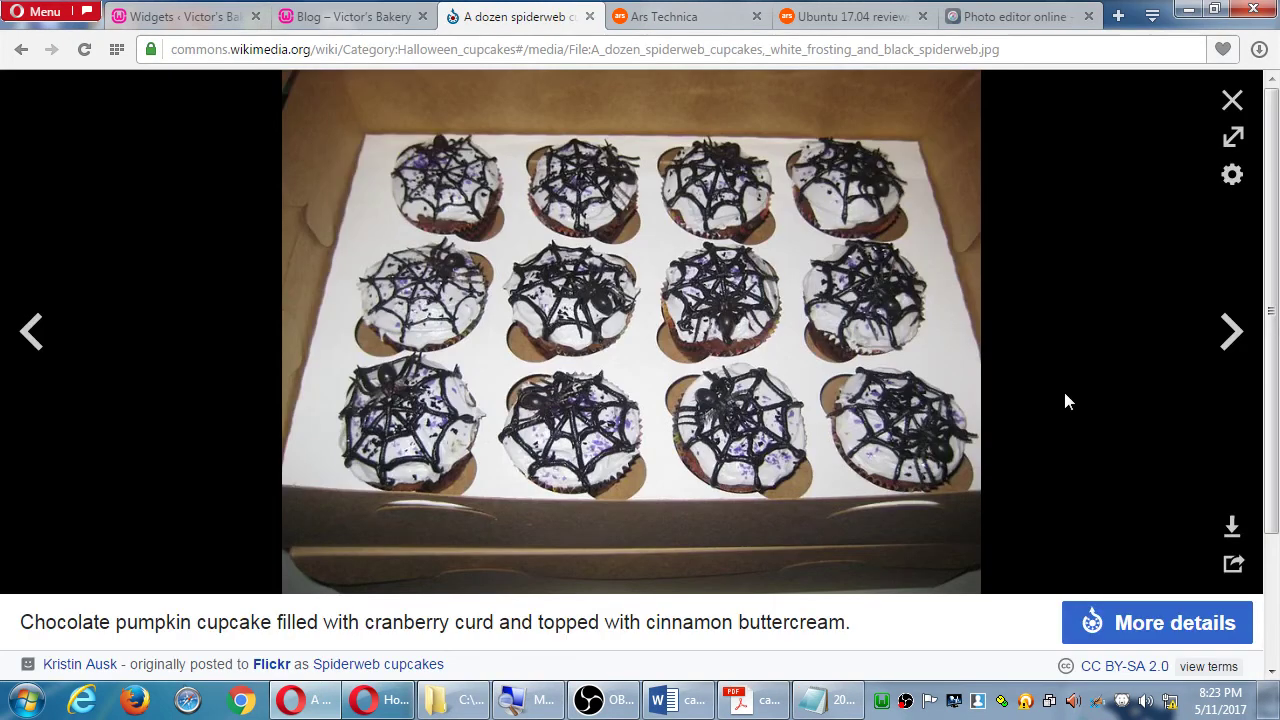
key(ctrl+Tab)
key(ctrl+Tab)
key(ctrl+Tab)
key(ctrl+Tab)
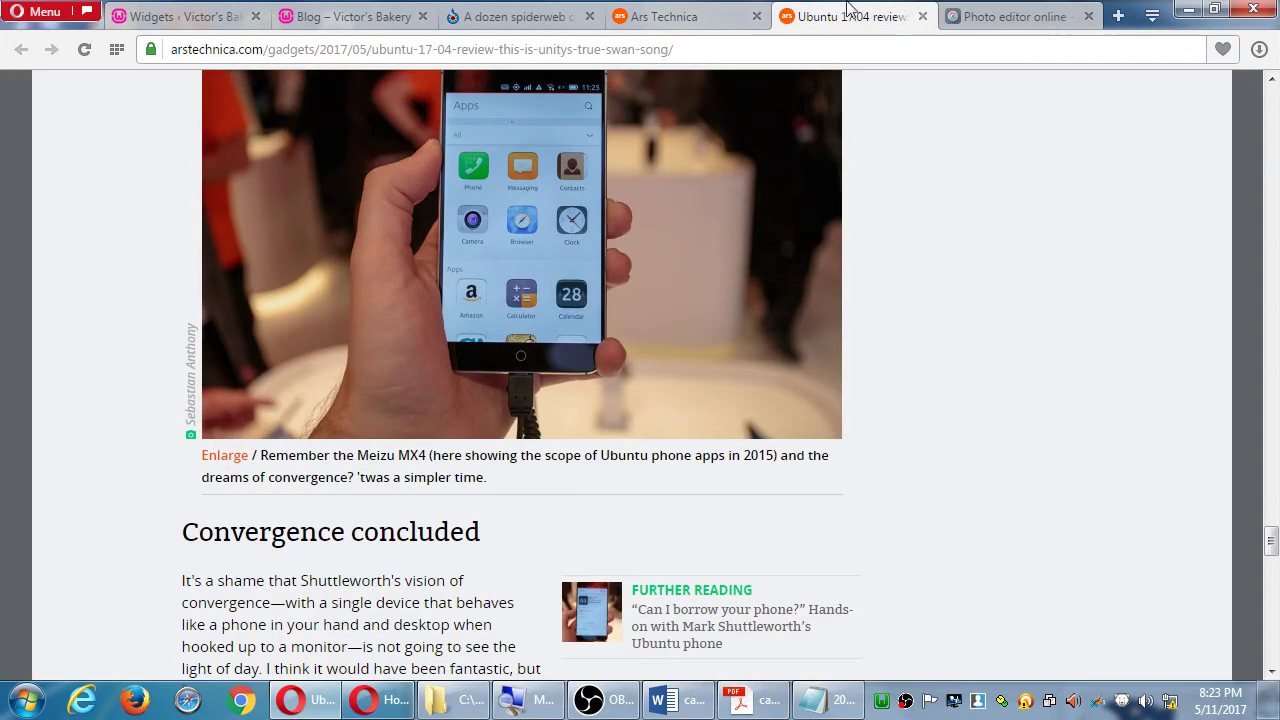
Open the theme editor in a separate browser tab and look through the Twenty Seventeen stylesheet (style.css).
click(136, 14)
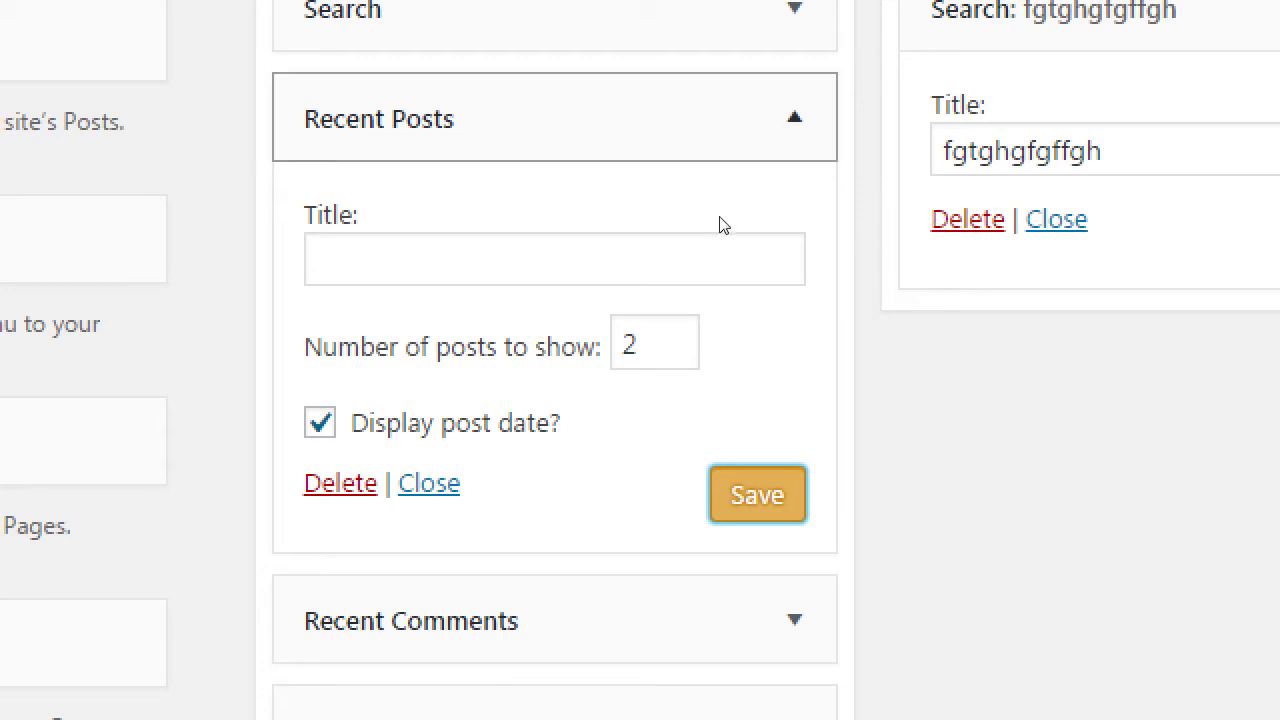
scroll(20, 515, down, 2)
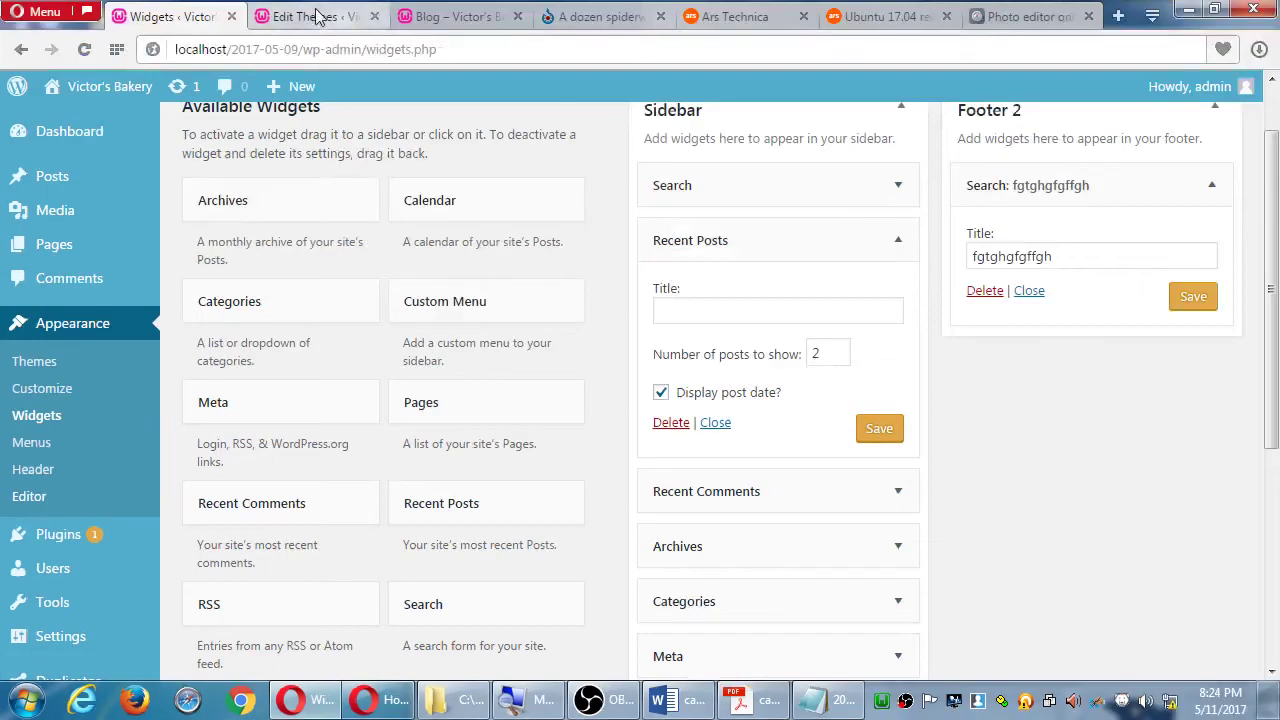
click(305, 16)
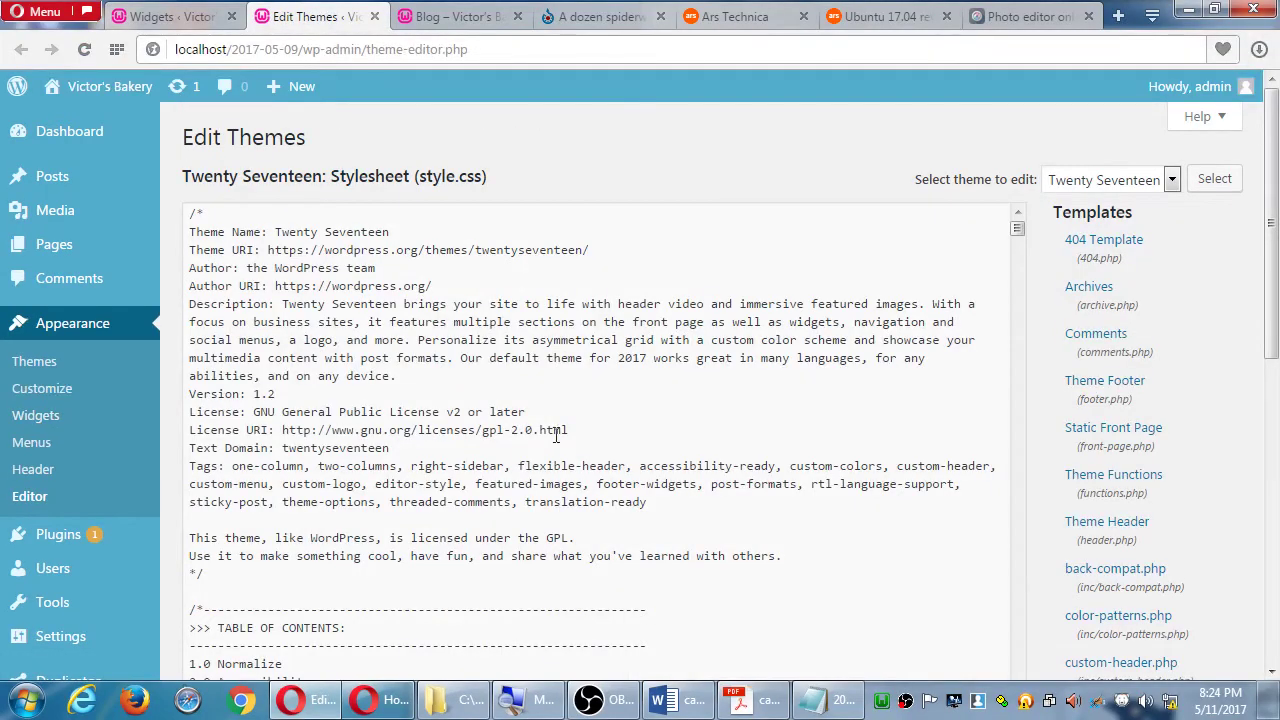
scroll(552, 418, down, 15)
scroll(552, 417, down, 10)
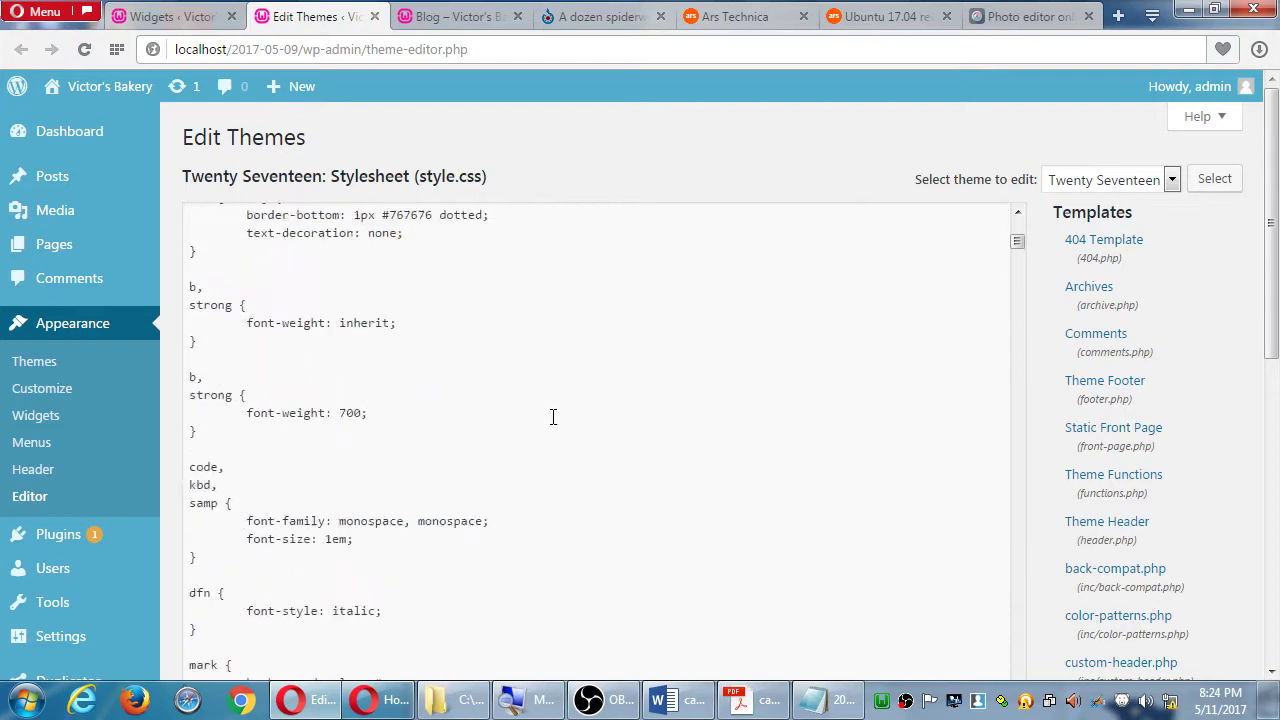
scroll(553, 418, down, 15)
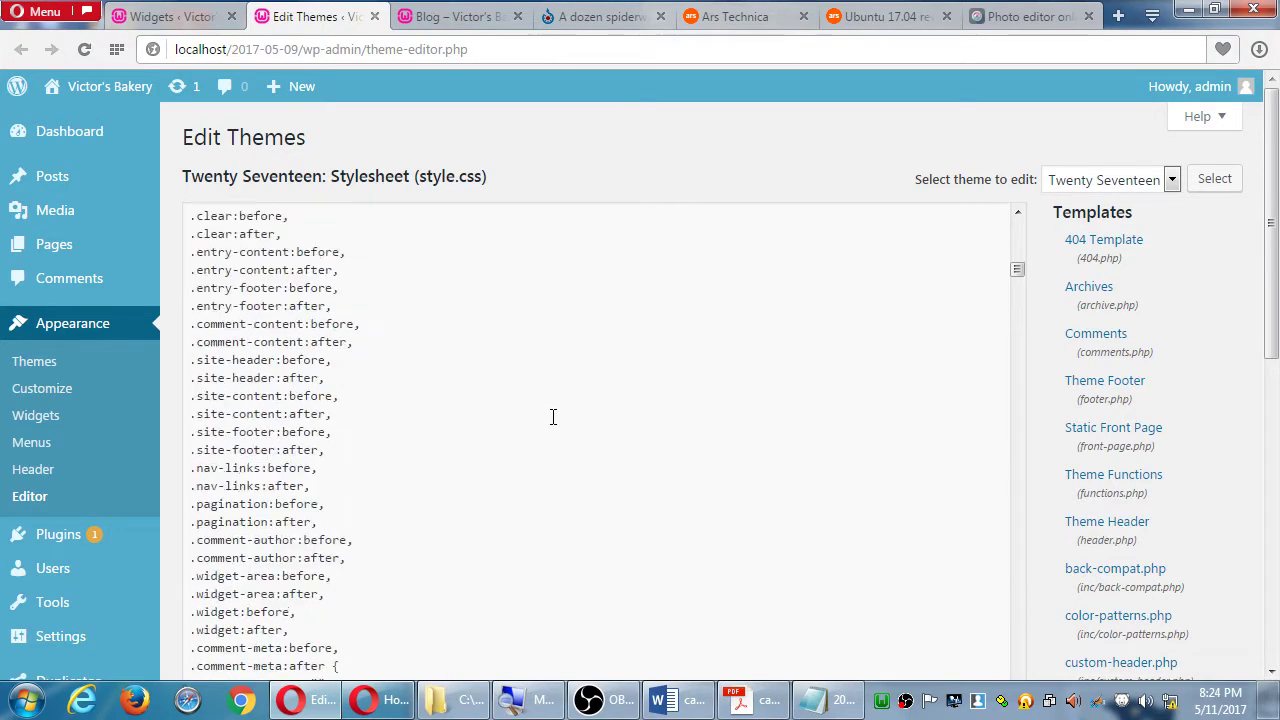
Return to the widget settings, collapse Recent Posts, and examine the options of the Sidebar's Recent Comments and Archives widgets.
click(165, 16)
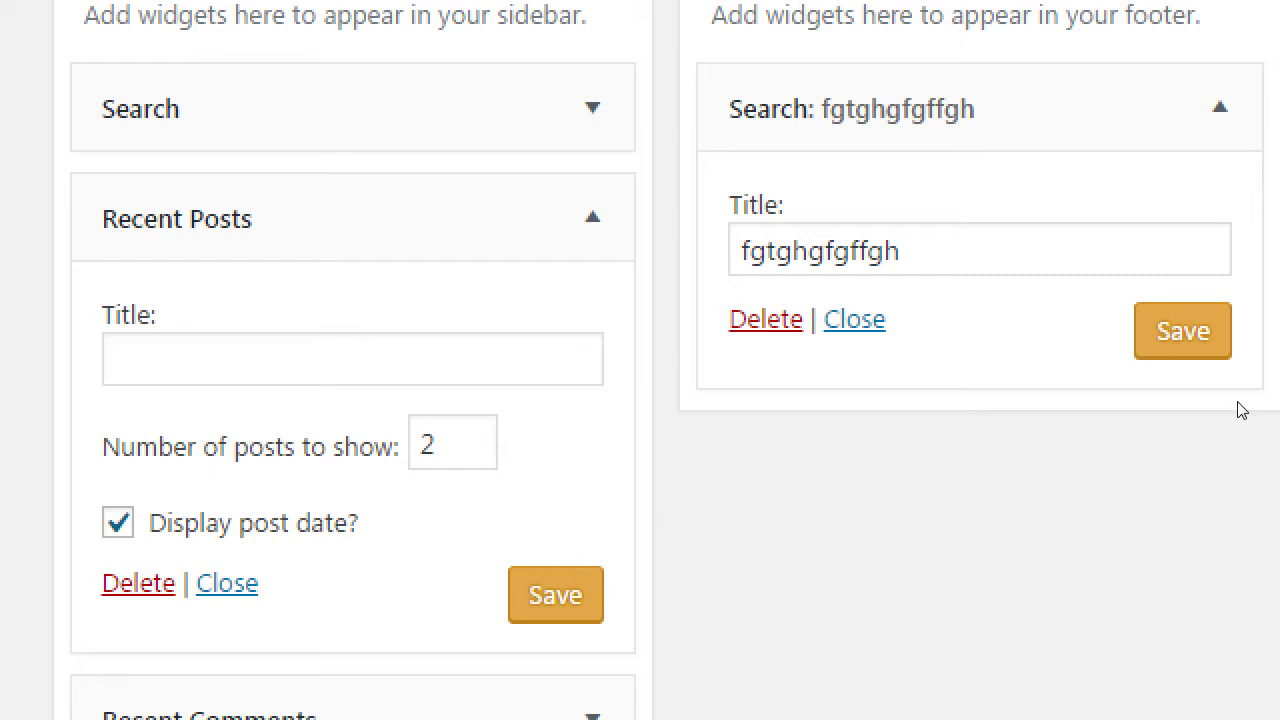
key(Return)
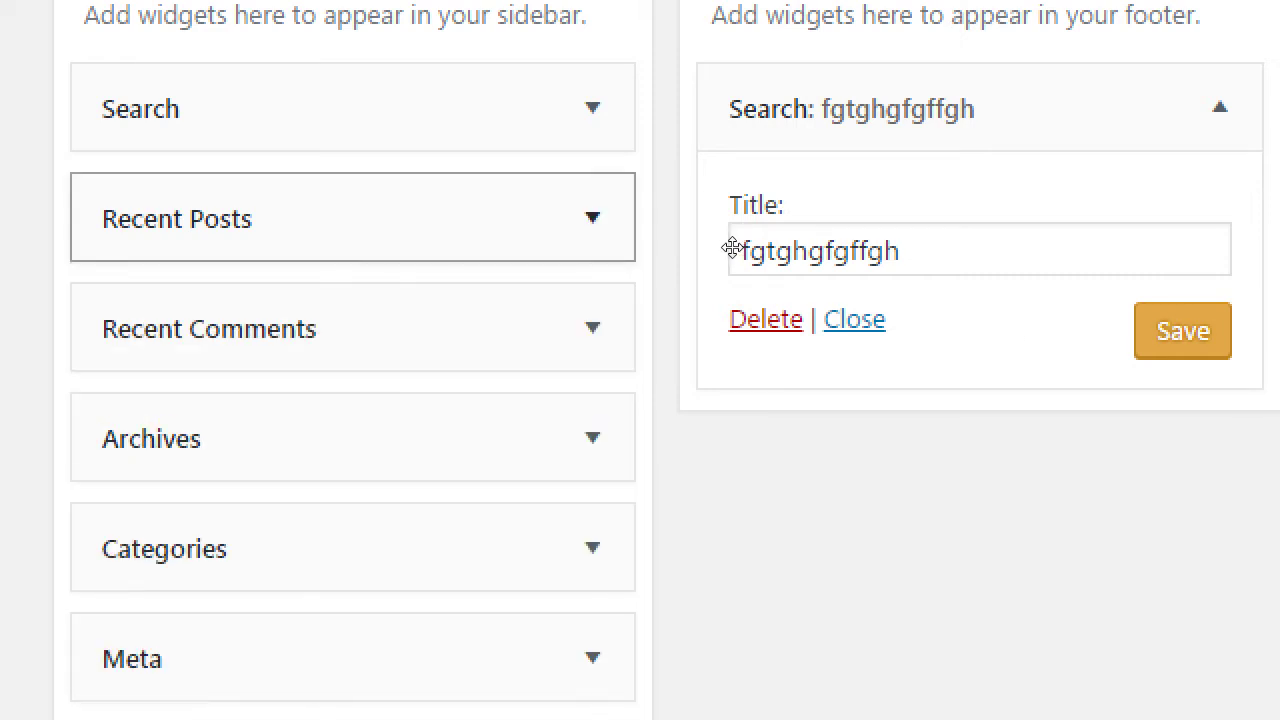
key(Tab)
key(Return)
scroll(738, 287, down, 2)
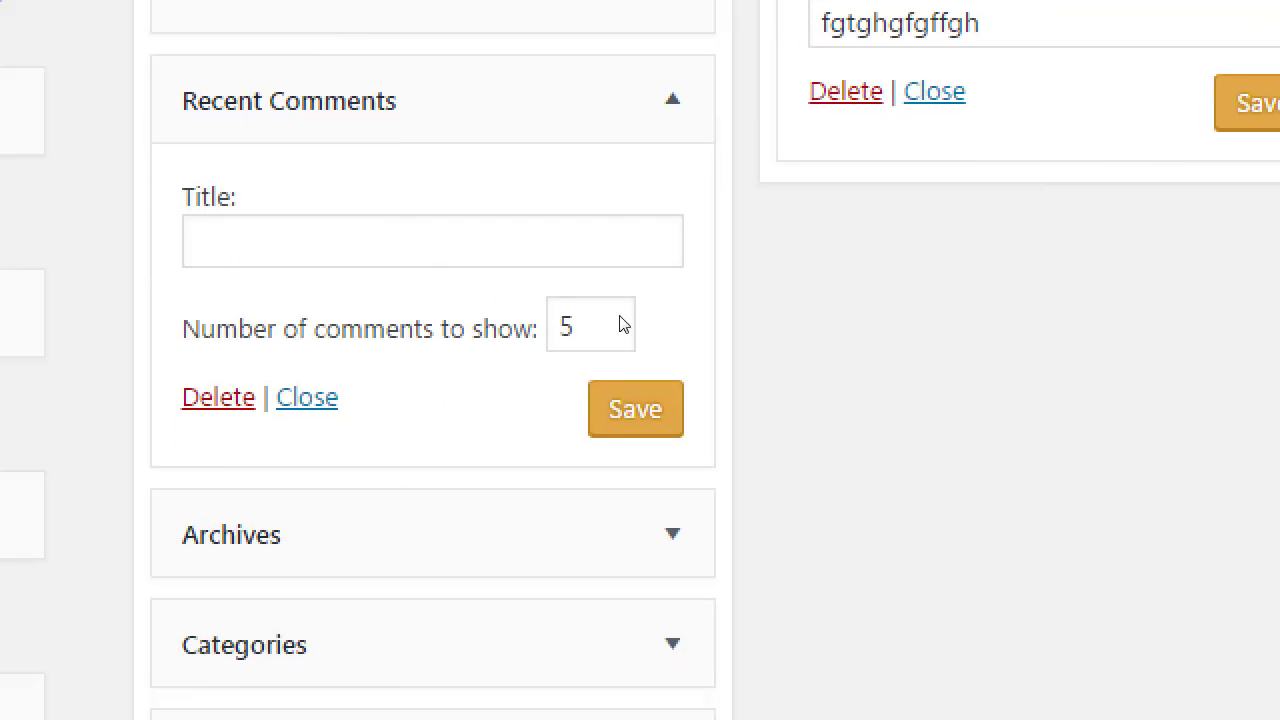
key(Return)
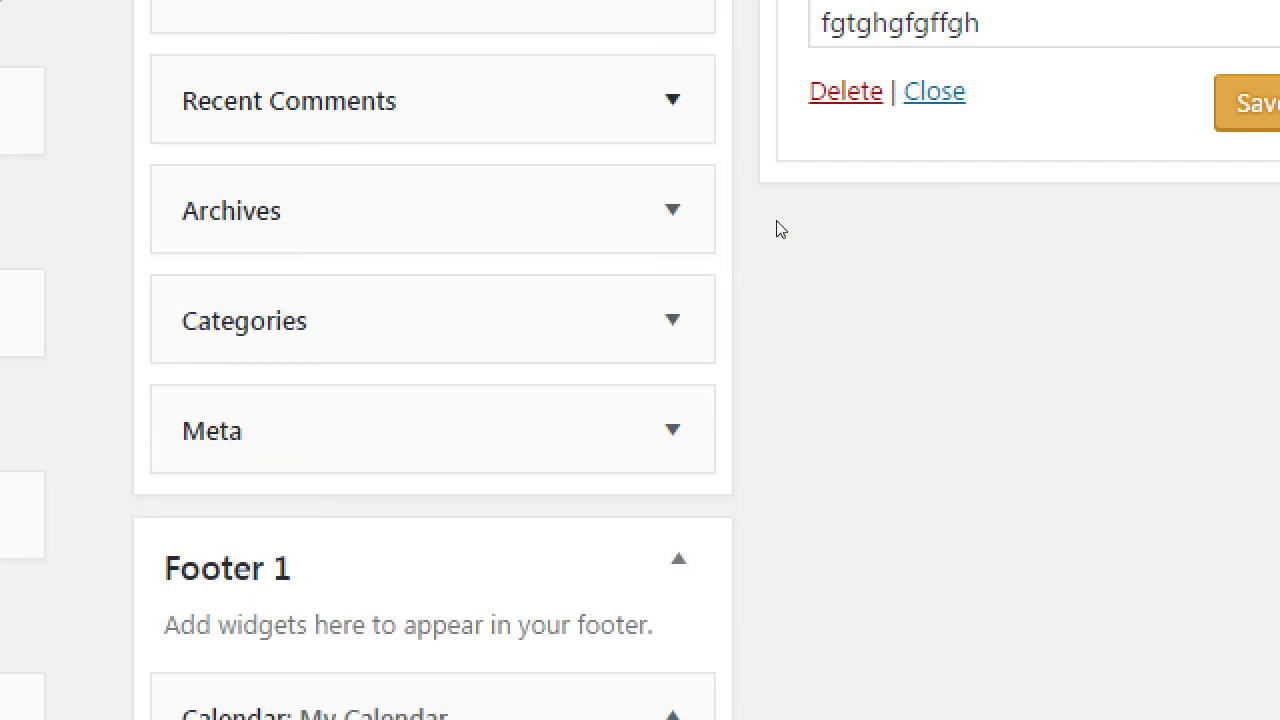
key(Tab)
key(Return)
click(764, 250)
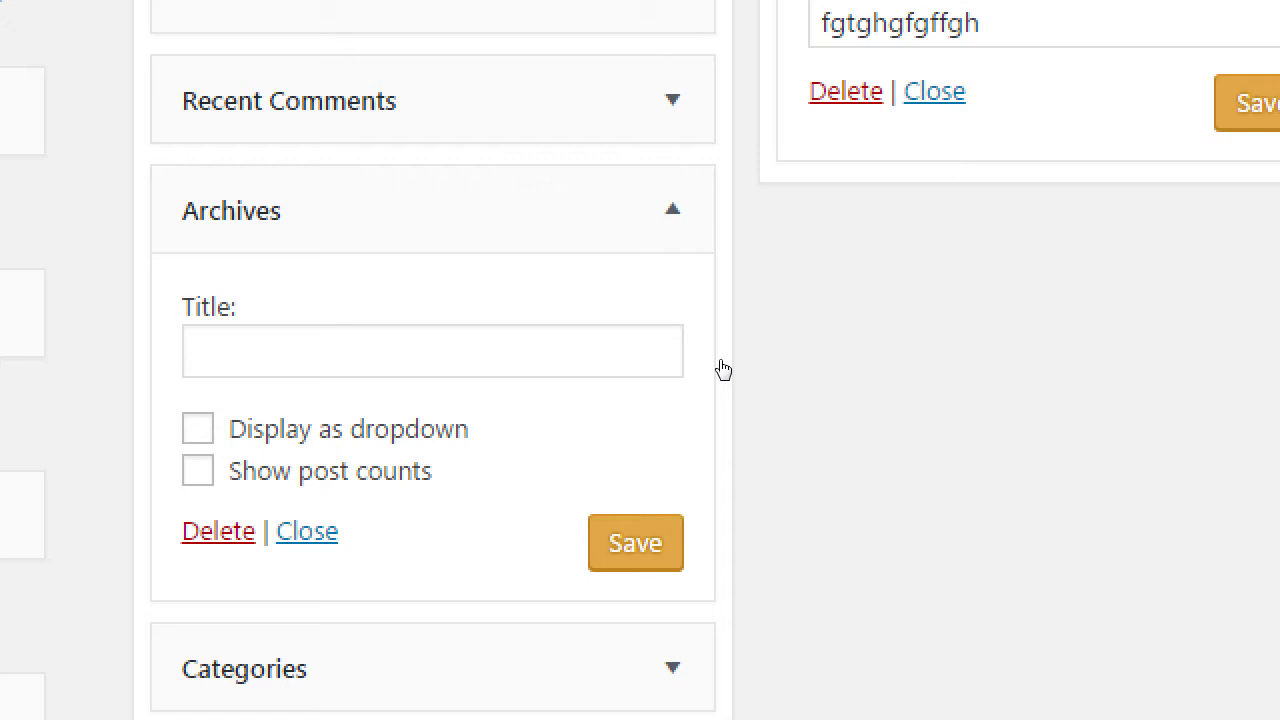
Set the Sidebar's Archives widget to display as a dropdown and save it.
key(Tab)
key(space)
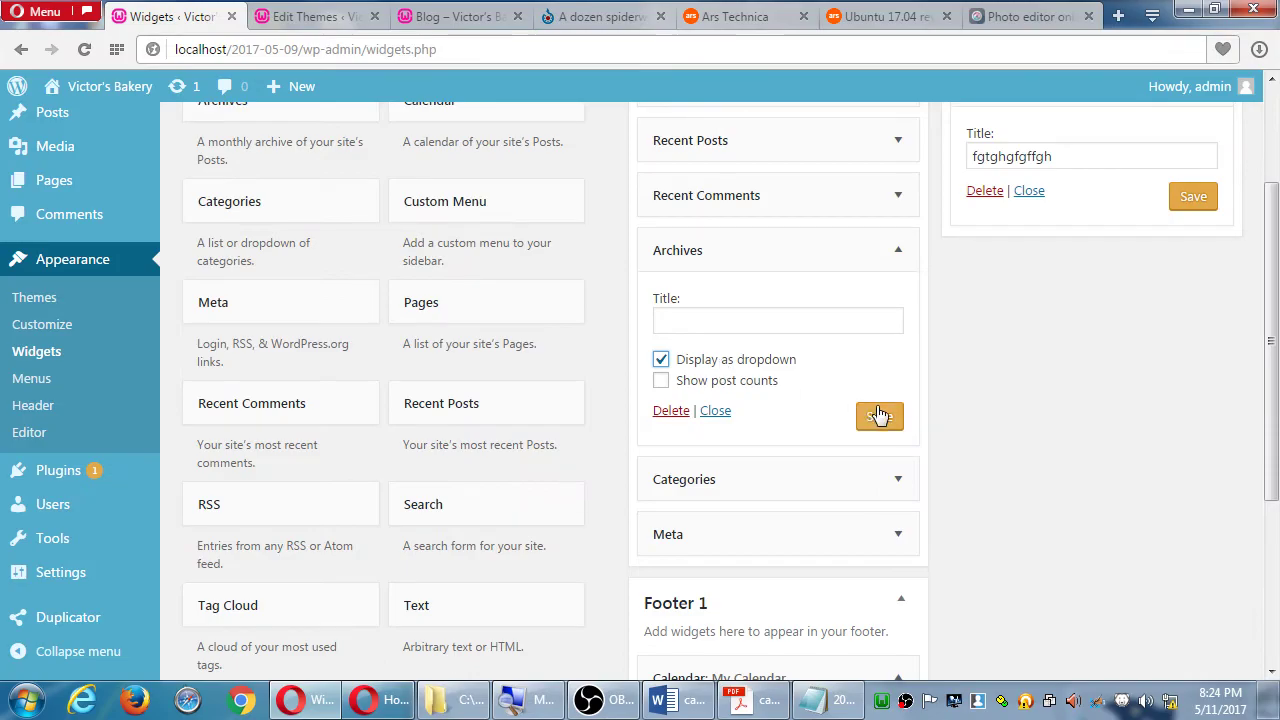
click(878, 416)
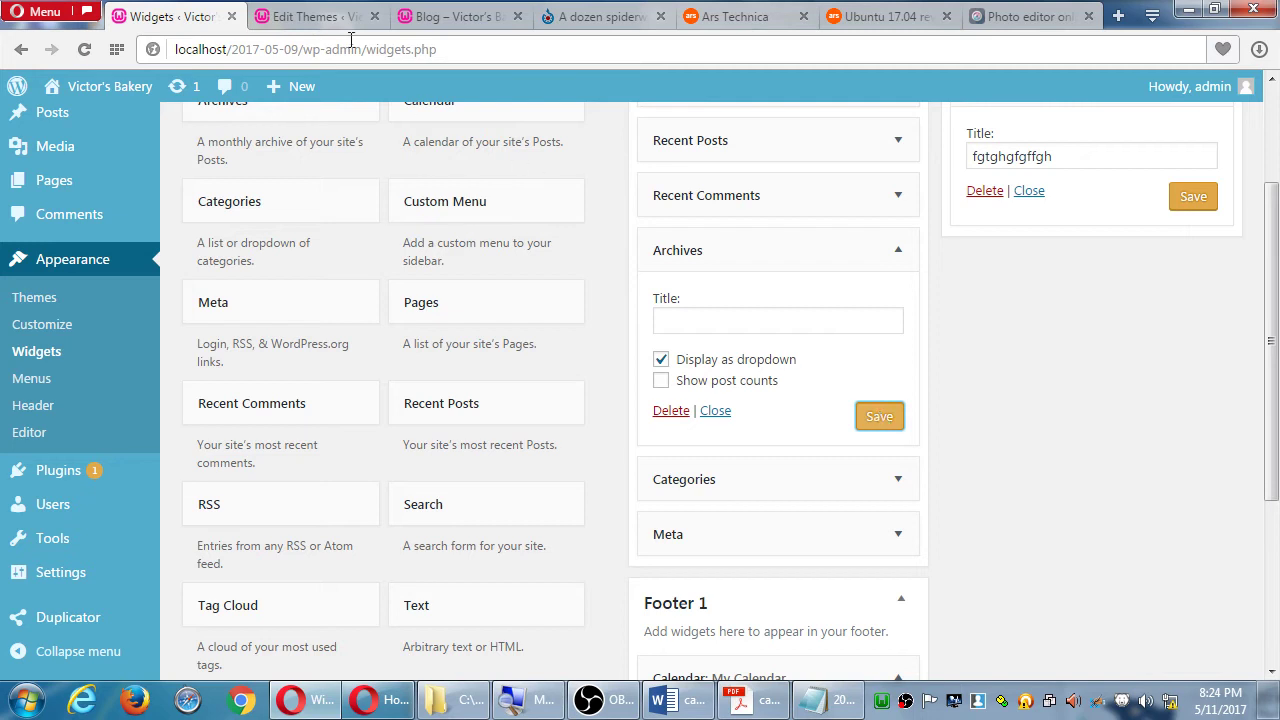
Close the theme editor tab and examine the Archives month dropdown in the Blog page's sidebar.
click(328, 17)
middle_click(328, 17)
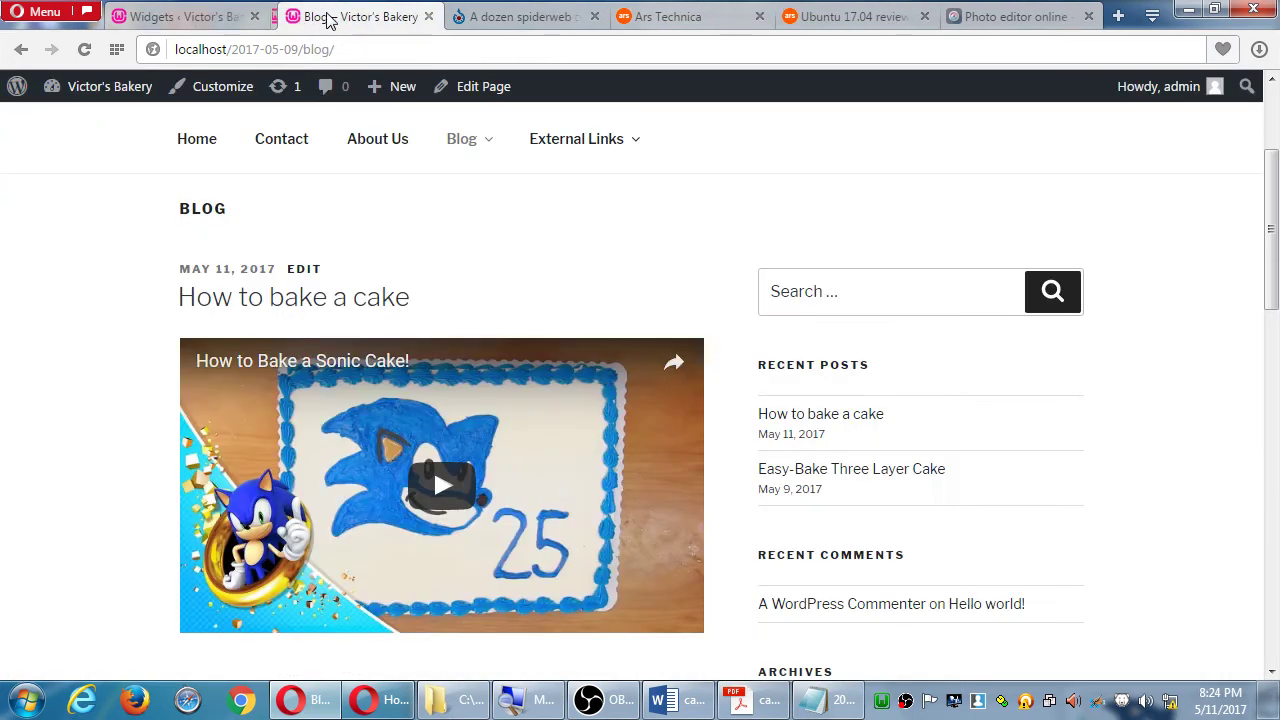
mouse_move(500, 162)
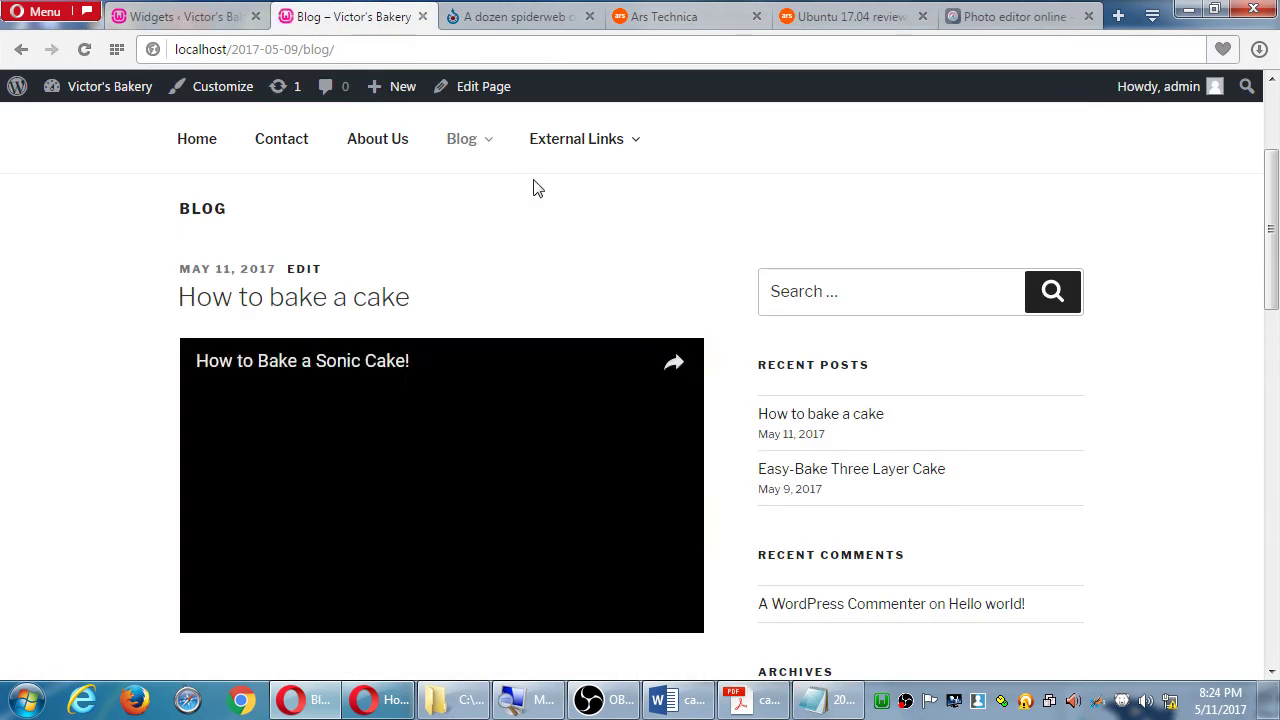
scroll(786, 403, down, 2)
scroll(1168, 522, down, 2)
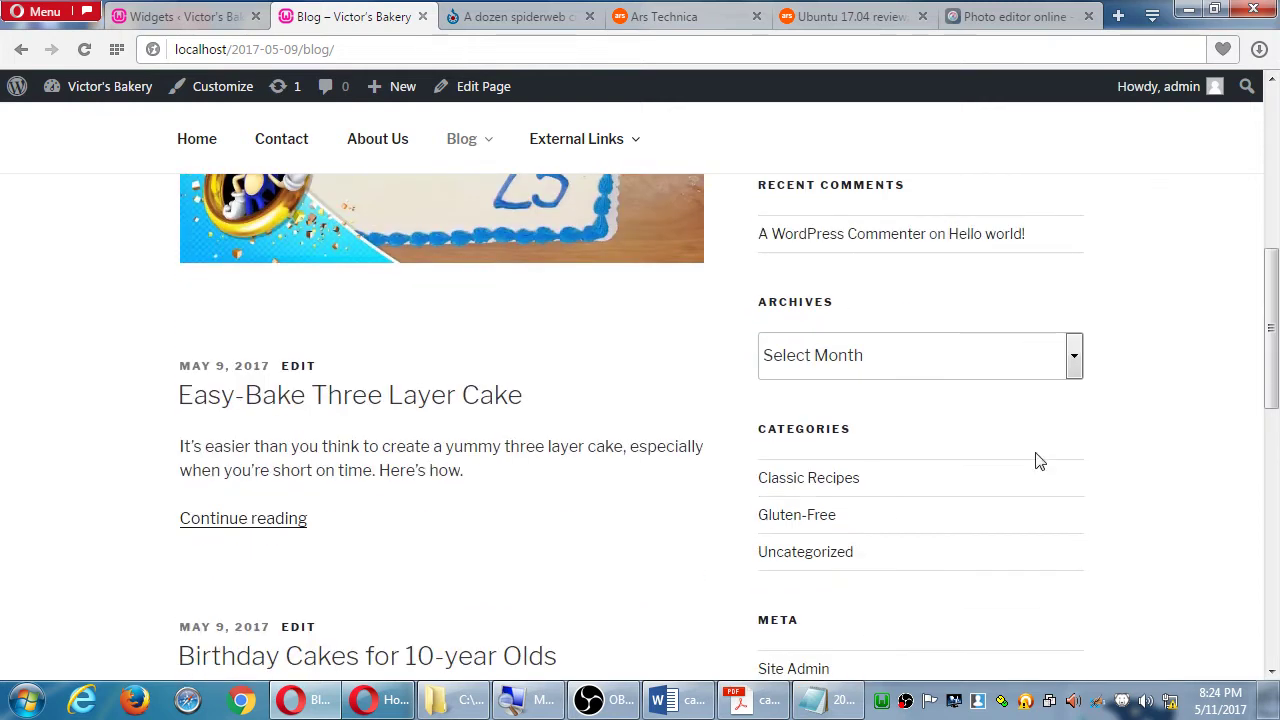
click(892, 380)
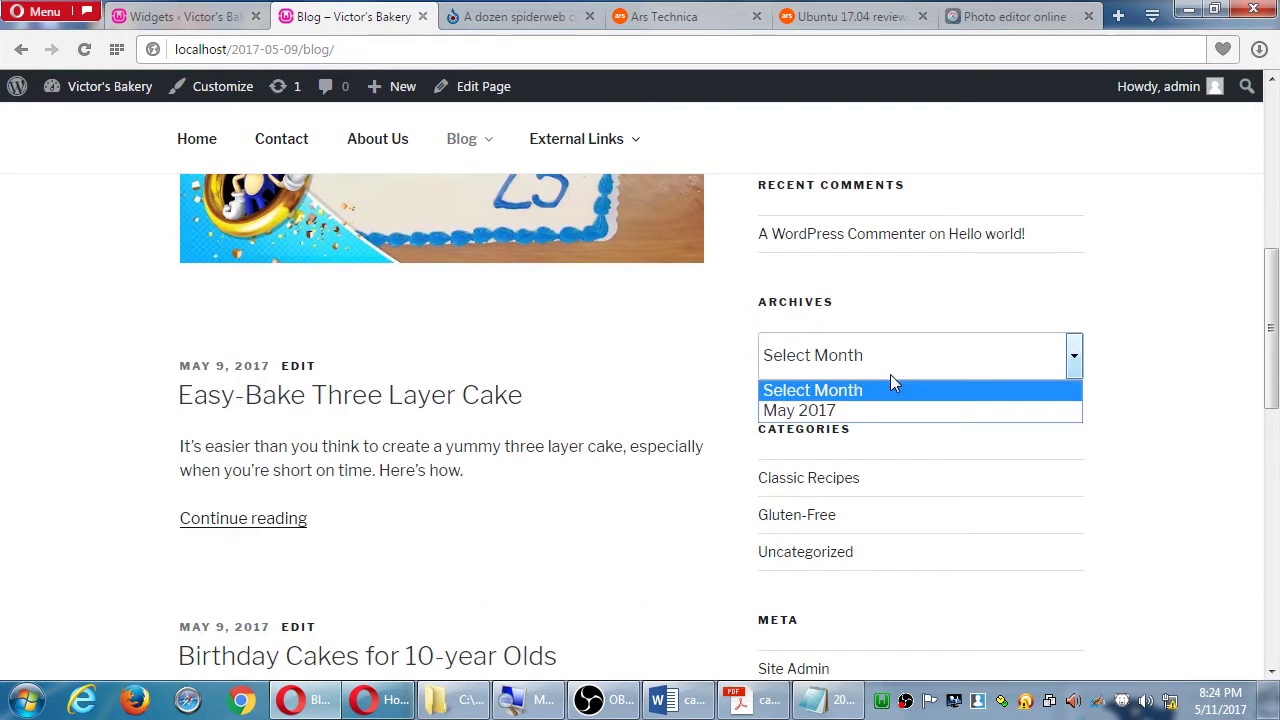
click(1133, 413)
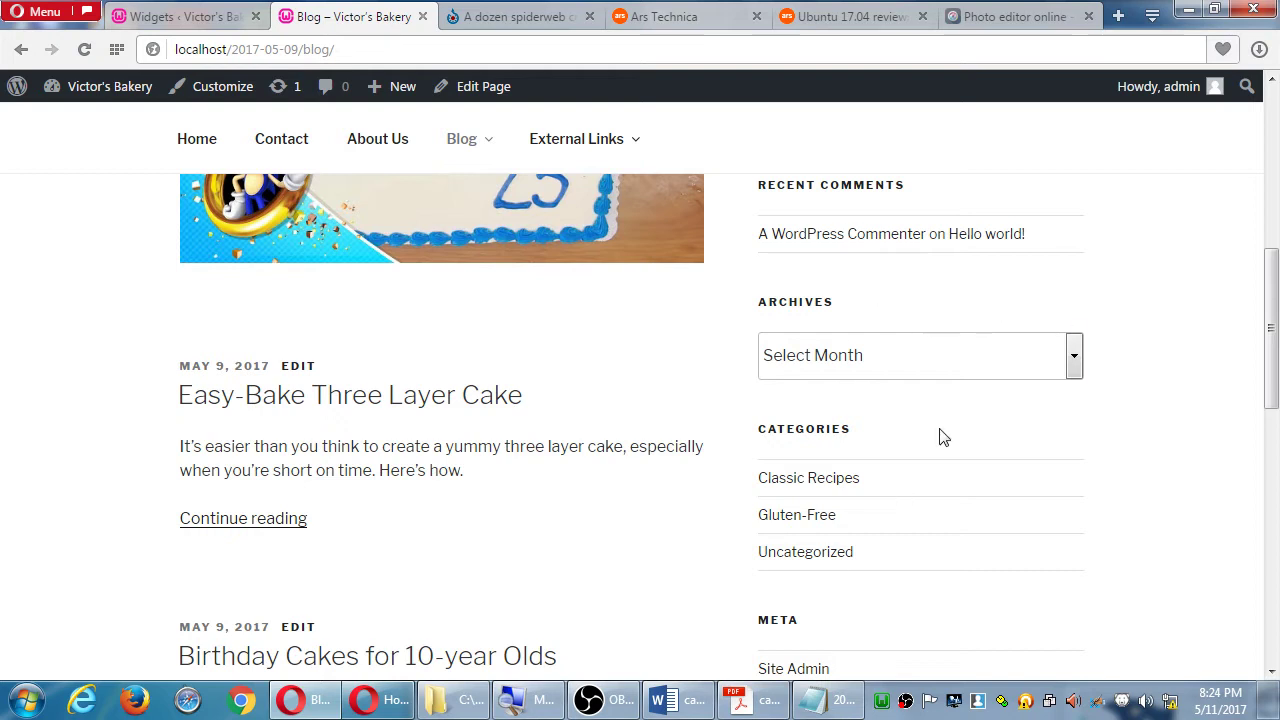
scroll(940, 434, down, 5)
scroll(940, 434, up, 5)
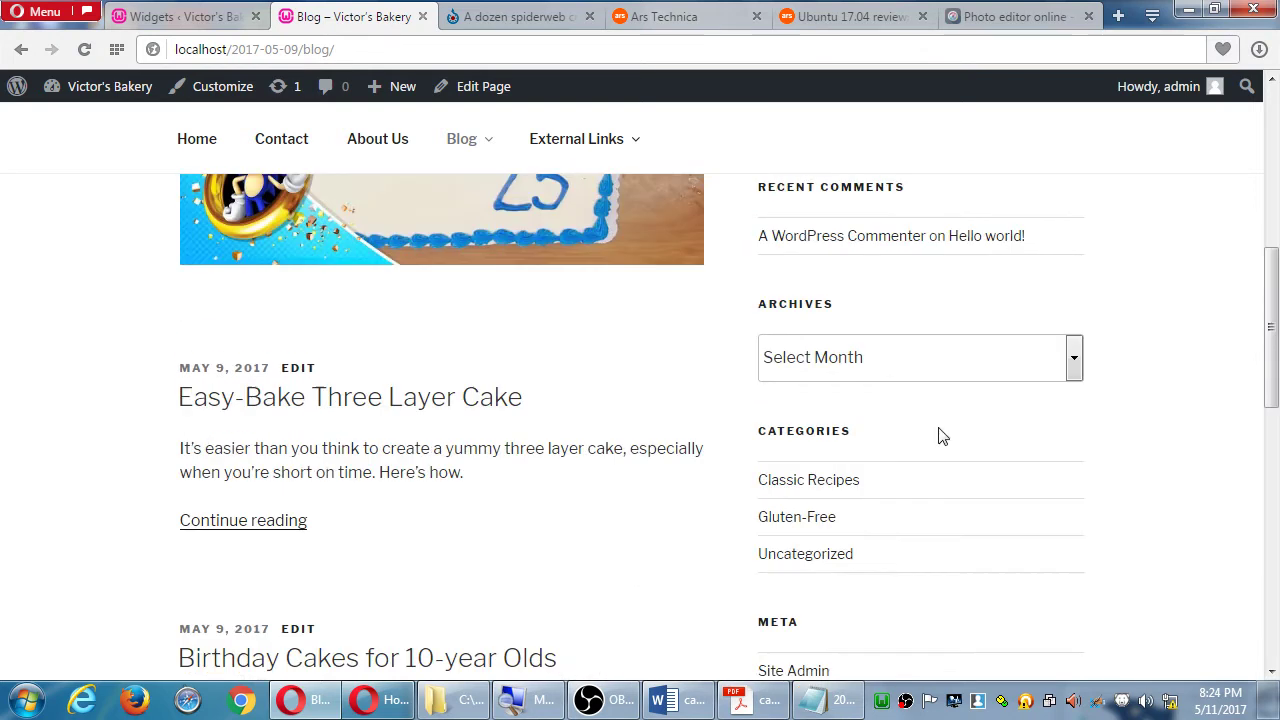
click(897, 370)
click(897, 370)
click(897, 370)
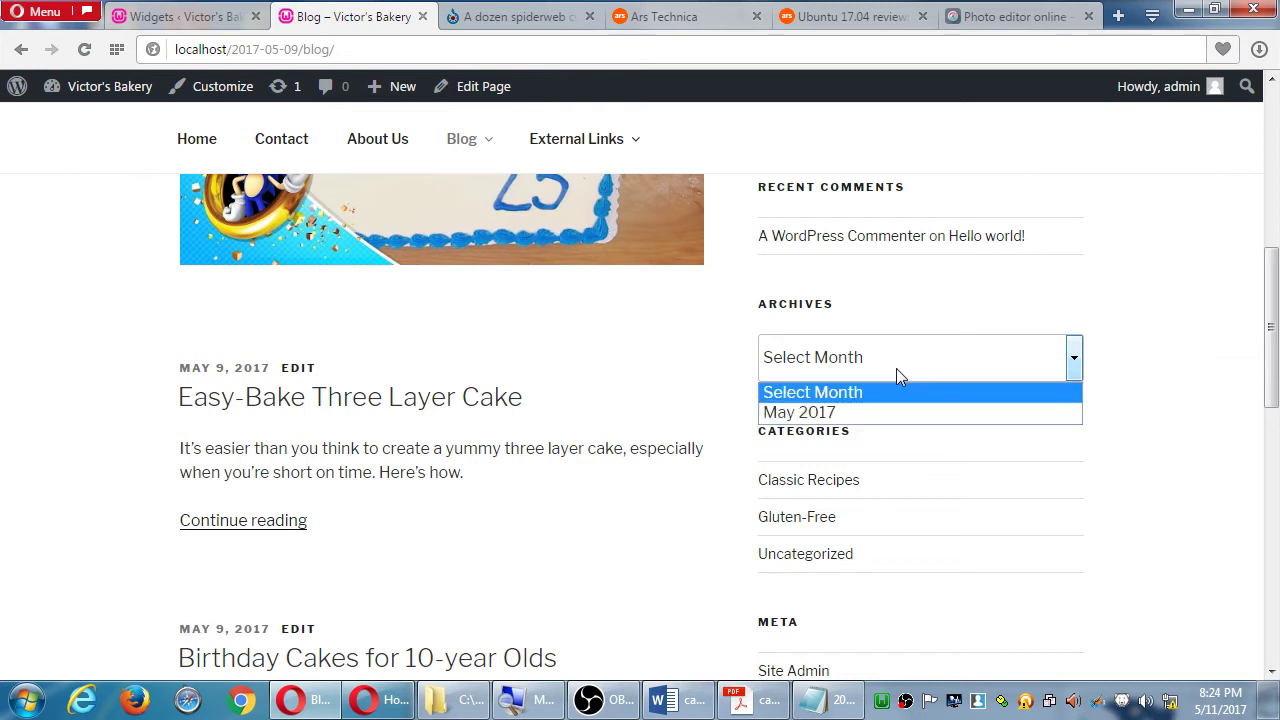
click(897, 370)
Expand the Sidebar's Meta widget in the widget settings and view its links on the Blog page.
click(178, 16)
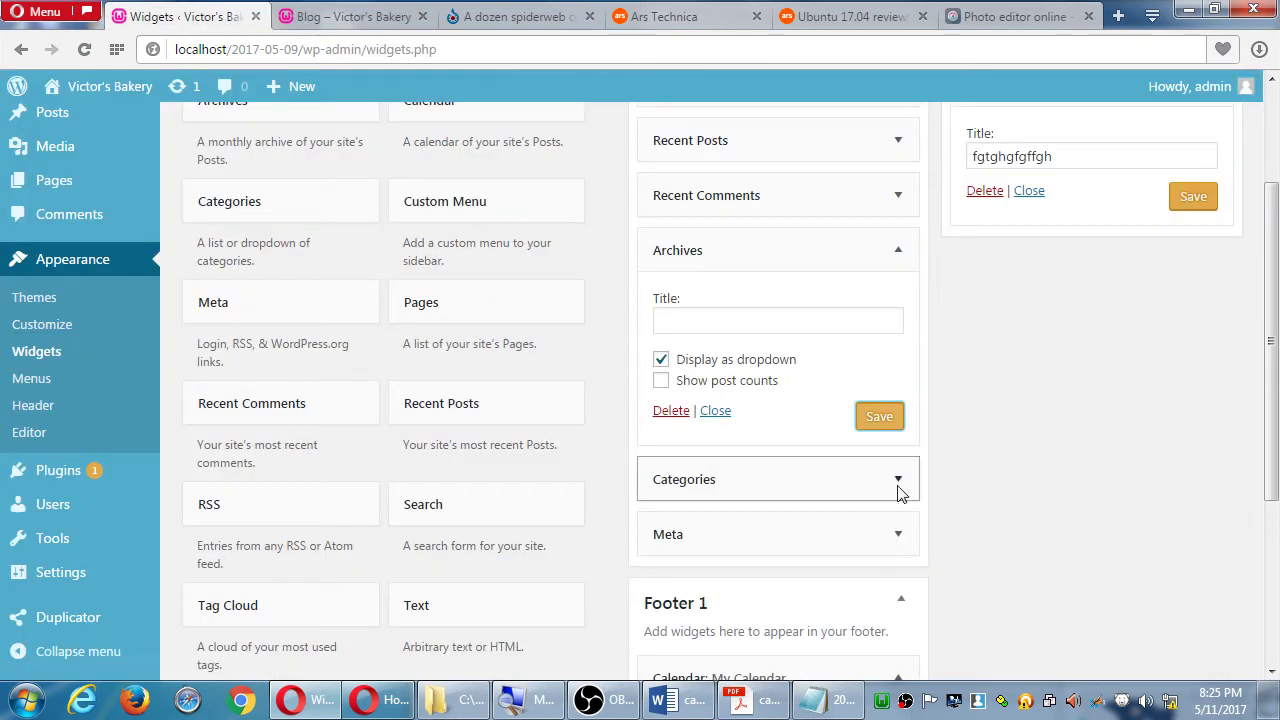
scroll(967, 486, up, 2)
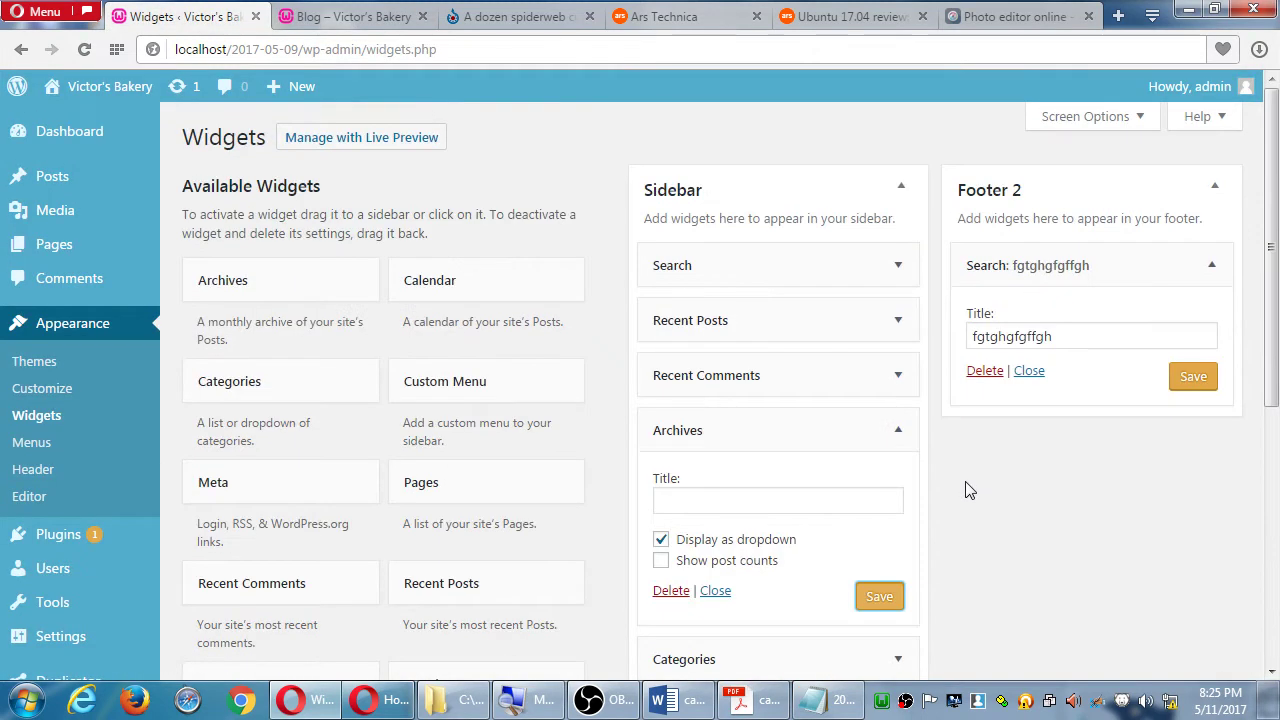
scroll(967, 490, down, 3)
click(826, 481)
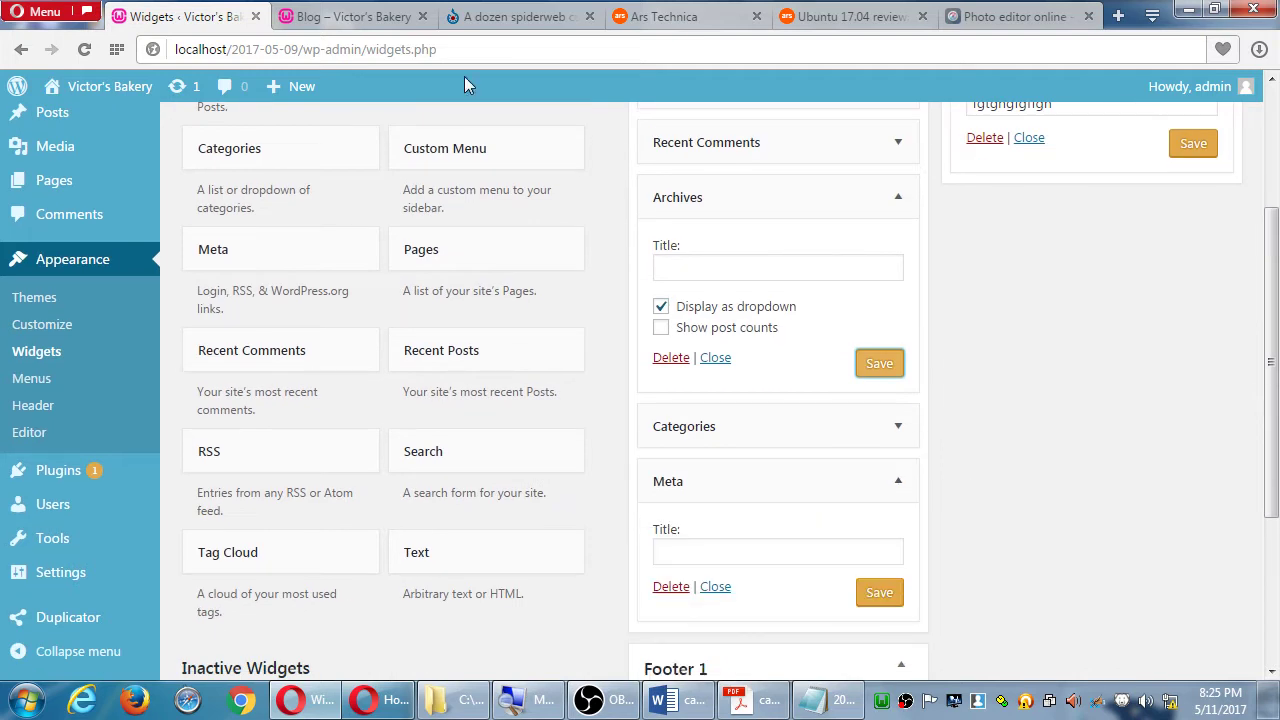
click(350, 16)
scroll(790, 420, down, 4)
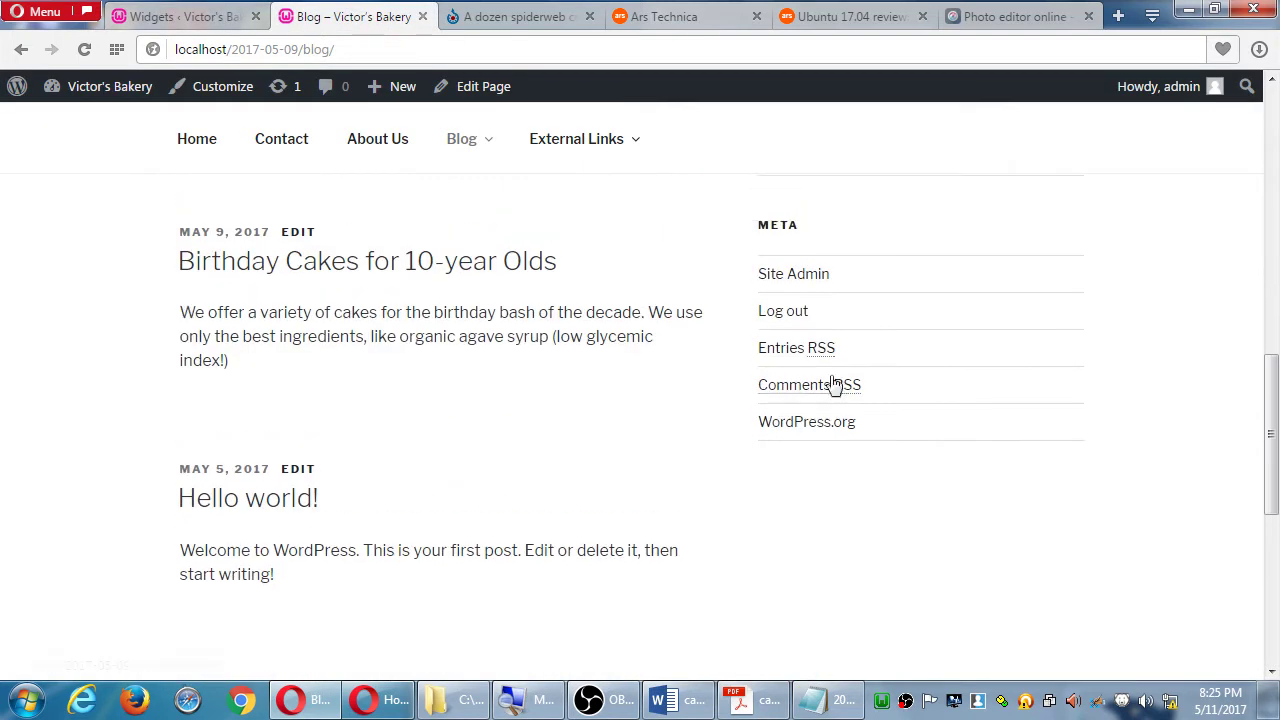
scroll(835, 385, up, 1)
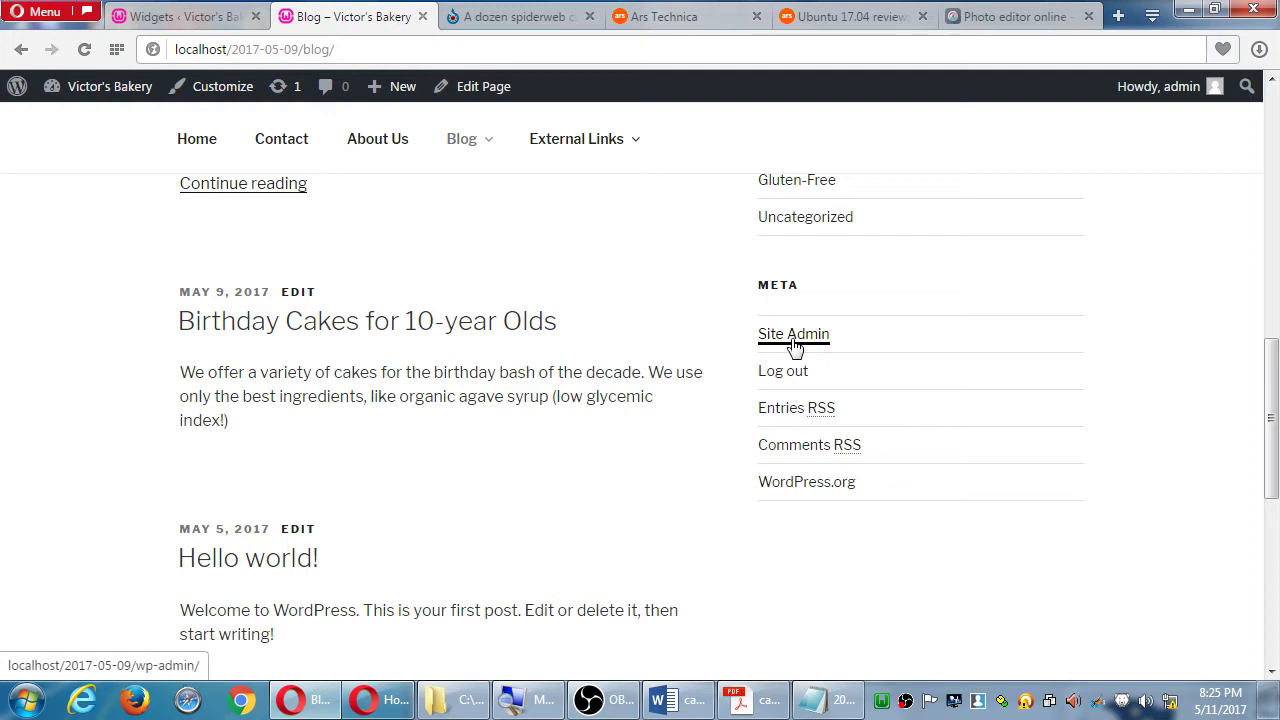
Delete the Meta widget from the Sidebar and reload the Blog page to check its sidebar.
click(215, 17)
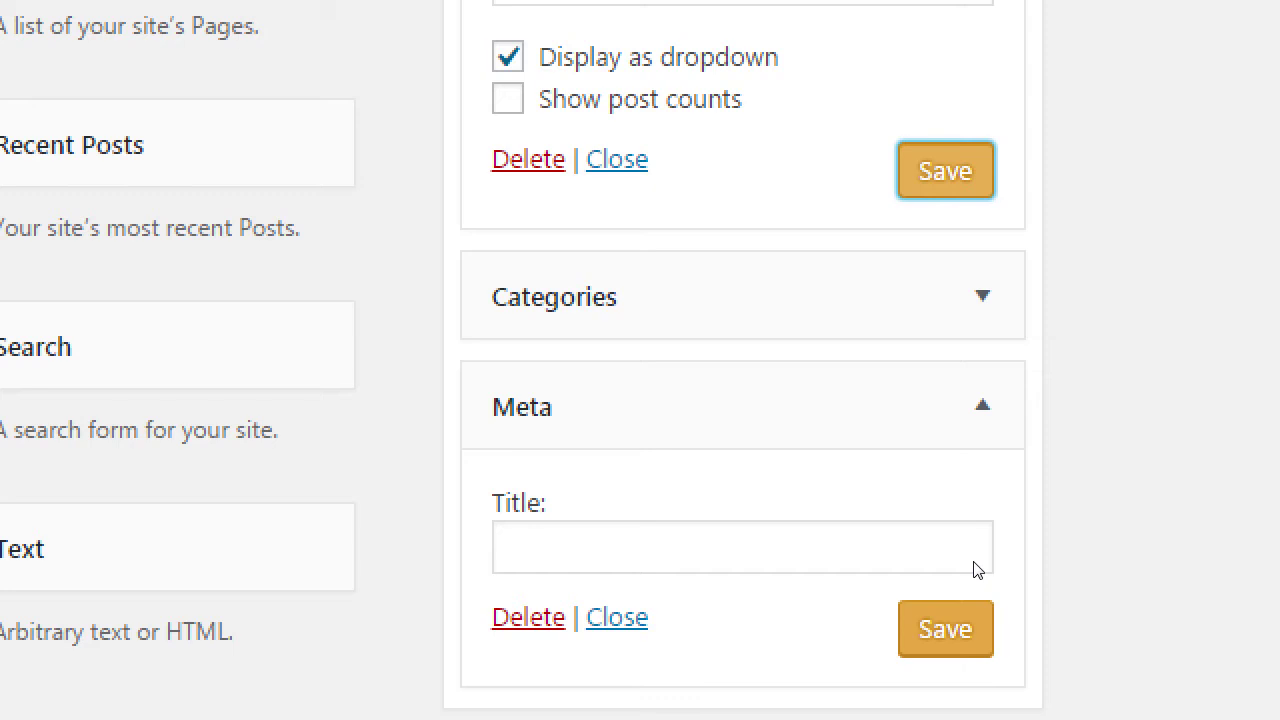
click(528, 617)
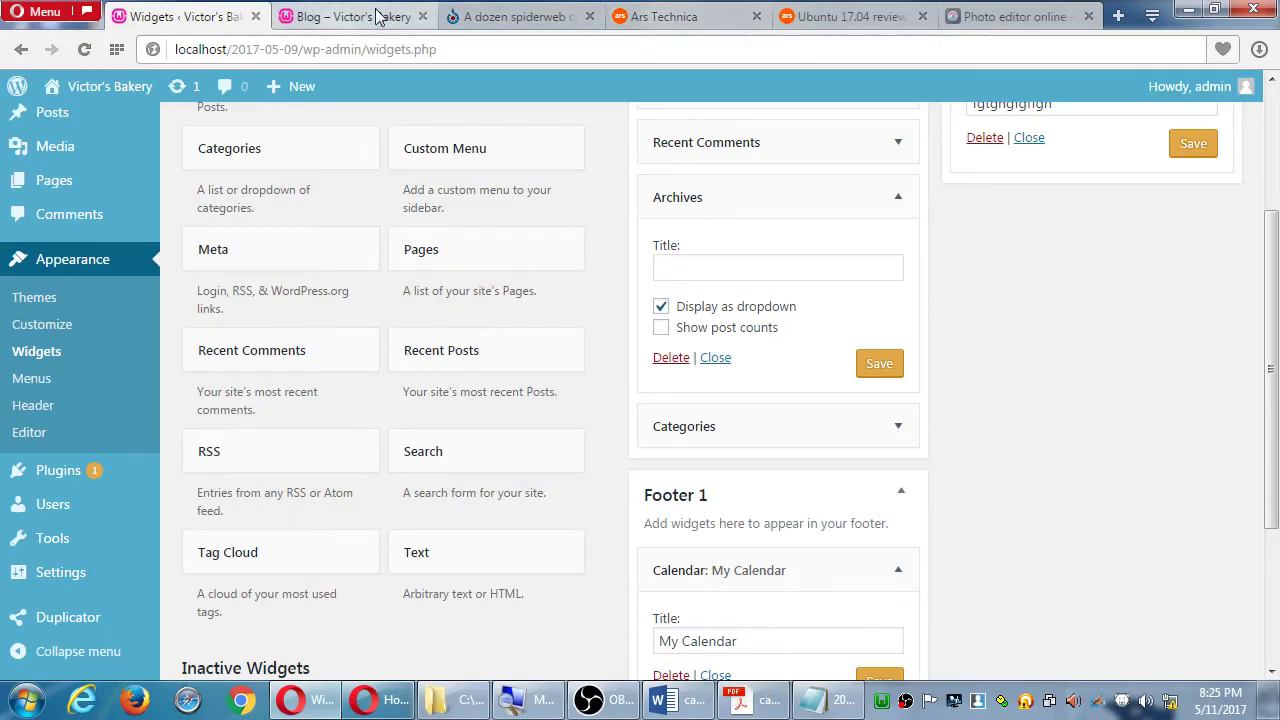
click(383, 16)
key(F5)
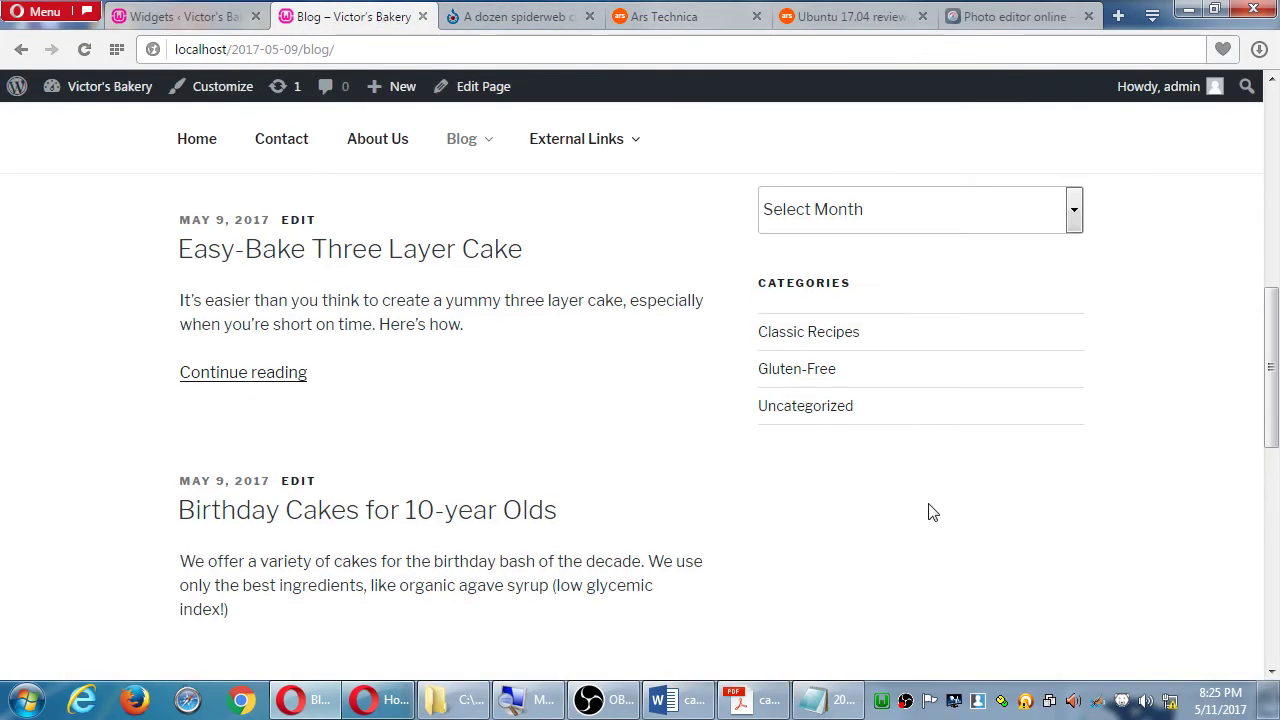
scroll(930, 512, up, 1)
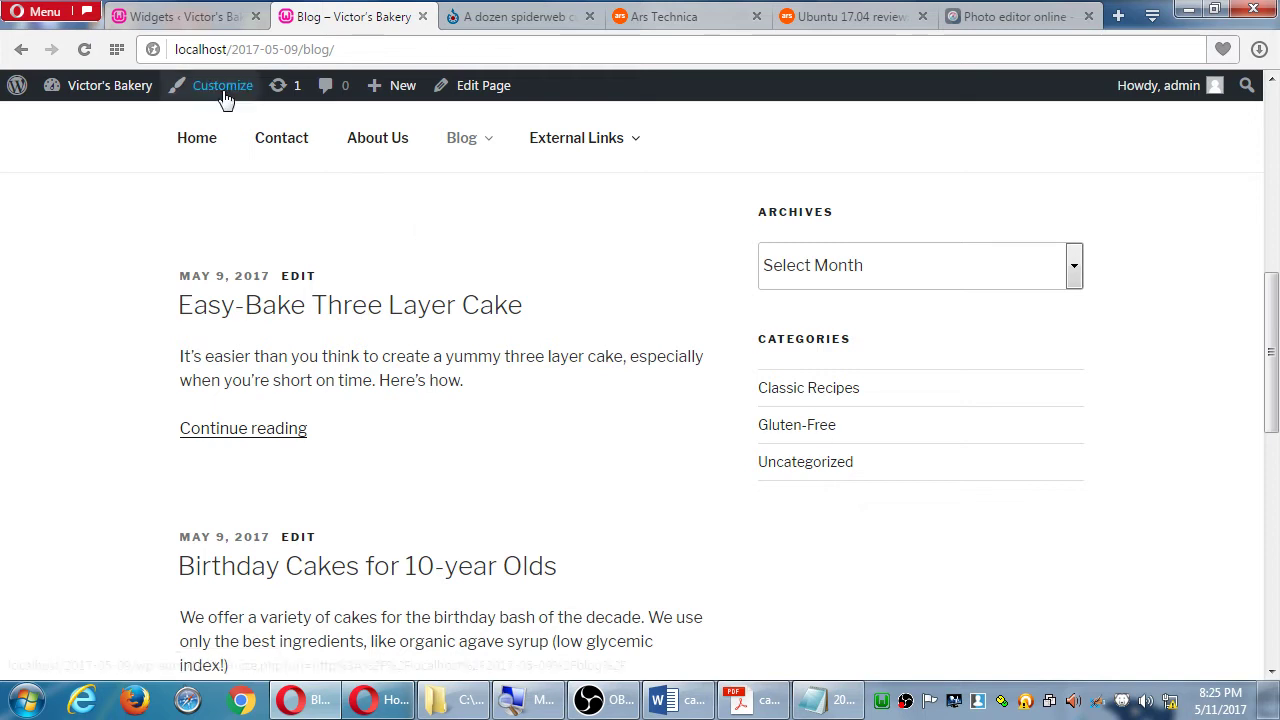
Return to the widget settings, delete the Search widget from Footer 2, and collapse the Sidebar's open widgets.
click(185, 16)
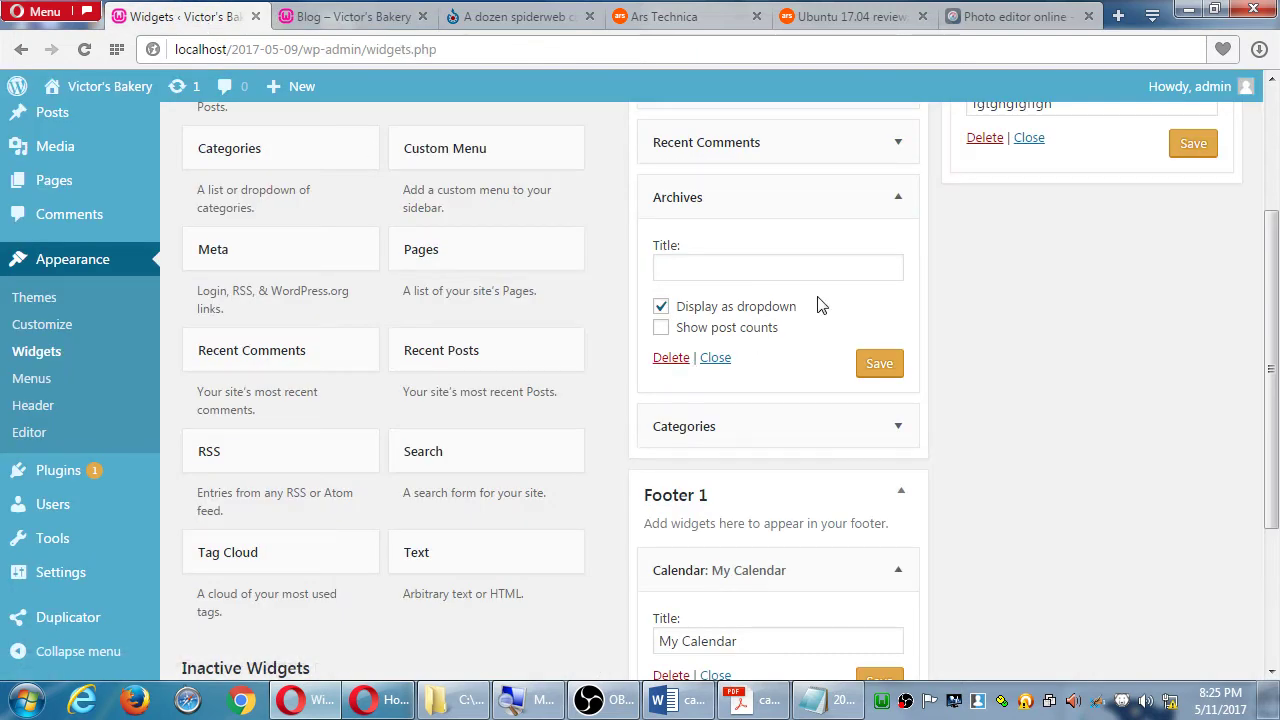
scroll(792, 300, up, 2)
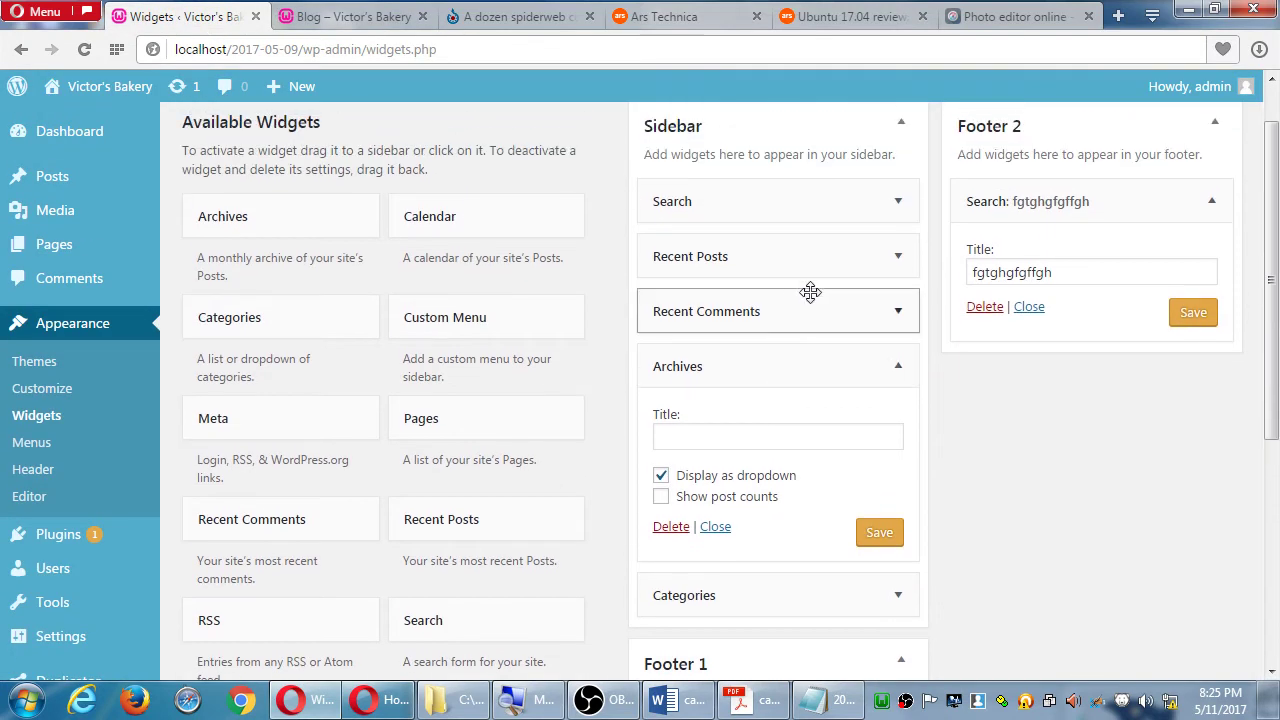
click(896, 258)
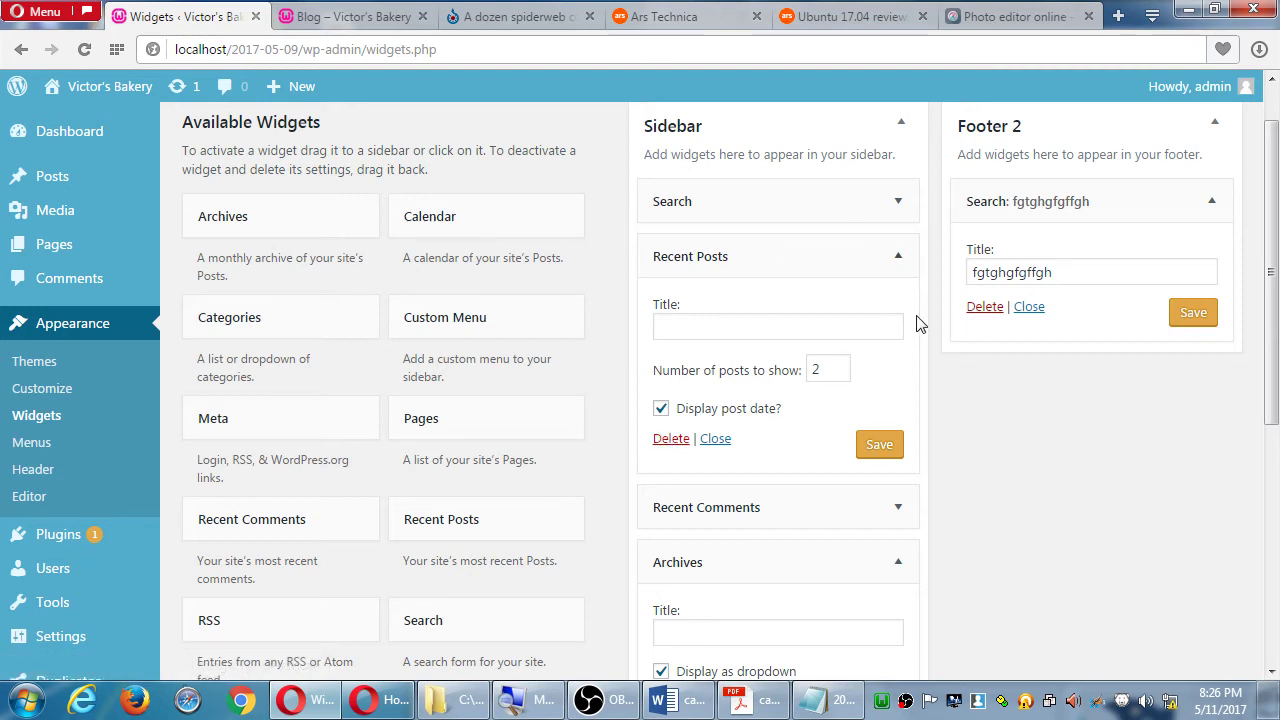
click(978, 309)
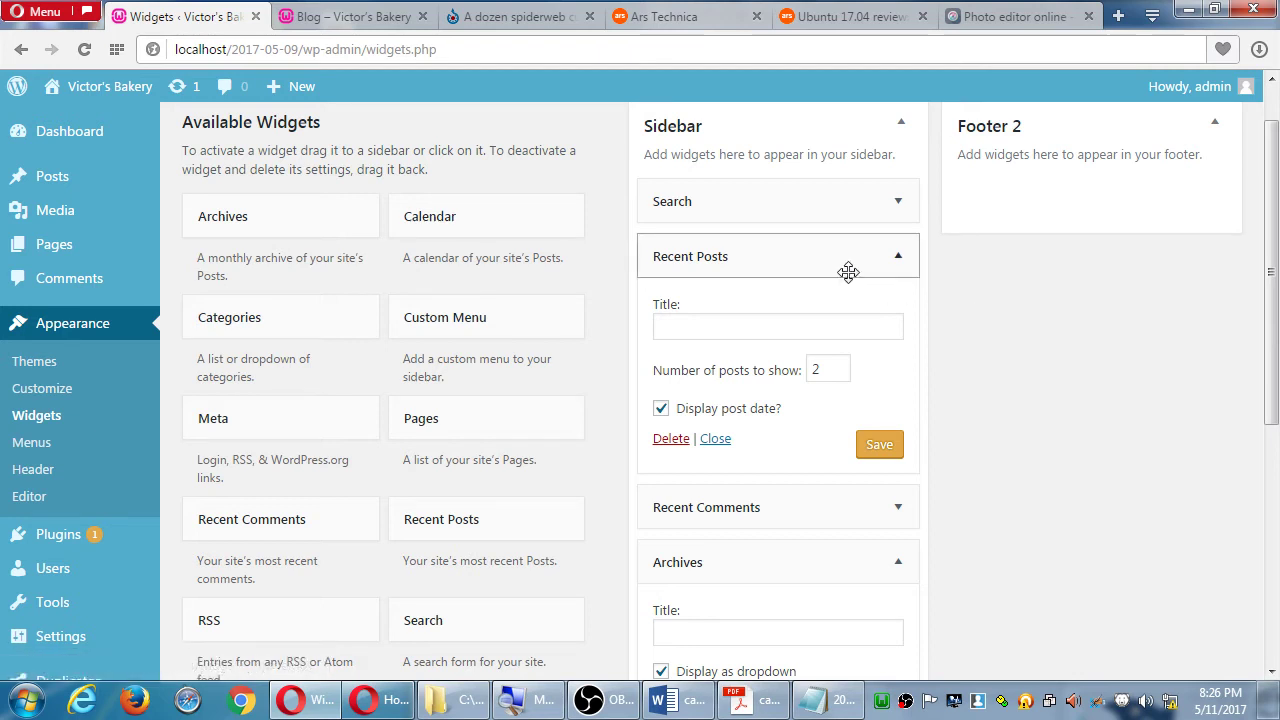
click(851, 556)
click(866, 262)
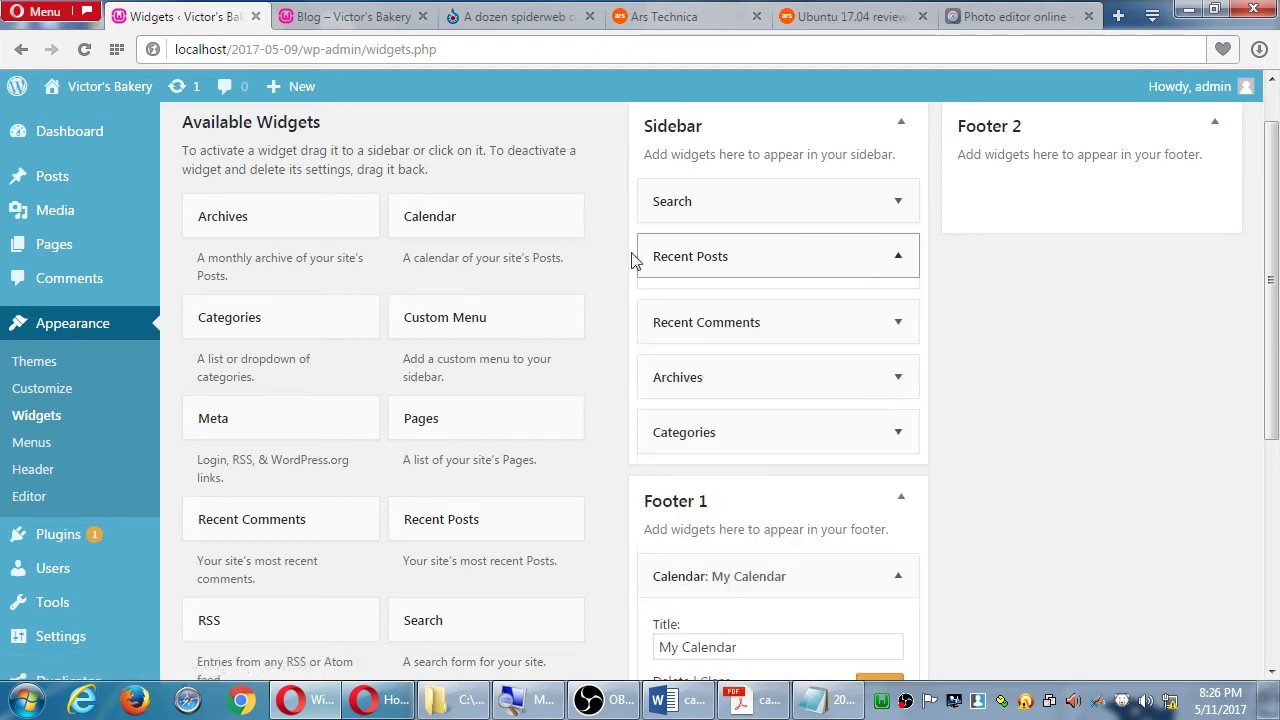
Collapse the Available Widgets section to bring the Inactive Widgets area beside the Sidebar.
click(334, 132)
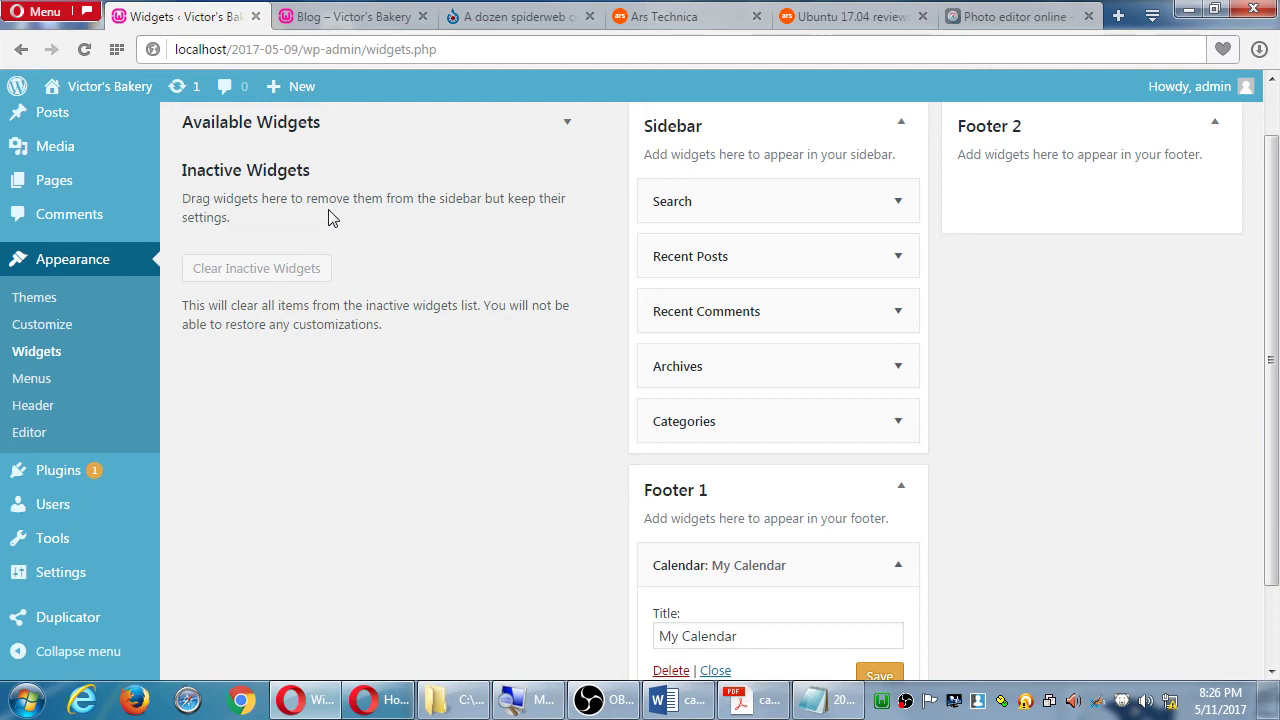
scroll(330, 250, up, 1)
click(285, 190)
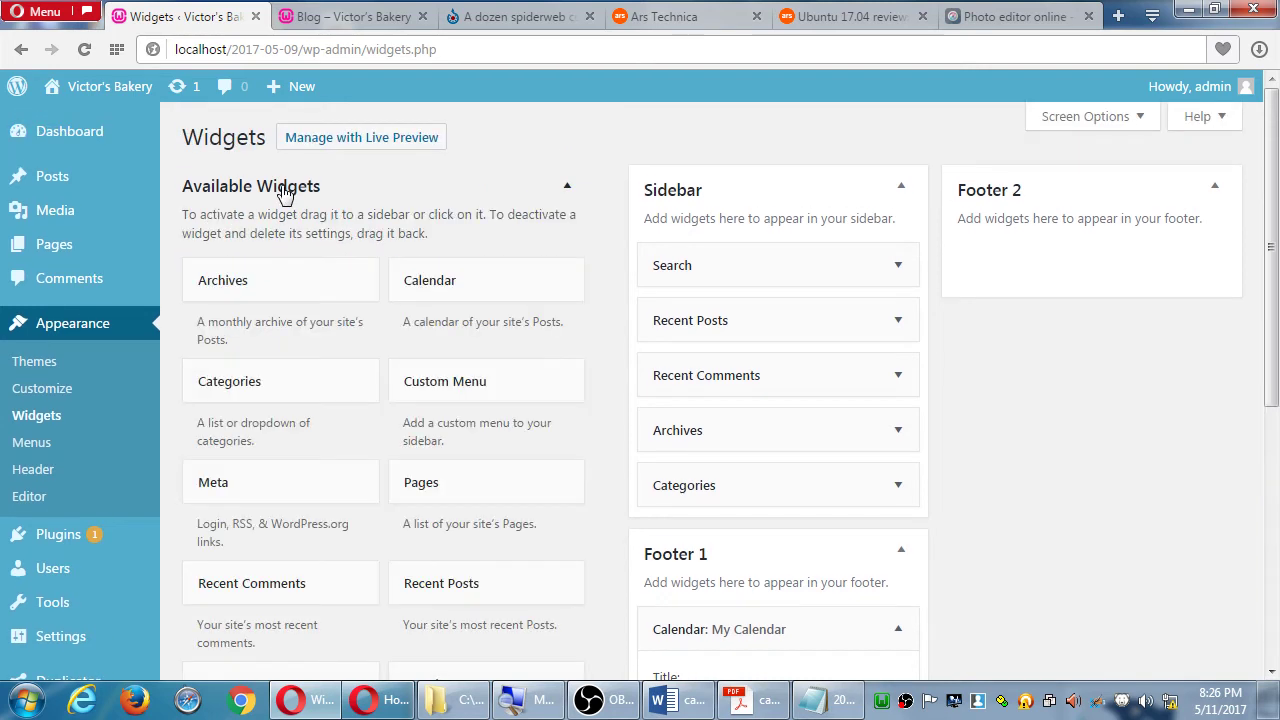
click(285, 190)
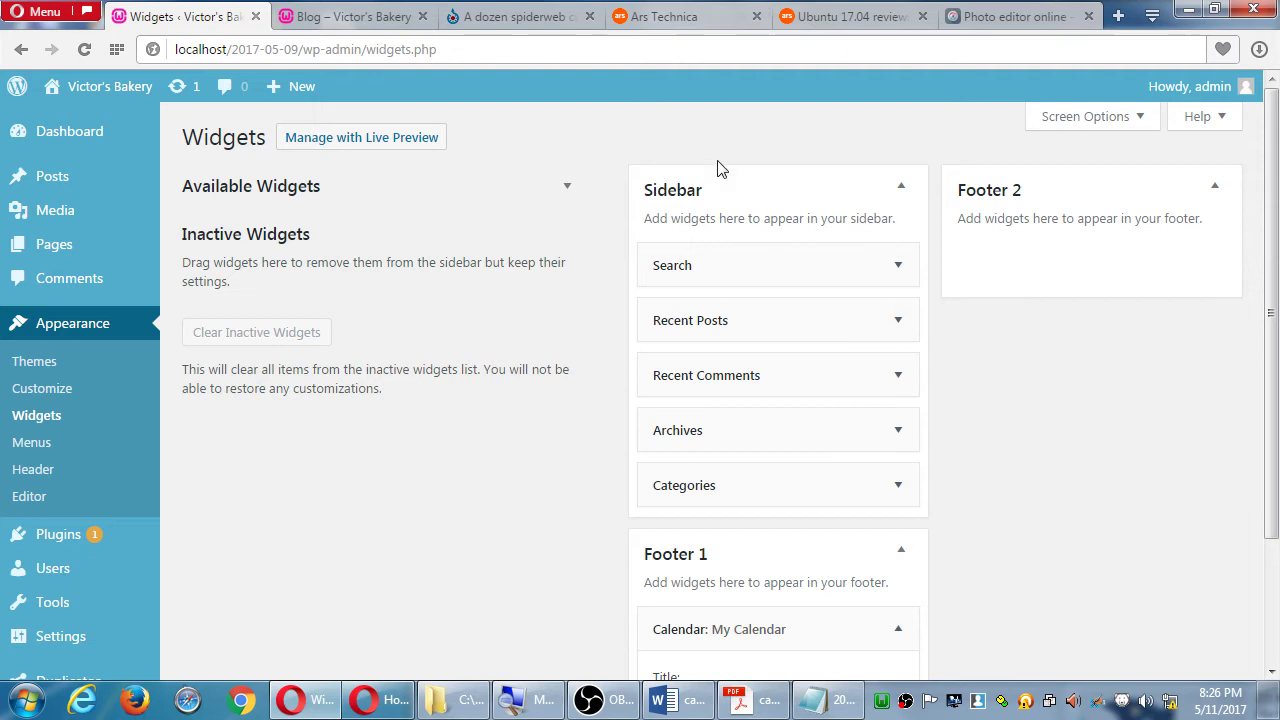
Move the Sidebar's Search, Recent Posts, Recent Comments, Archives and Categories widgets to Inactive Widgets, and delete the Calendar widget from Footer 1.
drag(751, 263, 320, 317)
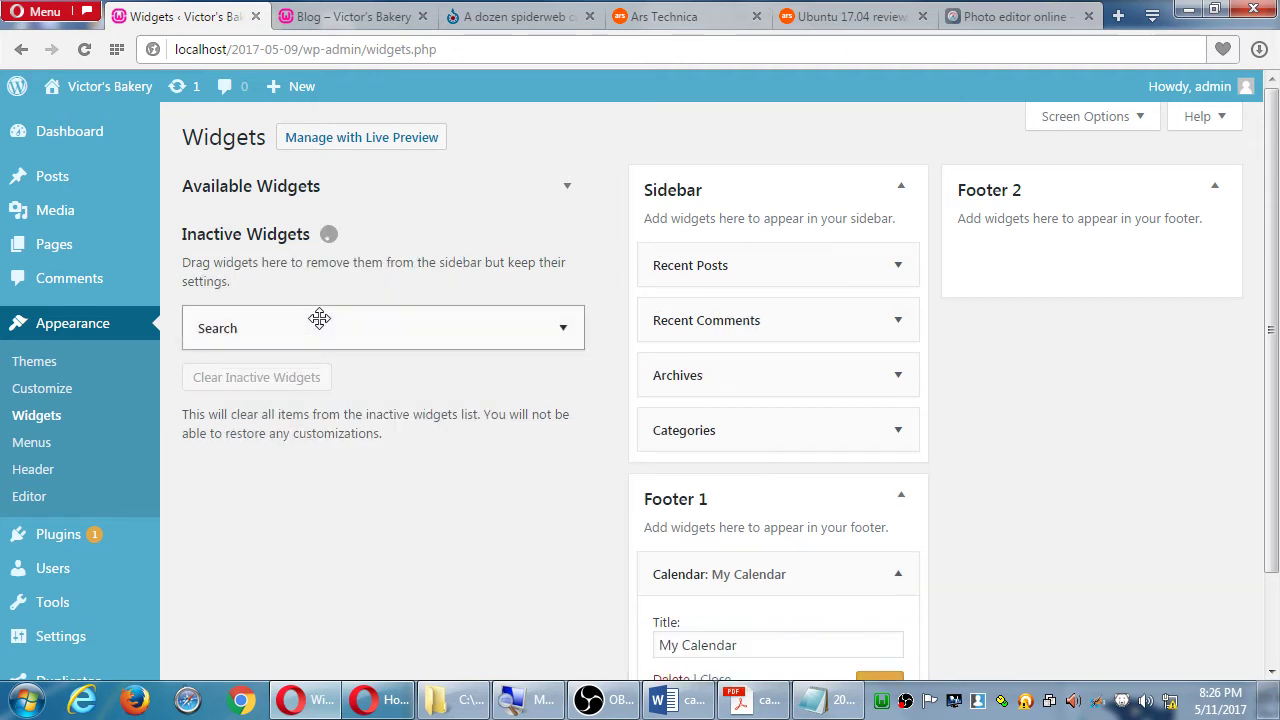
drag(663, 275, 343, 317)
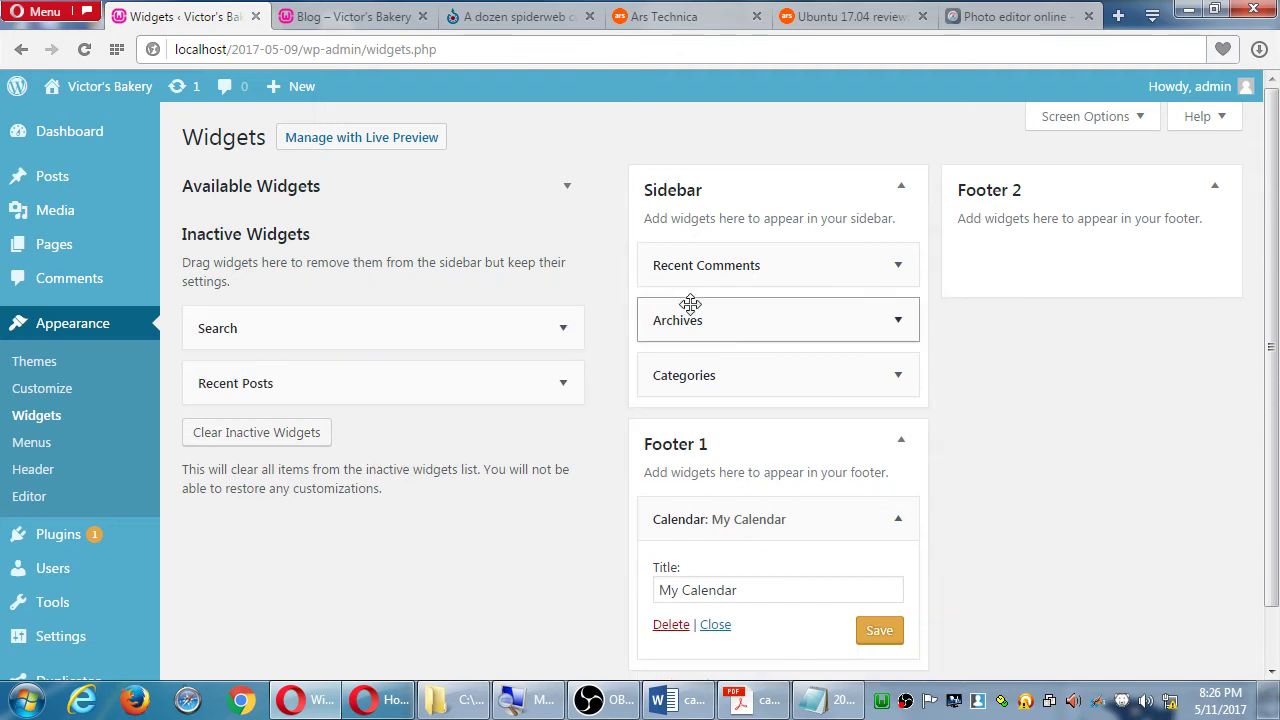
drag(677, 280, 388, 333)
drag(745, 268, 420, 320)
drag(720, 272, 409, 297)
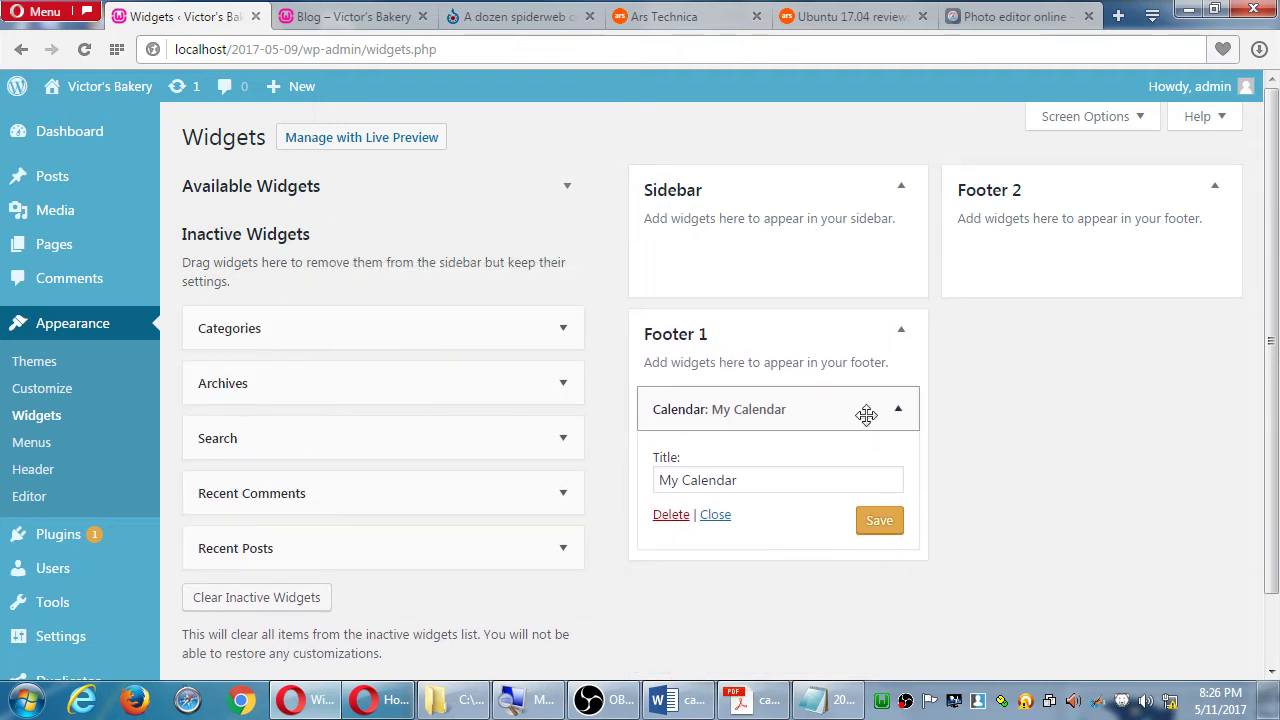
click(678, 517)
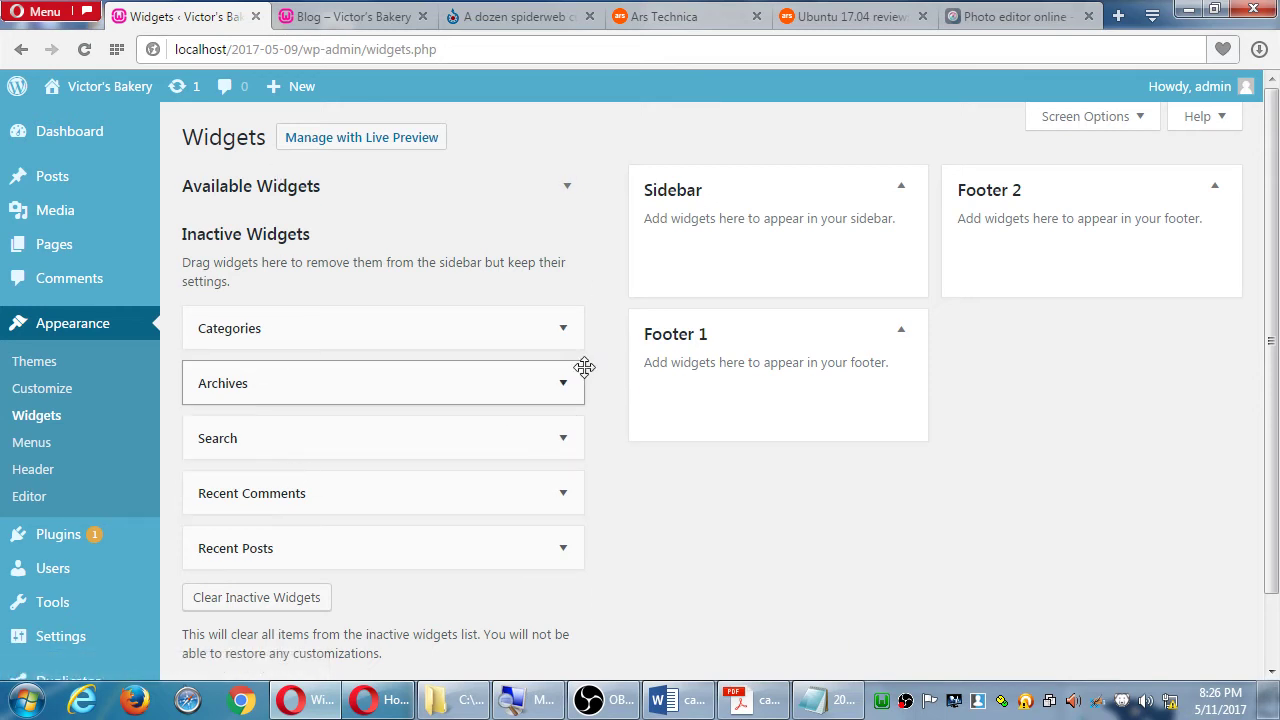
Reload the Blog page, inspect its layout without widgets, and return to the widget settings.
click(333, 17)
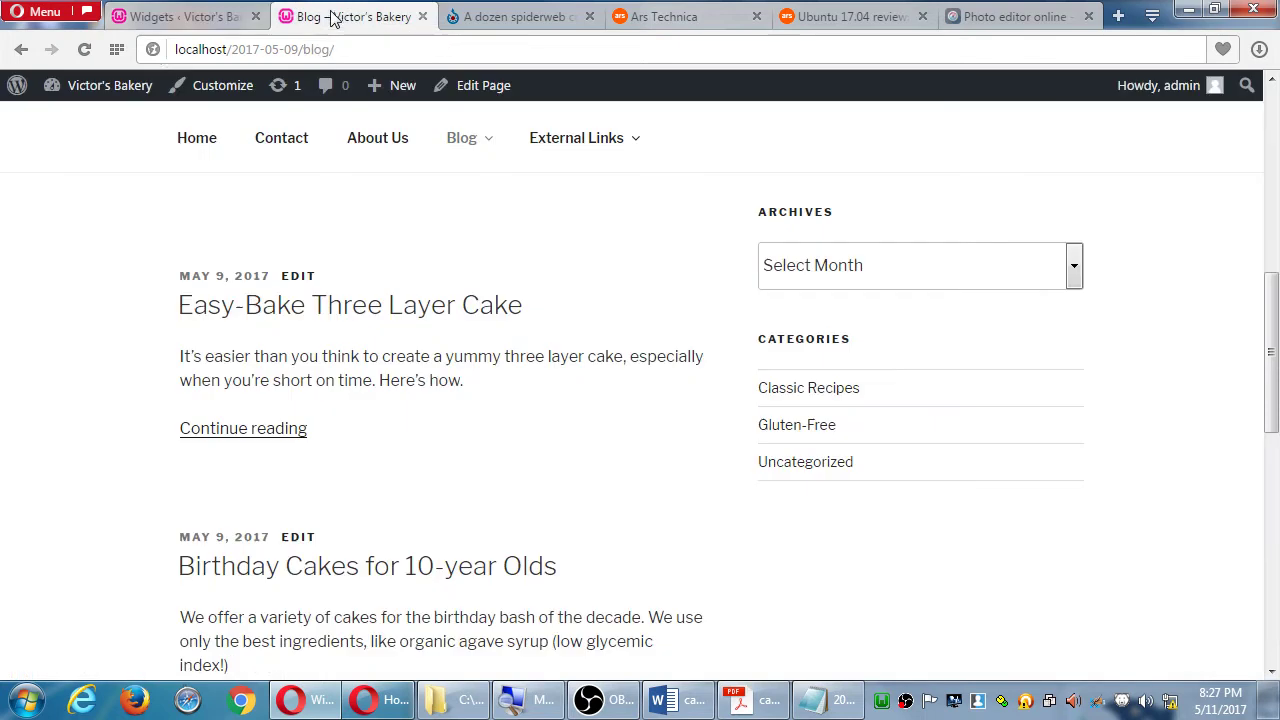
click(88, 50)
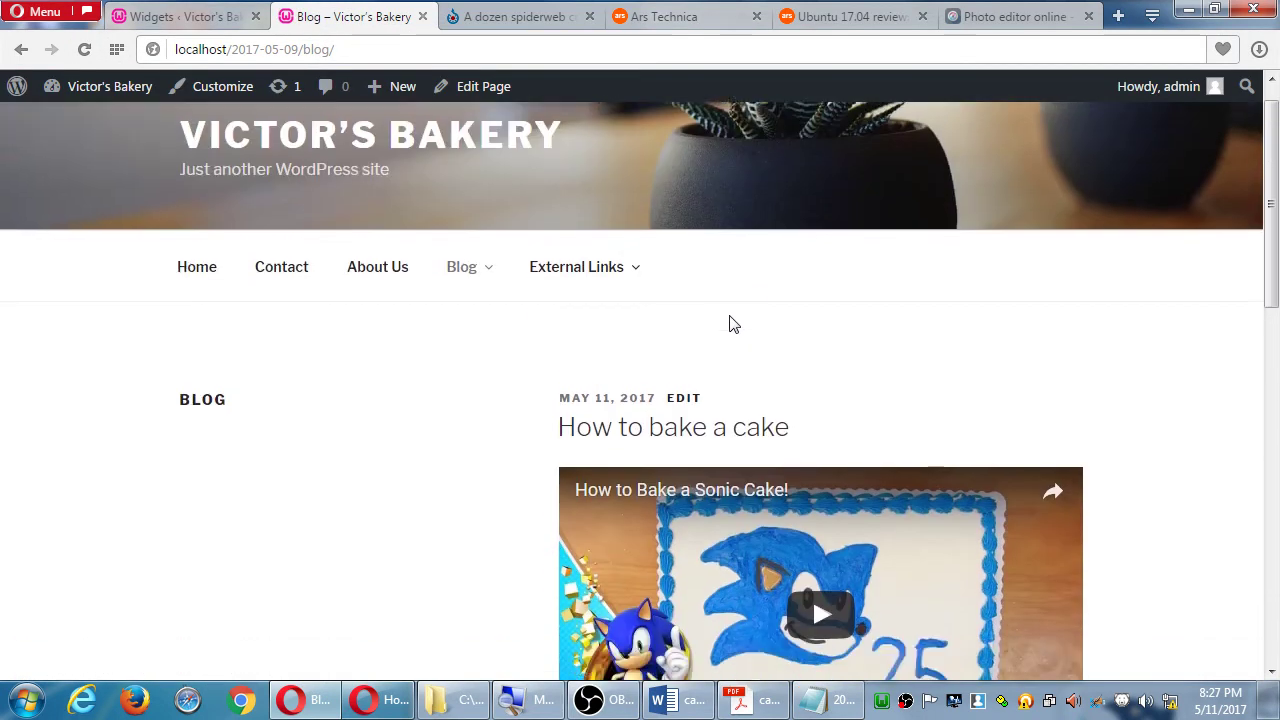
scroll(731, 323, down, 5)
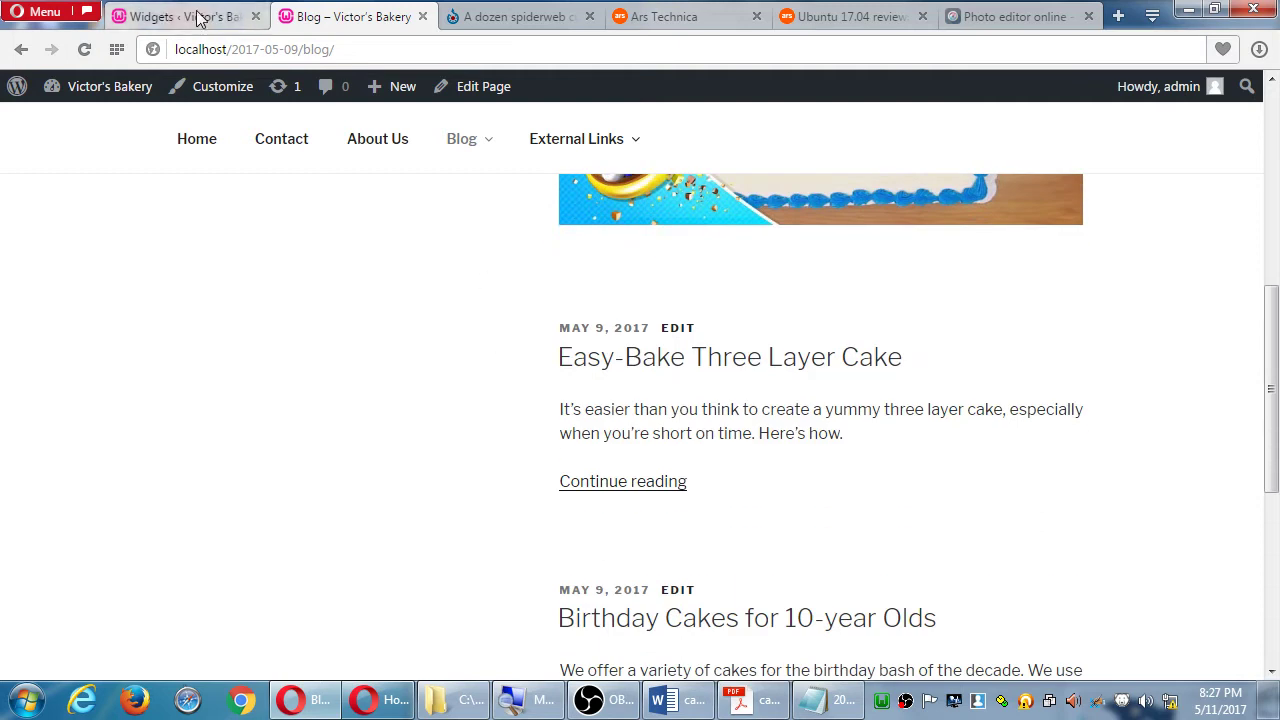
click(194, 15)
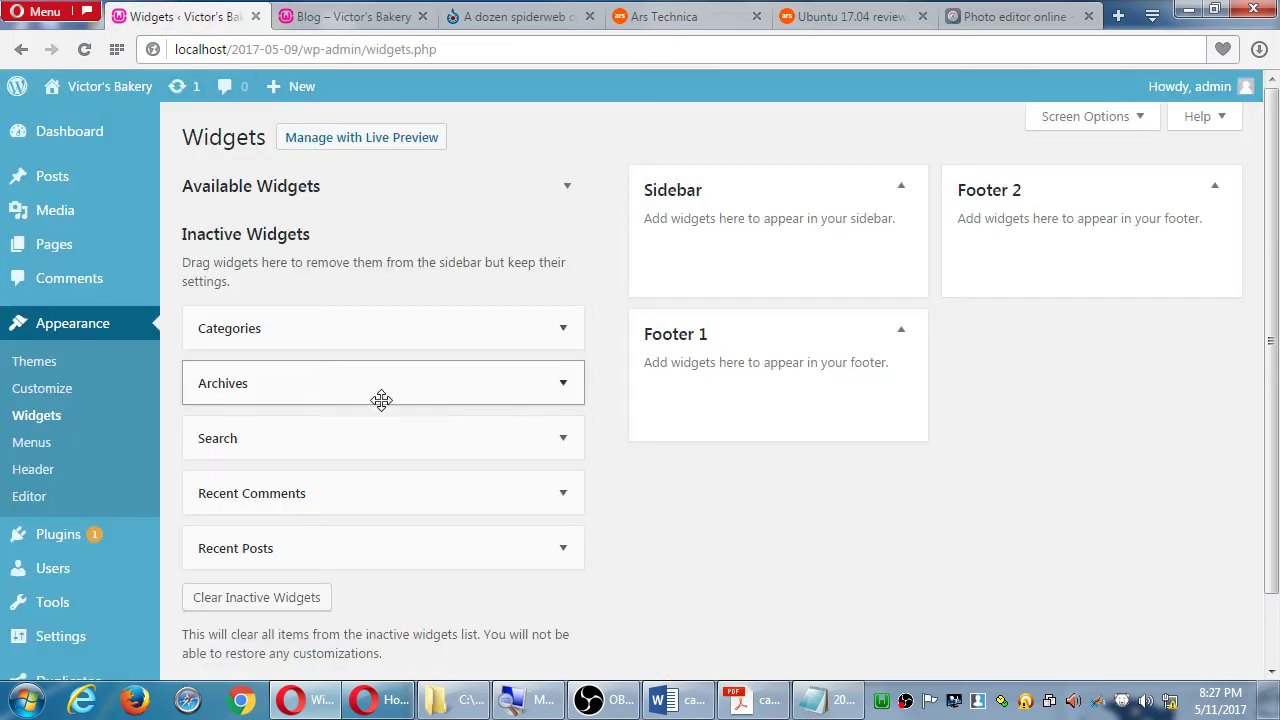
drag(380, 400, 394, 449)
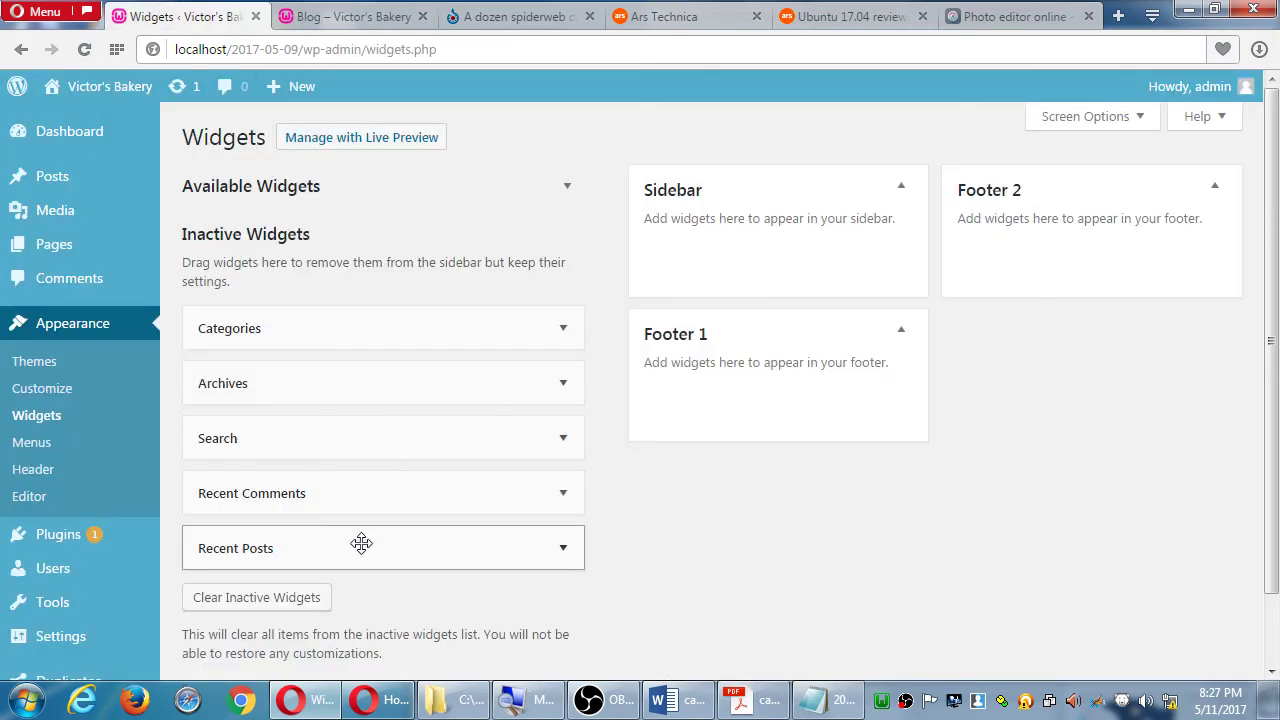
Move the Recent Posts widget from Inactive Widgets to the Sidebar, expand its options and save them.
drag(360, 543, 786, 252)
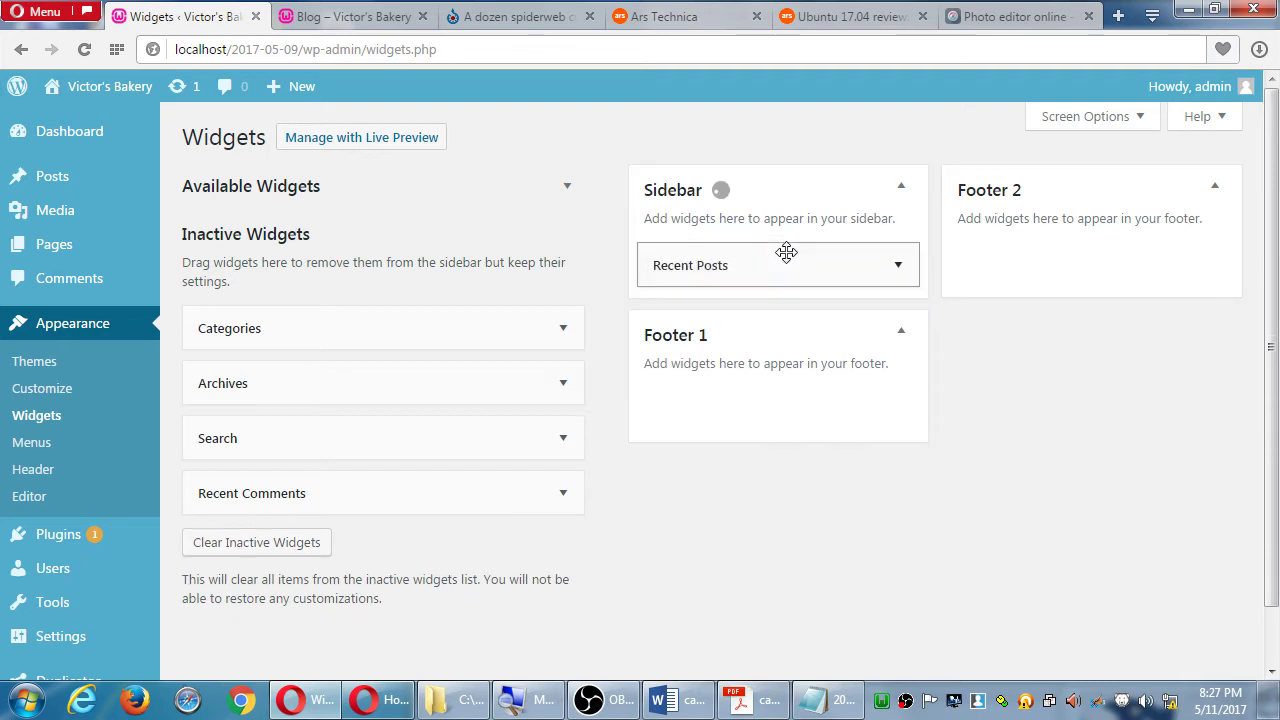
click(897, 268)
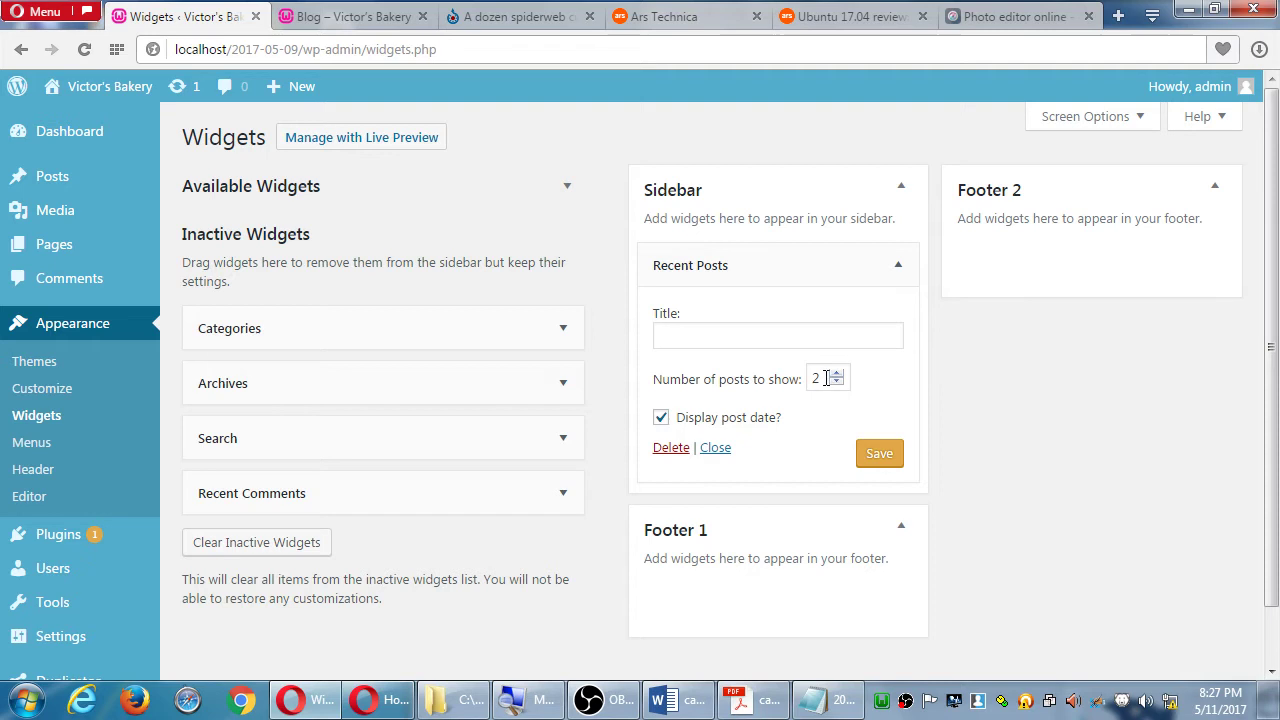
click(866, 460)
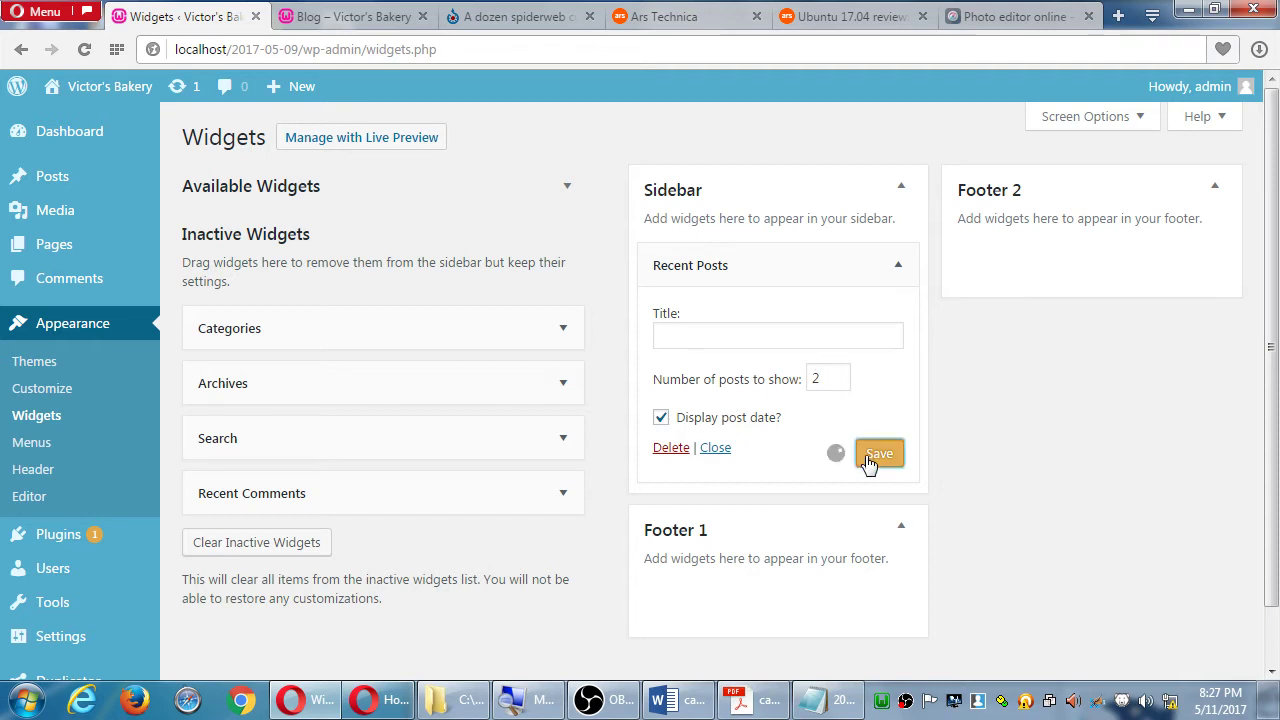
Reload the Blog page to check the Recent Posts widget in the sidebar, and return to the widget settings.
click(352, 18)
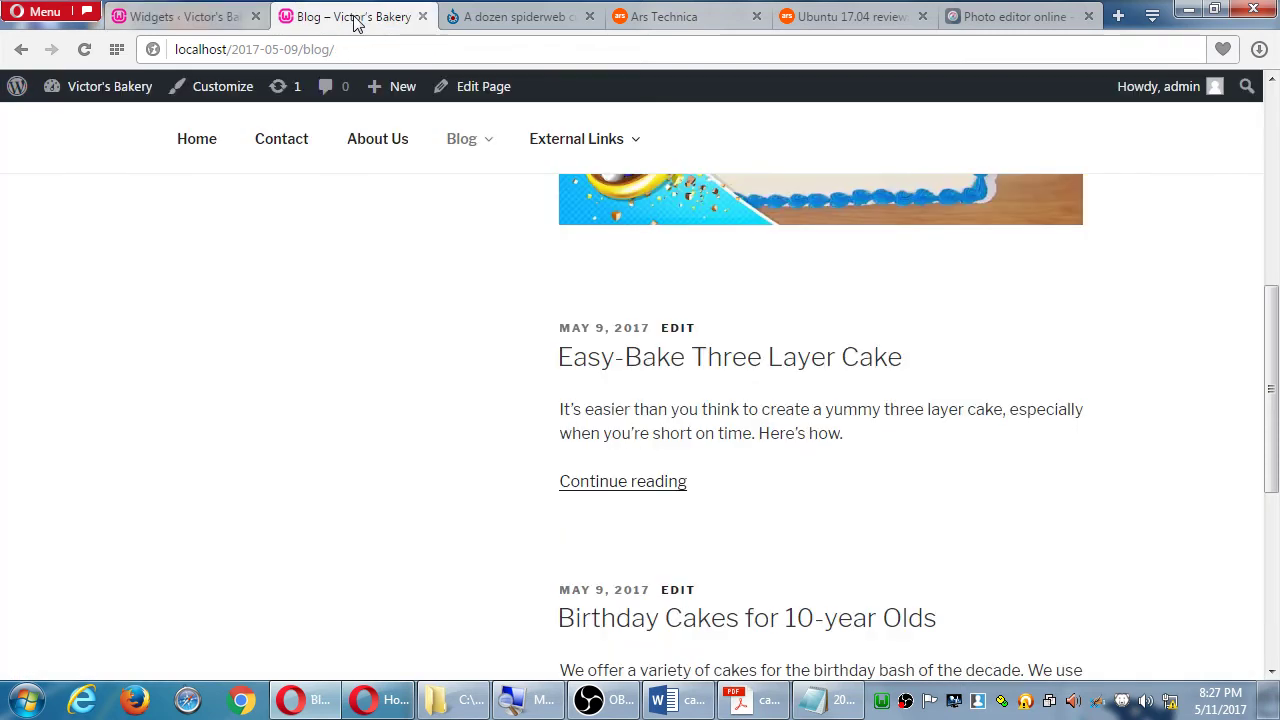
key(F5)
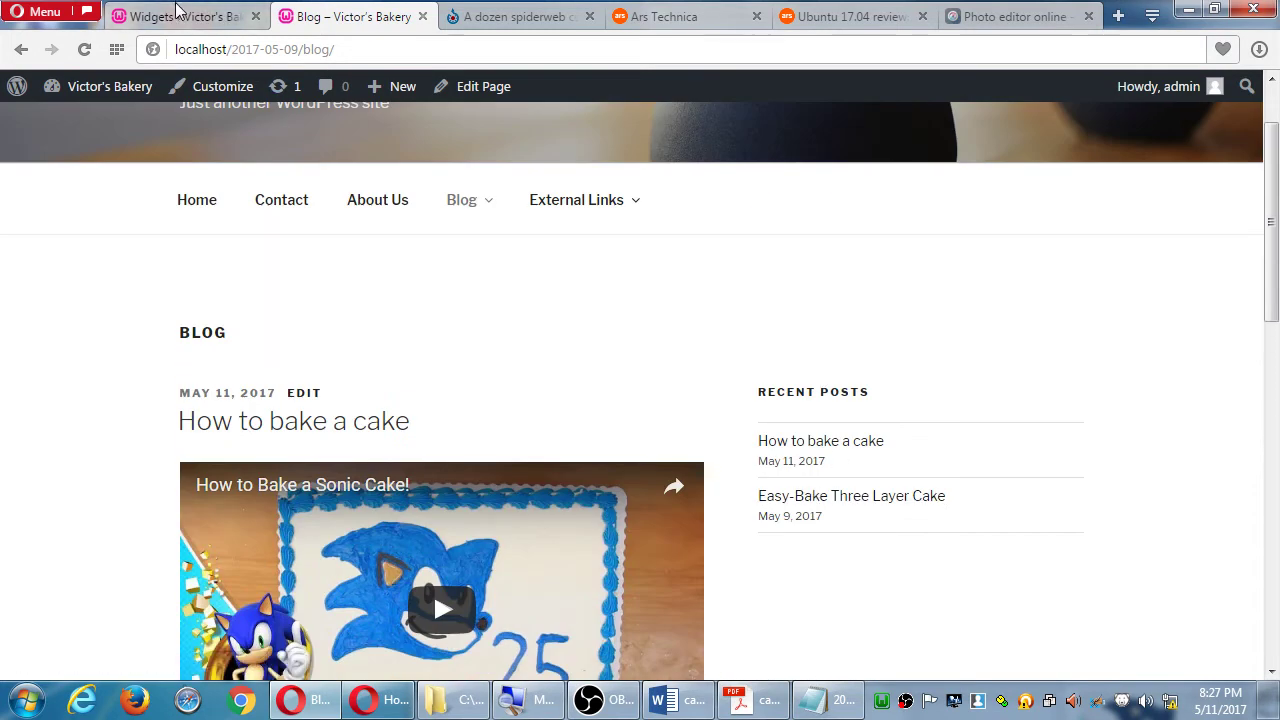
click(180, 17)
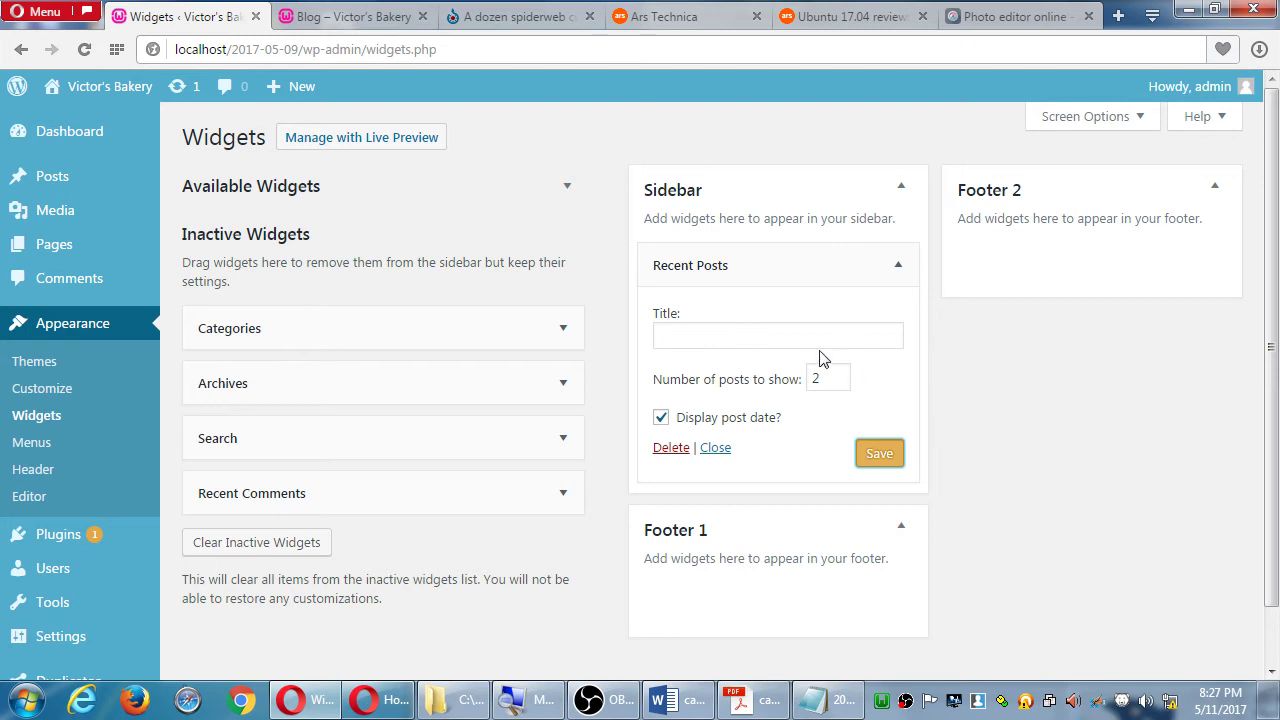
Move the Recent Posts widget from the Sidebar back to Inactive Widgets.
drag(757, 277, 416, 318)
scroll(400, 554, down, 2)
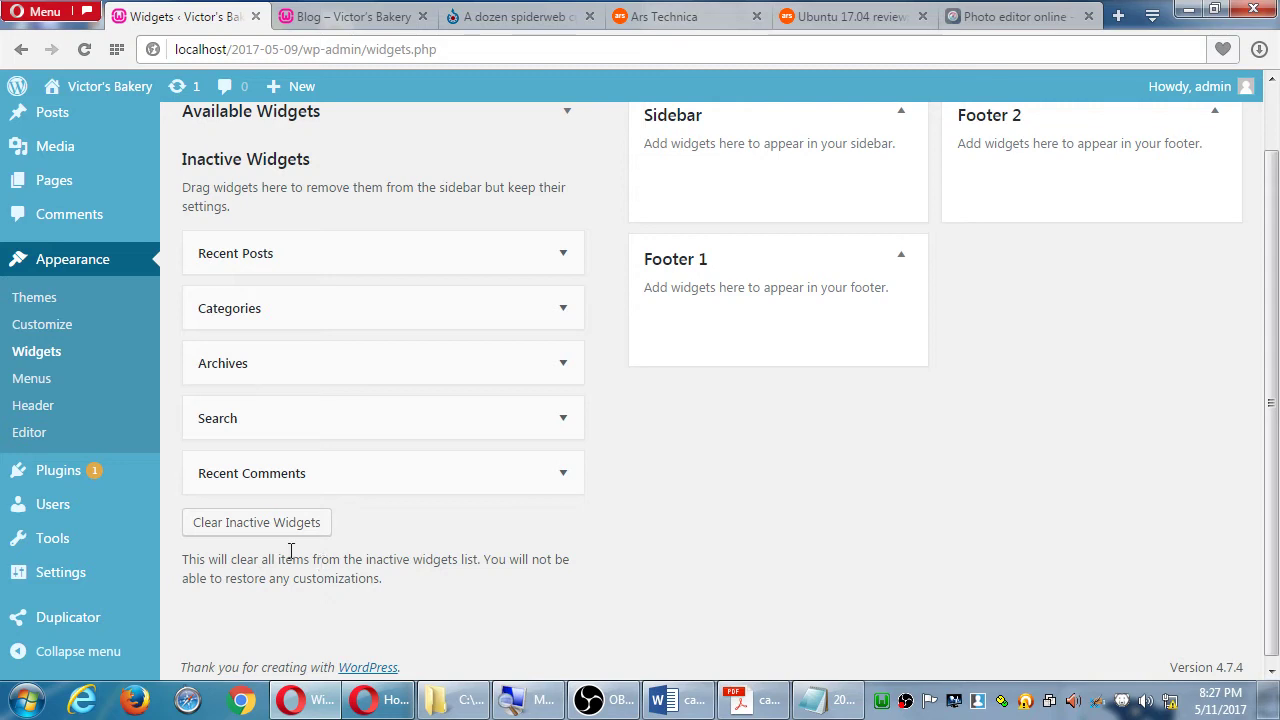
scroll(888, 566, up, 1)
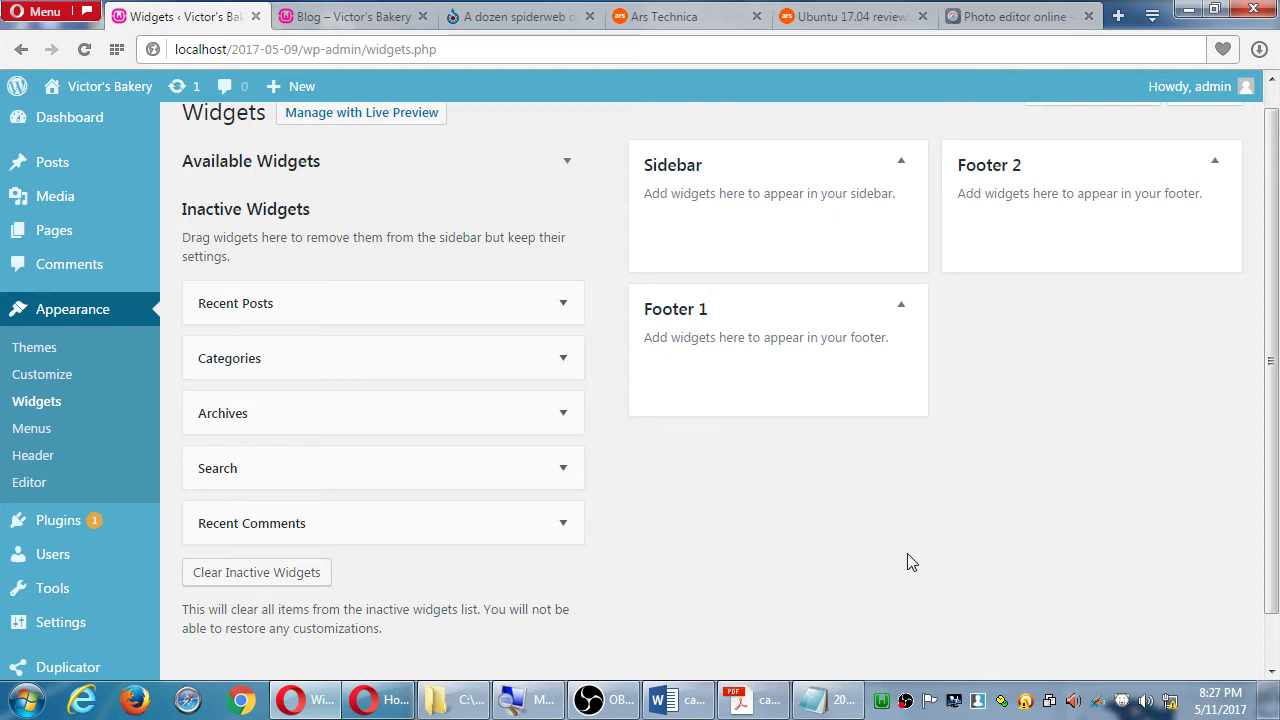
Move the Archives widget from Inactive Widgets to the Sidebar, turn off its Display as dropdown option and save it.
drag(569, 424, 806, 229)
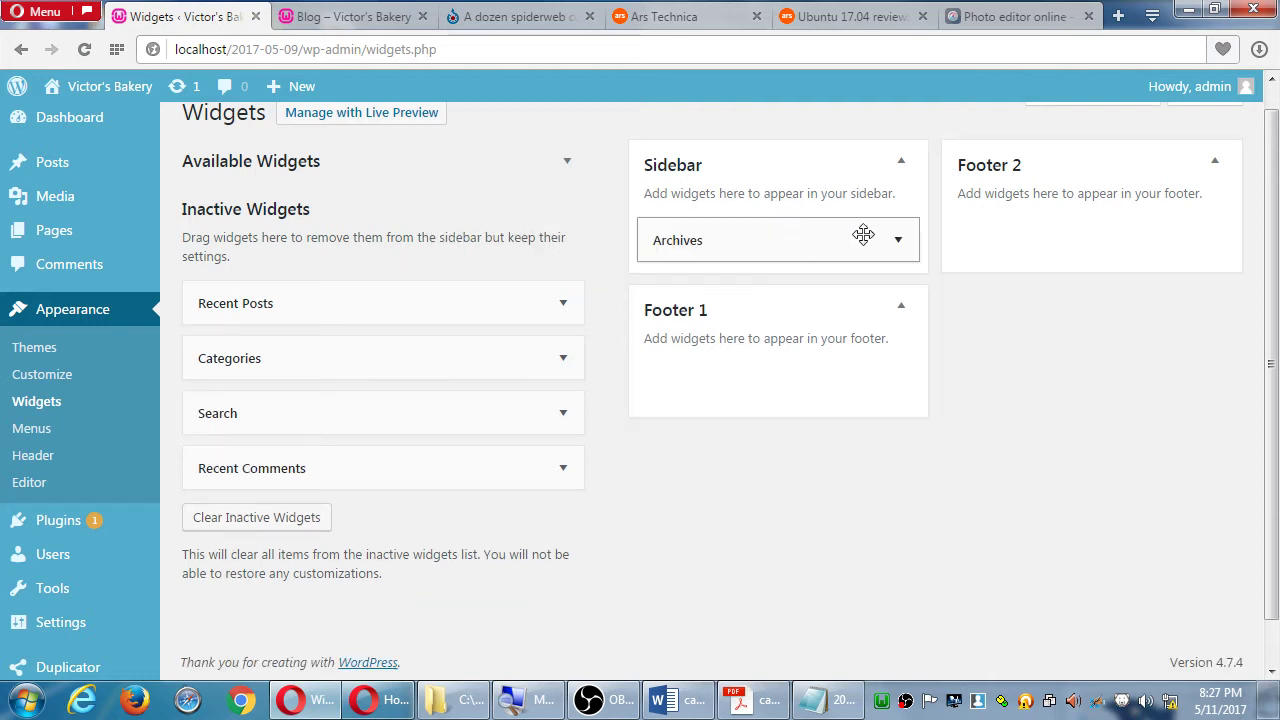
click(896, 242)
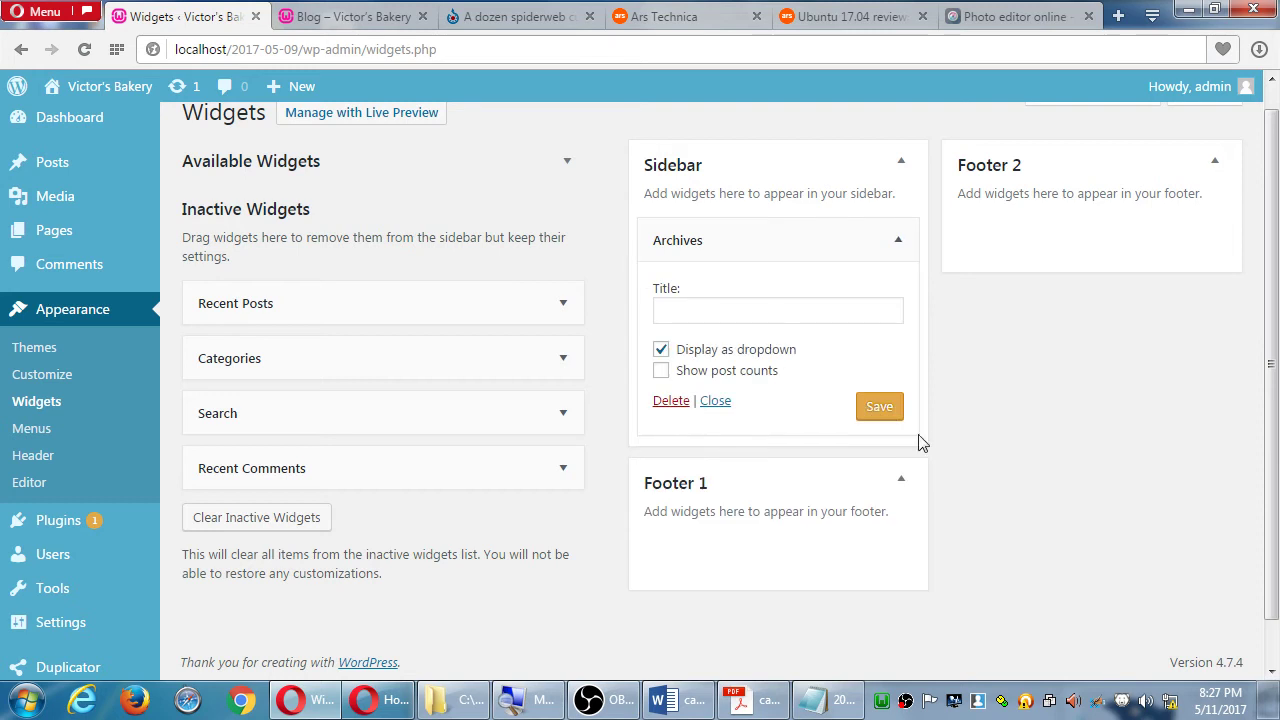
click(716, 354)
click(876, 412)
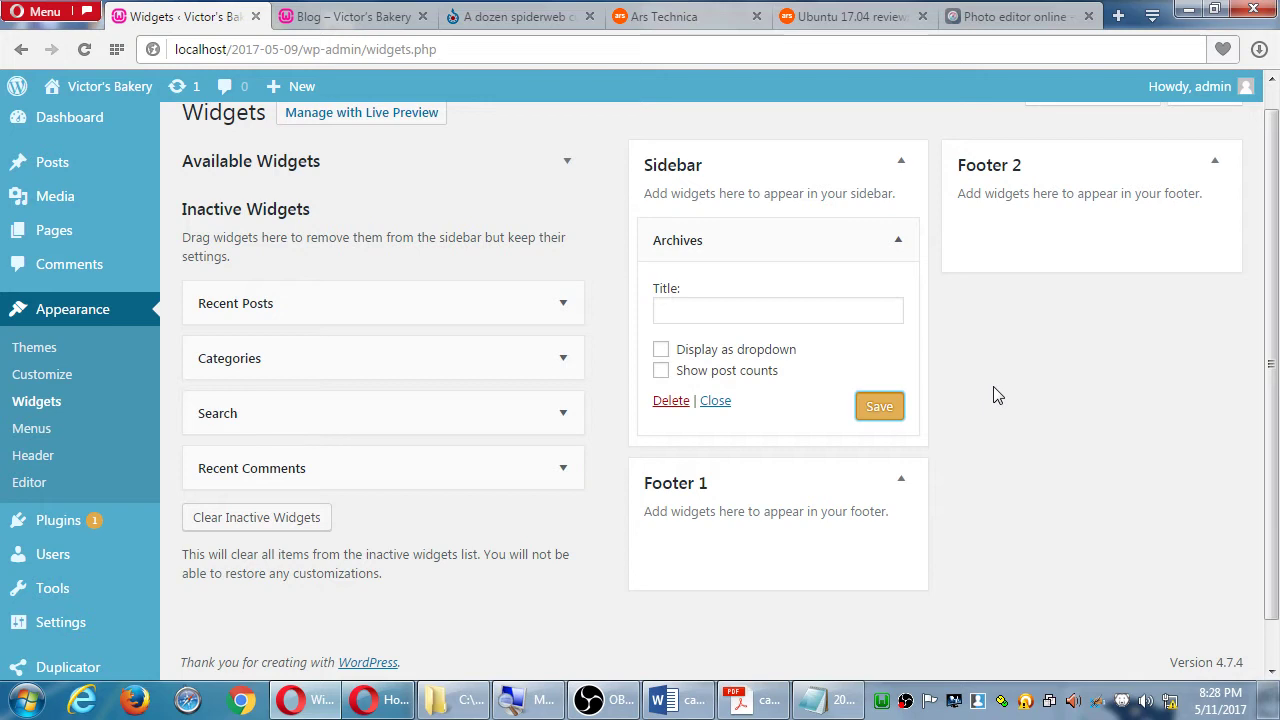
Collapse the Archives widget, move it back to Inactive Widgets, and clear all inactive widgets.
click(854, 240)
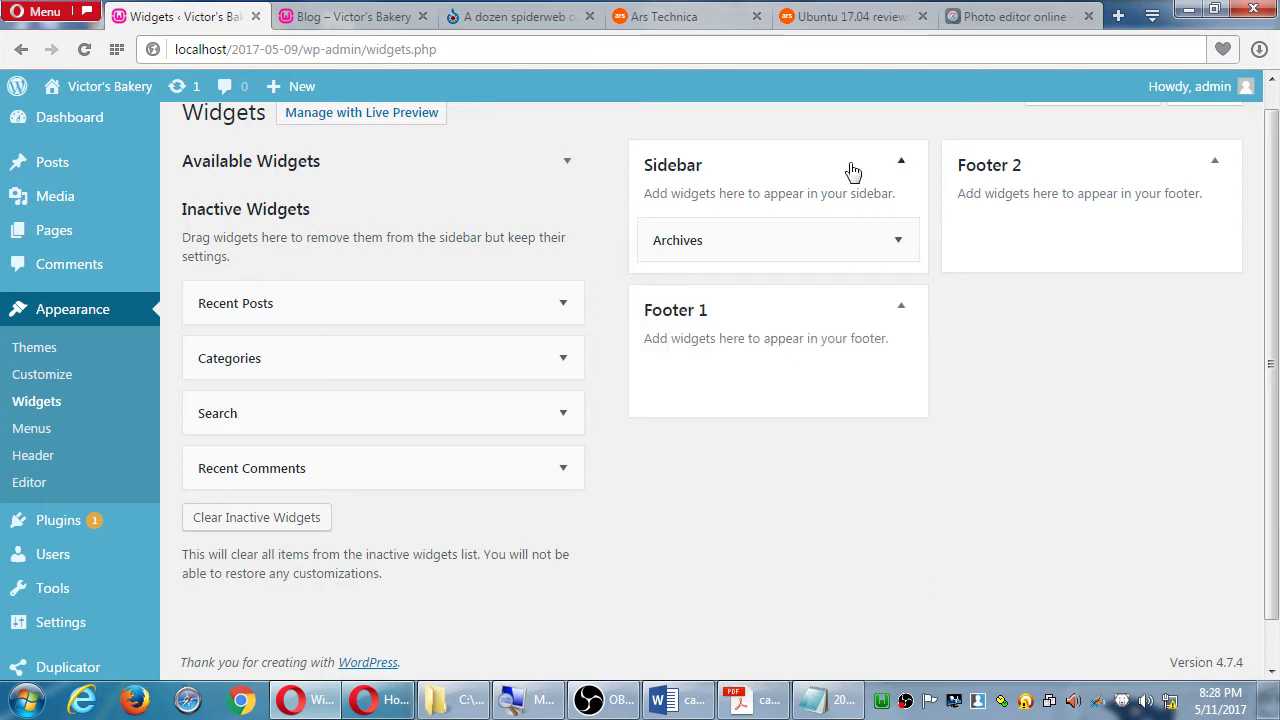
drag(814, 232, 518, 333)
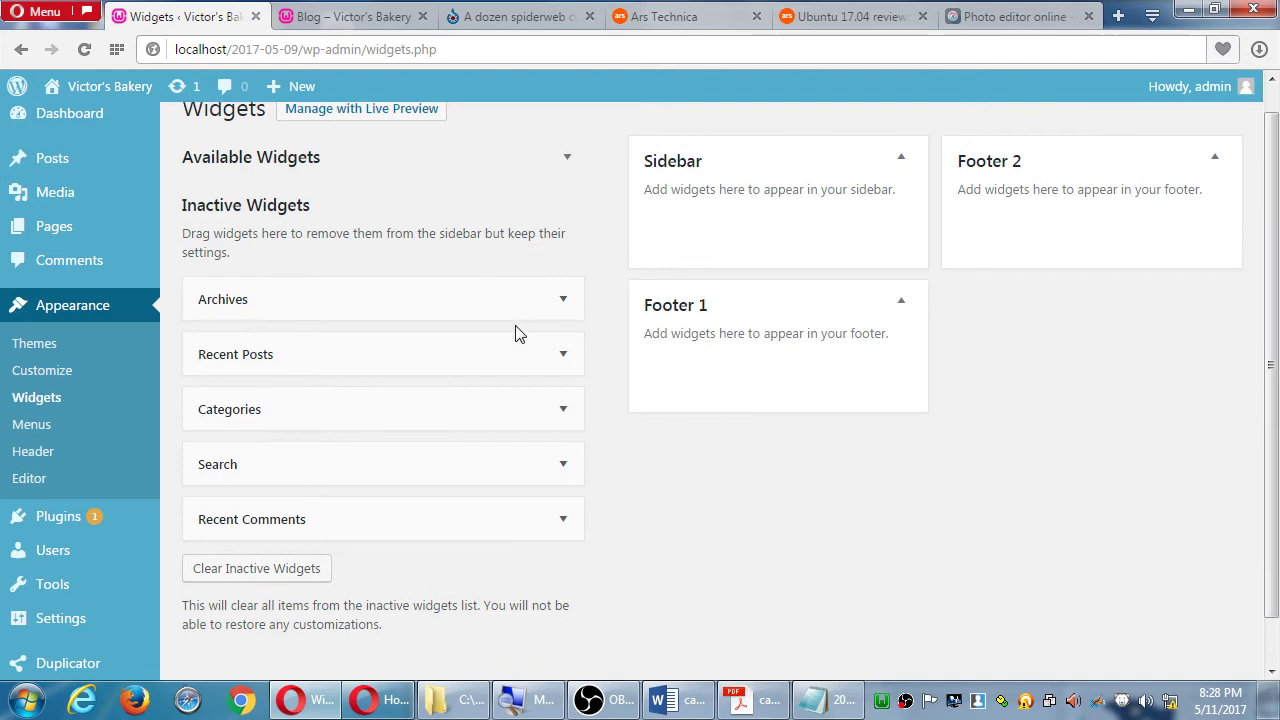
scroll(518, 333, down, 1)
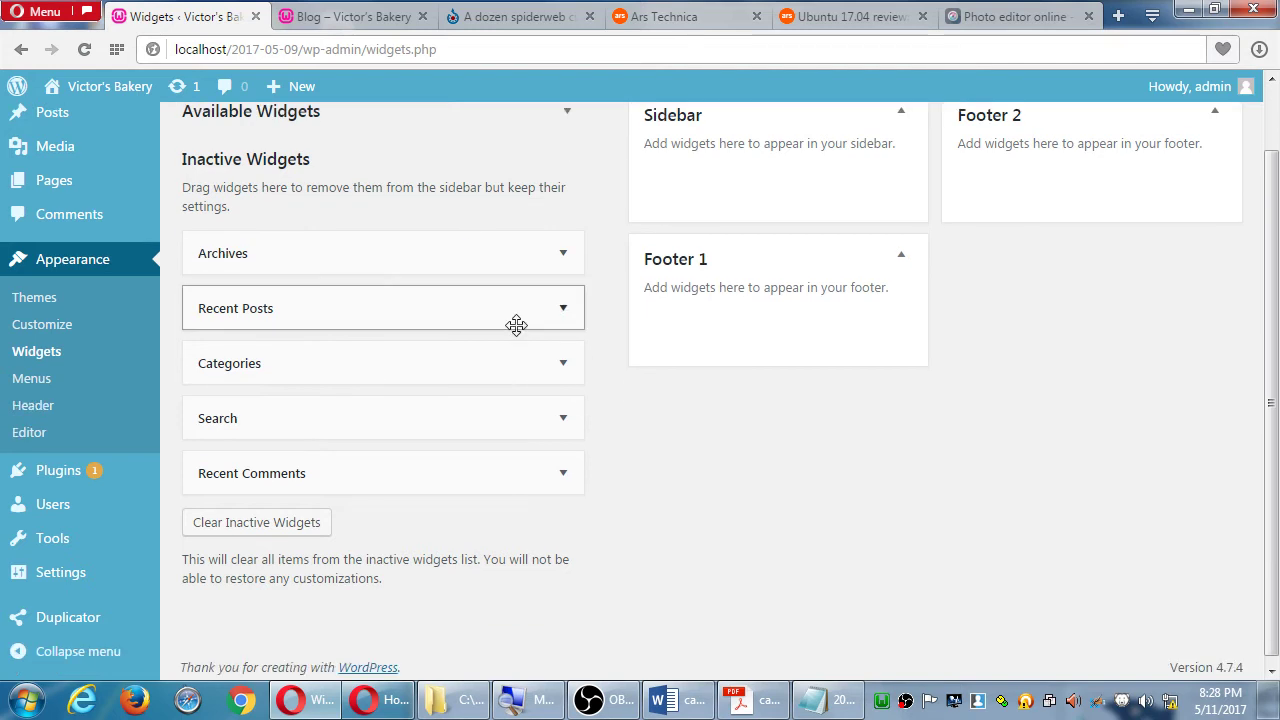
click(250, 528)
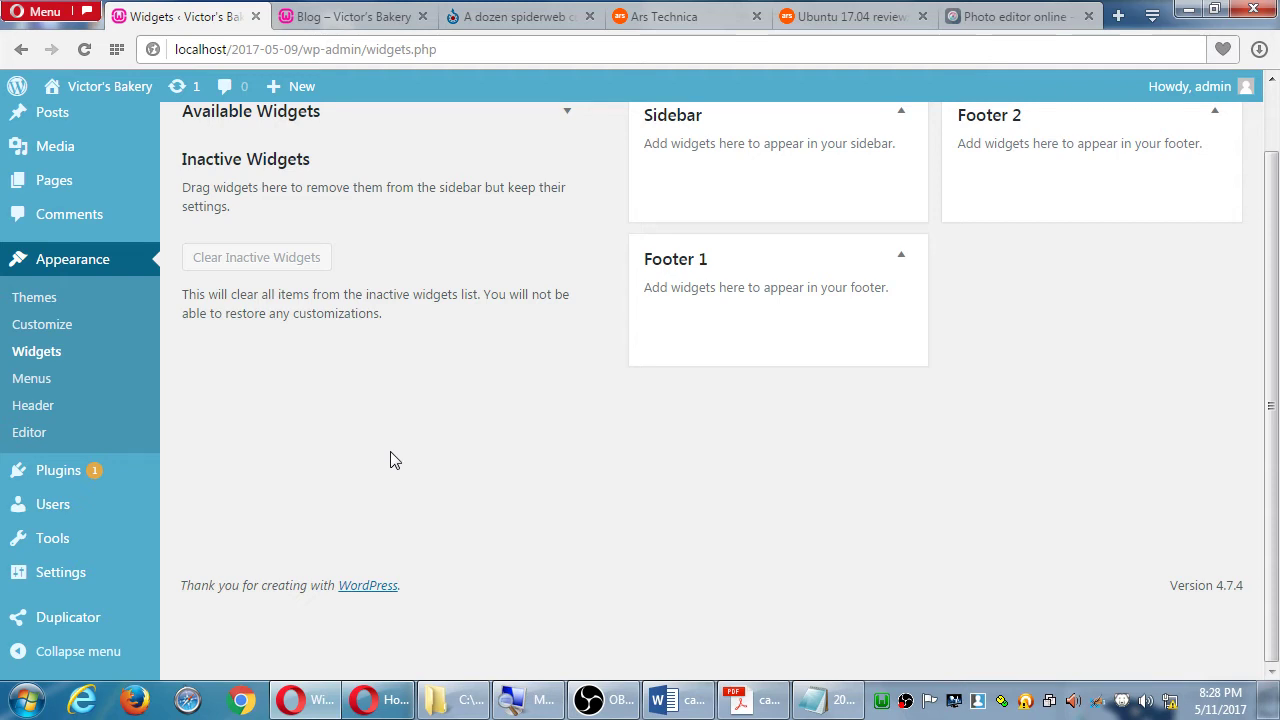
Add a Calendar widget from Available Widgets to the Sidebar and collapse the Available Widgets section.
scroll(420, 315, up, 1)
scroll(430, 340, up, 1)
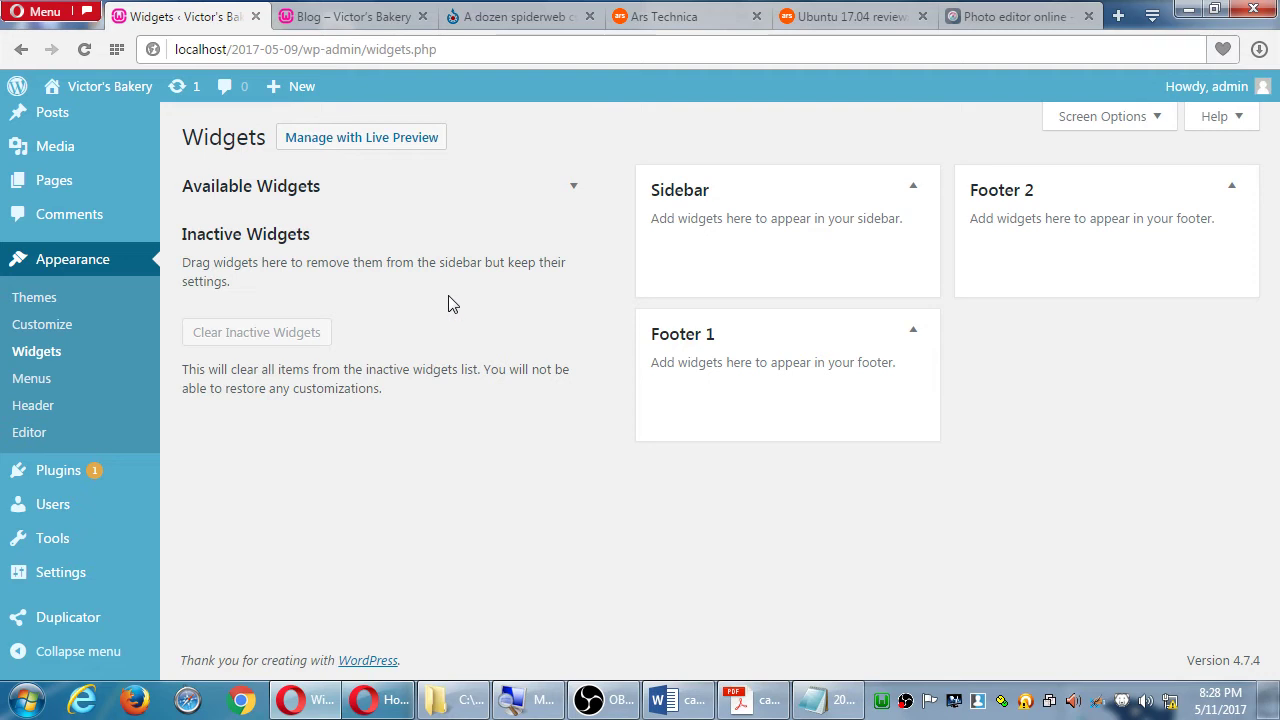
click(398, 196)
drag(398, 282, 700, 271)
click(285, 193)
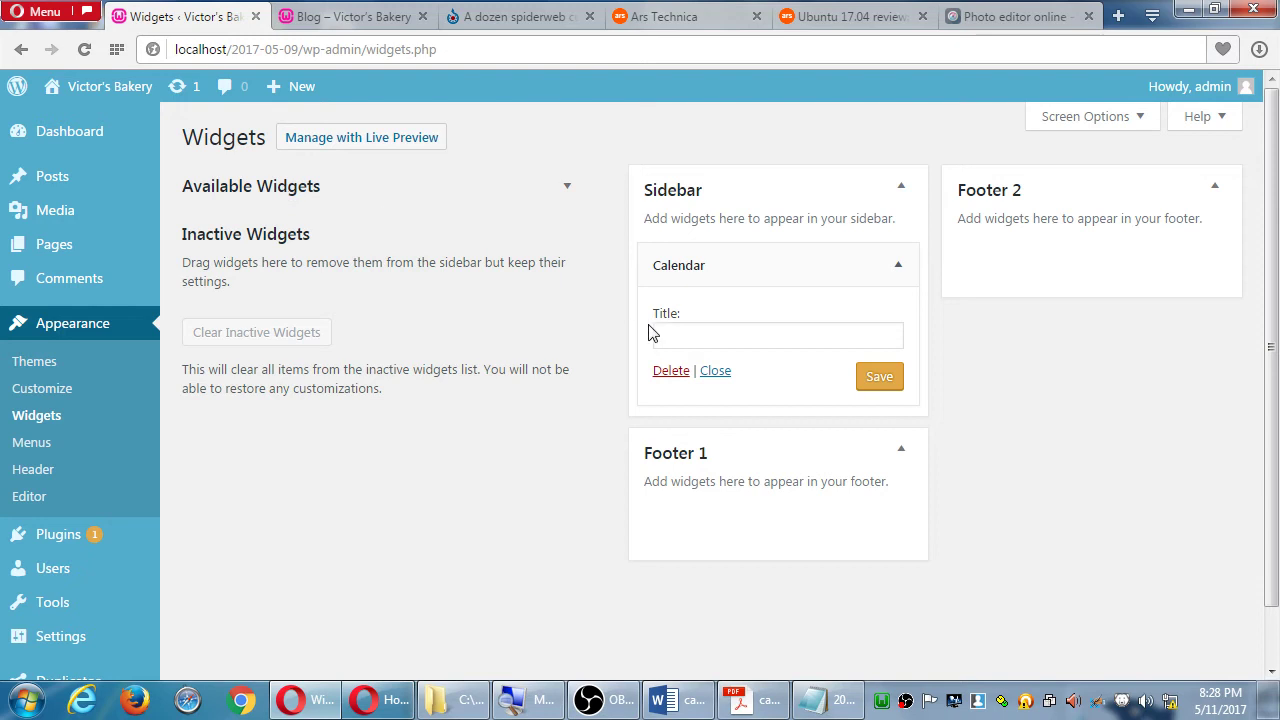
Collapse the Calendar widget, move it to Inactive Widgets, and clear the inactive widgets.
click(740, 279)
drag(842, 281, 378, 476)
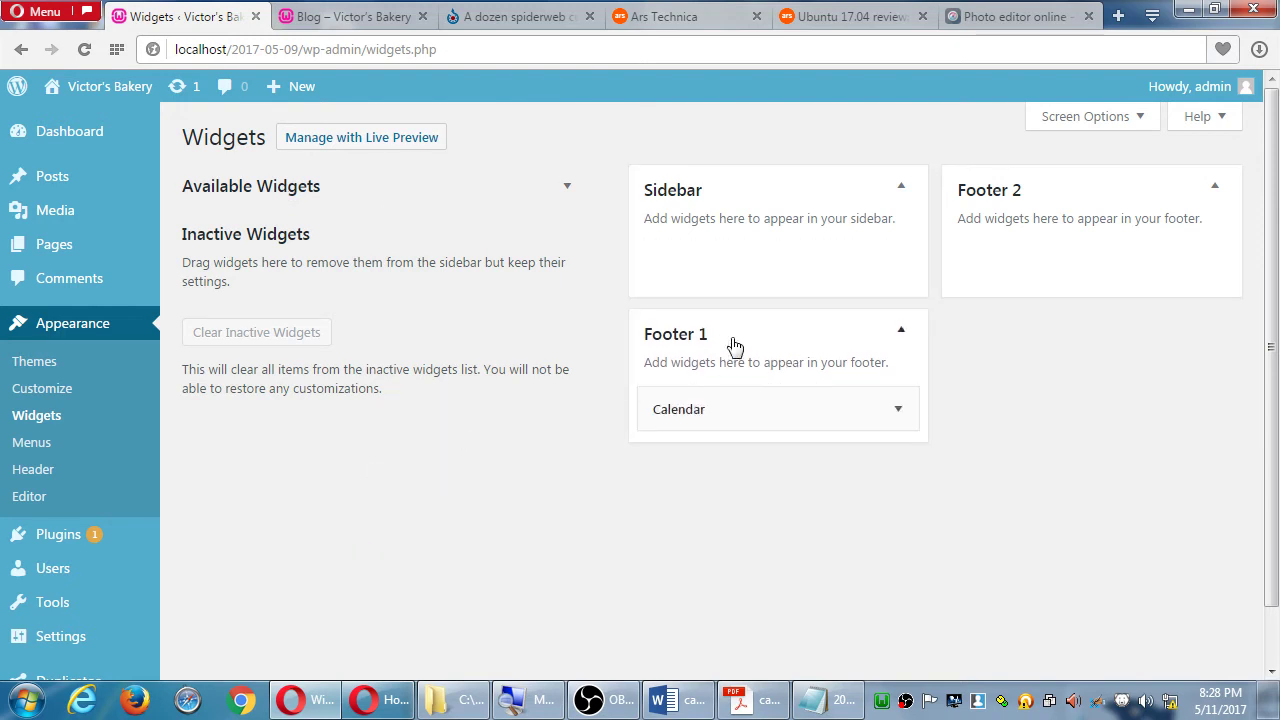
drag(746, 397, 314, 490)
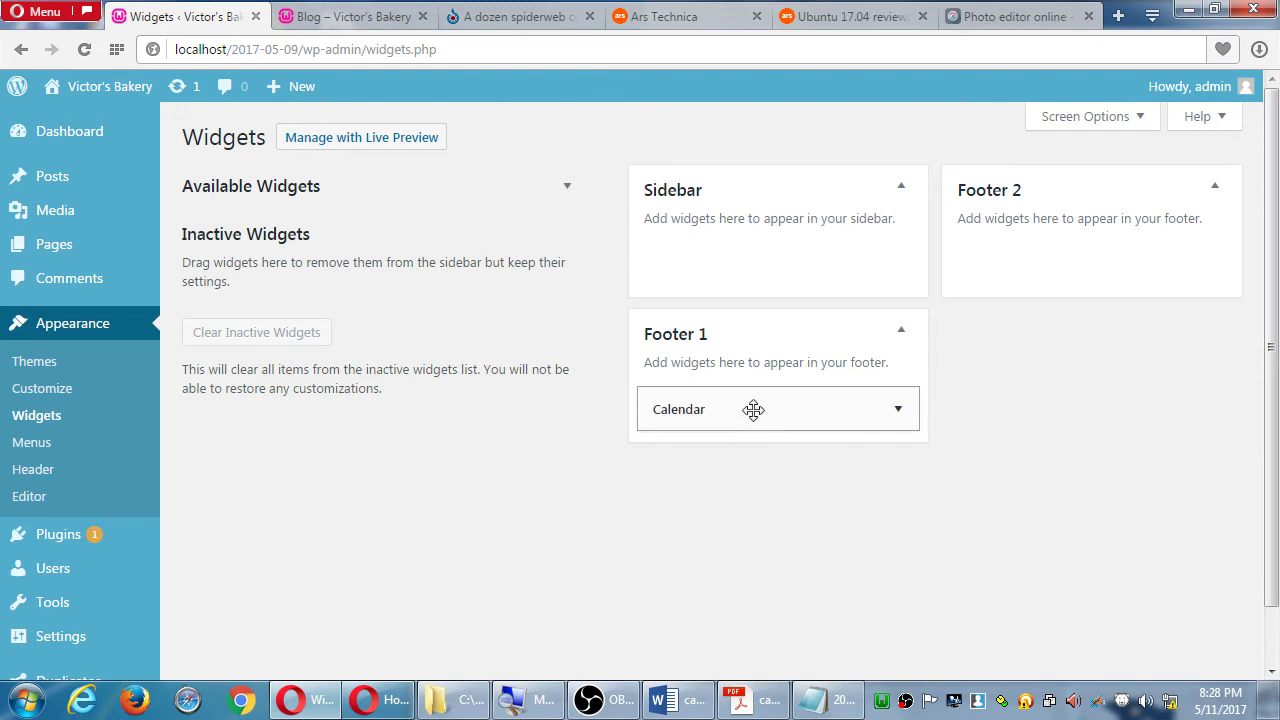
drag(754, 409, 382, 290)
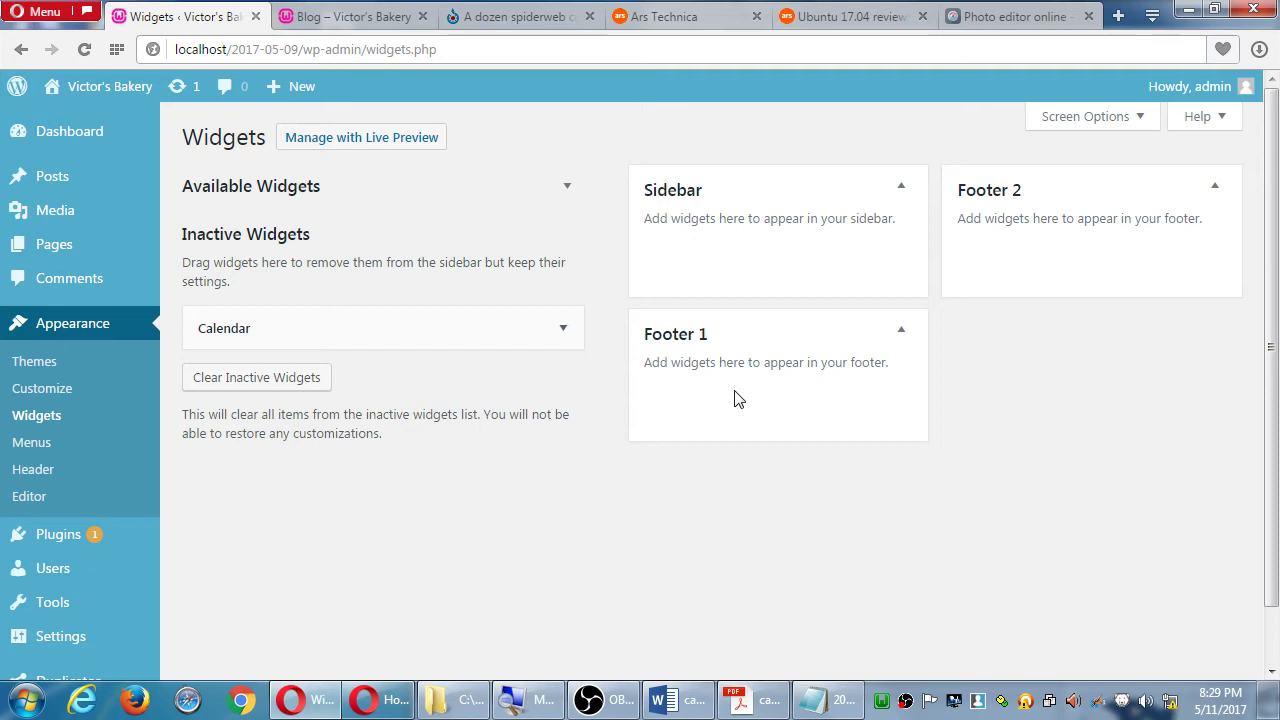
click(291, 385)
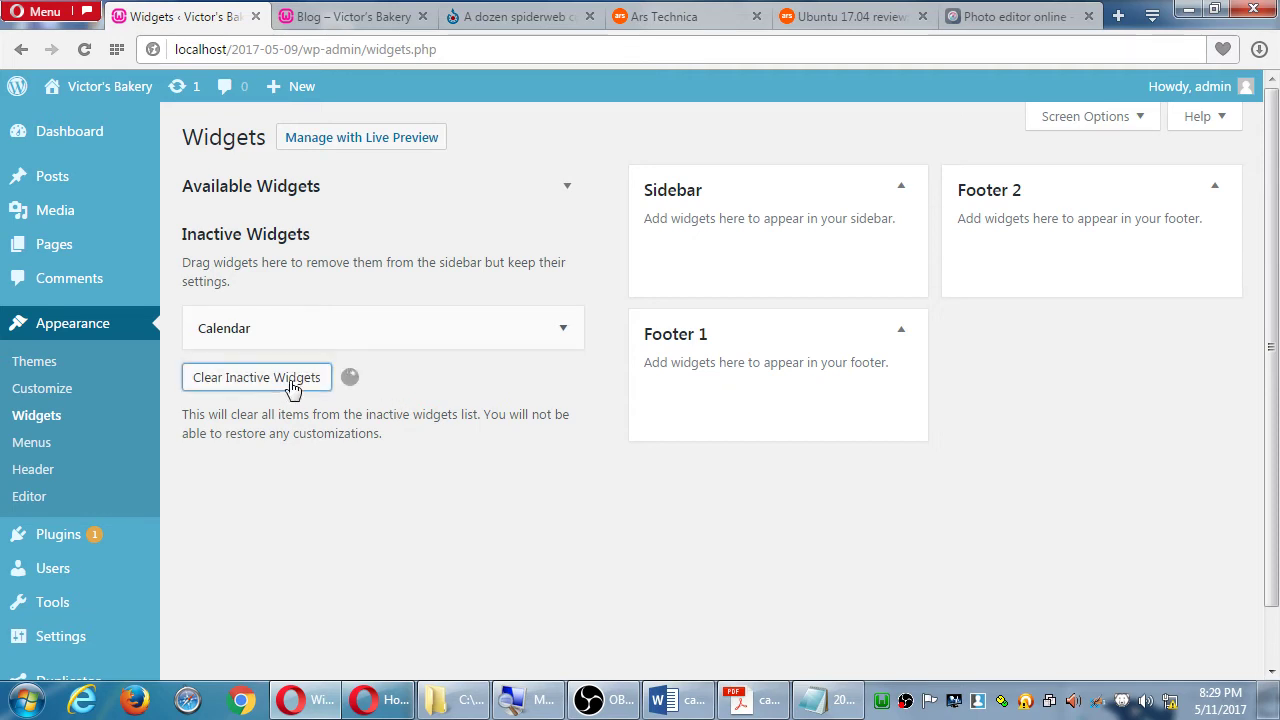
Expand Available Widgets, look through the list, and add a Text widget to the Sidebar.
click(307, 200)
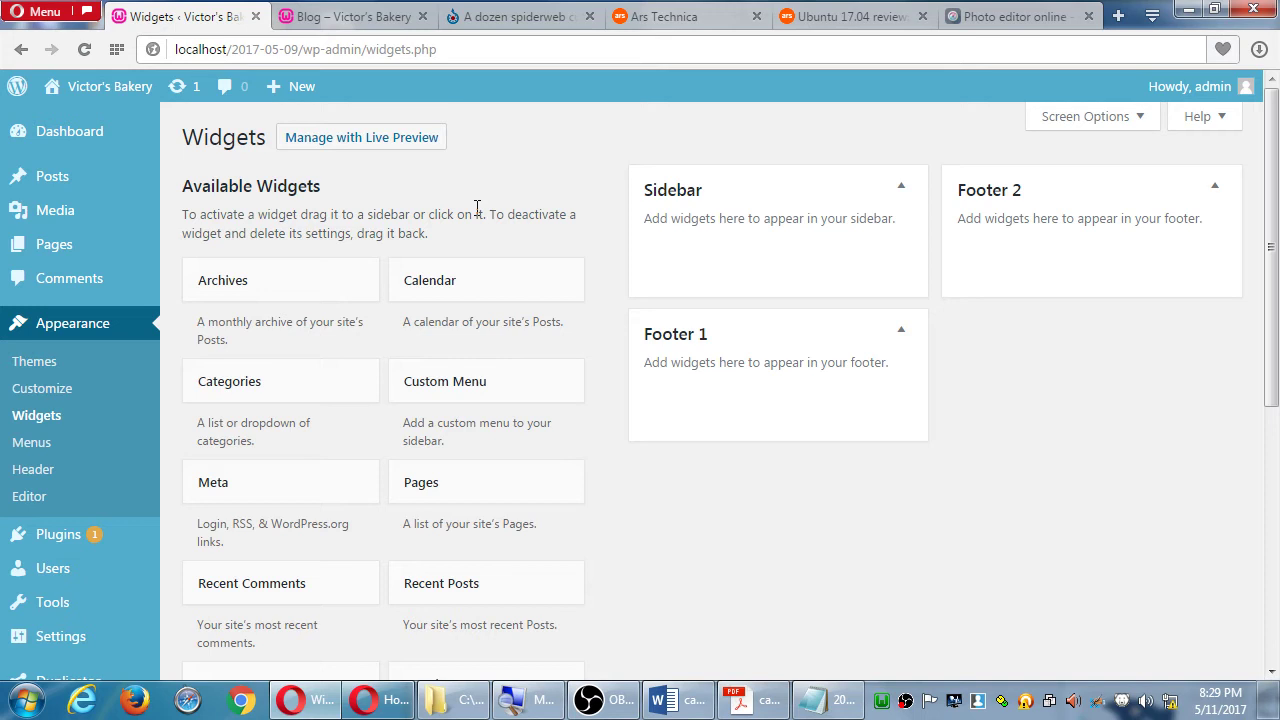
scroll(500, 131, down, 4)
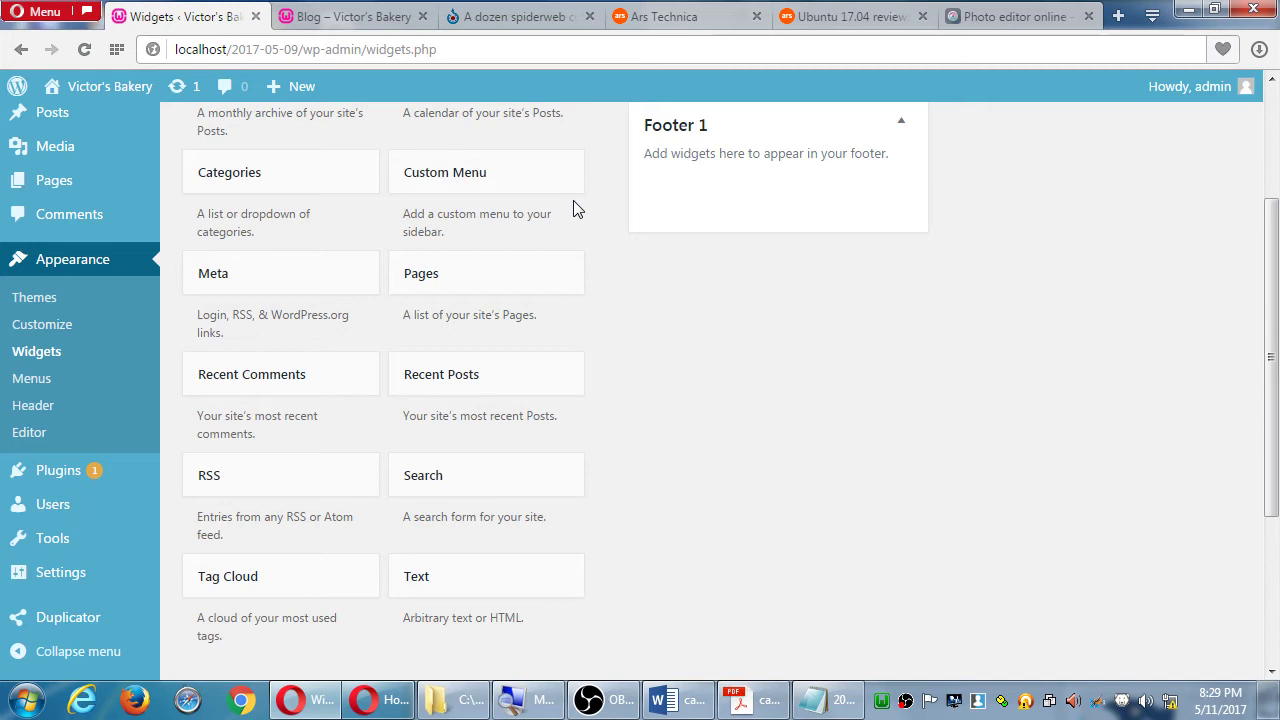
scroll(625, 311, up, 3)
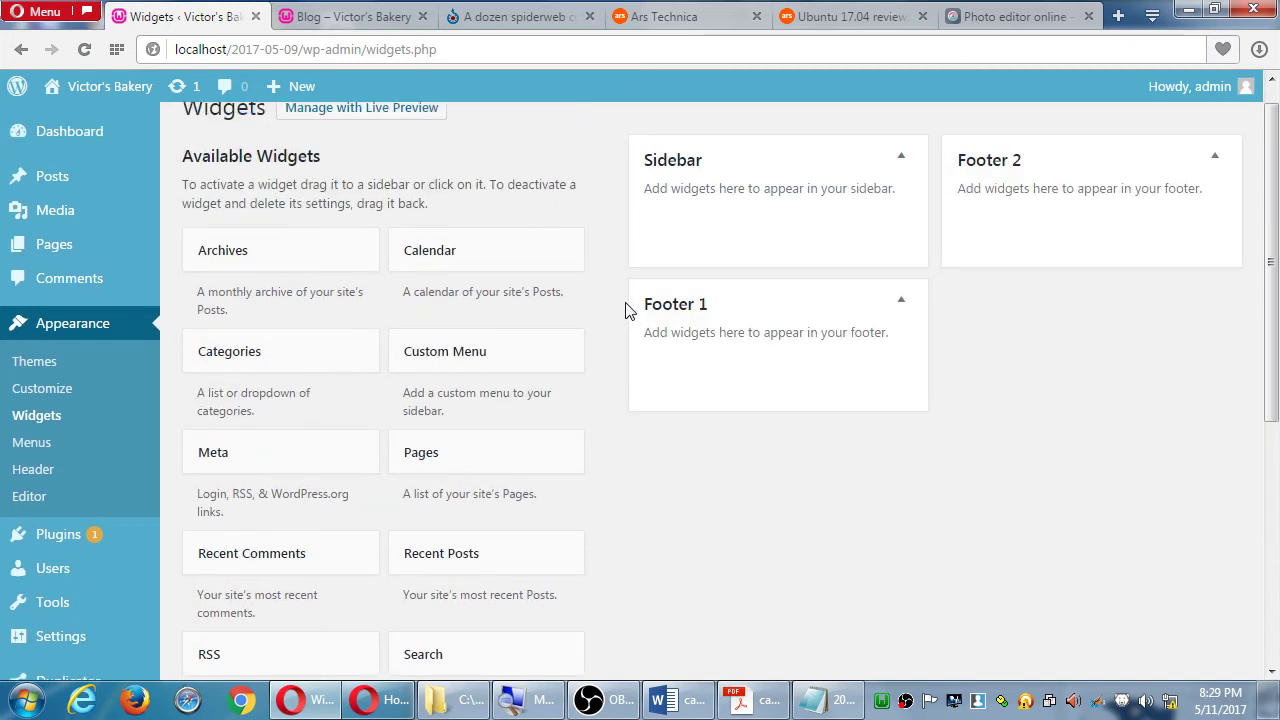
scroll(625, 311, up, 1)
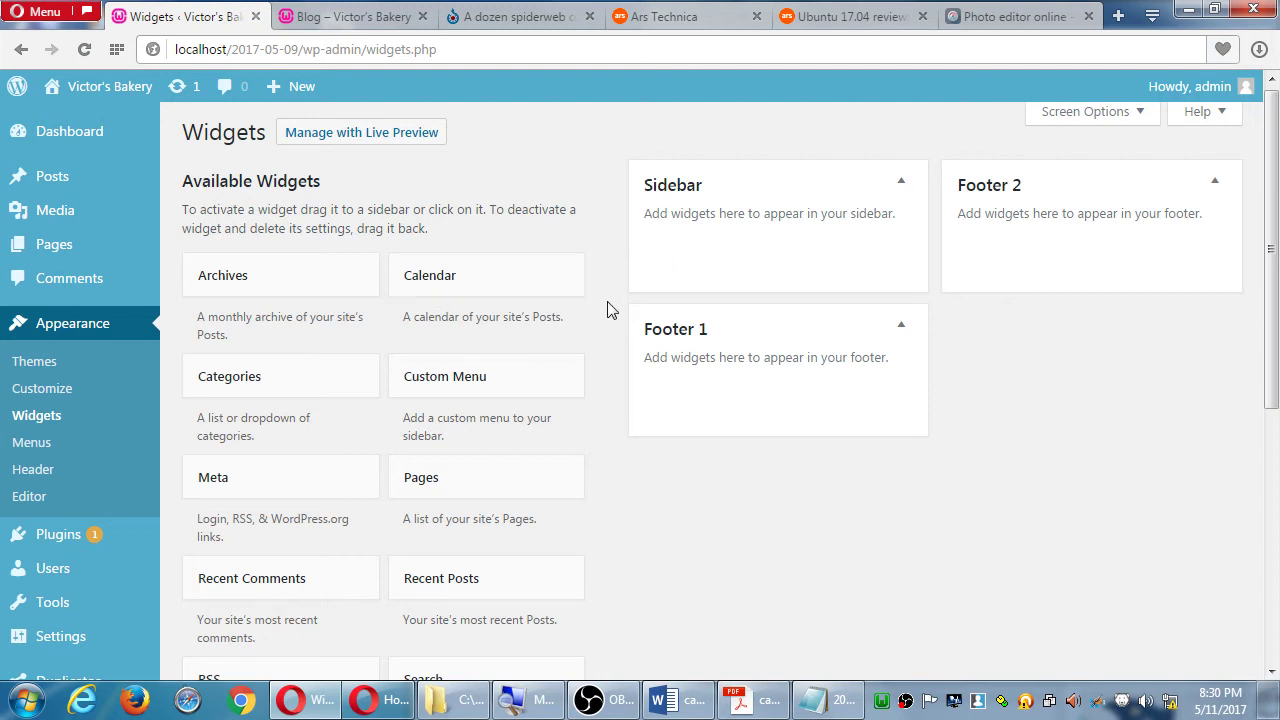
scroll(612, 309, down, 4)
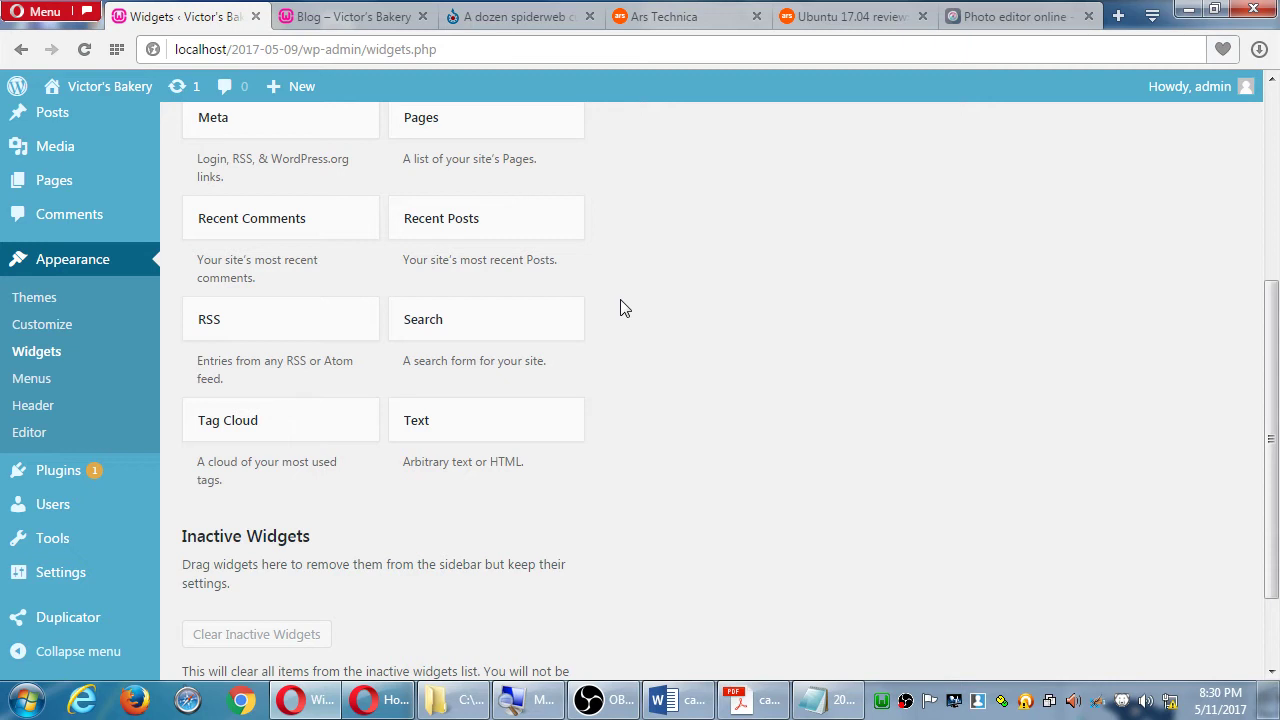
click(503, 436)
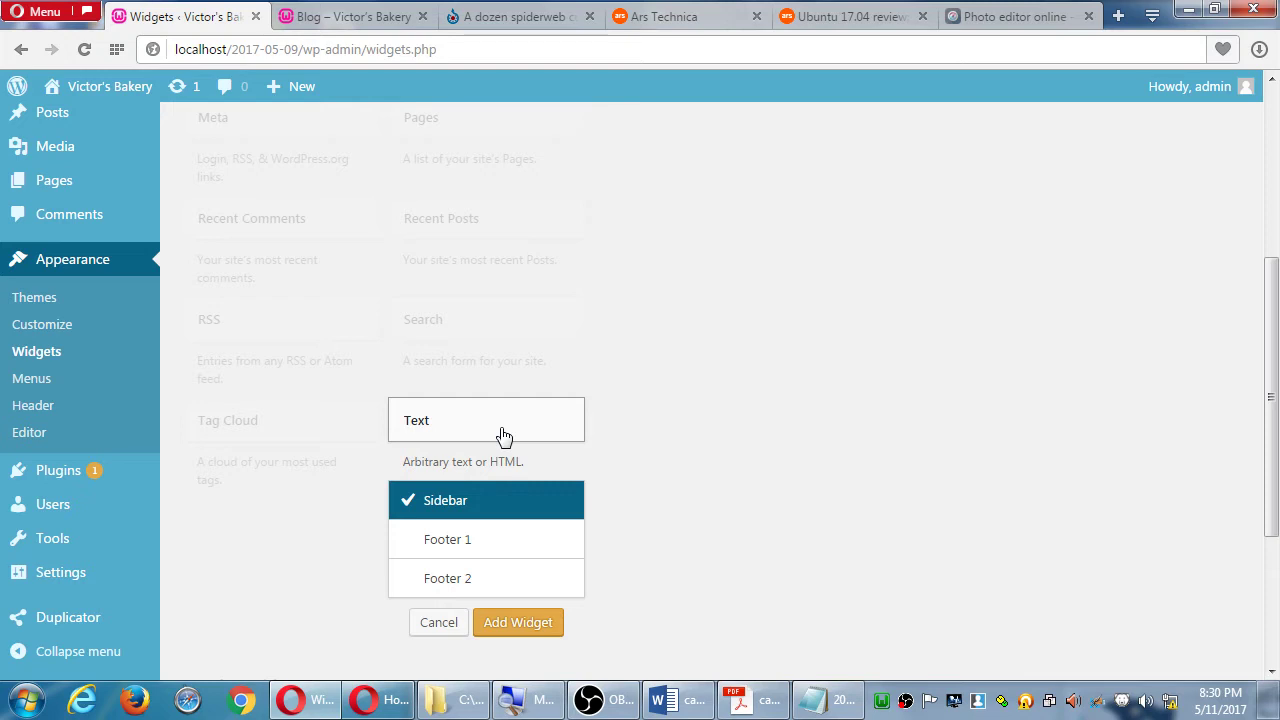
click(515, 624)
Give the Text widget the title "This is a tittle" and the content "This is some content.", and save it.
scroll(780, 468, down, 1)
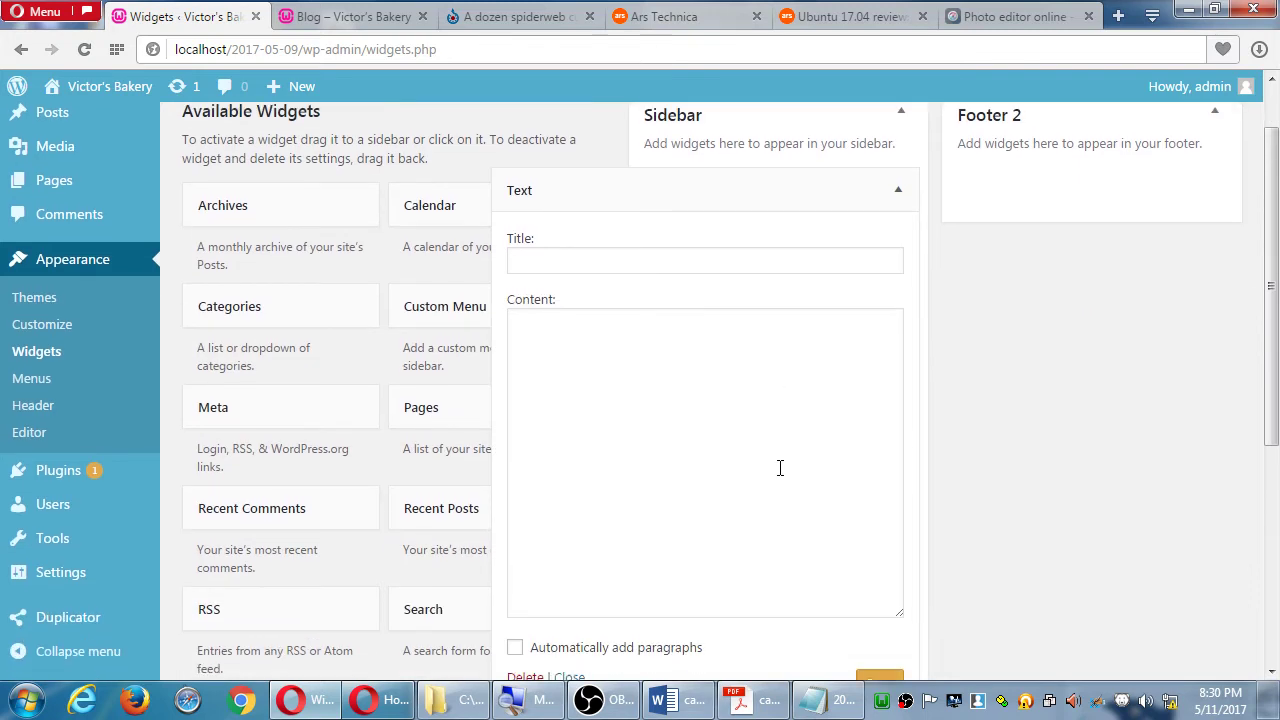
click(645, 237)
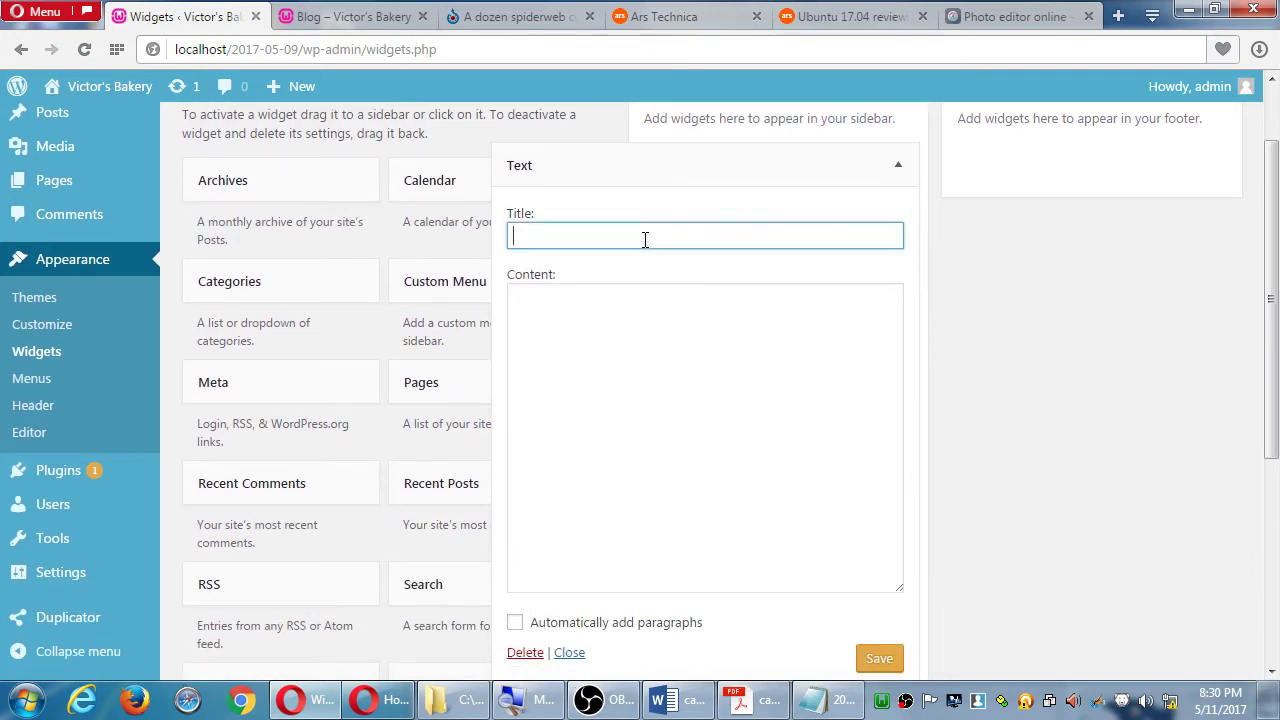
text(This is a tittle)
key(Tab)
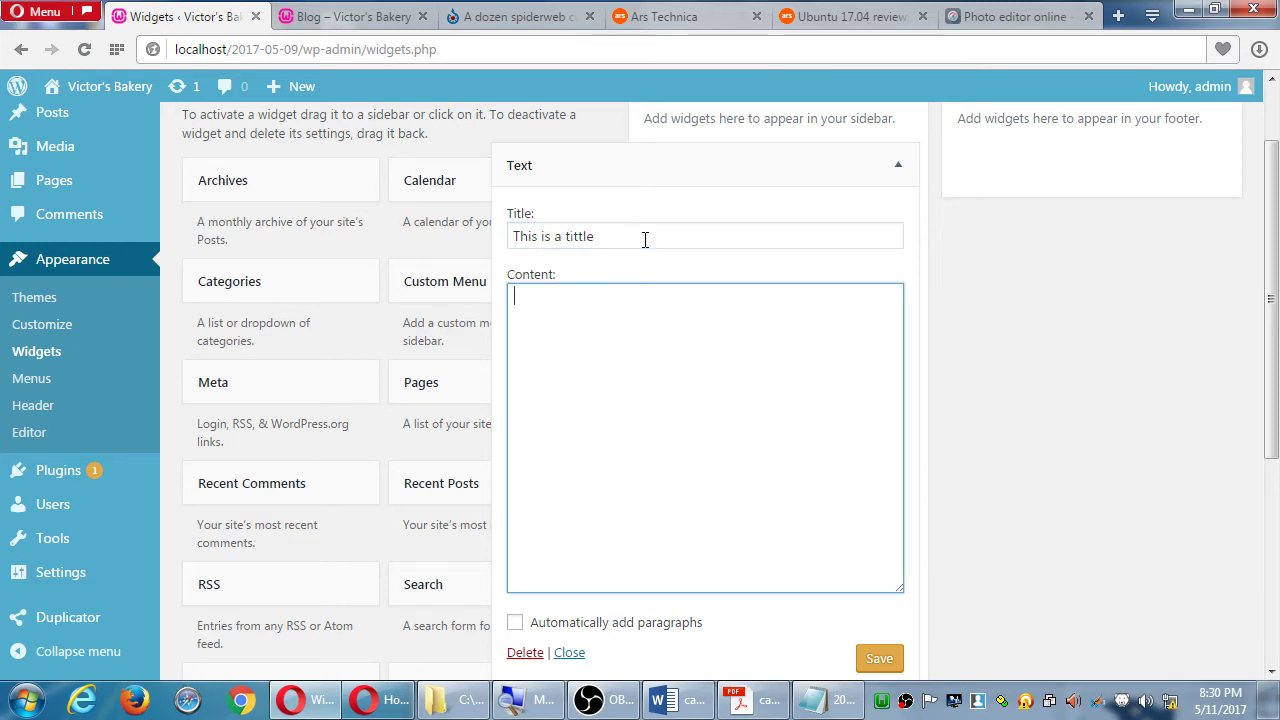
text(This is some content.)
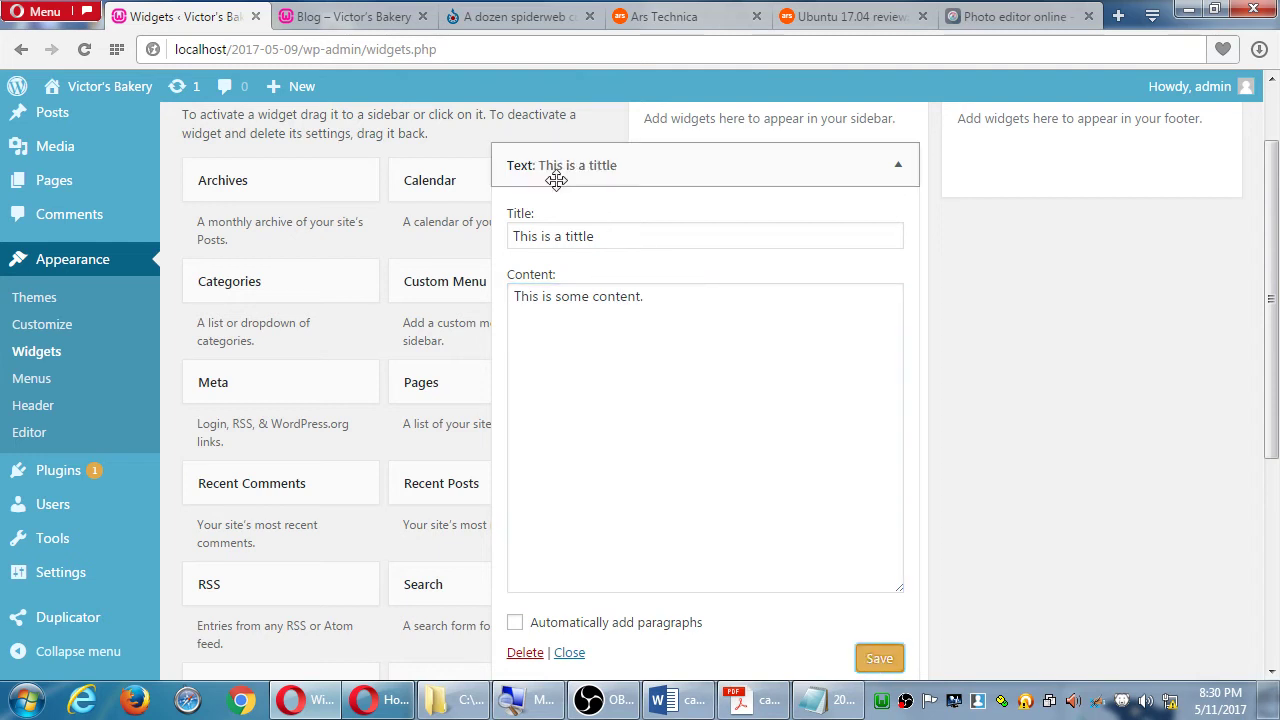
Reload the Blog page to check the Text widget in the sidebar, and return to the widget's title and content settings.
click(364, 24)
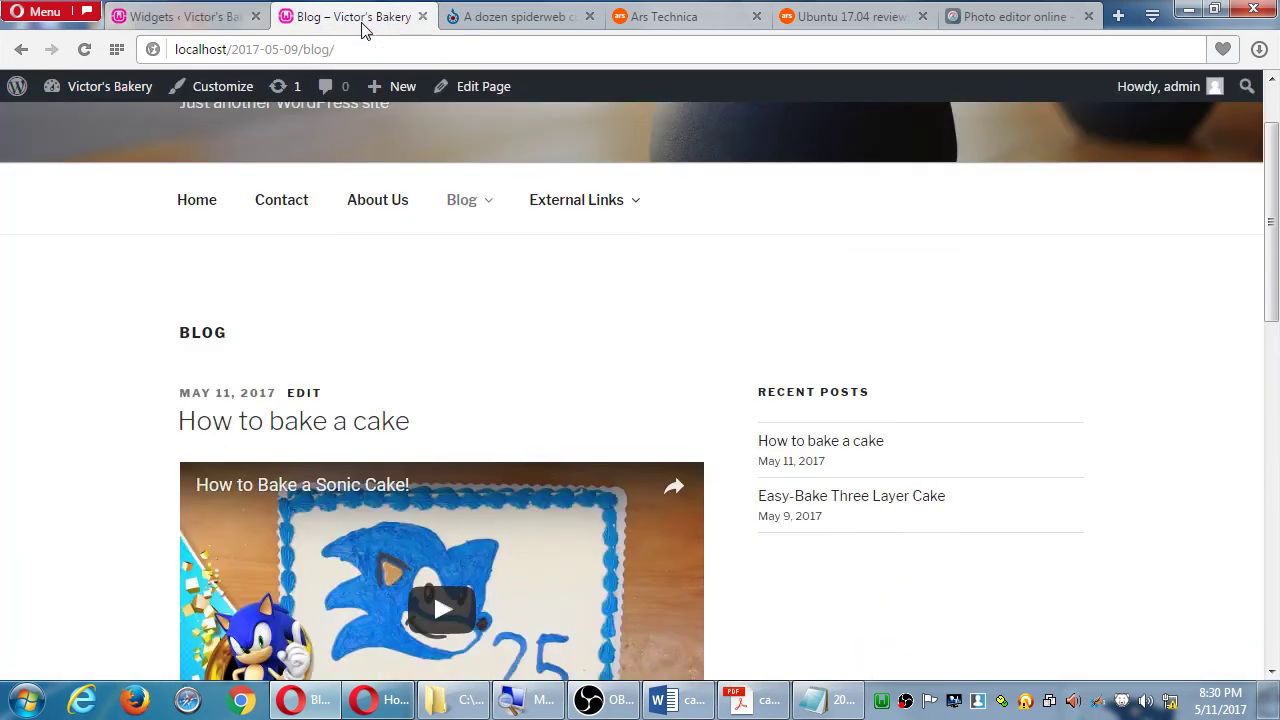
key(F5)
scroll(886, 400, down, 1)
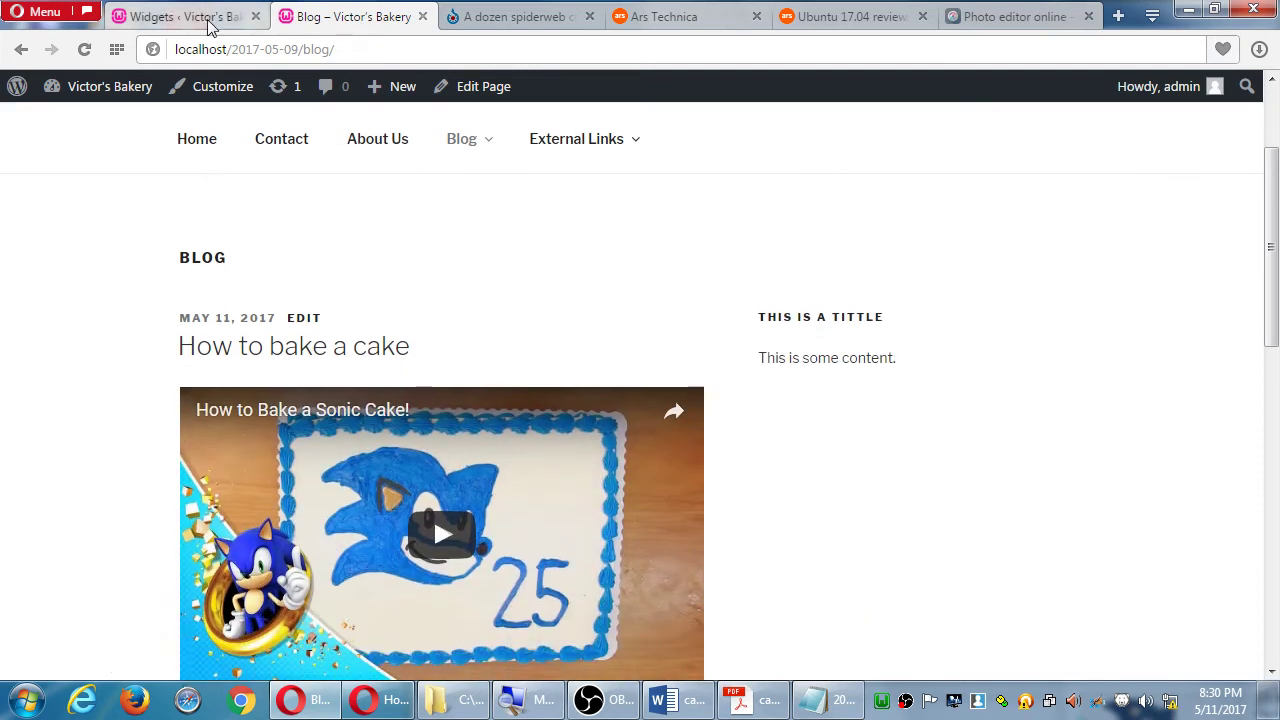
click(242, 20)
scroll(760, 531, down, 2)
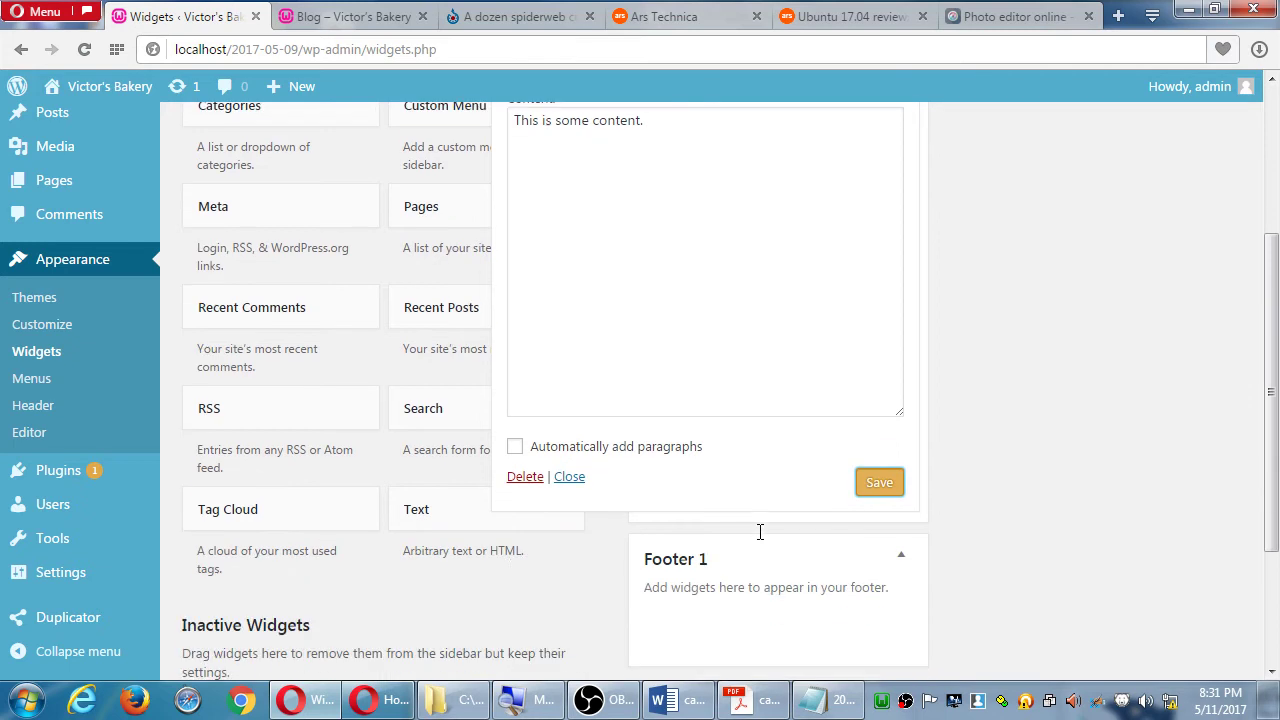
scroll(590, 560, up, 2)
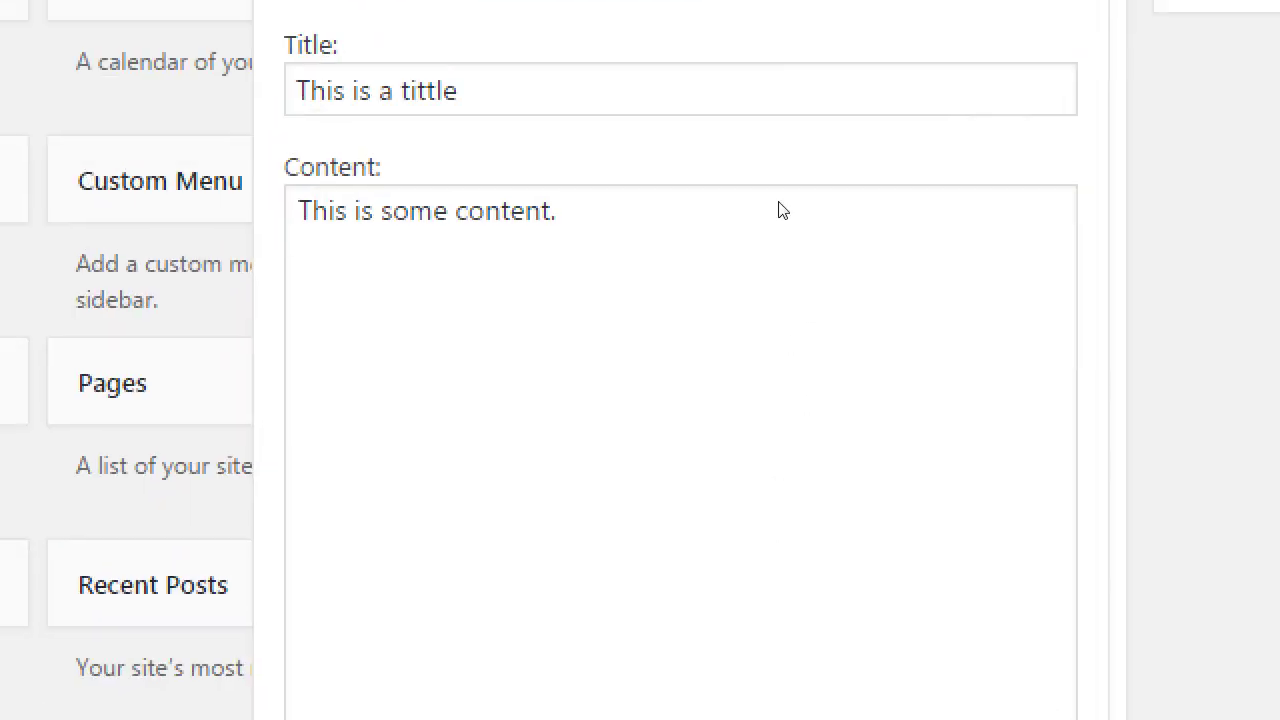
Add a second line "This is a header" to the Text widget's content, preceded by an opening <h1> tag.
click(785, 290)
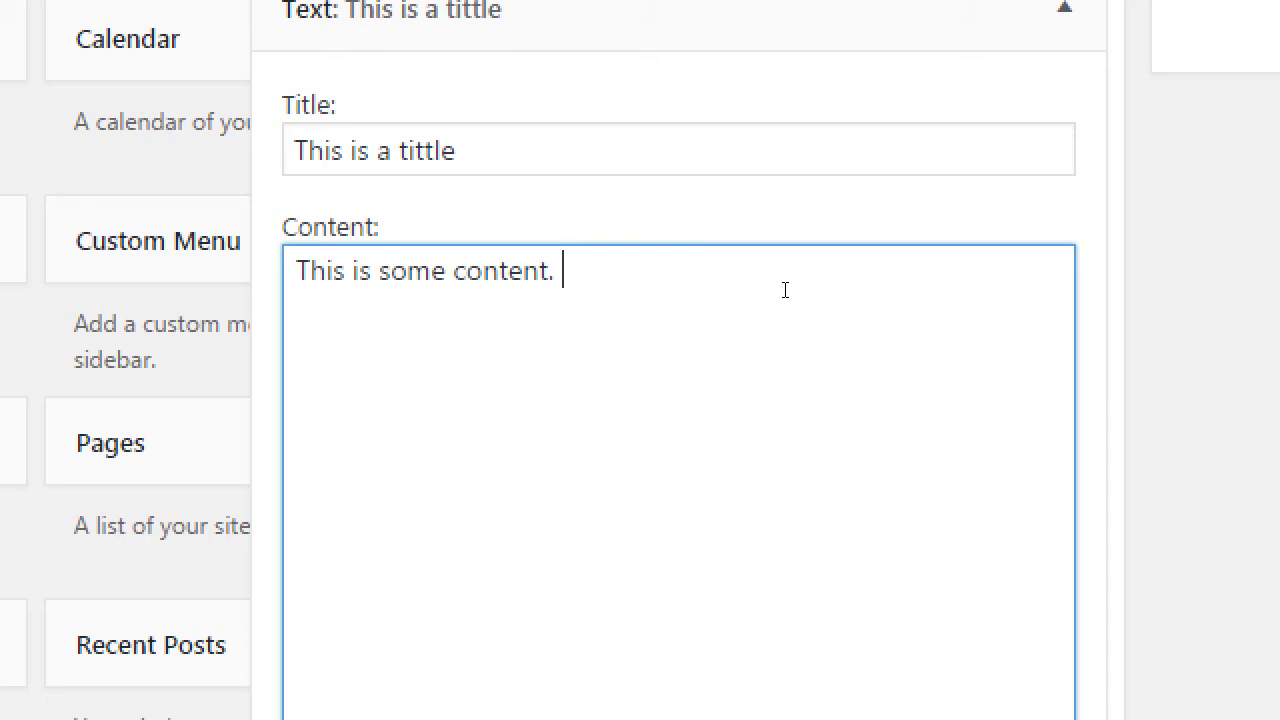
key(Return)
text(This is a header)
key(Home)
text(<h1)
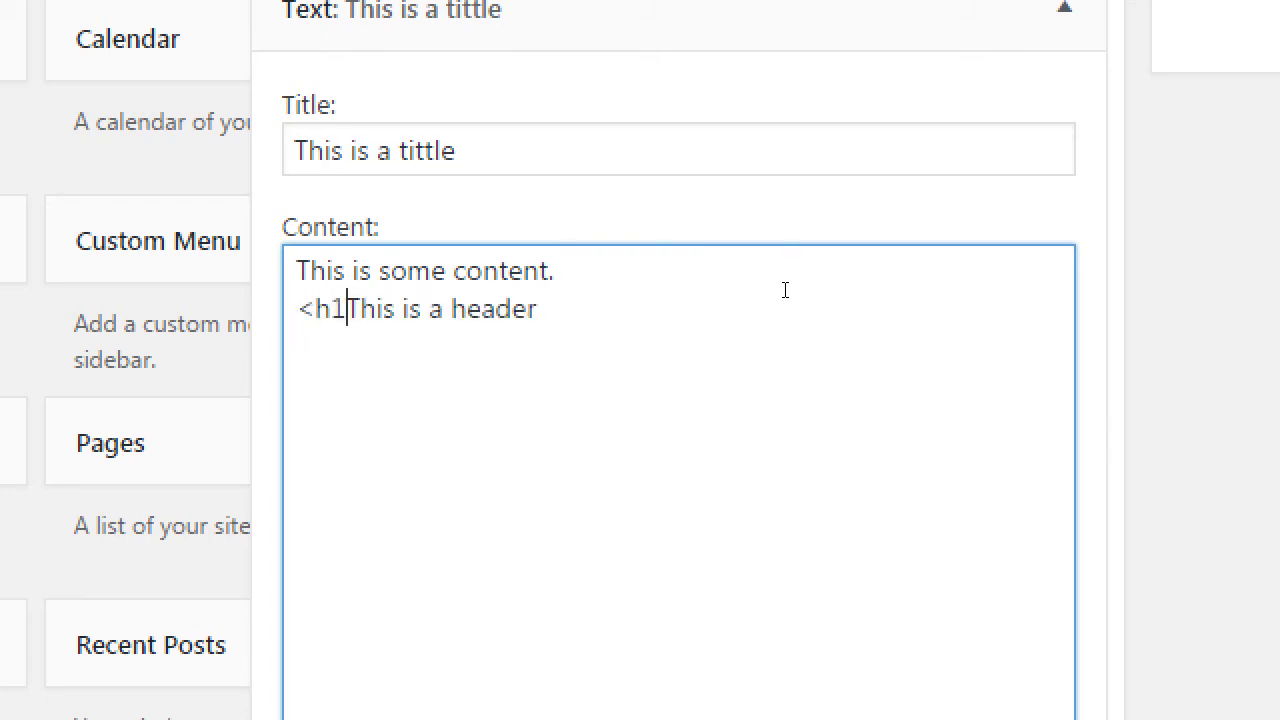
text(>)
key(End)
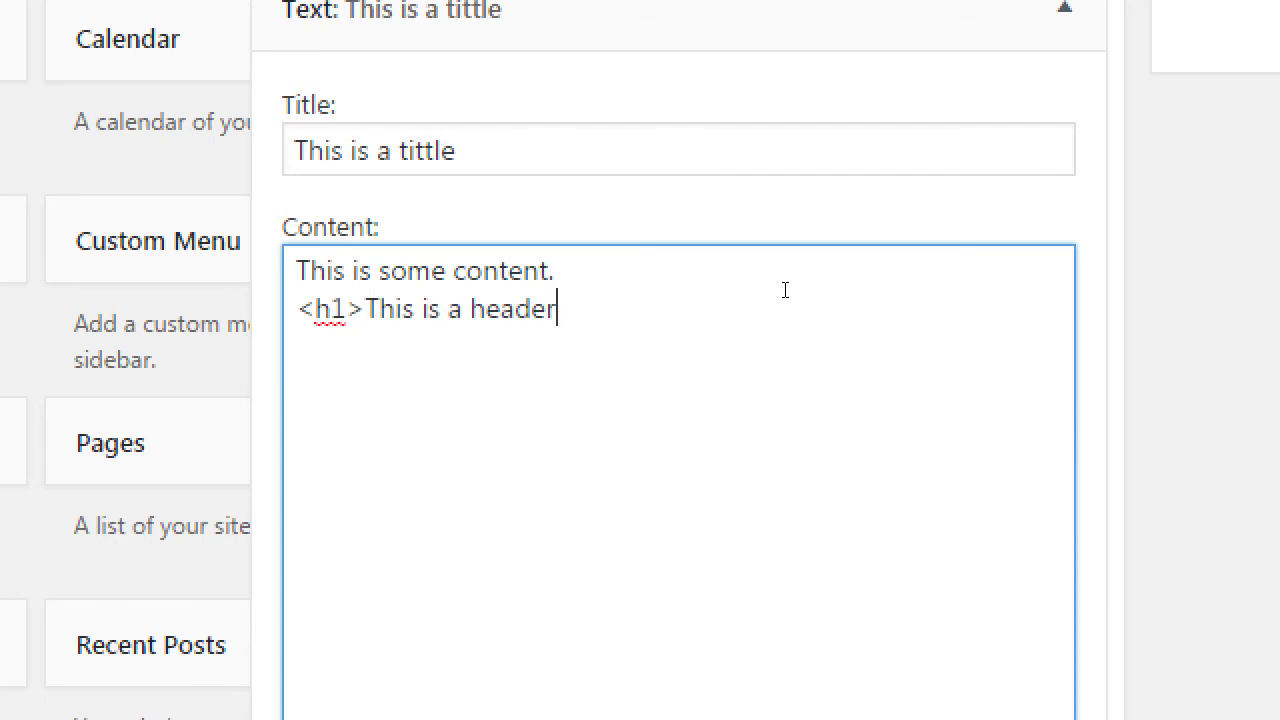
End the header line with the tag </h2> and save the Text widget.
text(<?h2)
key(BackSpace)
key(BackSpace)
key(BackSpace)
text(/h2>)
key(shift+Left)
key(shift+Left)
key(shift+Left)
key(shift+Left)
key(shift+Left)
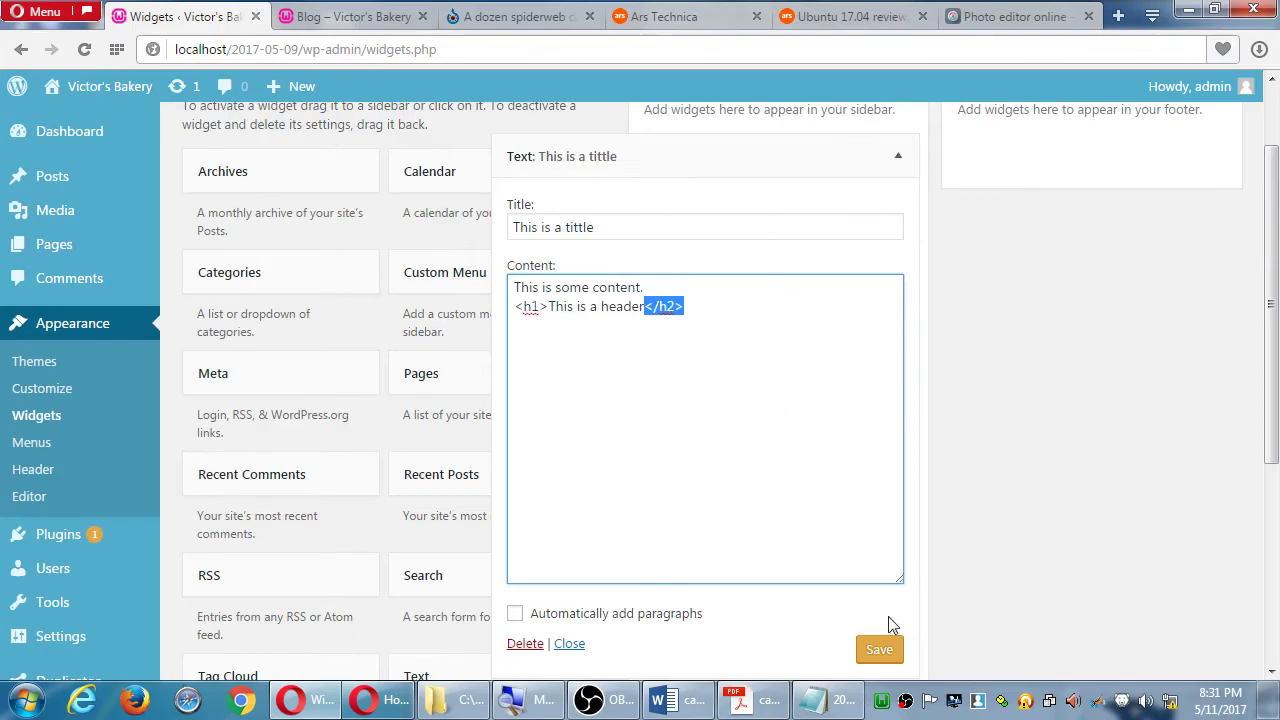
click(881, 652)
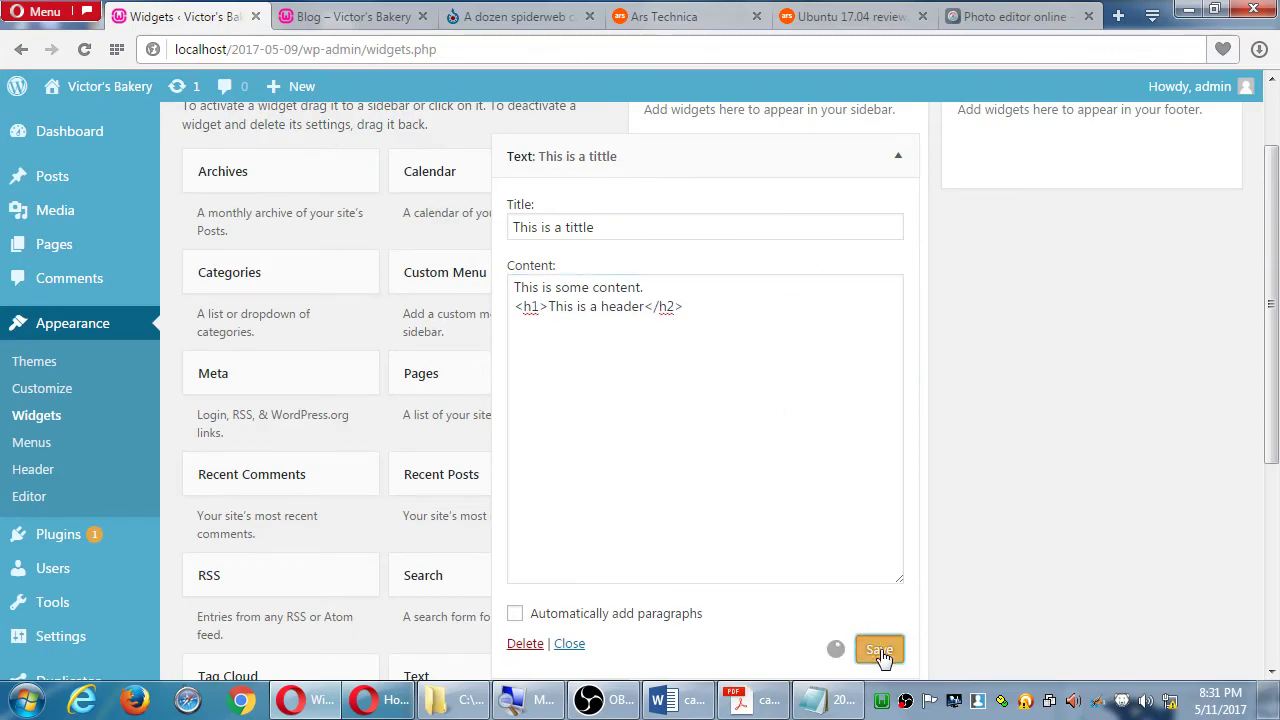
Reload the Blog page to check the header in the sidebar, and return to the Text widget's settings.
click(340, 18)
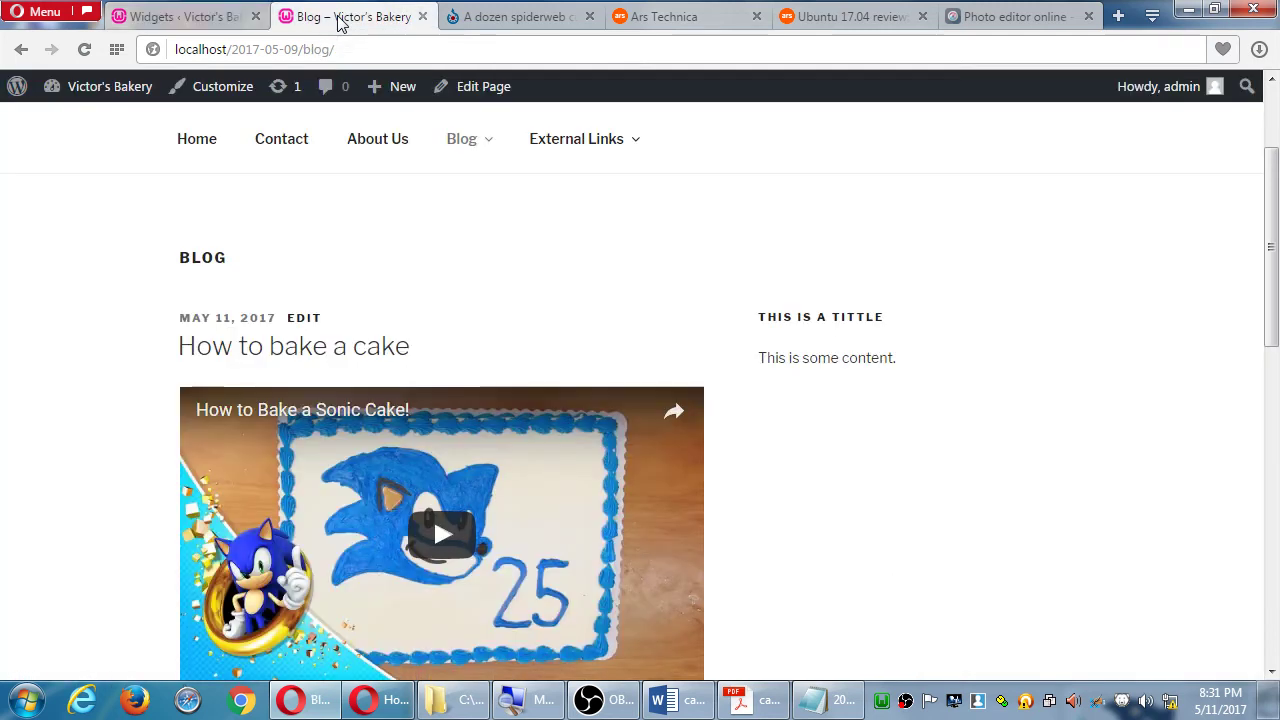
drag(795, 391, 910, 392)
click(963, 406)
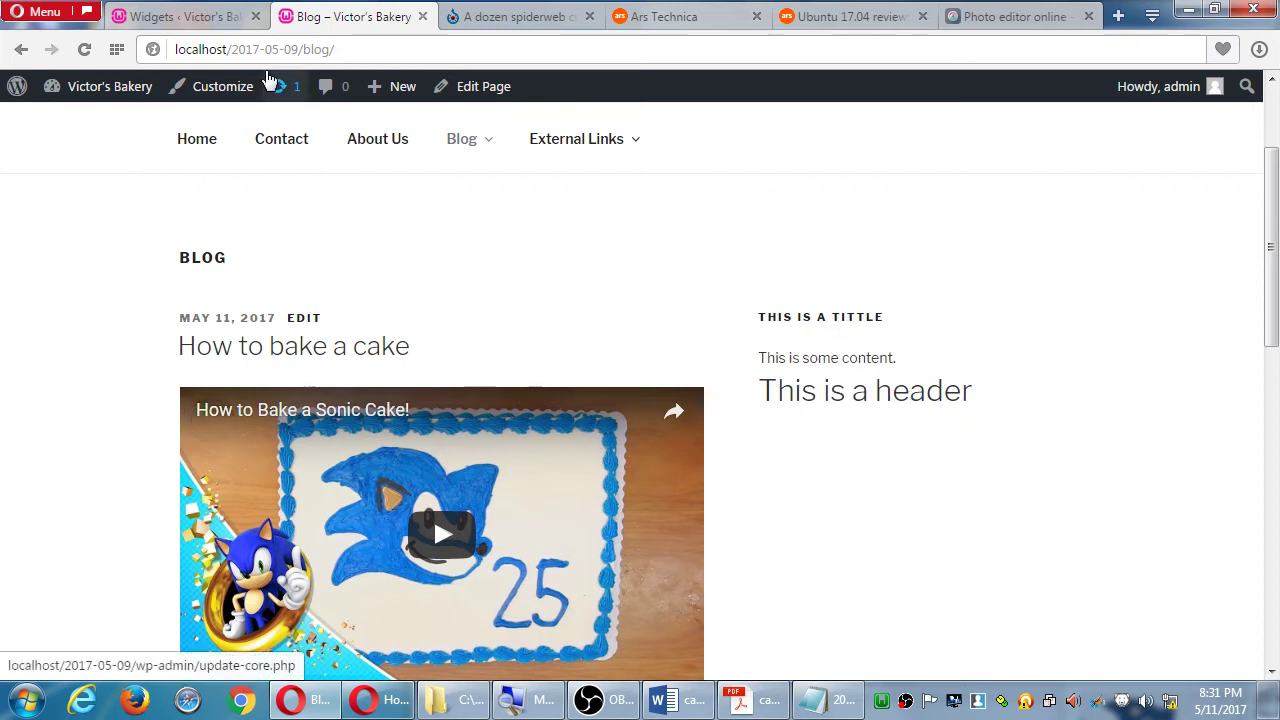
click(218, 20)
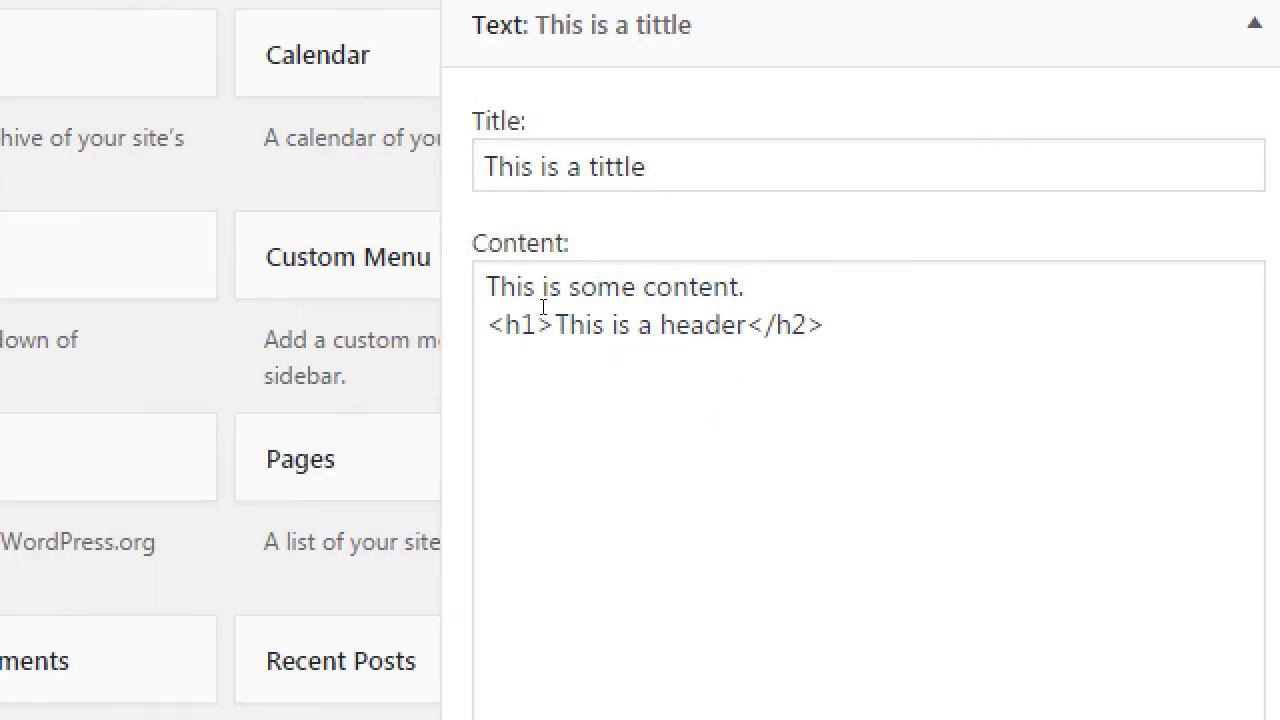
Add the inline style "color: red; background-color: pink;" to the <h1> tag in the widget's content.
click(539, 318)
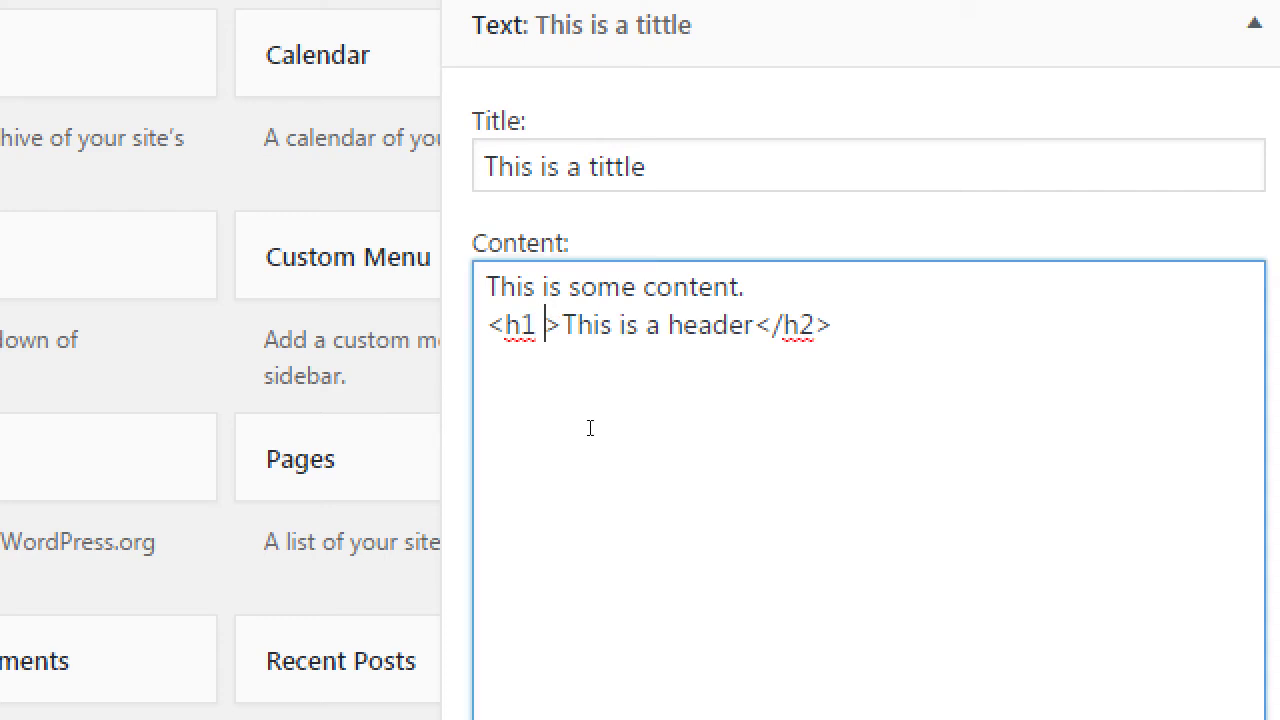
text(style="c")
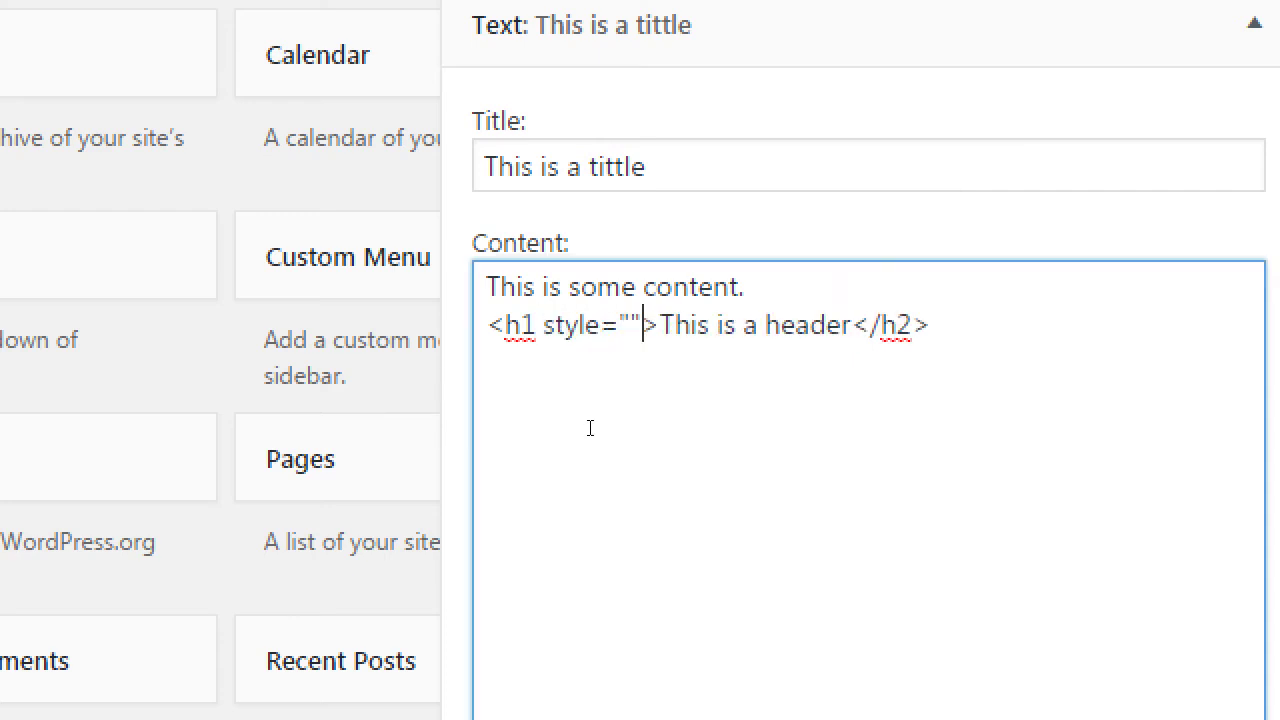
key(Left)
text(color: red; )
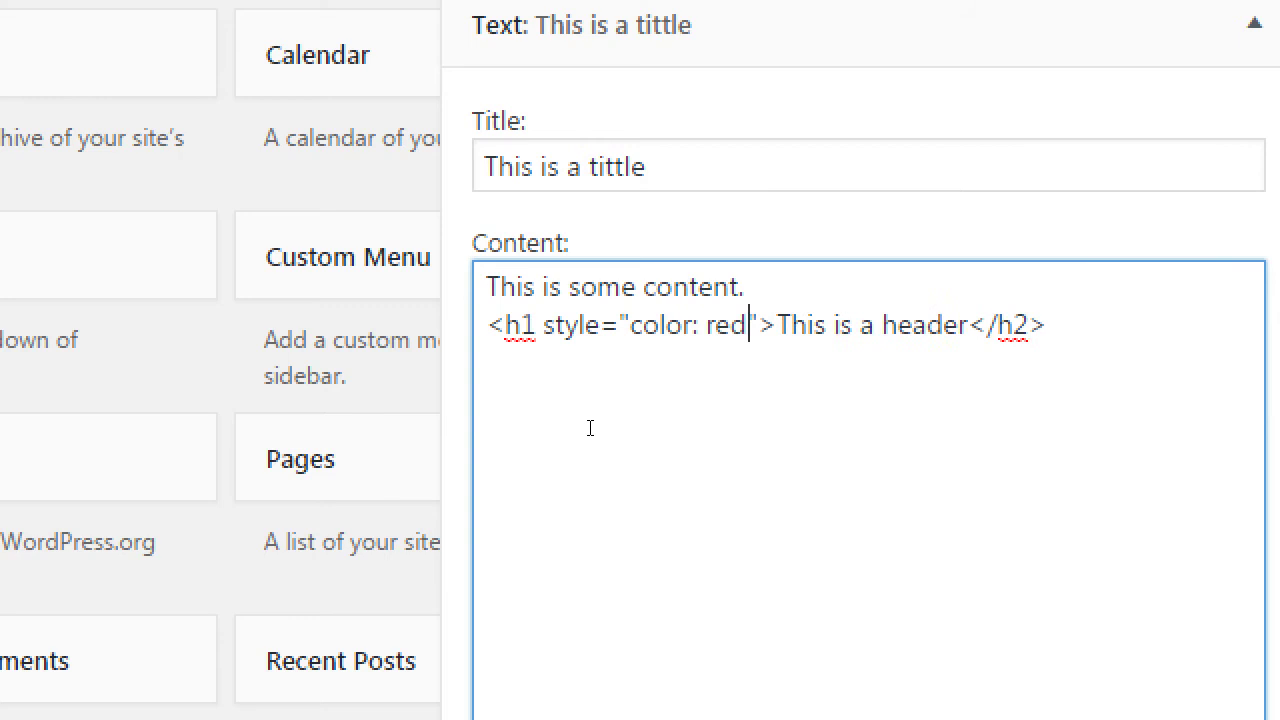
text(background-co)
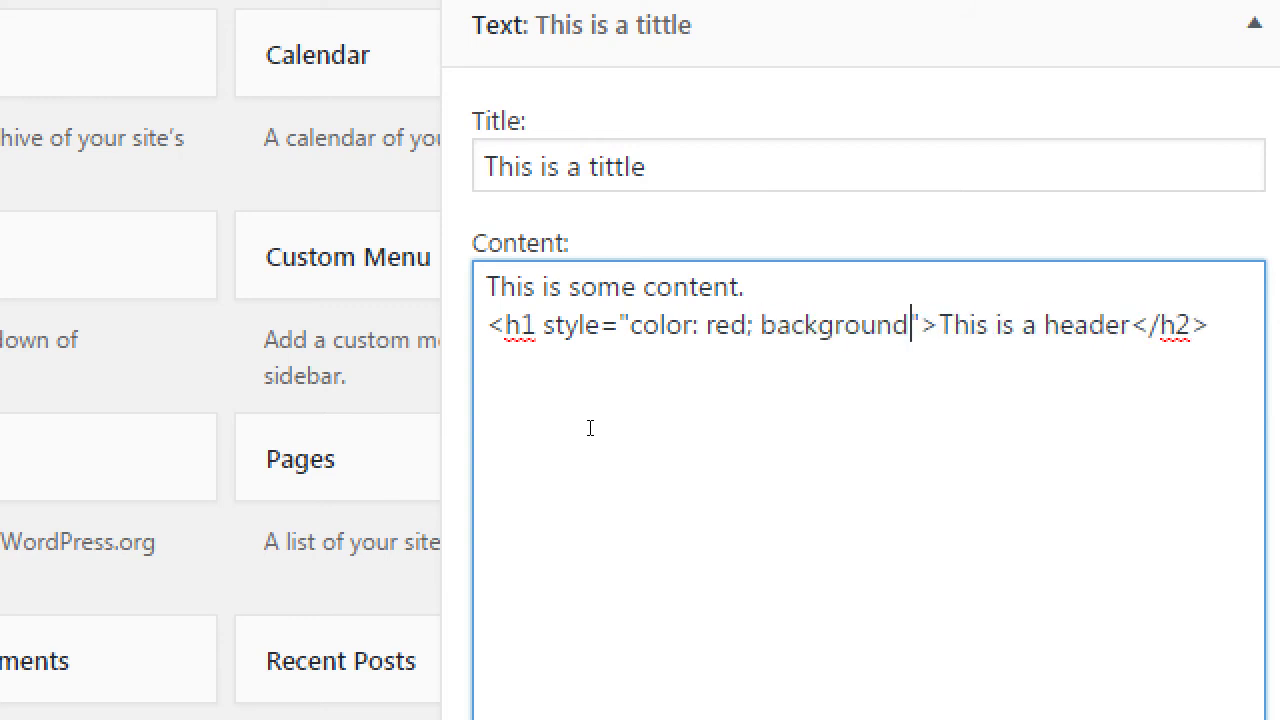
text(lor: )
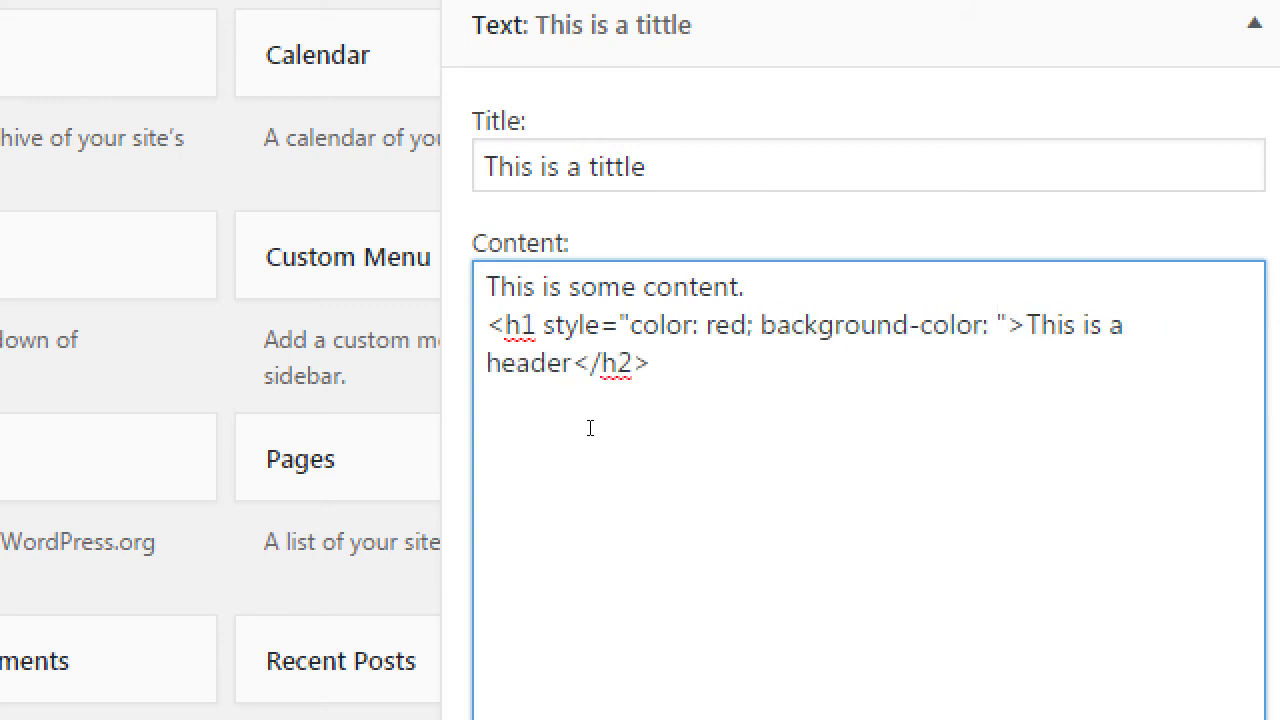
text(pink;)
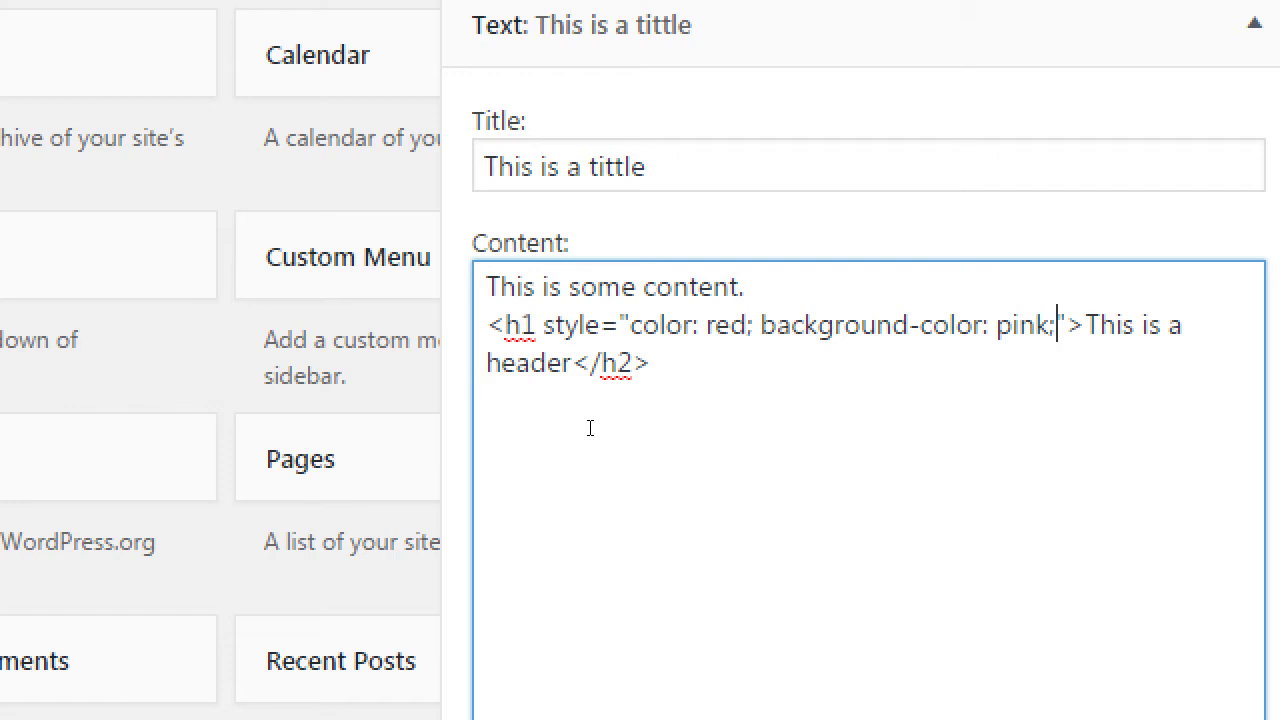
Correct the Text widget's title to "This is a title" and save the widget.
click(607, 167)
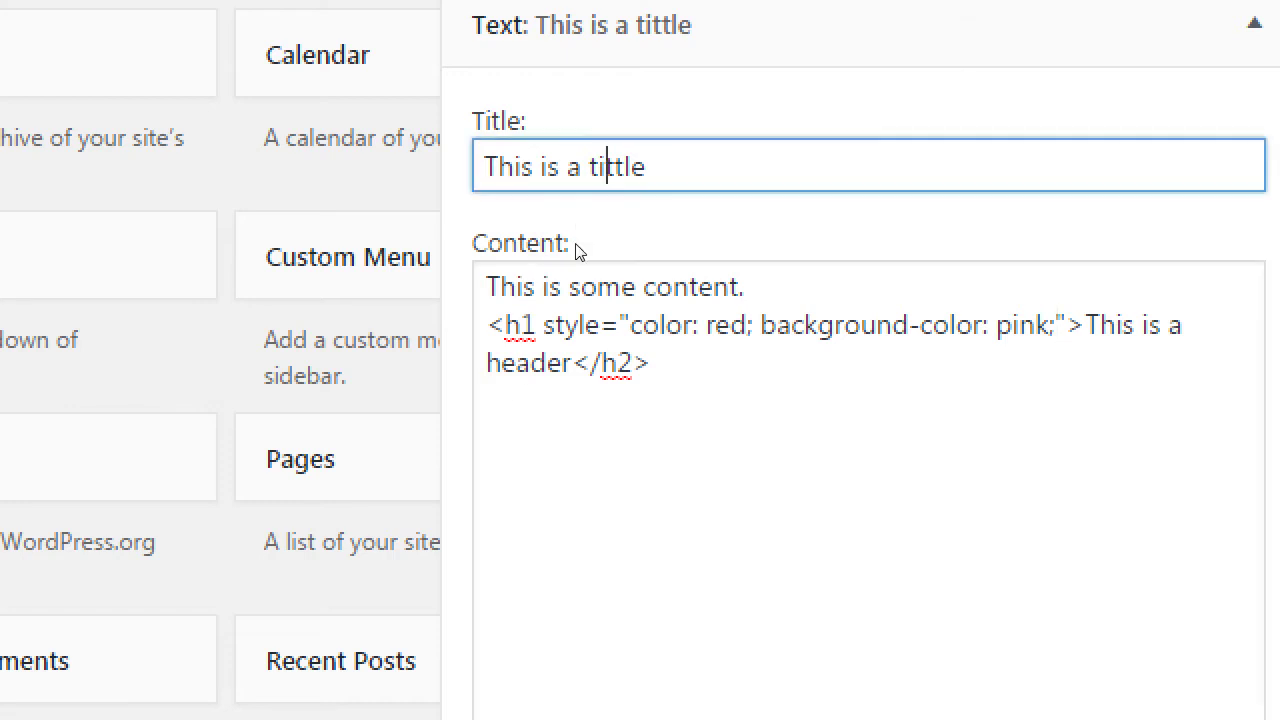
key(BackSpace)
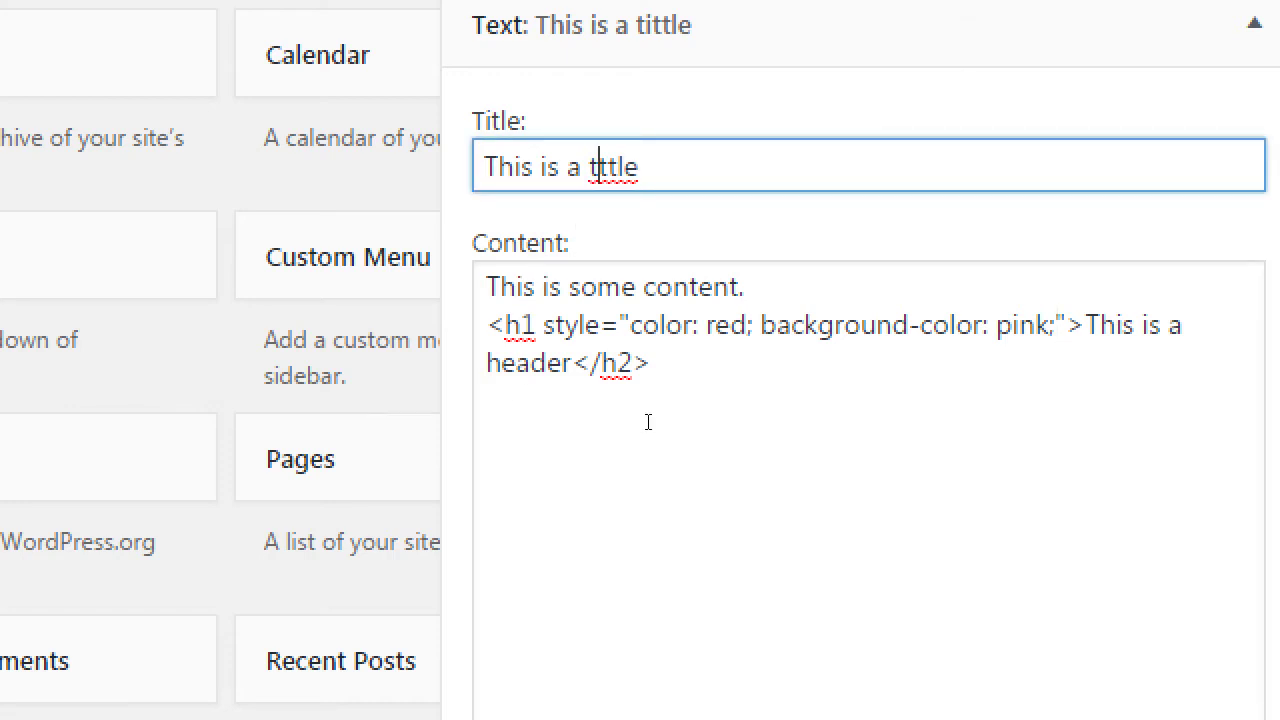
text(i)
key(Right)
key(BackSpace)
scroll(648, 422, down, 2)
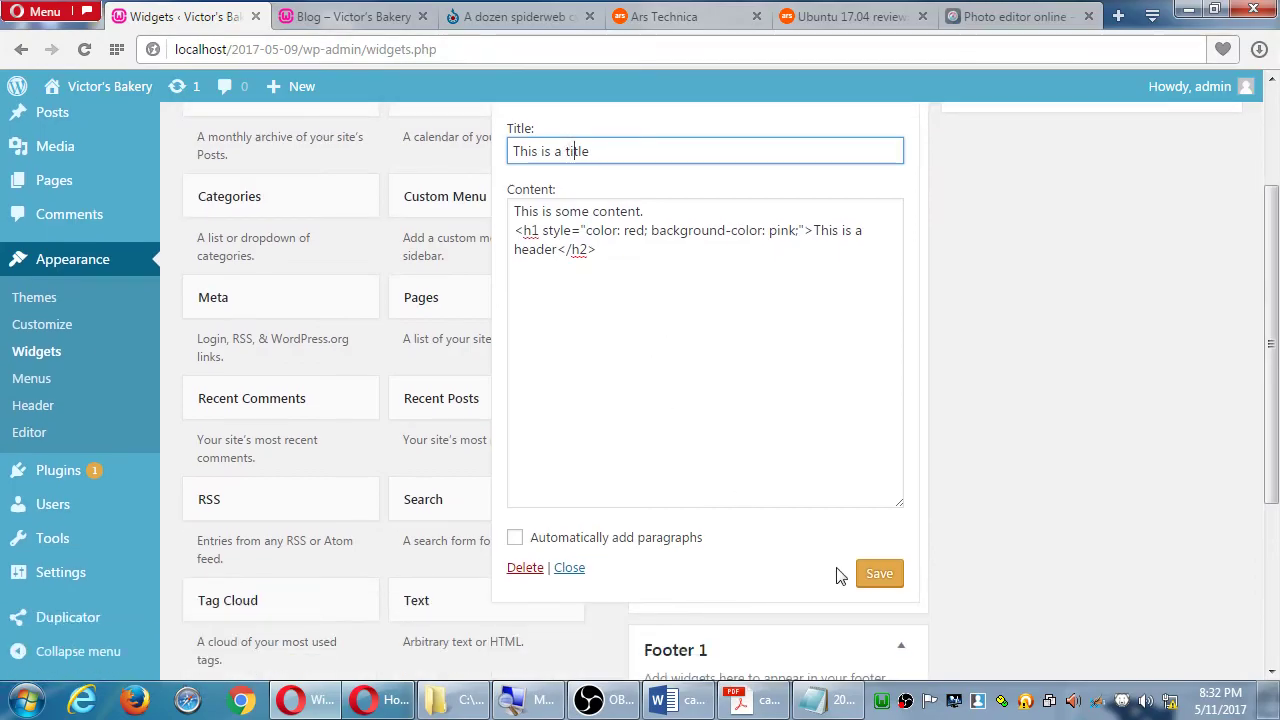
click(877, 577)
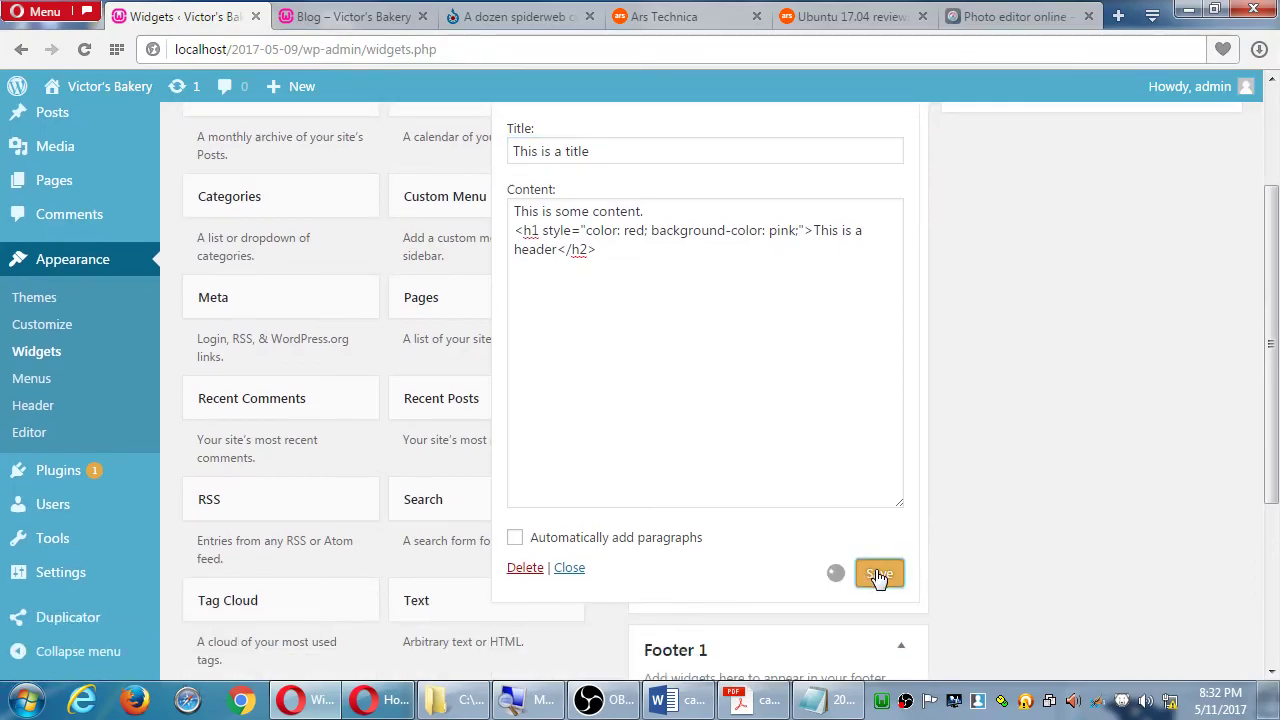
Reload the Blog page to check the header's colors and the corrected title, and return to the widget settings.
click(386, 22)
key(F5)
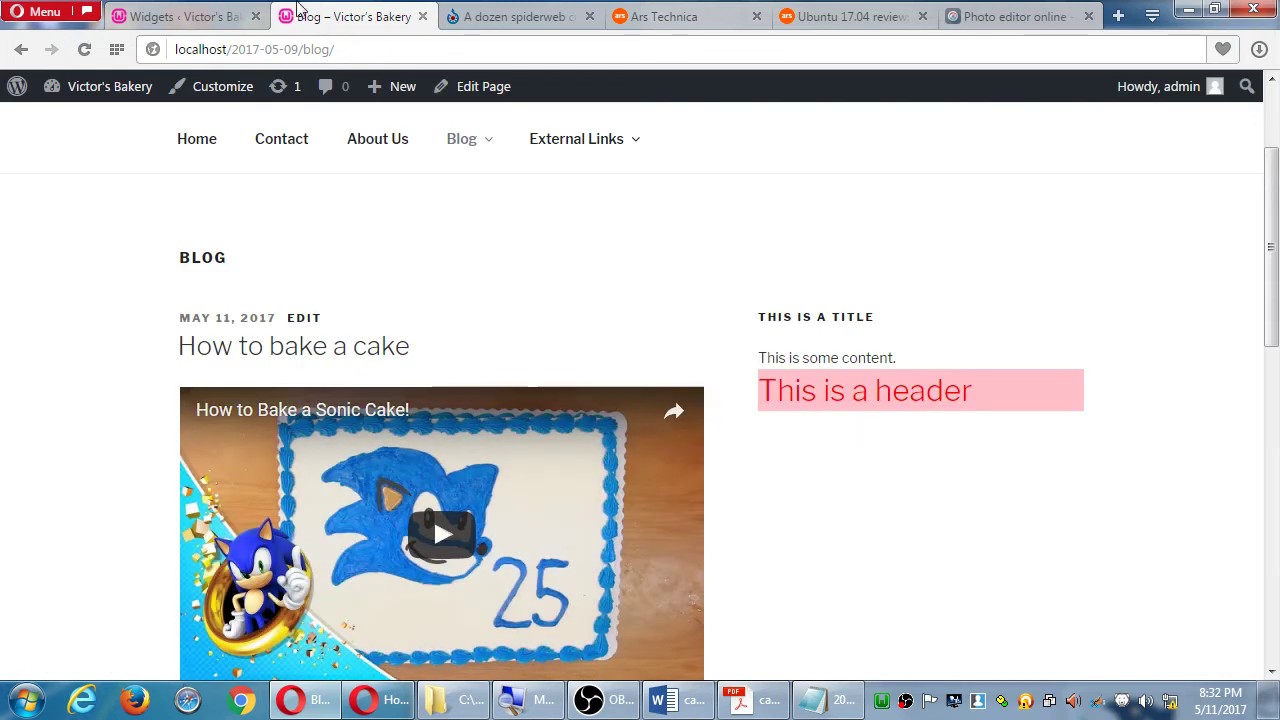
click(180, 16)
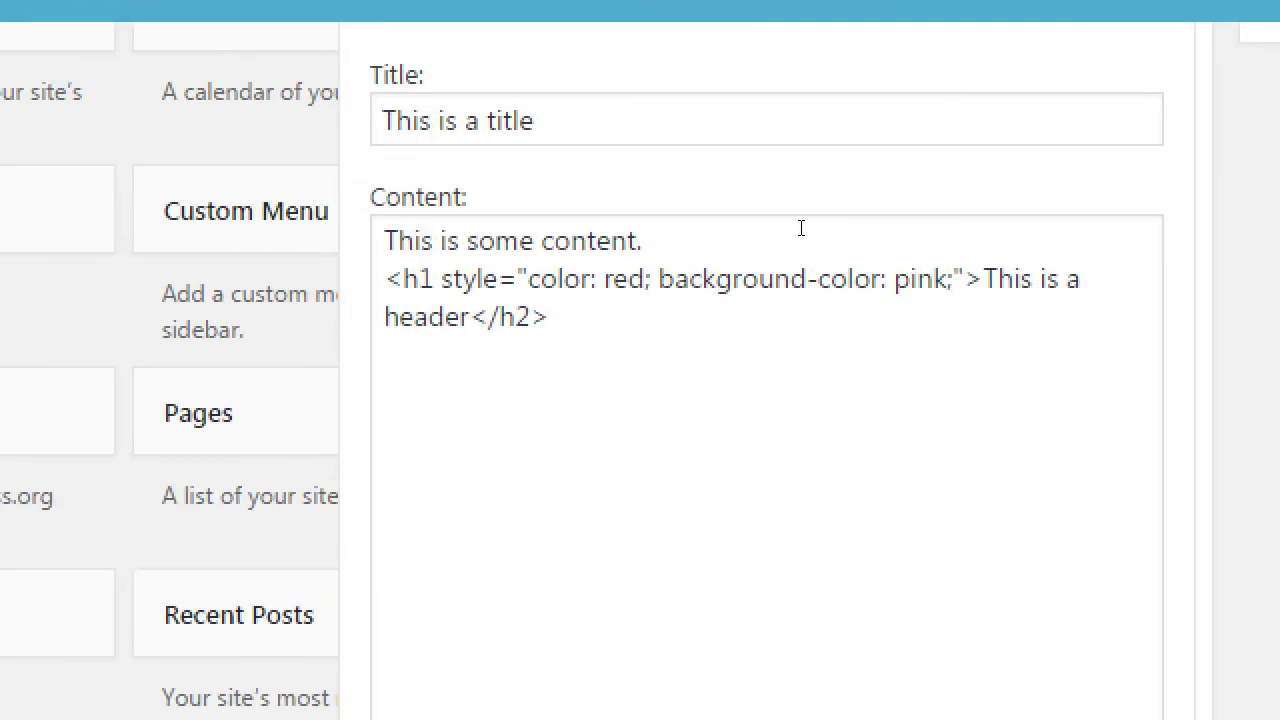
Append "border-radius: 25px;" to the <h1> tag's inline style, after the pink background color.
click(955, 279)
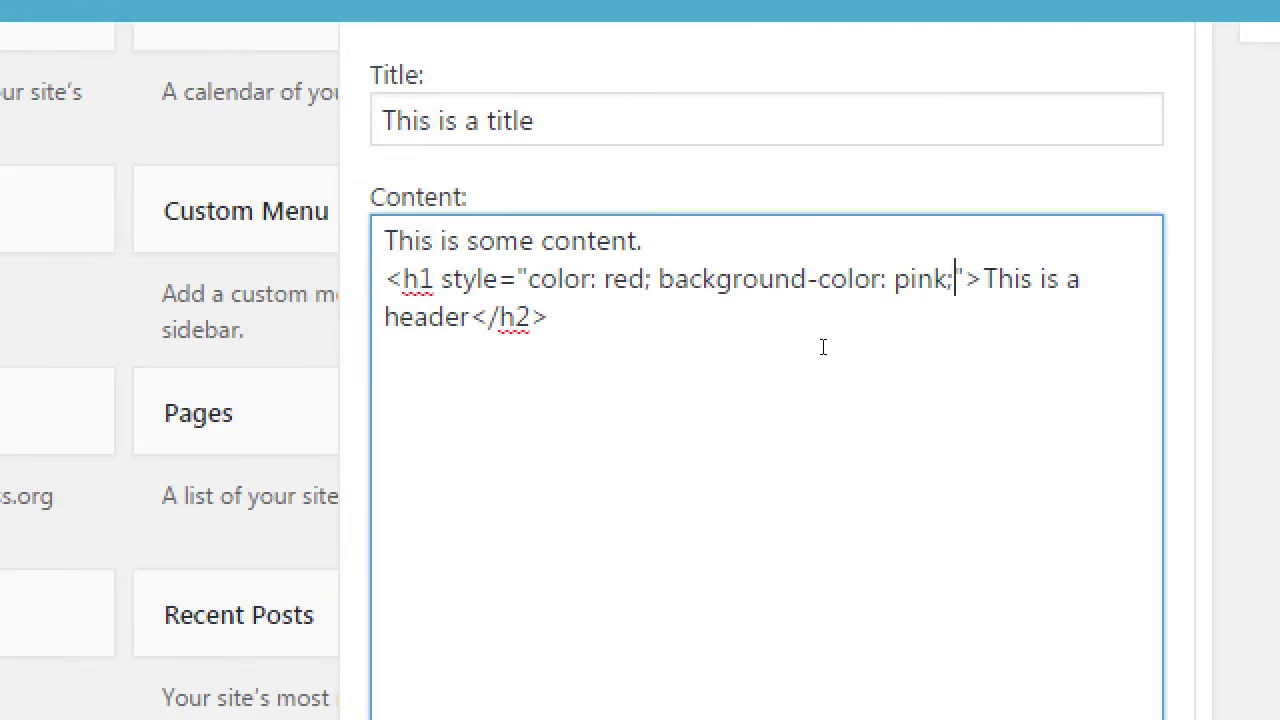
text(border-ra)
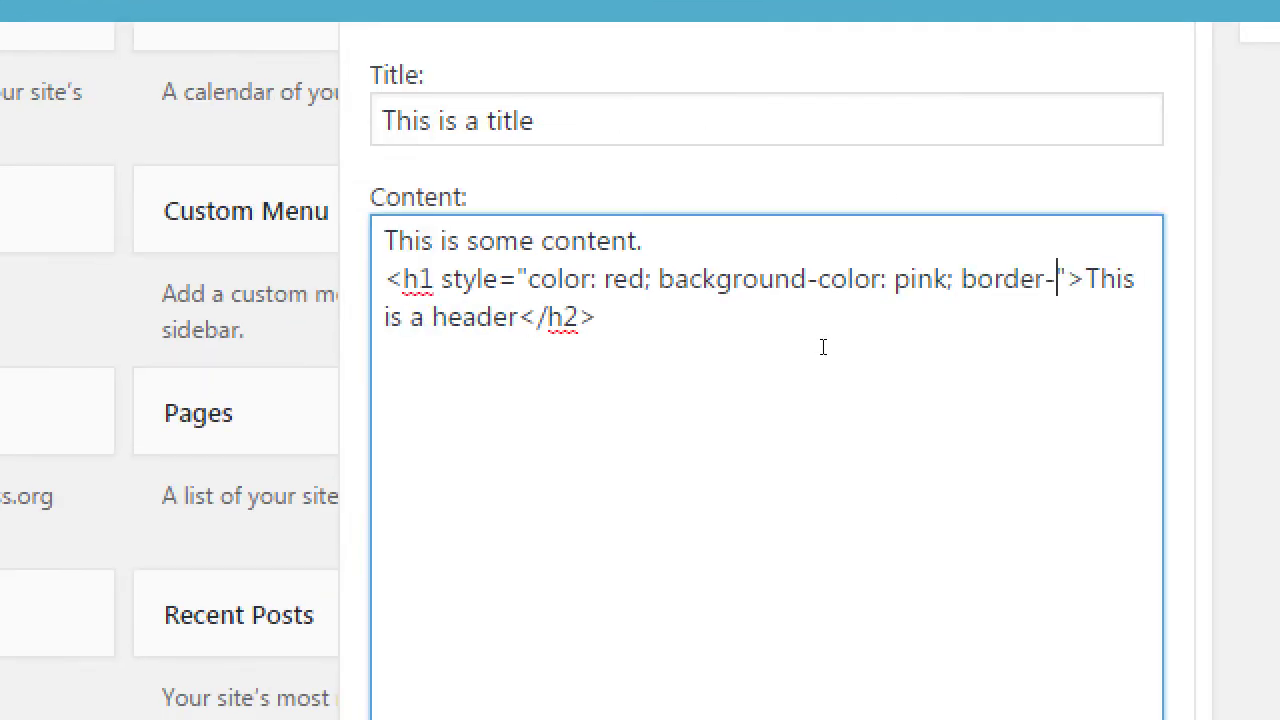
text(dius)
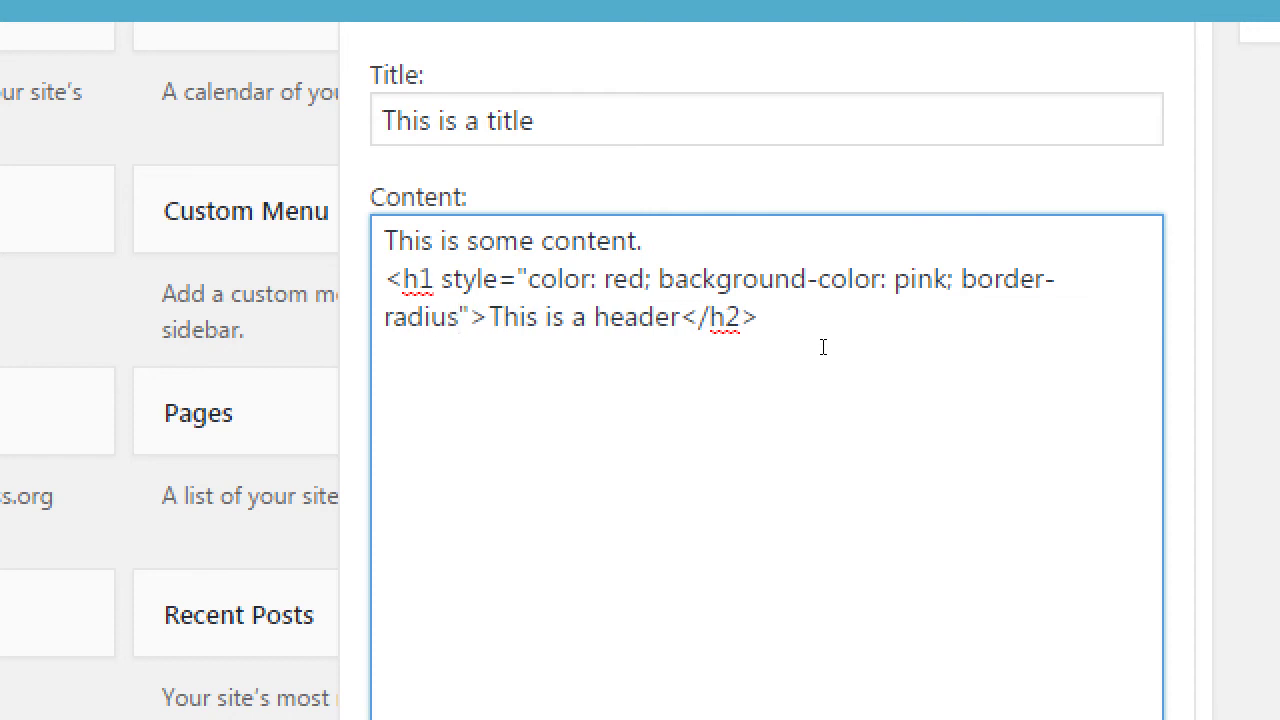
text(: 25px;)
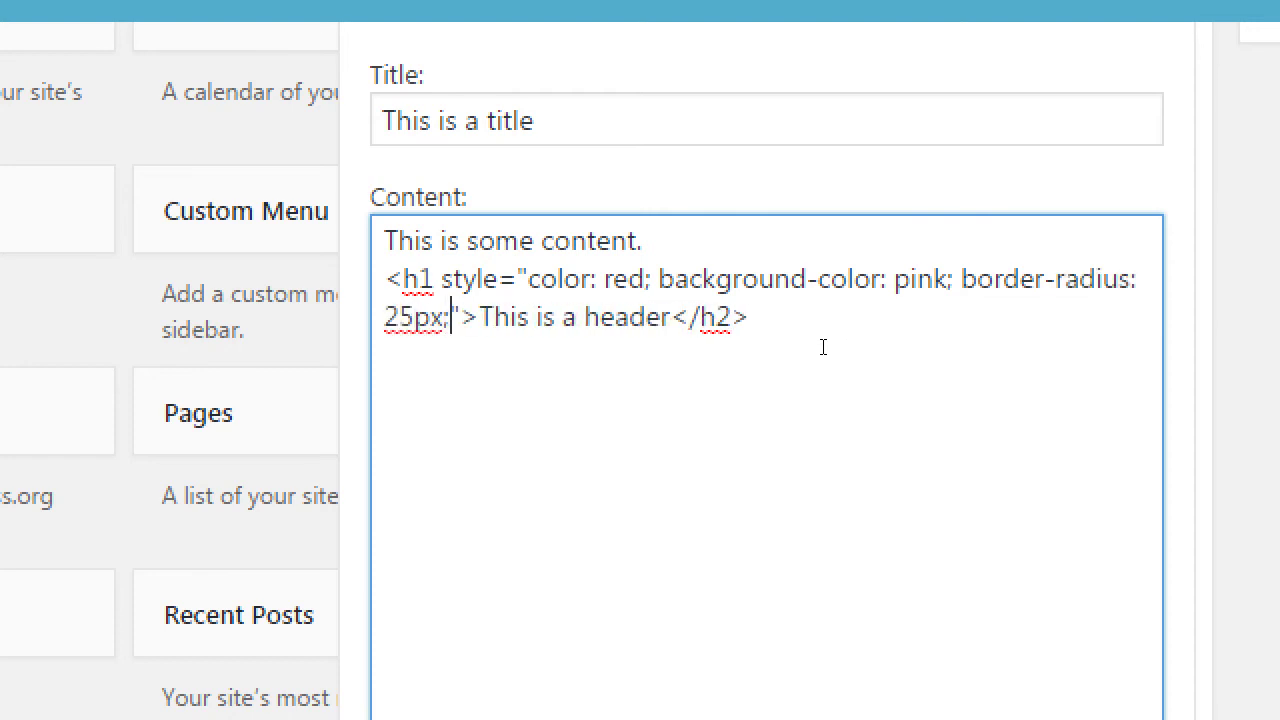
Append "box-shadow: 5px 5px 5px;" to the <h1> tag's inline style and save the Text widget.
text( box)
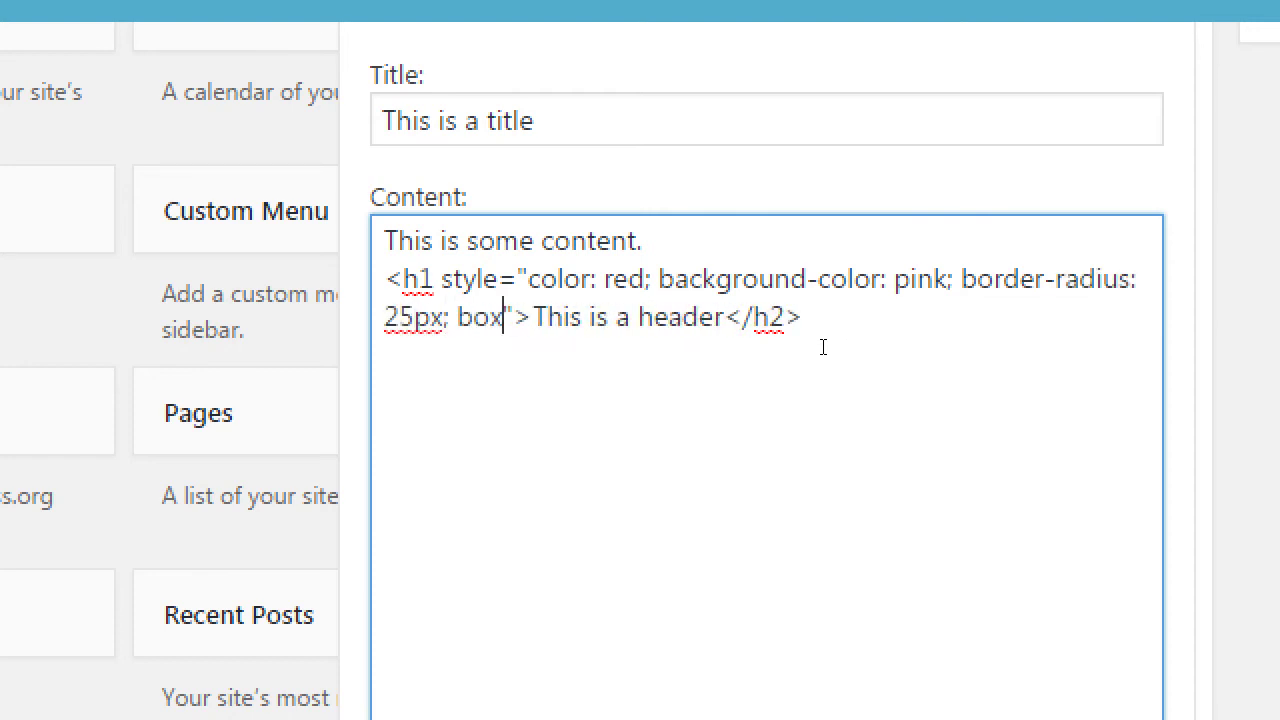
text(-shadow: )
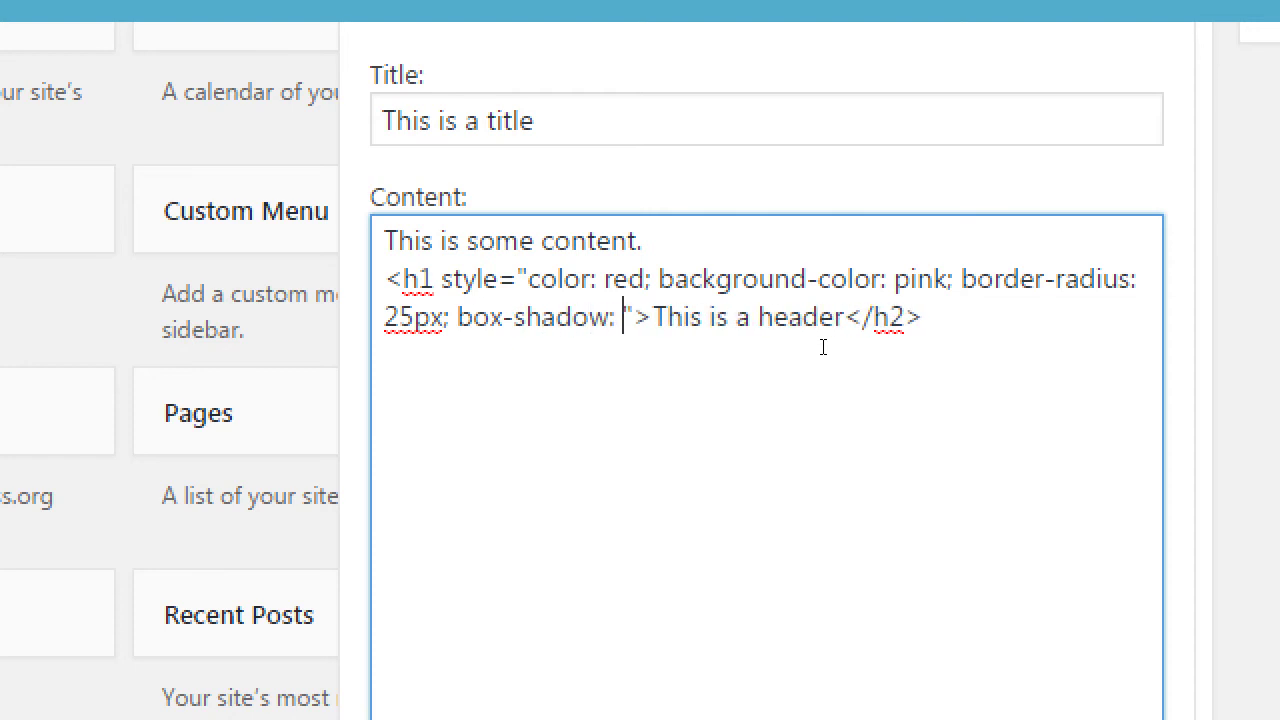
text(5px)
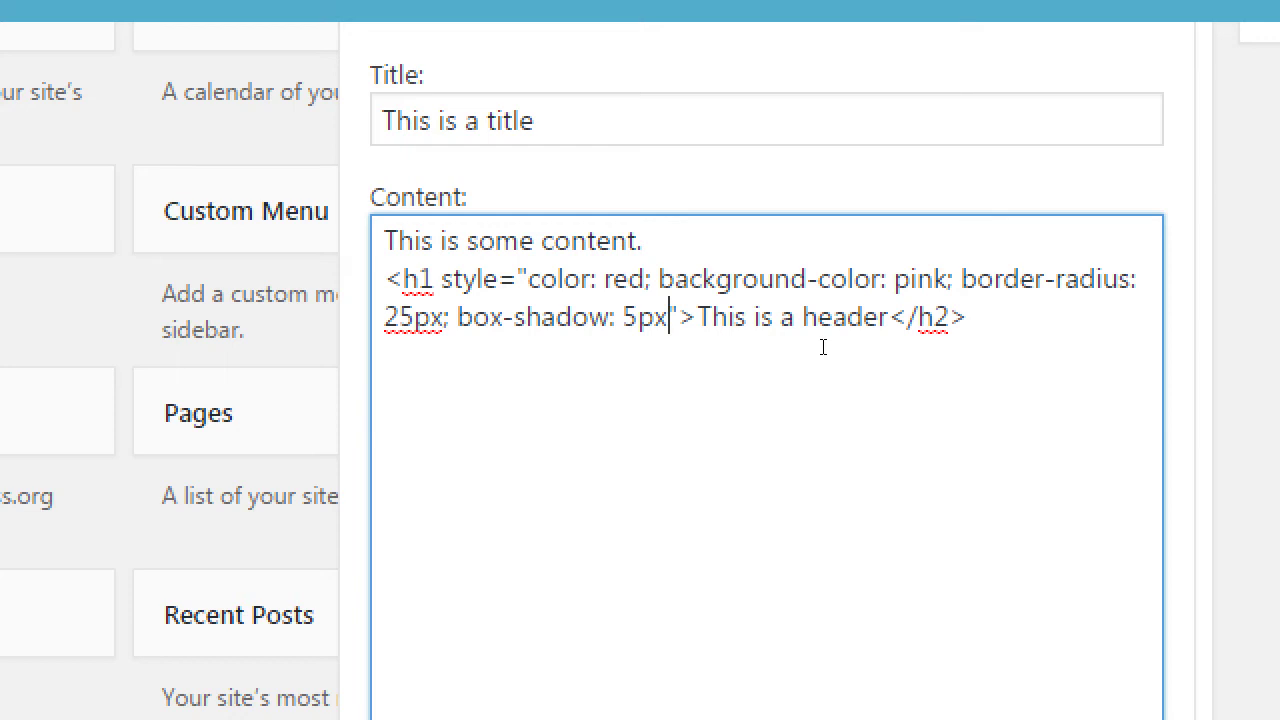
key(BackSpace)
key(BackSpace)
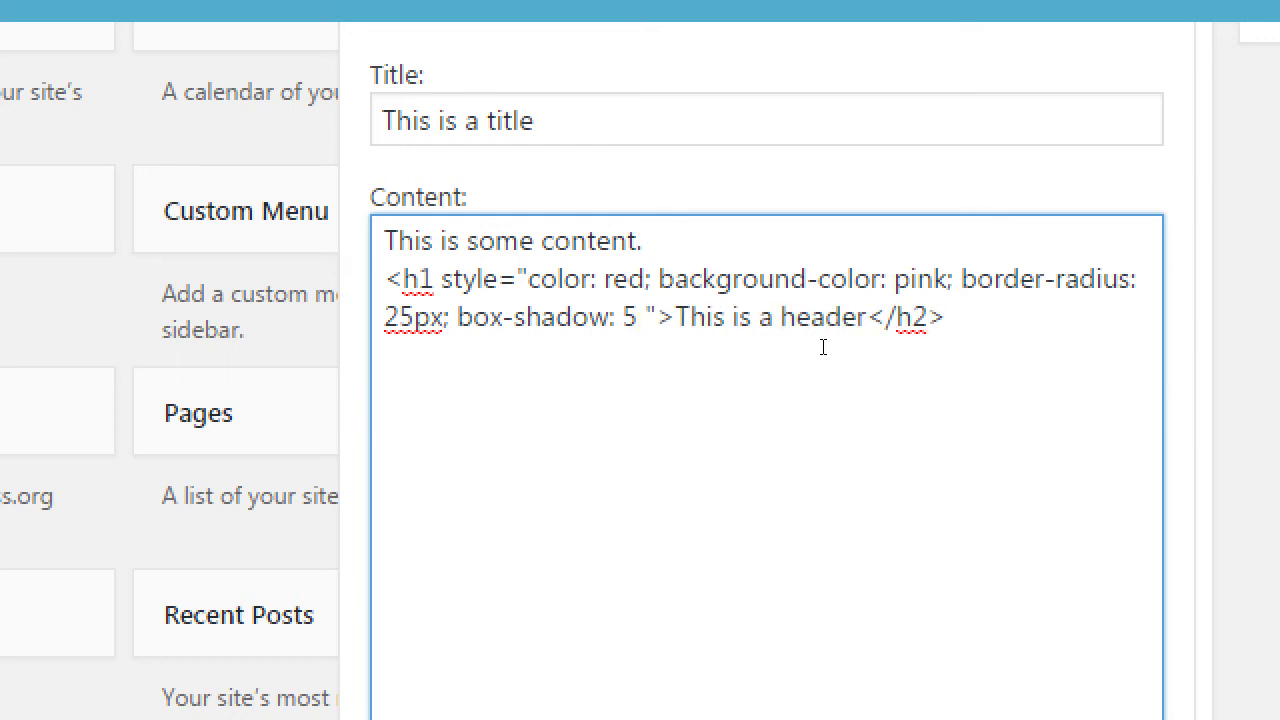
key(BackSpace)
text(px 5p)
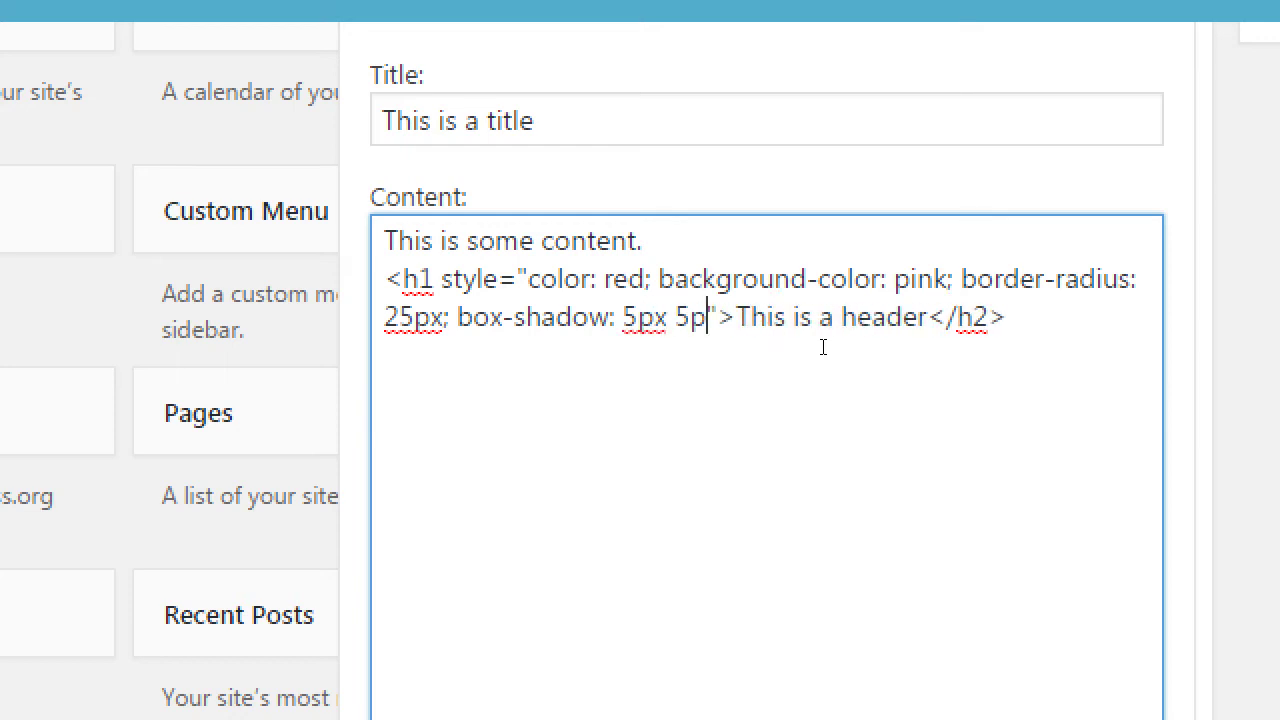
text(x 5px">This)
key(BackSpace)
text(x)
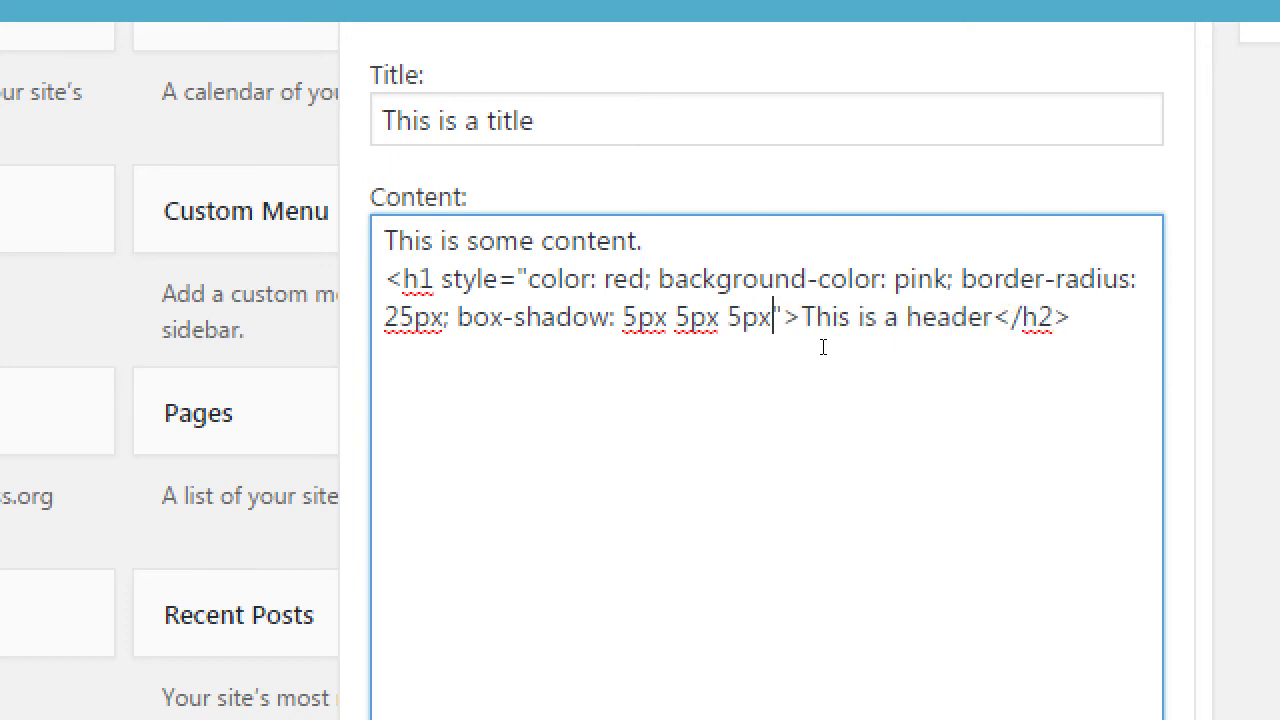
text(;)
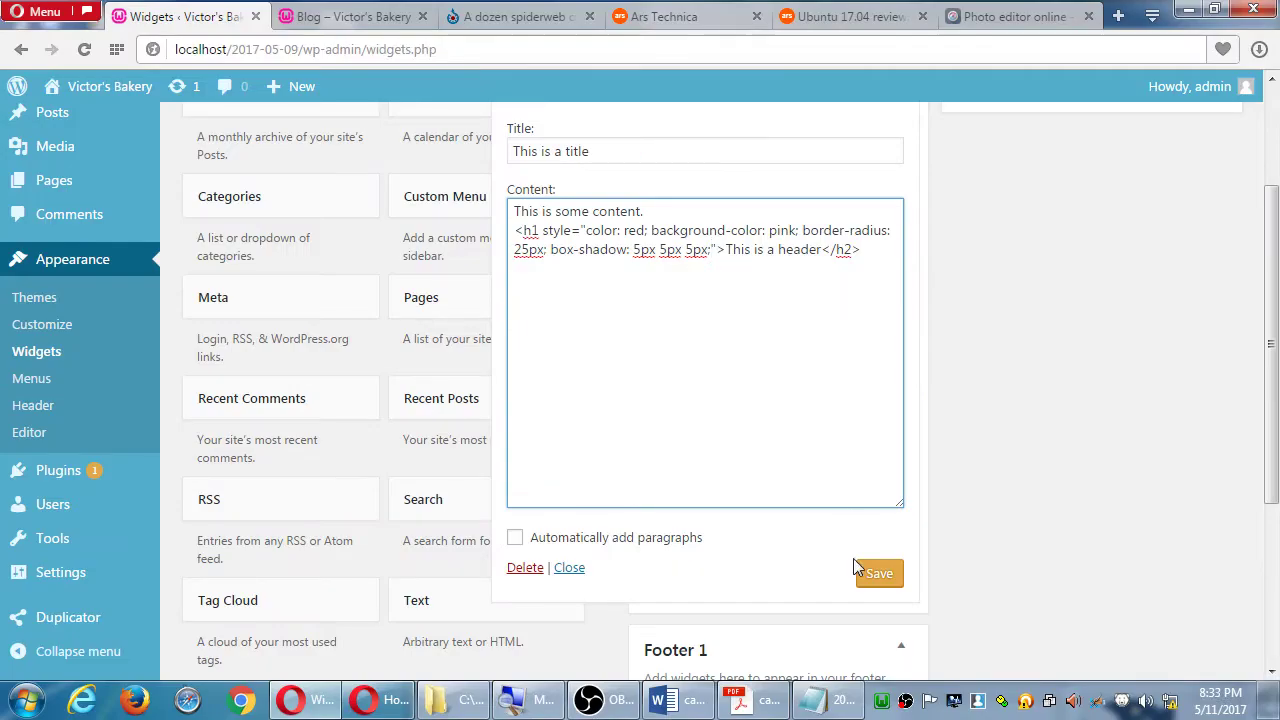
click(865, 572)
Reload the Blog page to check the header's rounded corners and shadow, and return to the end of the widget's content.
click(360, 18)
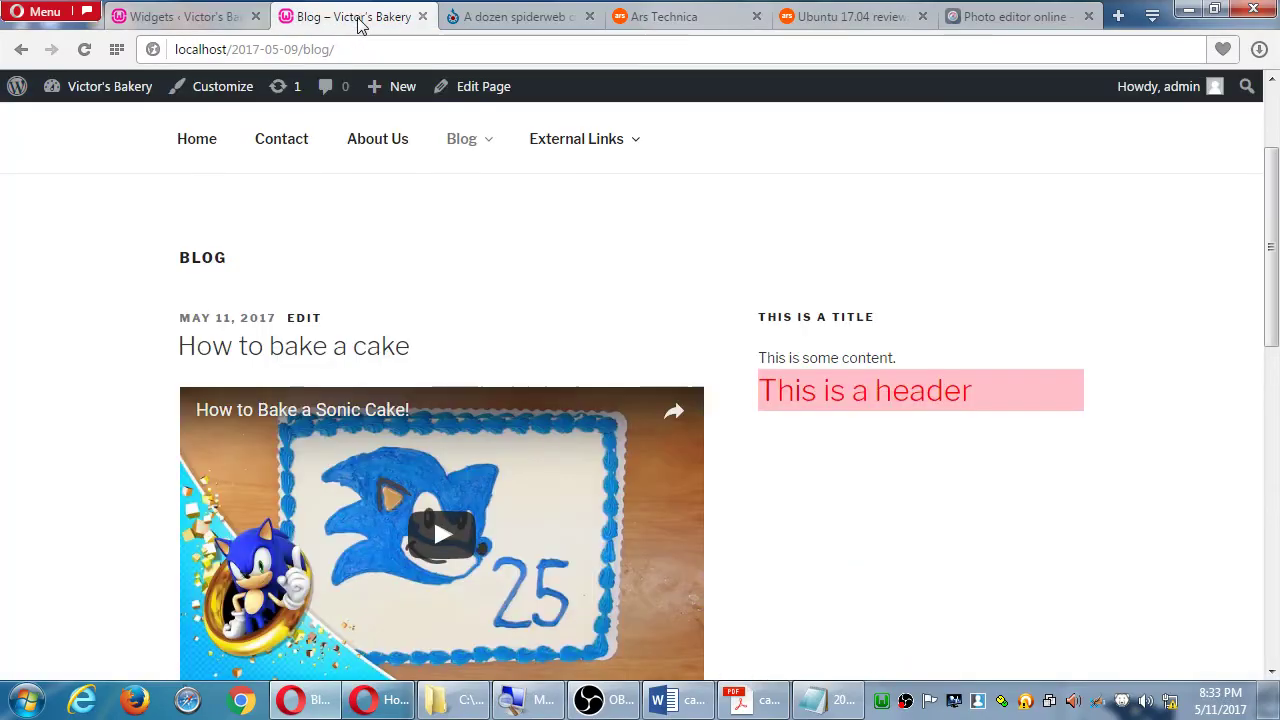
key(F5)
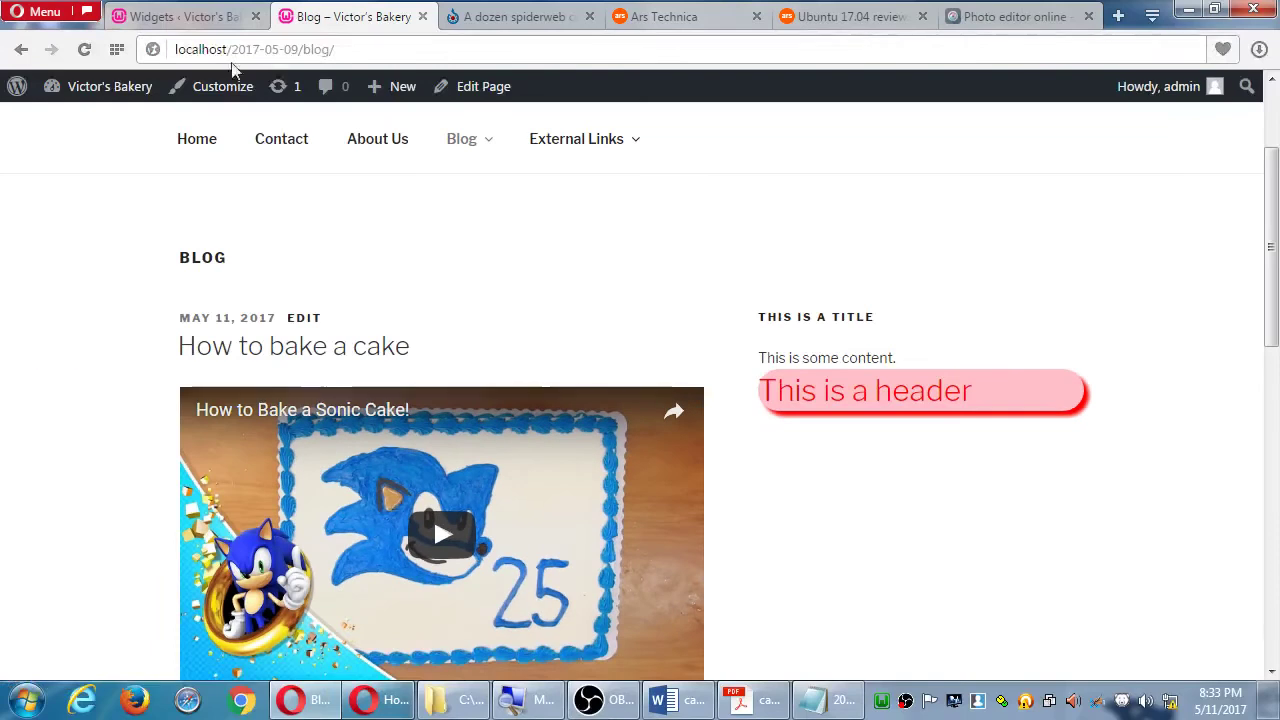
click(185, 16)
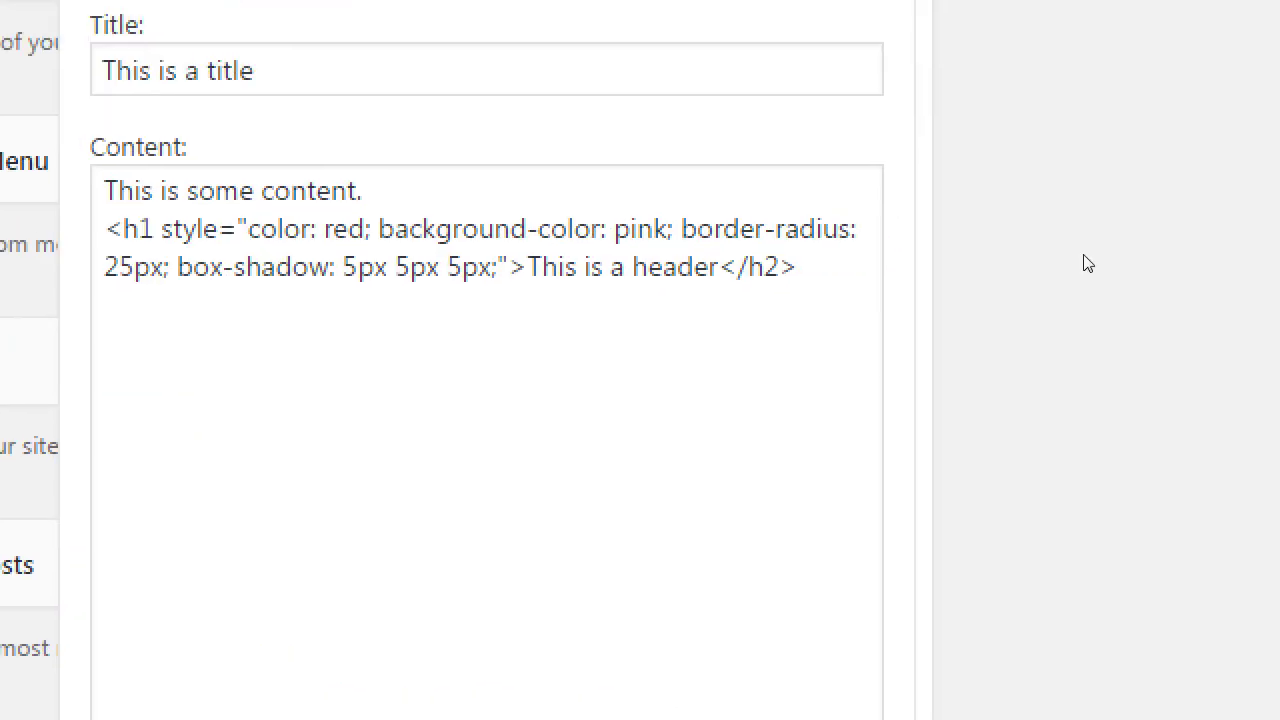
click(879, 265)
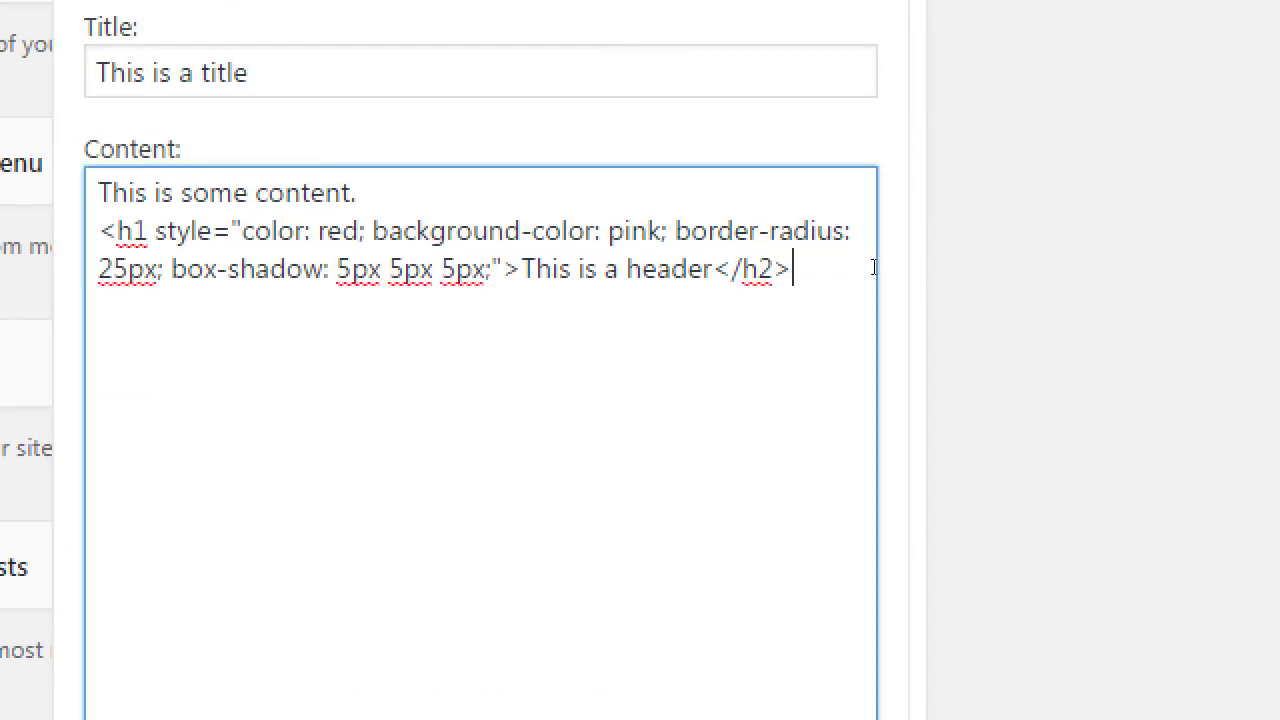
Add the line "Learn how to code for free:" below the header code in the Text widget's content.
text(Leran)
key(BackSpace)
key(BackSpace)
key(BackSpace)
text(arn how to code for )
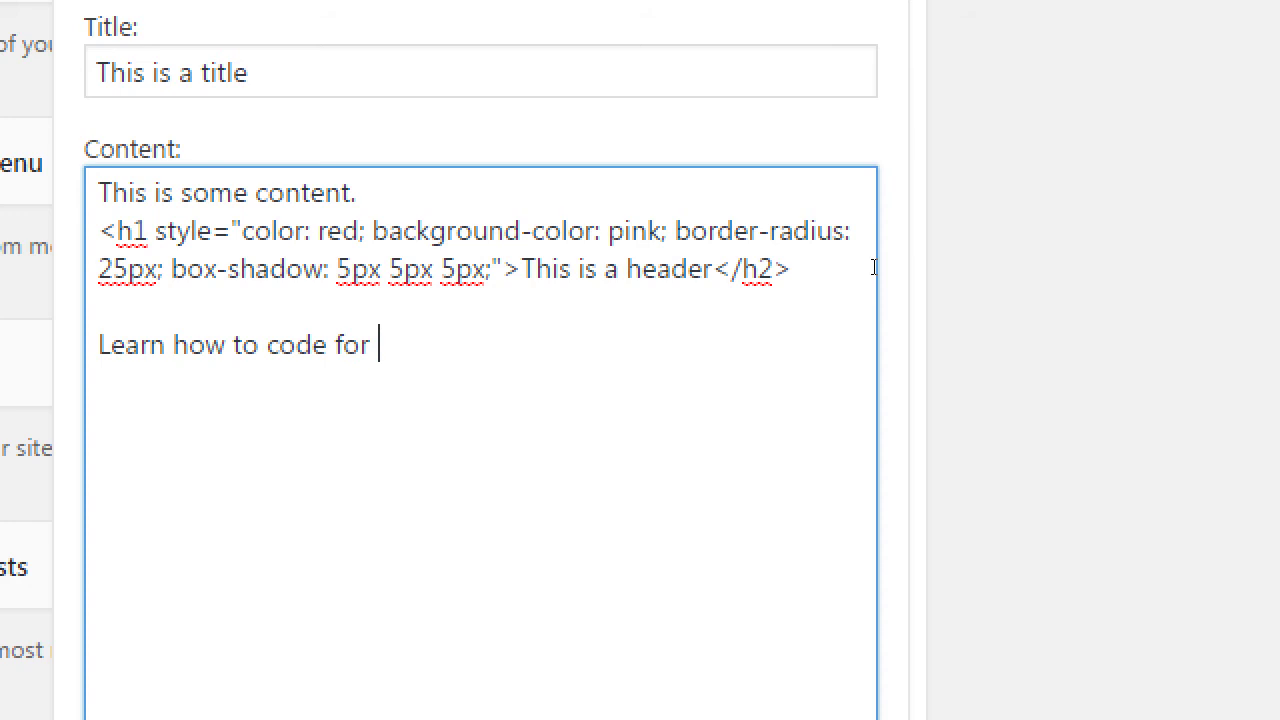
text(free:)
key(Return)
key(Return)
text(http://w)
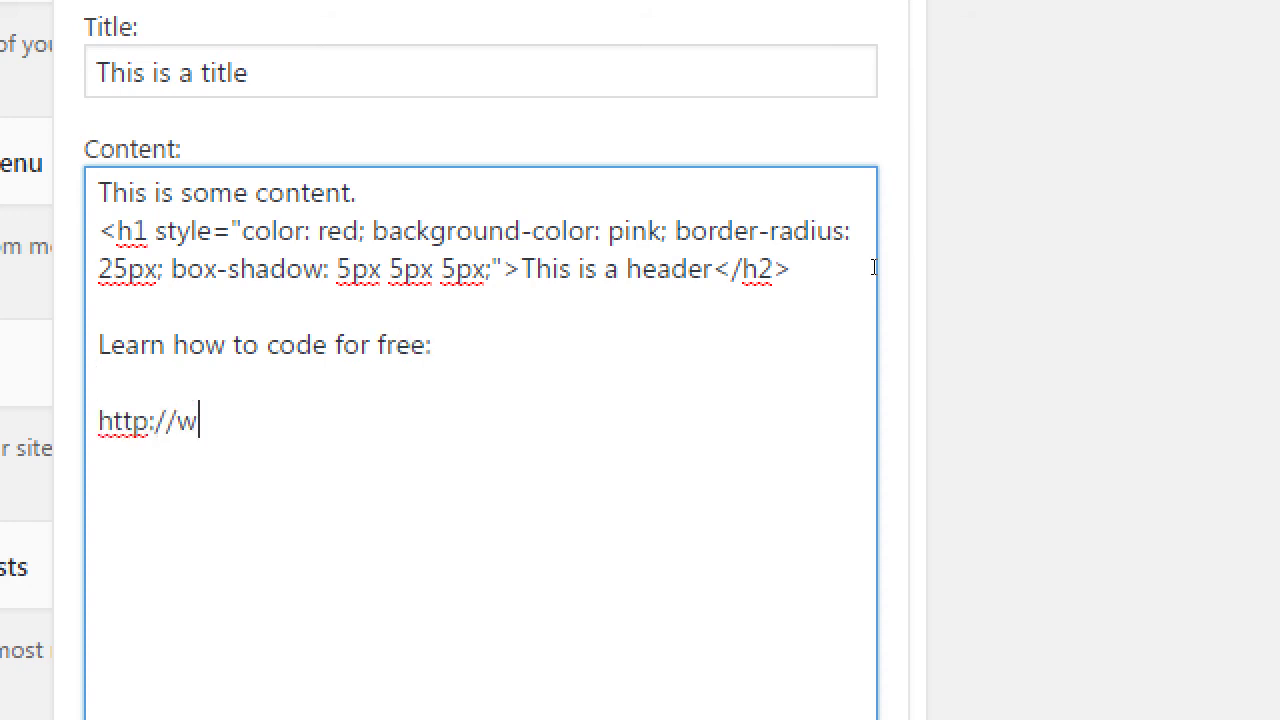
text(3school.scom)
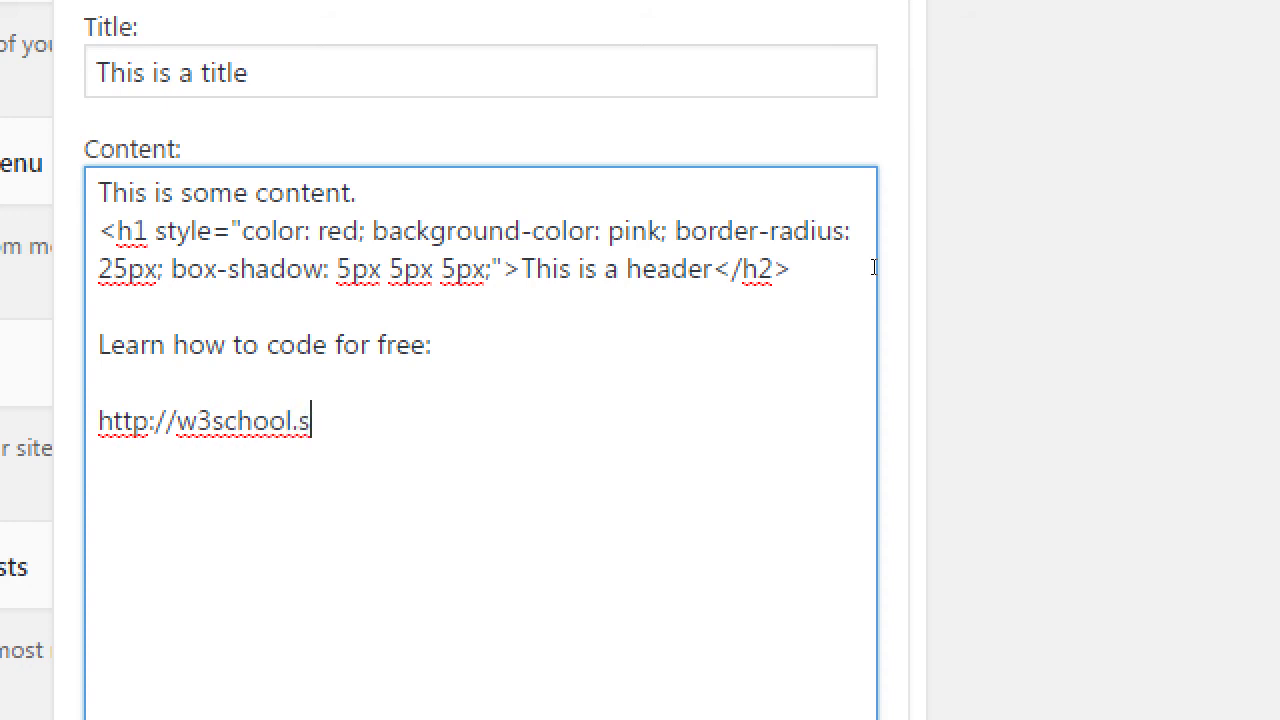
key(BackSpace)
key(BackSpace)
key(BackSpace)
key(BackSpace)
key(BackSpace)
text(s.com)
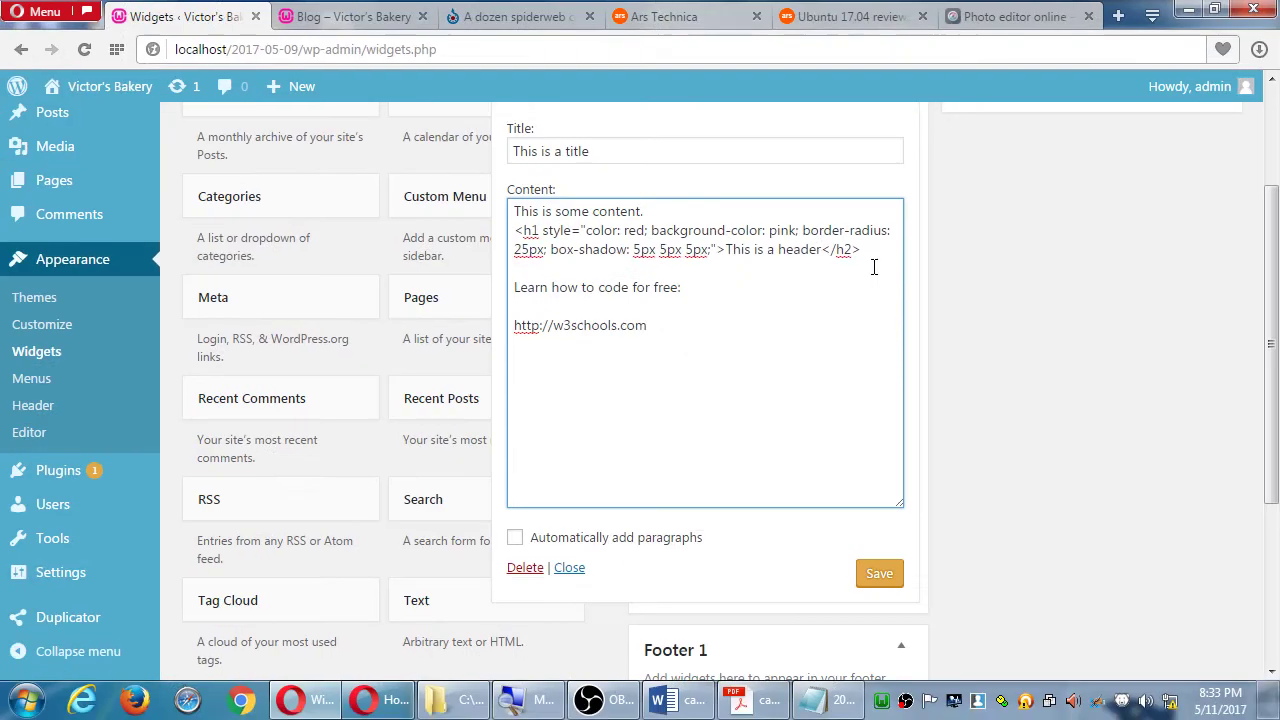
click(880, 574)
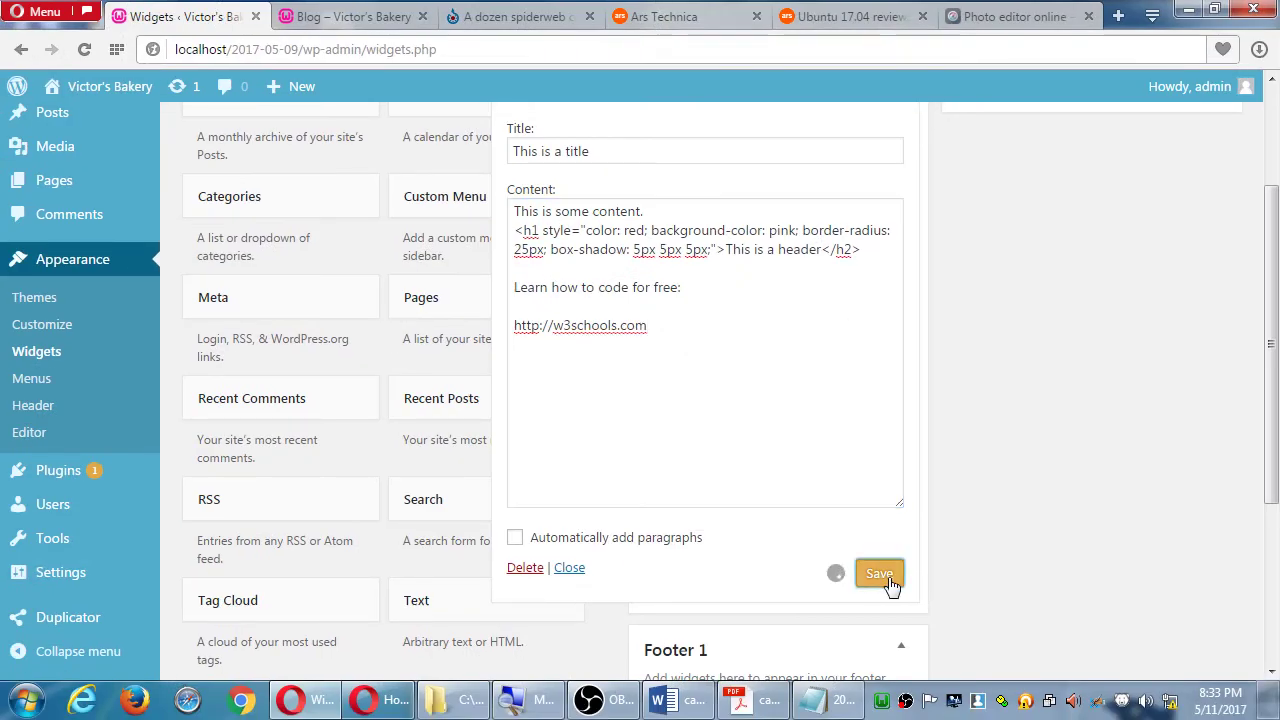
scroll(889, 577, up, 2)
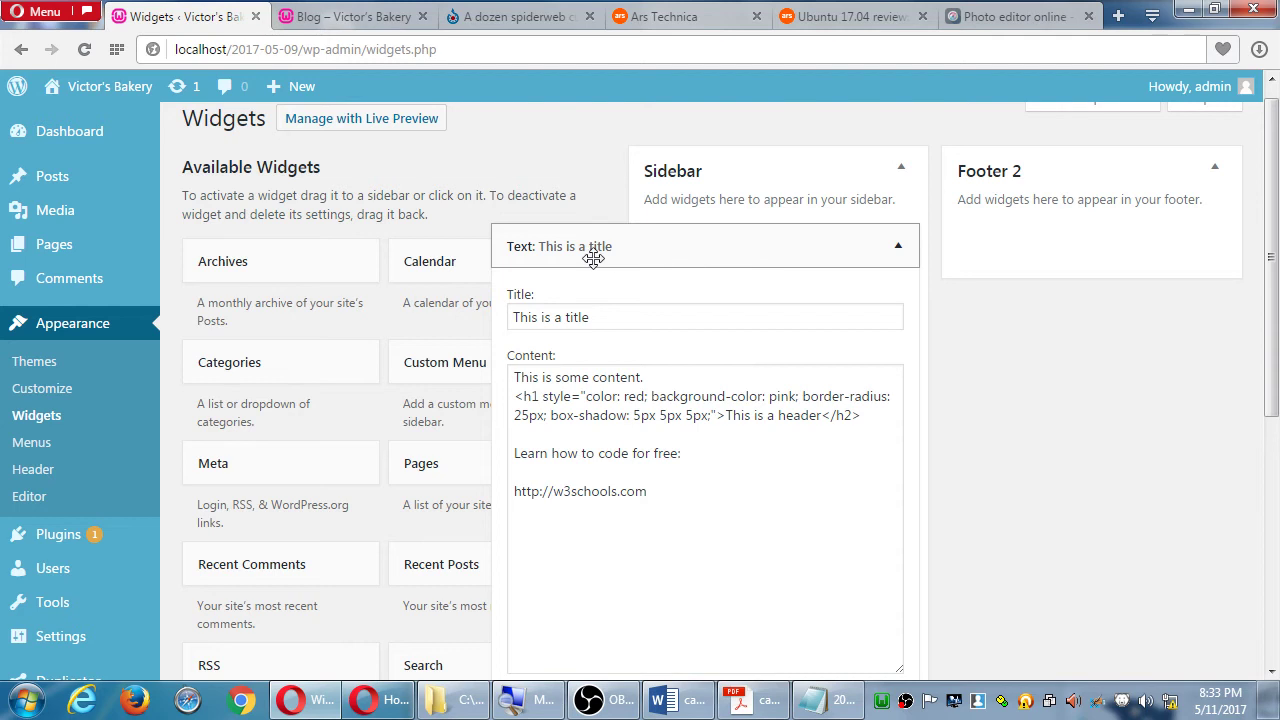
click(548, 250)
Add a second Text widget to the Sidebar area and collapse its settings.
scroll(600, 417, down, 4)
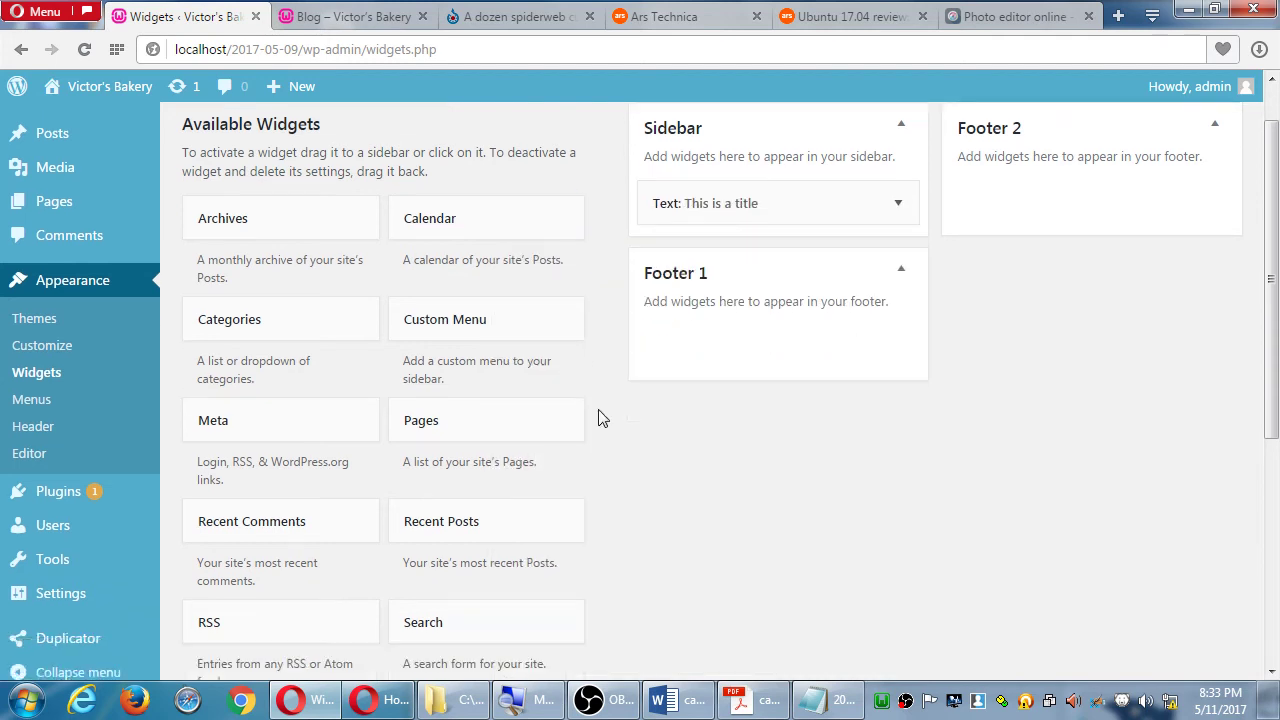
click(514, 517)
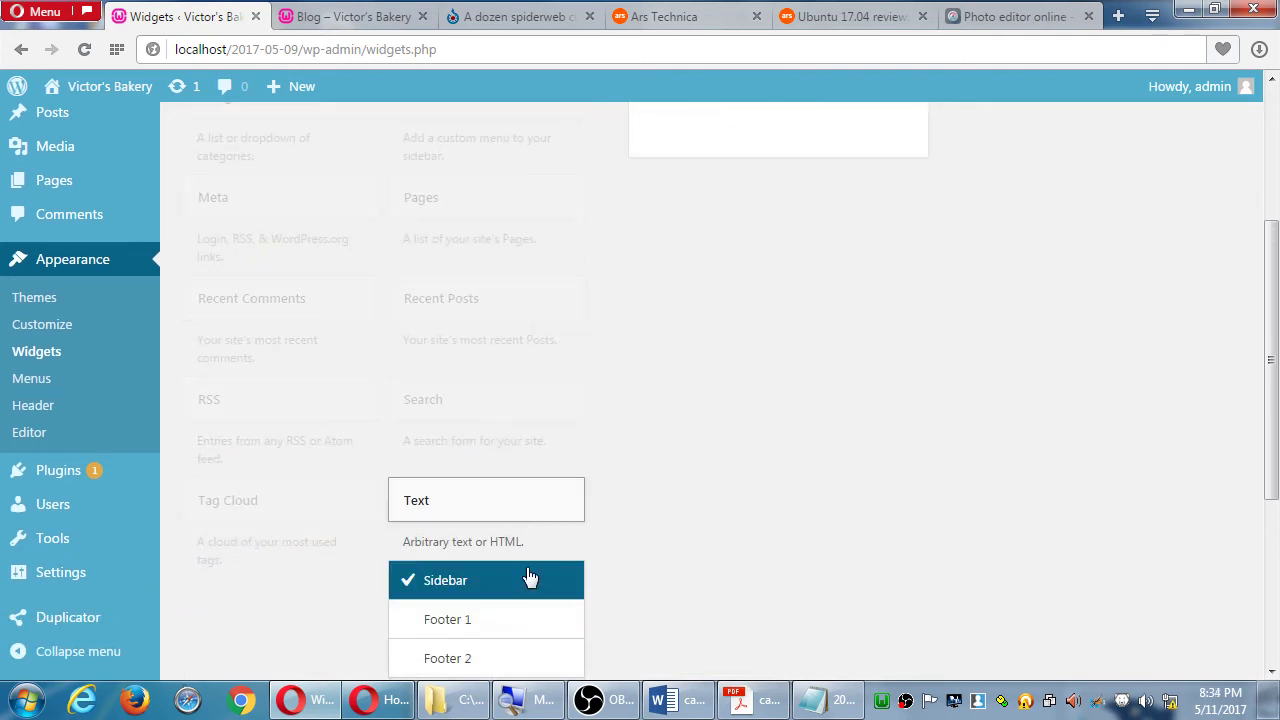
scroll(563, 640, down, 2)
click(537, 606)
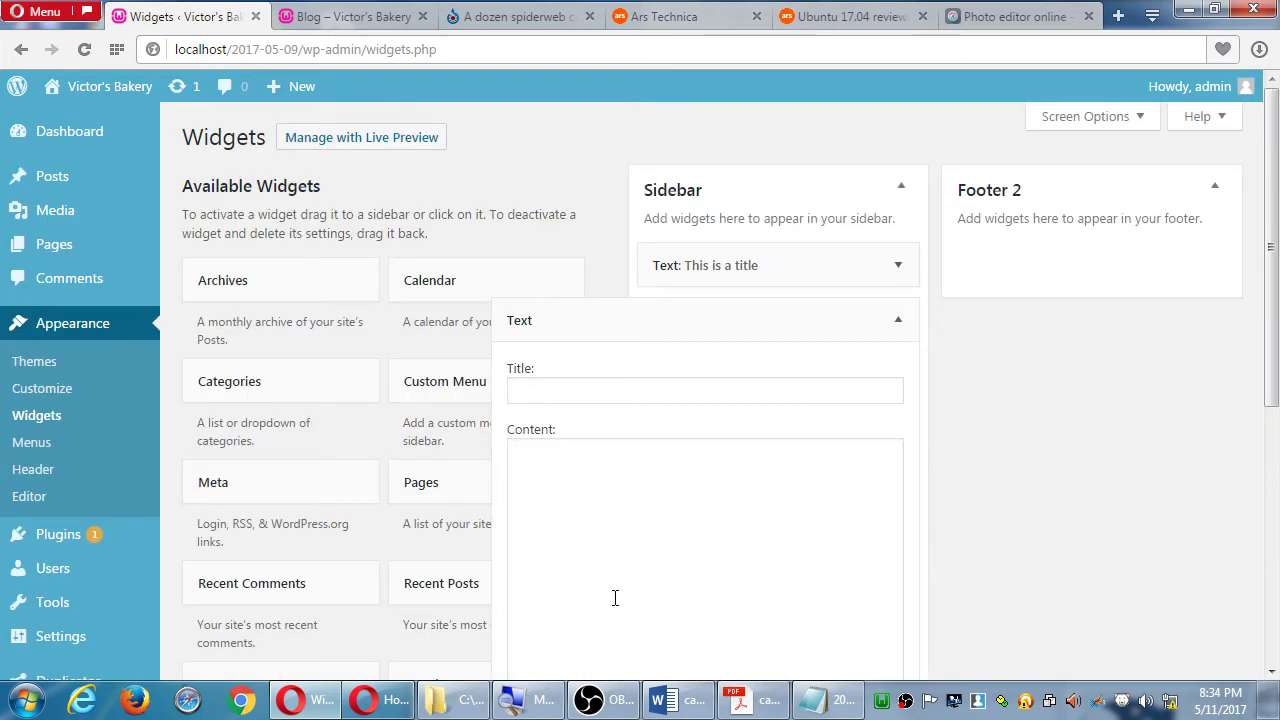
click(893, 333)
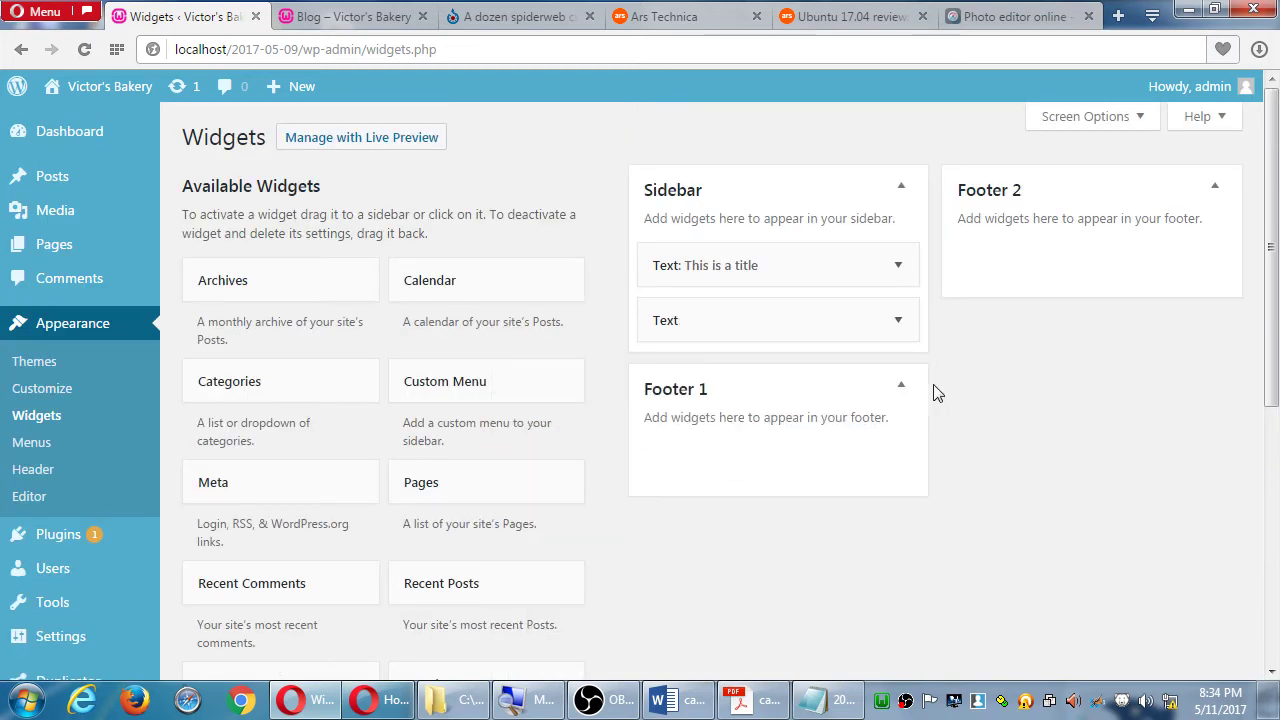
Add two Calendar widgets to the Footer 1 area, leaving the settings of both collapsed.
drag(543, 306, 748, 451)
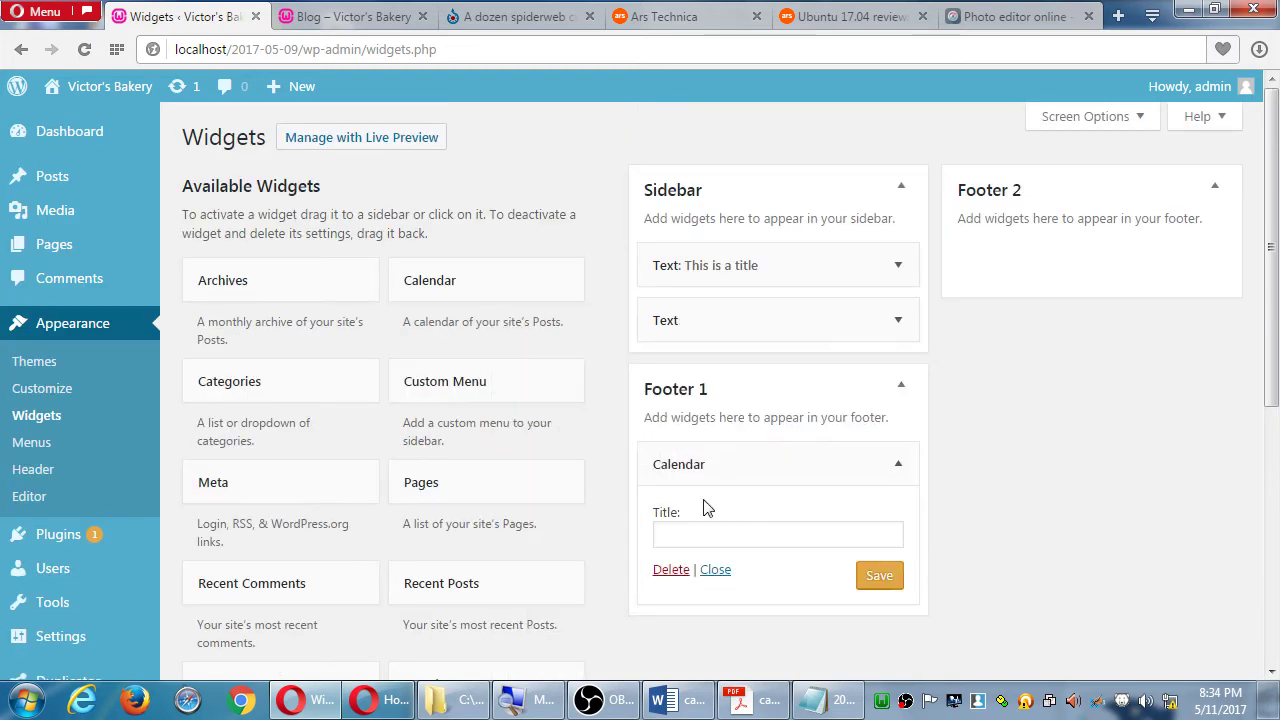
click(771, 455)
drag(543, 300, 763, 551)
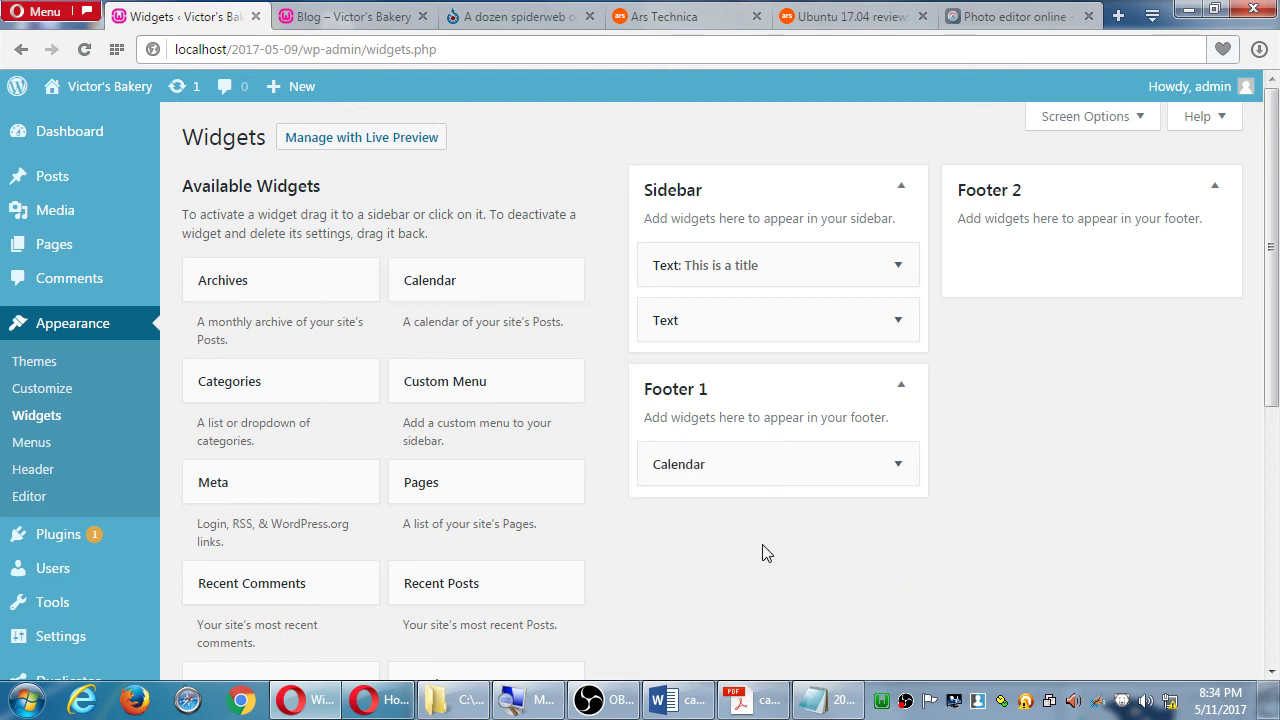
drag(517, 284, 765, 468)
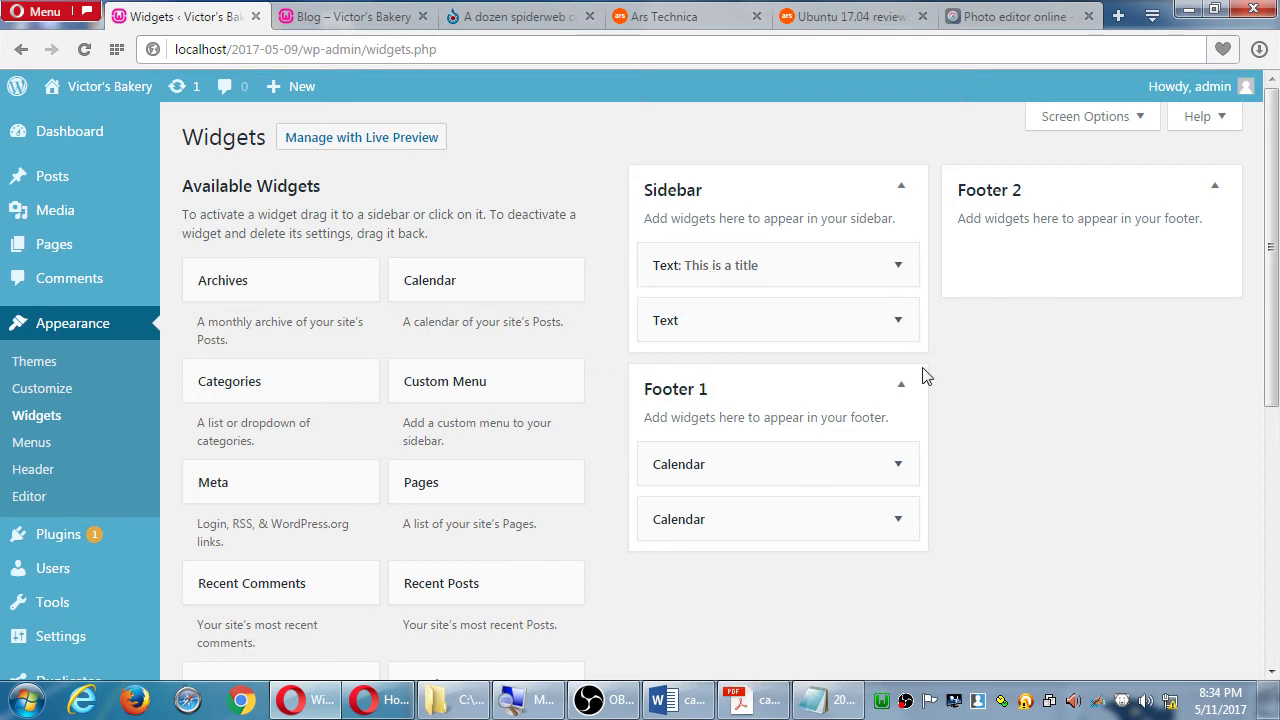
Review the content of the "This is a title" Text widget, collapse it and look over the available widgets.
click(877, 265)
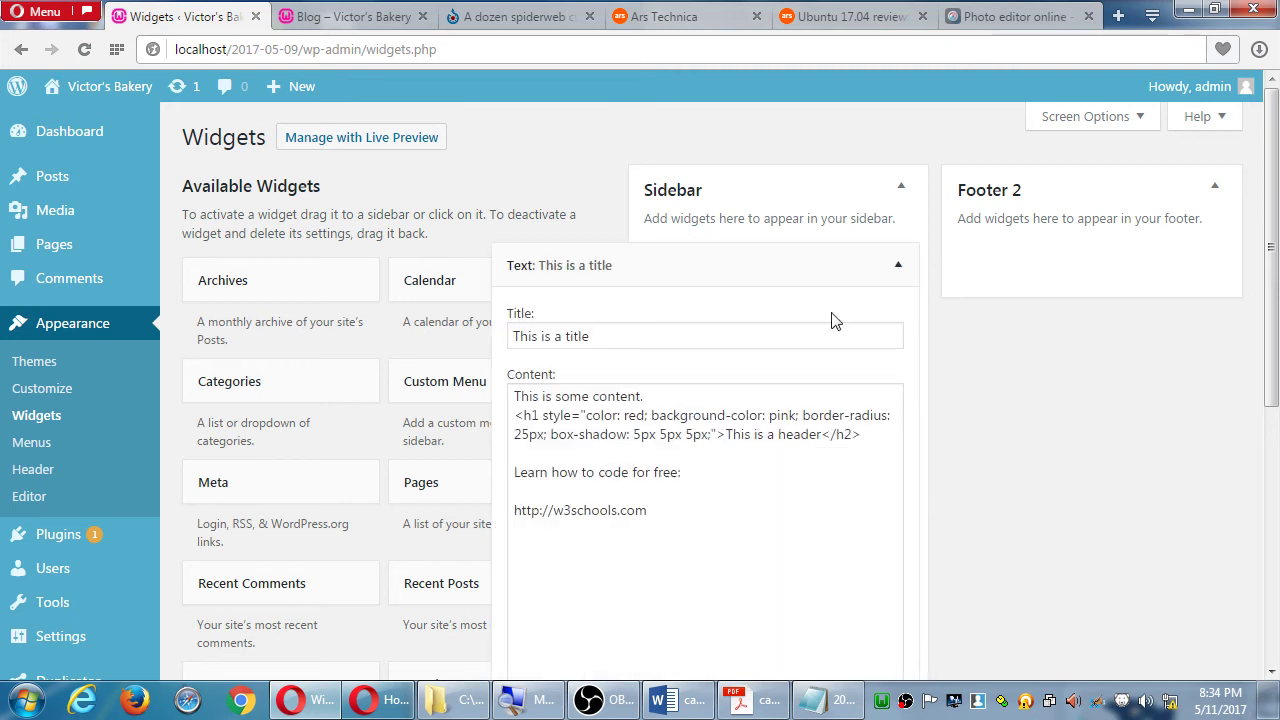
click(866, 264)
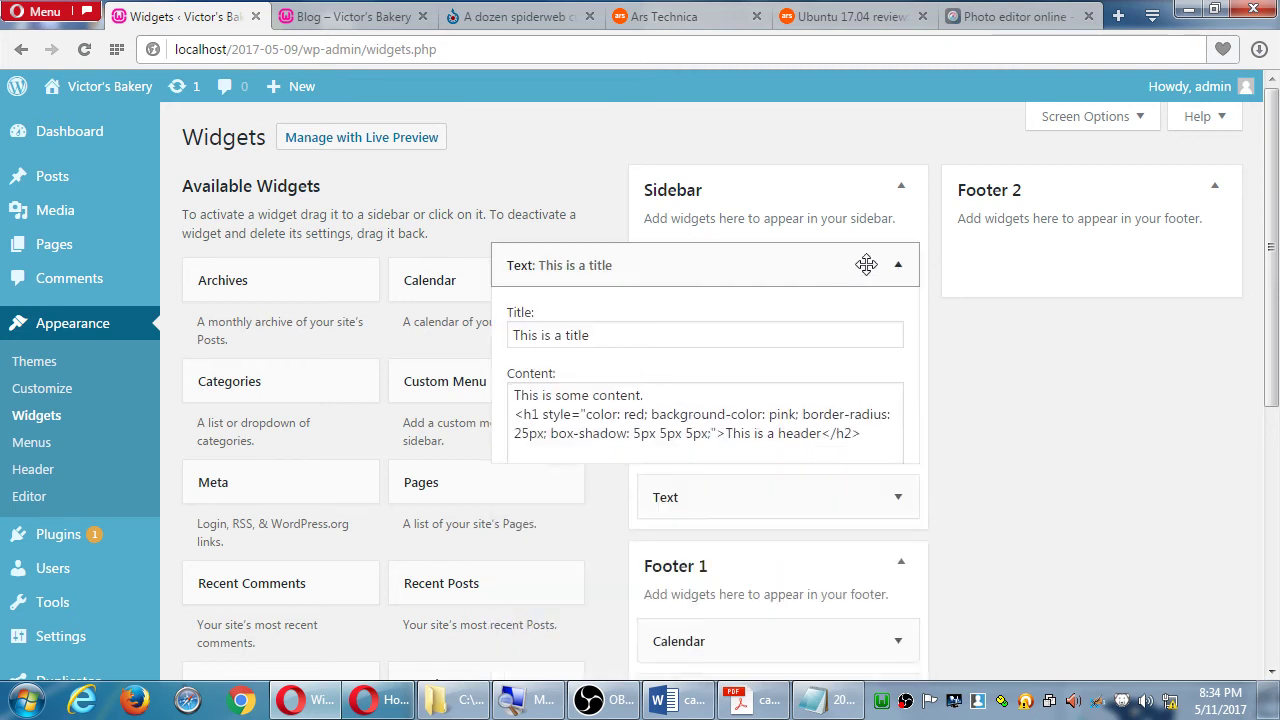
scroll(677, 523, down, 5)
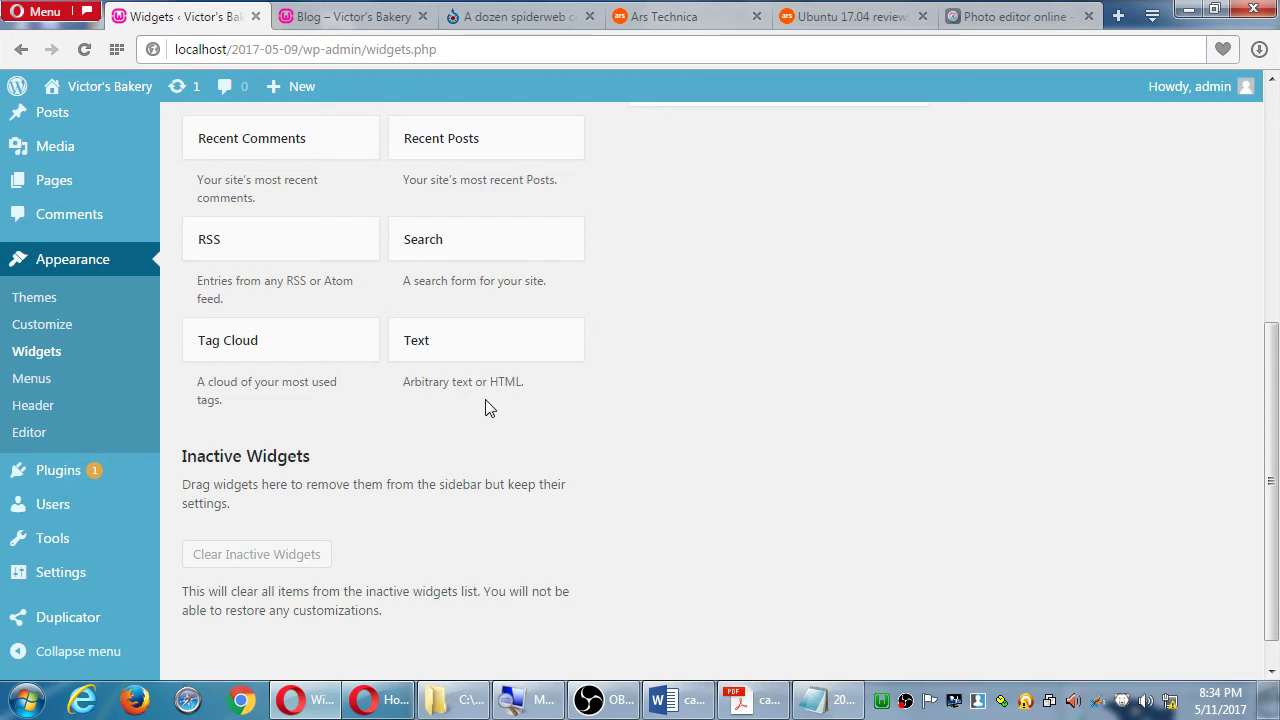
Open soundcloud.com/vmcampos in a new browser tab.
click(1118, 16)
text(sound)
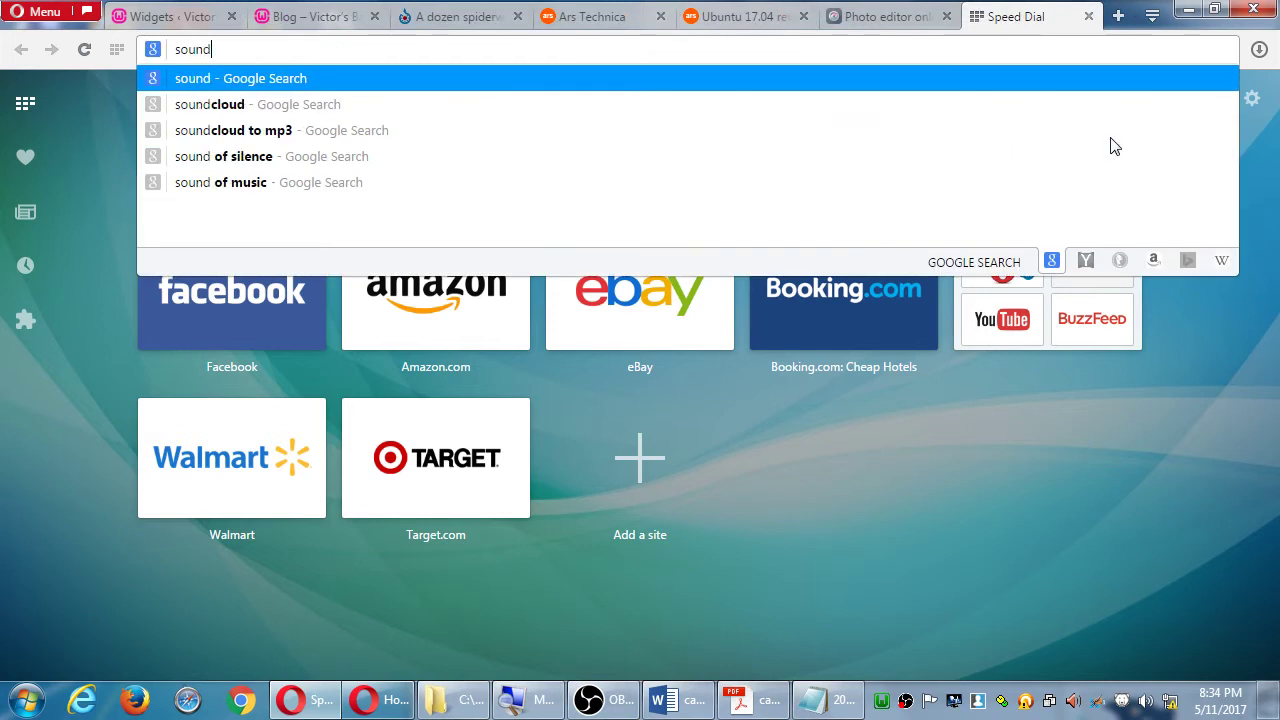
text(cloud.com/vmcampos)
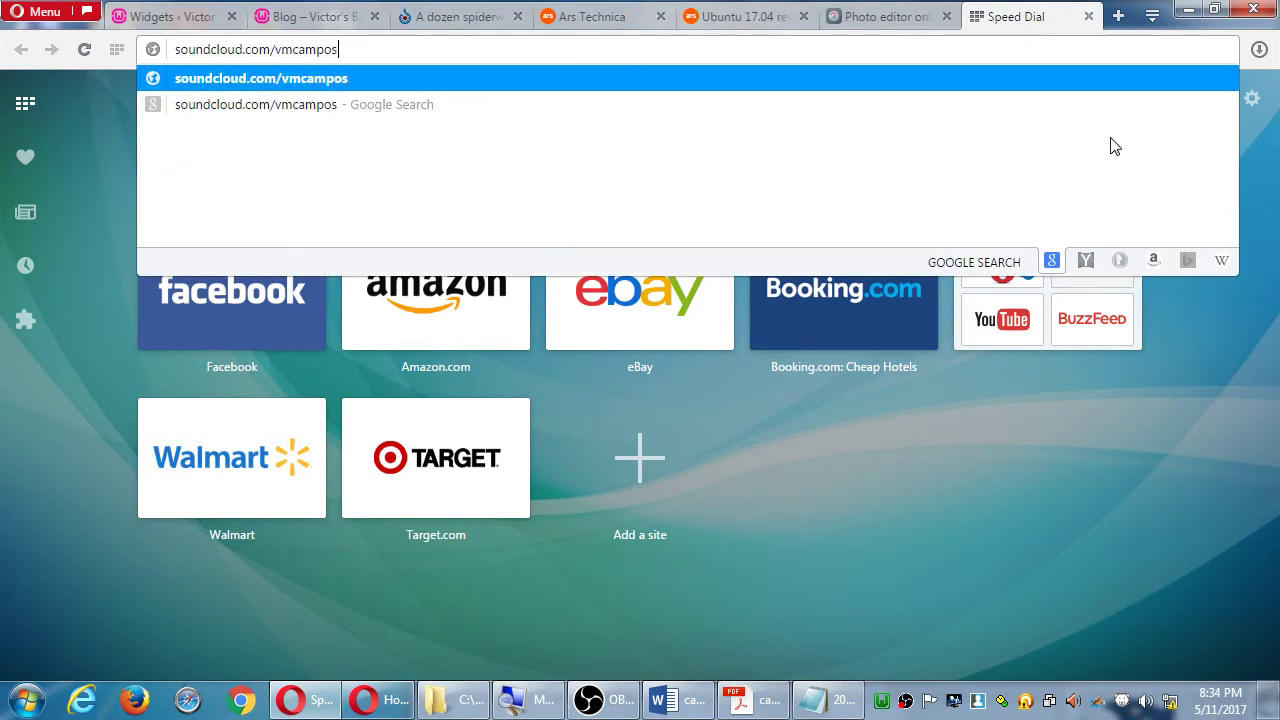
key(Return)
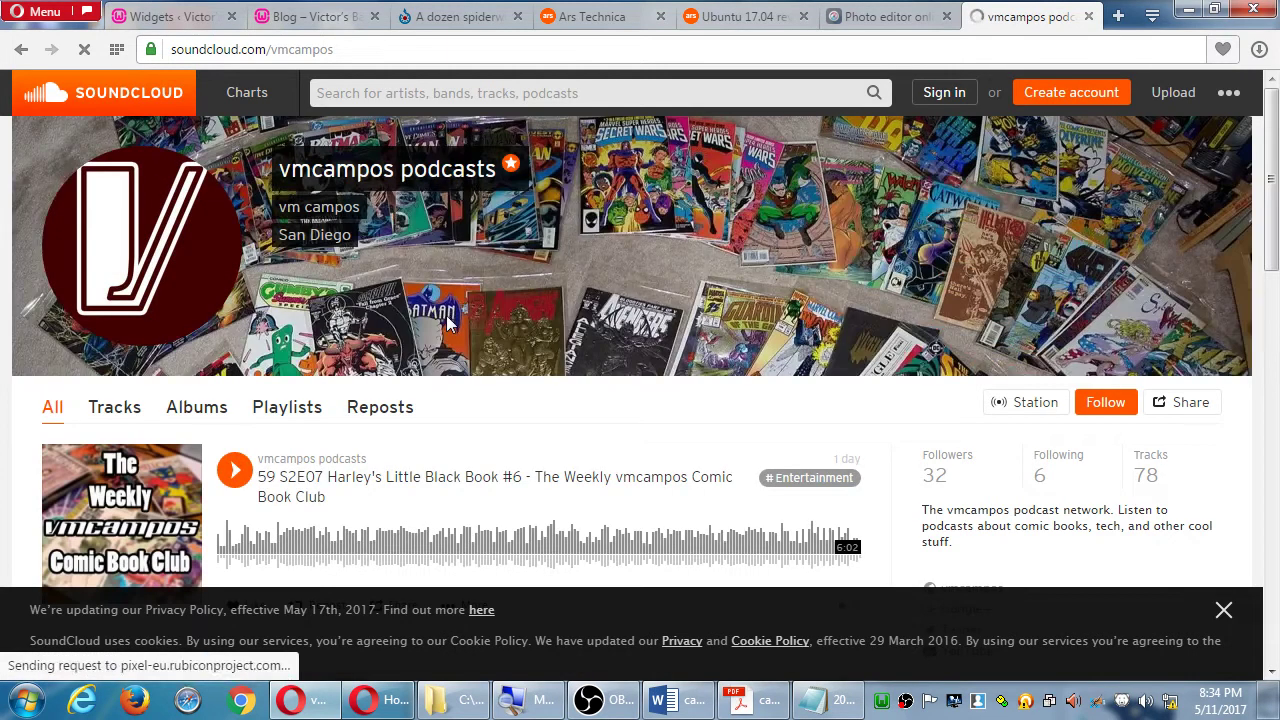
Copy the embed code for the podcast episode "53 S2E01 Usagi Yojimbo #158".
scroll(450, 320, down, 1)
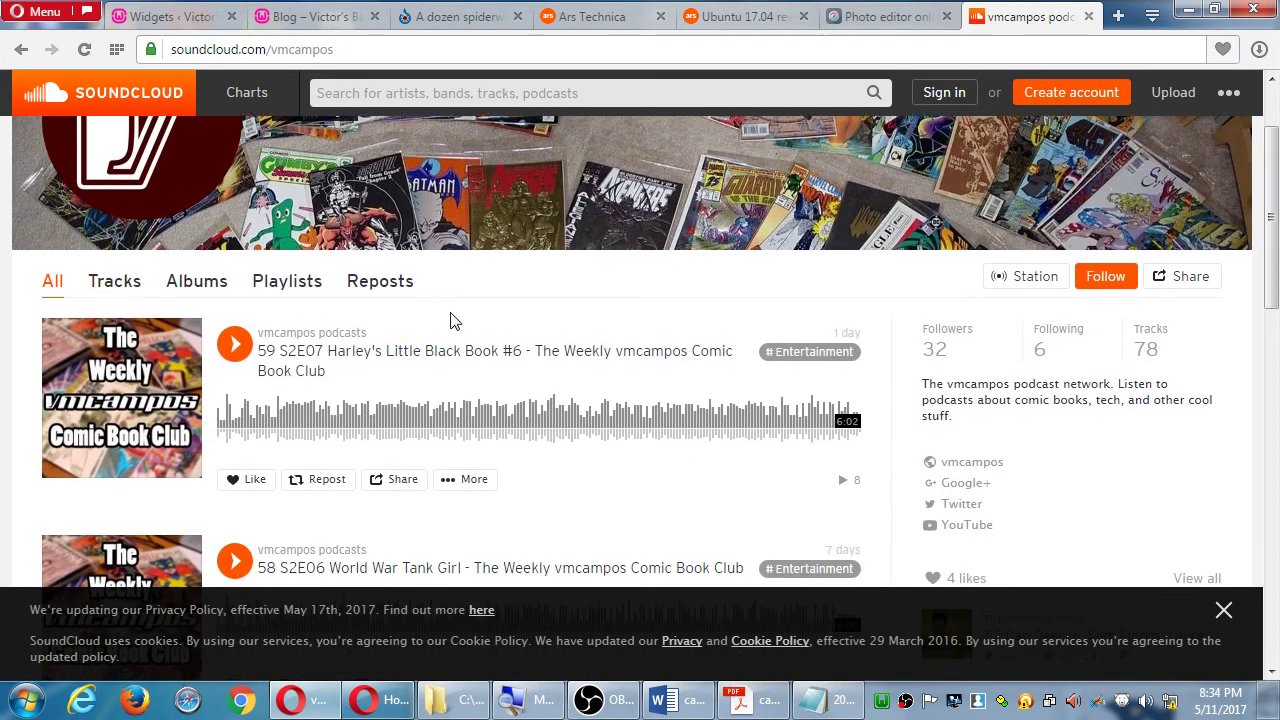
scroll(300, 403, down, 3)
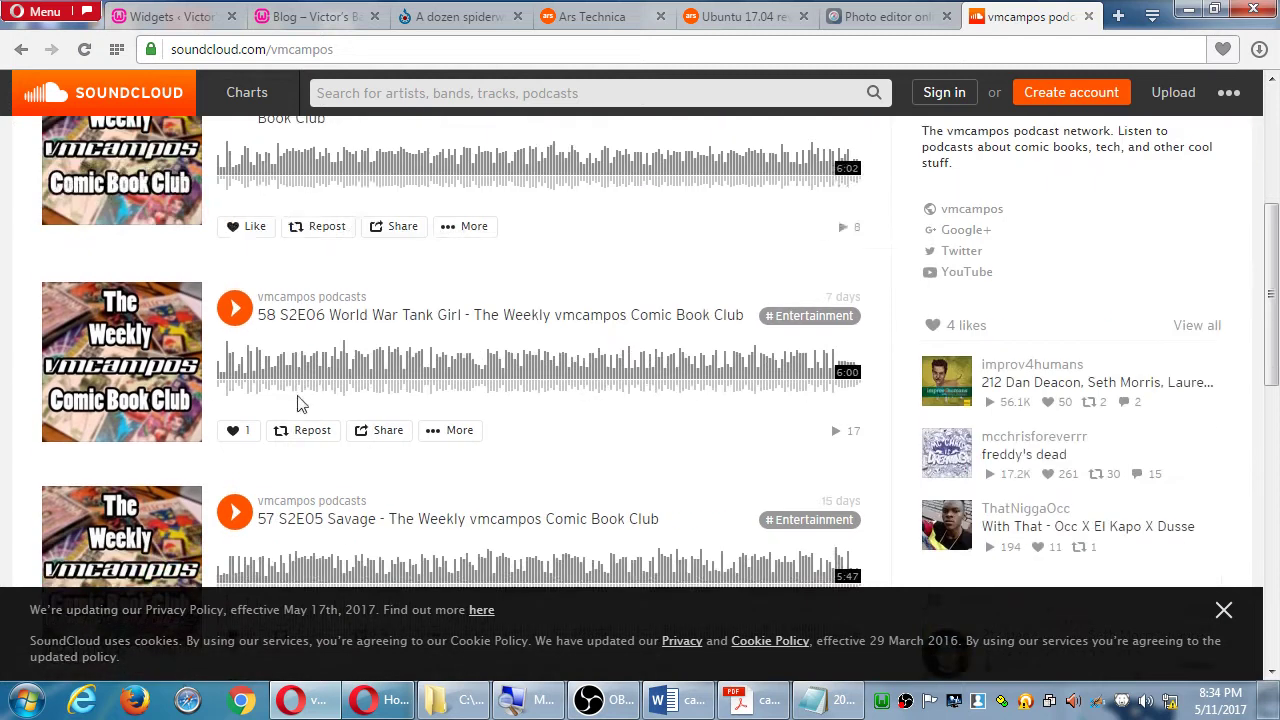
scroll(300, 403, down, 3)
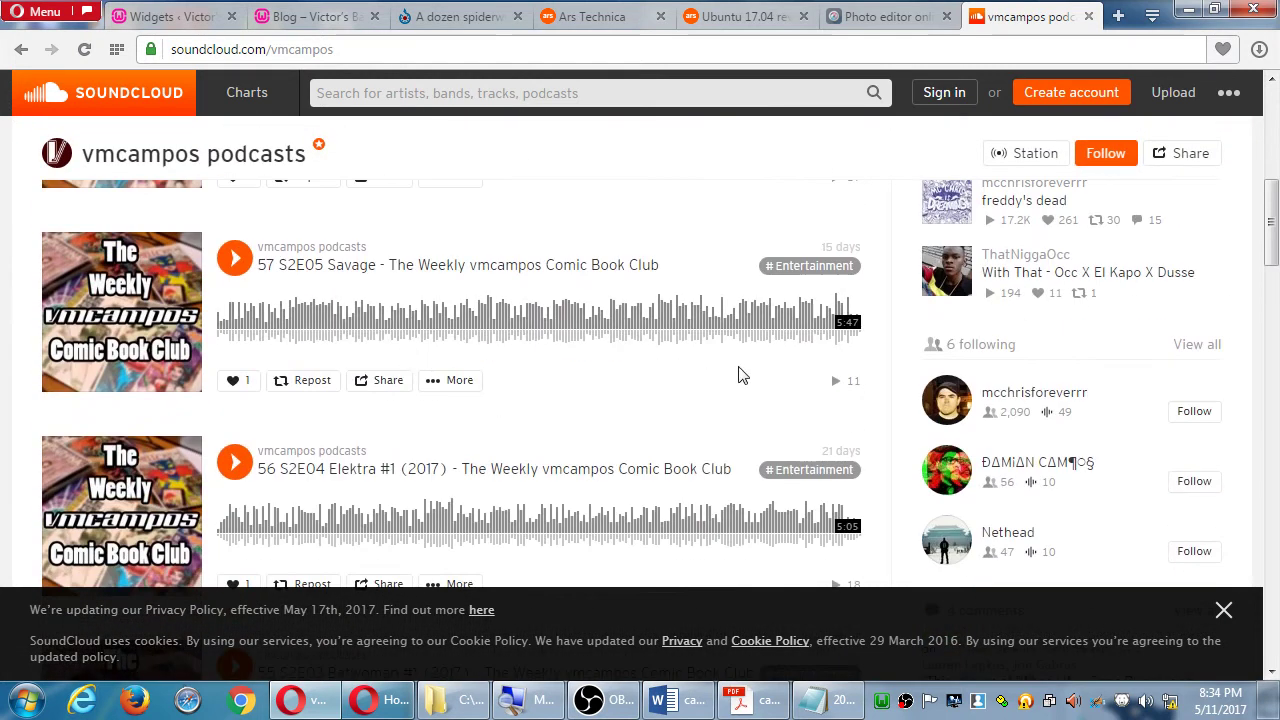
scroll(710, 377, down, 4)
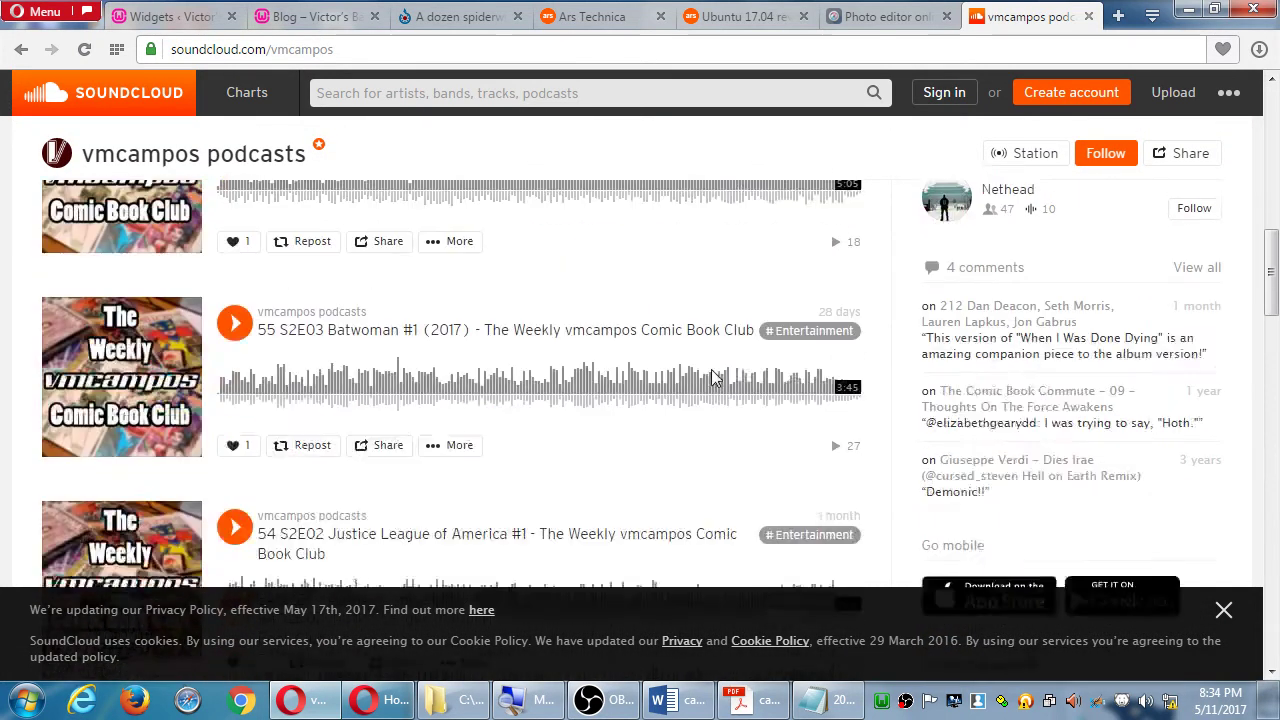
scroll(712, 377, down, 5)
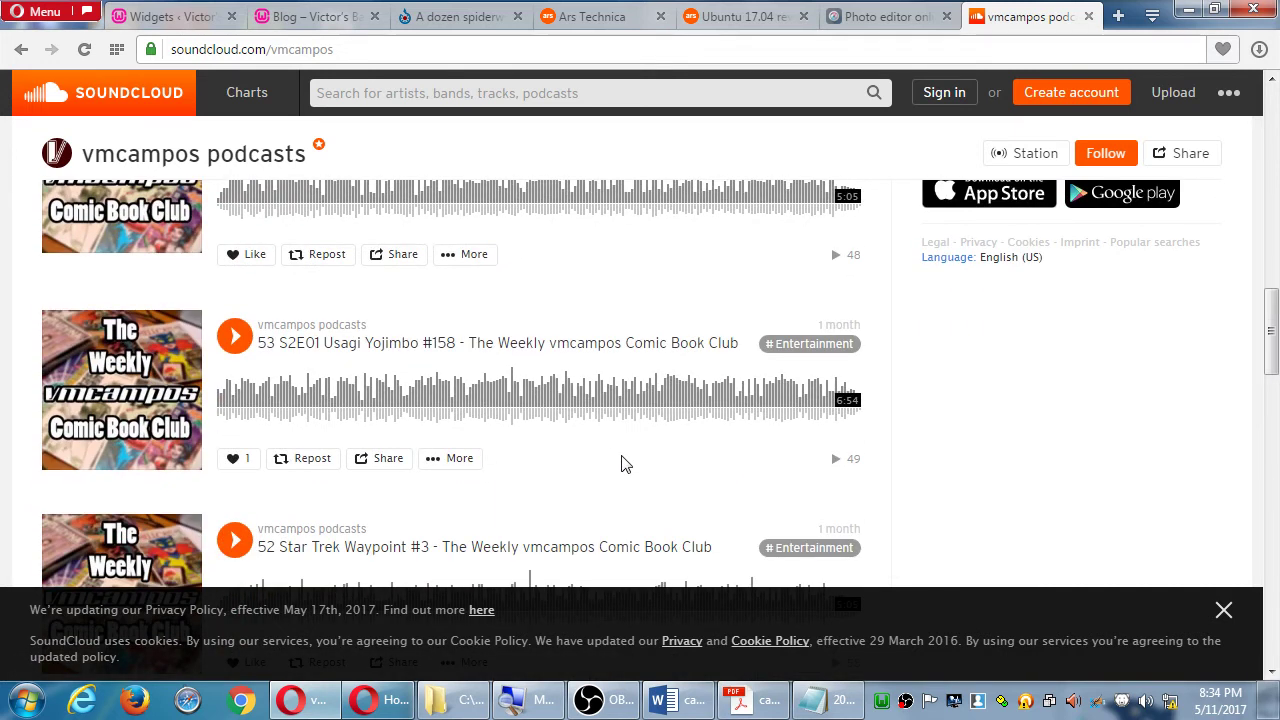
click(388, 458)
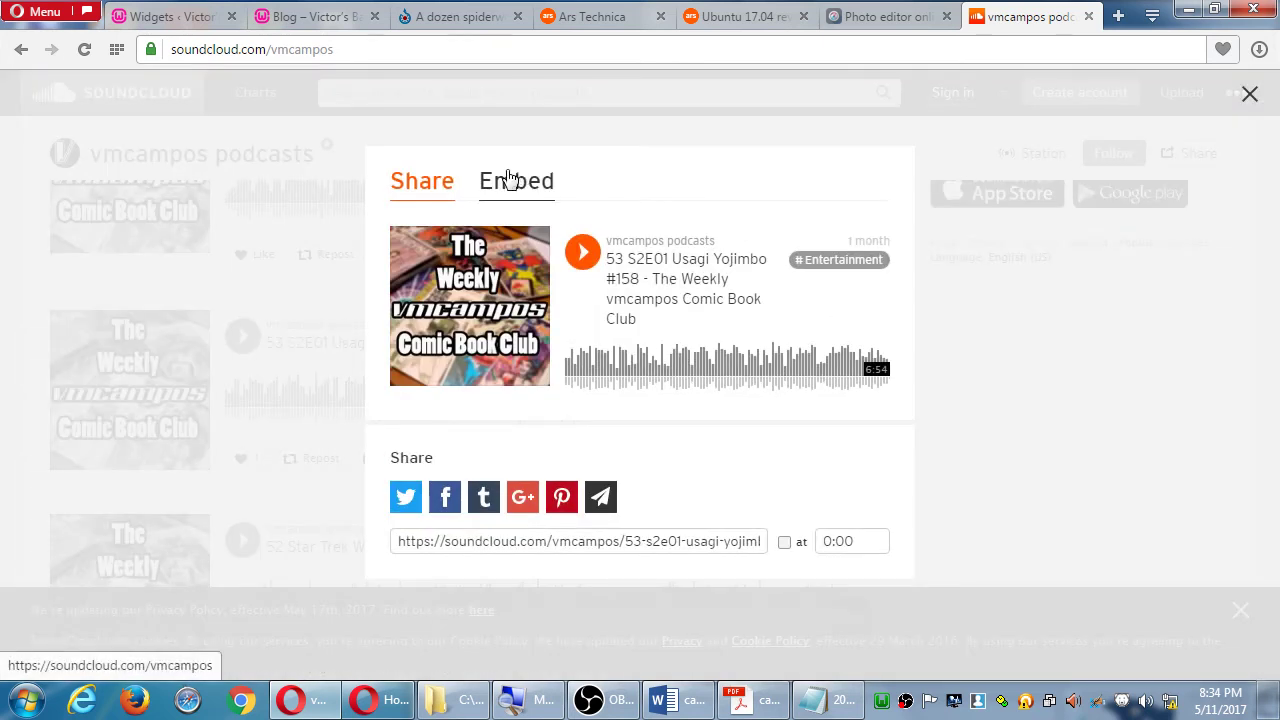
click(510, 188)
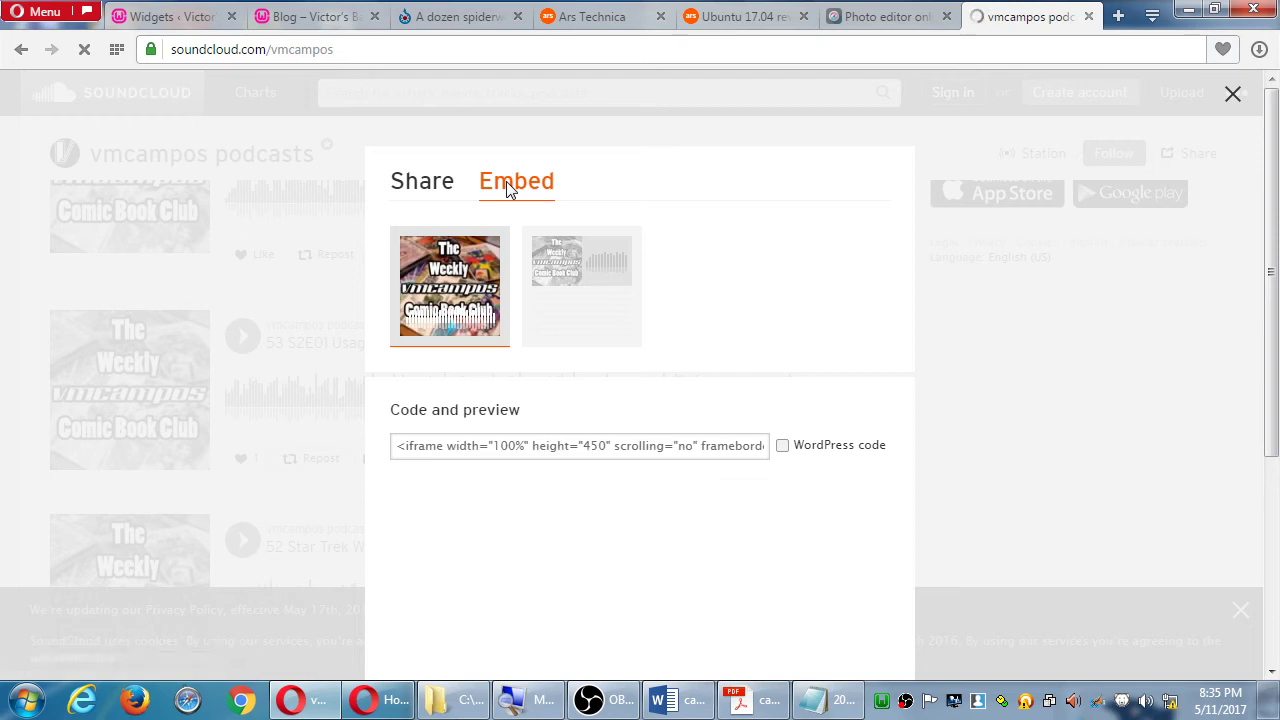
click(549, 445)
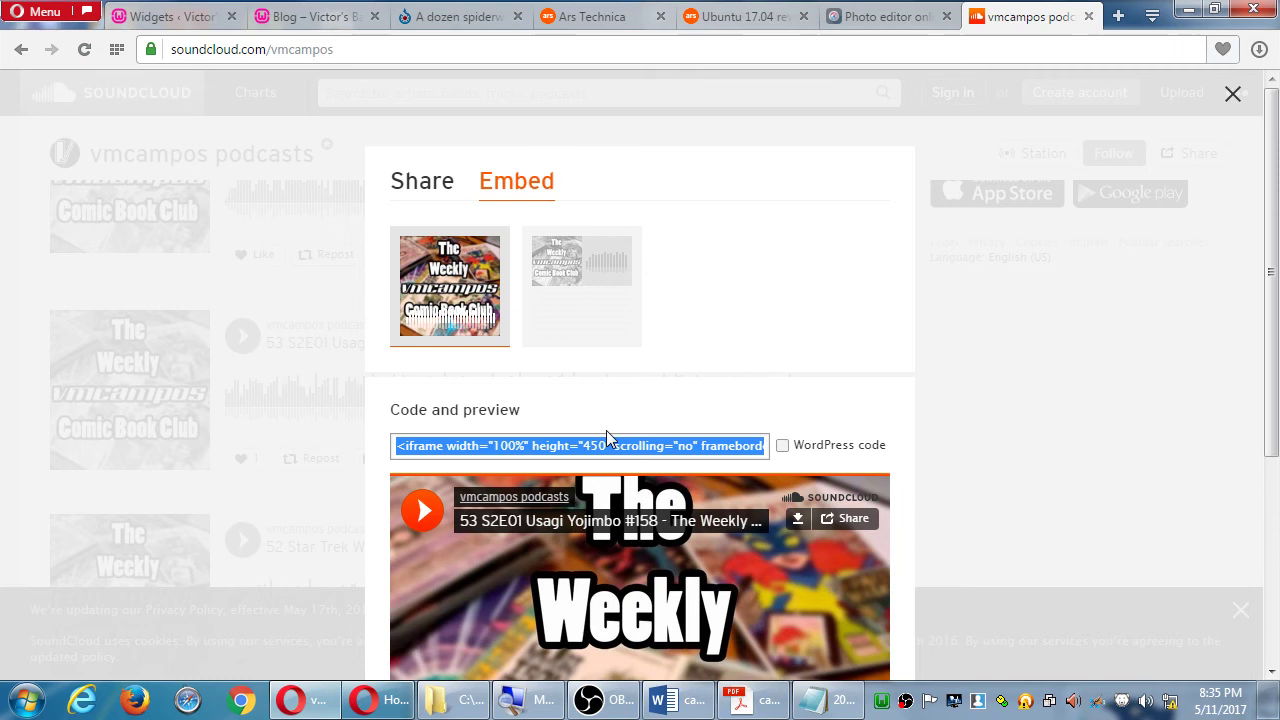
Paste the SoundCloud iframe code into the content of the untitled Sidebar Text widget and save it.
click(214, 12)
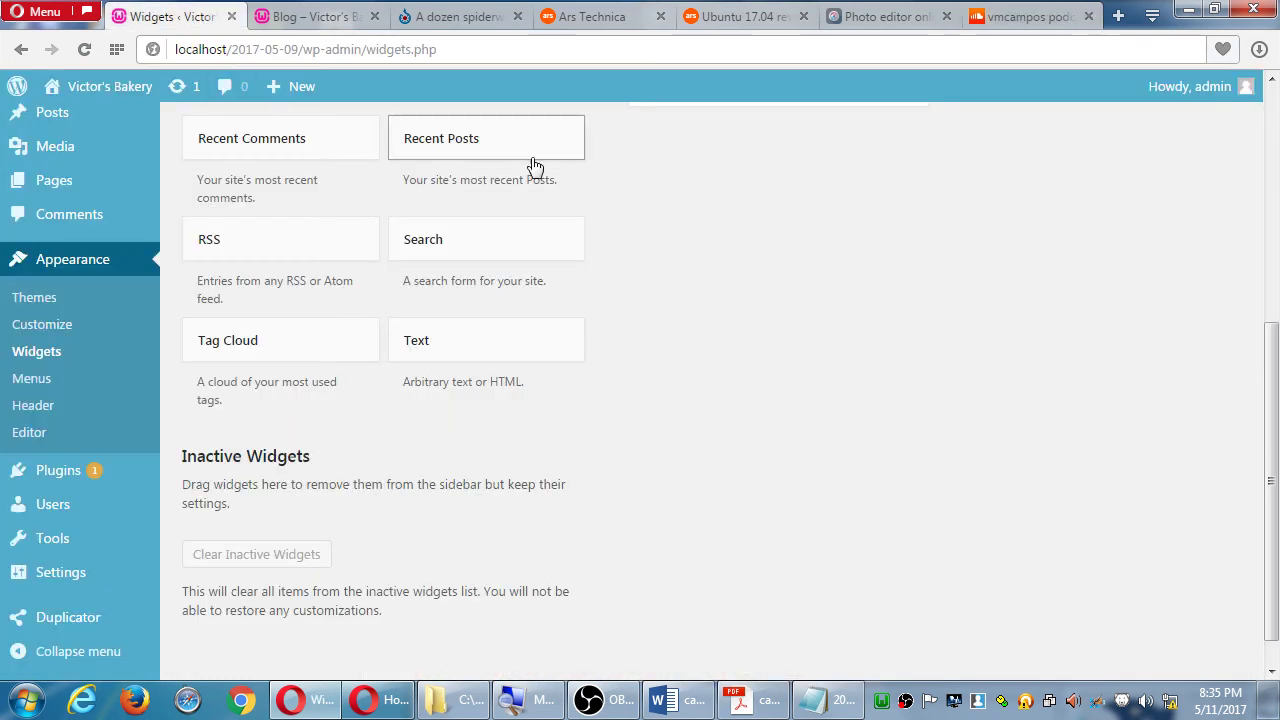
scroll(611, 314, up, 5)
click(677, 320)
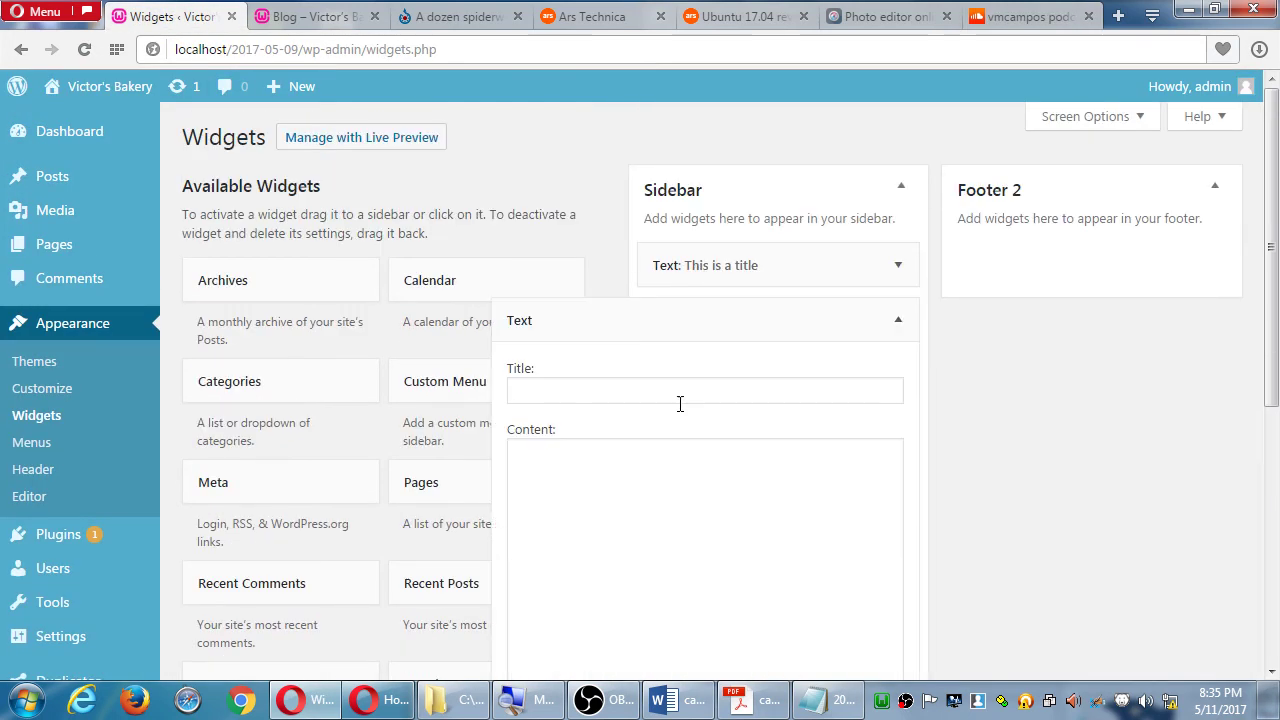
click(703, 485)
text(<iframe width="100%" height="450" scrolling="no" frameborder="no" src="https://w.soundcloud.com/player/?url=https%3A//api.soundcloud.com/tracks/315072284&amp;auto_play=false&amp;hide_related=false&amp;show_comments=true&amp;show_user=true&amp;show_reposts=false&amp;visual=true"></iframe>)
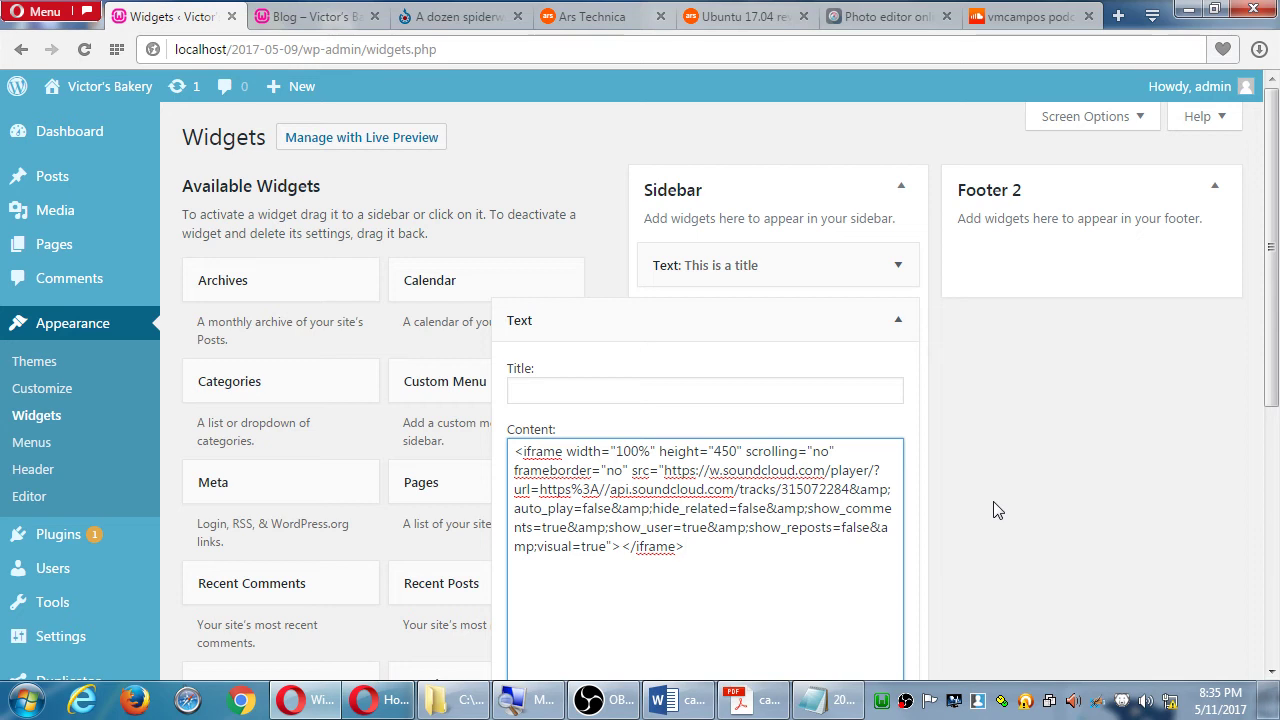
scroll(877, 466, down, 2)
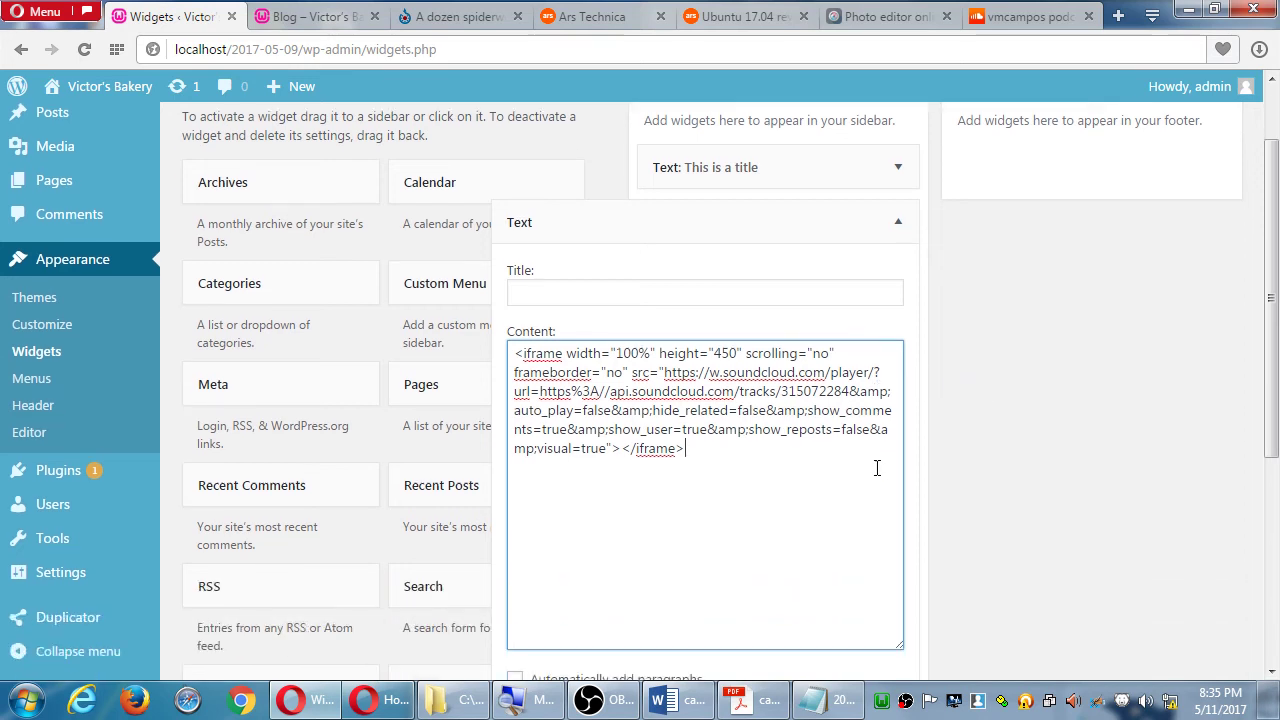
click(866, 637)
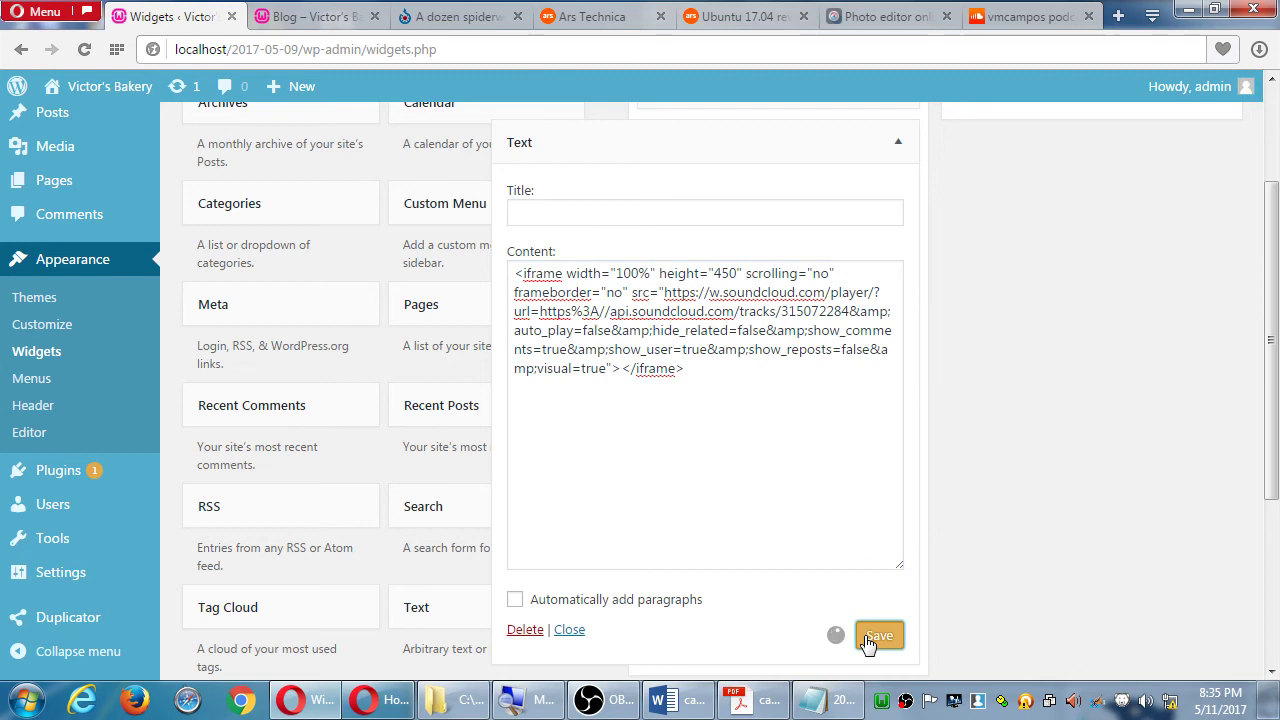
Reload the Blog page and check the sidebar for the added text and the embedded SoundCloud player.
click(318, 17)
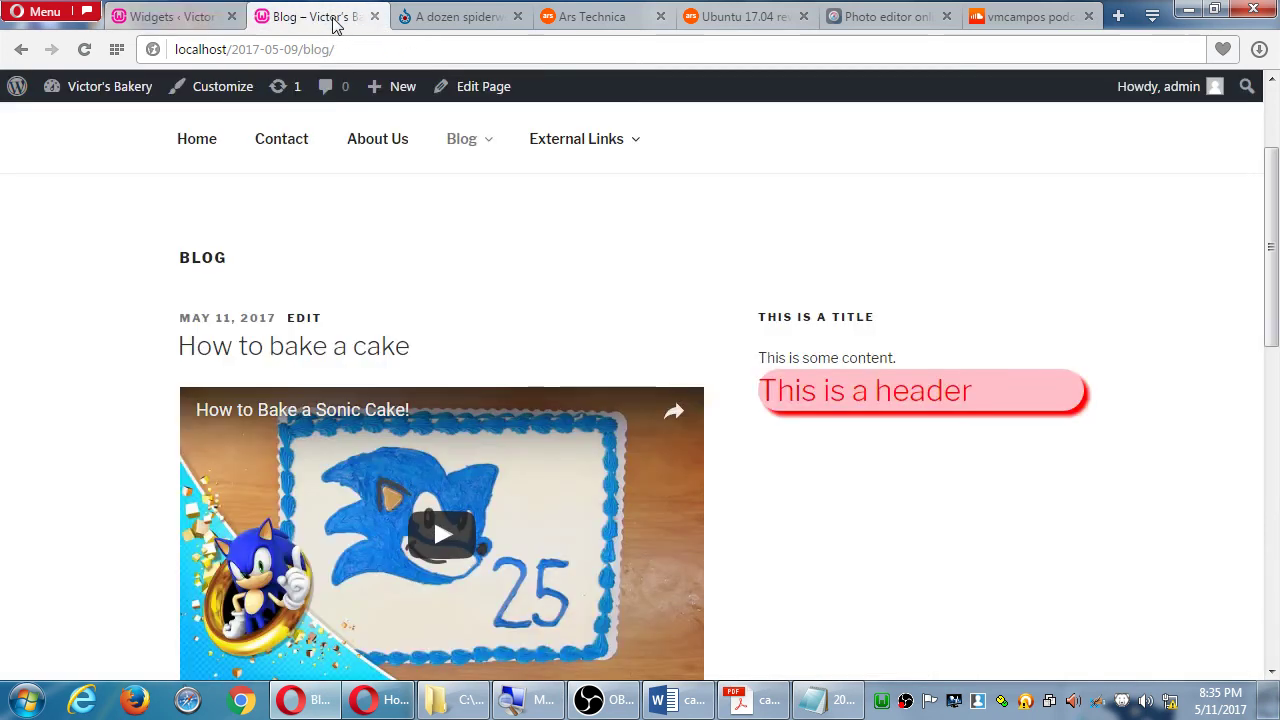
key(F5)
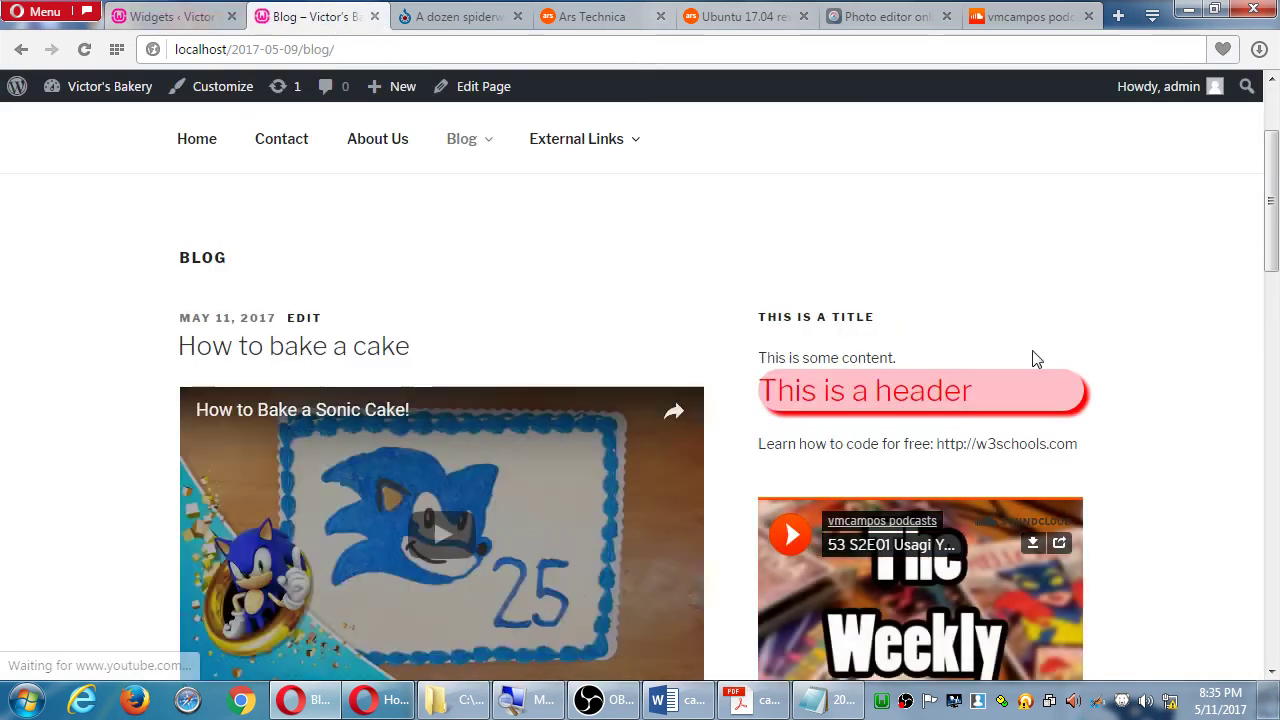
scroll(1165, 376, down, 2)
scroll(1165, 406, down, 2)
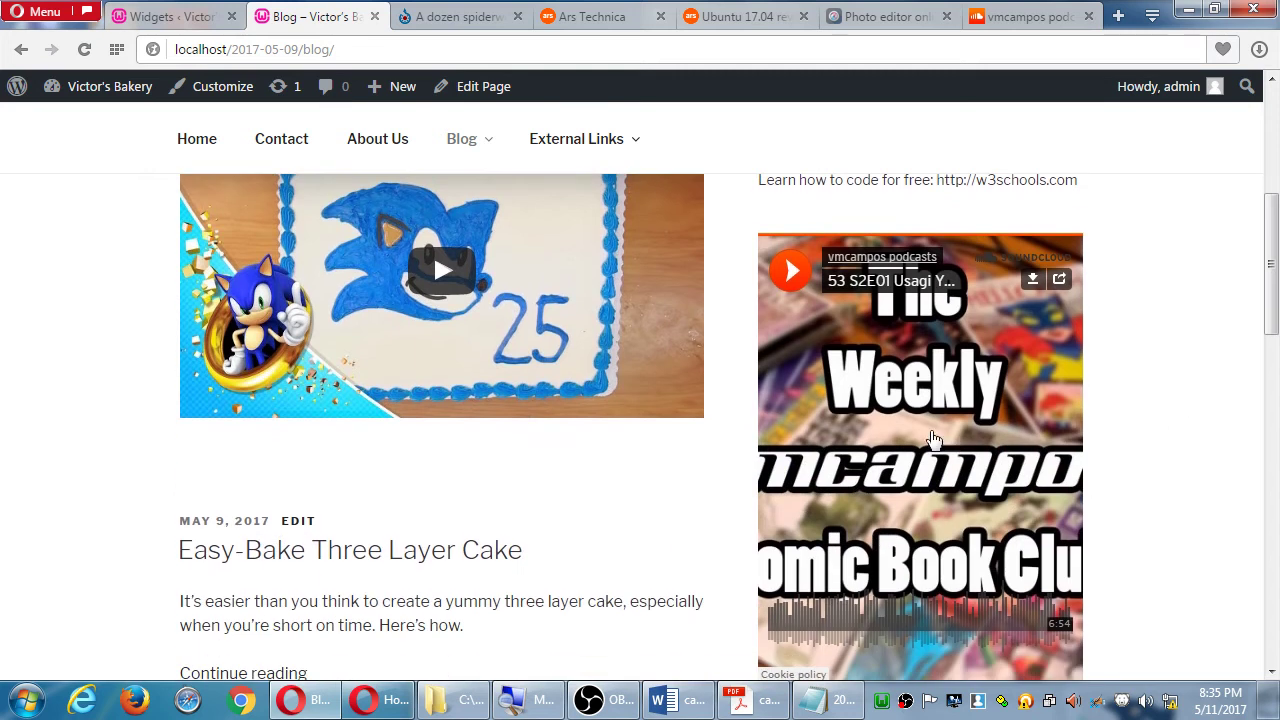
Play the embedded SoundCloud episode in the Blog page's sidebar for a few seconds and pause it.
scroll(1163, 434, down, 1)
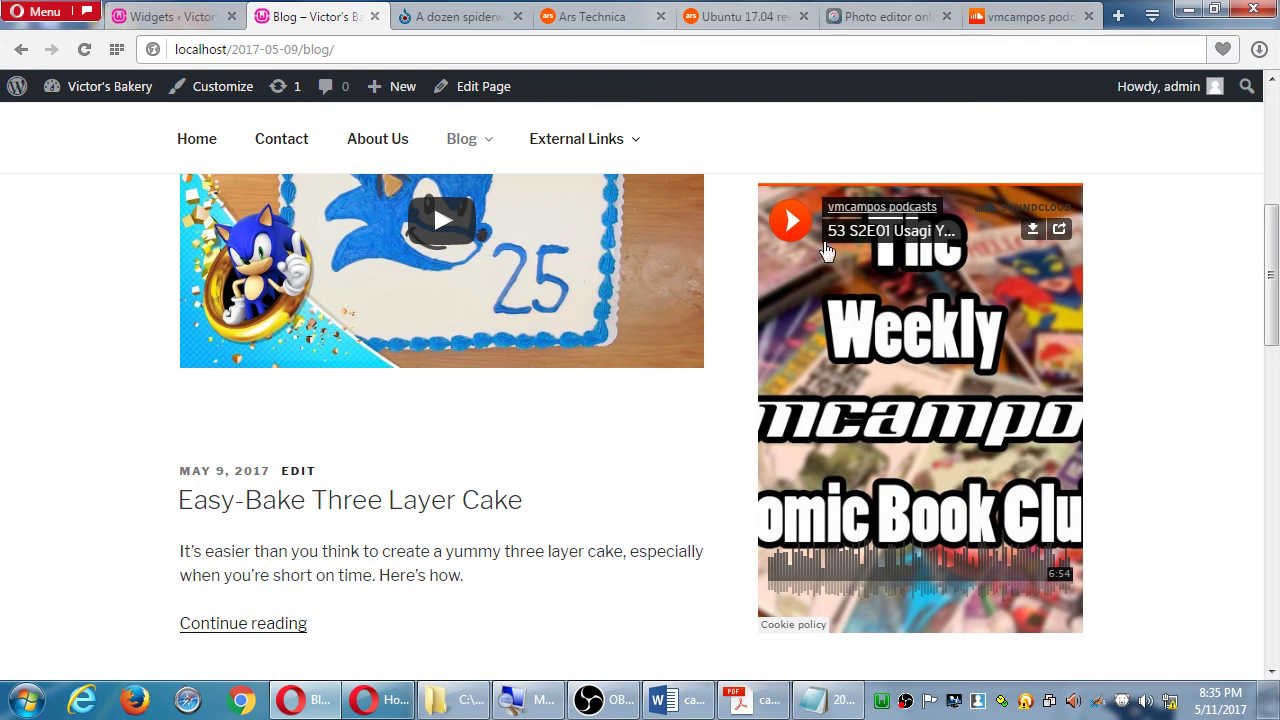
click(795, 228)
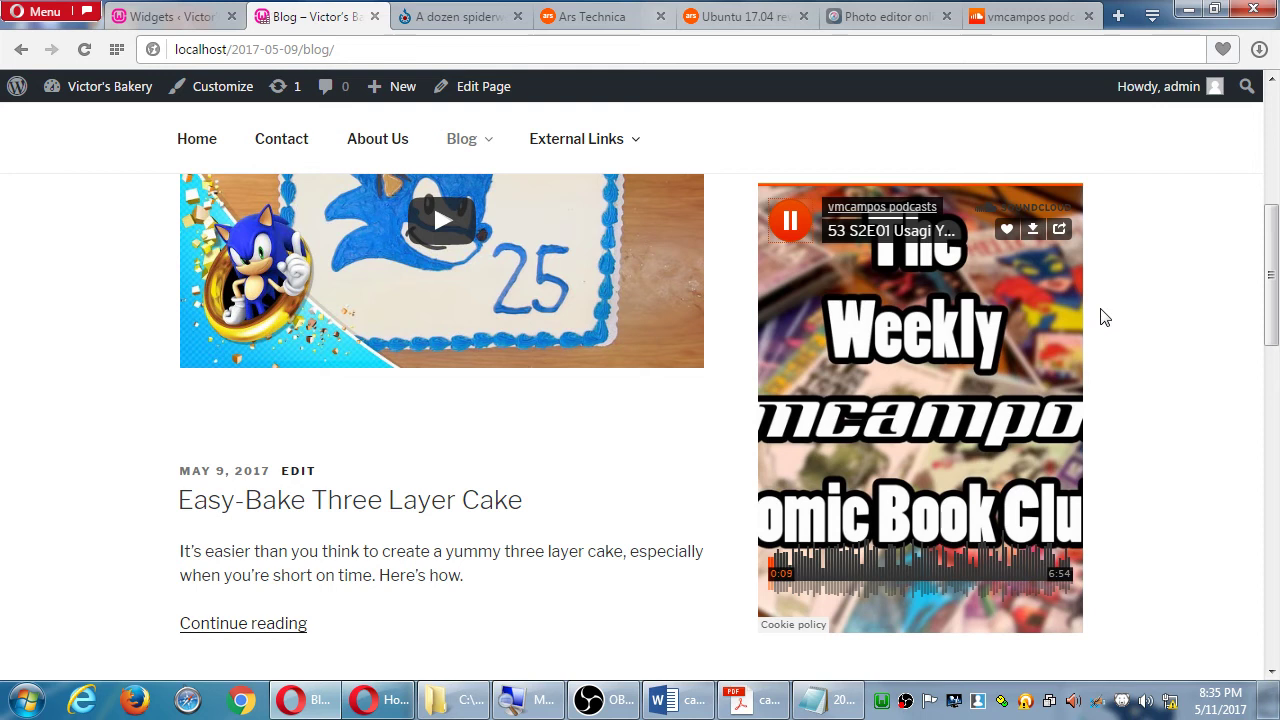
click(790, 222)
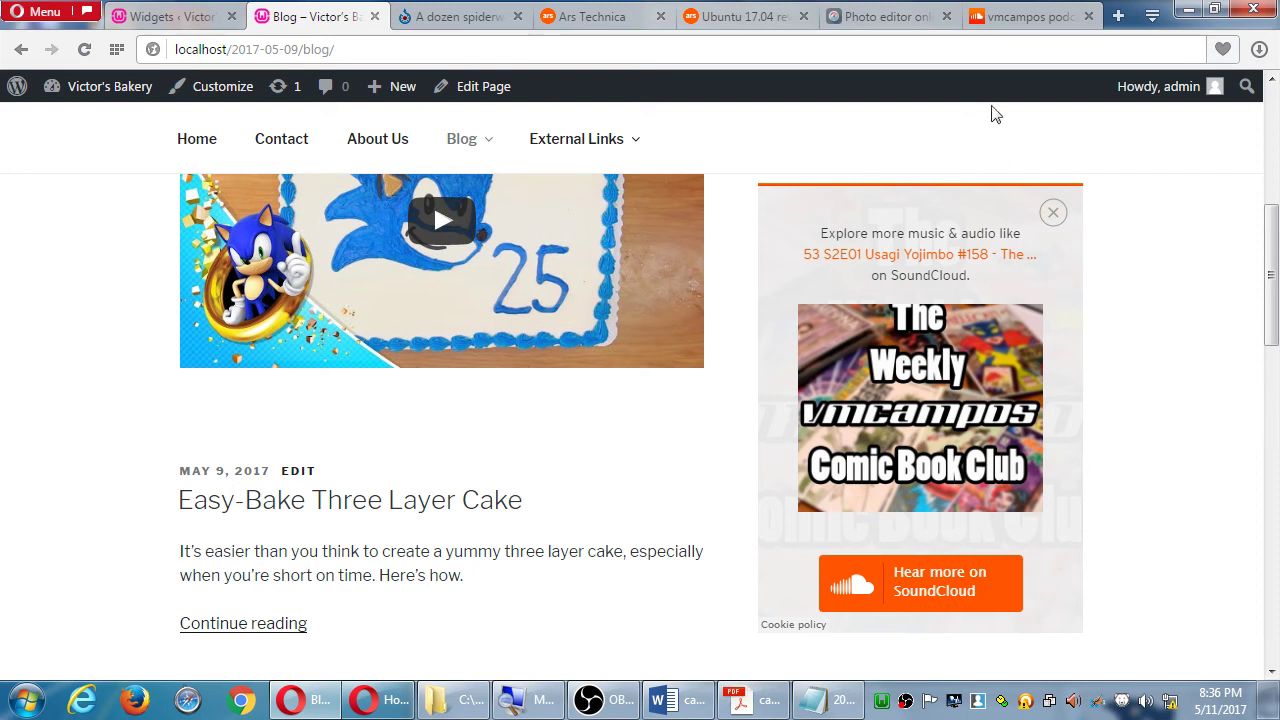
On the SoundCloud page, compare the WordPress code with the standard iframe embed code for episode 53, and close the embed dialog.
click(1014, 20)
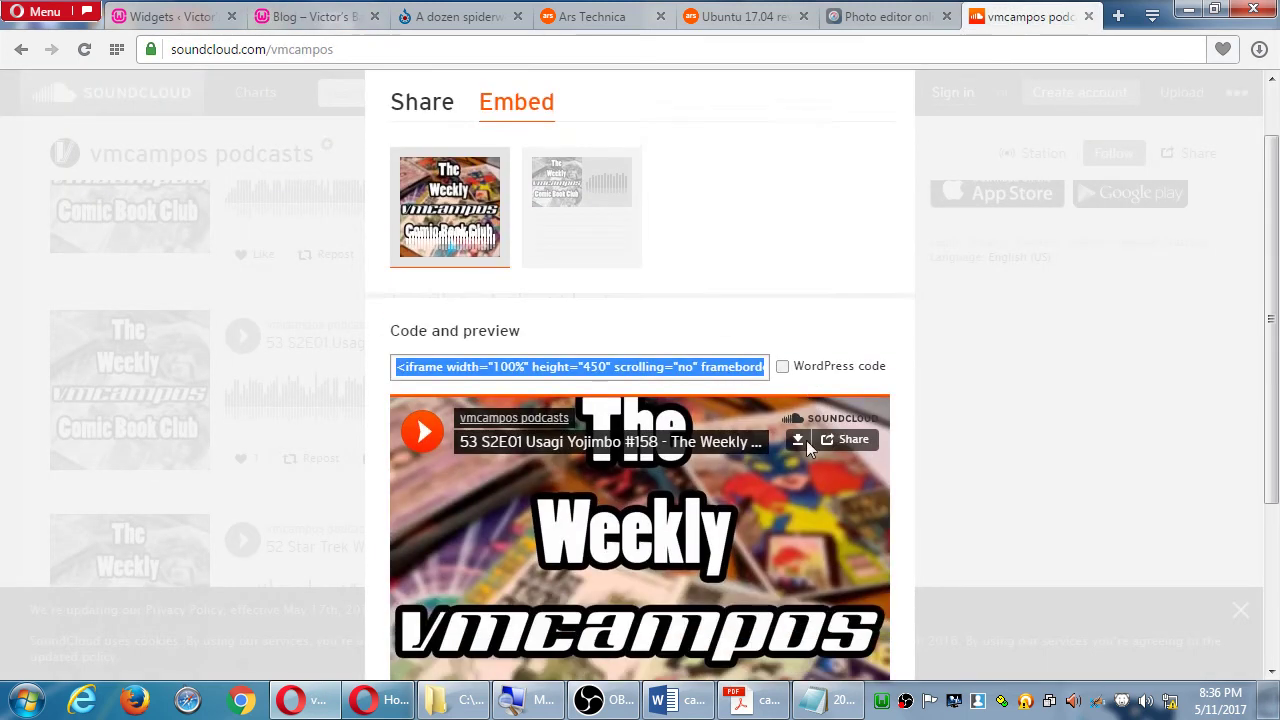
scroll(806, 440, down, 1)
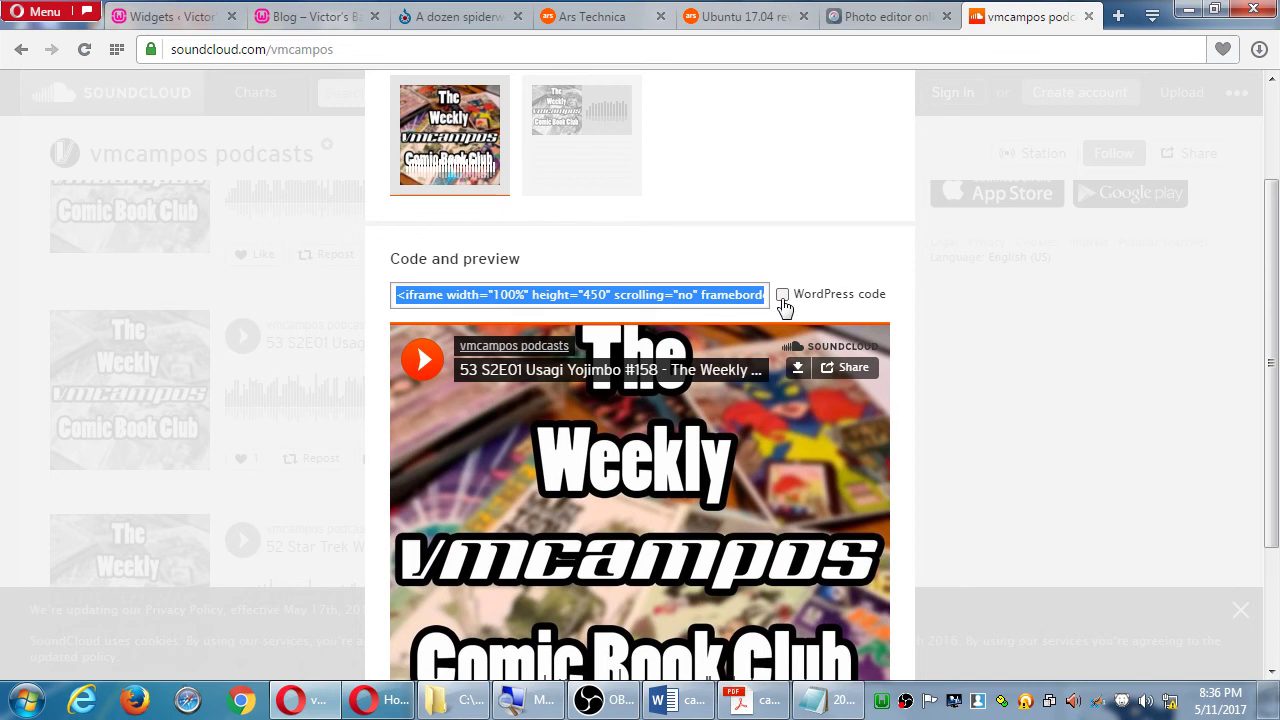
click(783, 296)
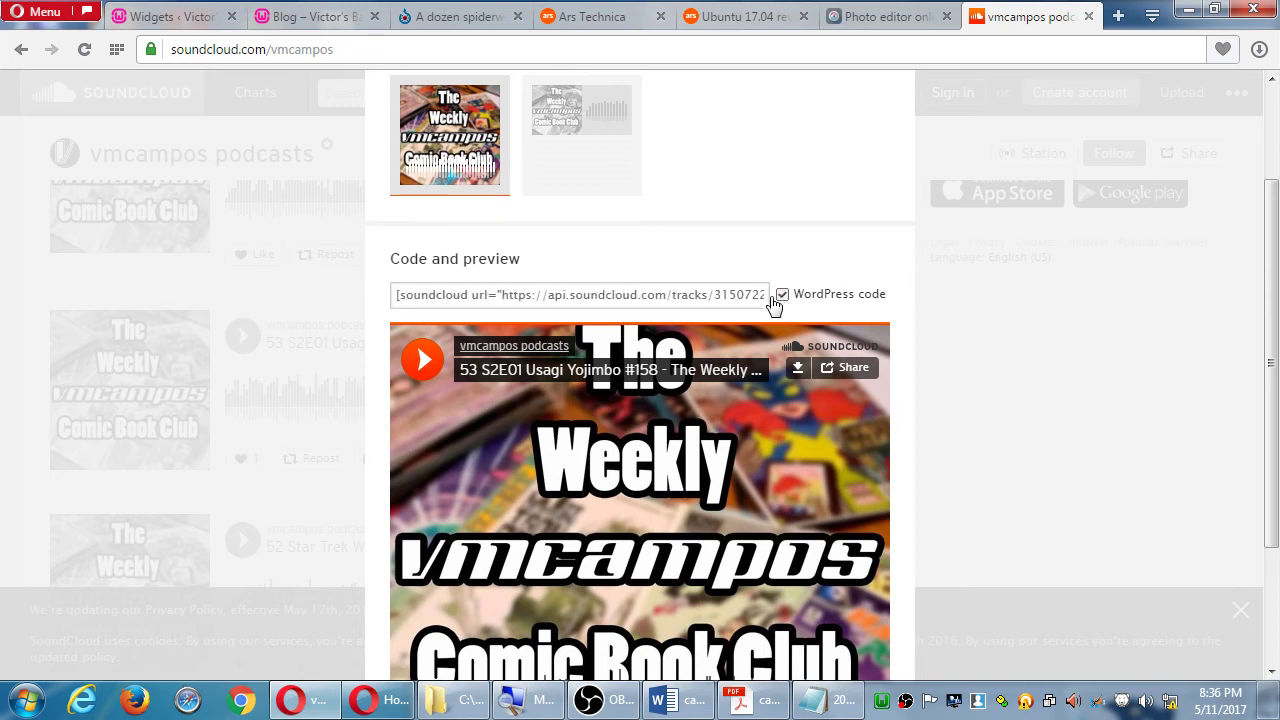
click(736, 299)
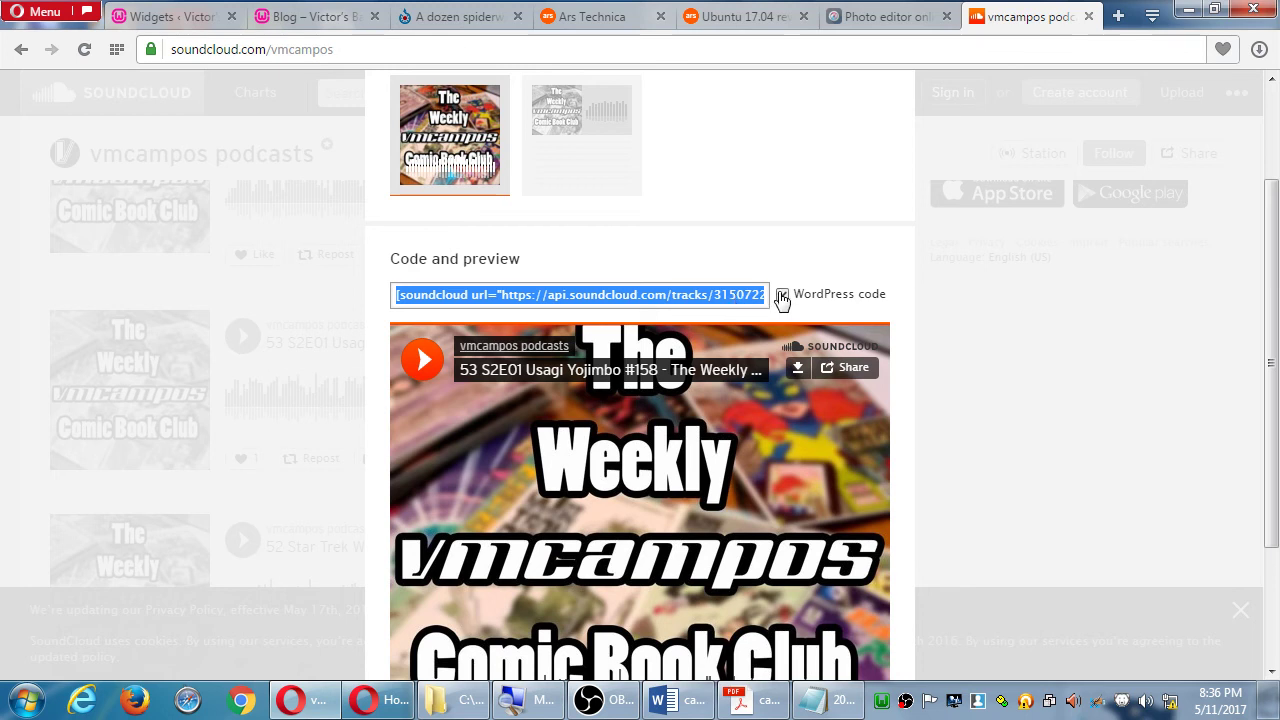
click(782, 296)
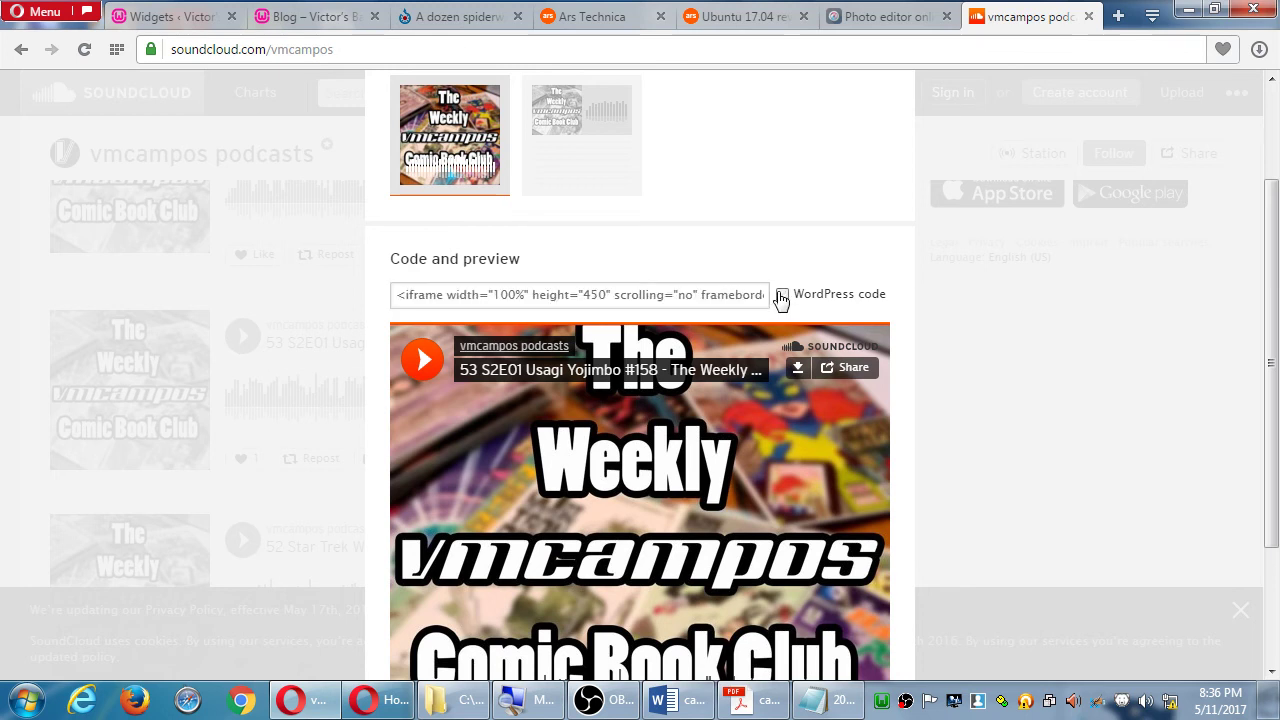
click(725, 296)
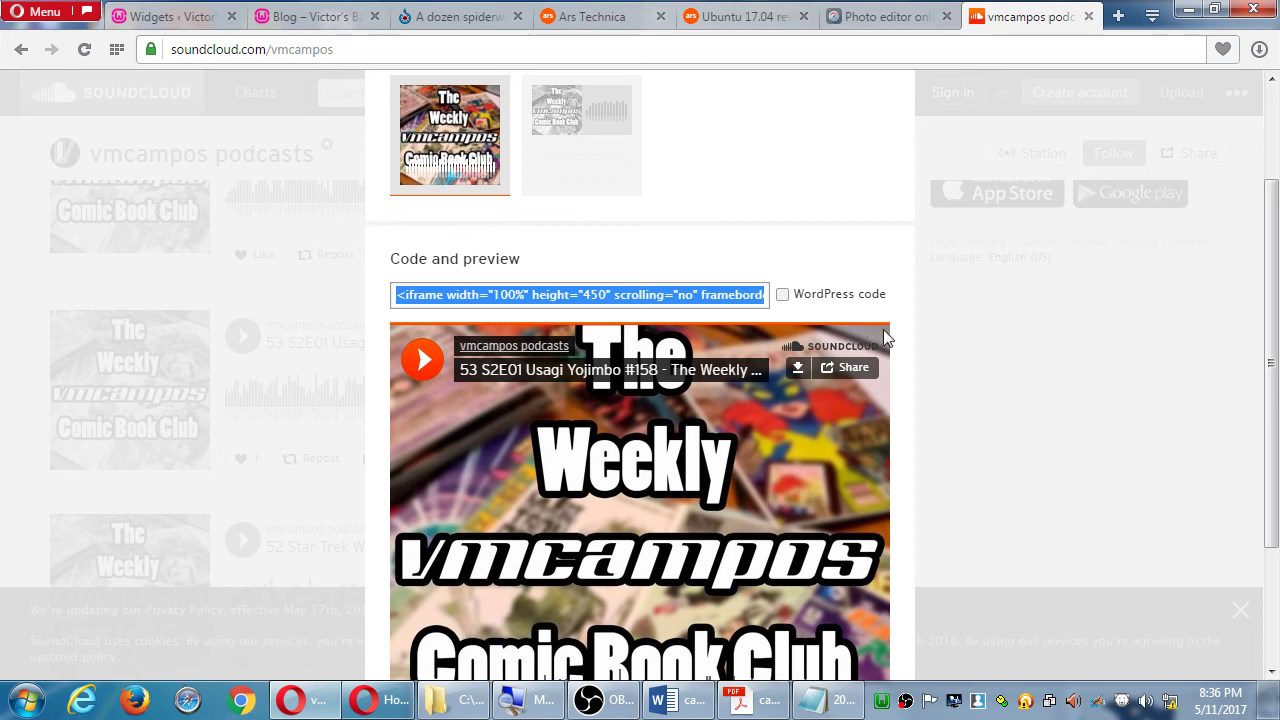
click(986, 364)
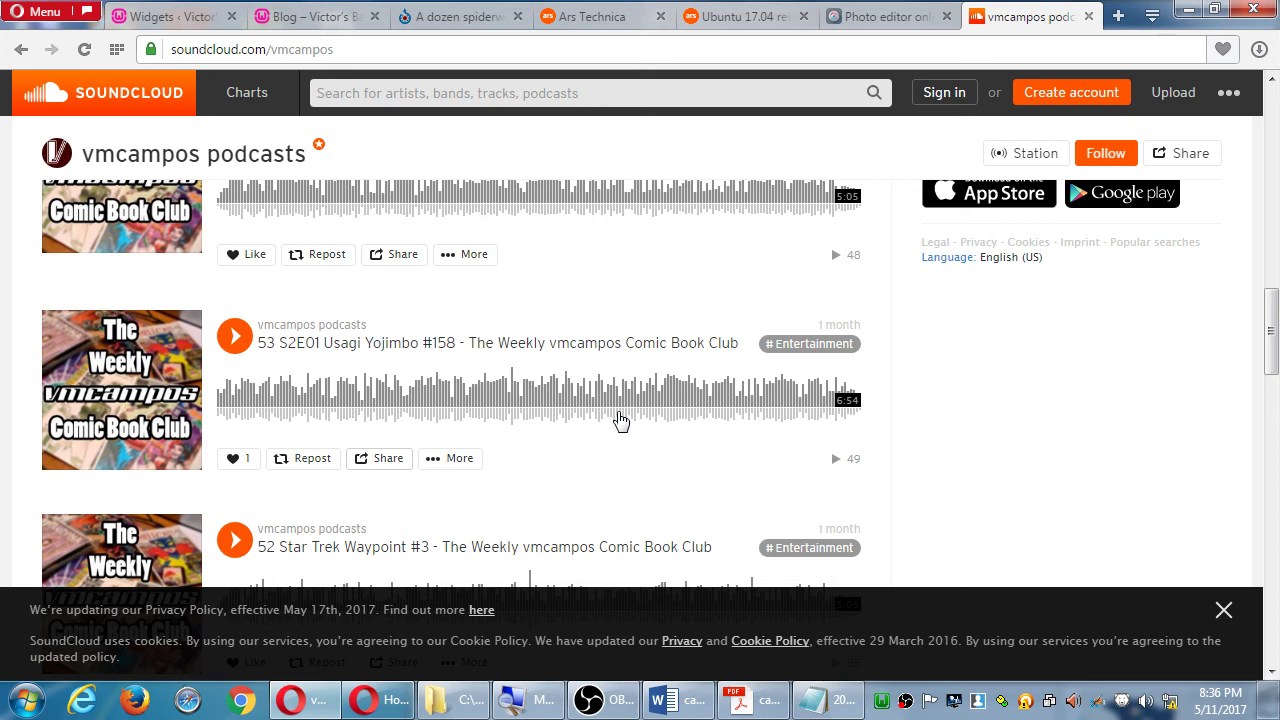
View the embed code for the episode "54 S2E02 Justice League of America #1" and close the dialog.
scroll(618, 420, up, 1)
scroll(618, 420, up, 1)
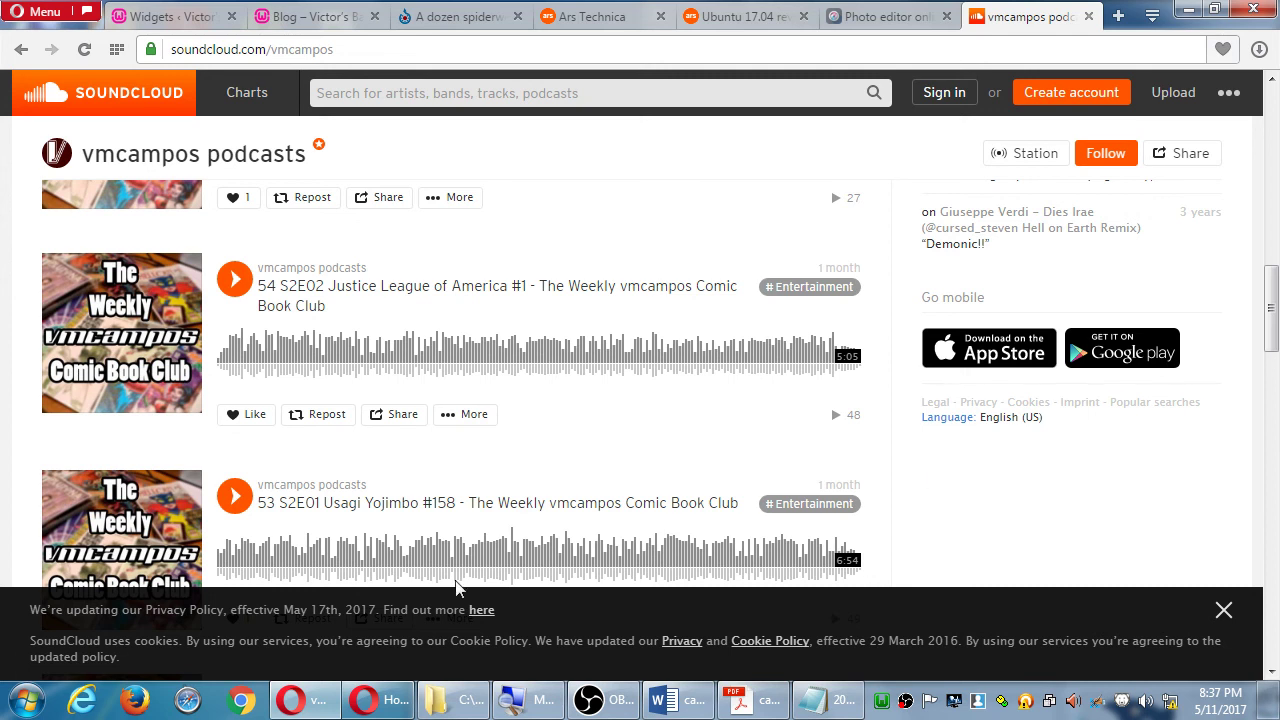
click(381, 418)
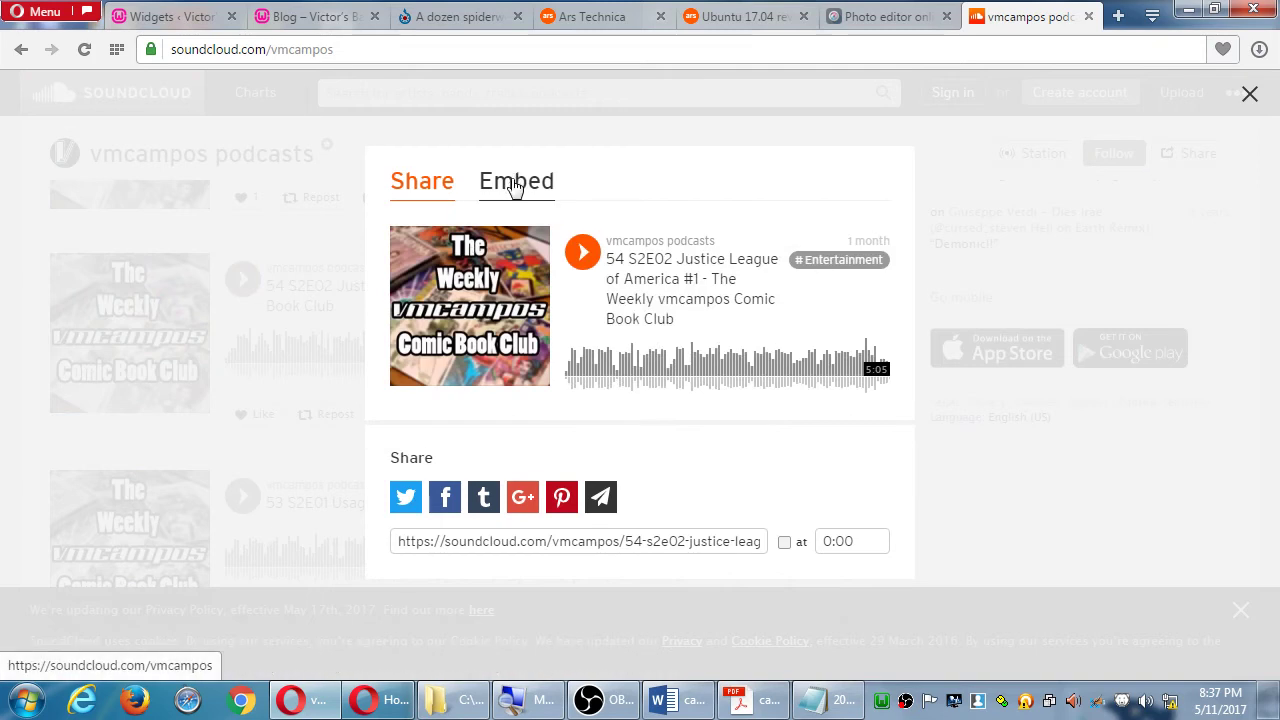
click(512, 186)
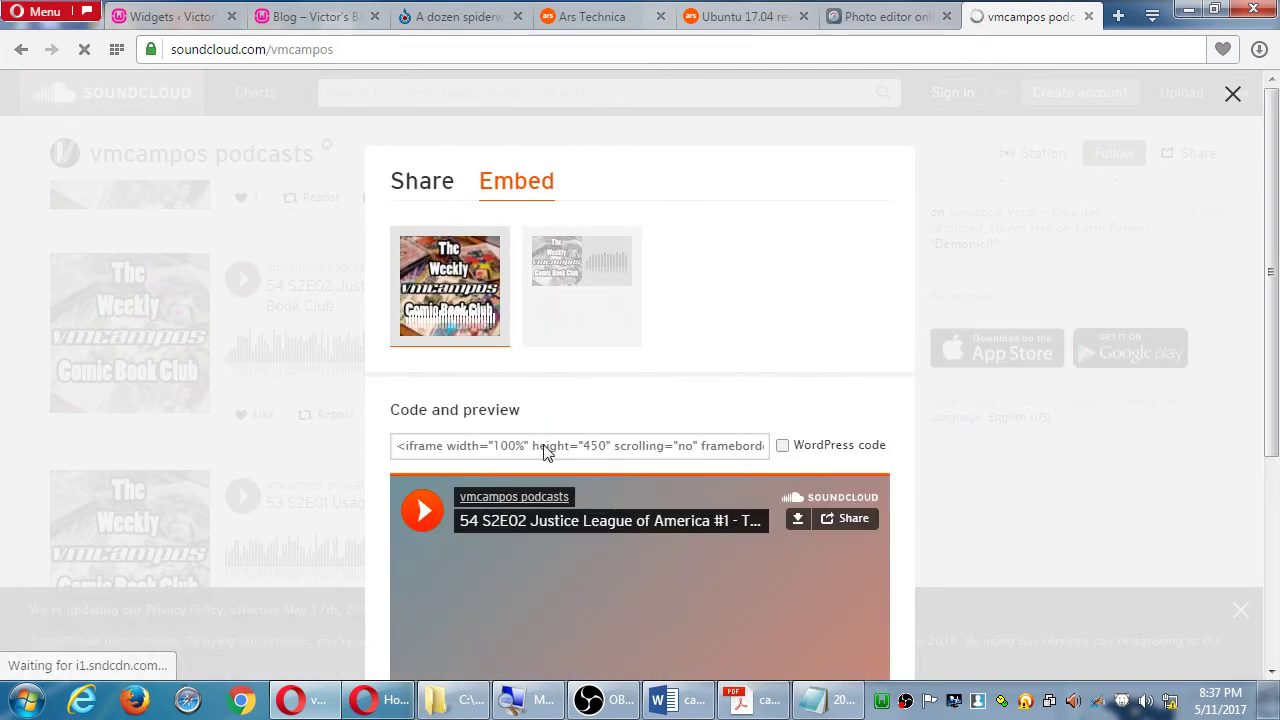
click(550, 451)
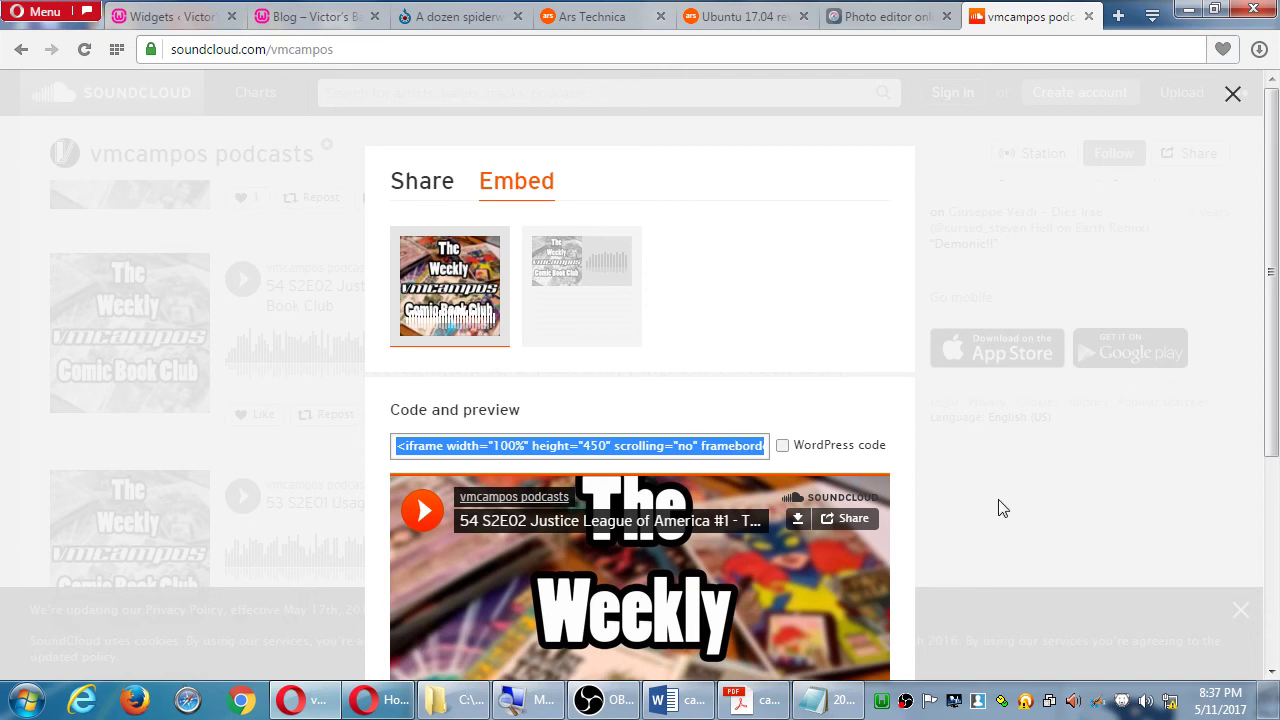
click(1040, 488)
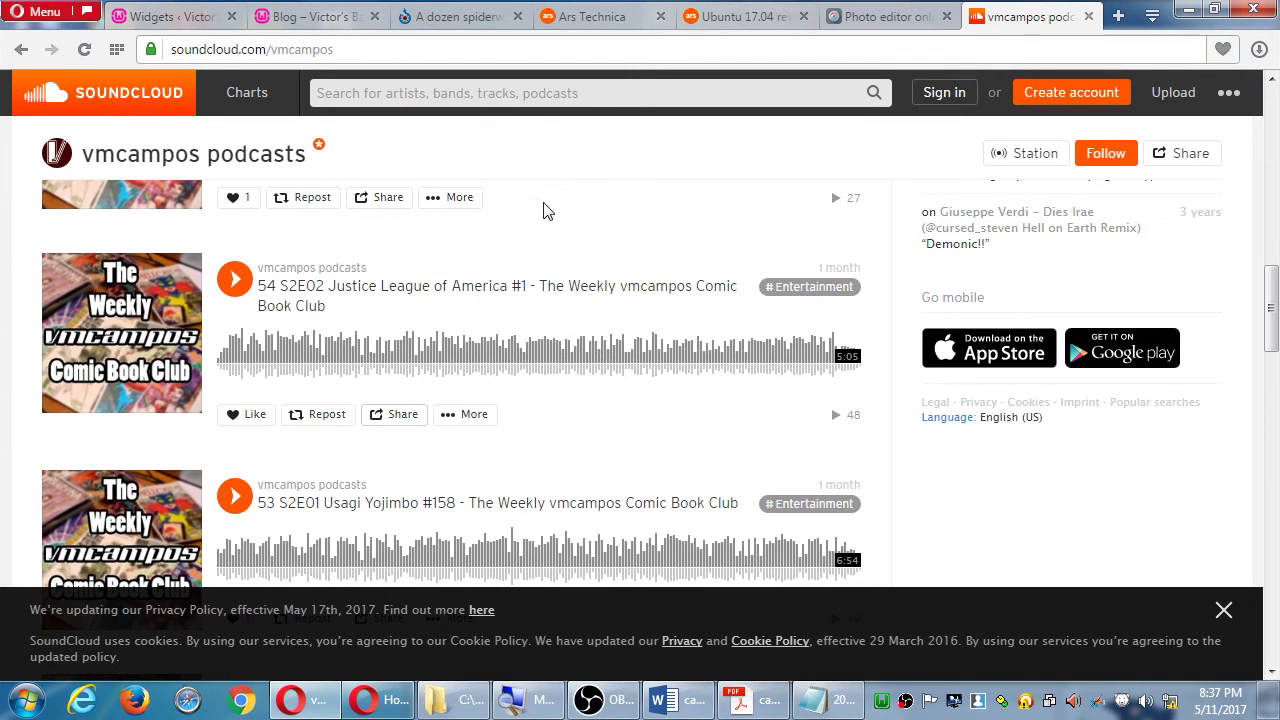
scroll(551, 254, up, 4)
scroll(556, 254, up, 4)
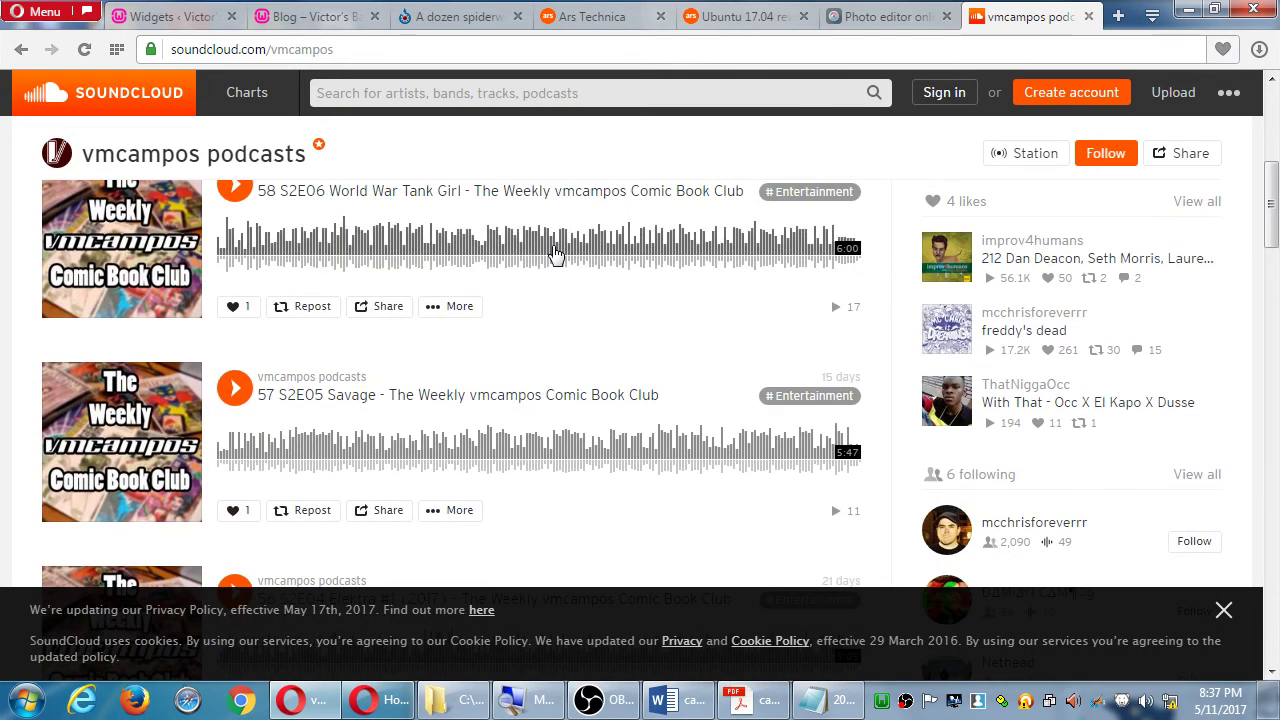
scroll(556, 252, up, 5)
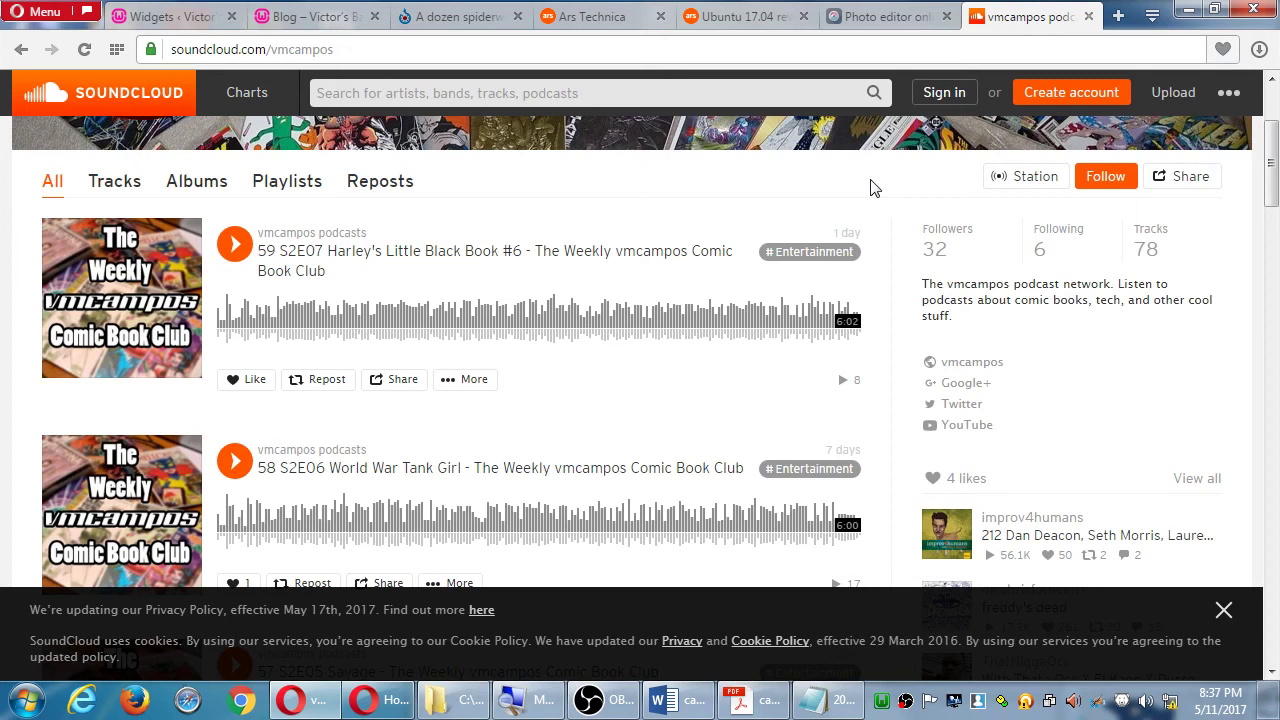
scroll(893, 246, down, 3)
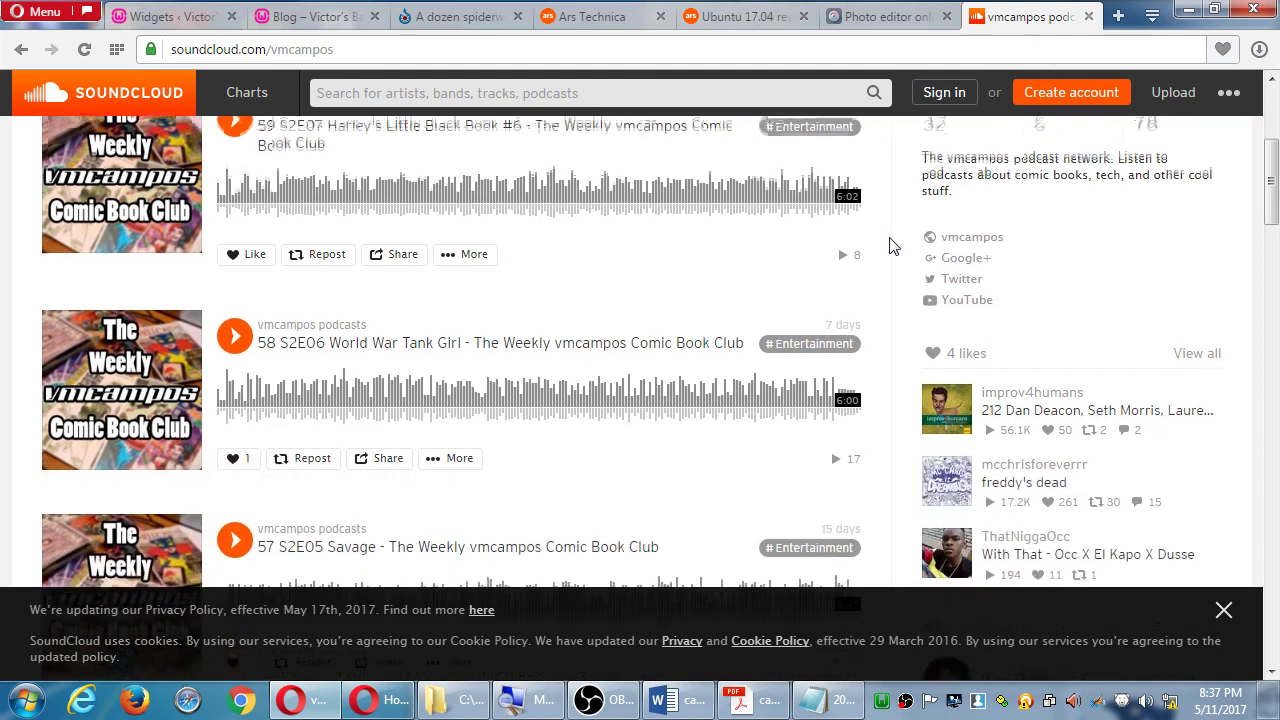
Save the untitled Sidebar Text widget containing the SoundCloud iframe and reload the Blog page.
click(172, 26)
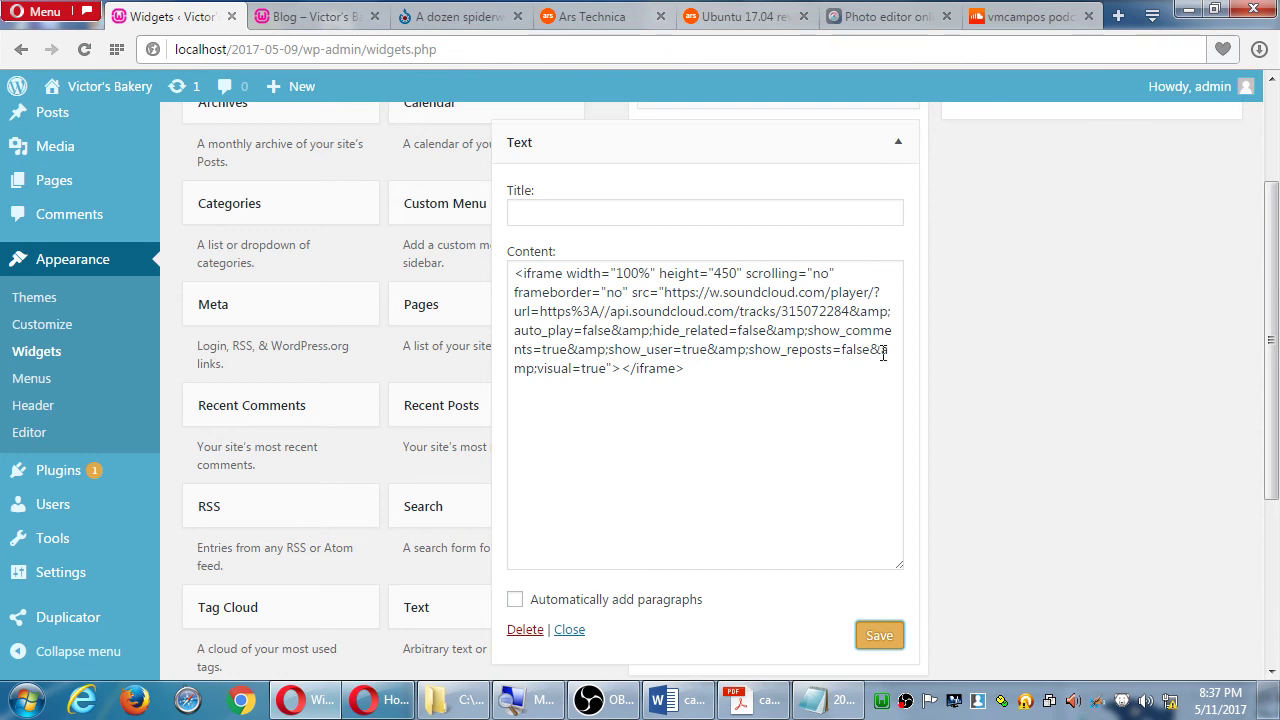
click(880, 635)
click(312, 16)
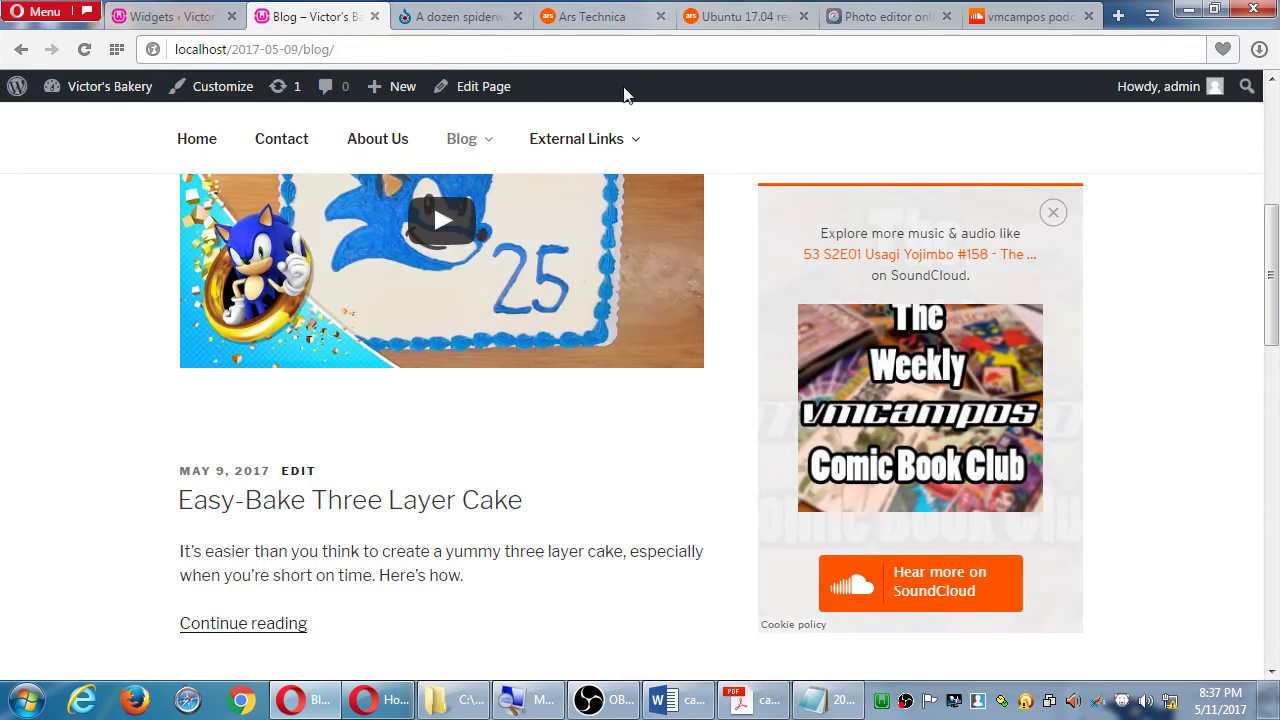
key(F5)
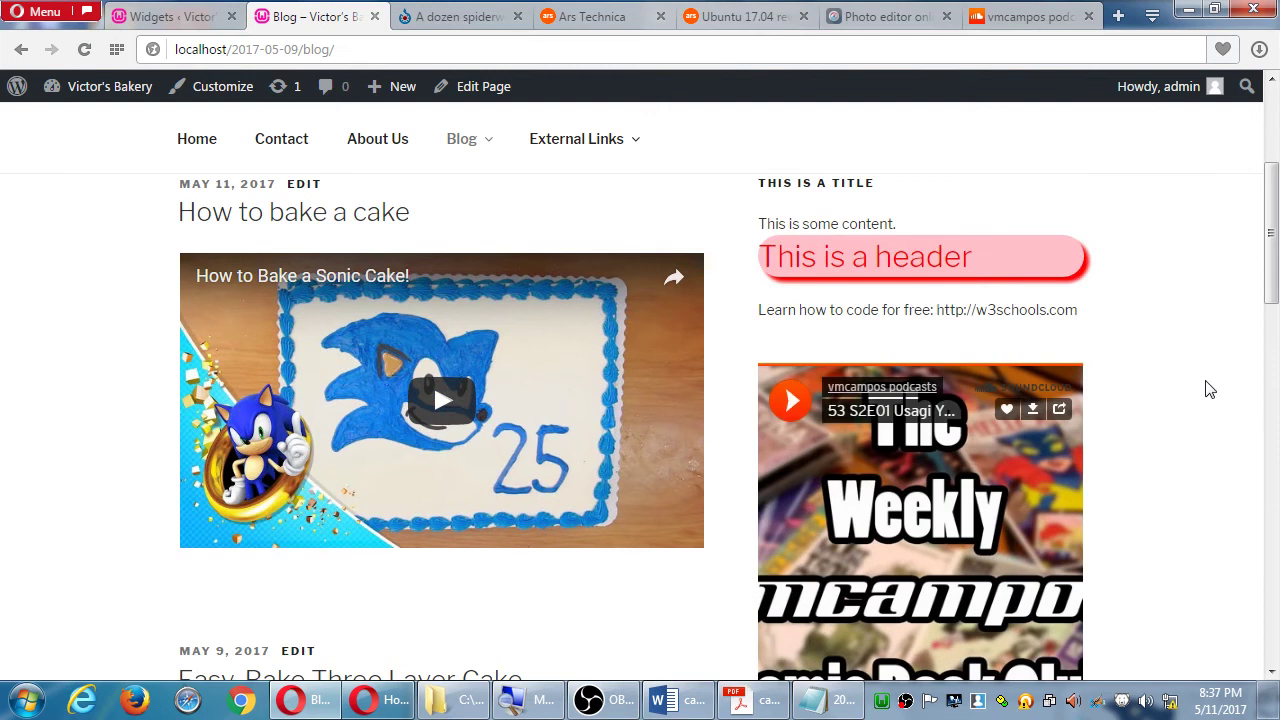
Examine the reloaded Blog page's sidebar, including the titled text widget and the SoundCloud player.
scroll(1207, 388, down, 3)
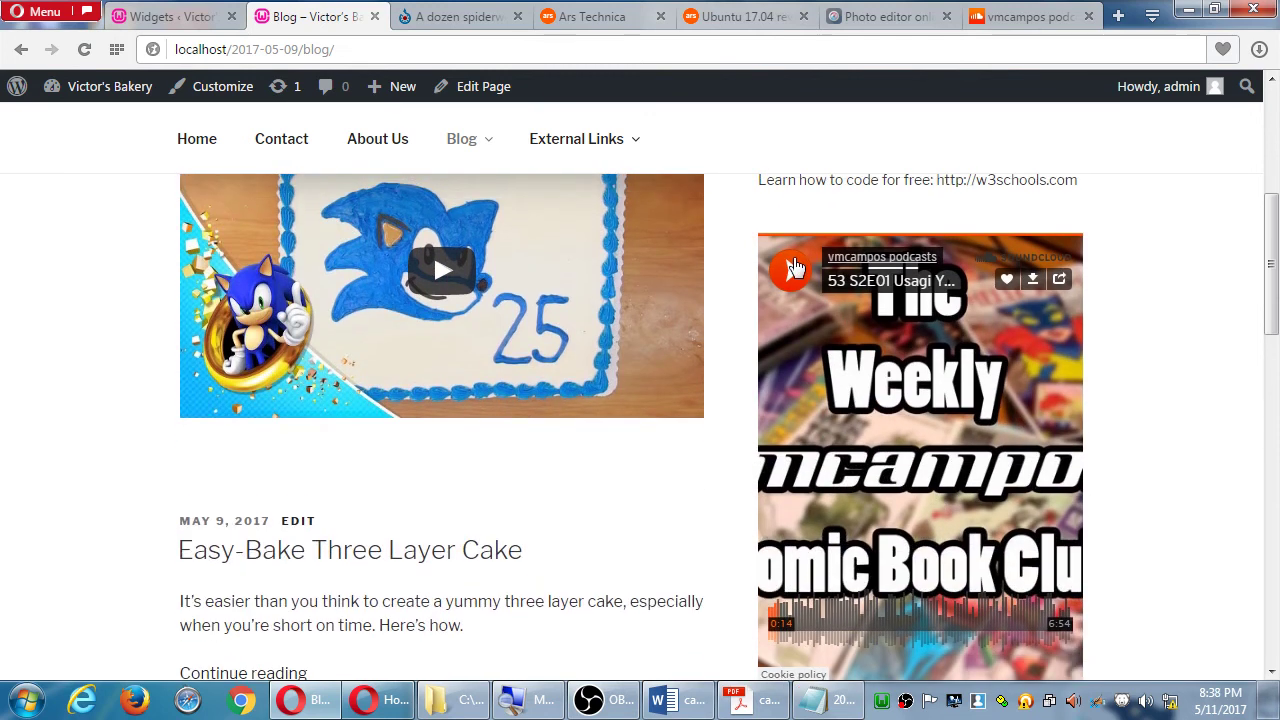
scroll(675, 327, up, 3)
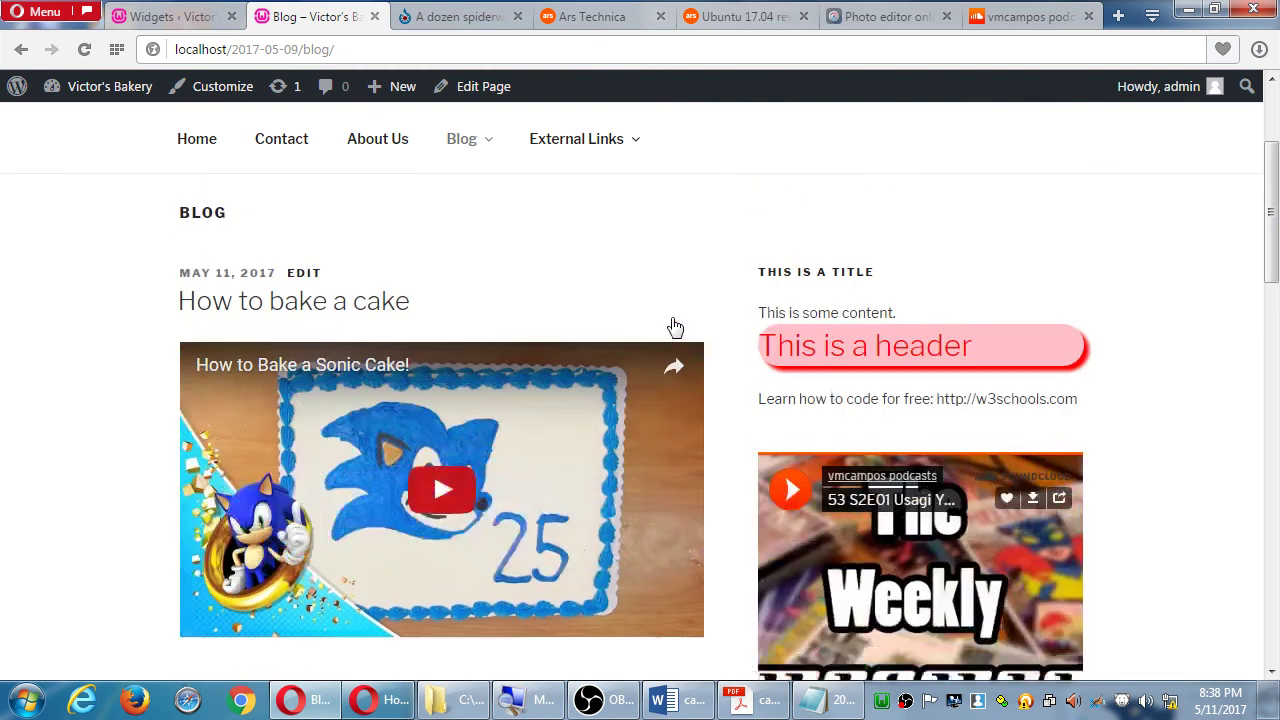
scroll(675, 327, up, 3)
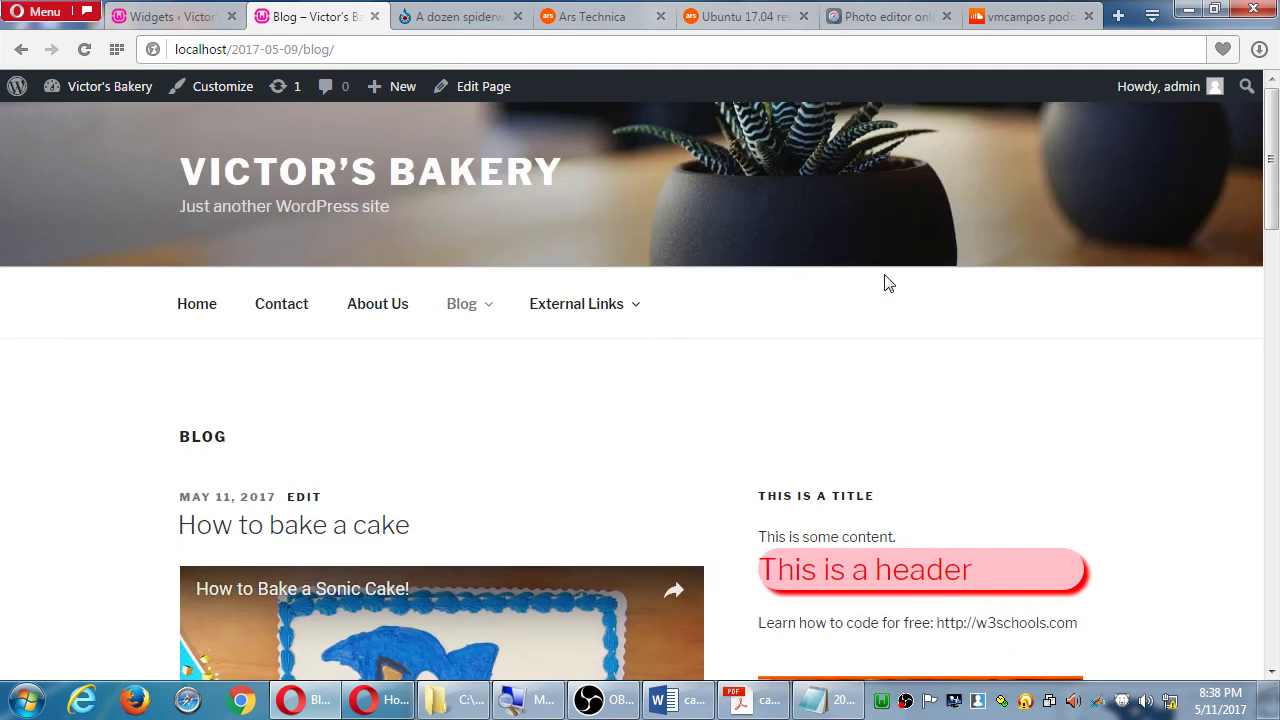
scroll(1000, 408, down, 2)
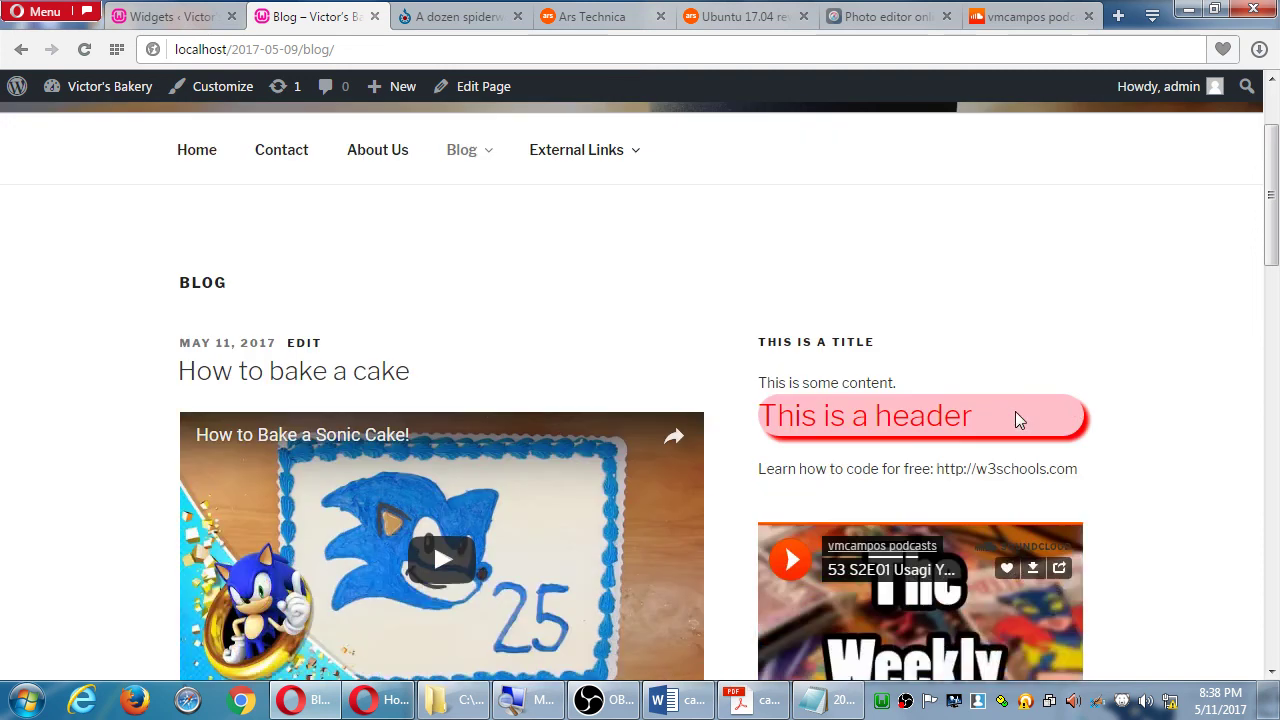
scroll(1050, 410, down, 2)
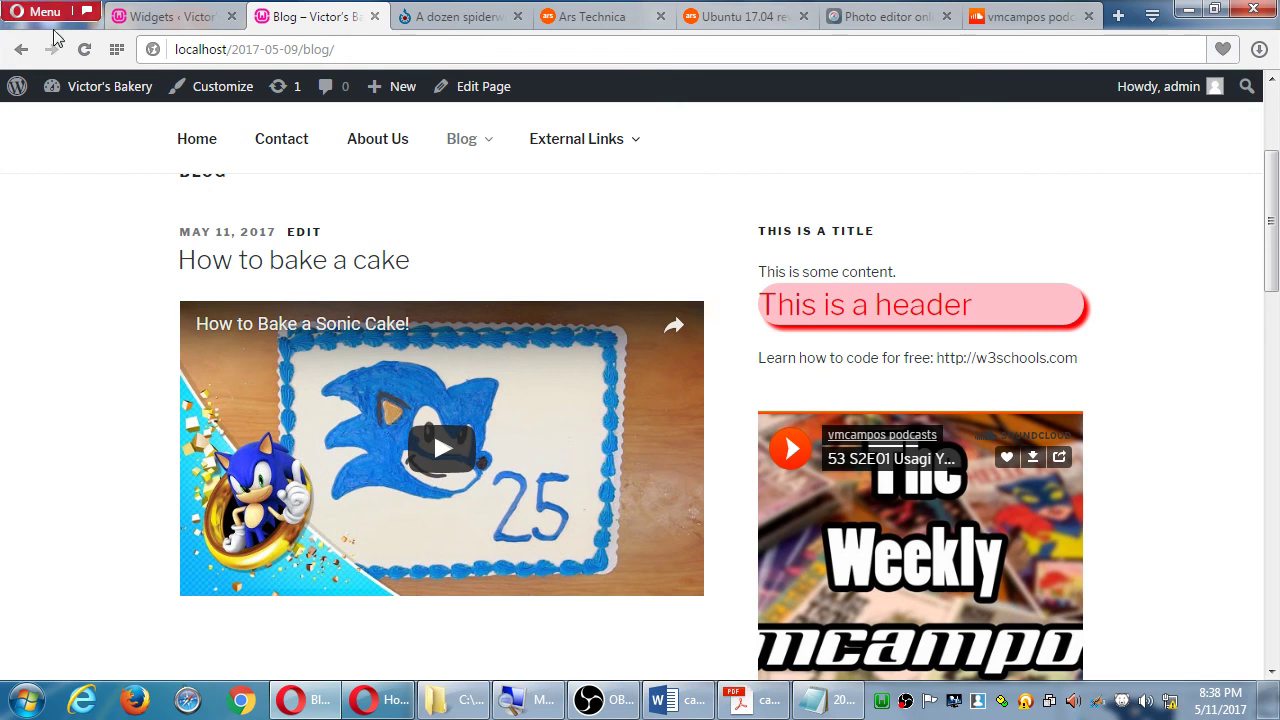
Collapse the untitled Text widget in the Sidebar area of the Widgets page.
click(172, 17)
click(898, 142)
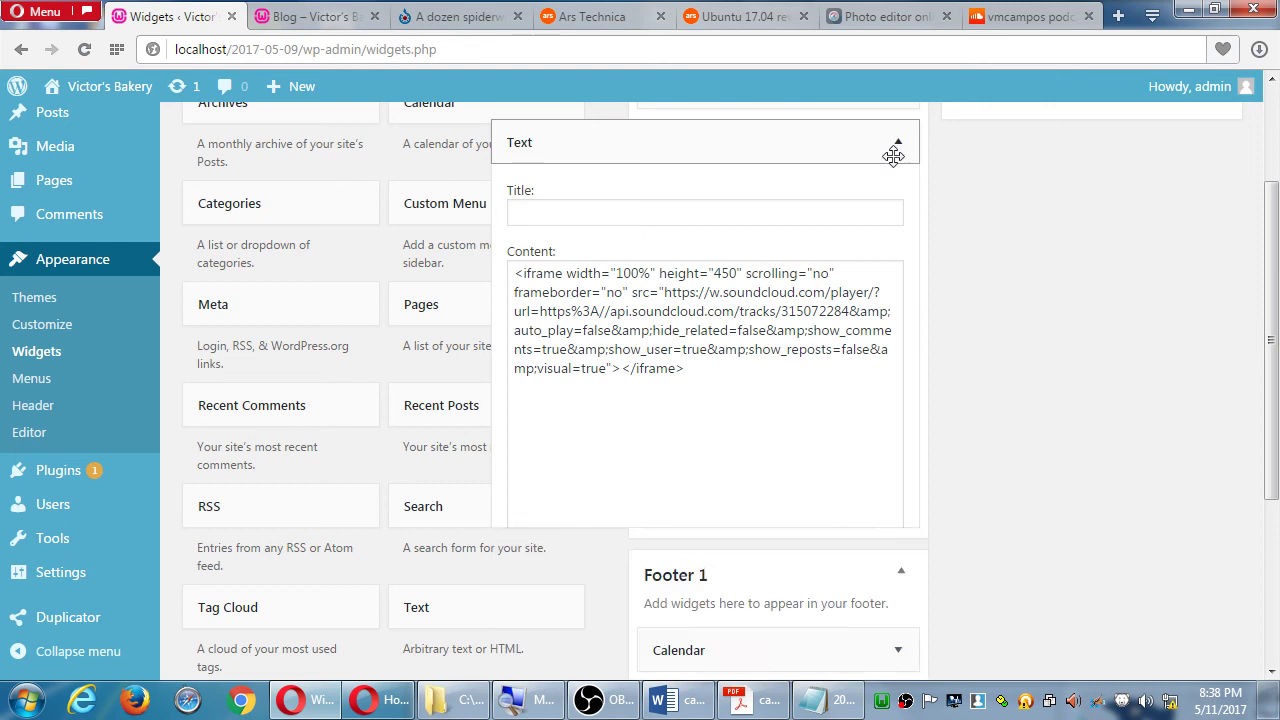
click(620, 710)
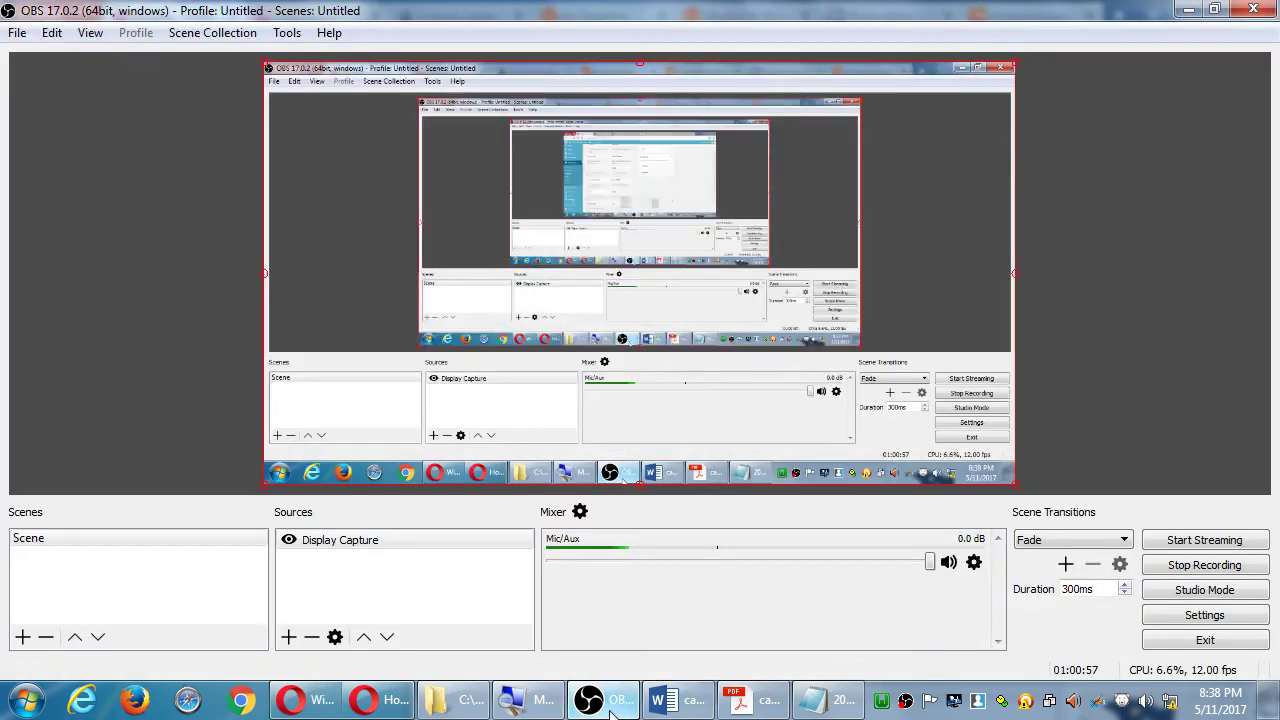
key(alt+Tab)
scroll(1040, 450, up, 3)
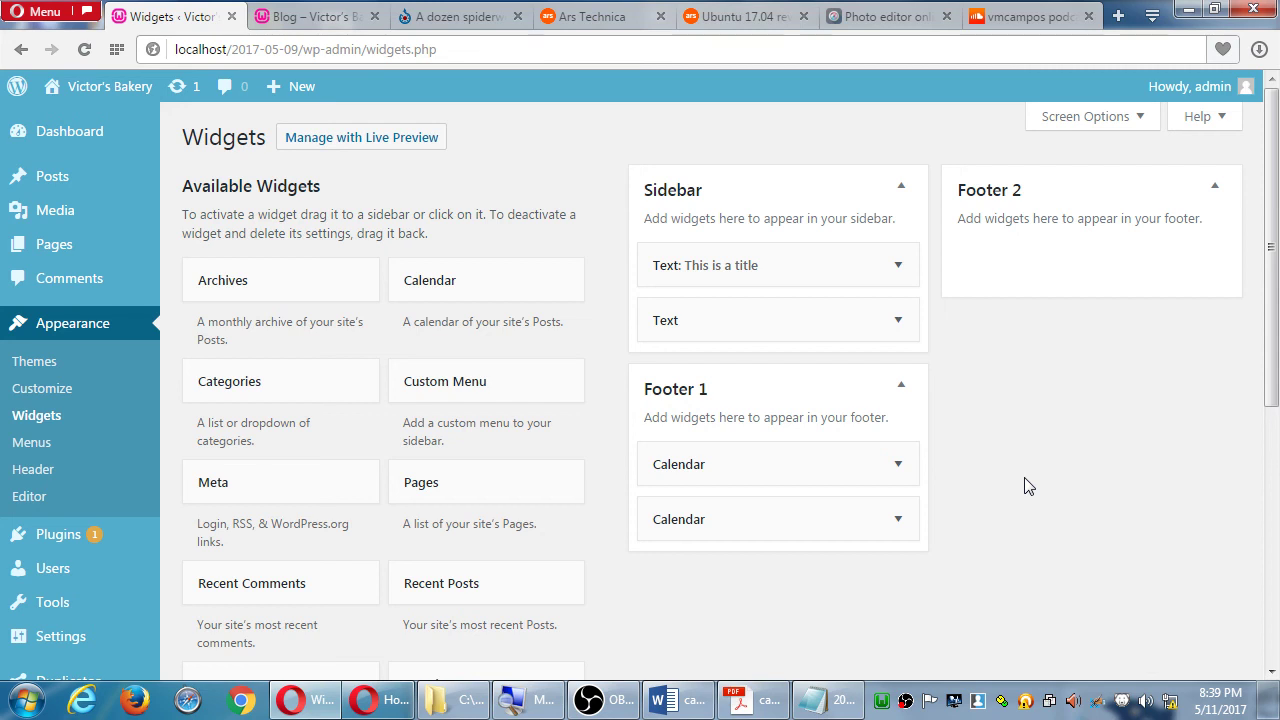
Return to the Blog page and look over its sidebar widgets beside the posts.
click(300, 16)
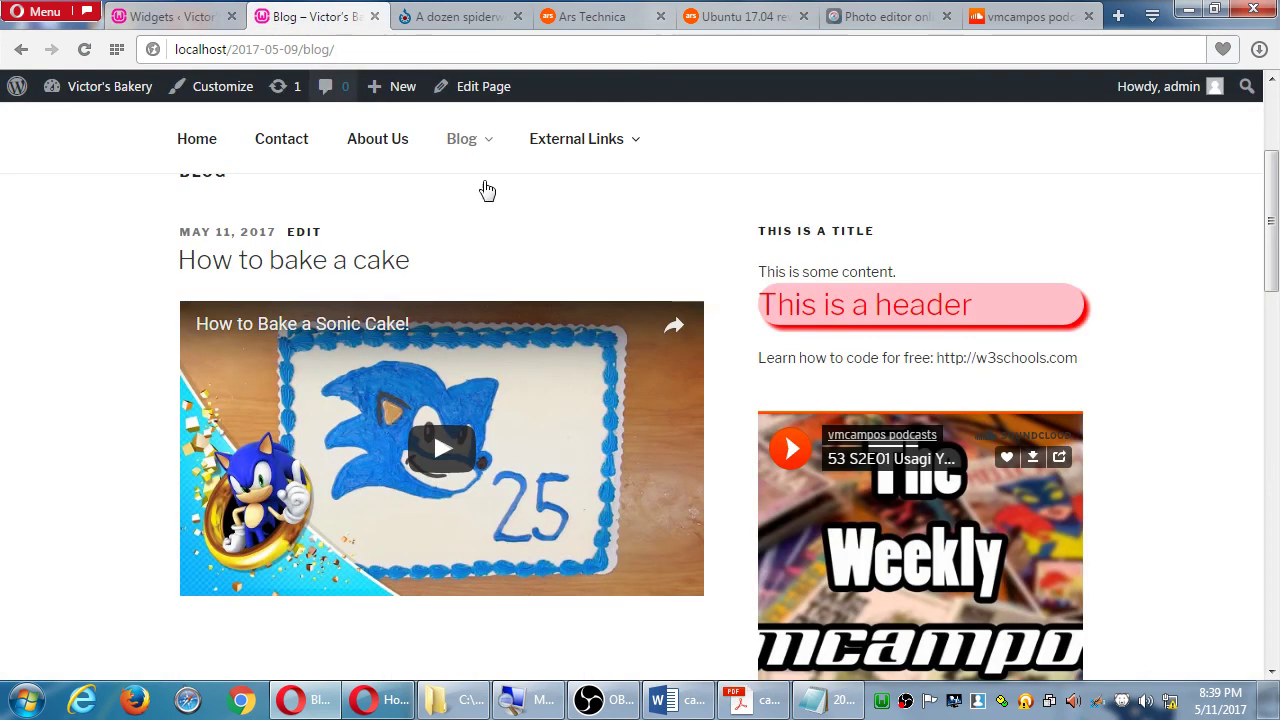
scroll(820, 480, down, 1)
scroll(910, 484, up, 1)
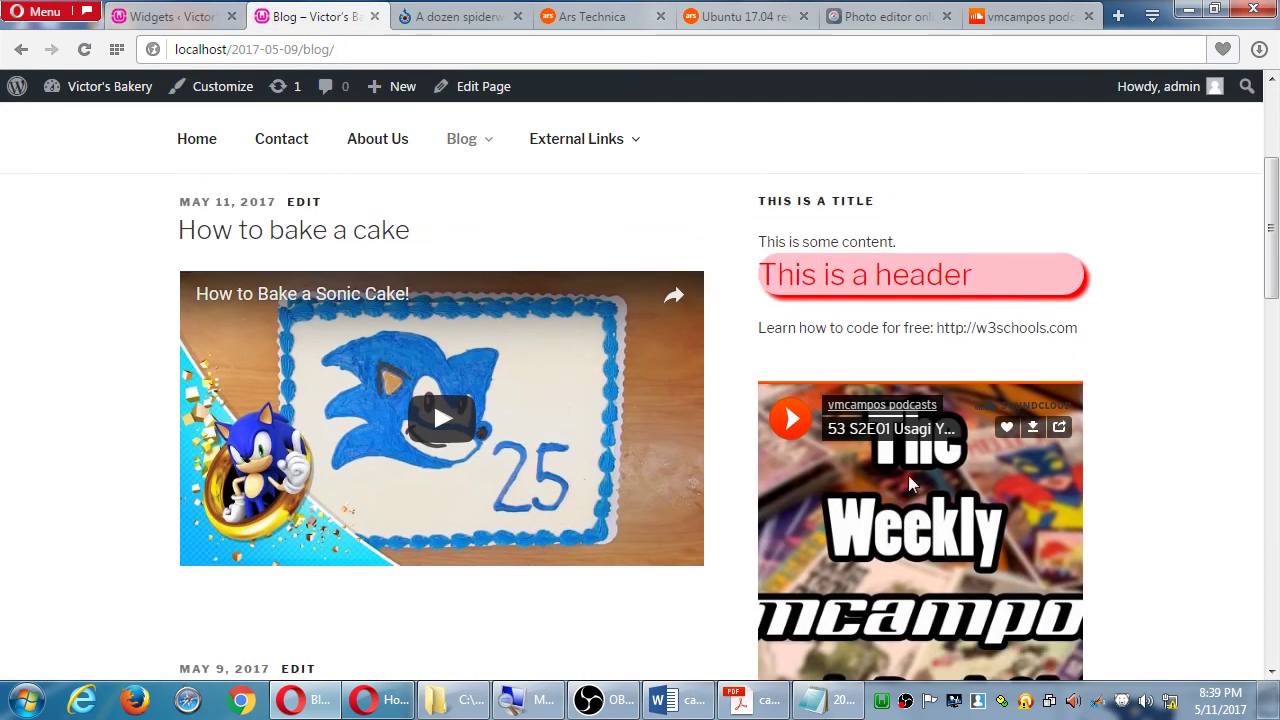
scroll(910, 484, up, 1)
Open the site's Contact page and examine its layout and footer calendar widgets.
click(279, 138)
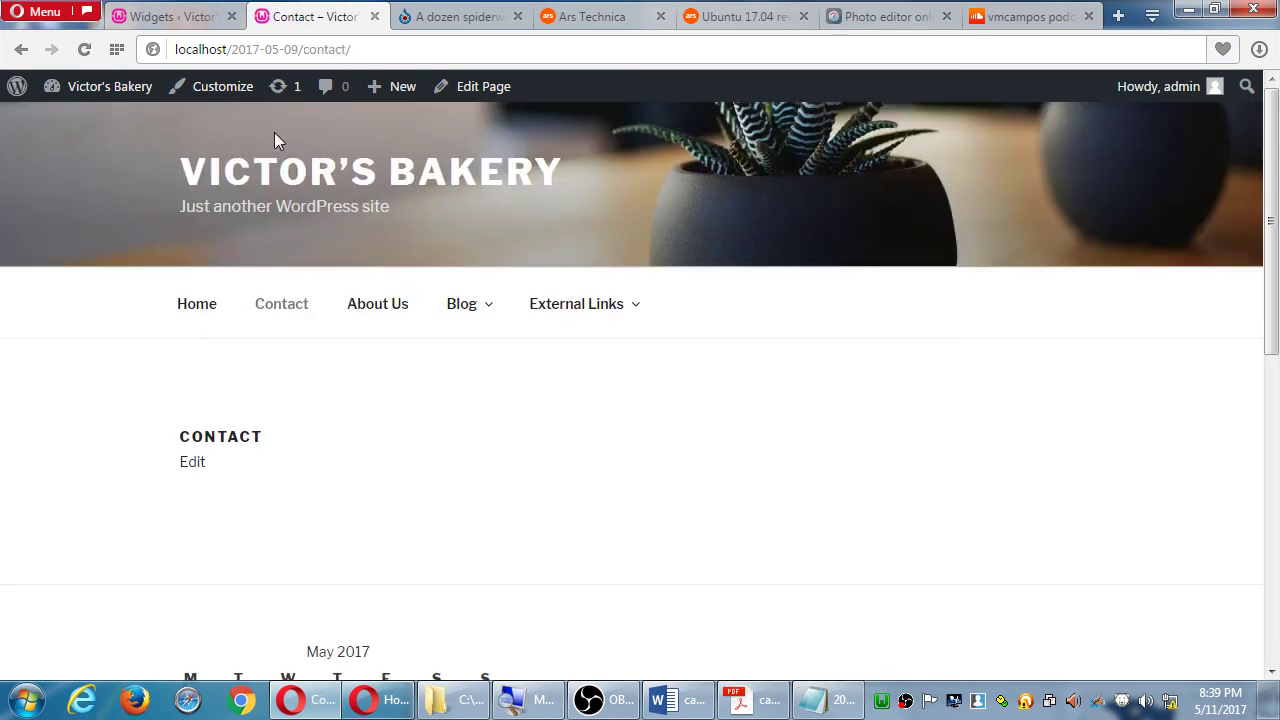
scroll(717, 409, down, 3)
scroll(709, 474, down, 3)
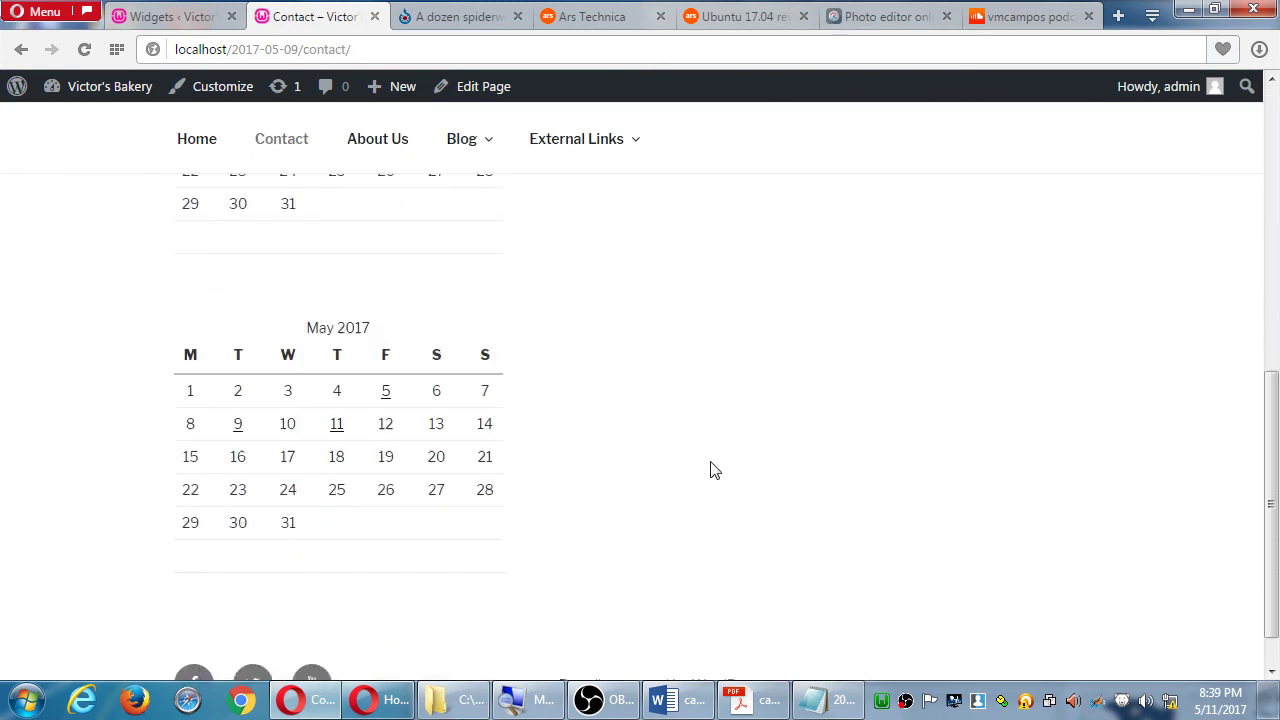
scroll(711, 469, up, 5)
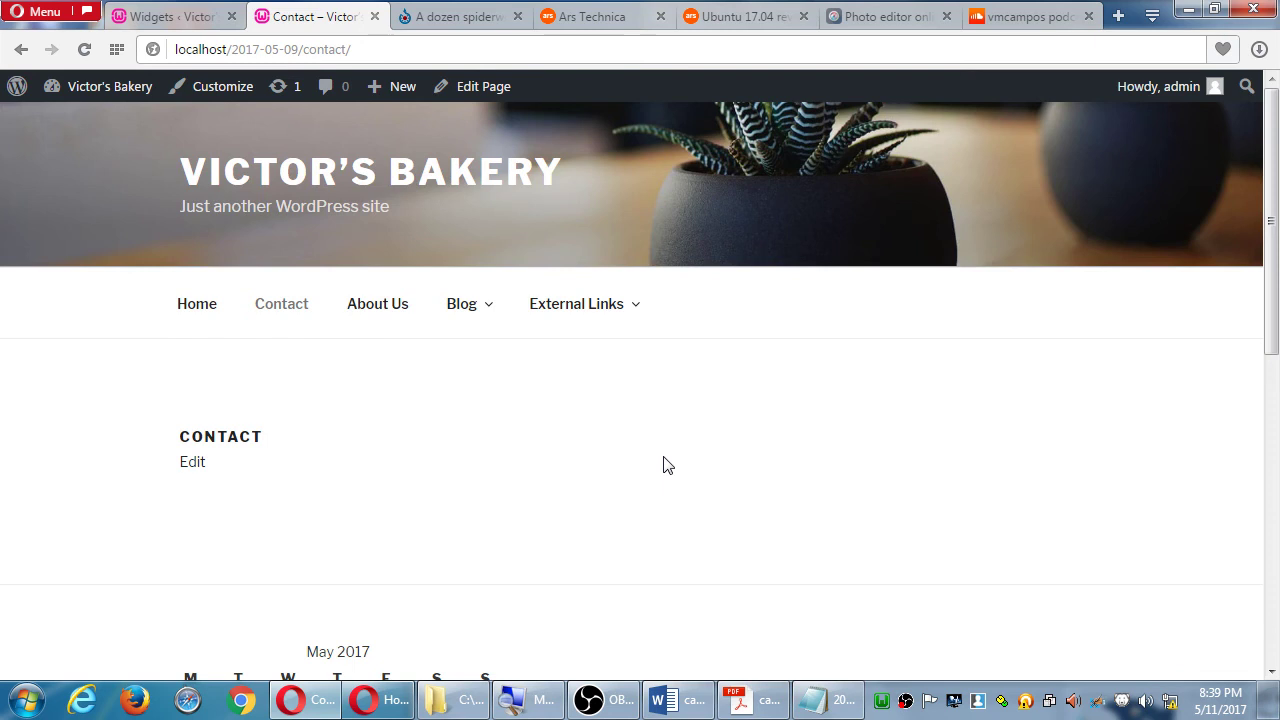
scroll(668, 466, down, 1)
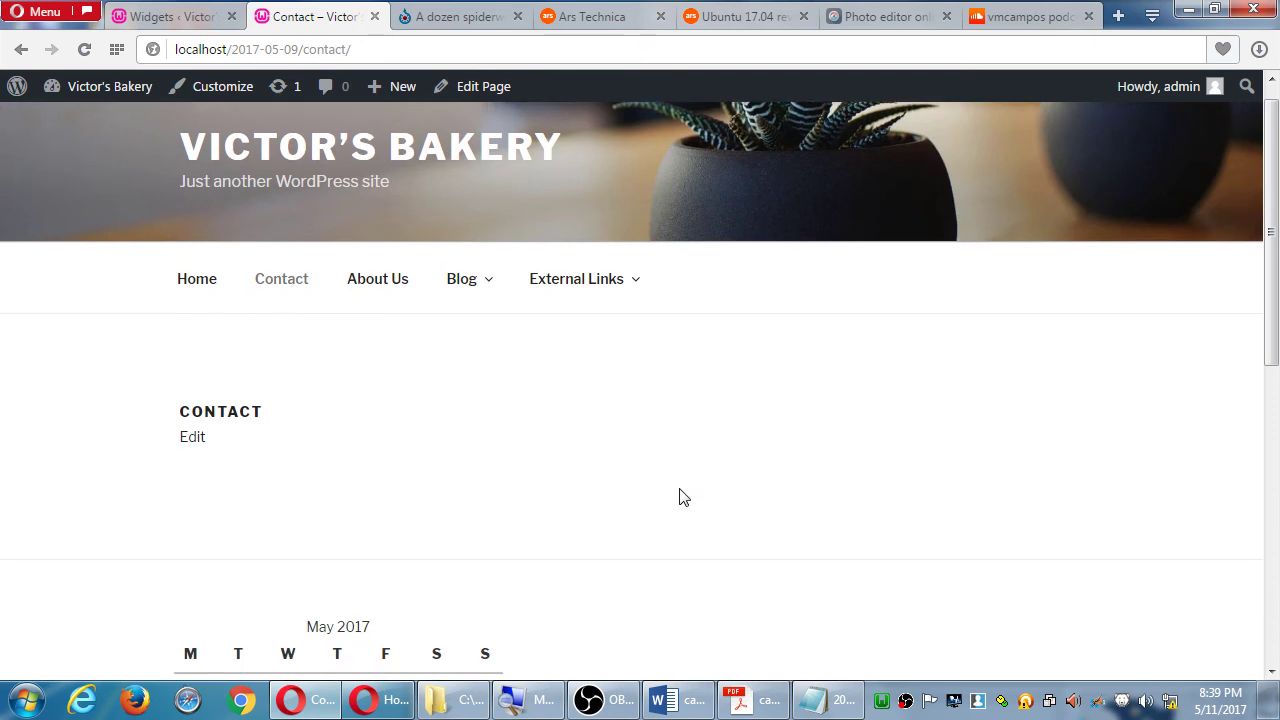